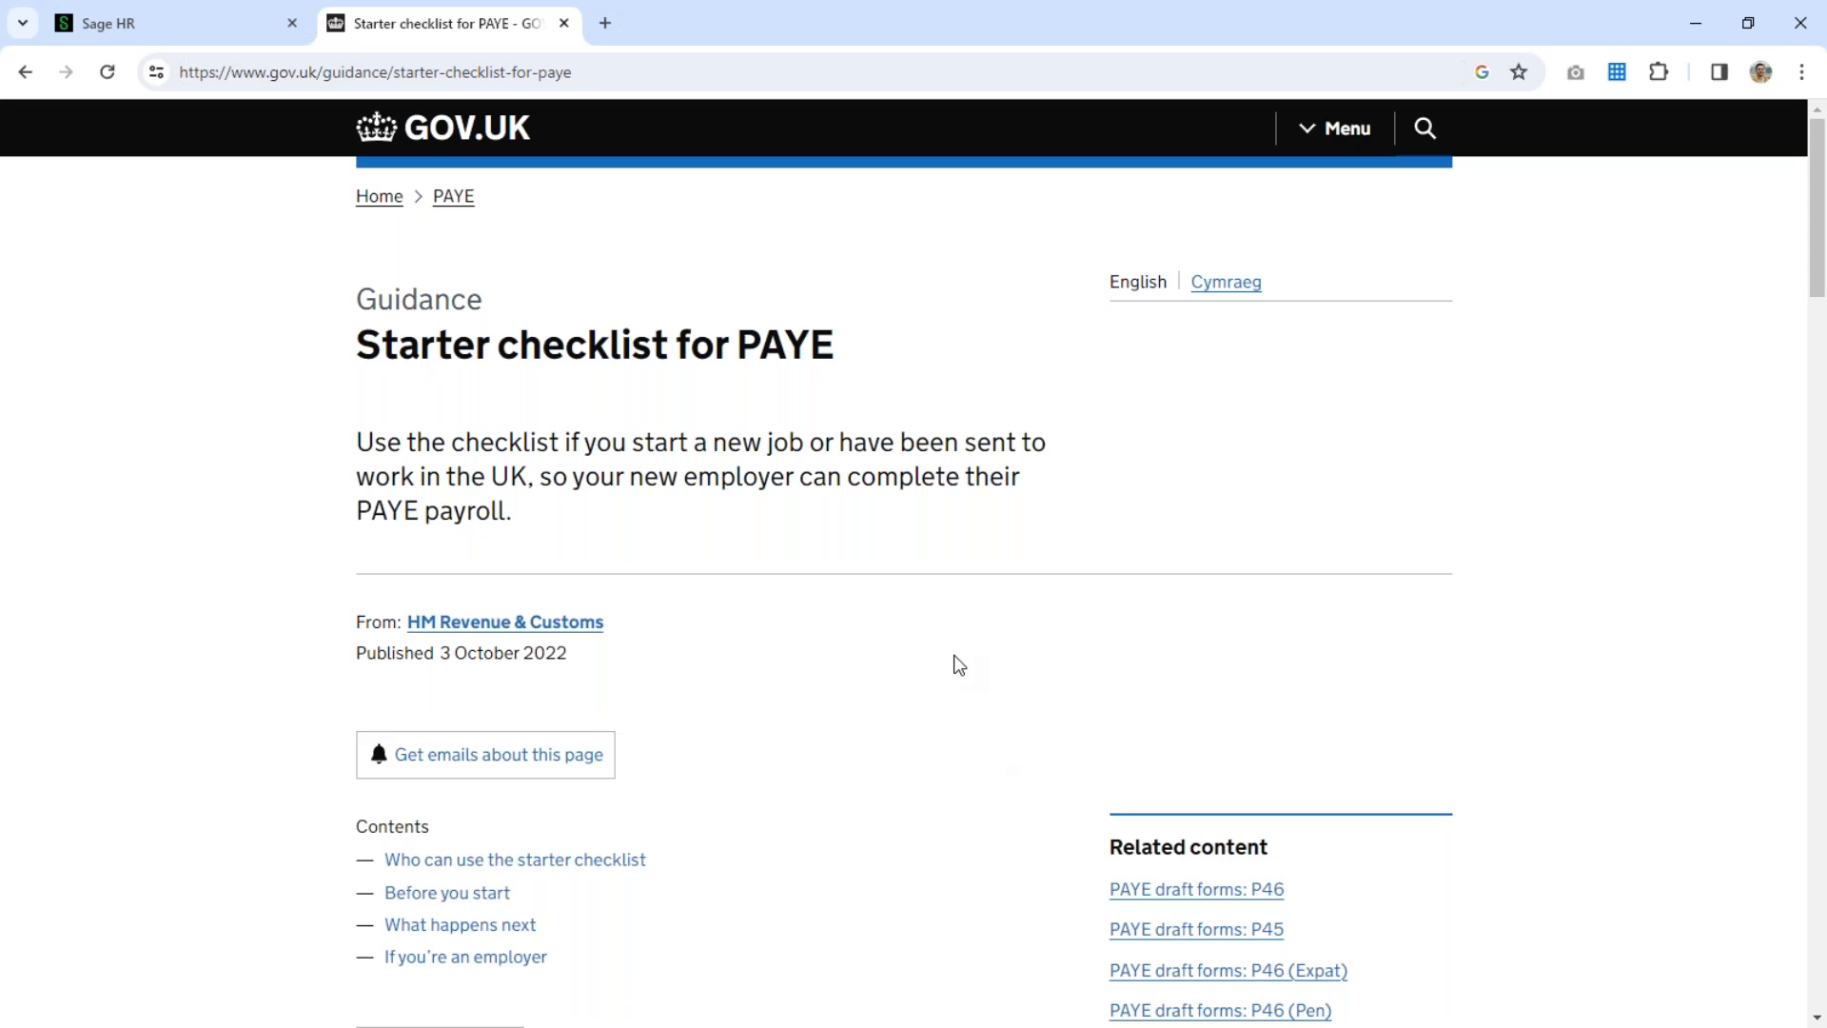
Open the printable starter checklist for employees PDF from the GOV.UK PAYE starter checklist guidance
scroll(889, 685, "down", 14)
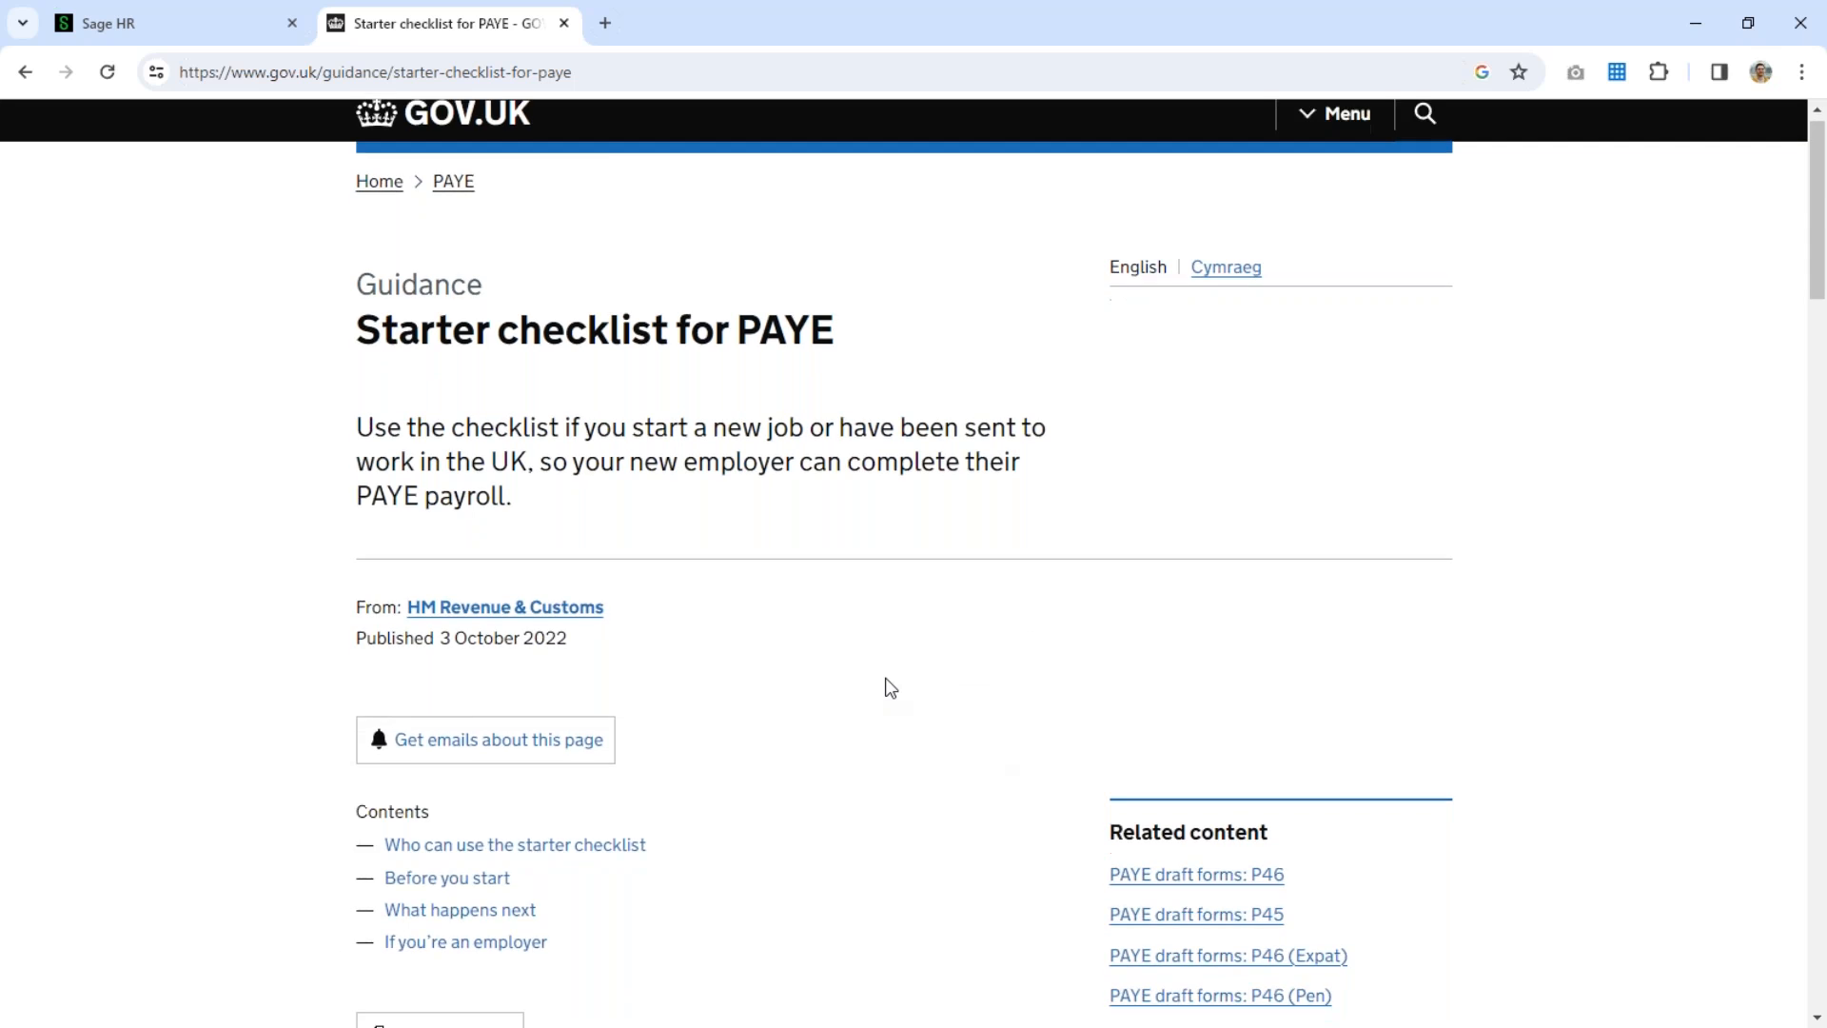
scroll(780, 711, "down", 3)
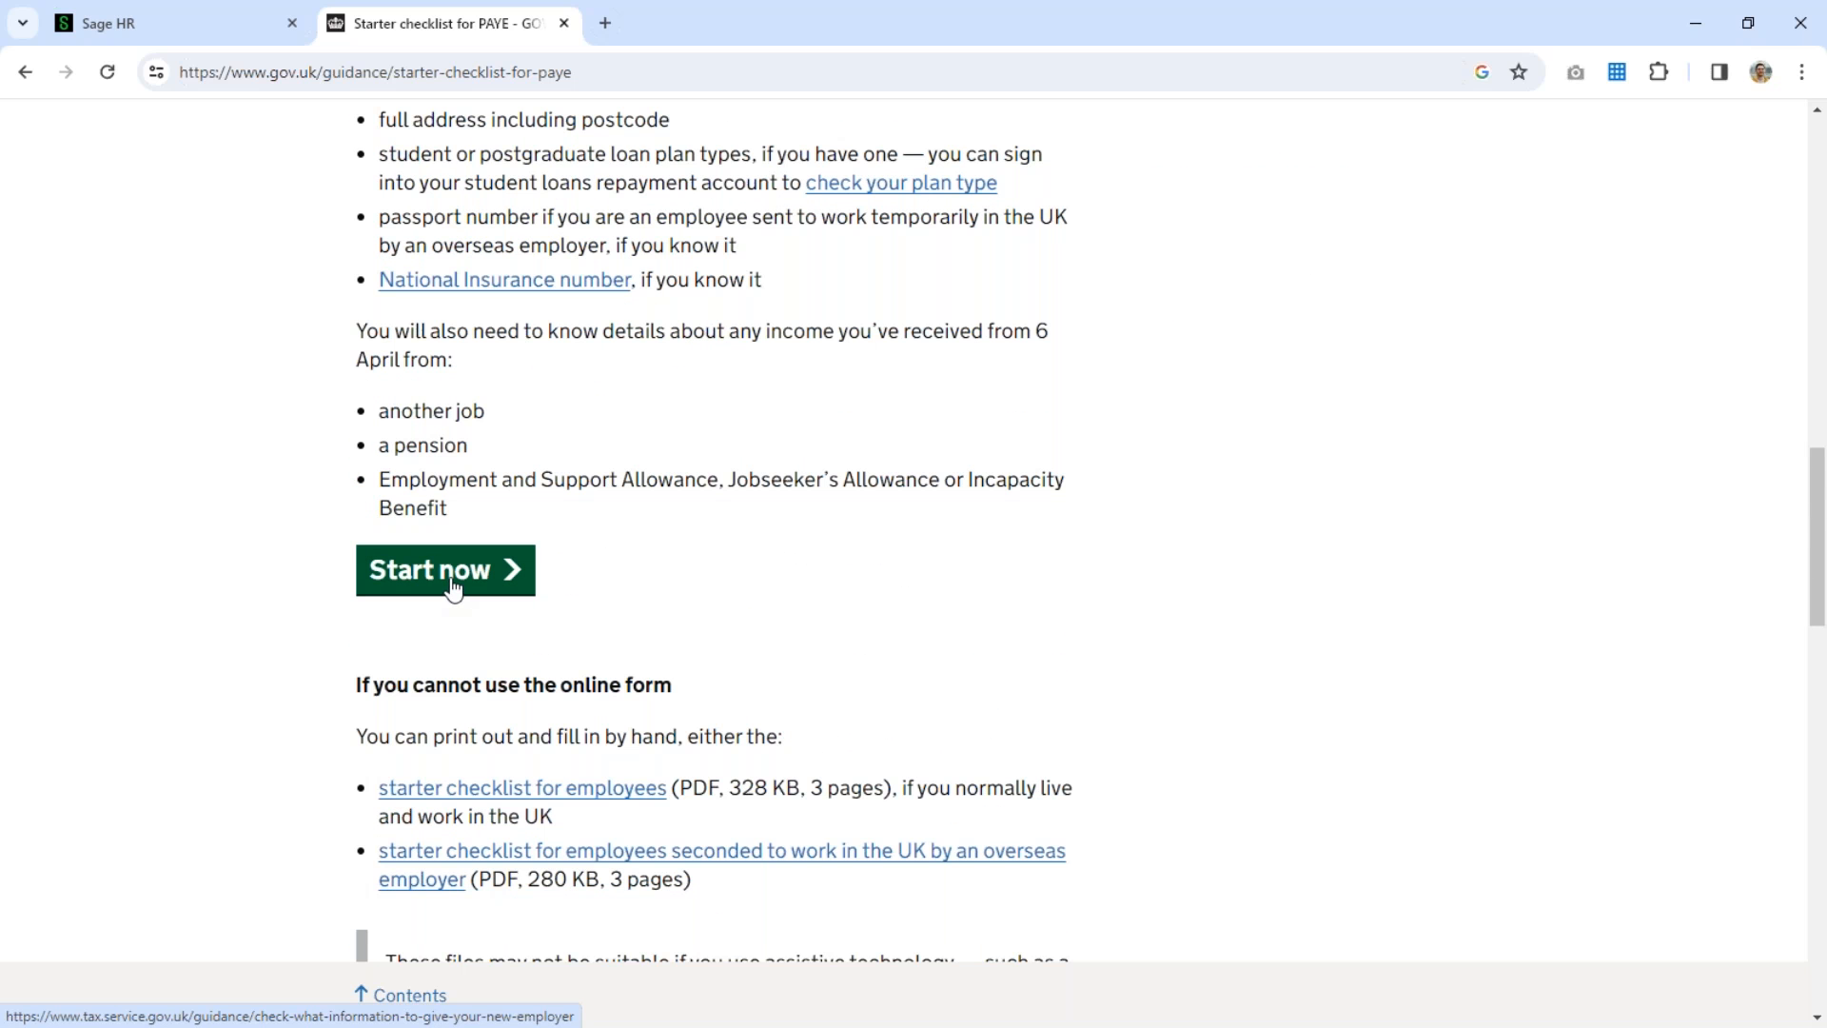
scroll(796, 632, "down", 2)
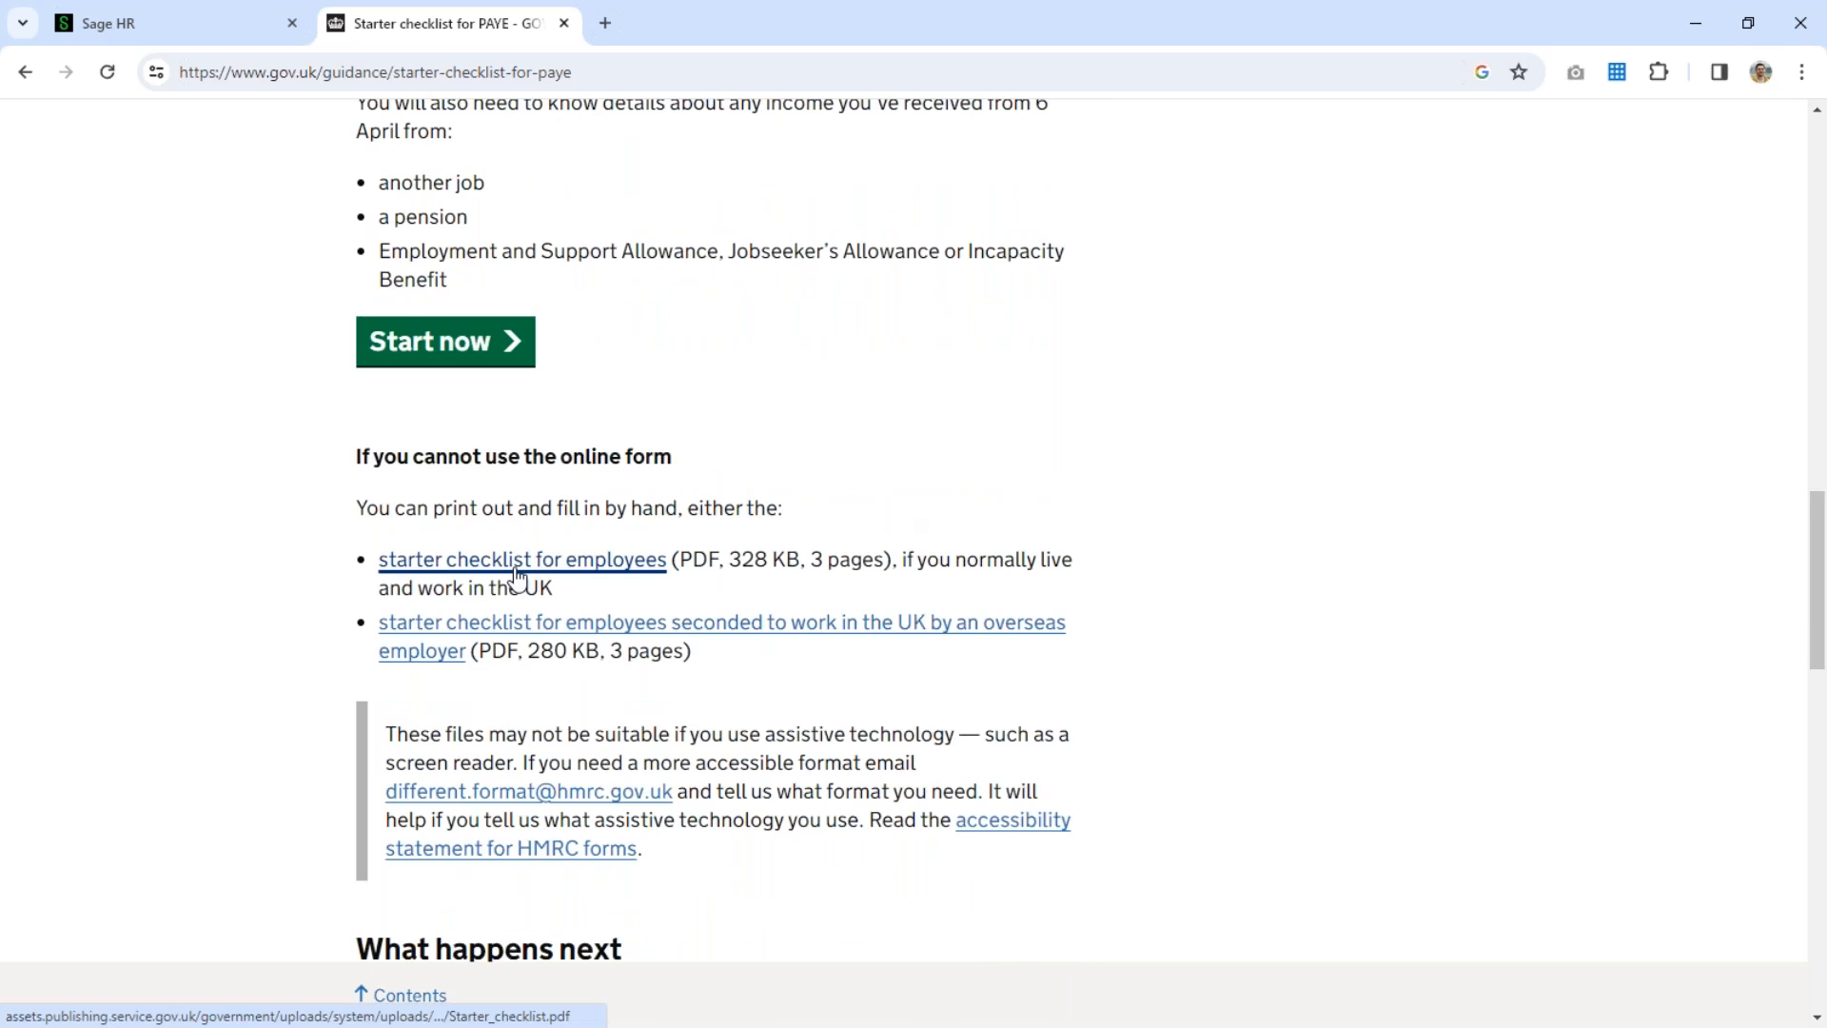
left_click(519, 574)
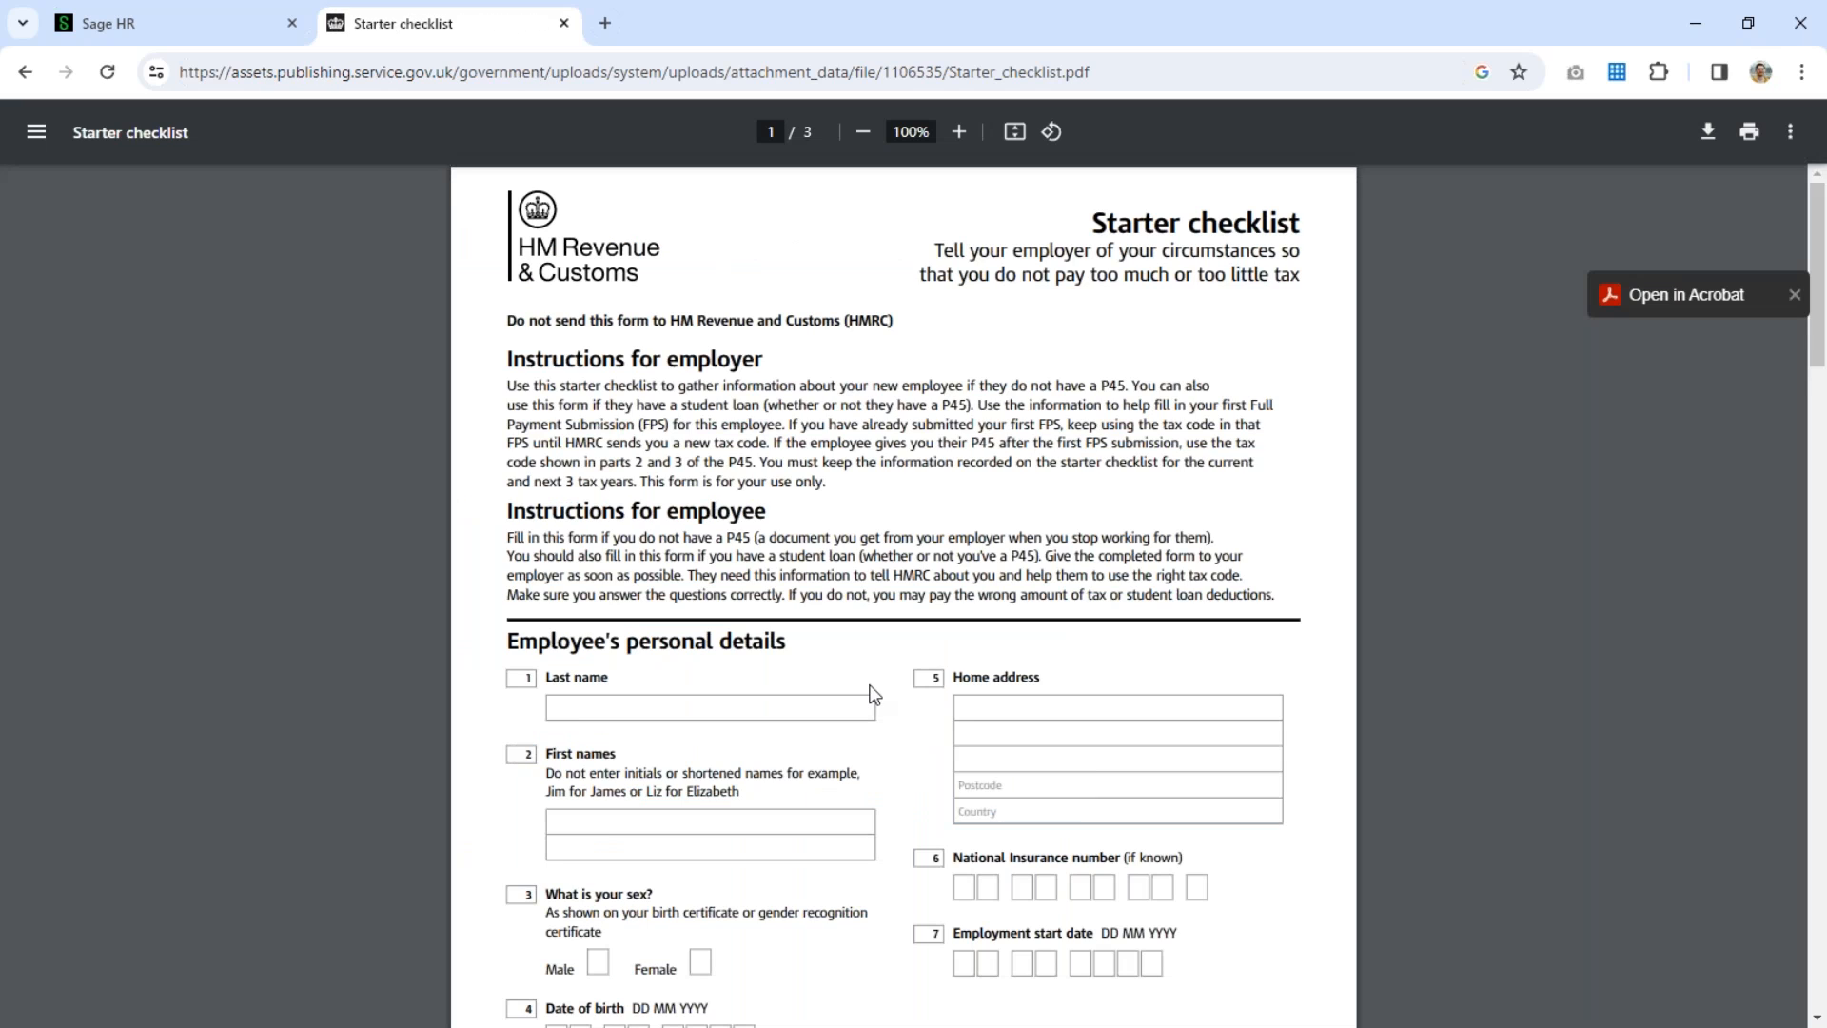
Read through the starter checklist's personal details, employee statement, student loans and declaration sections
scroll(856, 647, "down", 1)
scroll(847, 633, "down", 2)
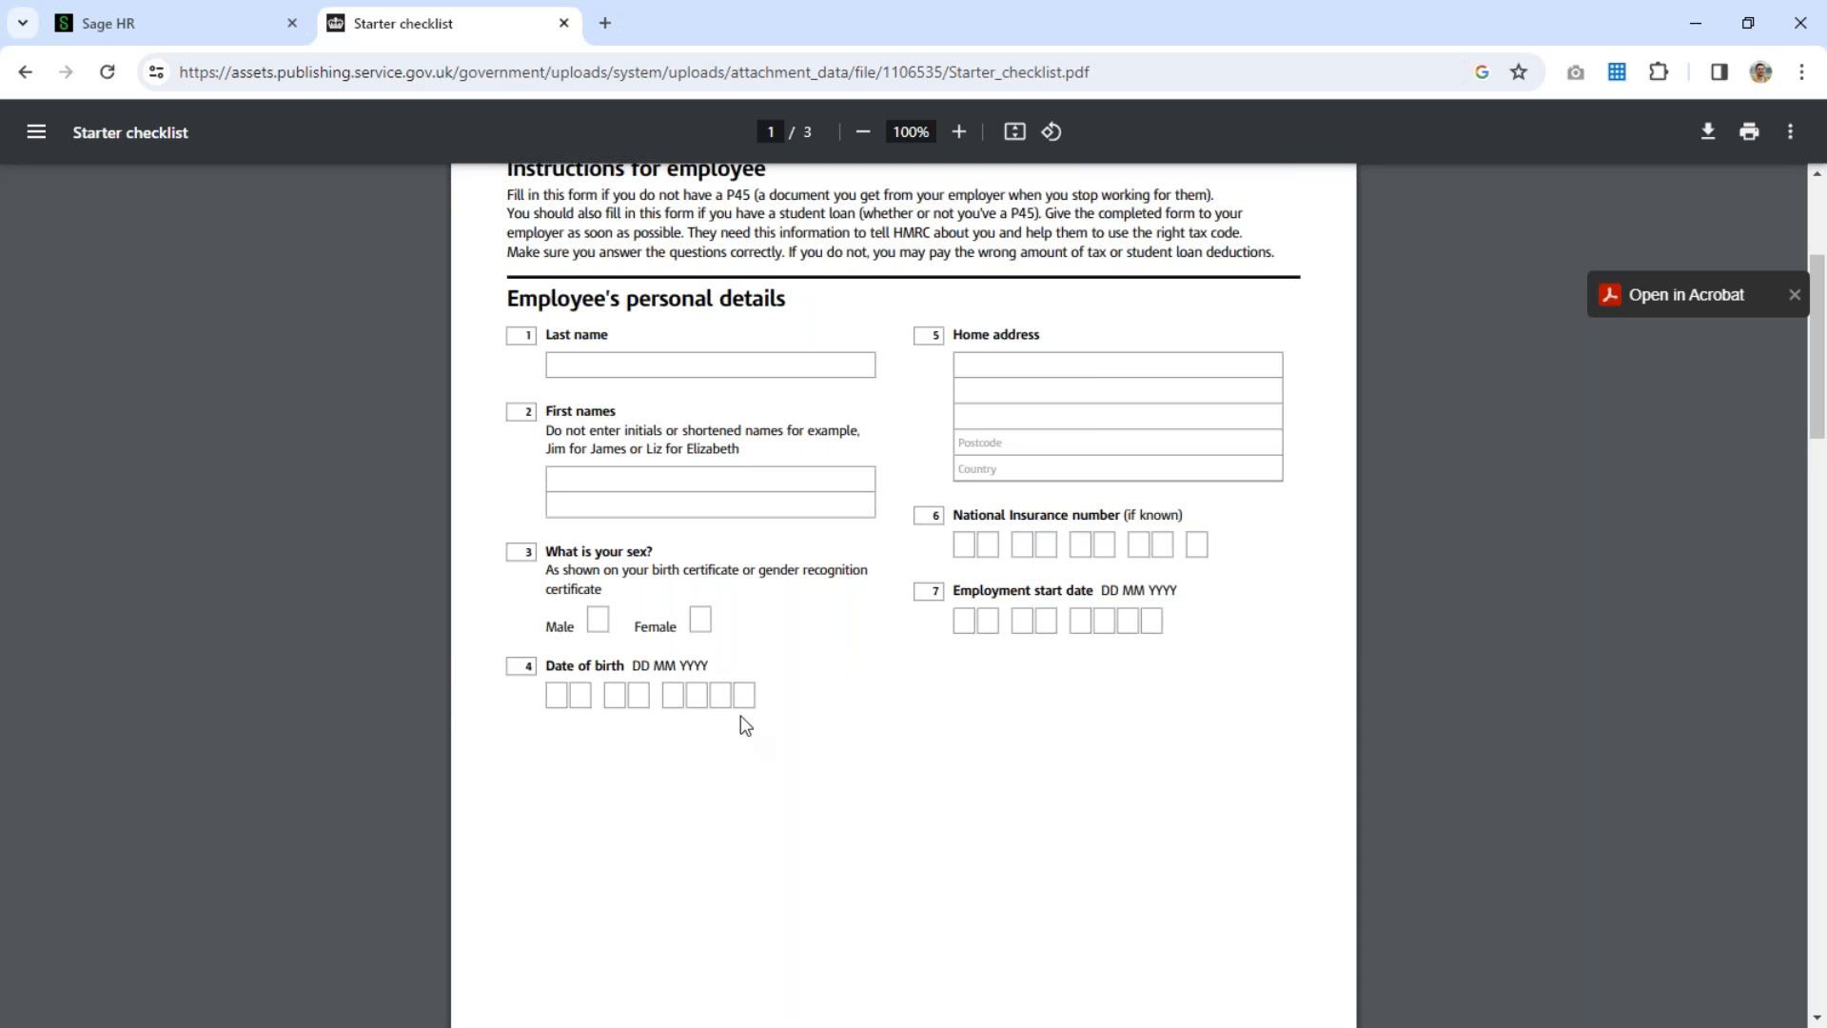
scroll(740, 715, "down", 8)
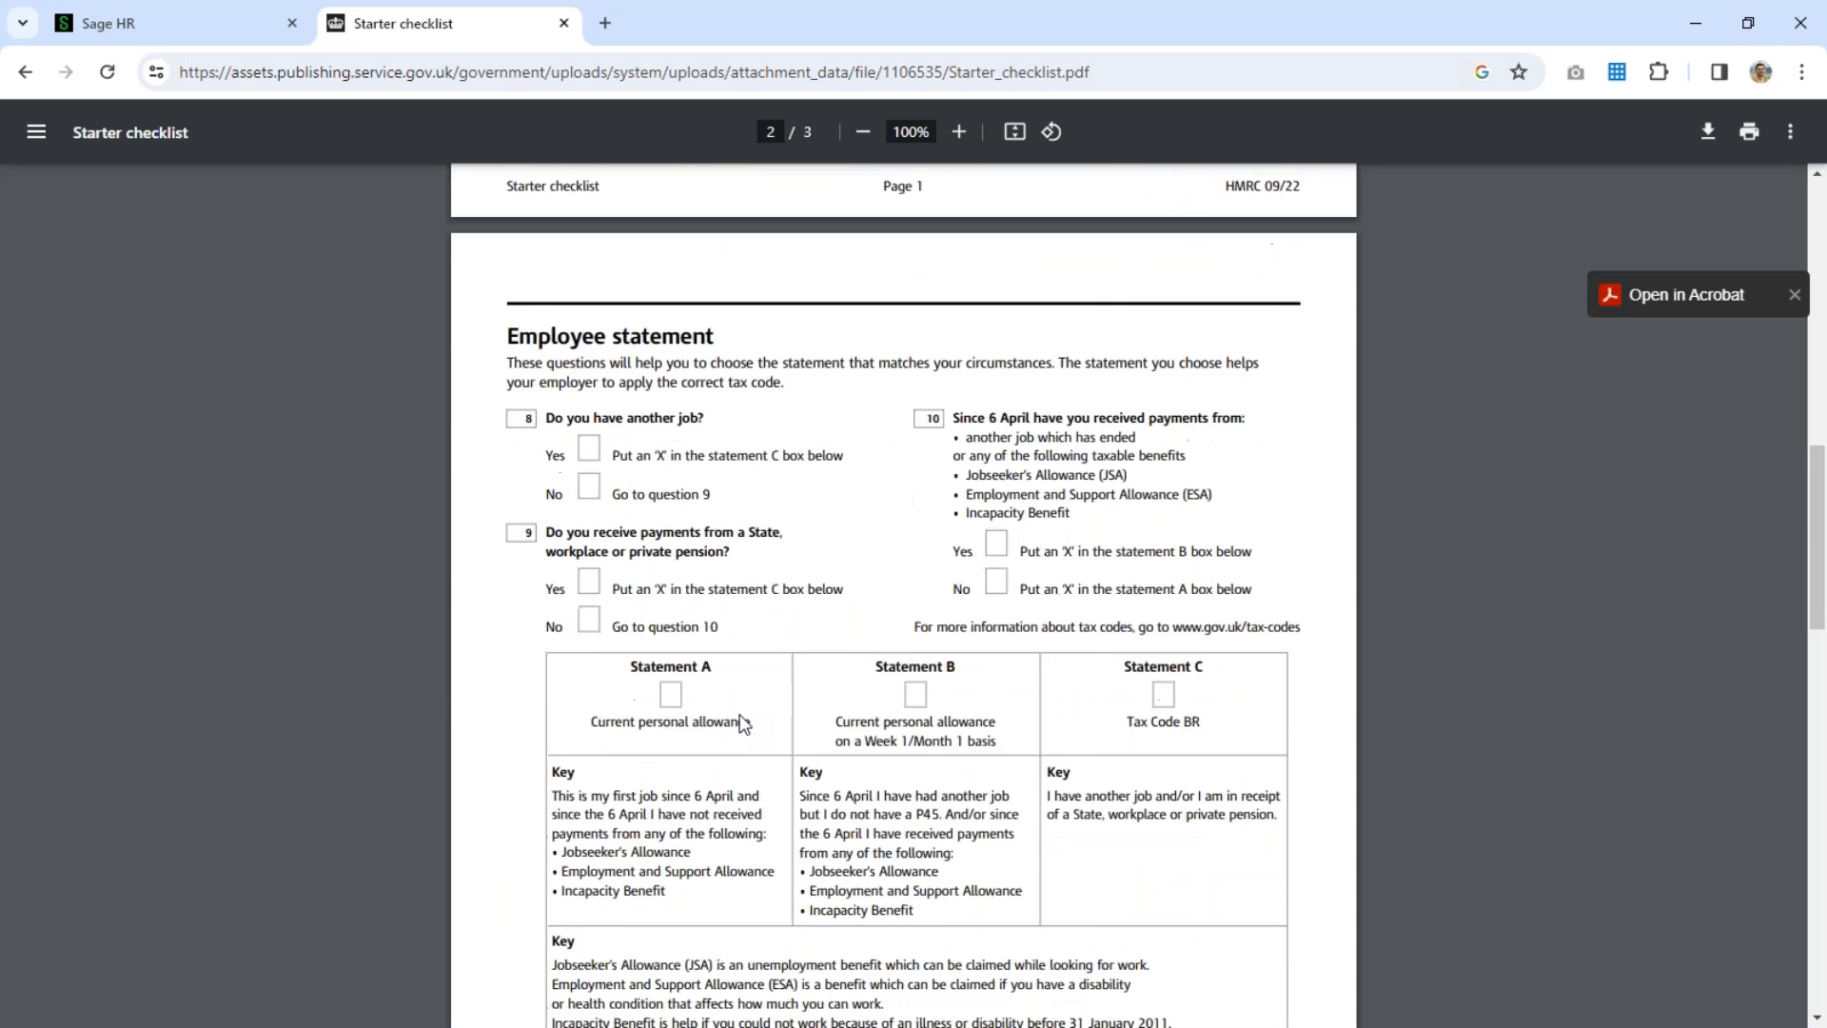
scroll(740, 723, "down", 1)
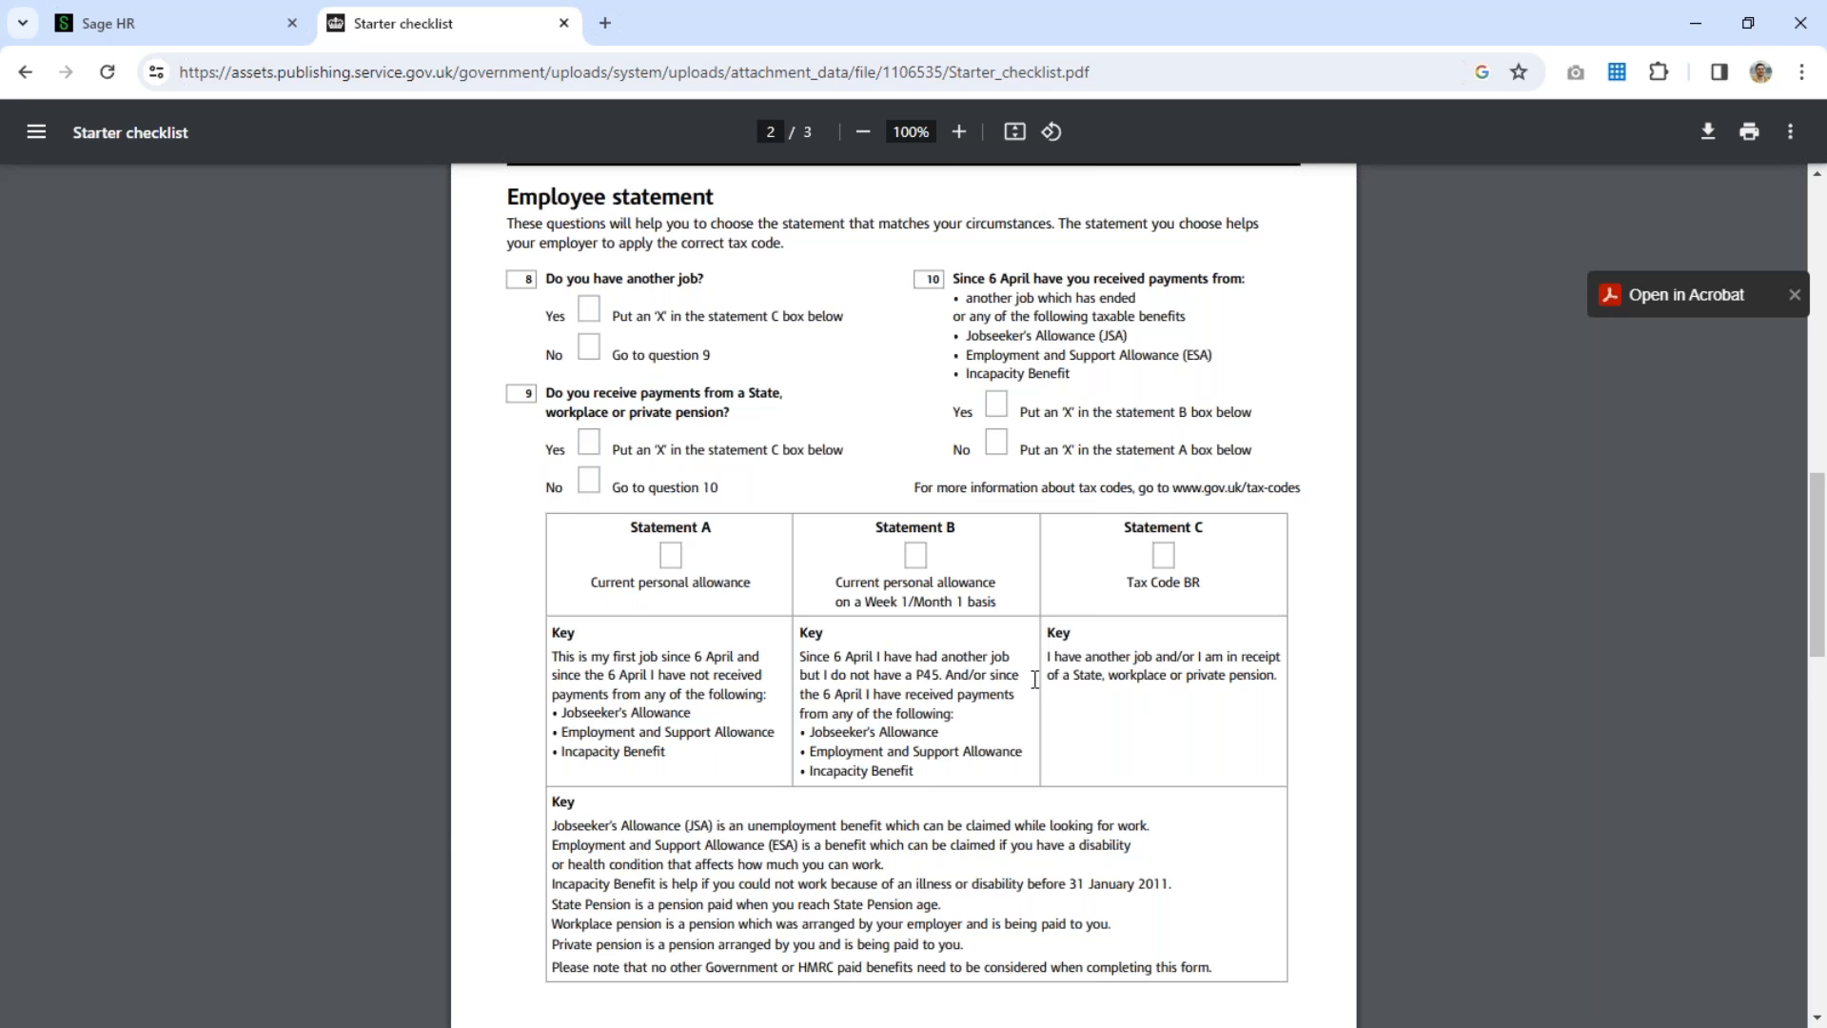
scroll(1036, 680, "down", 5)
scroll(1026, 685, "down", 5)
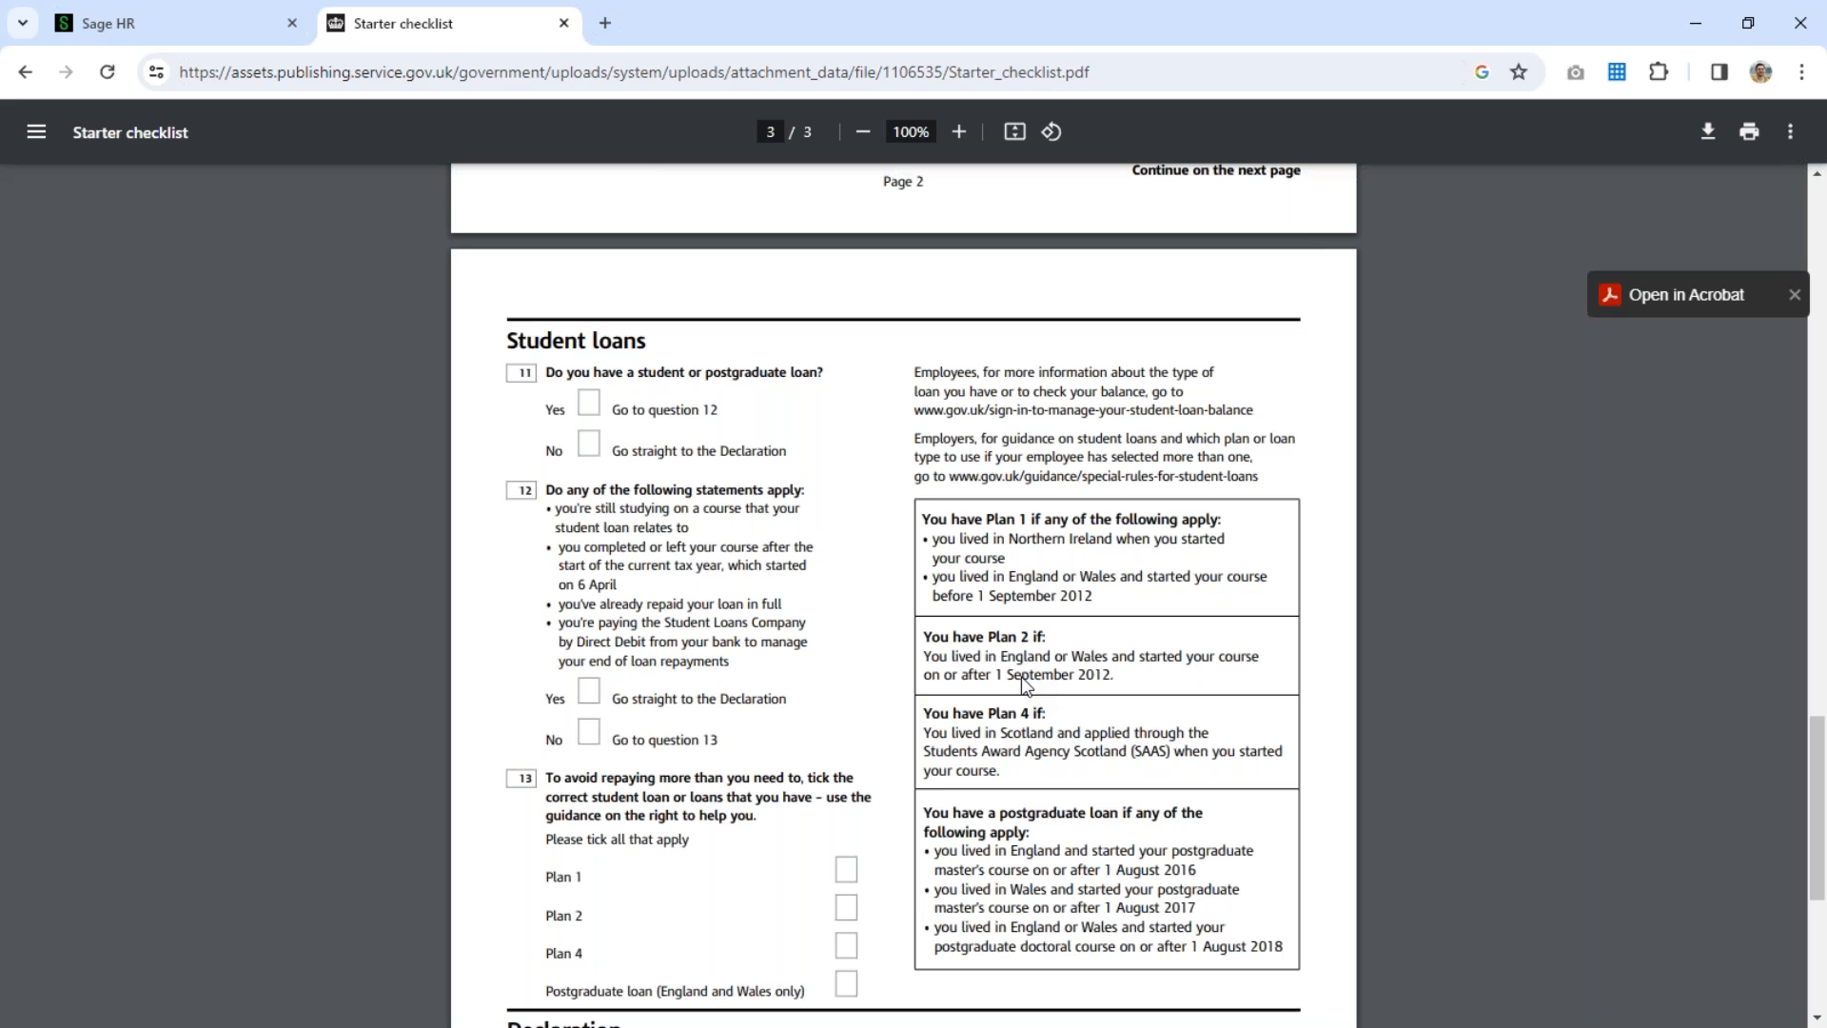
scroll(1087, 725, "down", 1)
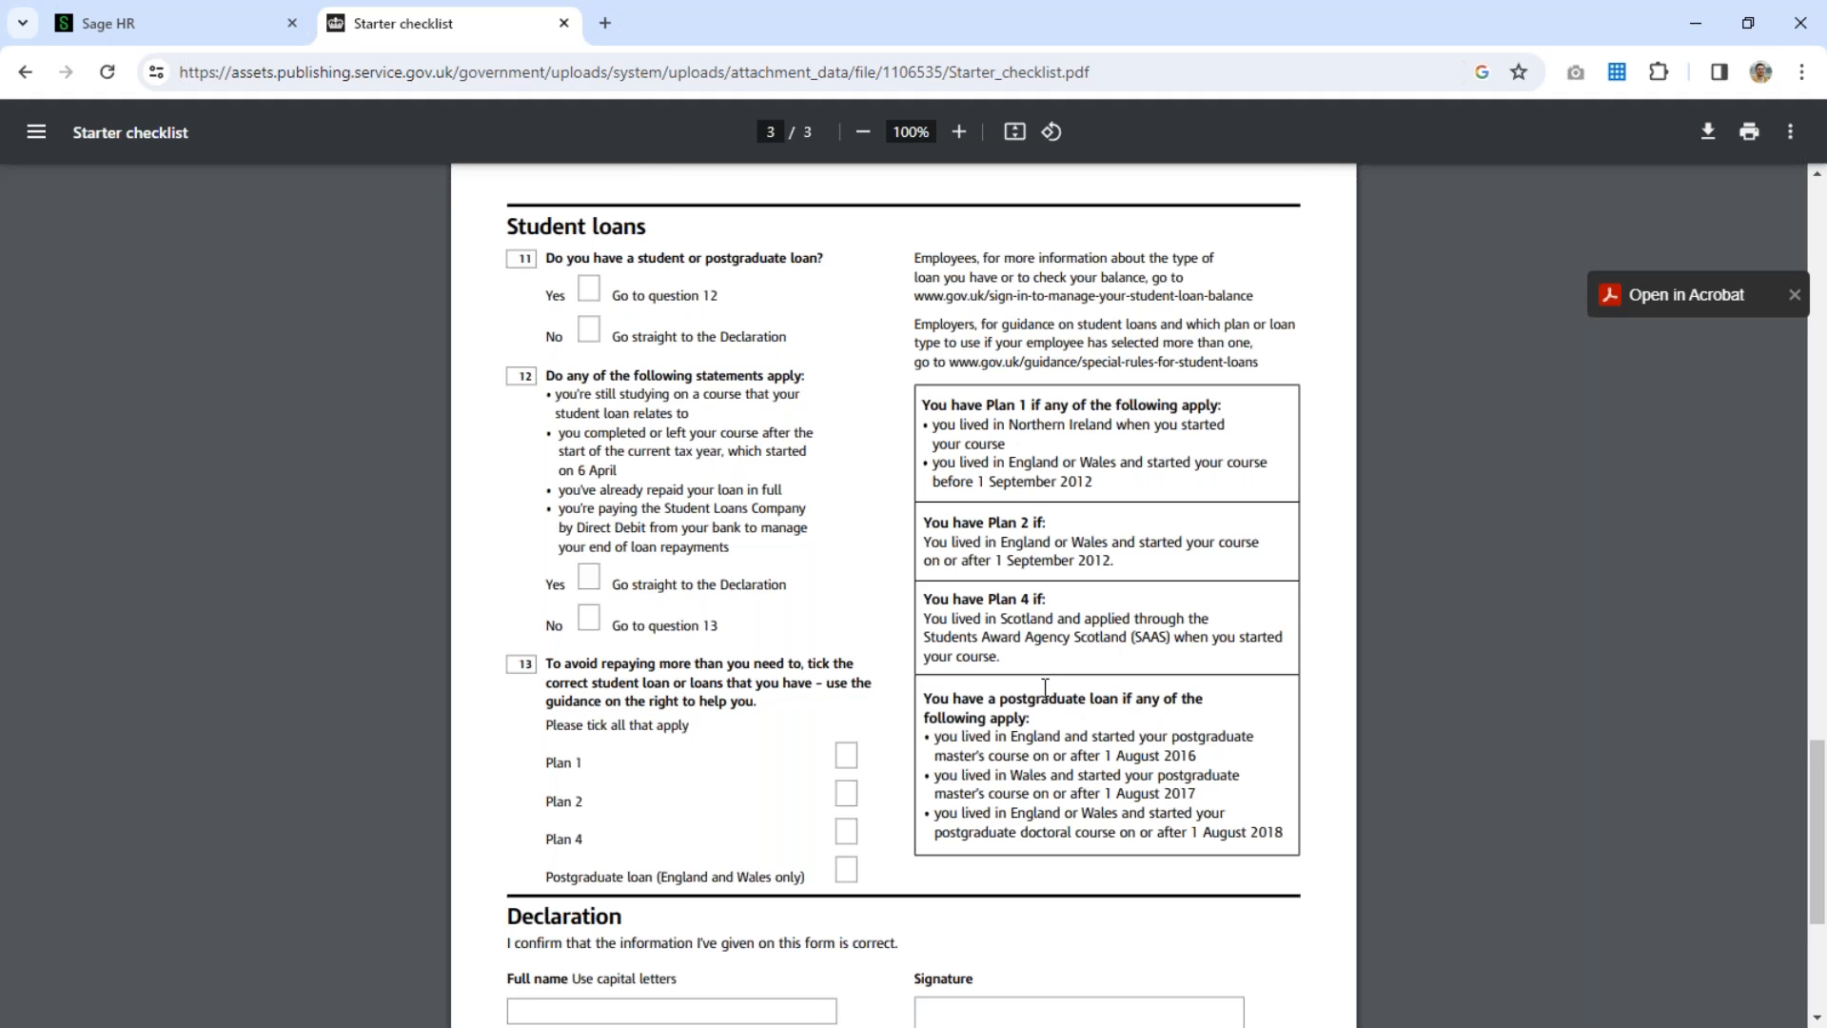
scroll(1045, 687, "down", 3)
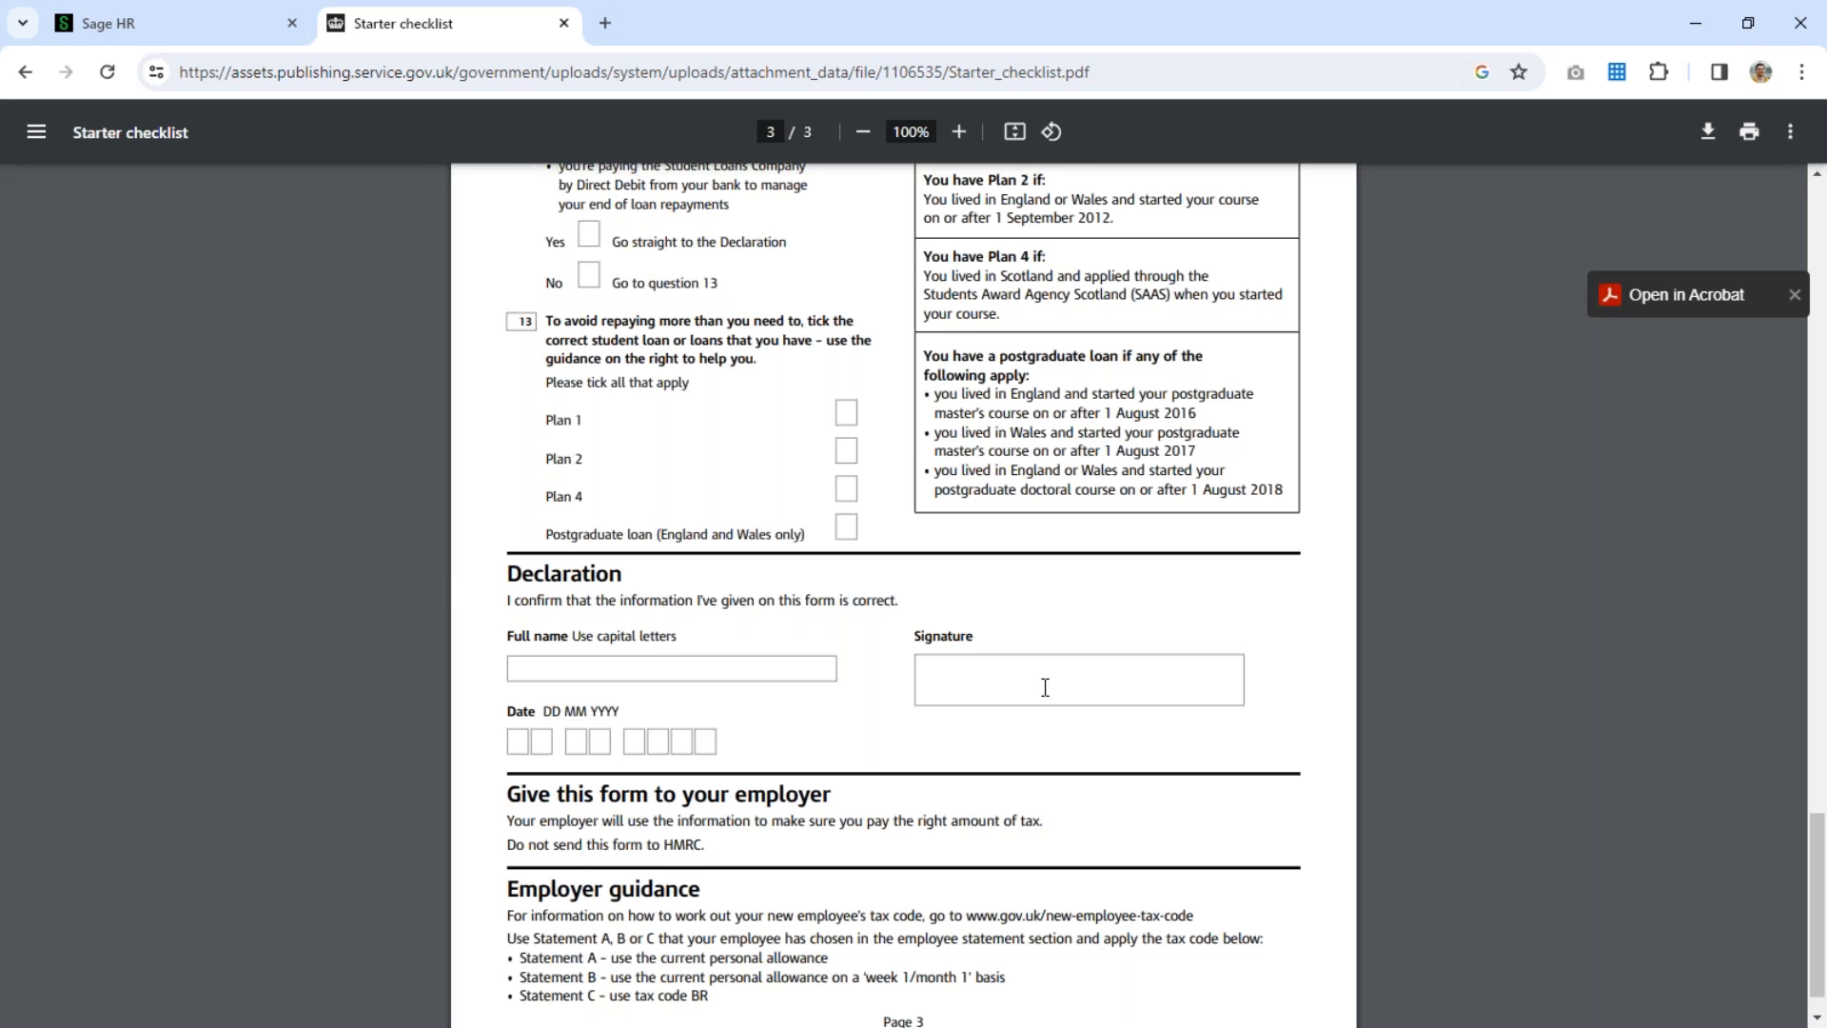
scroll(1044, 687, "up", 20)
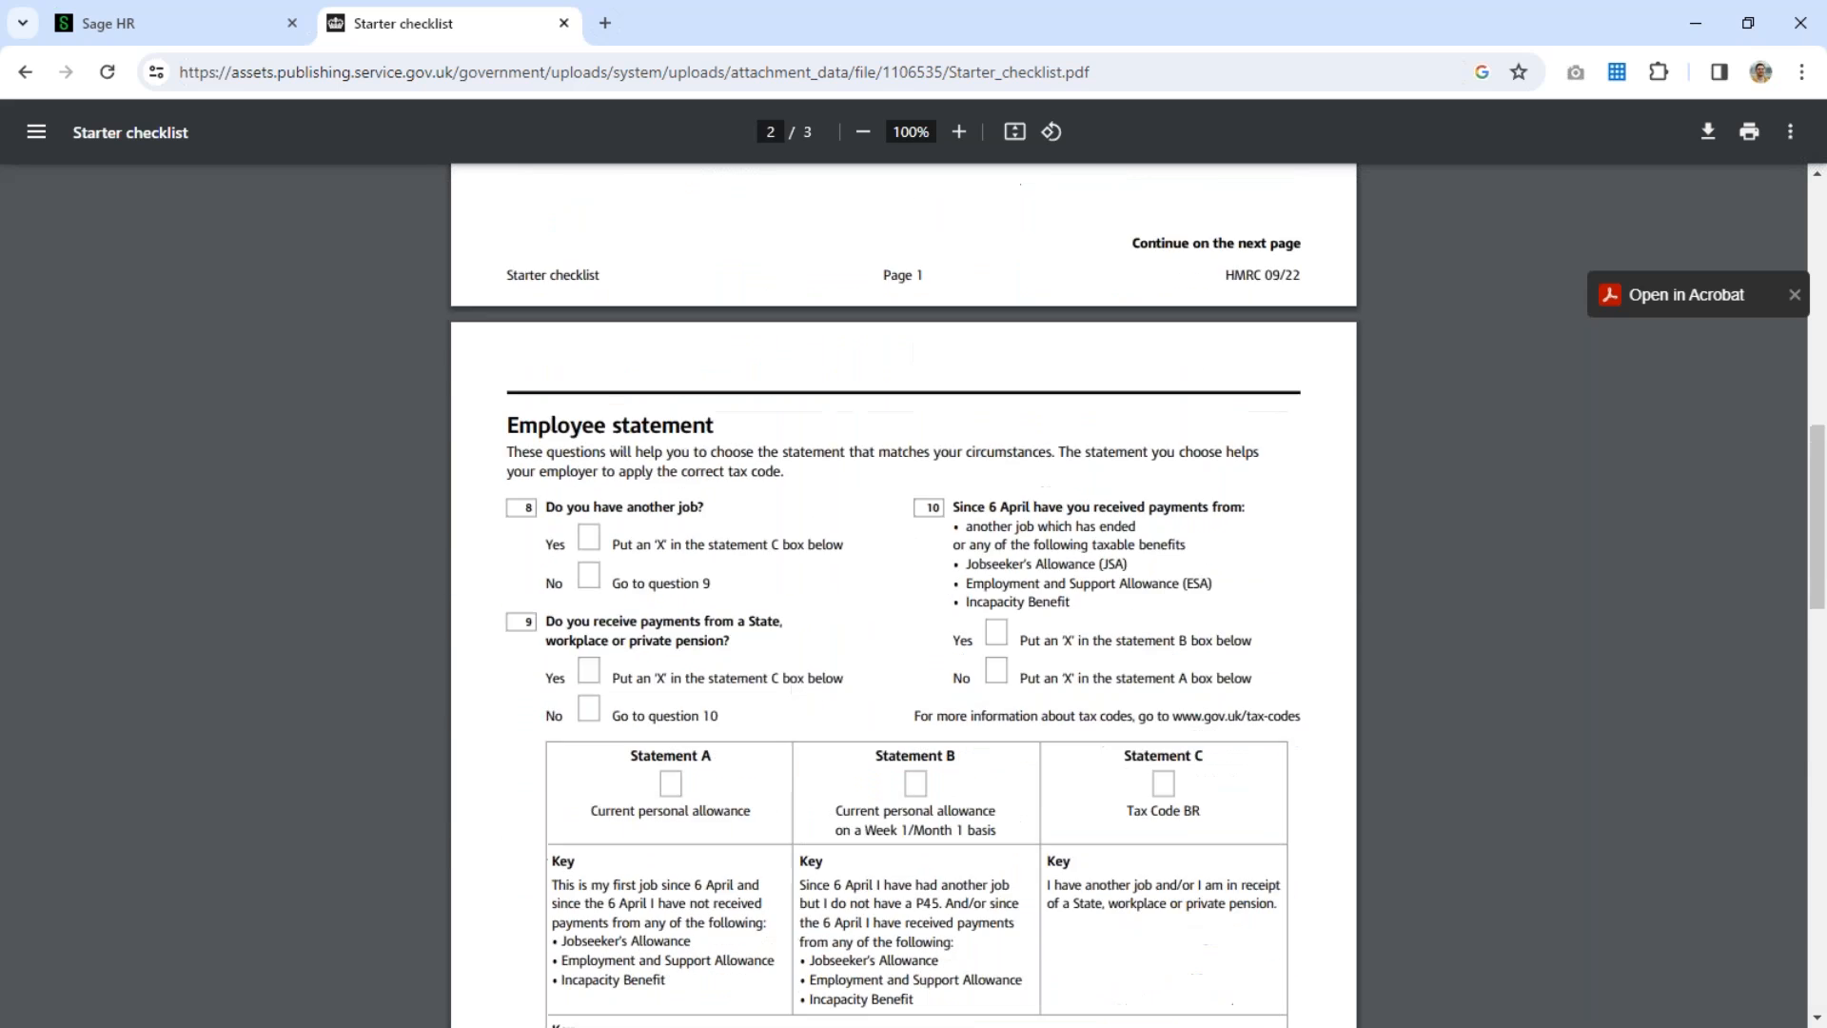
Switch to Sage 50 Payroll, select the third employee in the list and show the employee tasks
left_click(1709, 17)
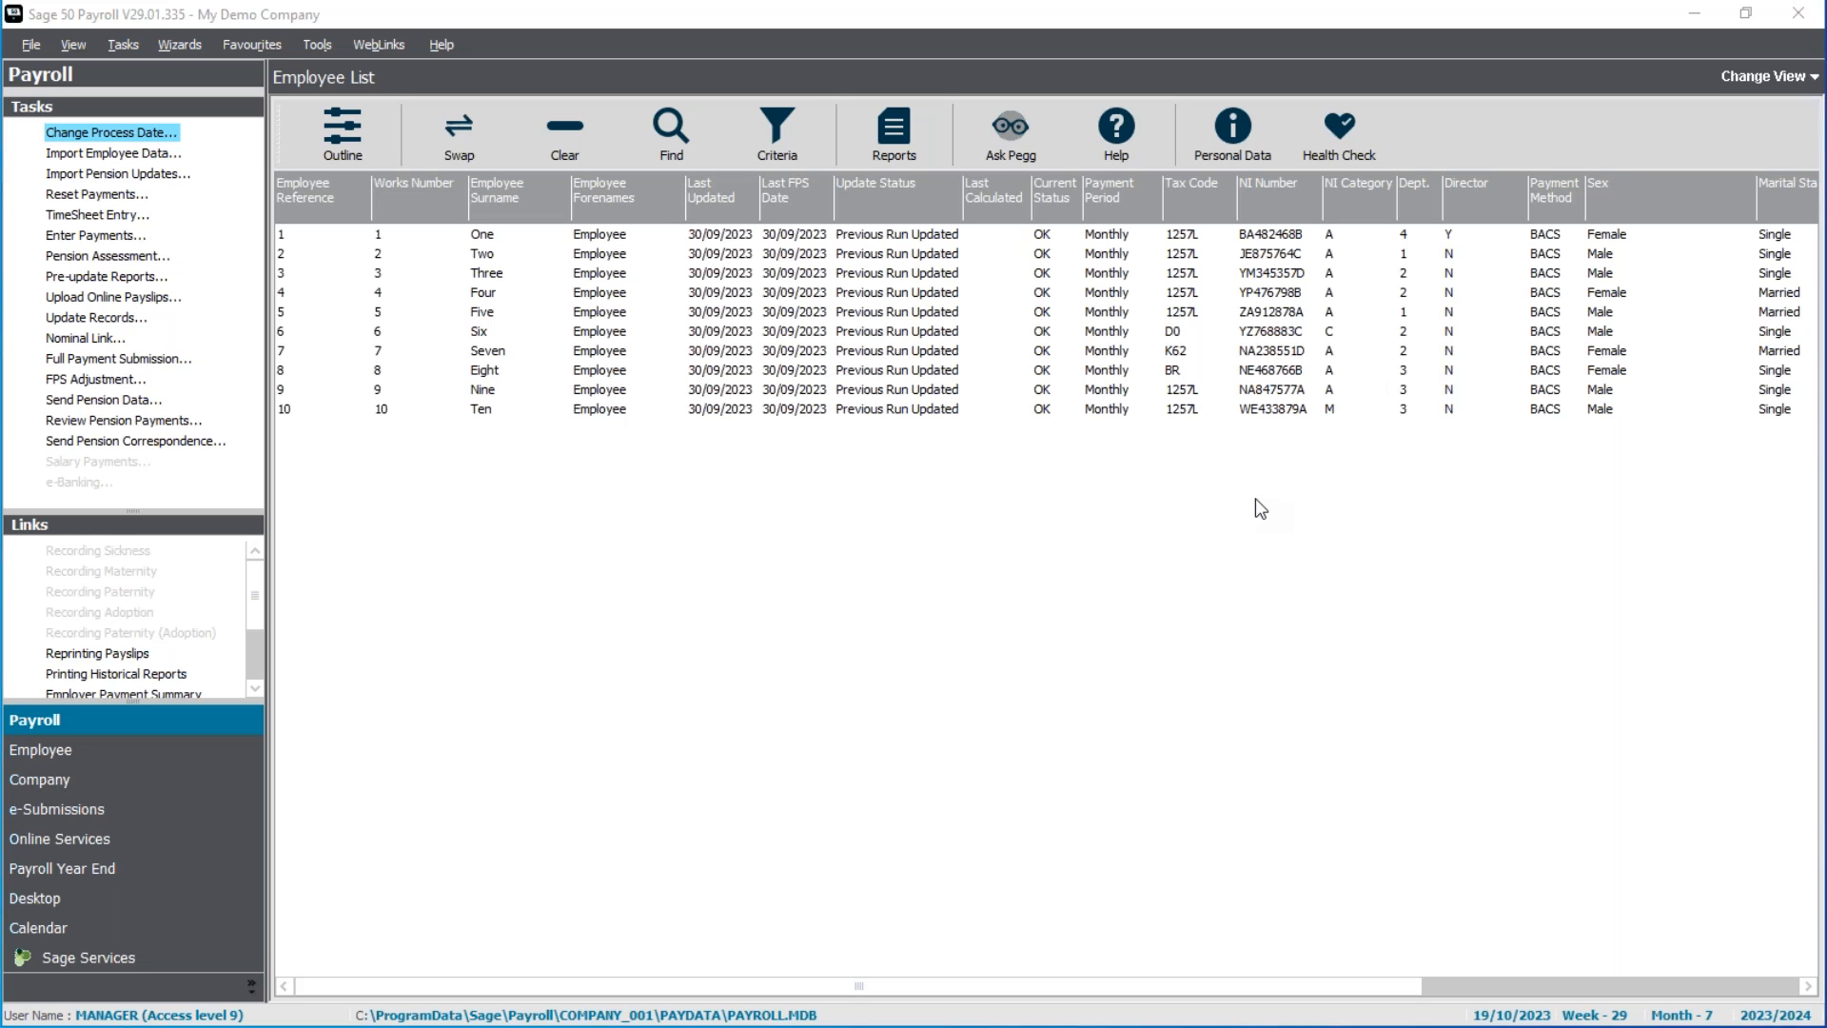
left_click(476, 276)
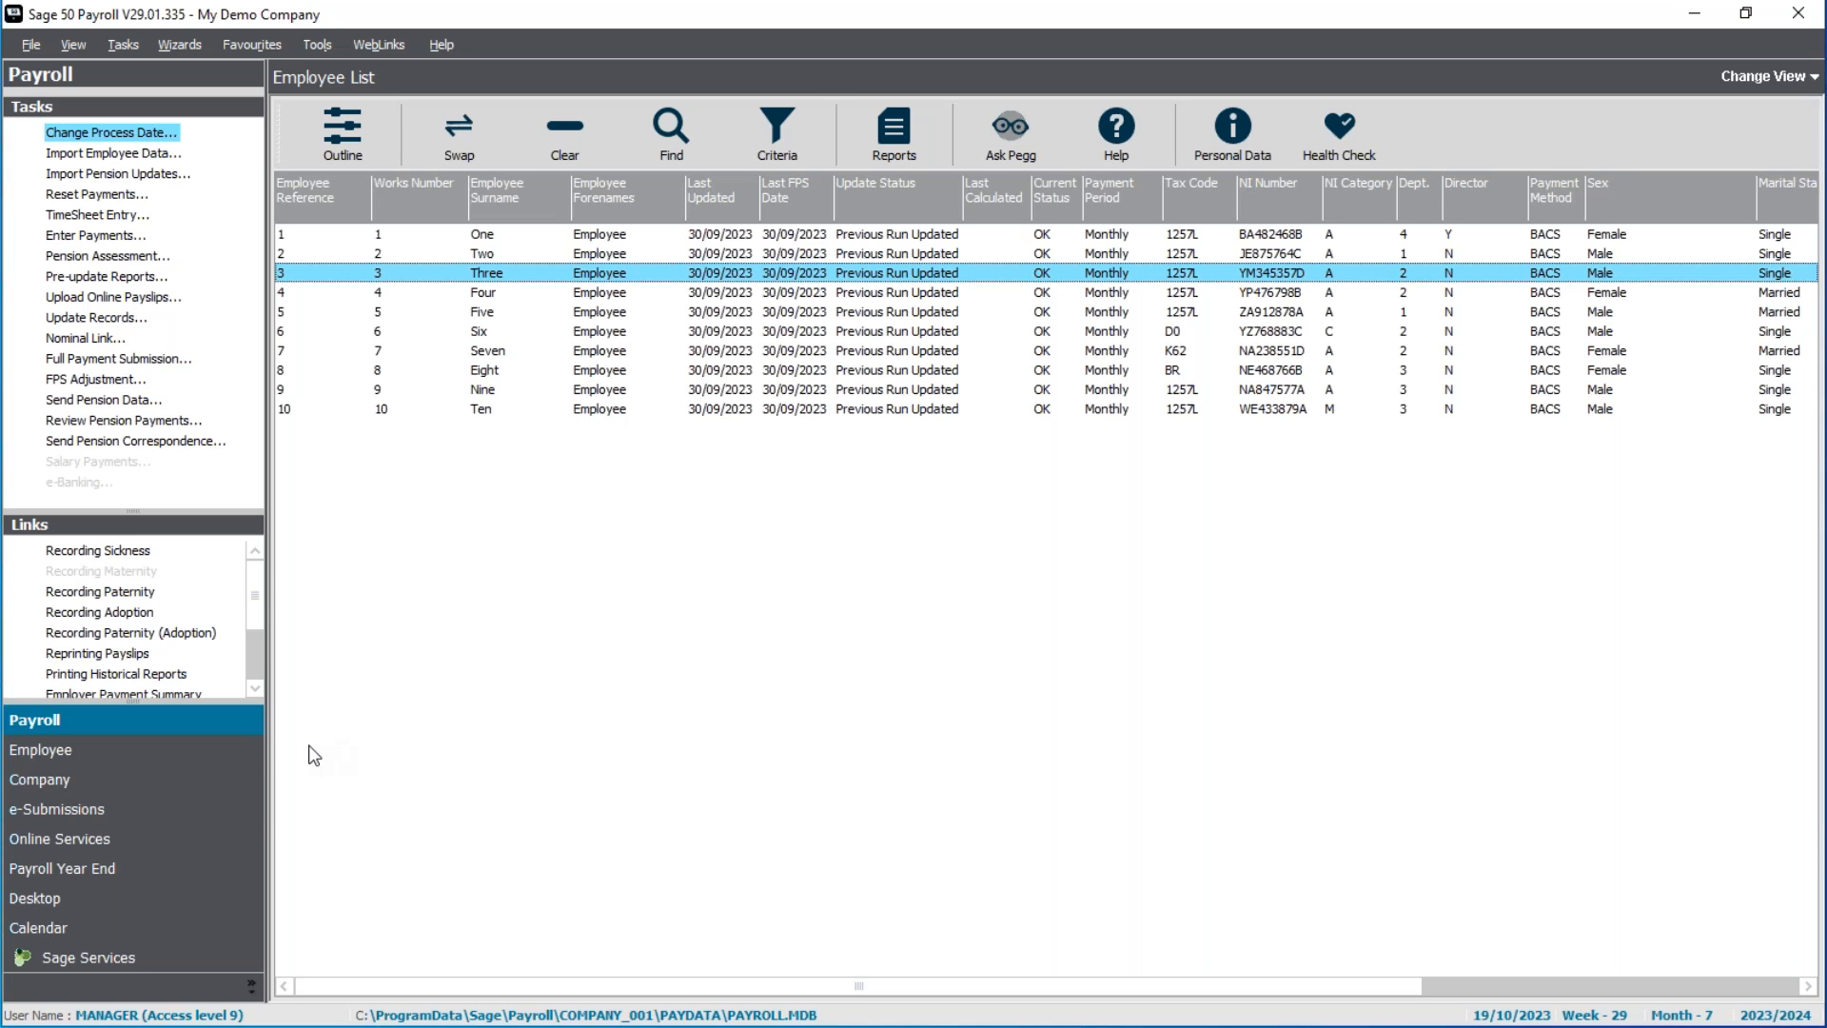
left_click(84, 761)
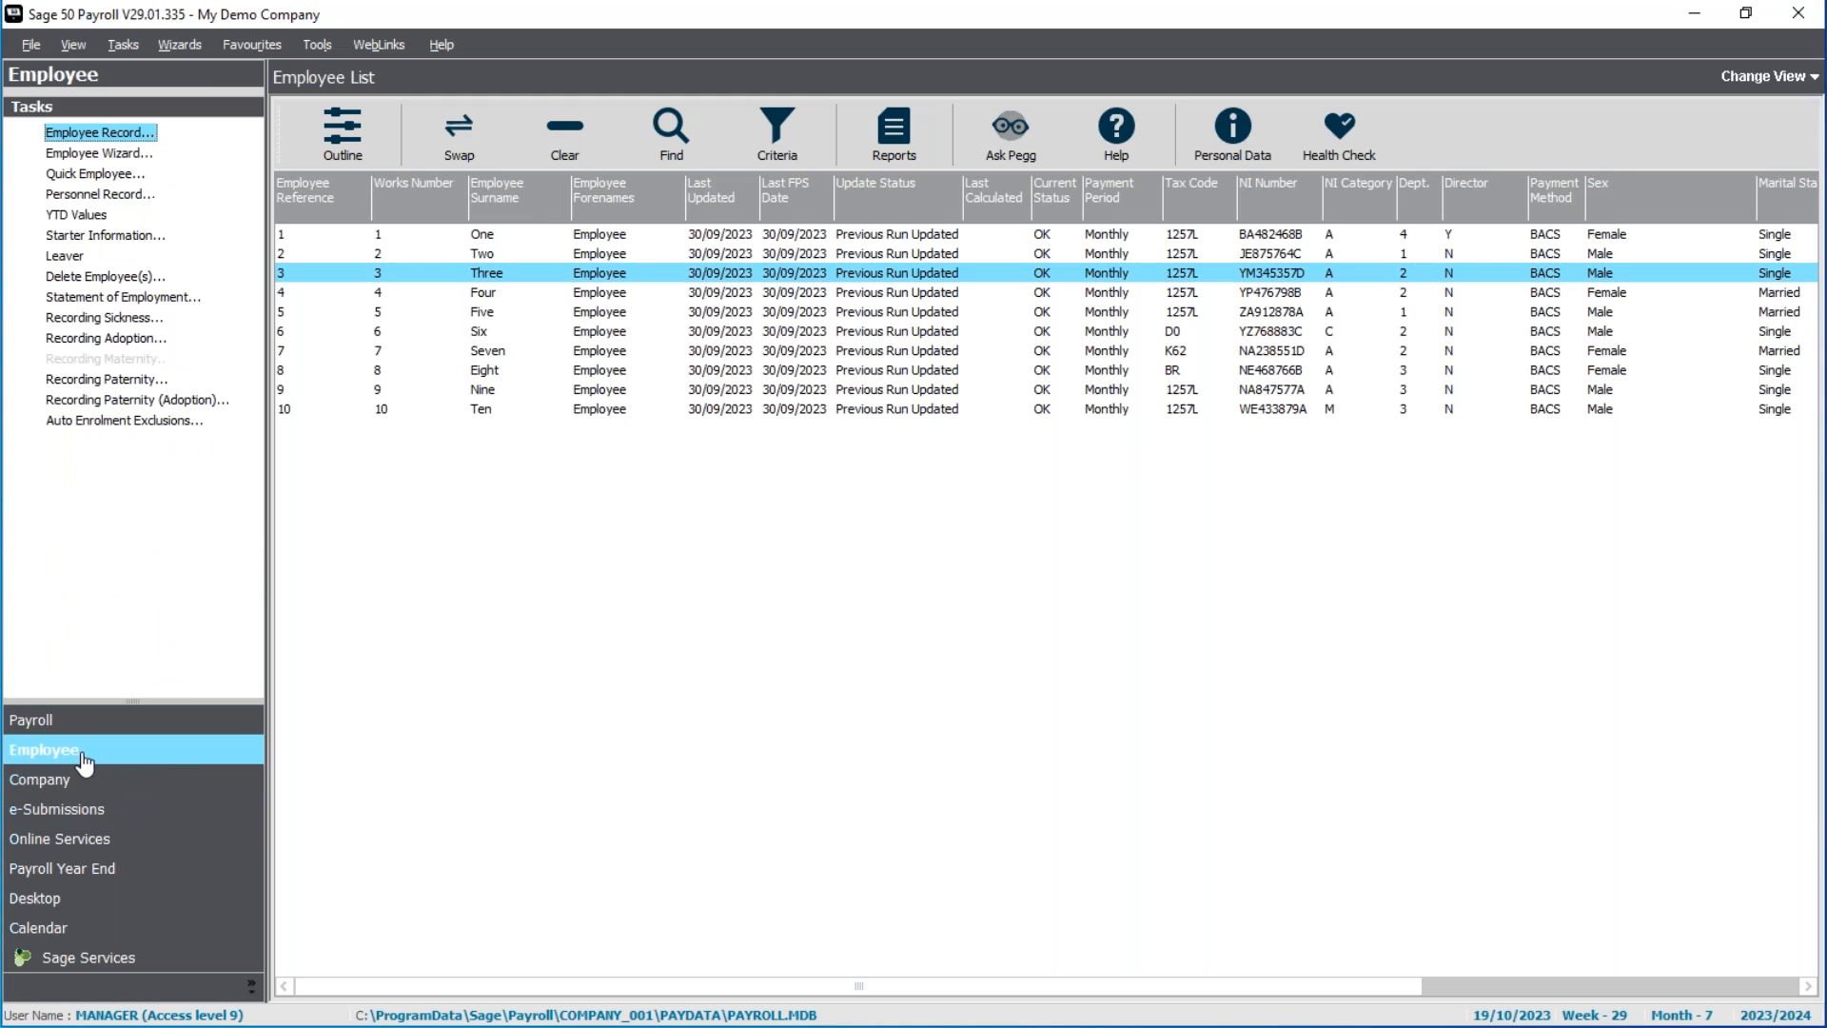
left_click(112, 155)
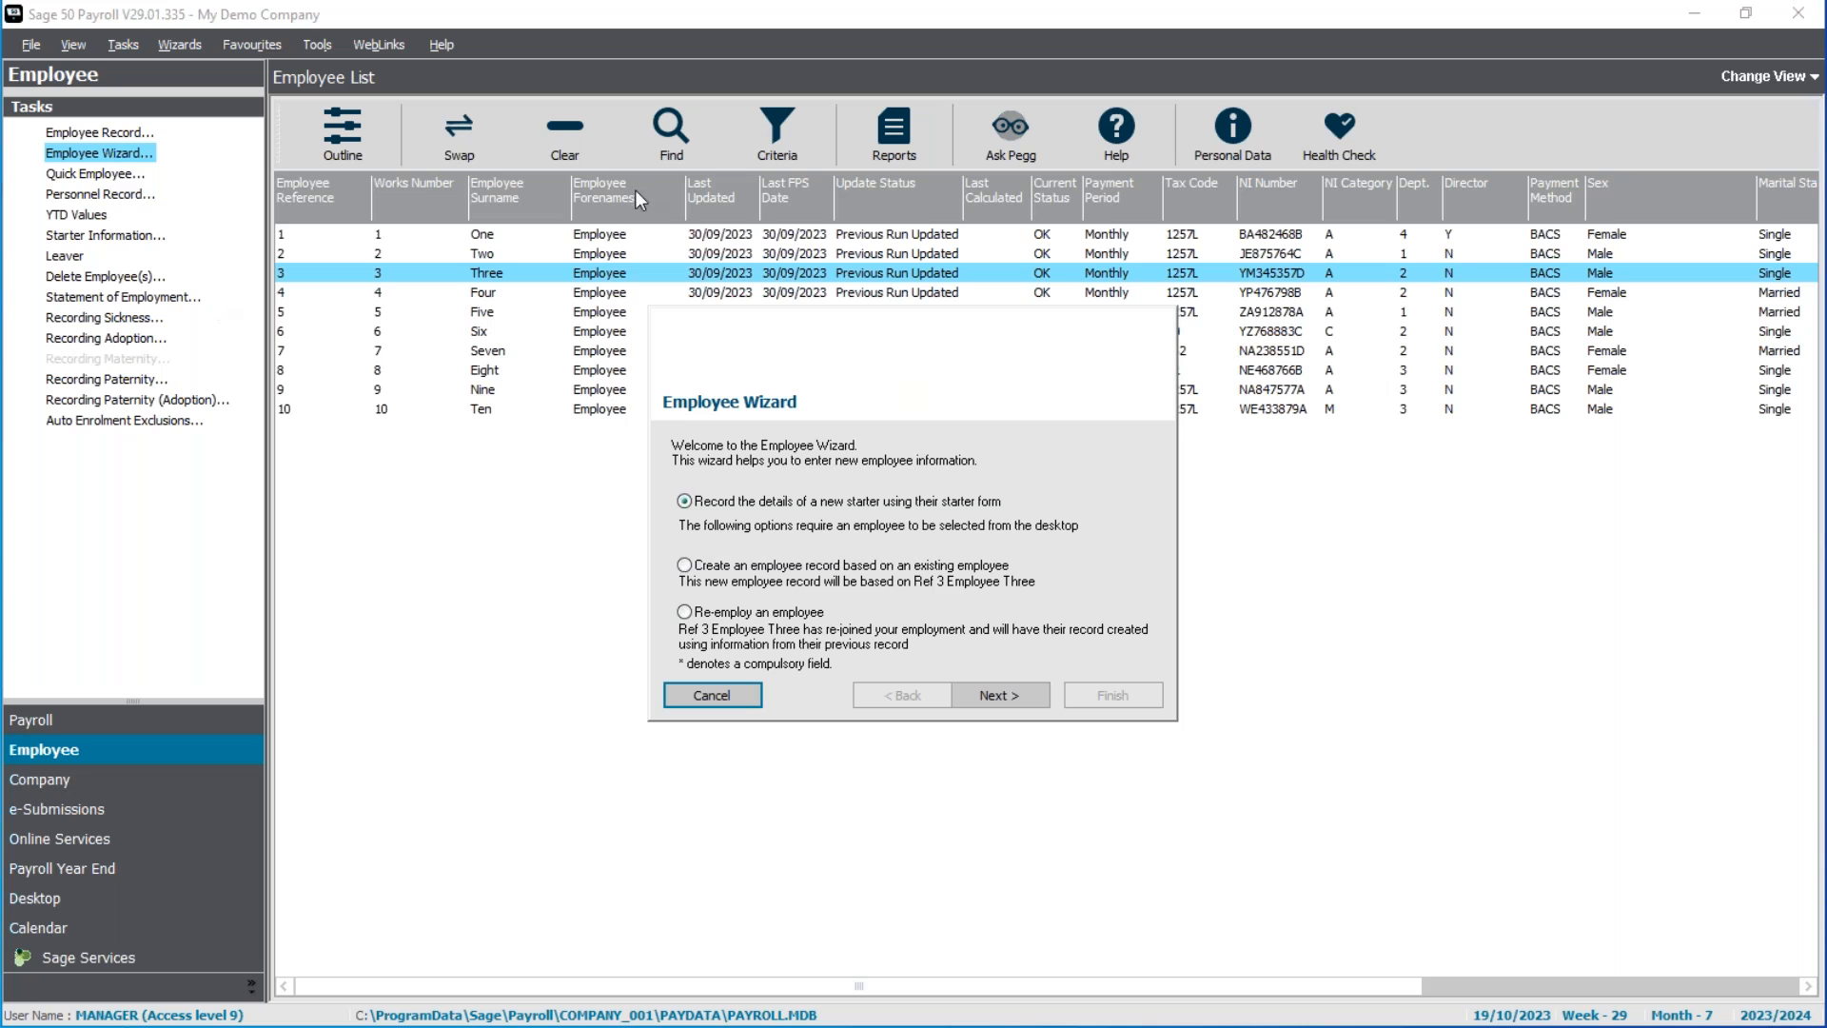
left_click(795, 571)
left_click(721, 695)
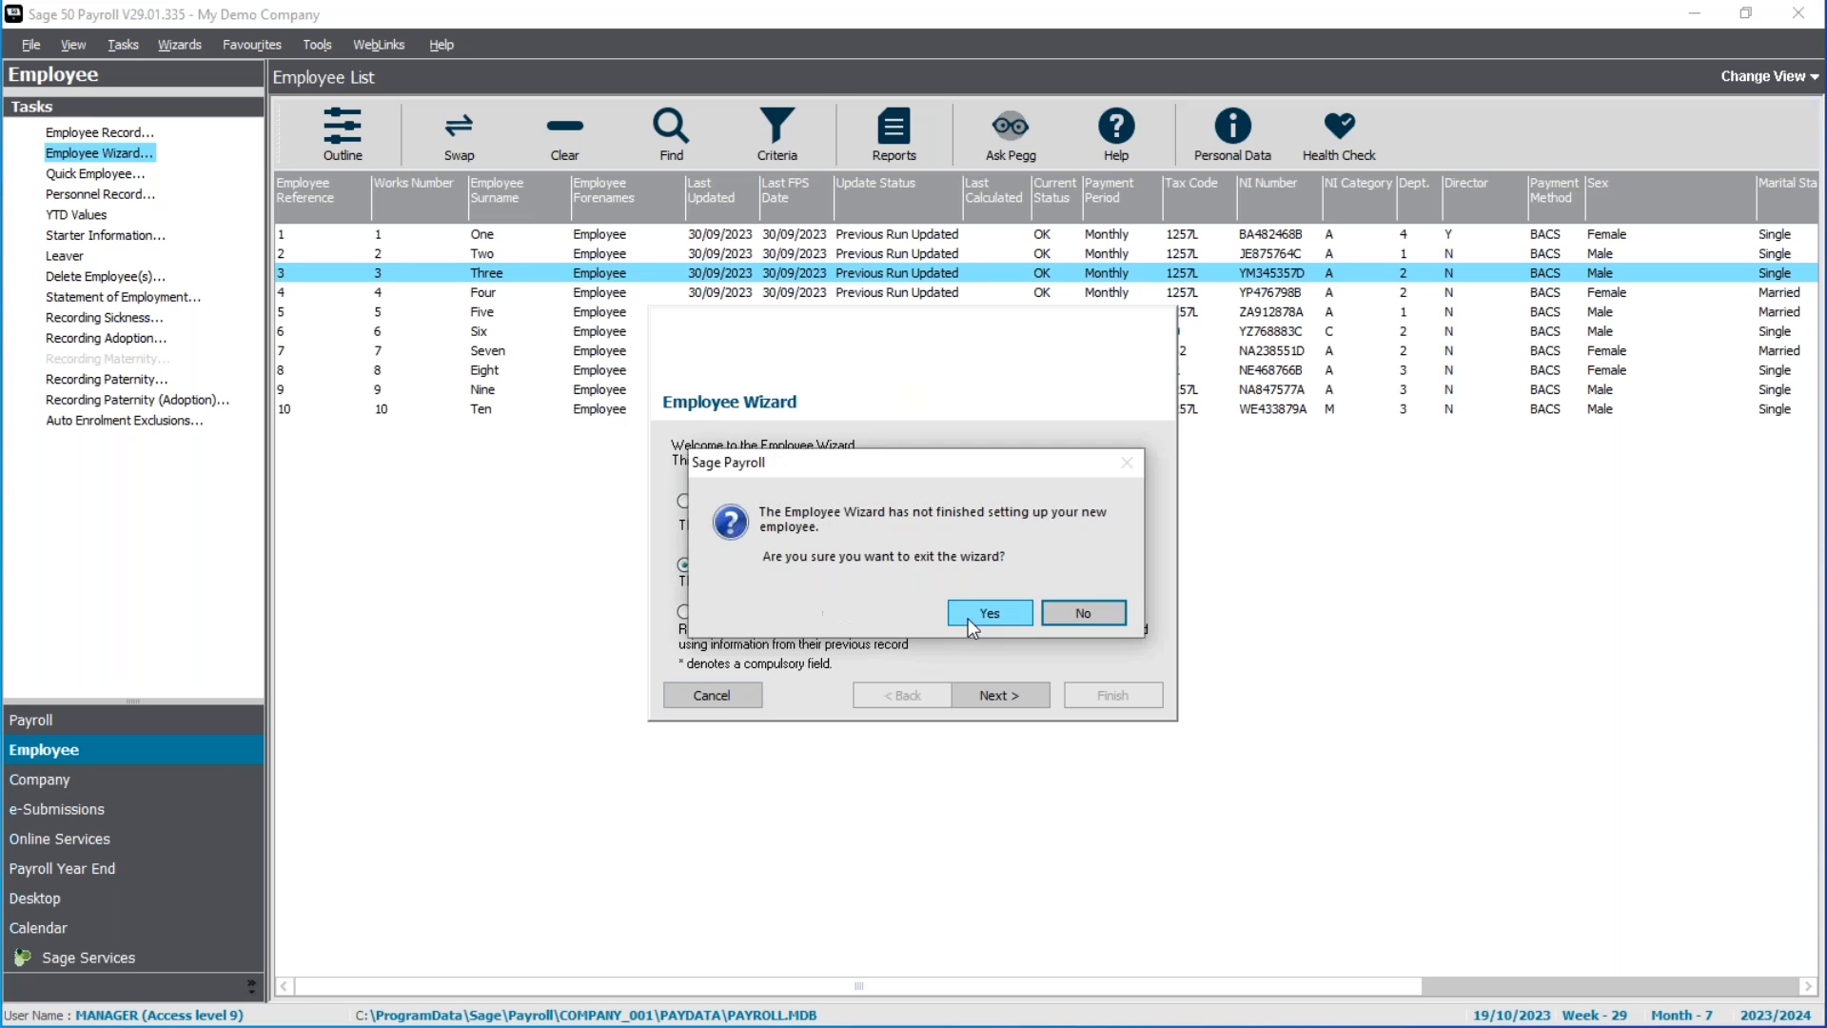
left_click(967, 619)
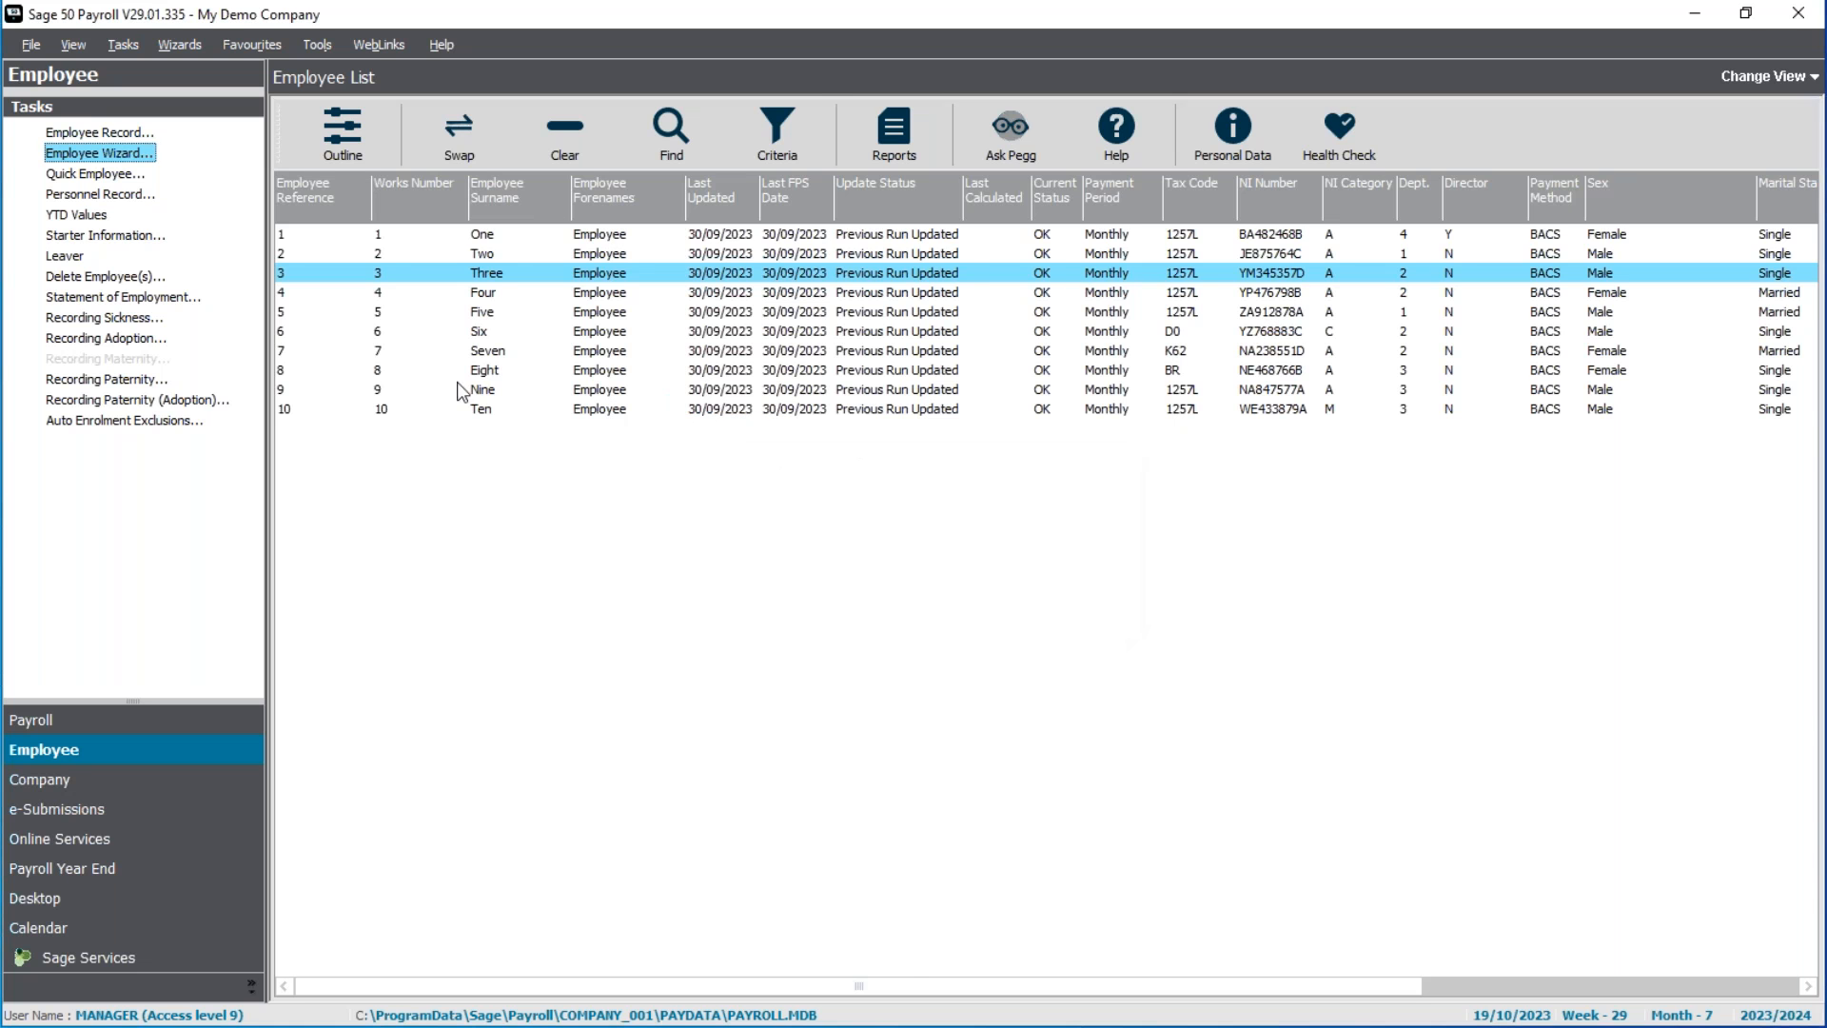
Start a Quick Employee record based on the selected existing employee and enter the new employee's surname and forenames
left_click(82, 177)
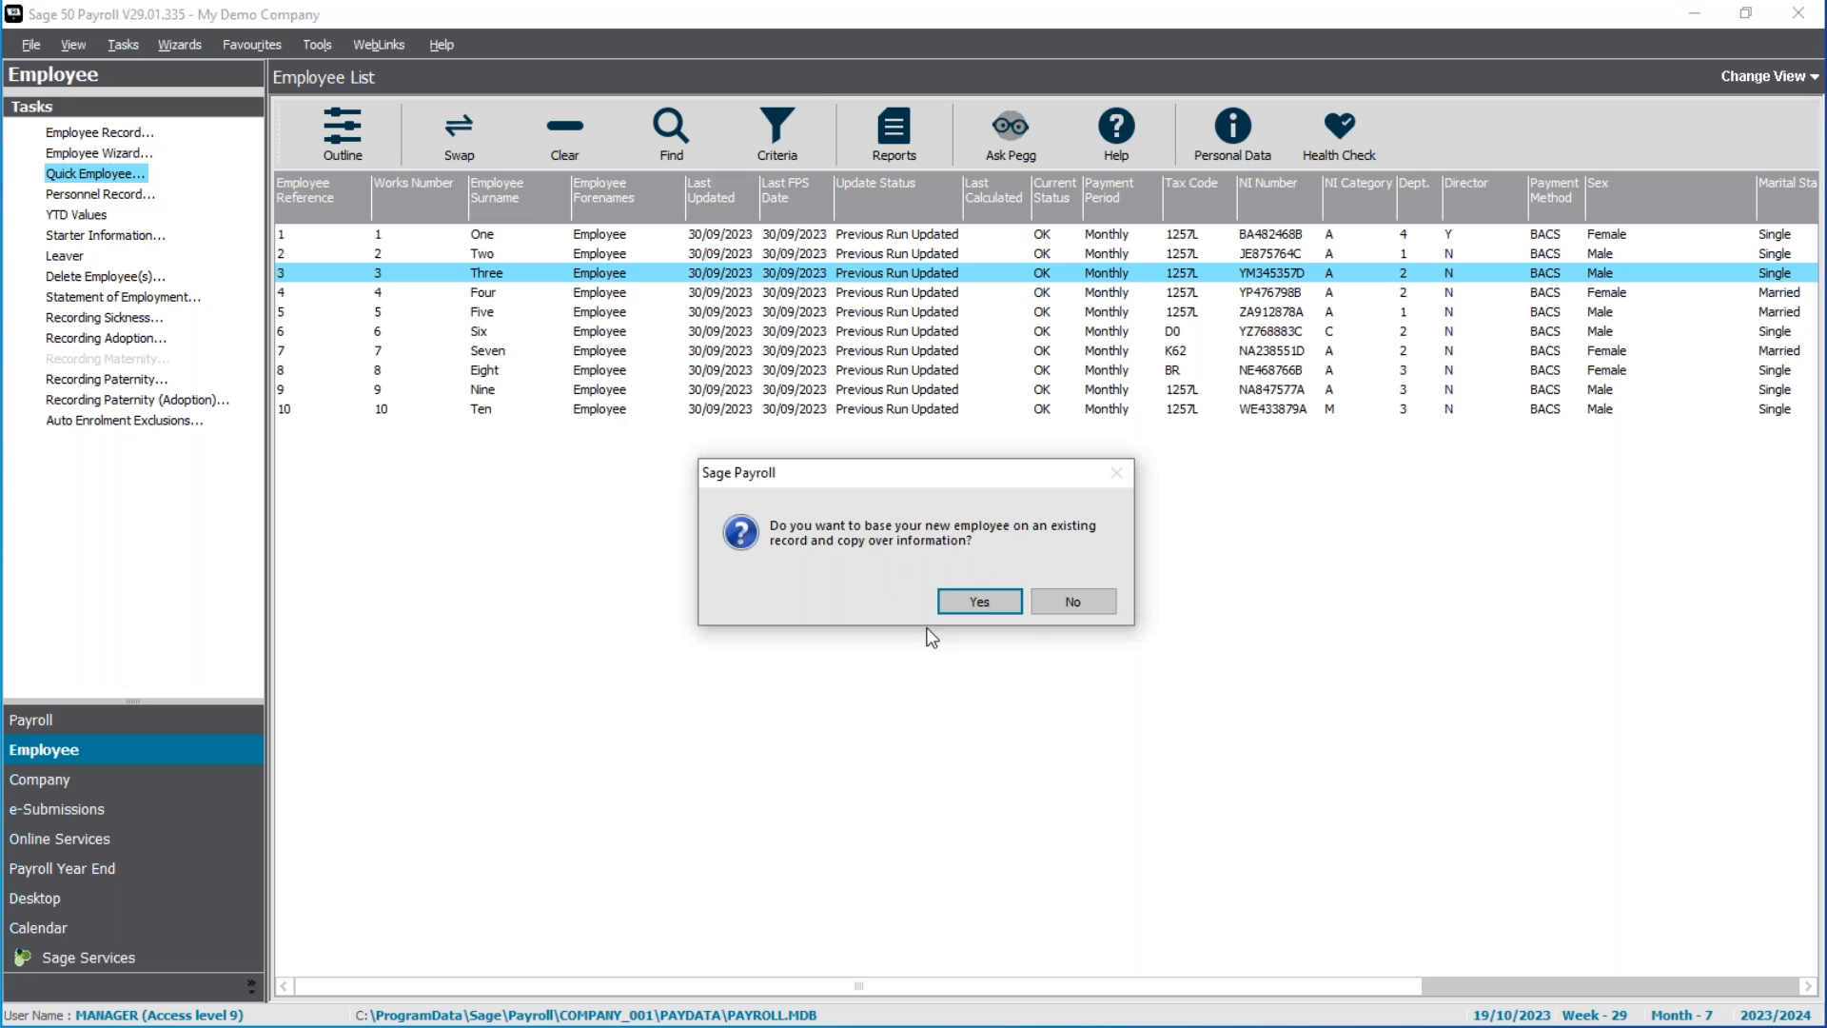
left_click(981, 602)
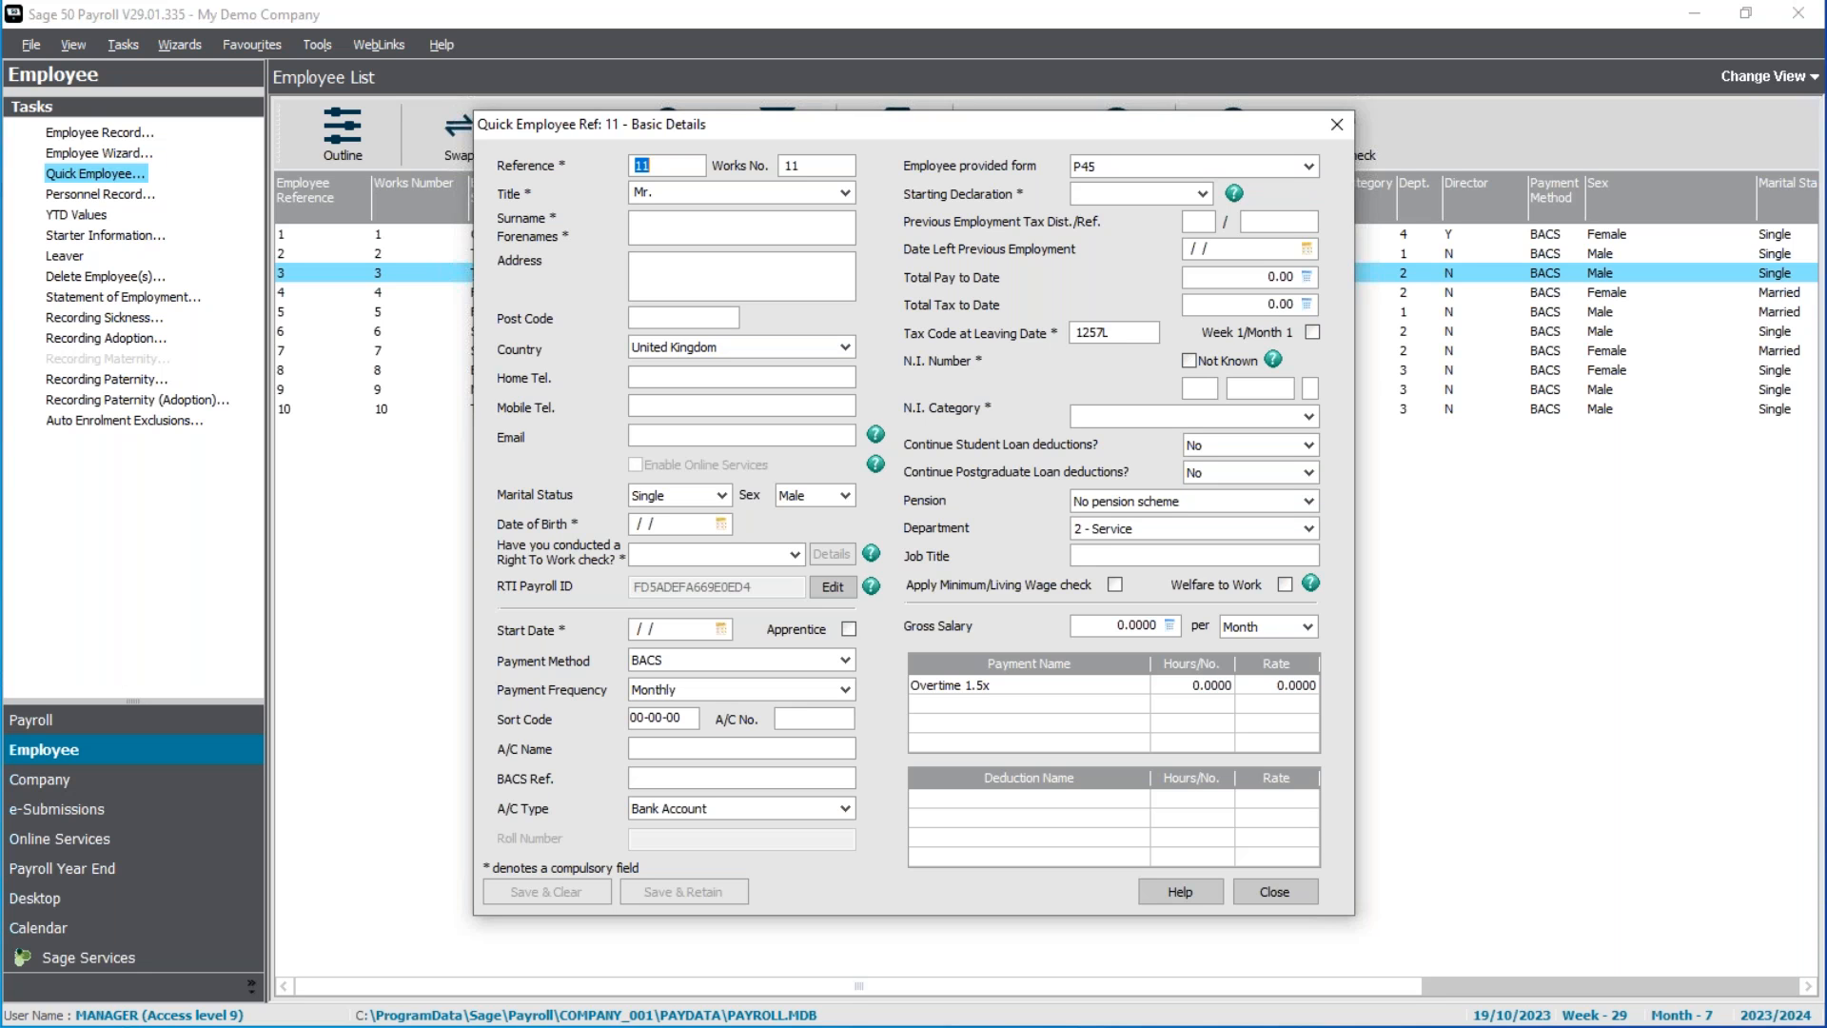
left_click(733, 228)
type("Eleven")
key("Tab")
type("Employee")
key("Tab")
Fill in the new employee's address and post code, leaving the country and telephone fields as they are
type("1 Address")
key("Return")
type("Town")
key("Tab")
type("NE9")
type("AZ")
key("Tab")
key("Tab")
key("Tab")
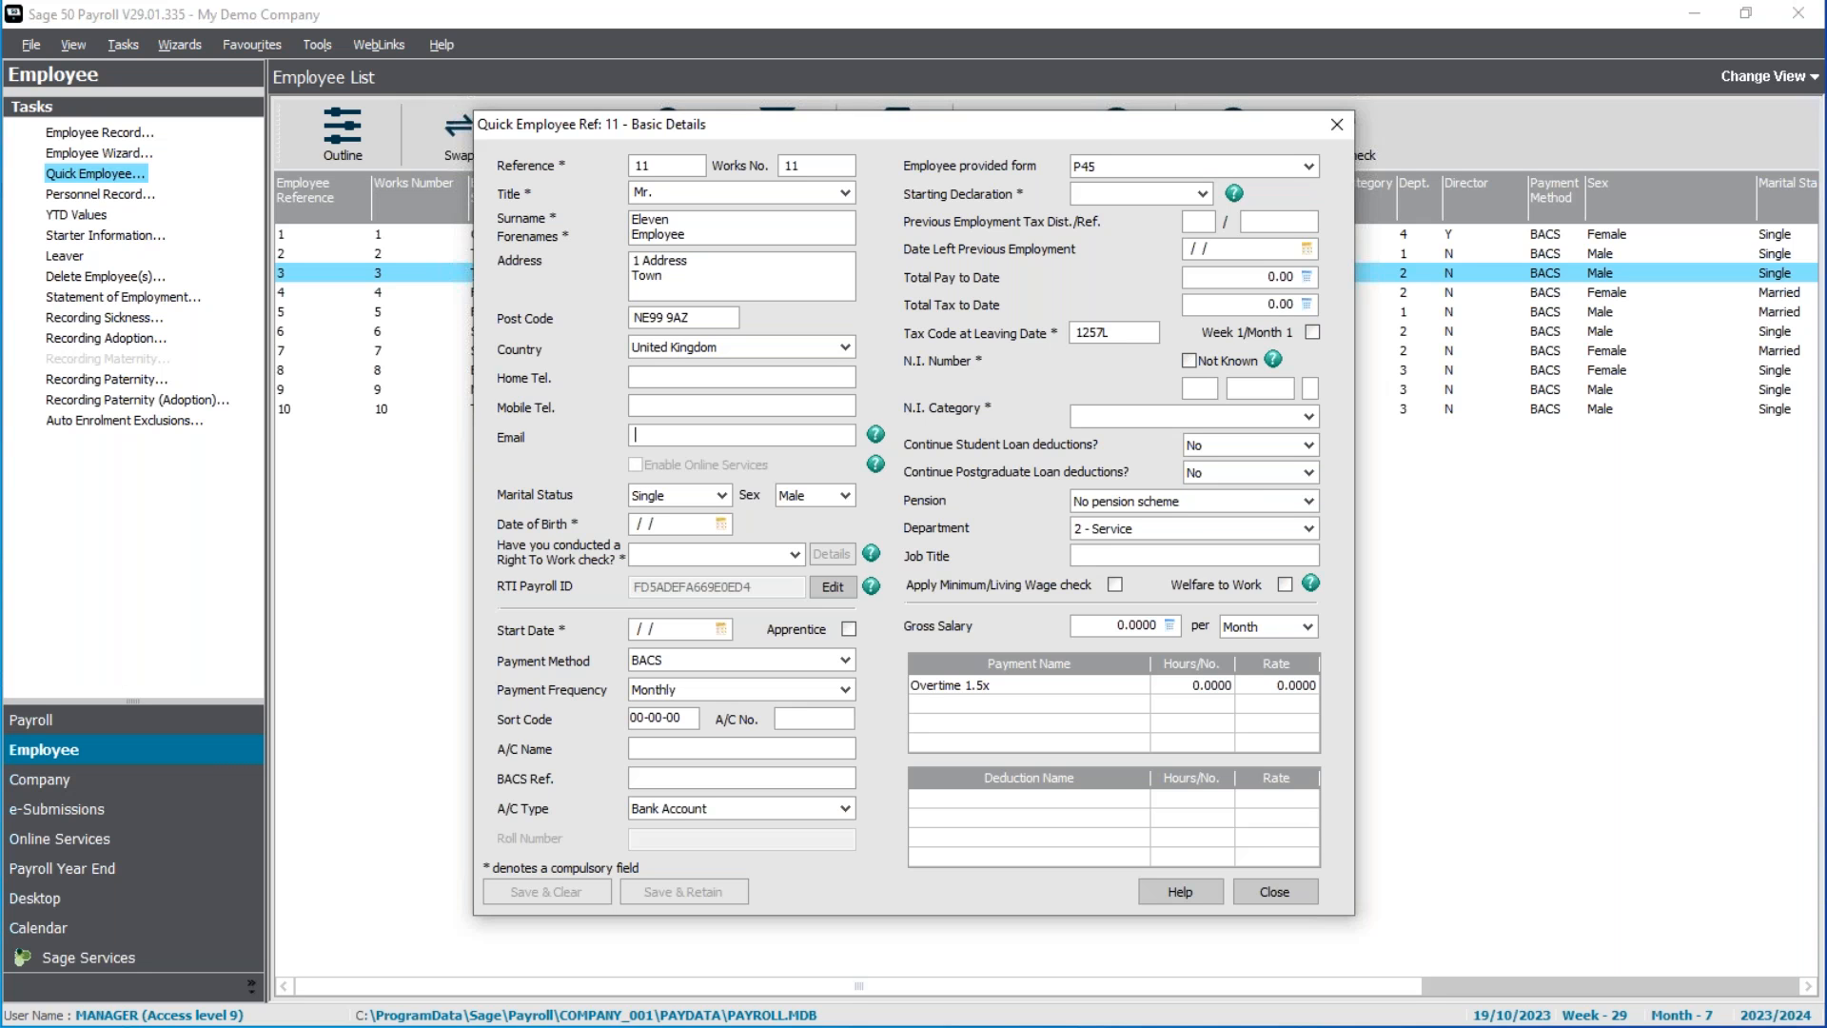
Enter the employee's date of birth and set the Right To Work check to Yes
key("Tab")
key("Tab")
key("Tab")
type("09/03/1991")
key("Tab")
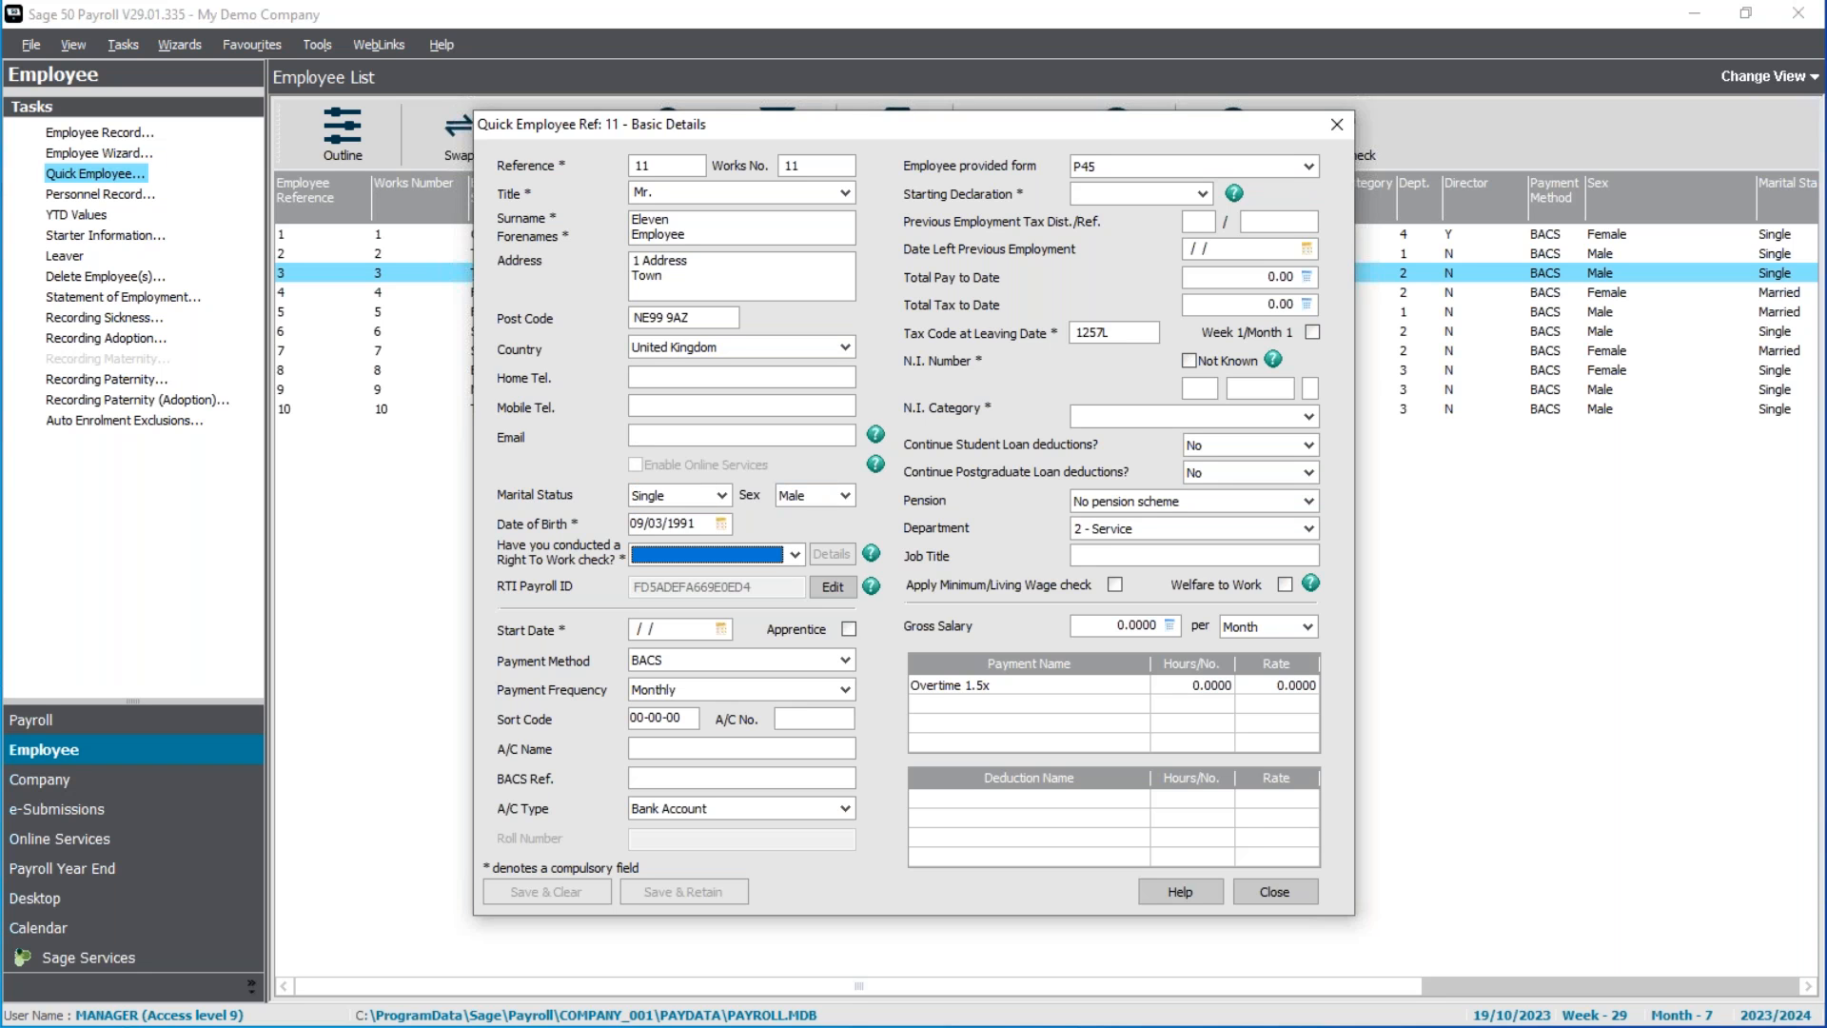
key("y")
Set the employee's start date to 09/10/2023
key("Tab")
key("Tab")
key("Tab")
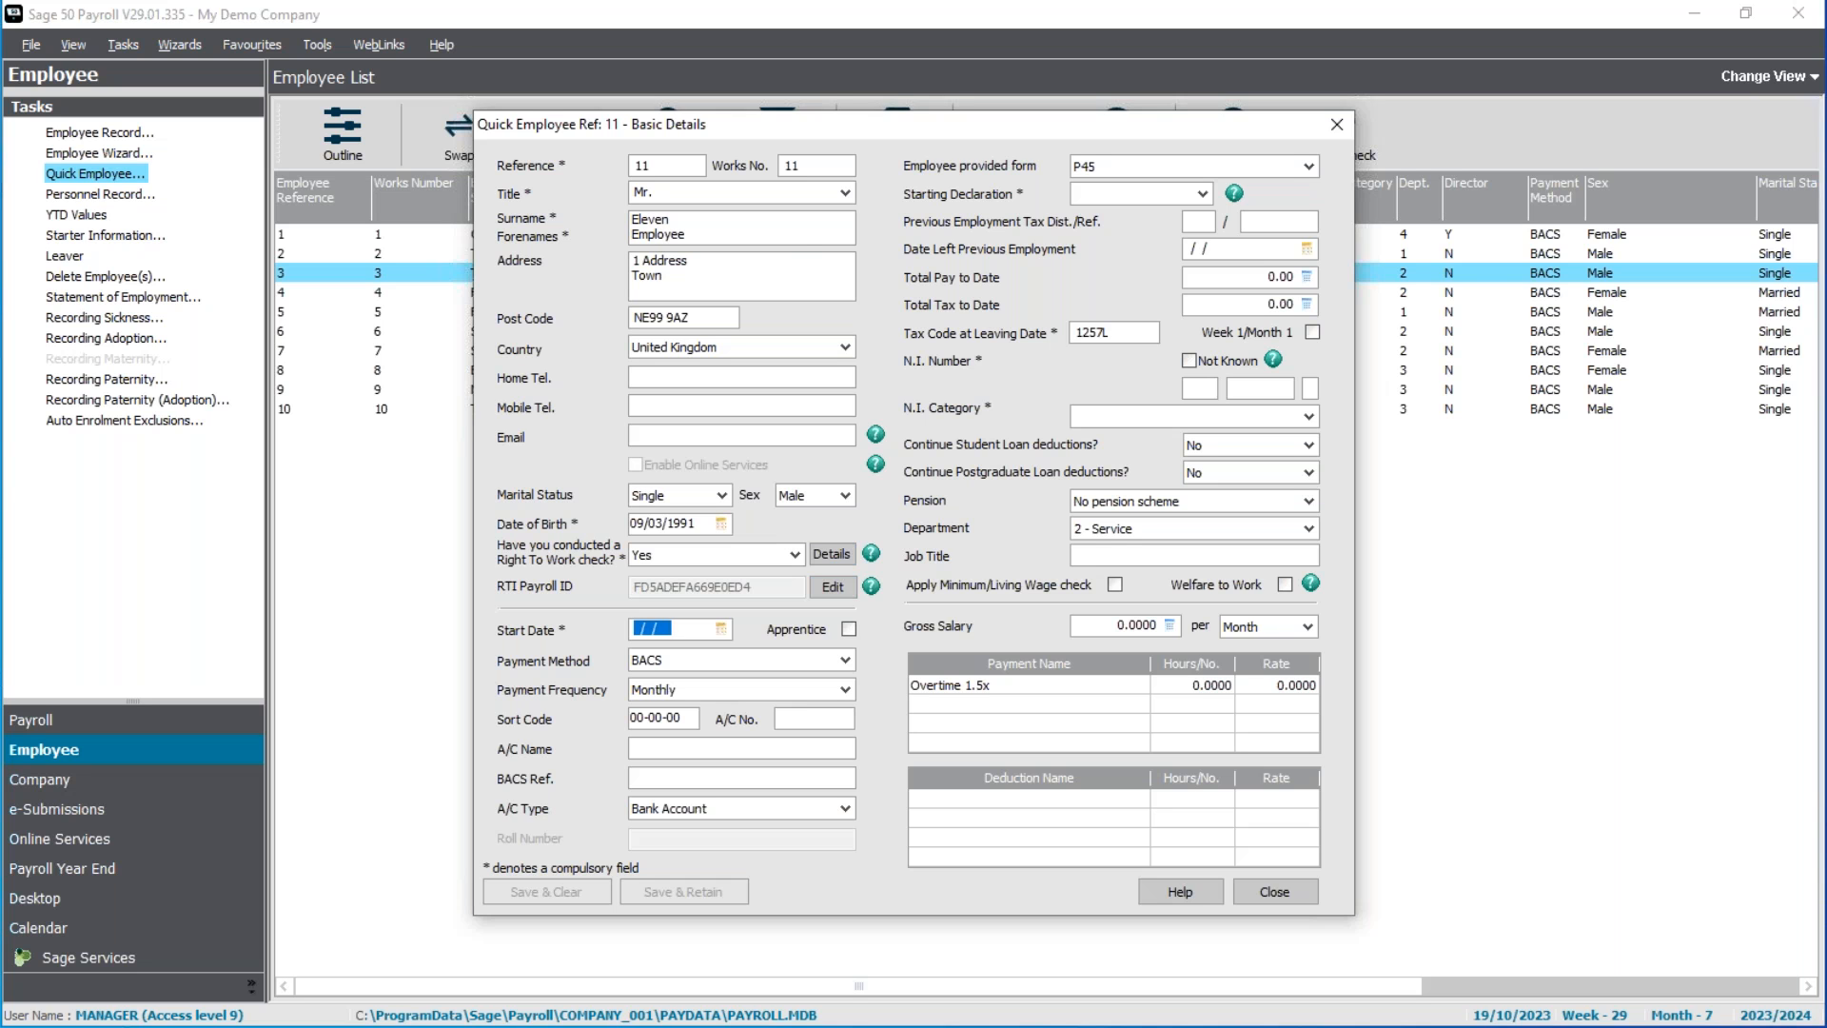
left_click(722, 630)
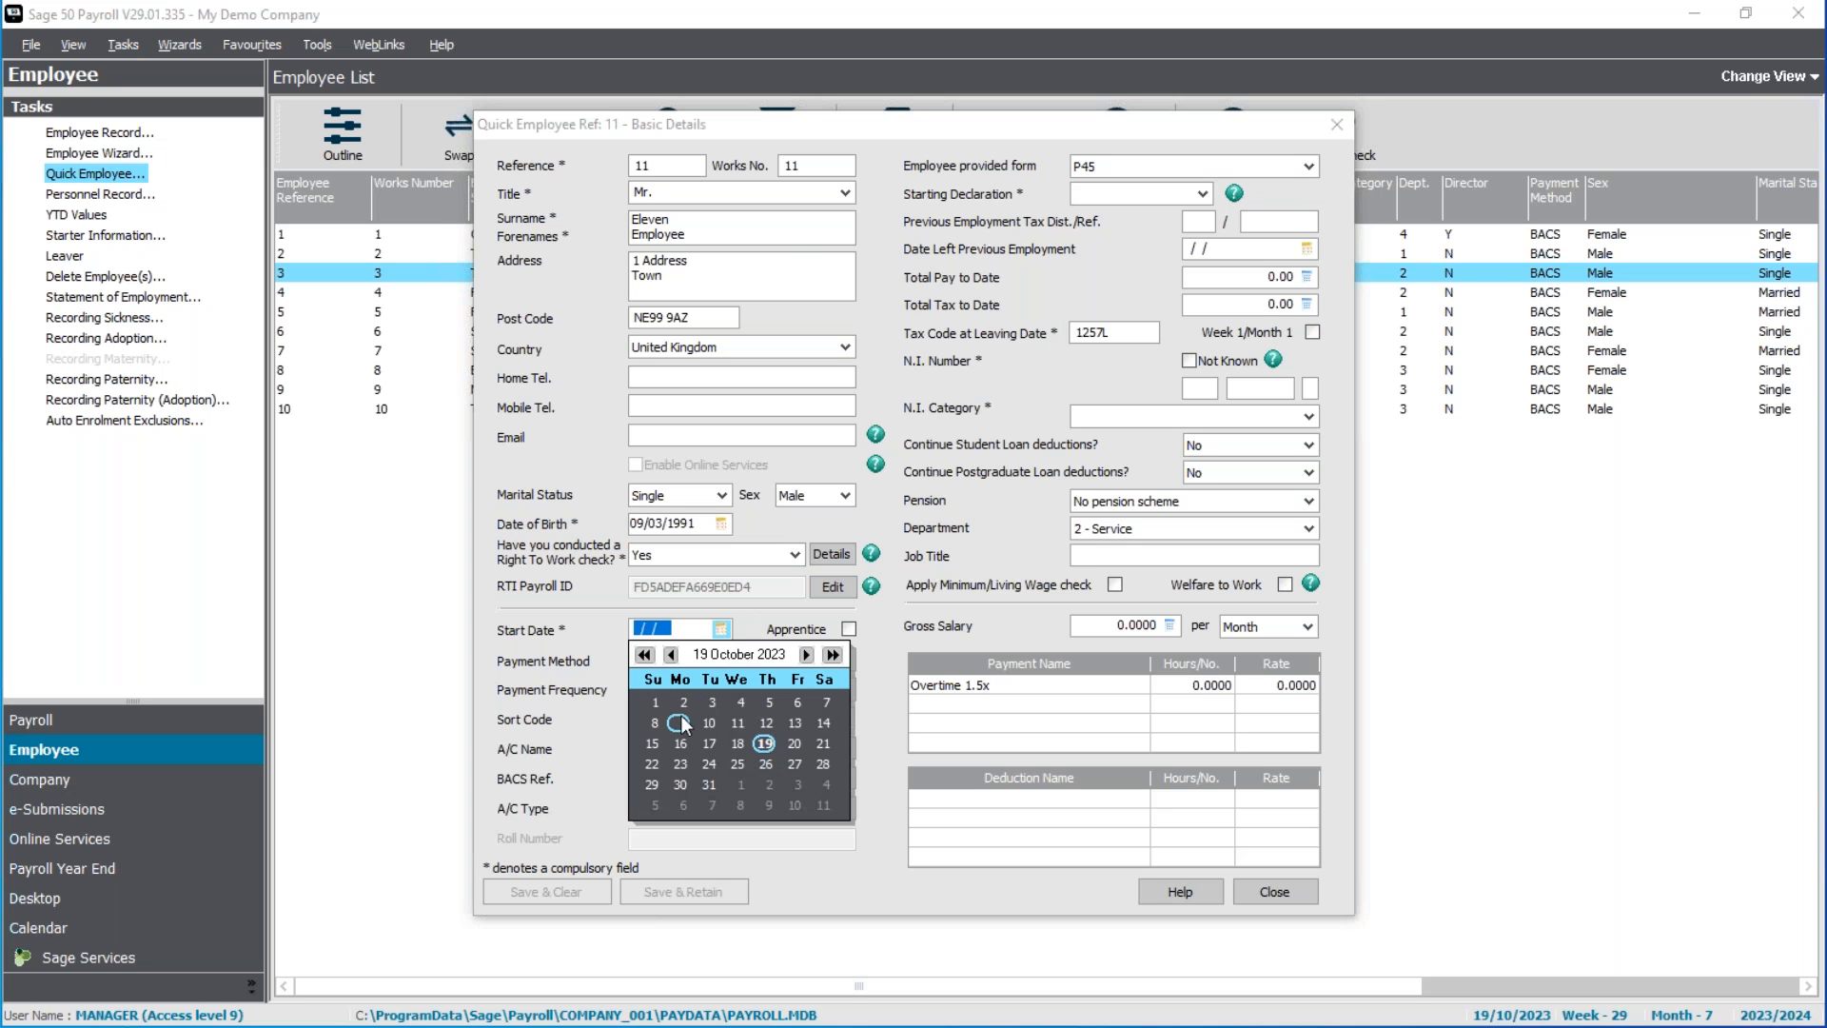
left_click(678, 725)
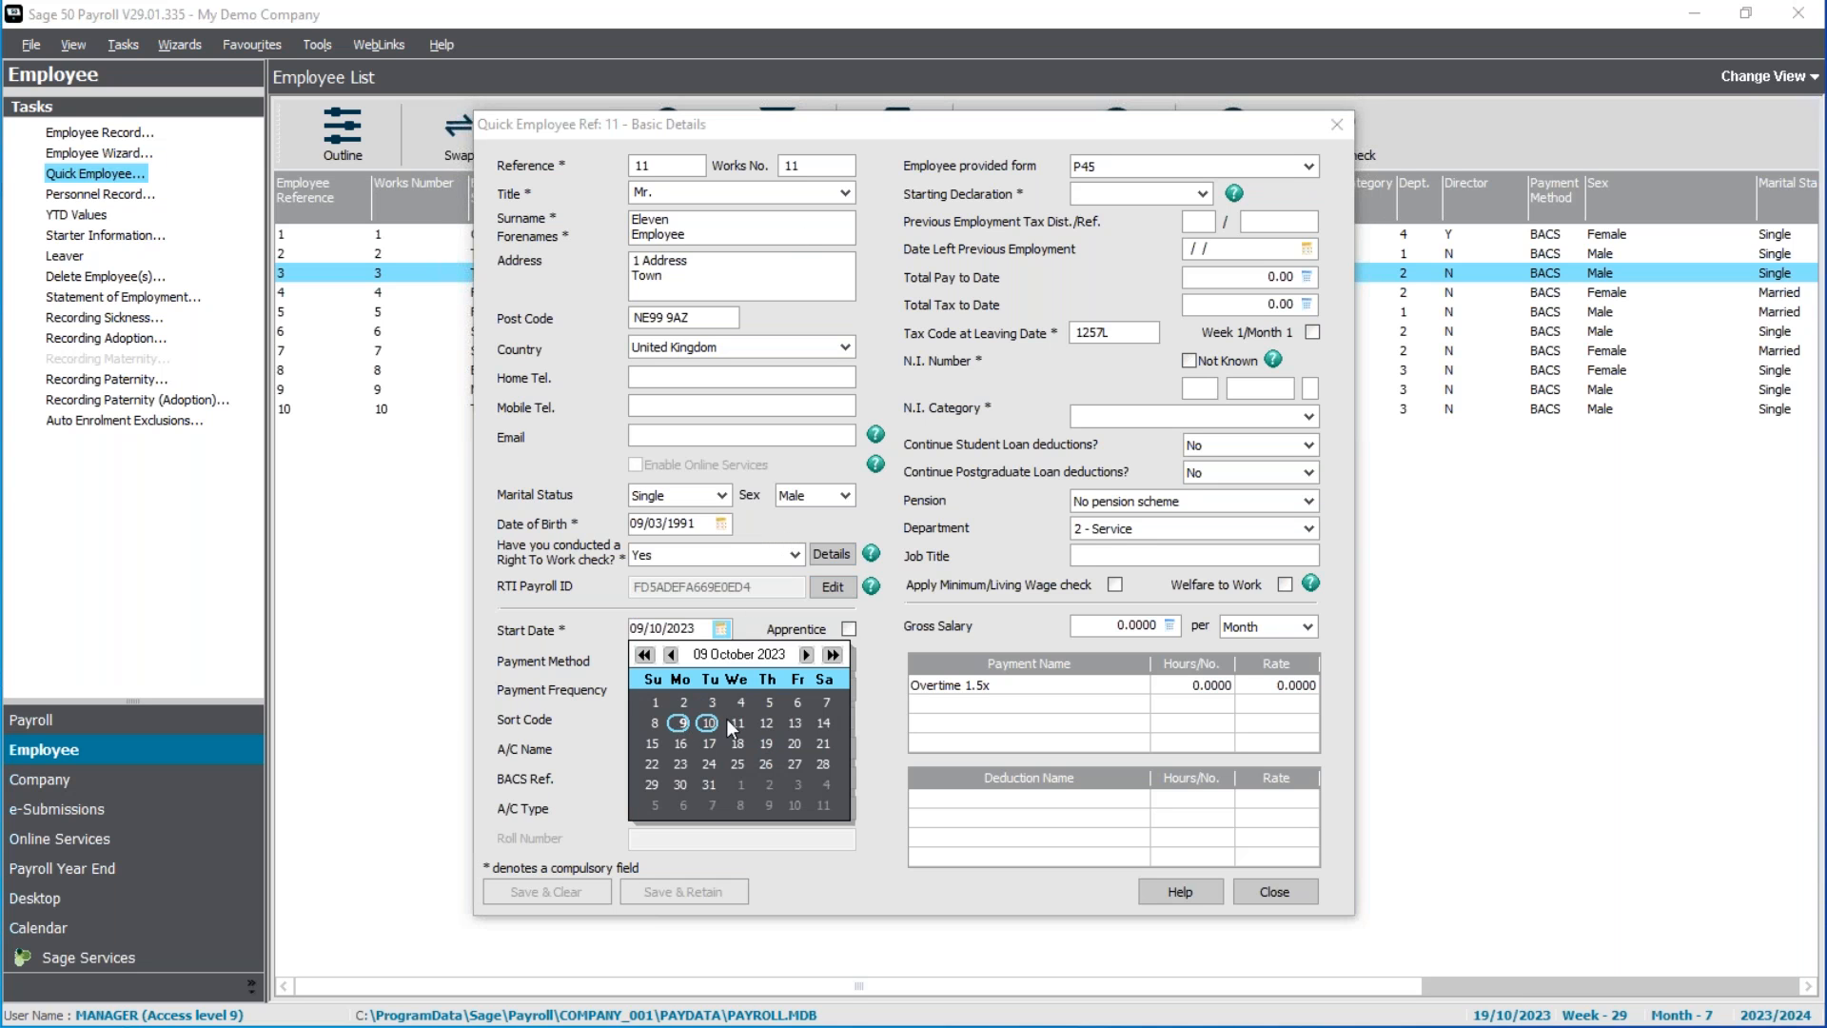
left_click(870, 683)
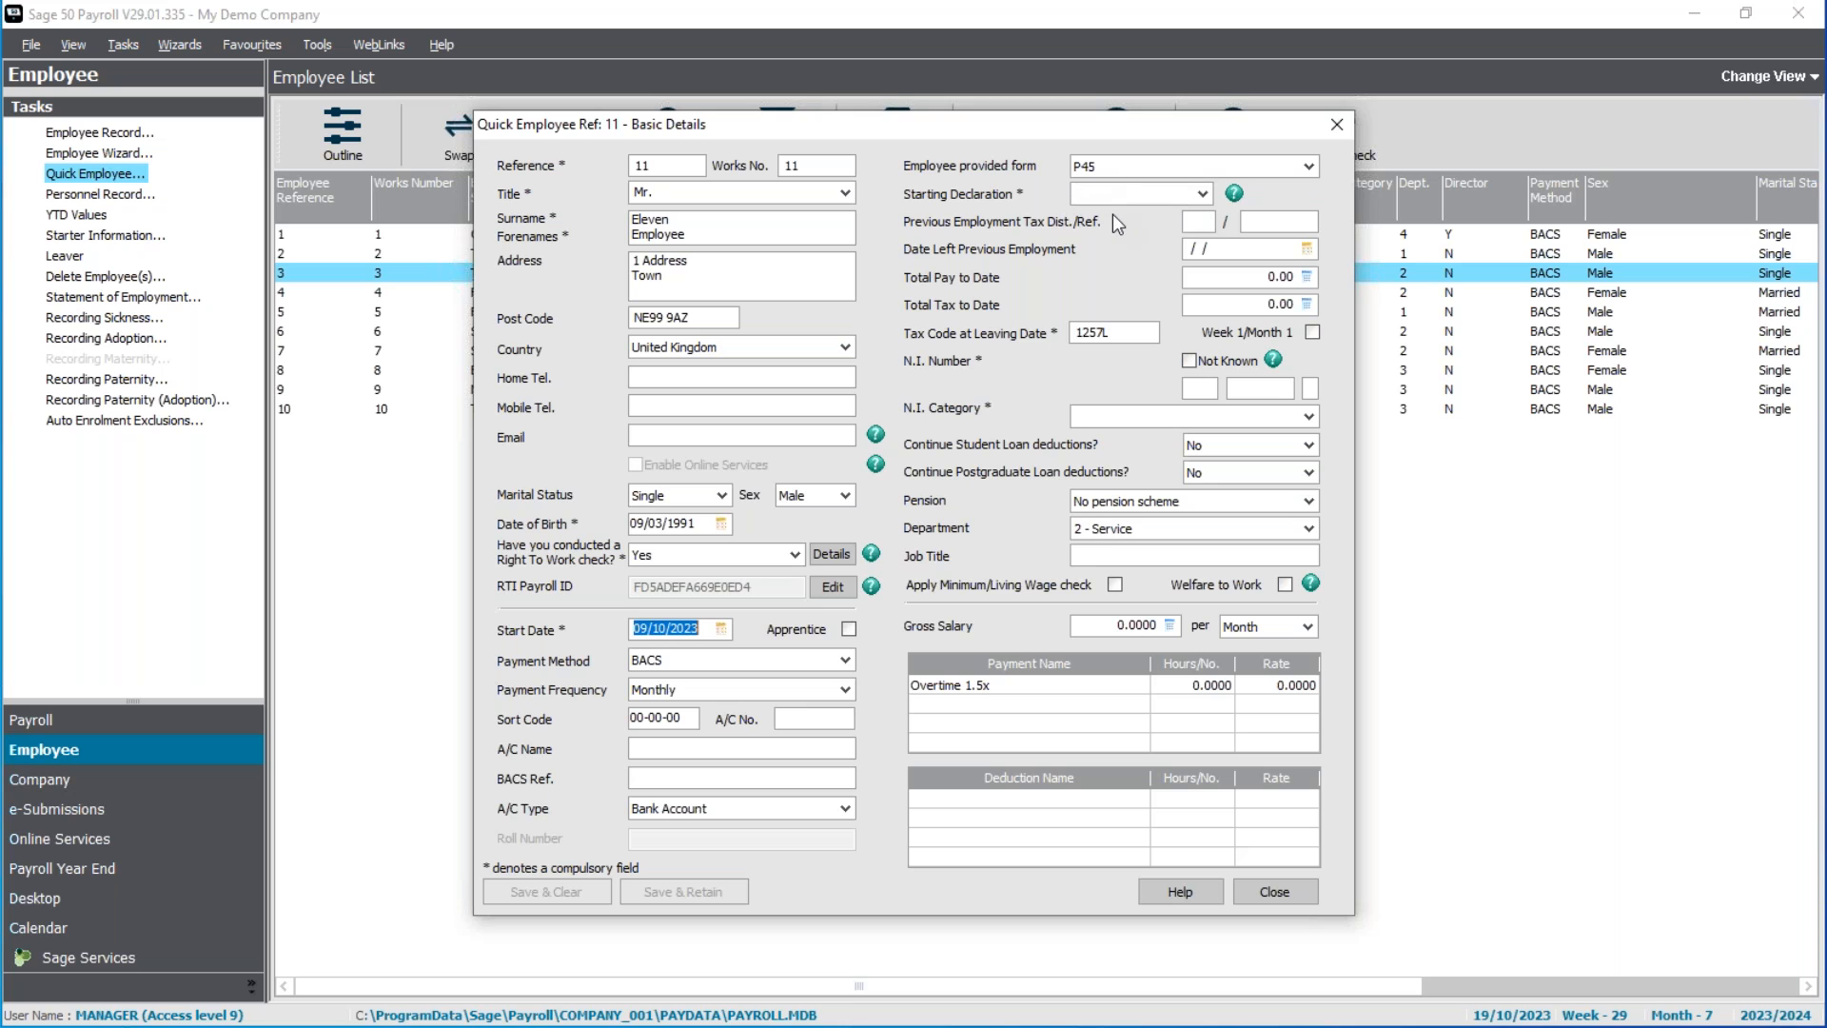
Set the form provided by the employee to P46 and the starting declaration to Statement B
left_click(1263, 168)
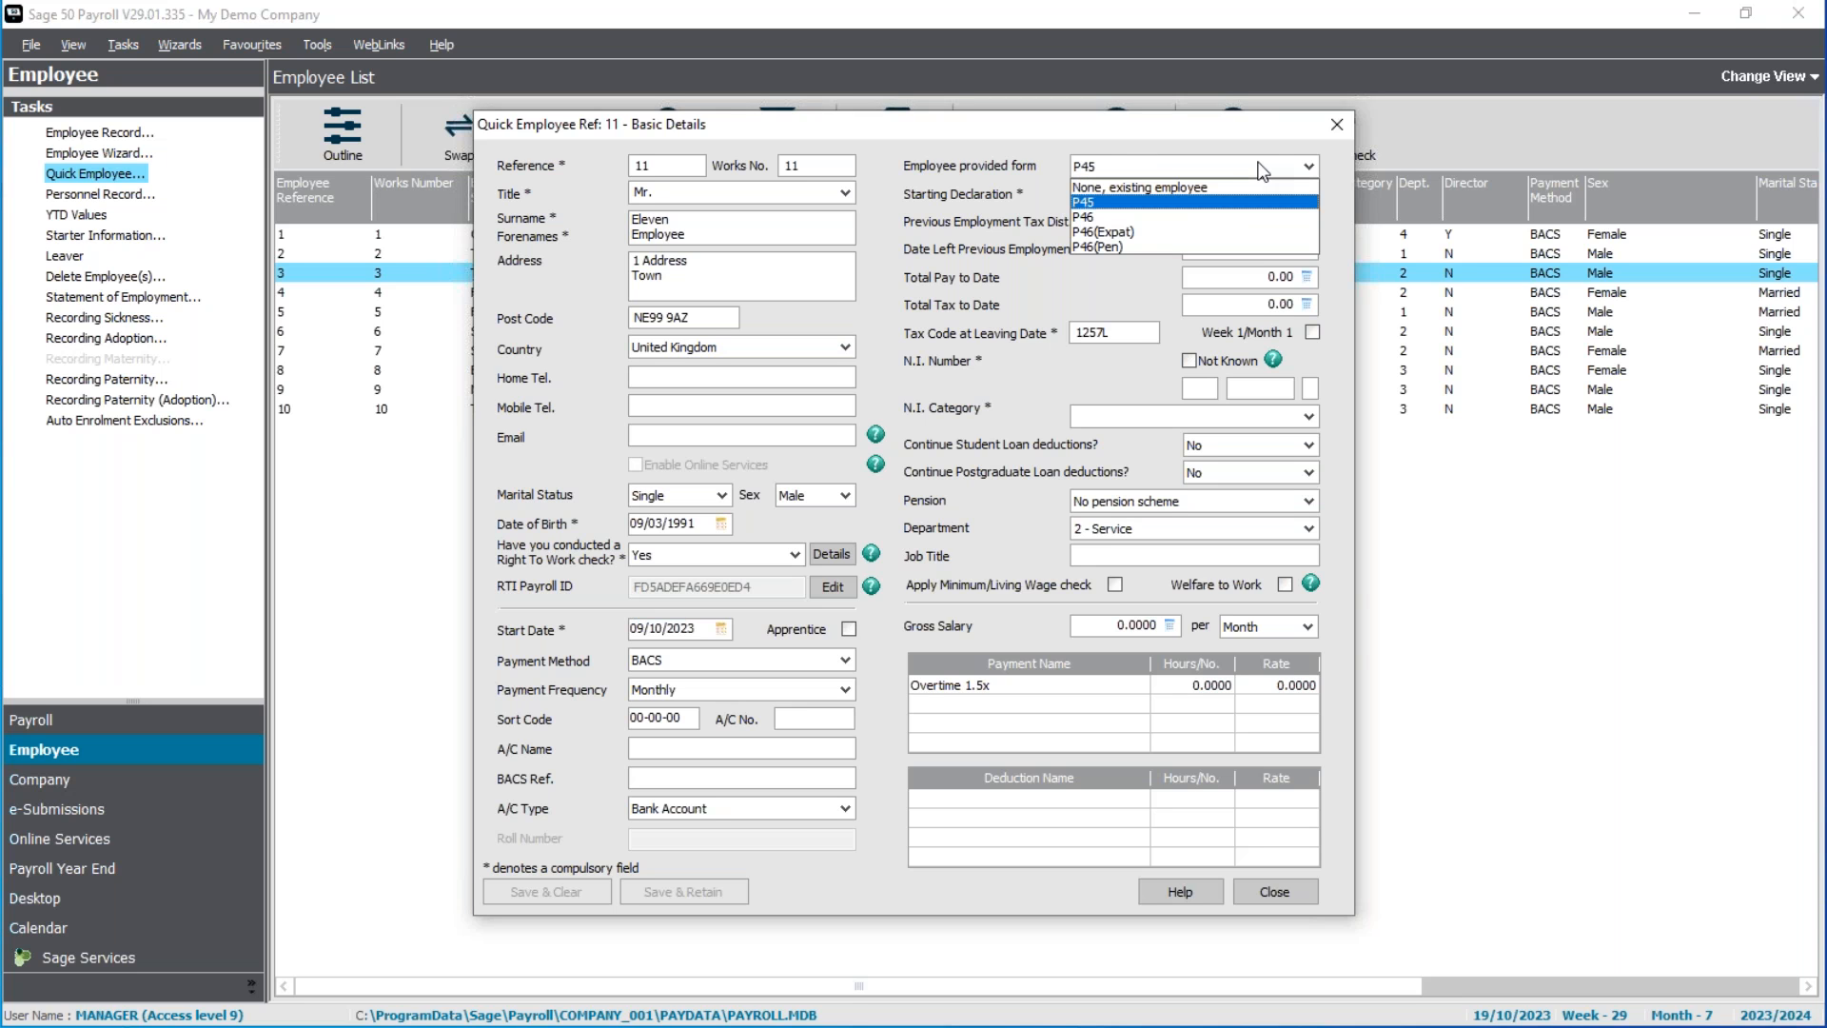
left_click(1159, 217)
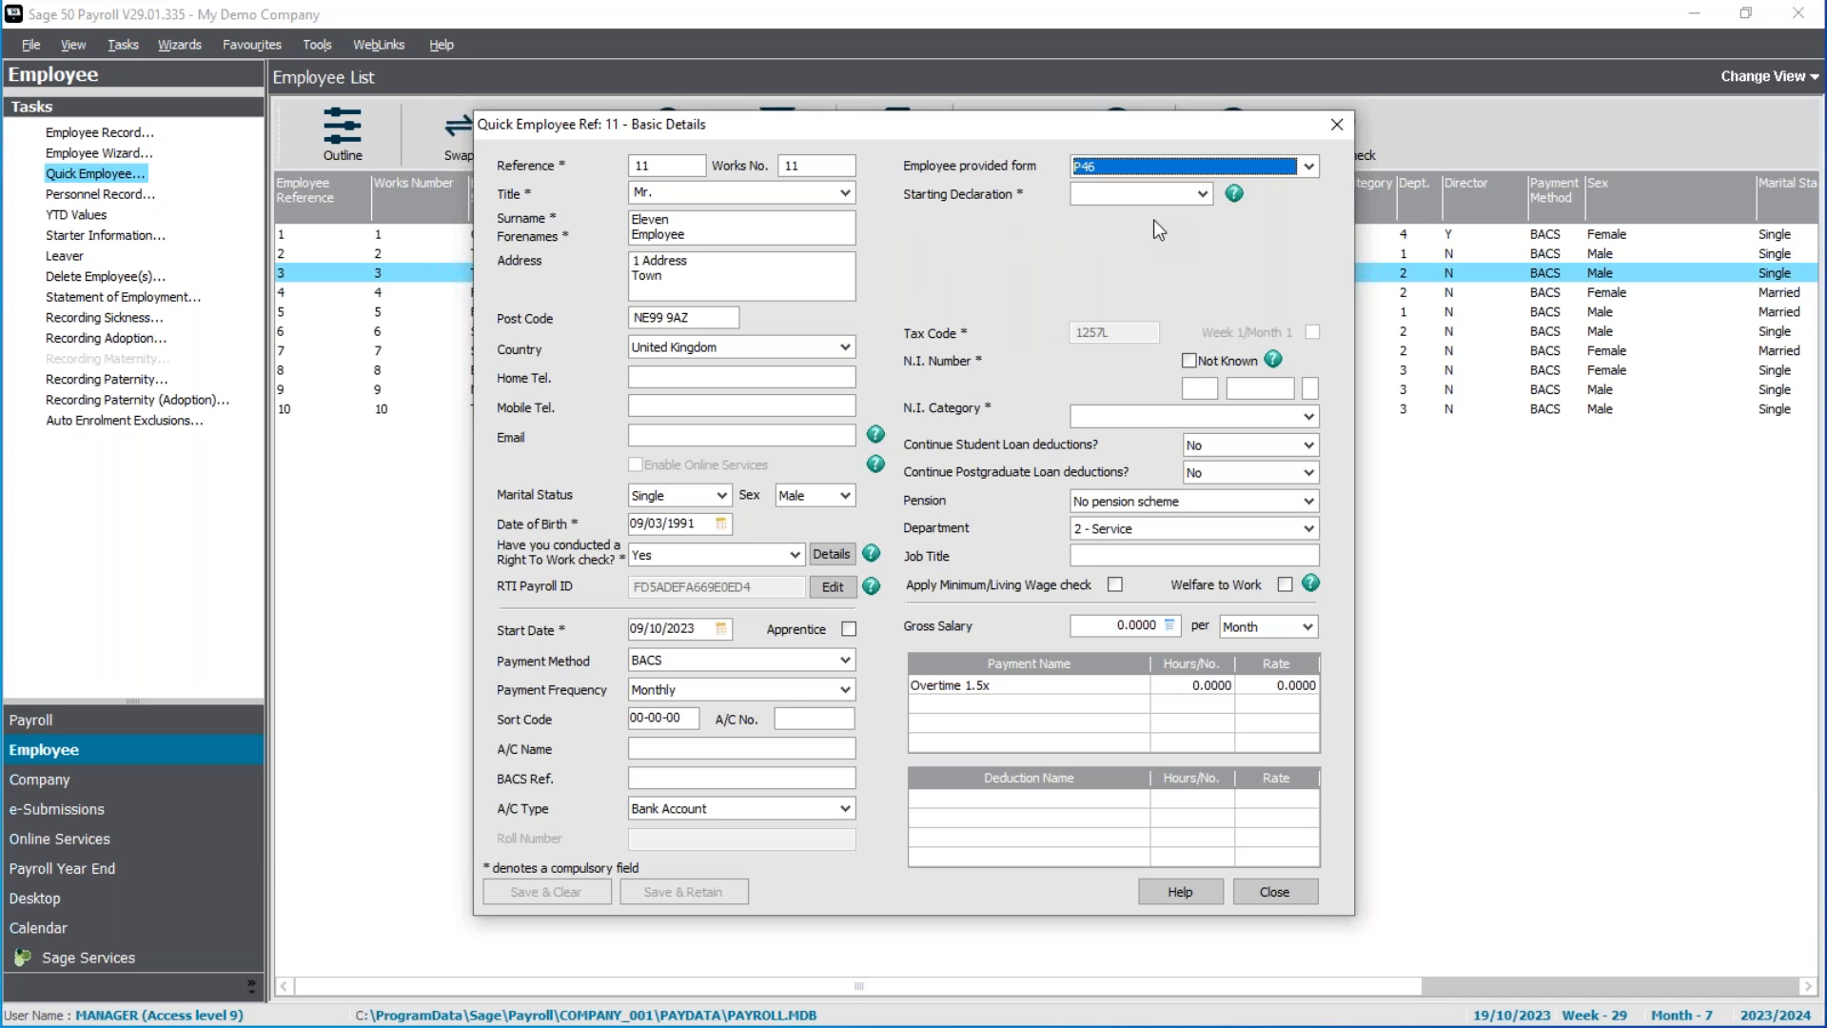
left_click(1153, 196)
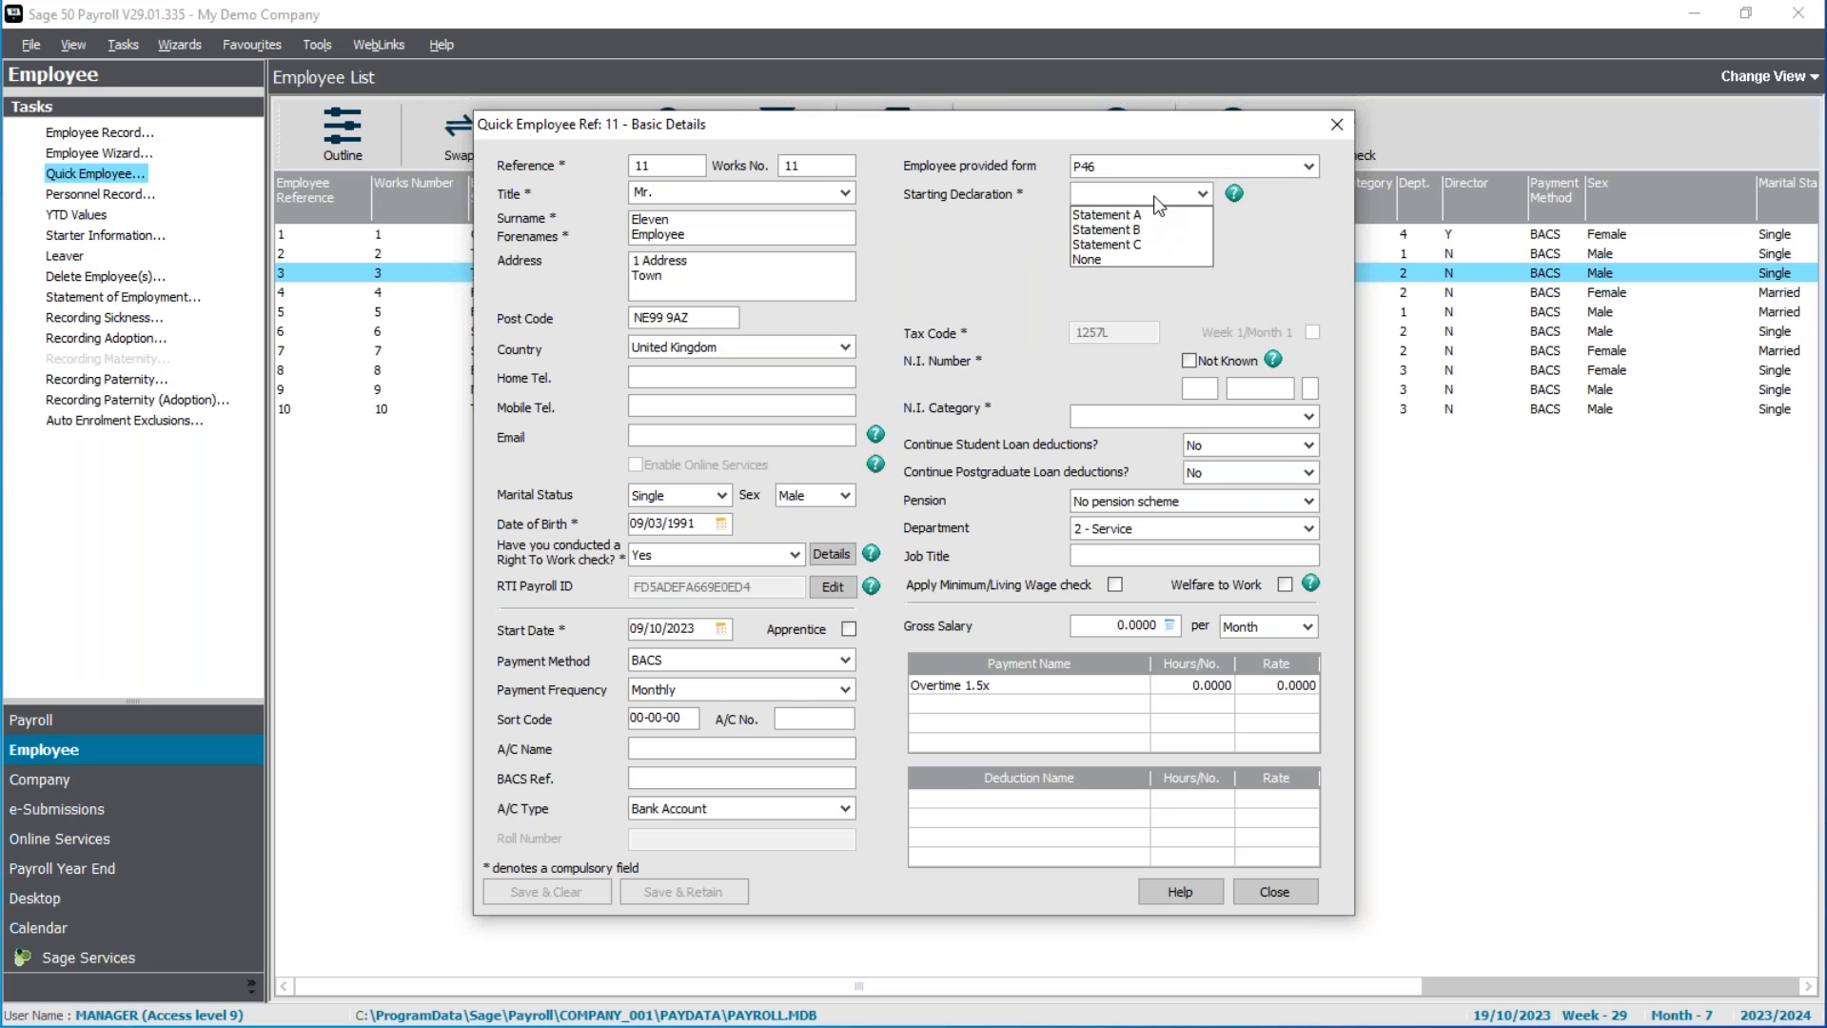
left_click(1142, 229)
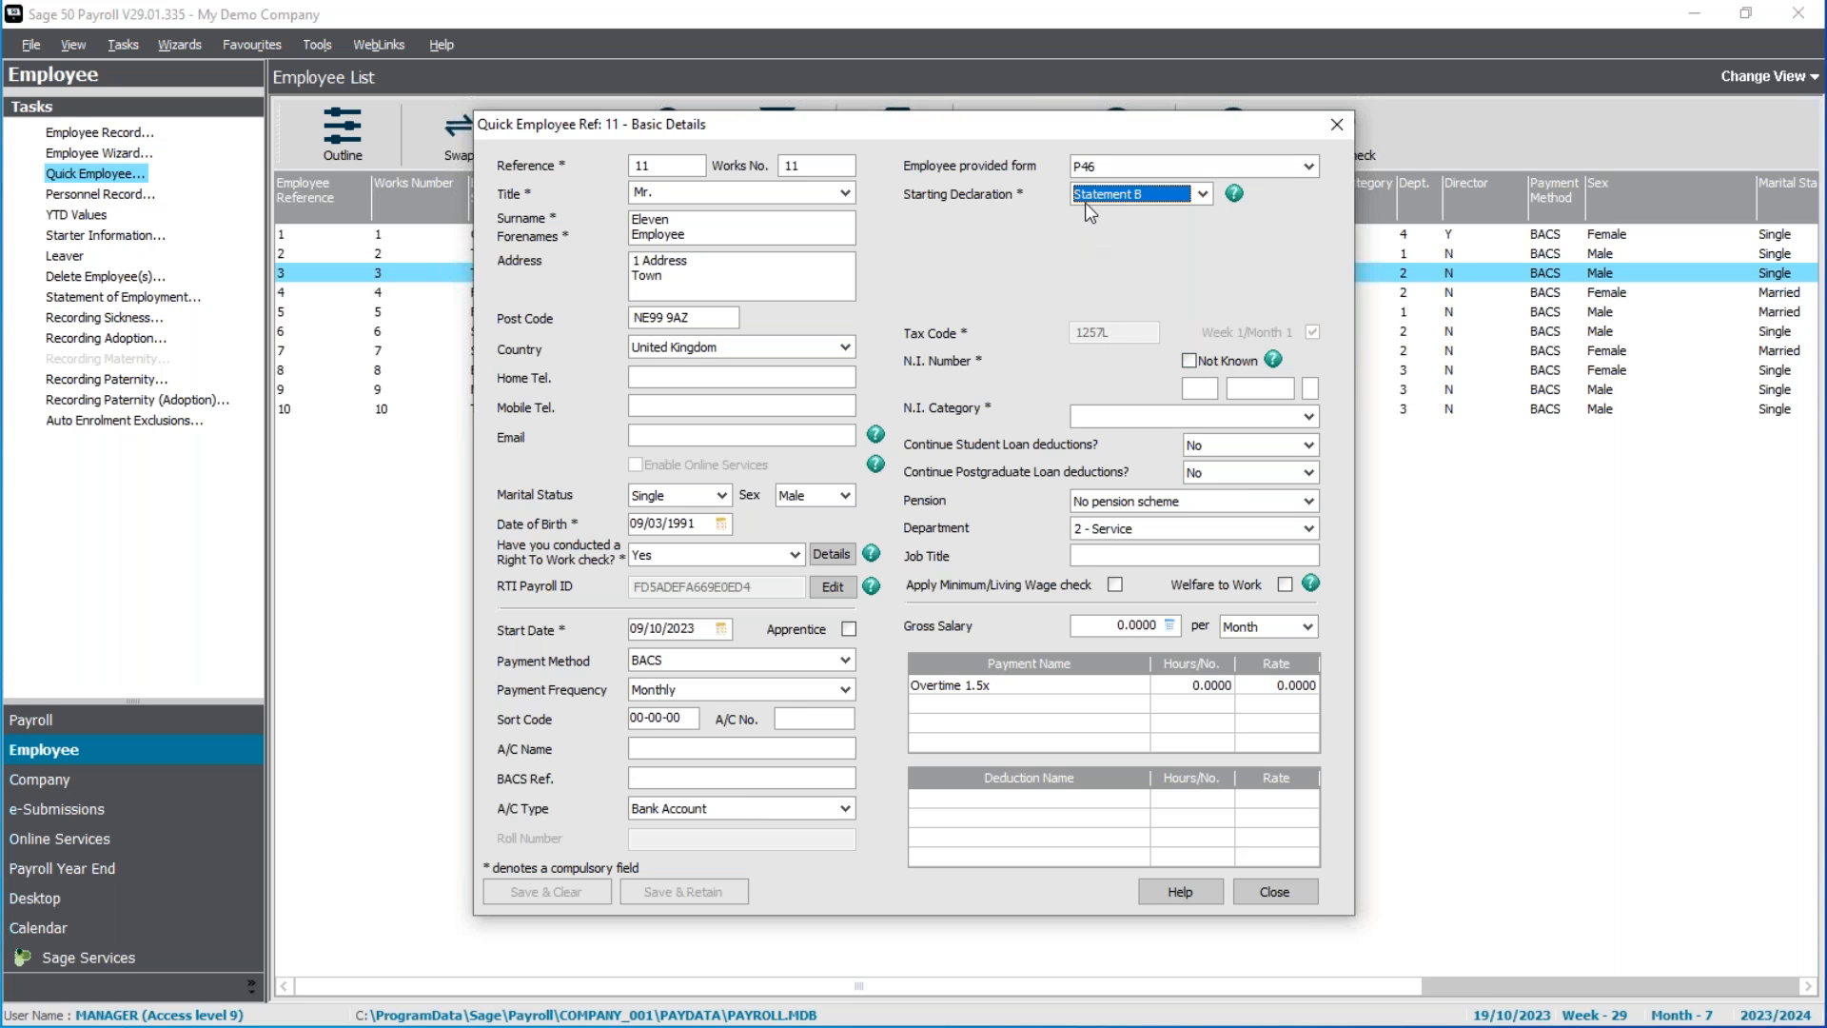
Enter the employee's National Insurance number and set the N.I. category to A - Standard Rate Contributions
left_click(1207, 390)
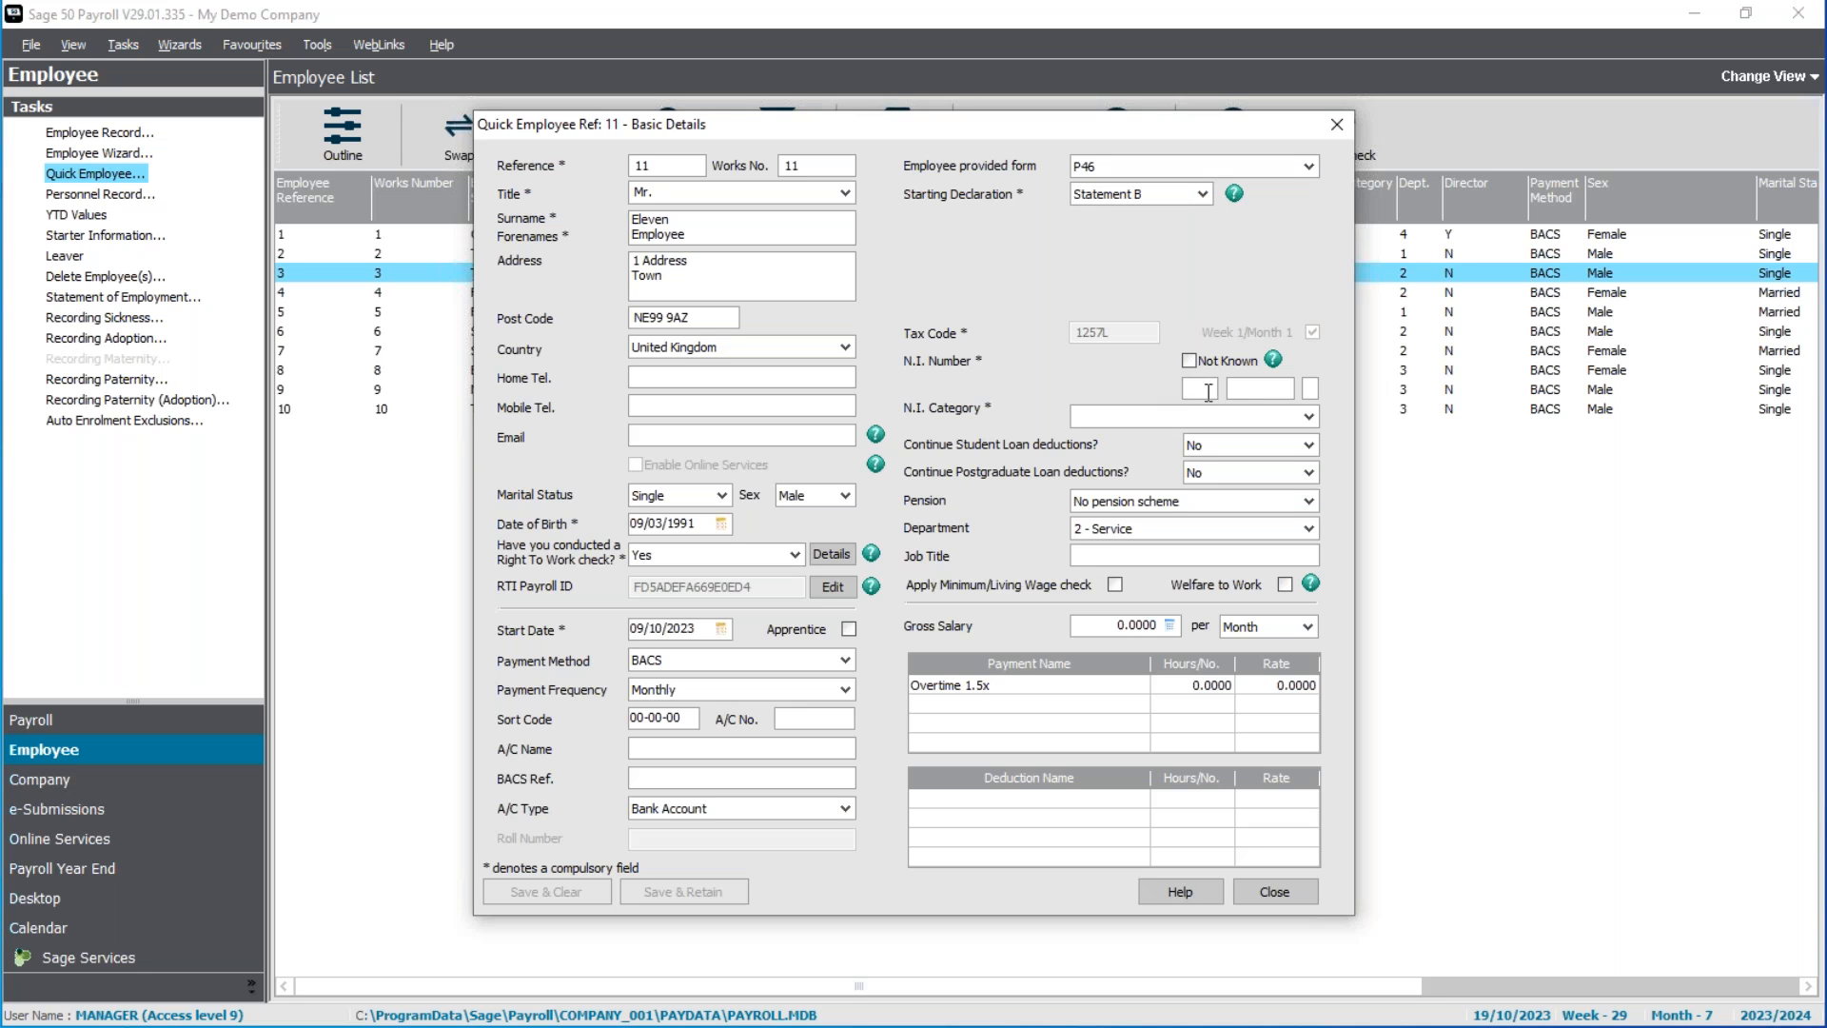
type("JM461235C")
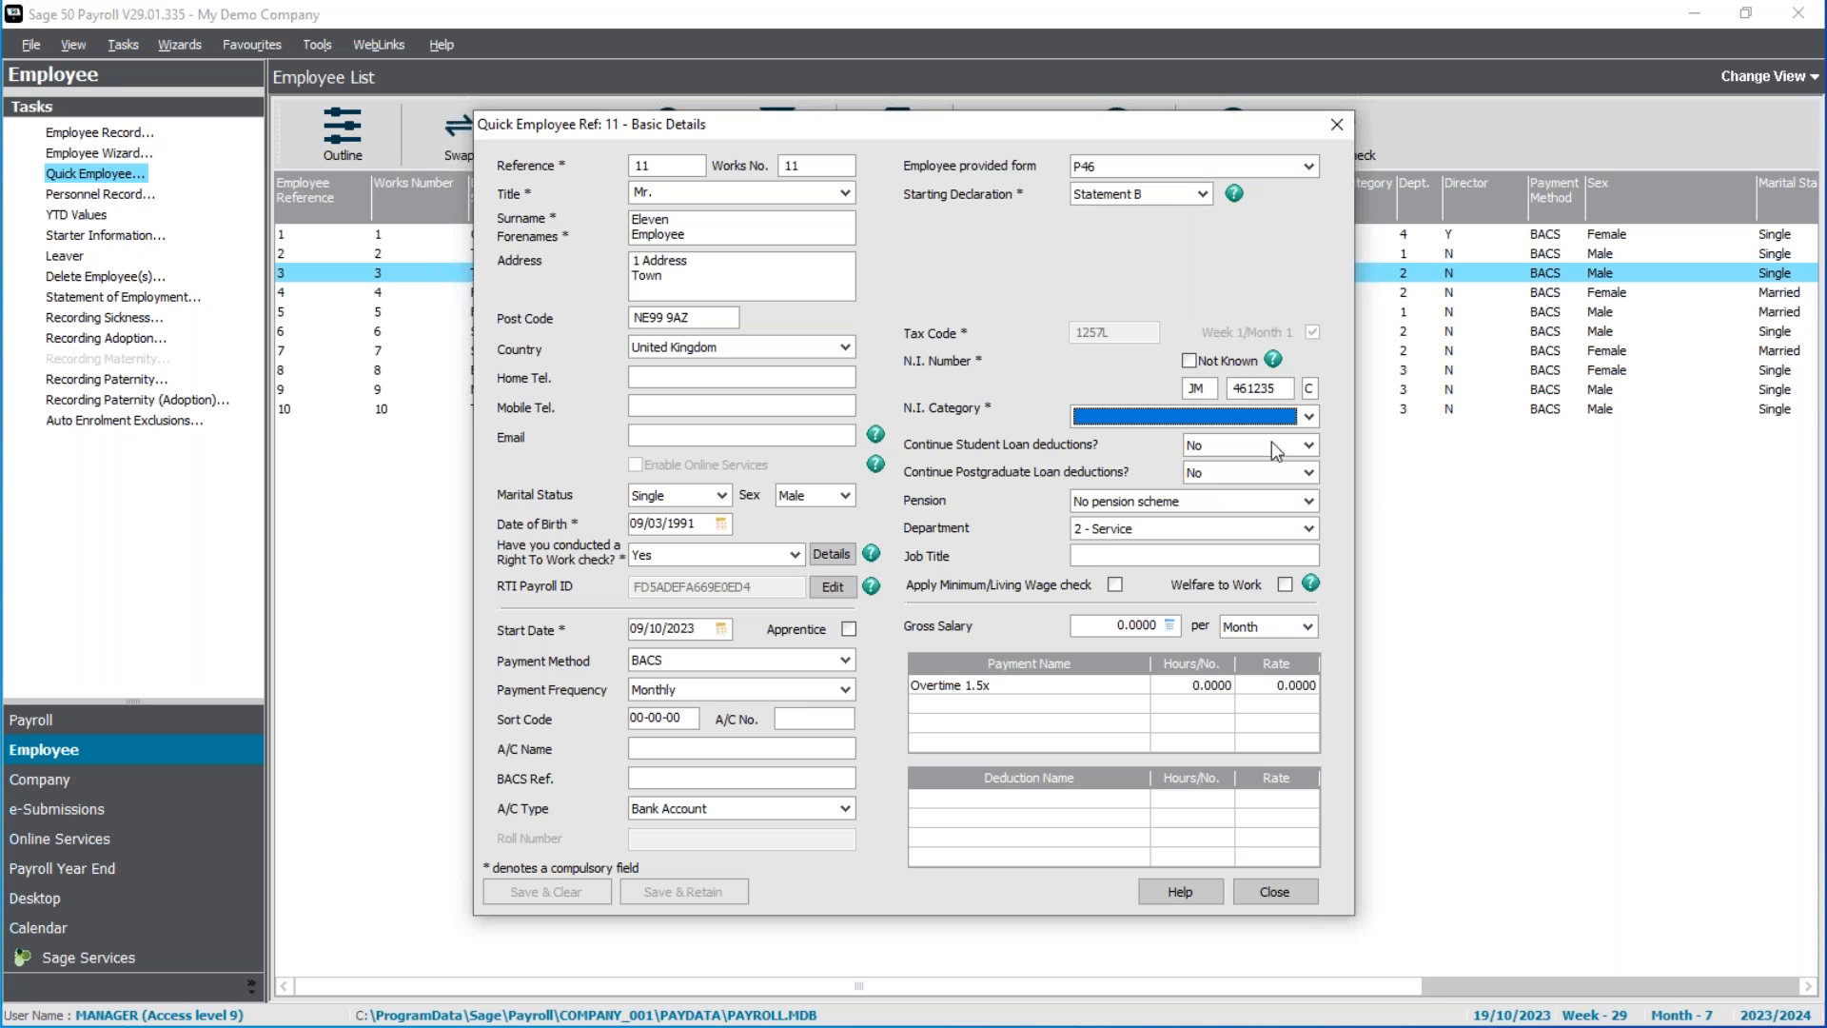
left_click(1306, 415)
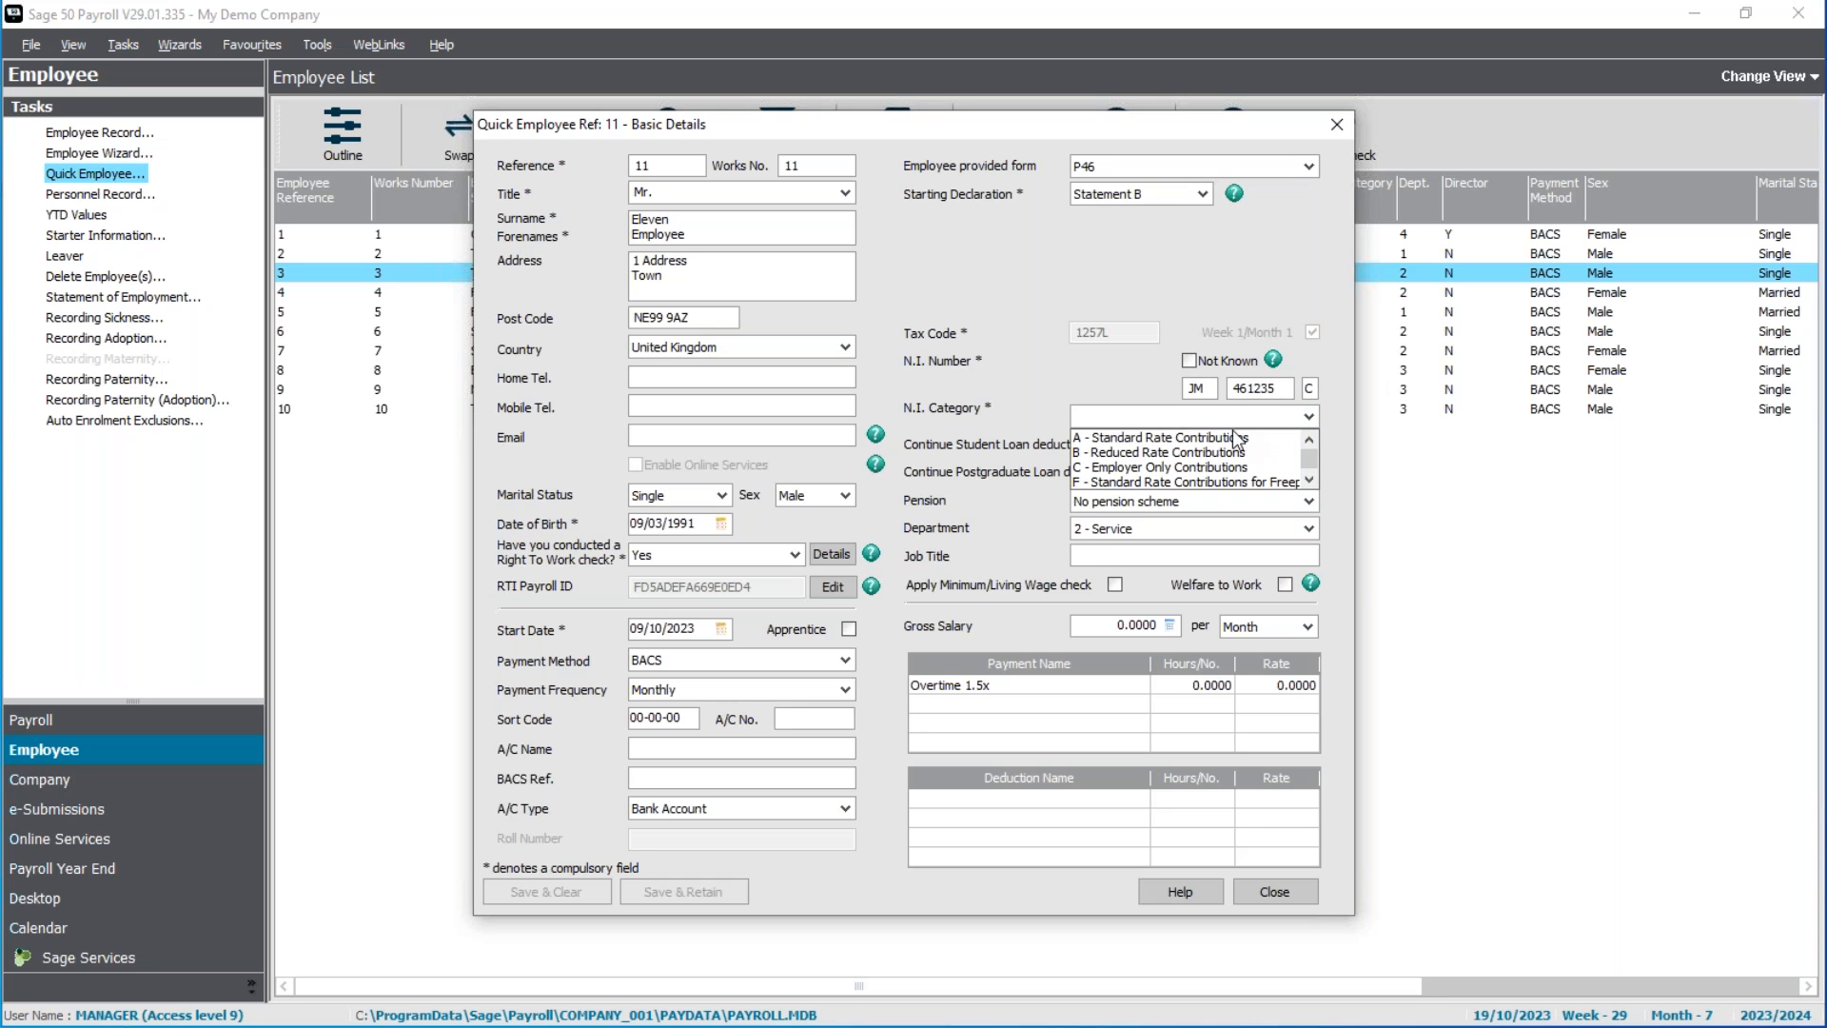
left_click(1233, 440)
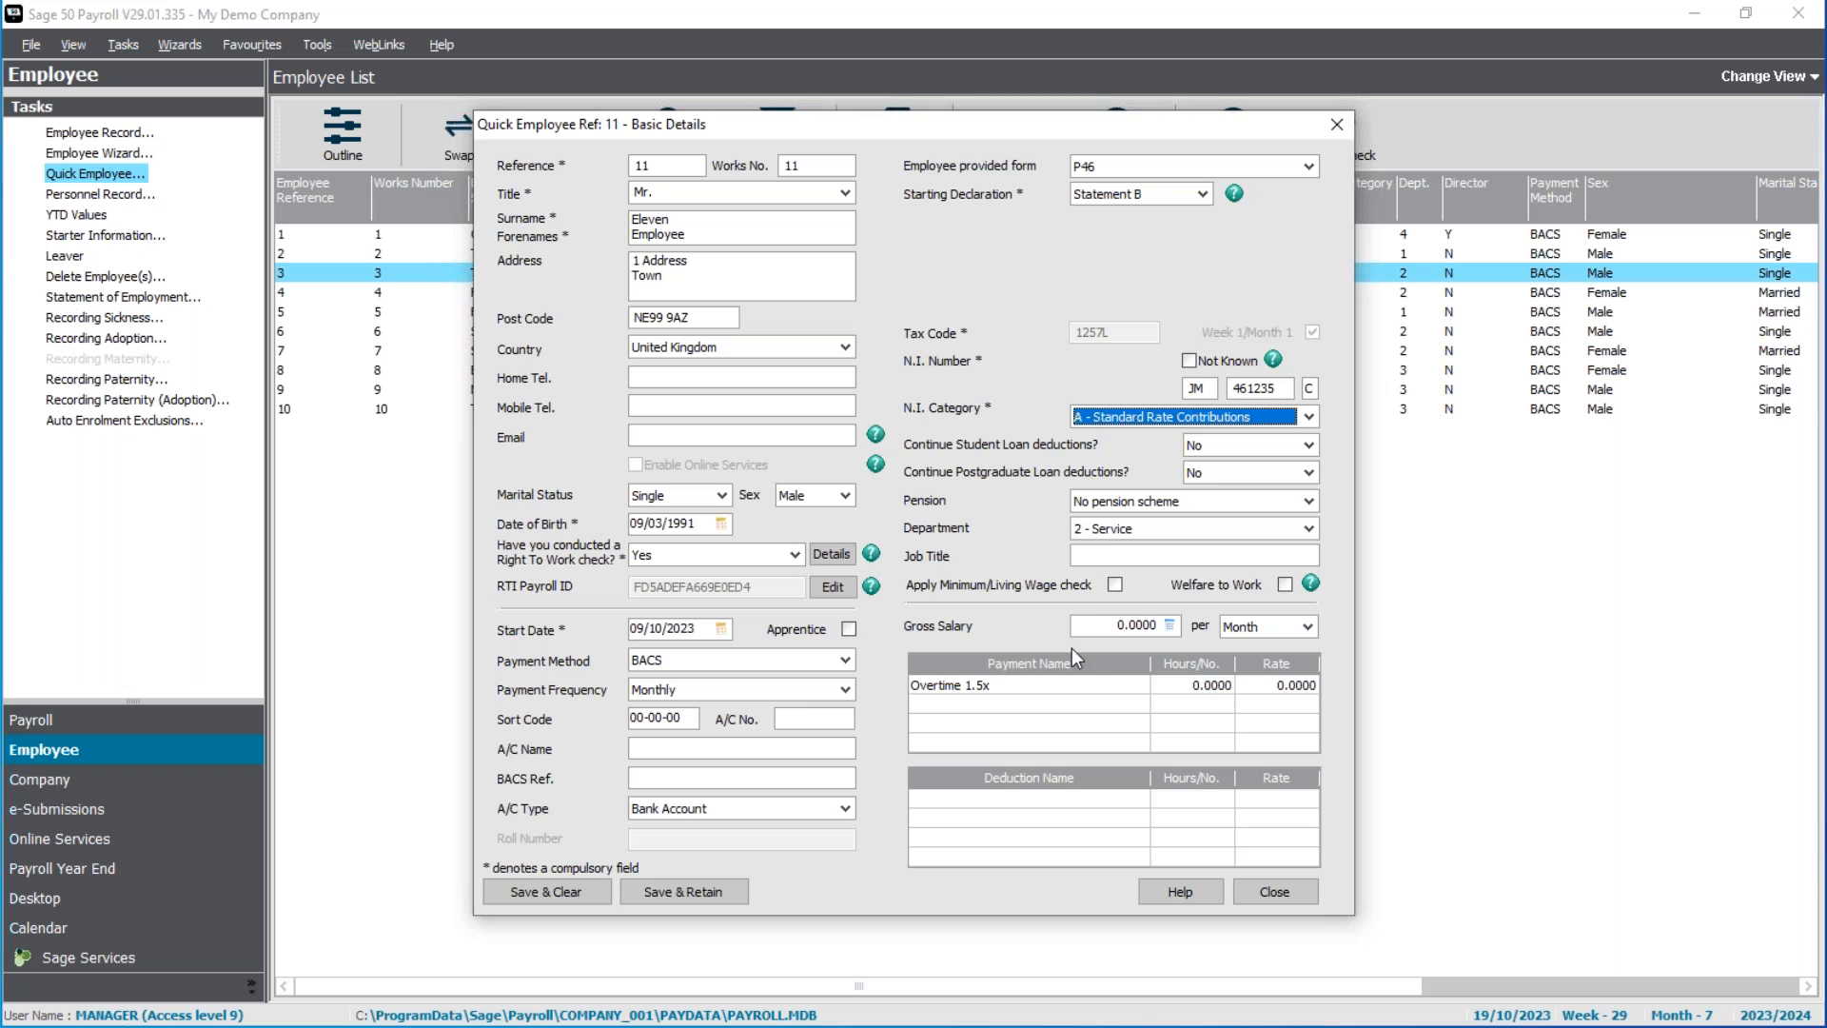
Set the employee's gross salary amount to 24570
left_click(1098, 624)
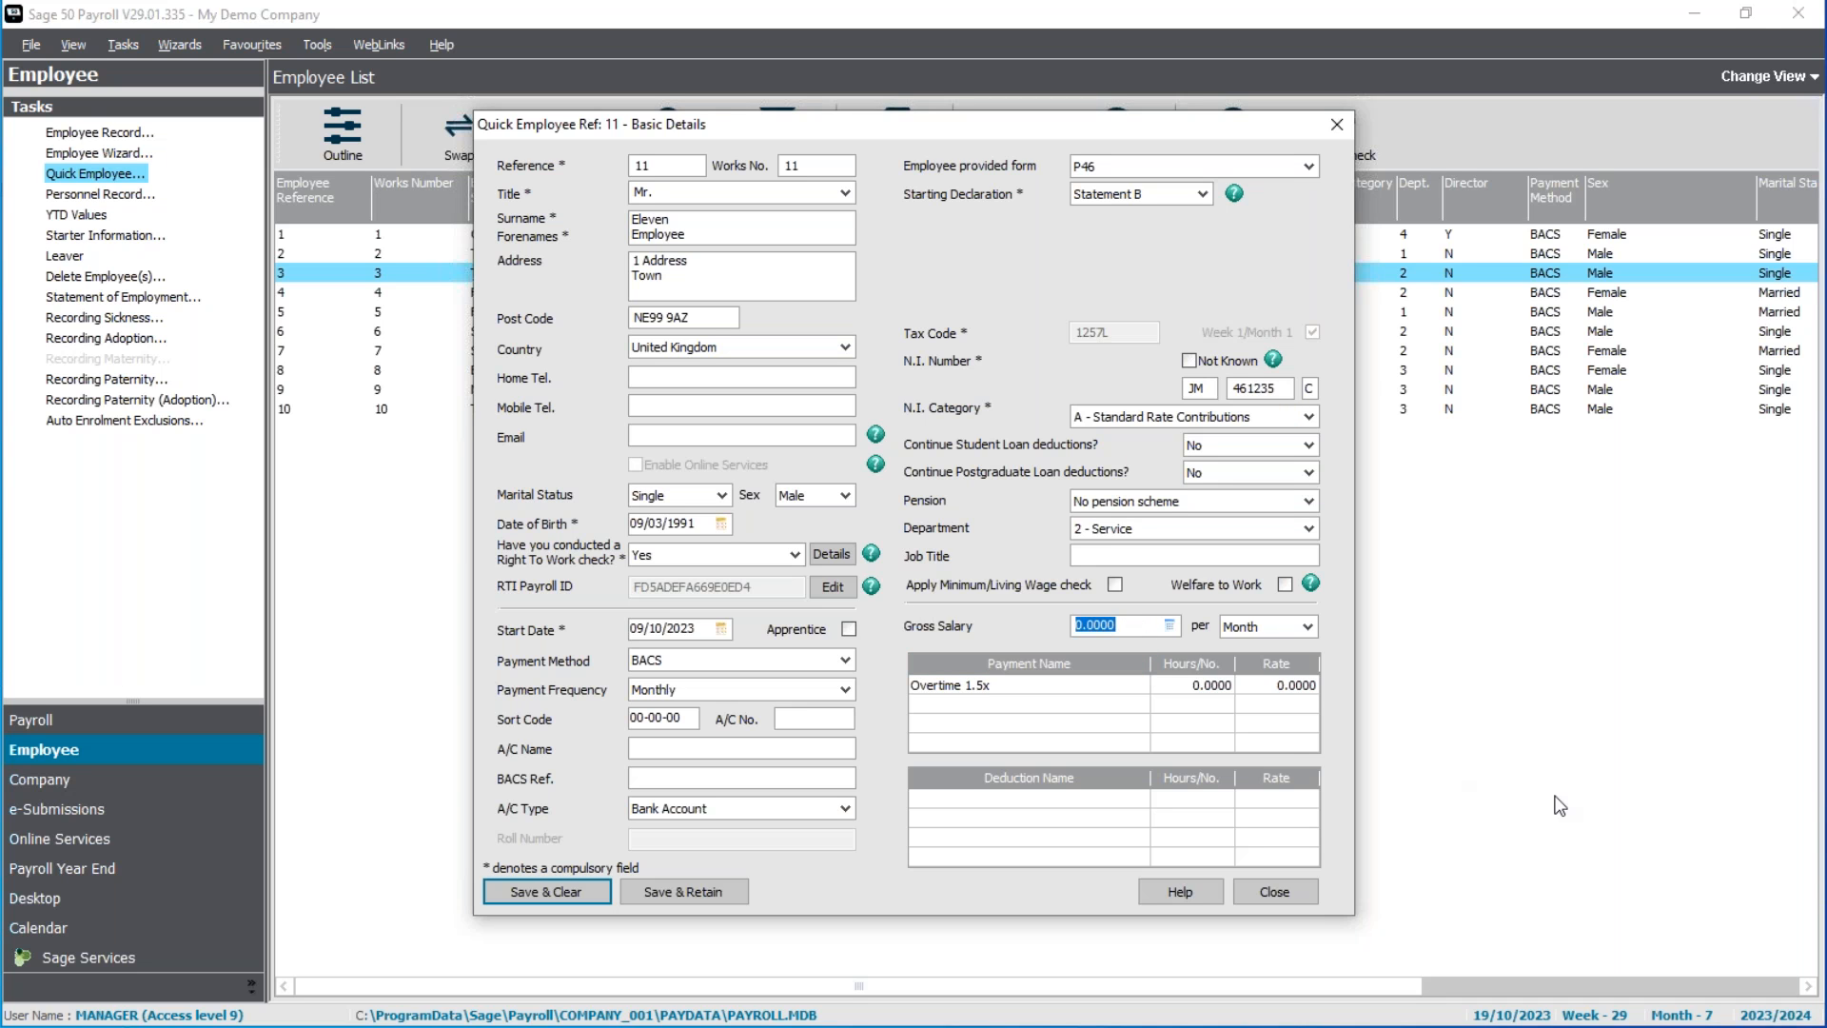
type("24570")
key("Tab")
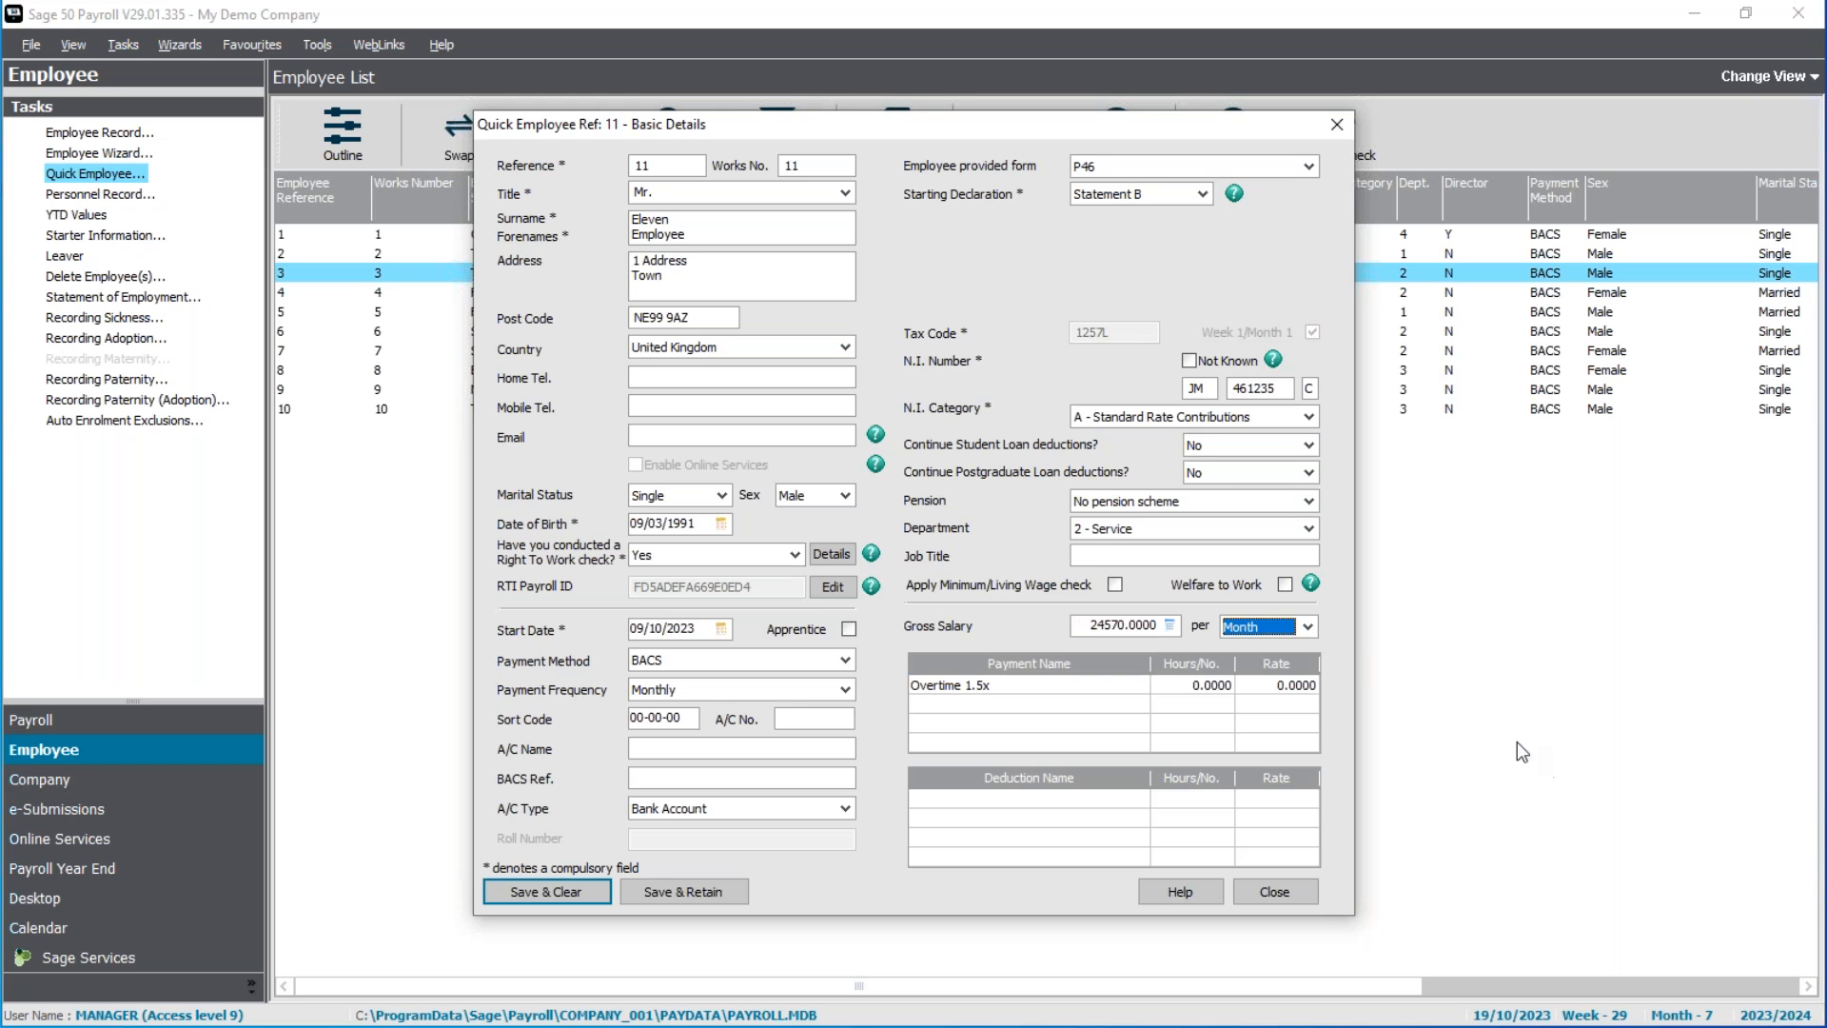
Set the employee's gross salary period to Year
left_click(1307, 626)
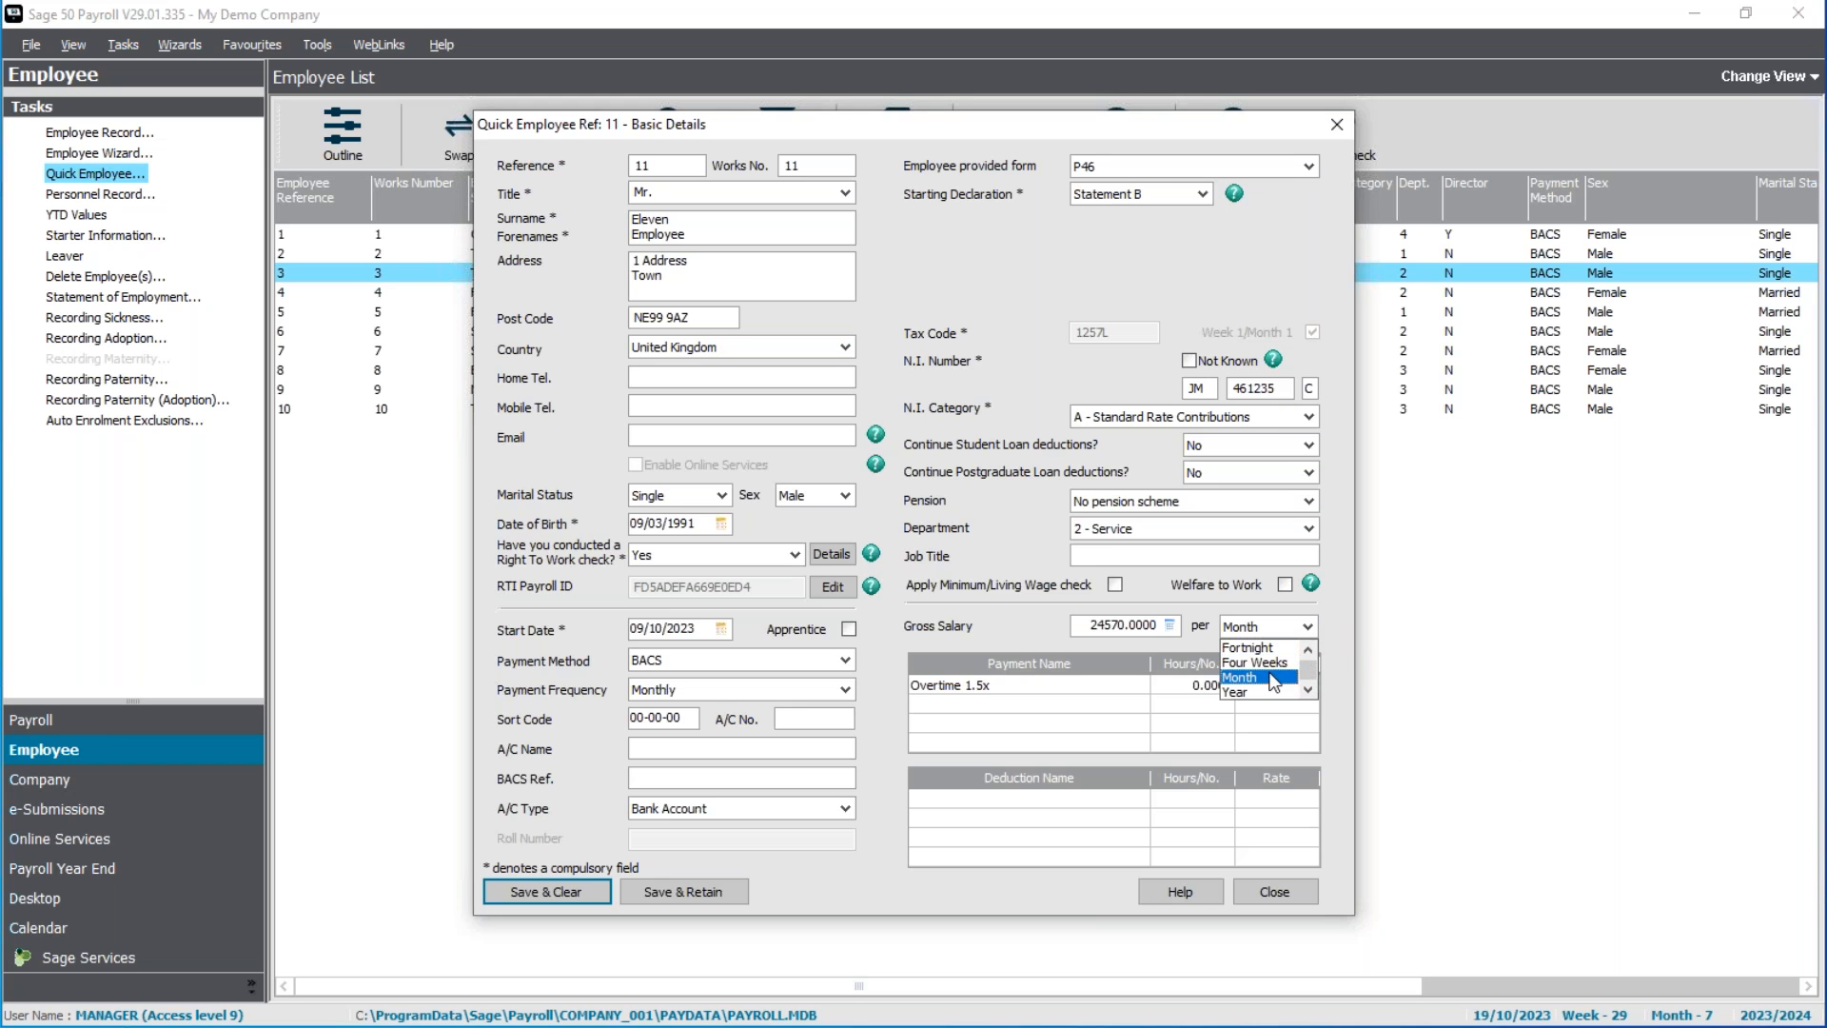
left_click(1260, 691)
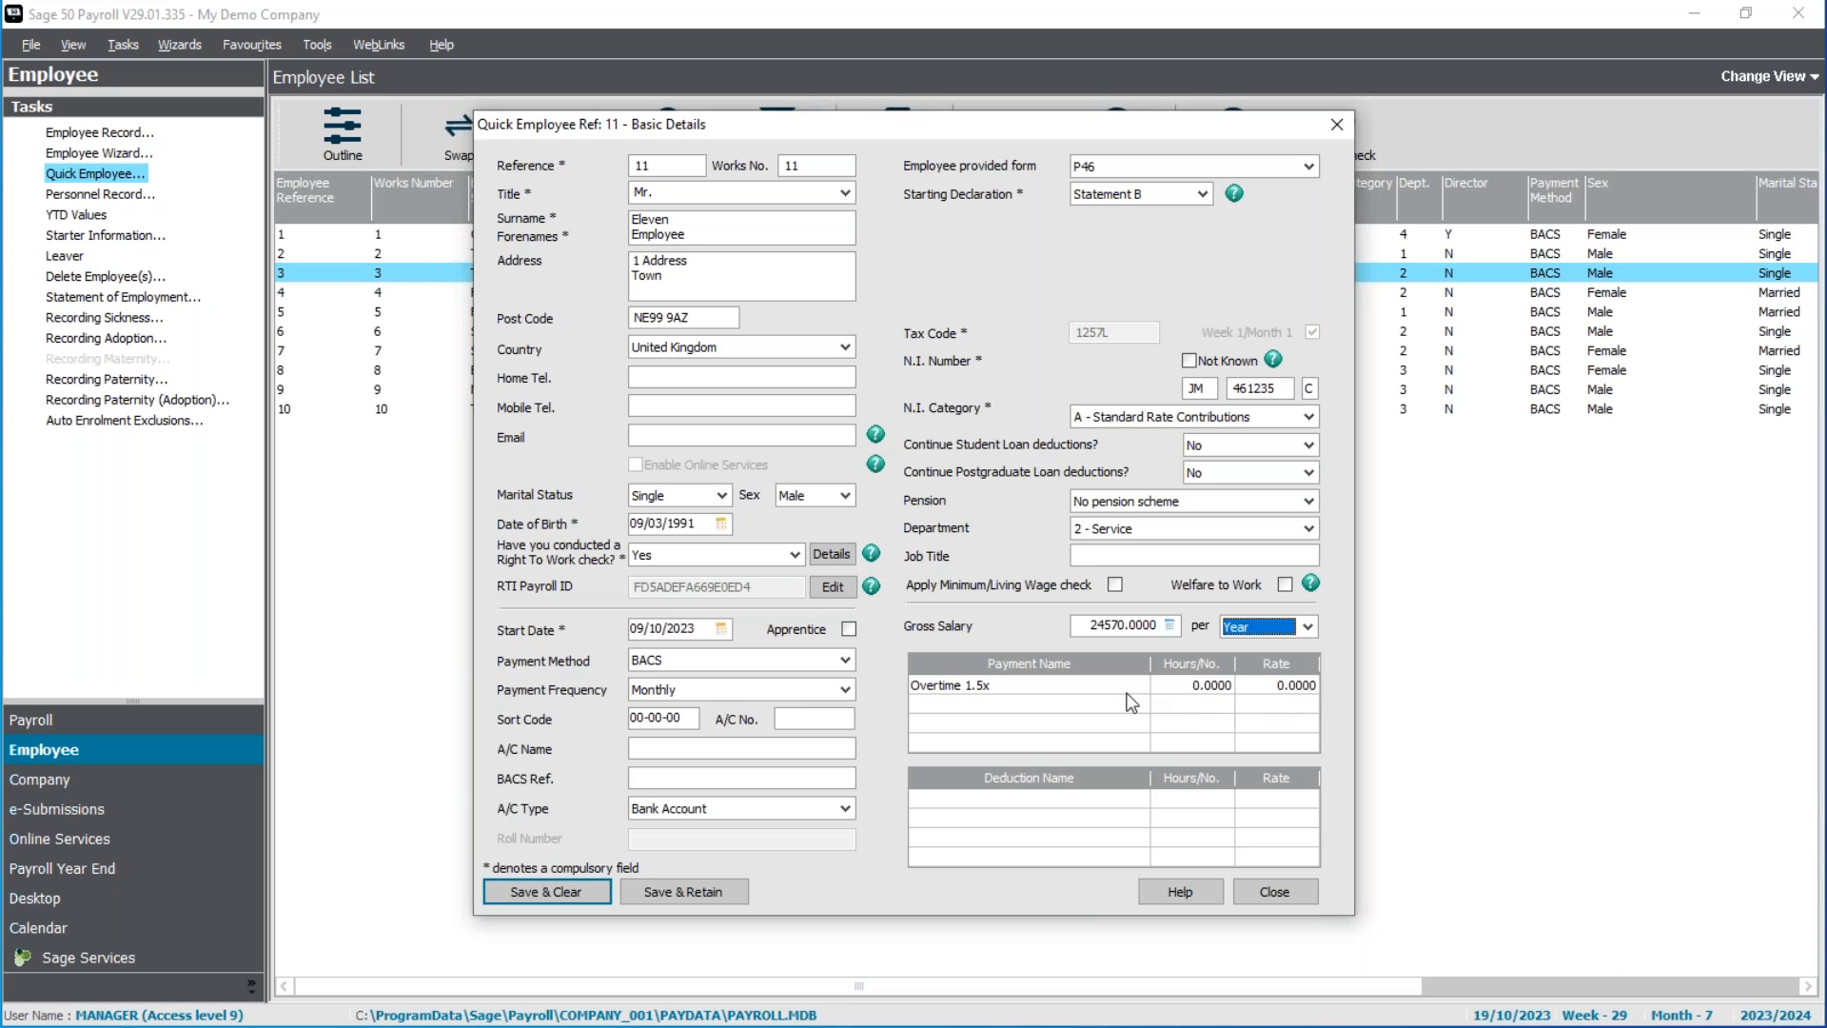
left_click(1180, 689)
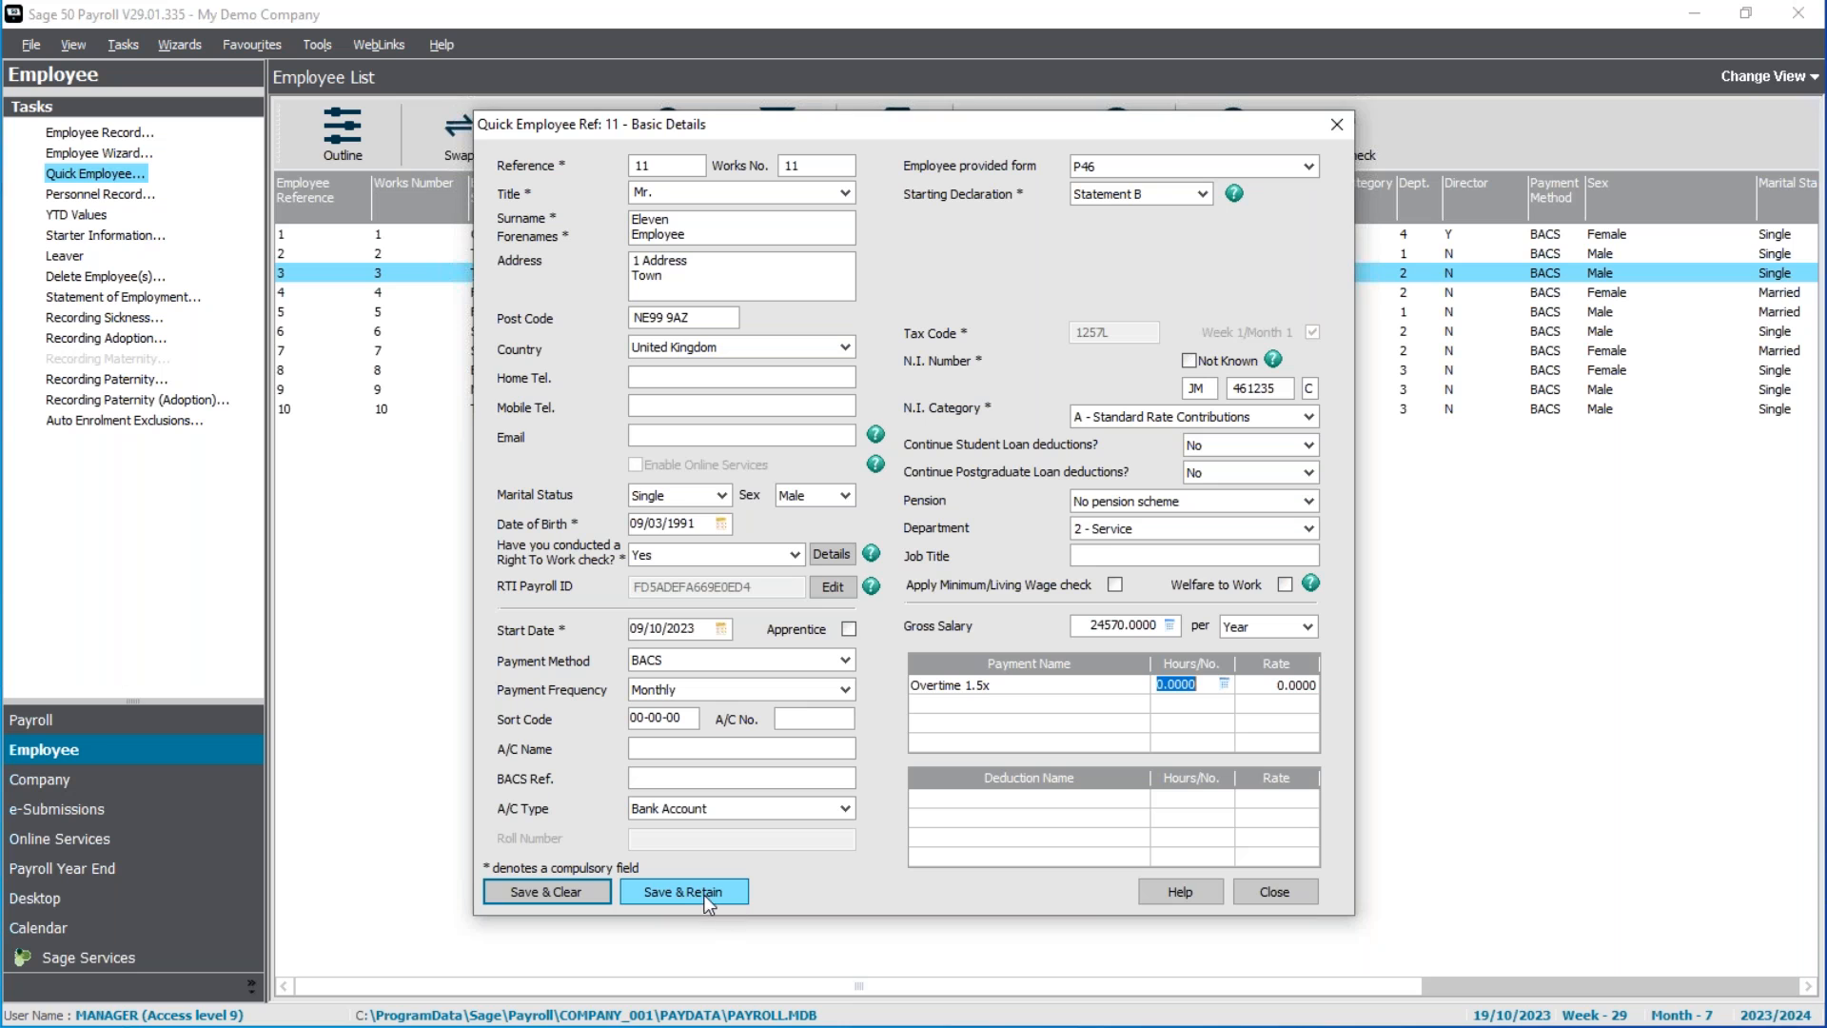
Save the new employee, acknowledge the bank details and contracted hours notices, and close Quick Employee
left_click(557, 899)
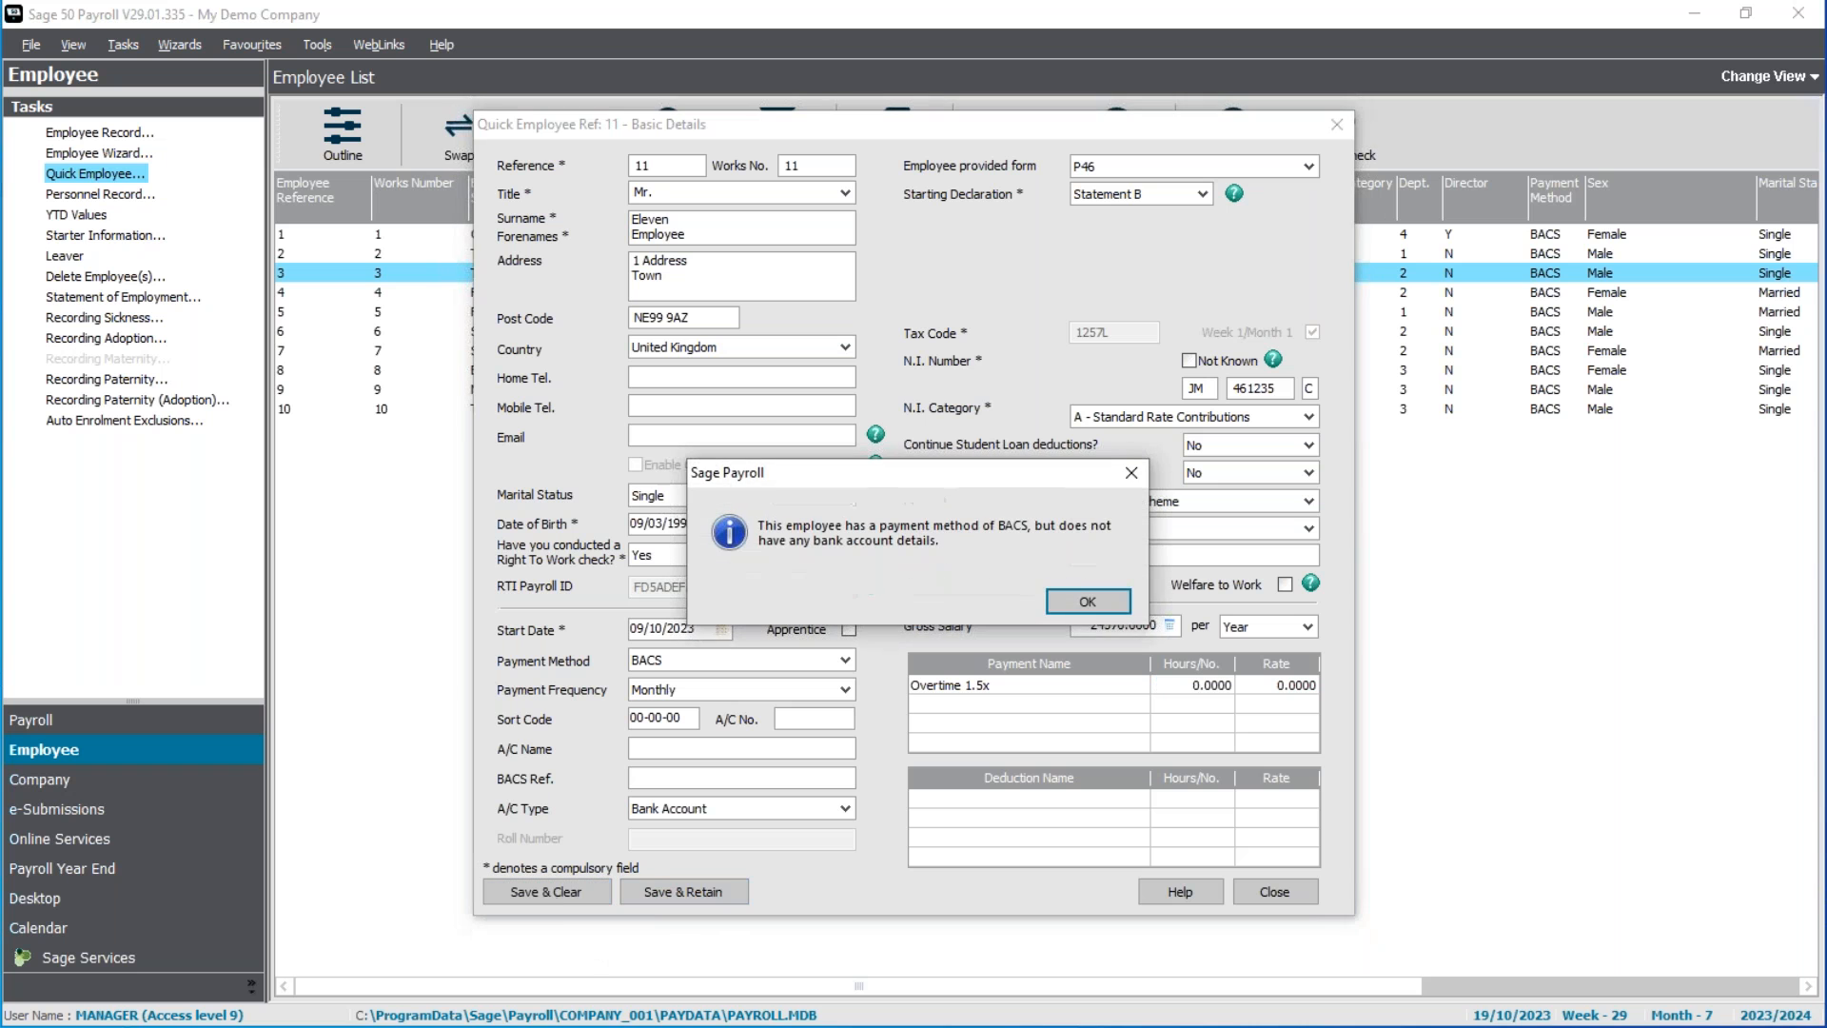
left_click(1084, 602)
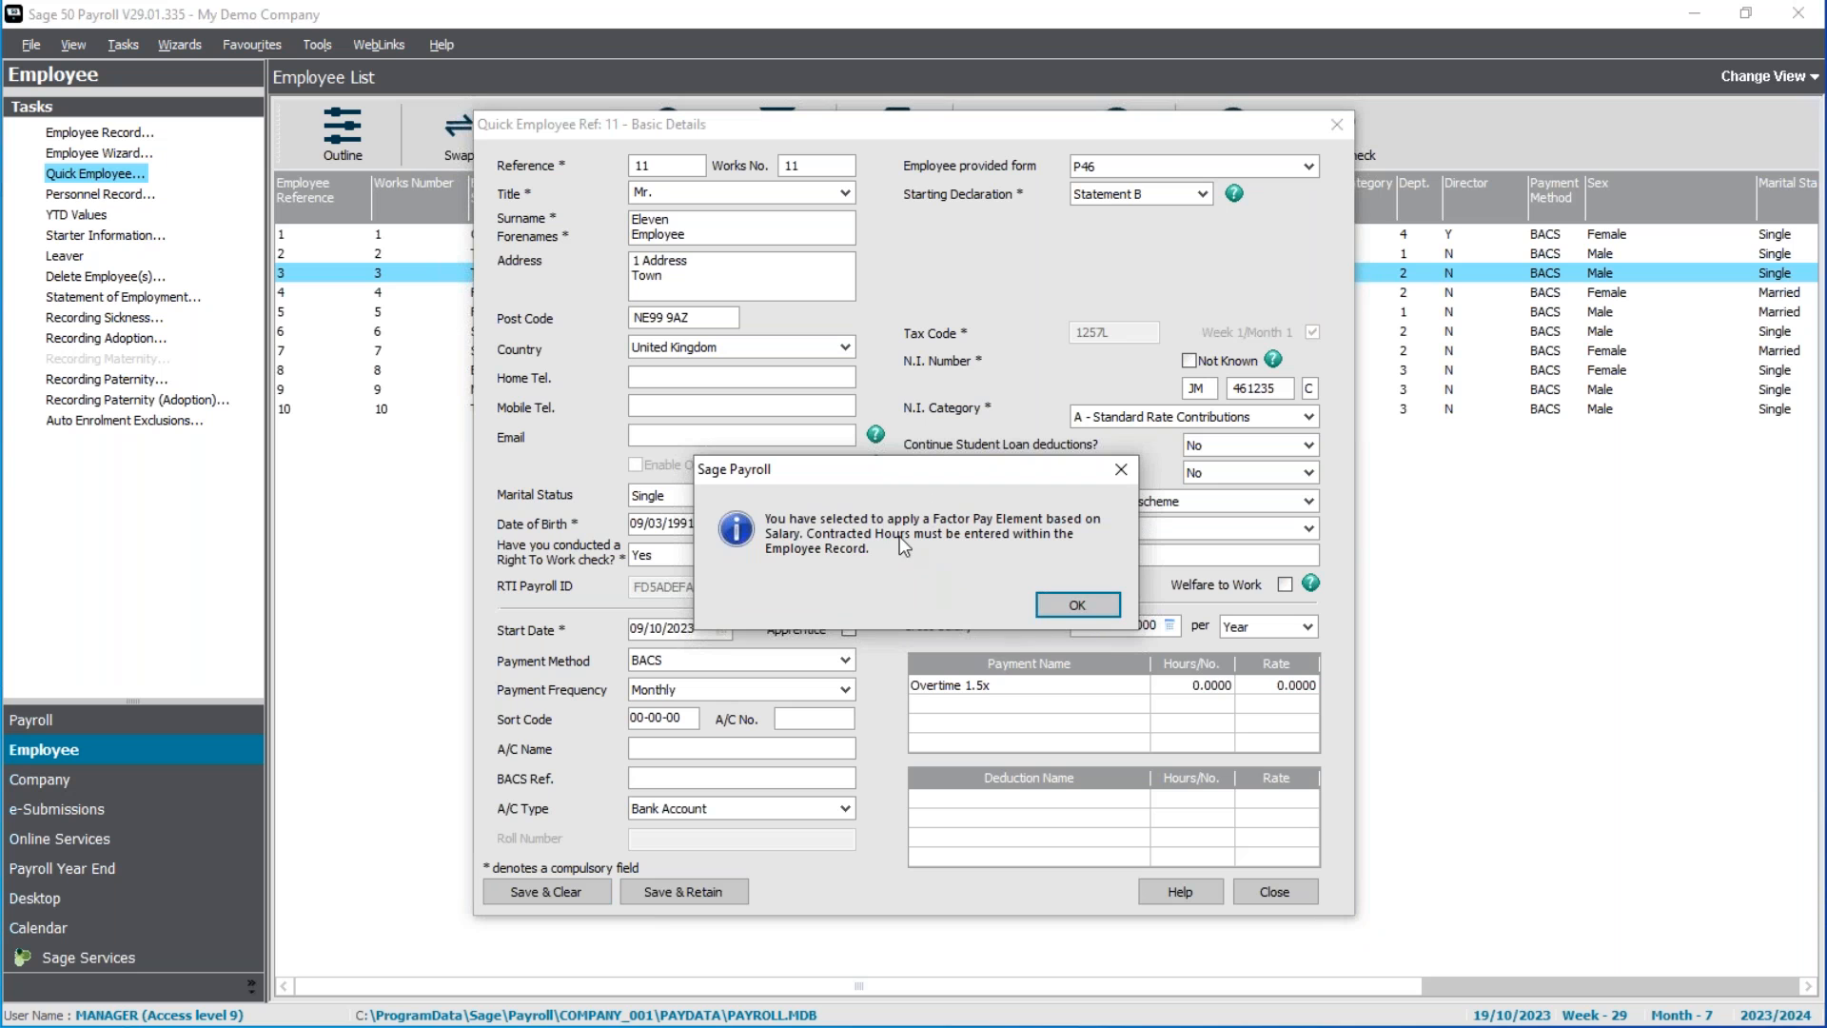
left_click(1077, 607)
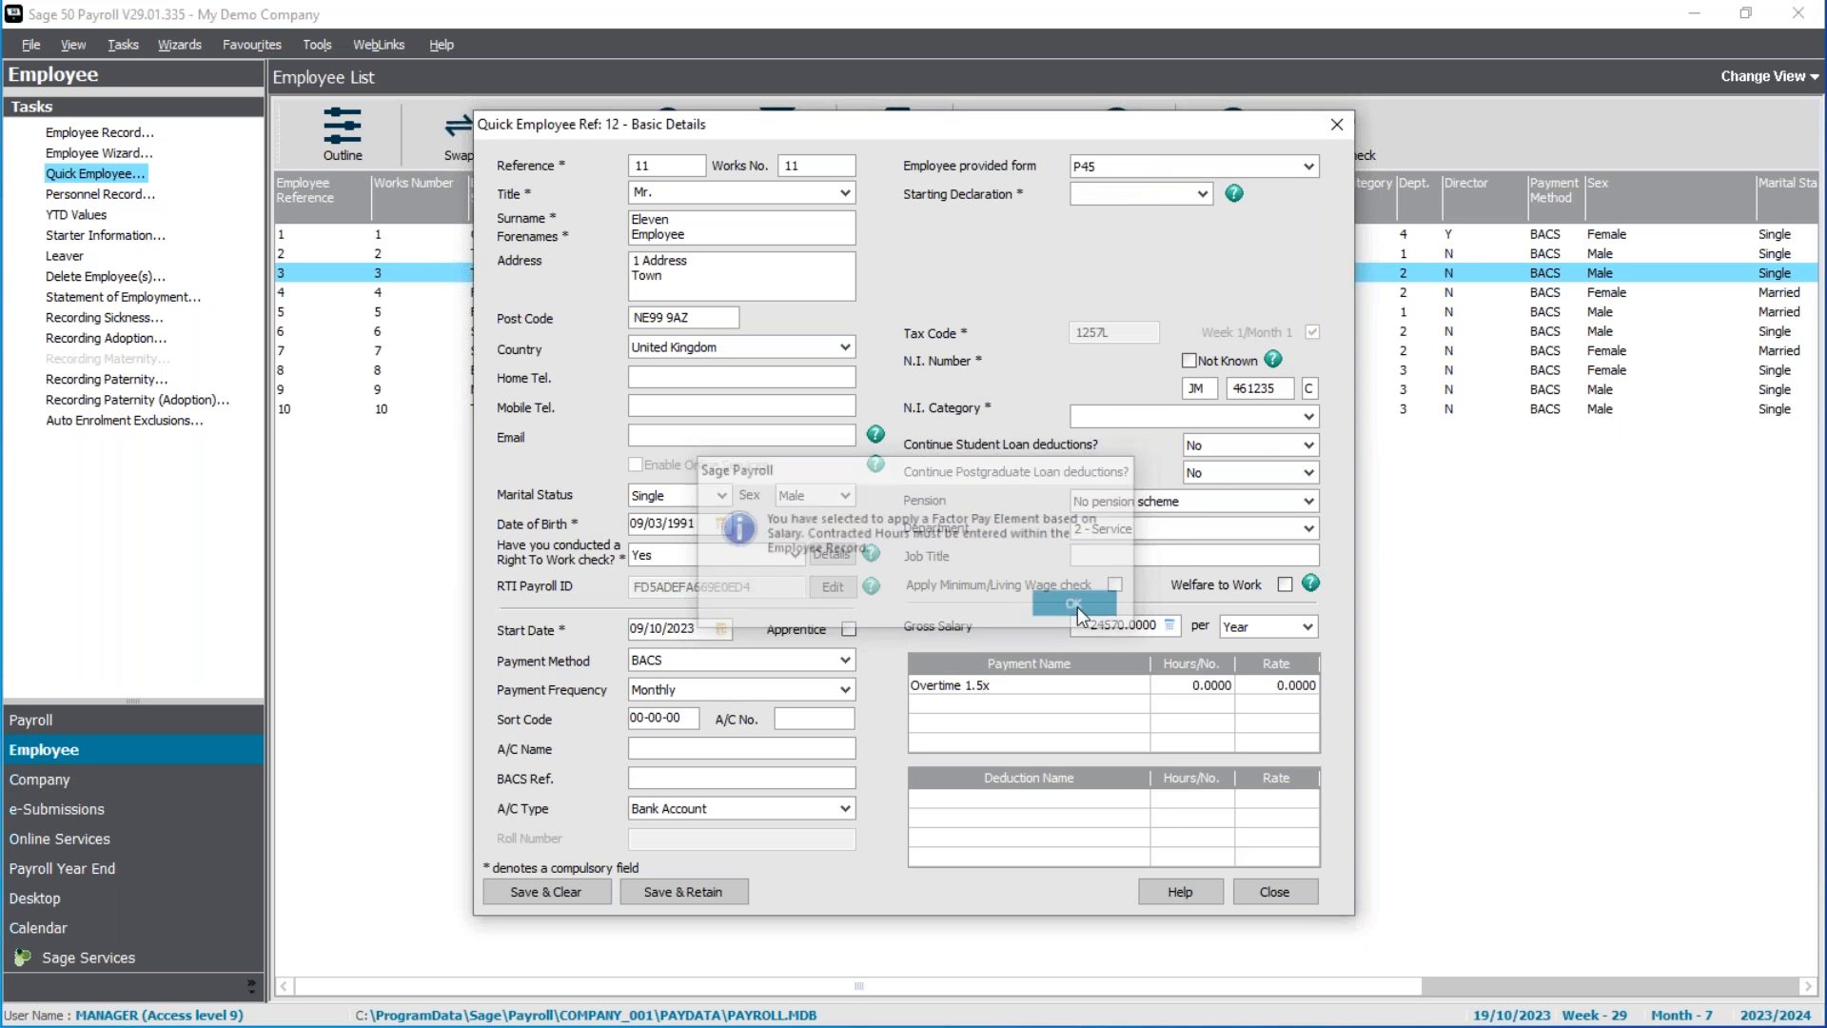
left_click(1302, 894)
left_click(730, 271)
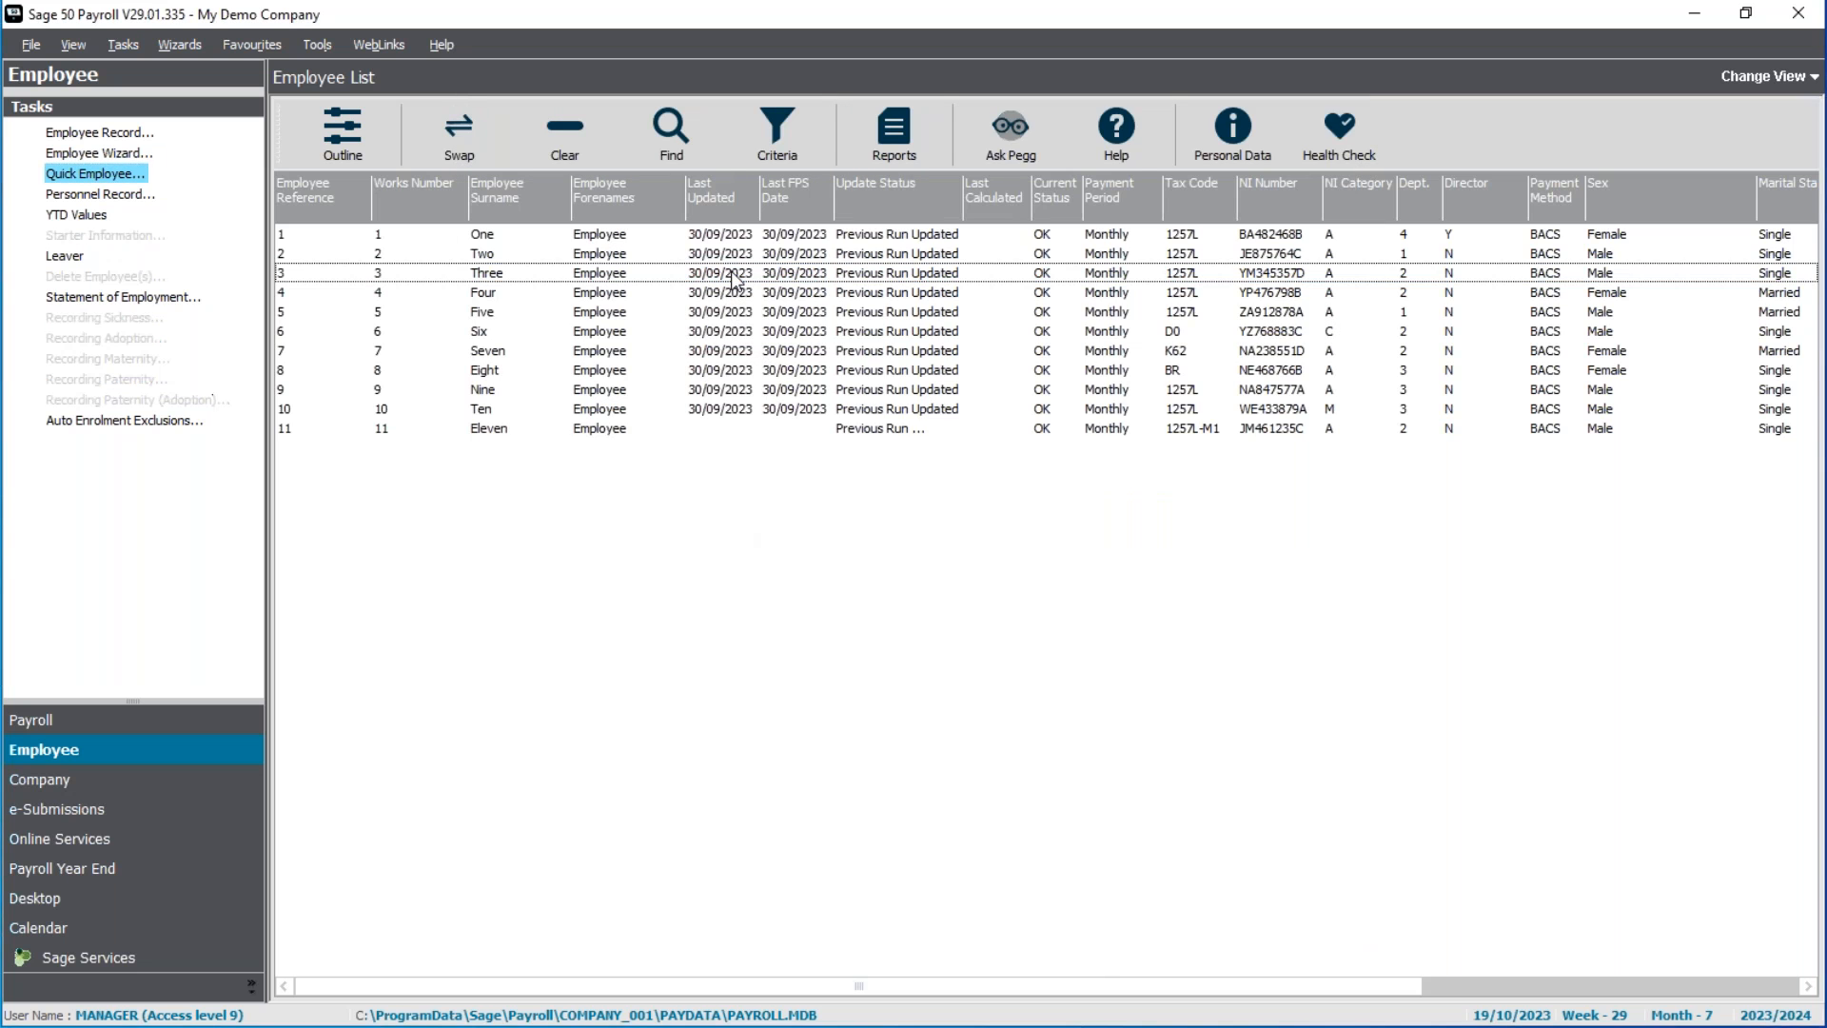
In the new employee's record, set the salary's contracted hours to 35 per week and save the salary details
left_click(639, 430)
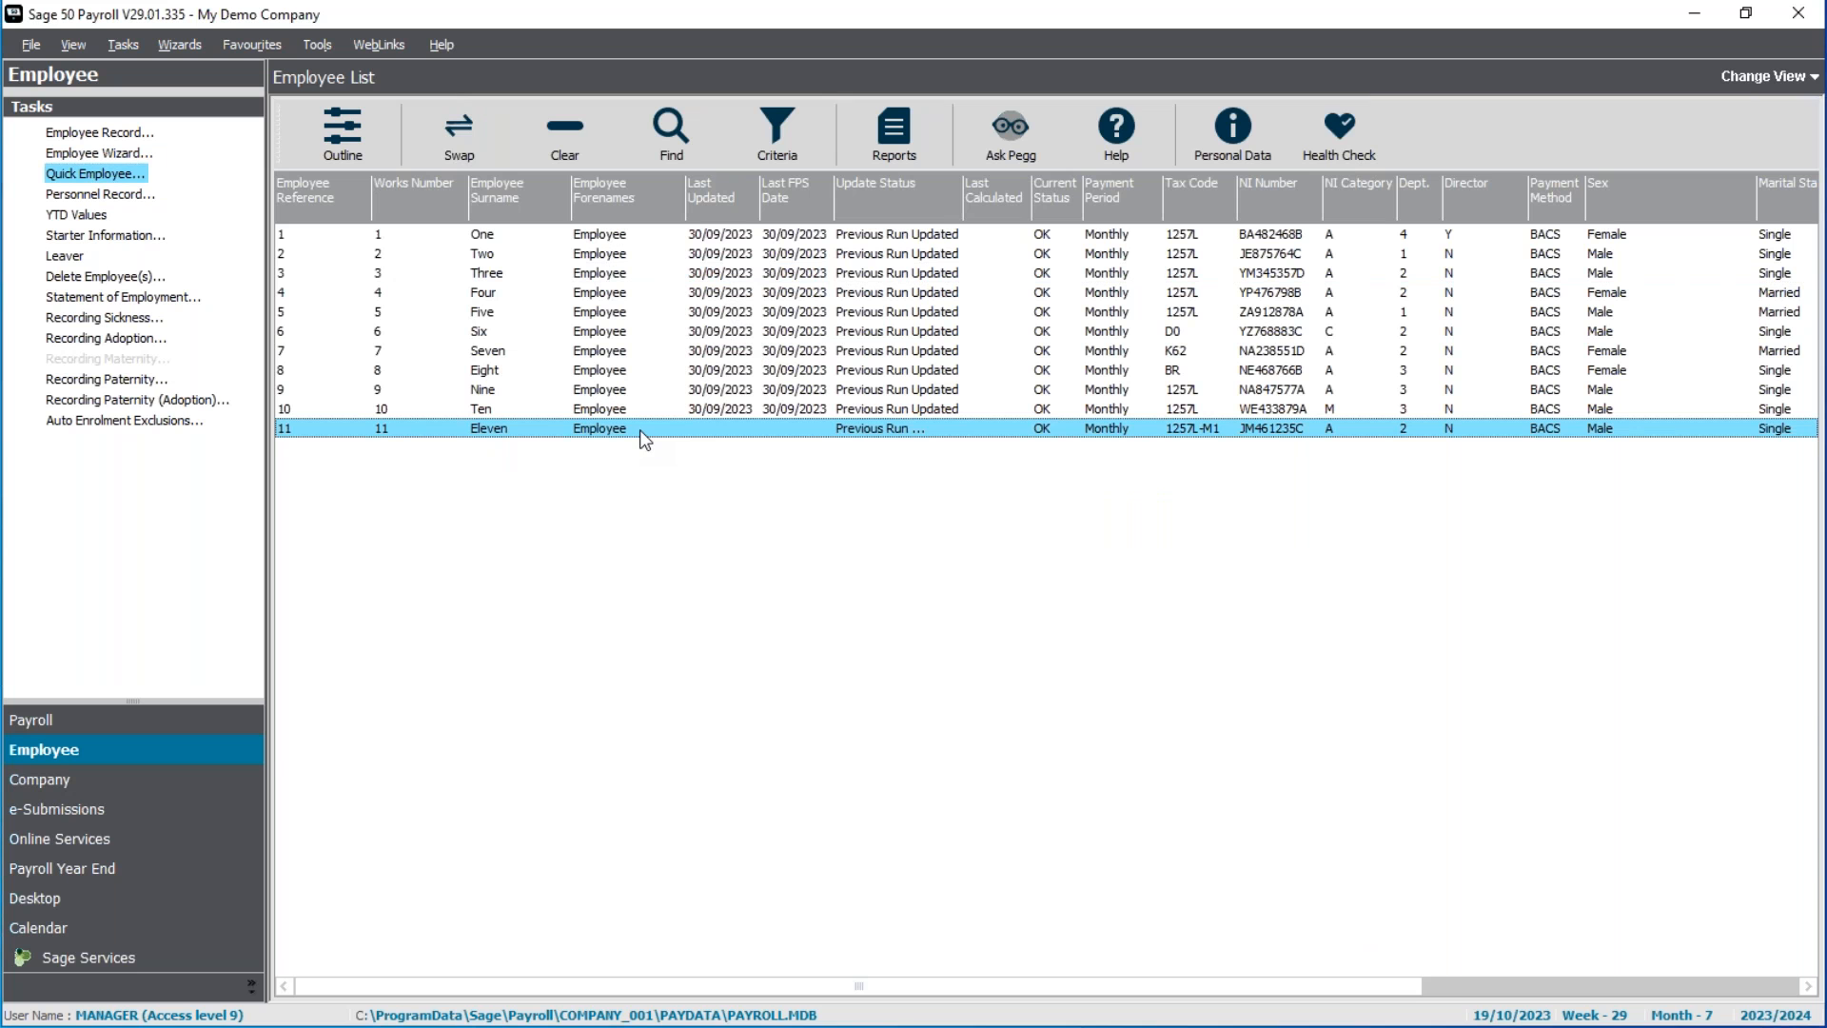
right_click(639, 430)
left_click(747, 497)
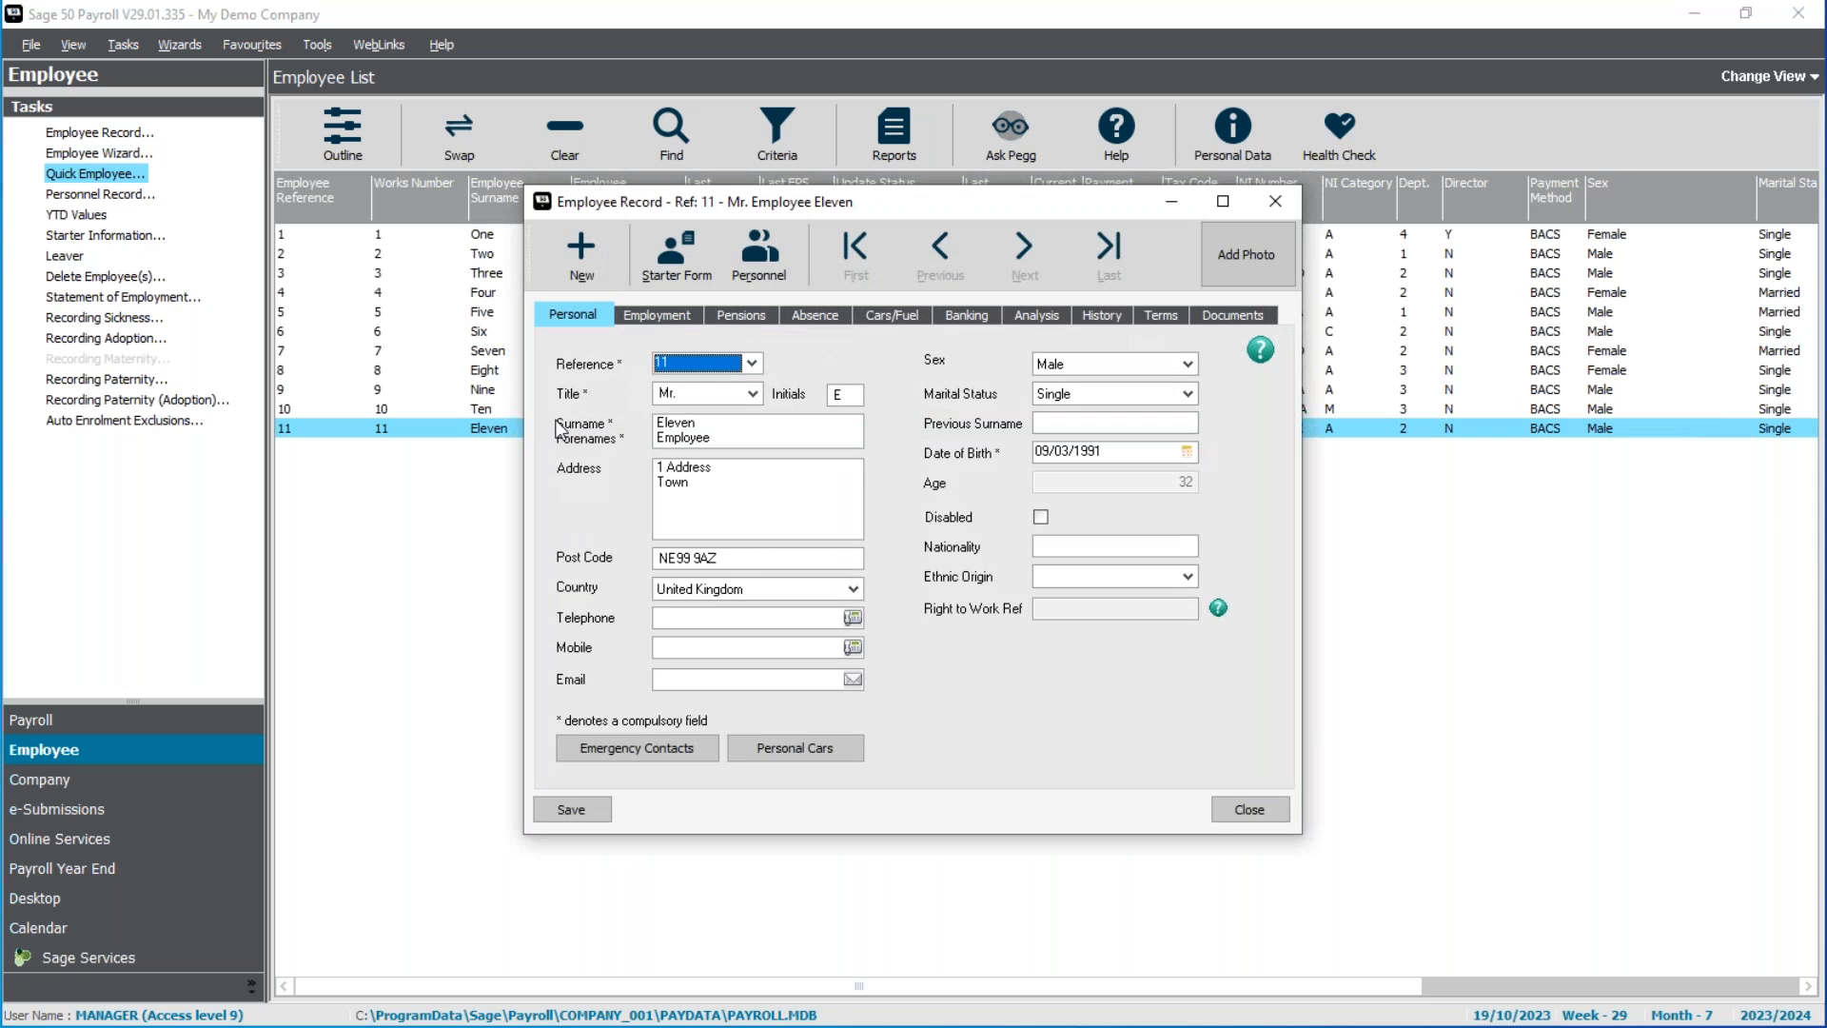
left_click(657, 315)
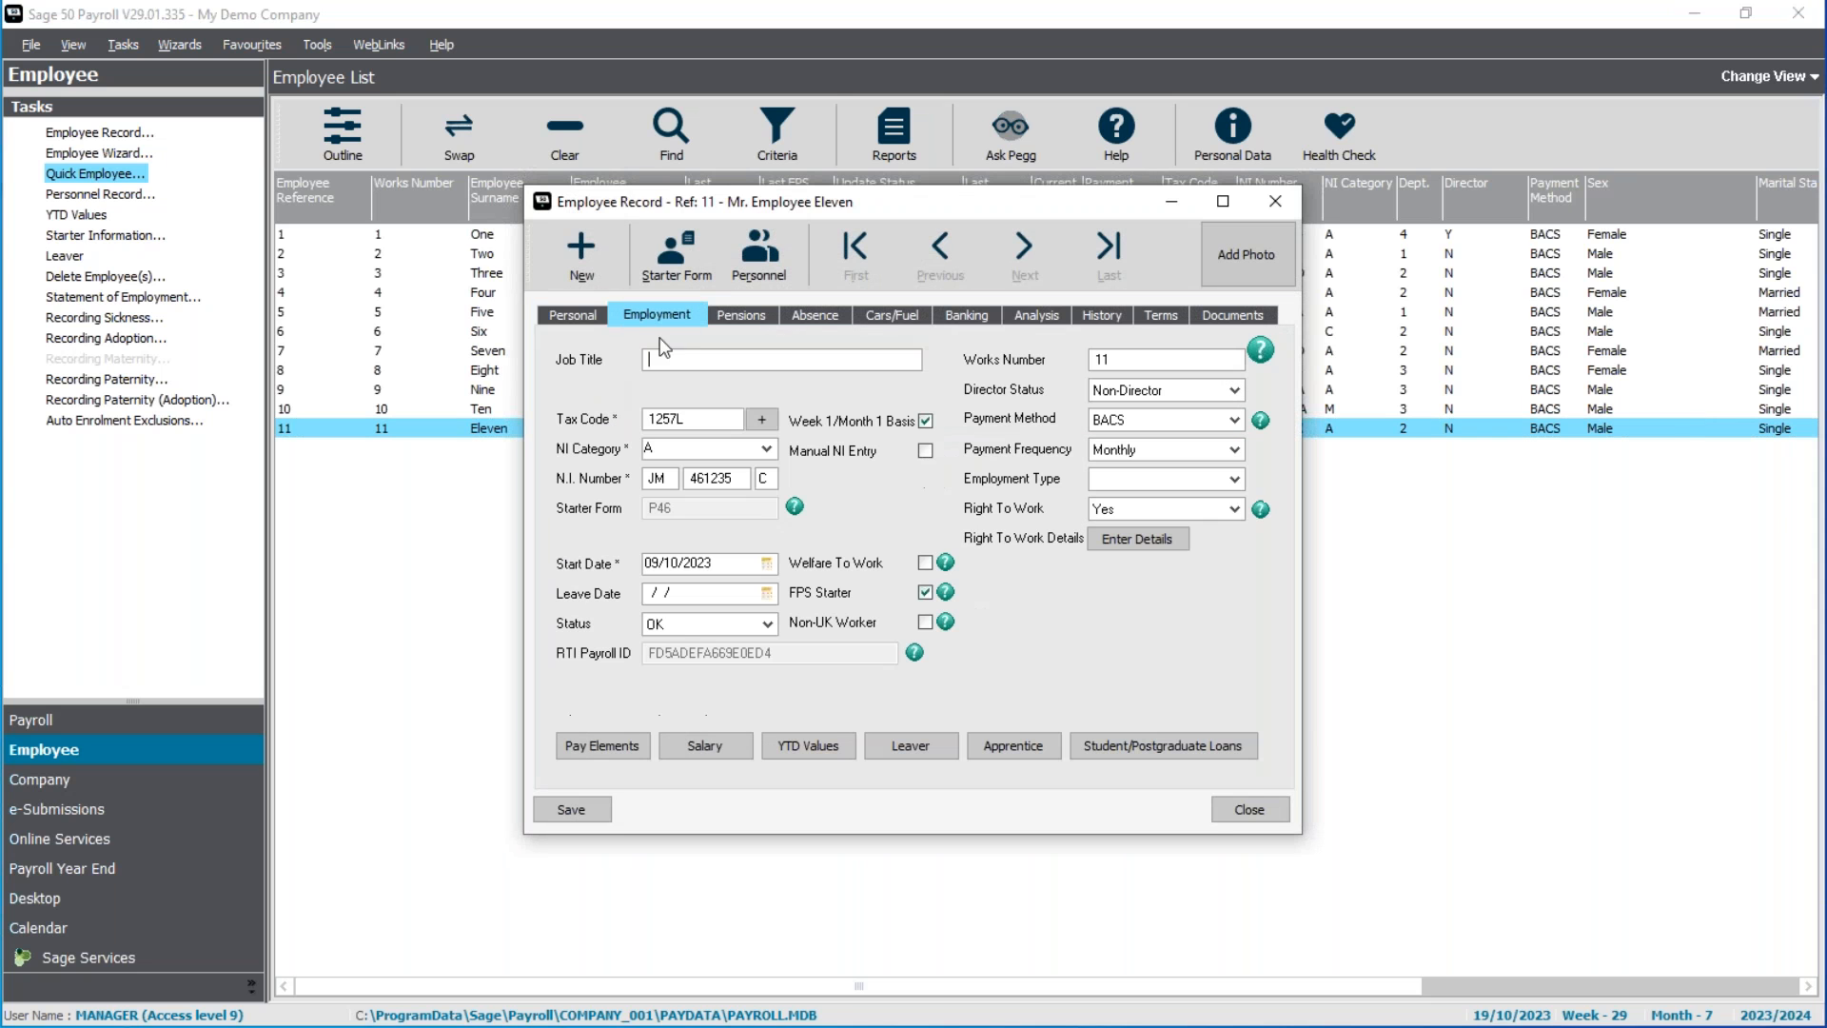
left_click(705, 747)
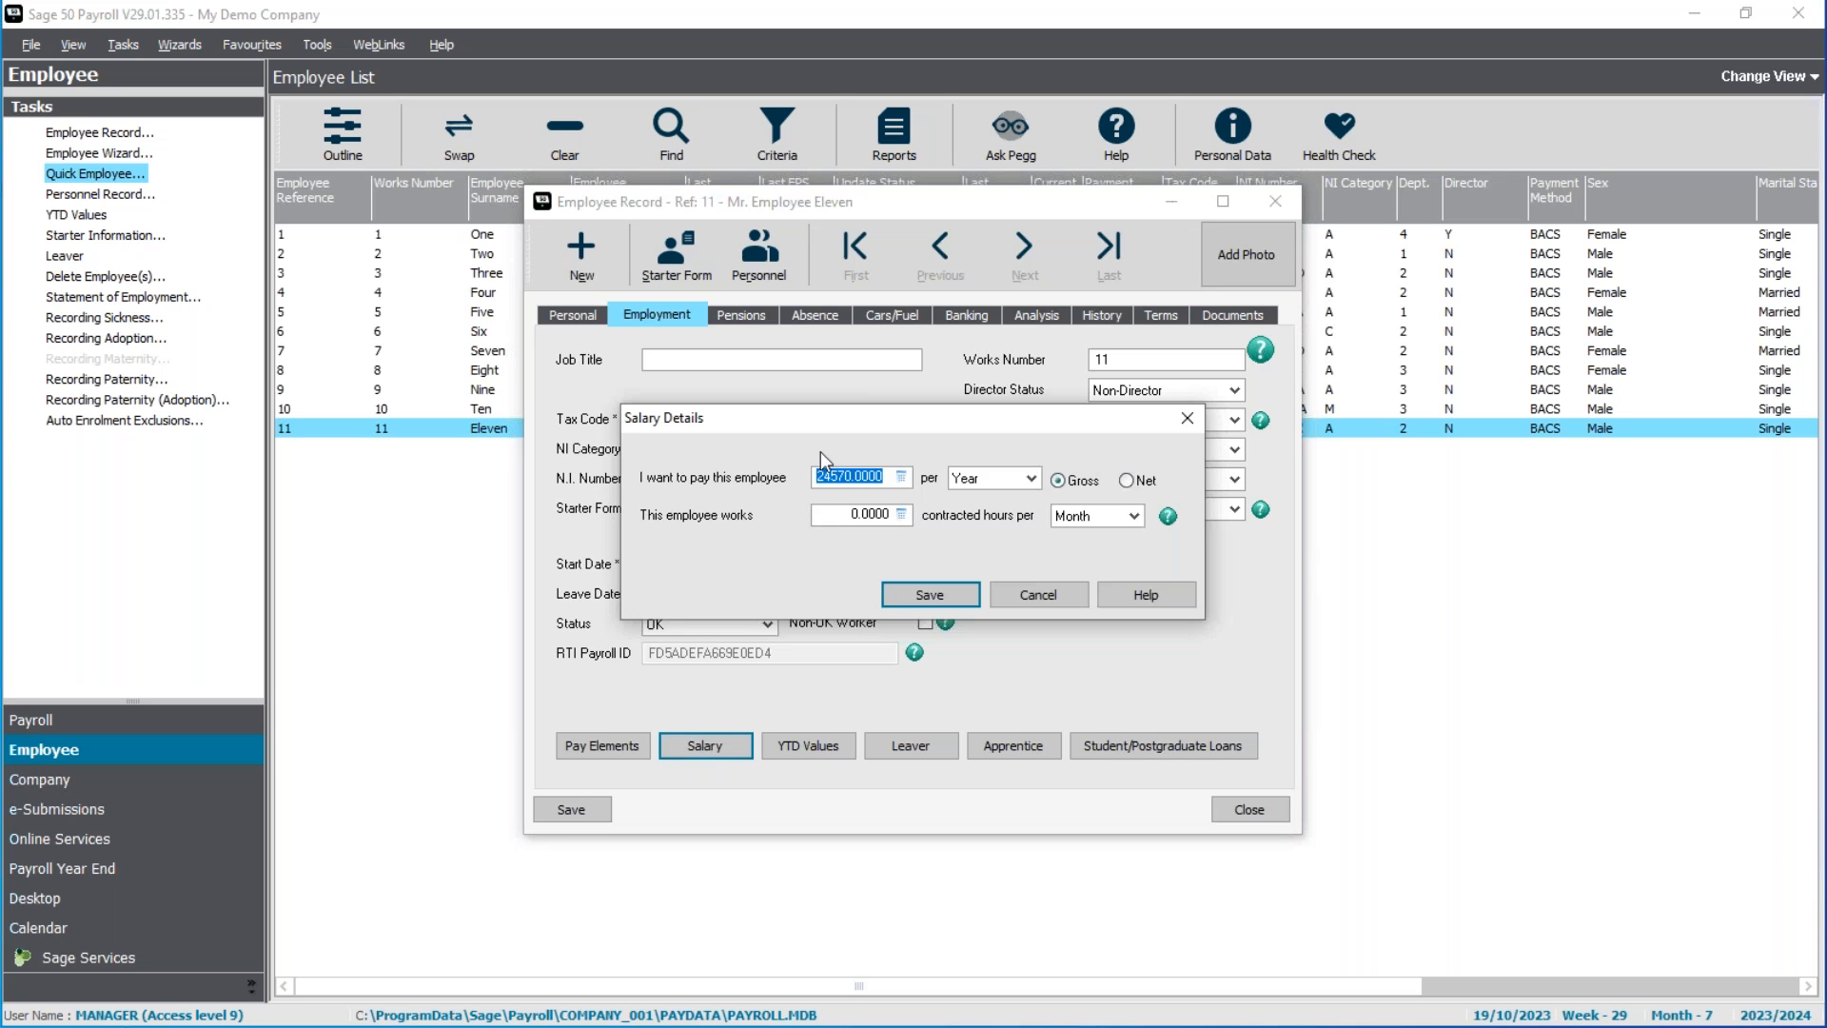
key("Tab")
type("35")
key("Tab")
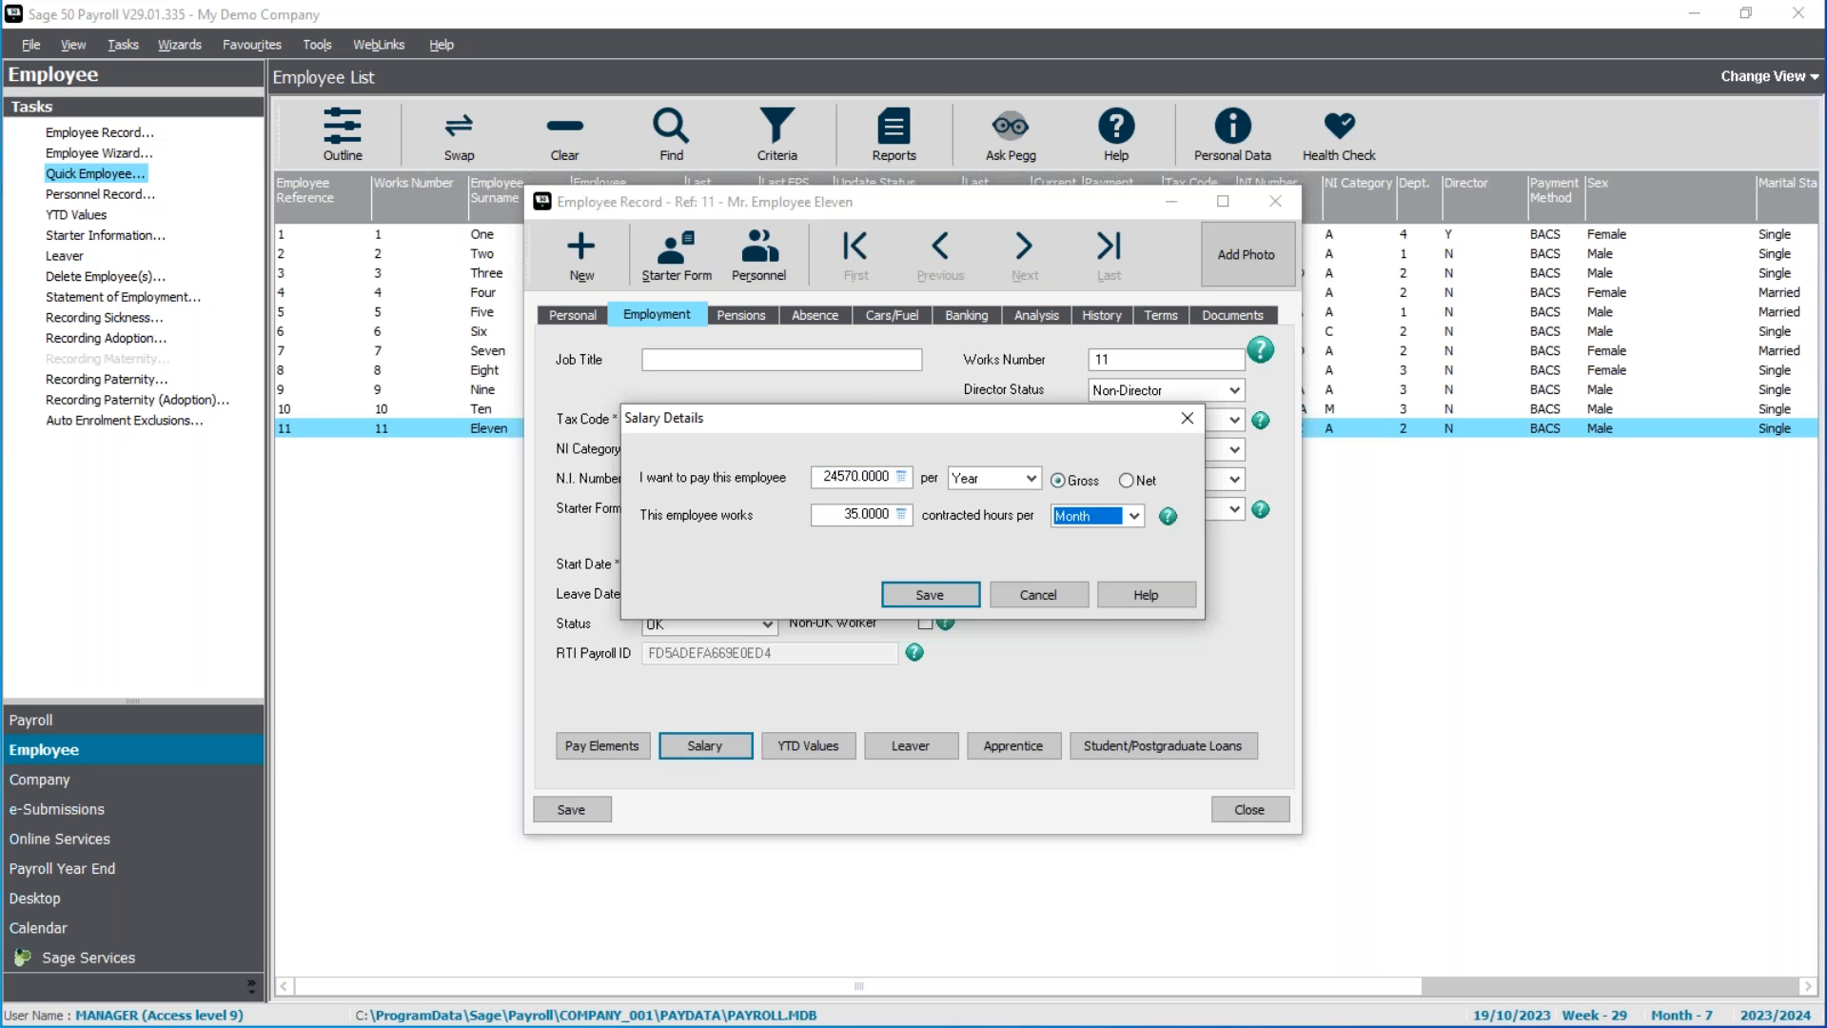
key("w")
left_click(937, 590)
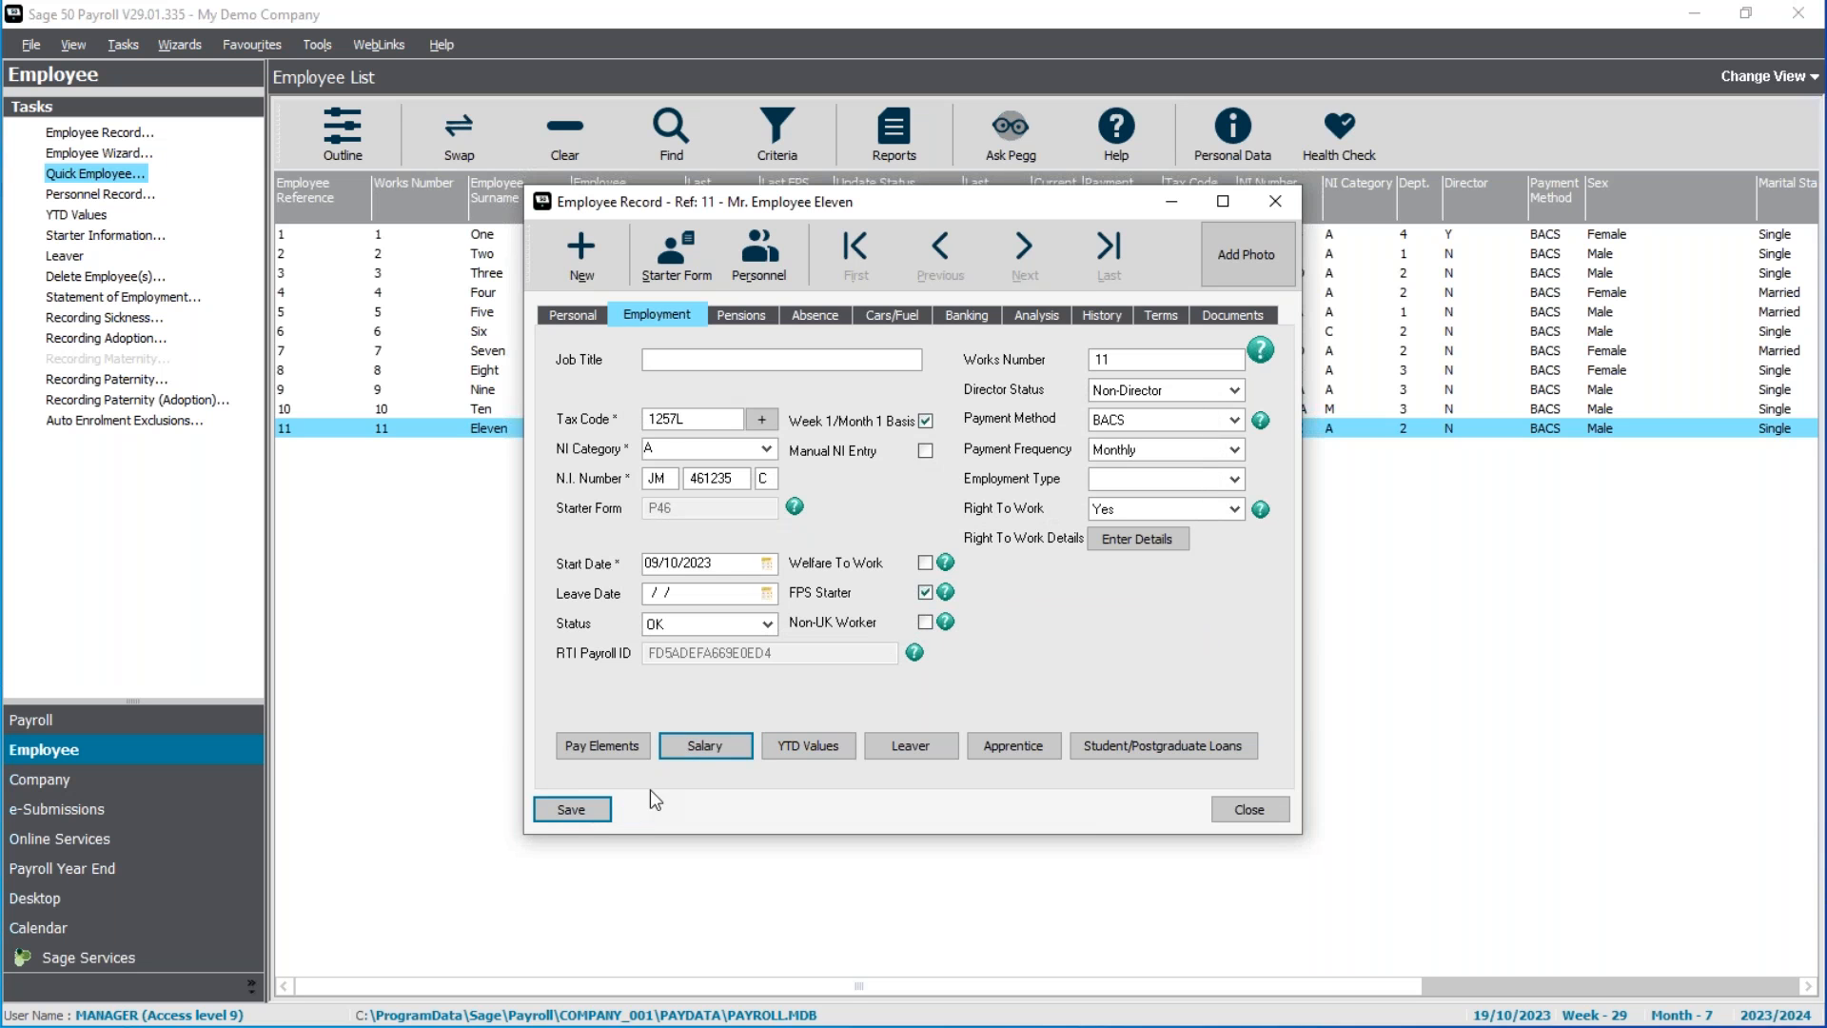
Review the Overtime 1.5x payment in the new employee's pay elements, save the pay elements and record, and close it
left_click(614, 752)
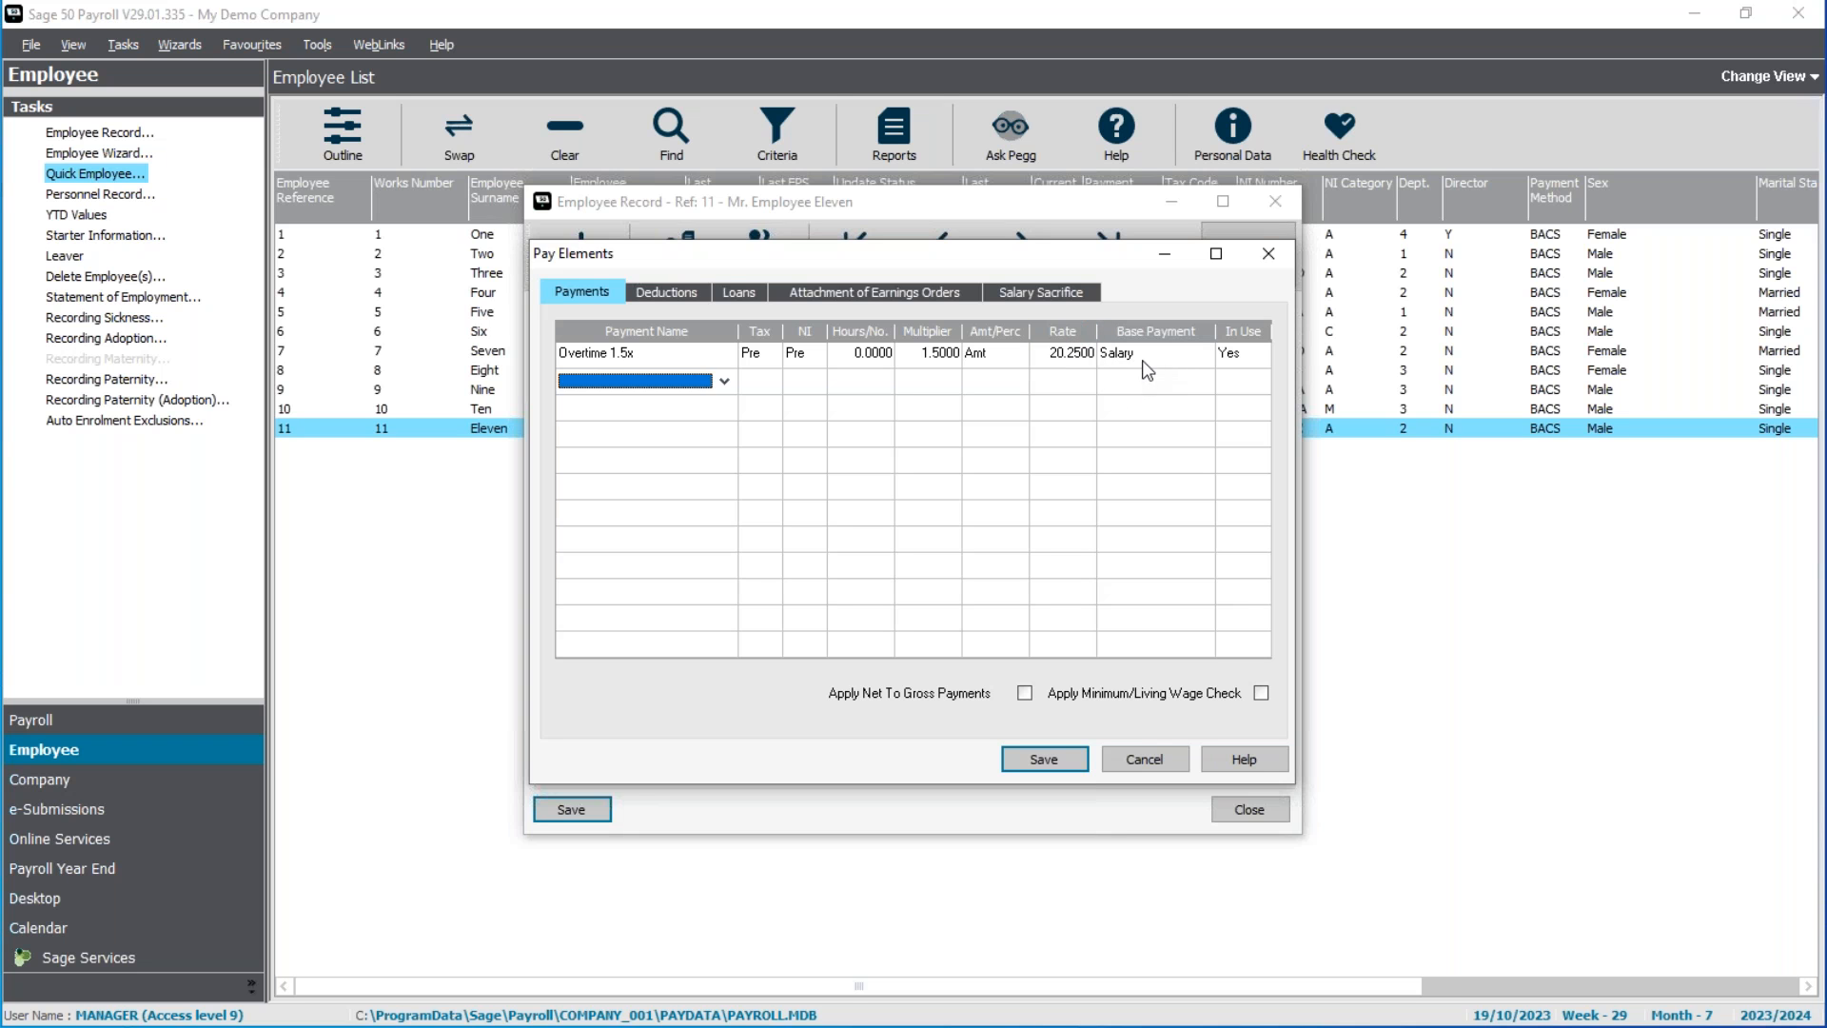
left_click(1061, 758)
left_click(592, 809)
left_click(1277, 807)
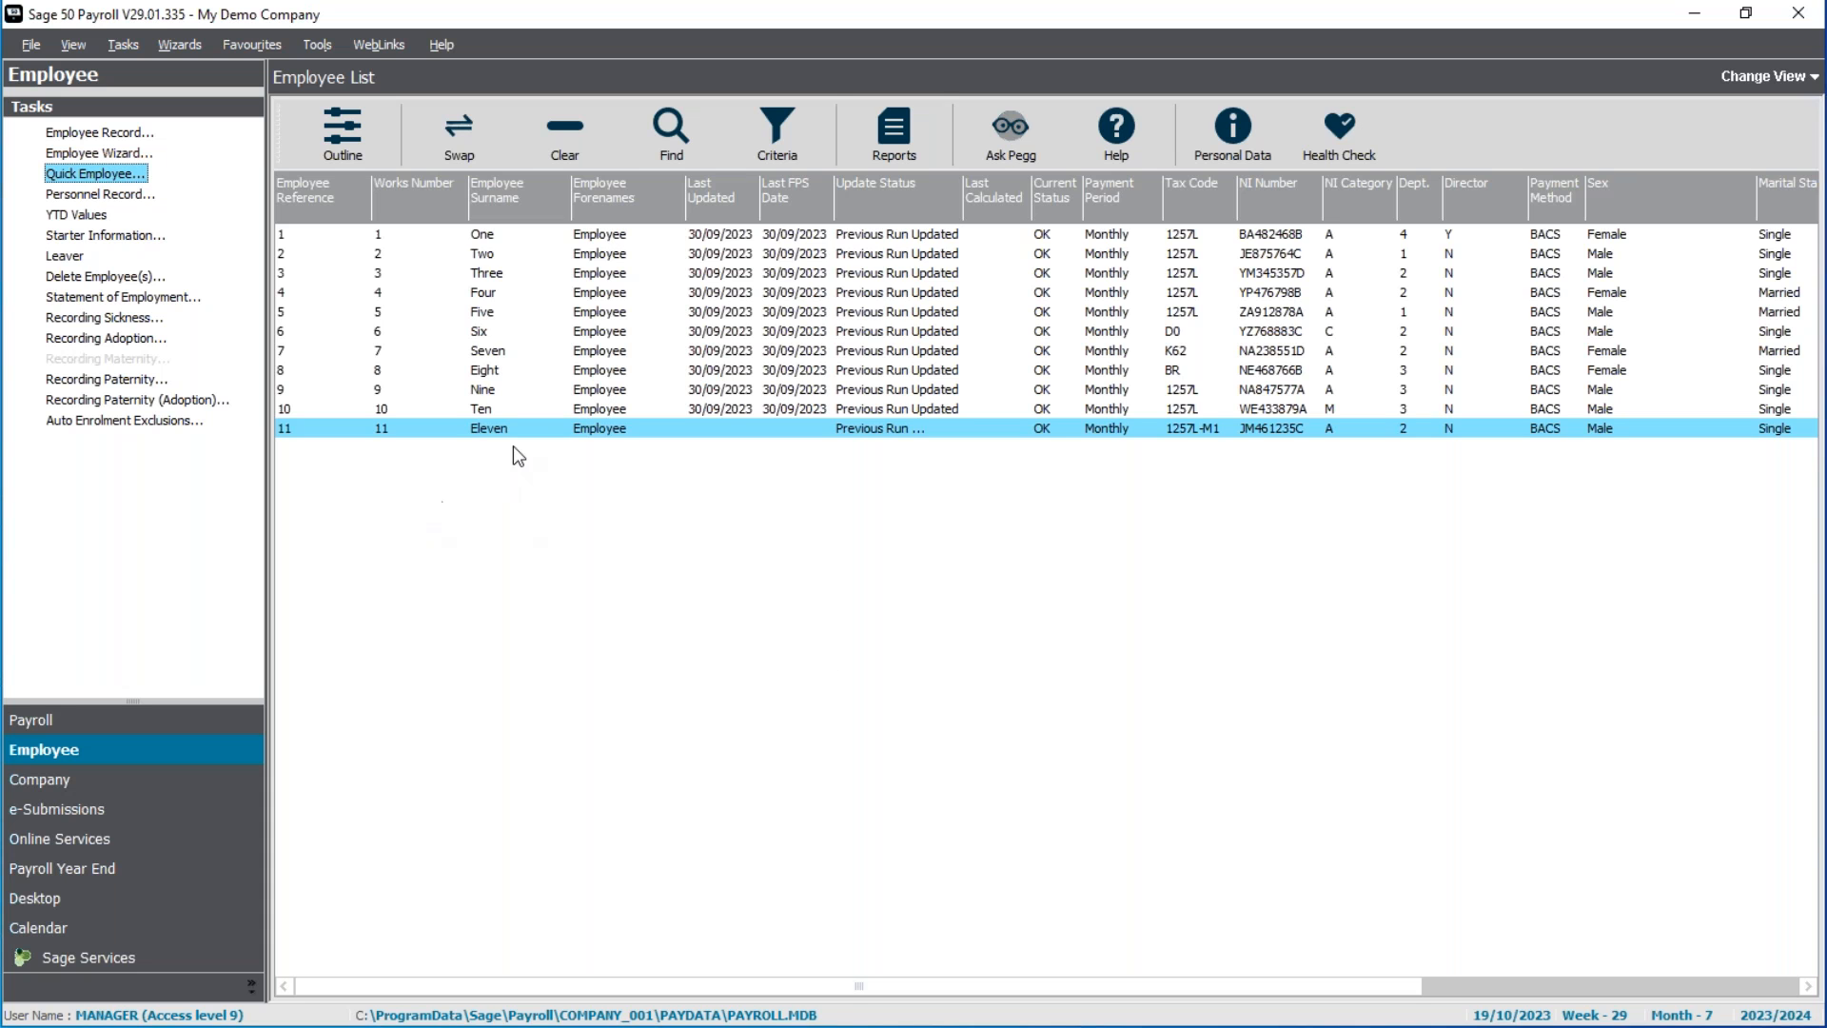
left_click(397, 553)
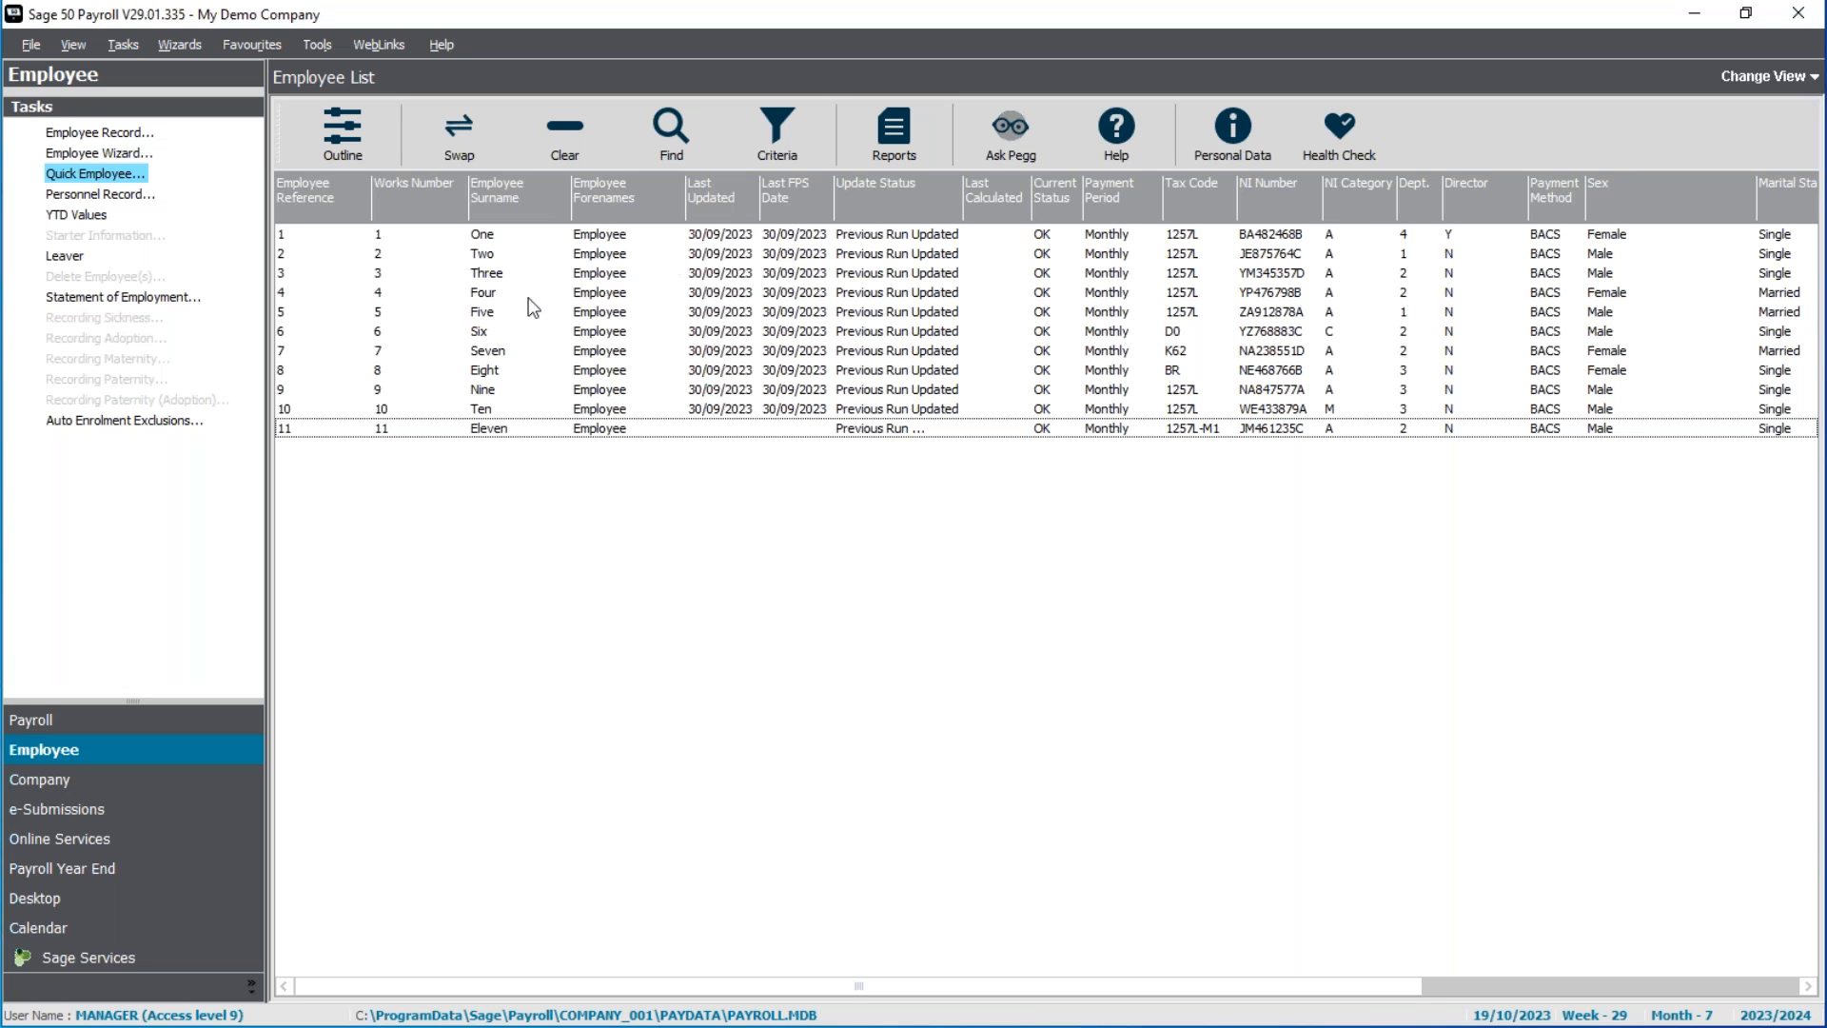
For the employee with reference 4, record maternity with medical evidence received, enter the baby's expected date of birth, and check SMP entitlement
left_click(486, 294)
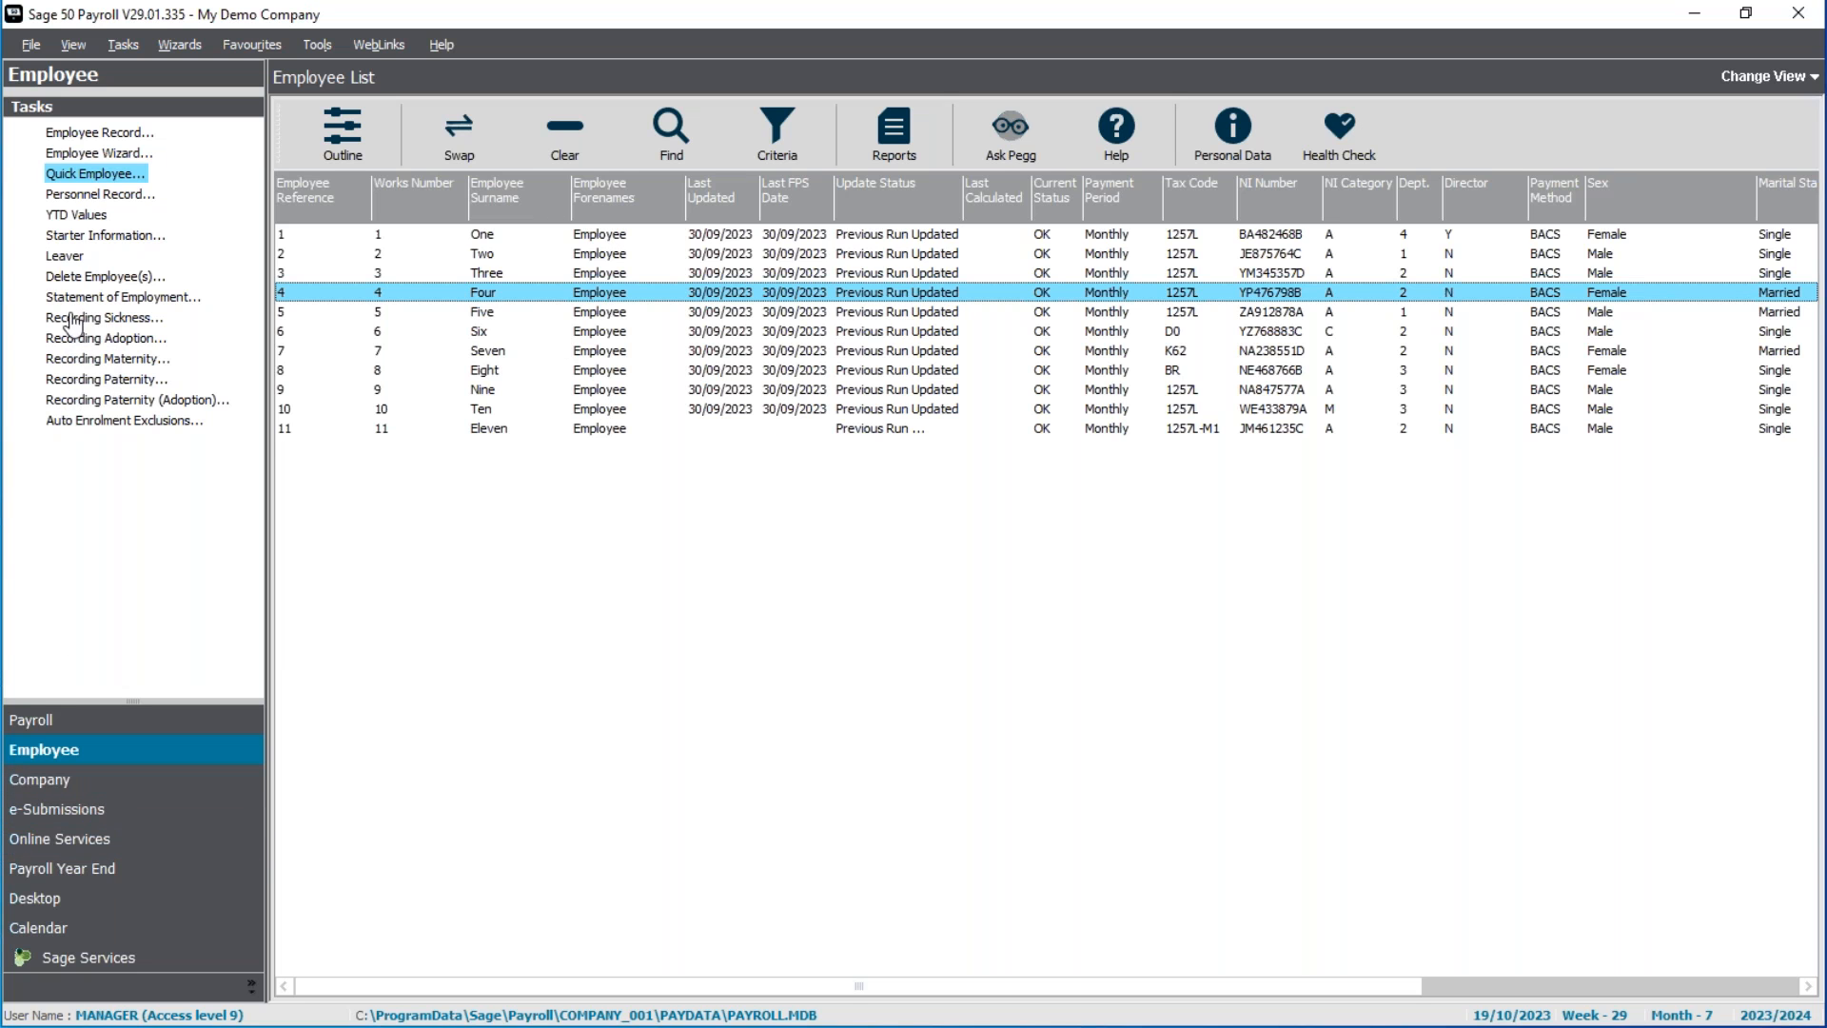
left_click(116, 363)
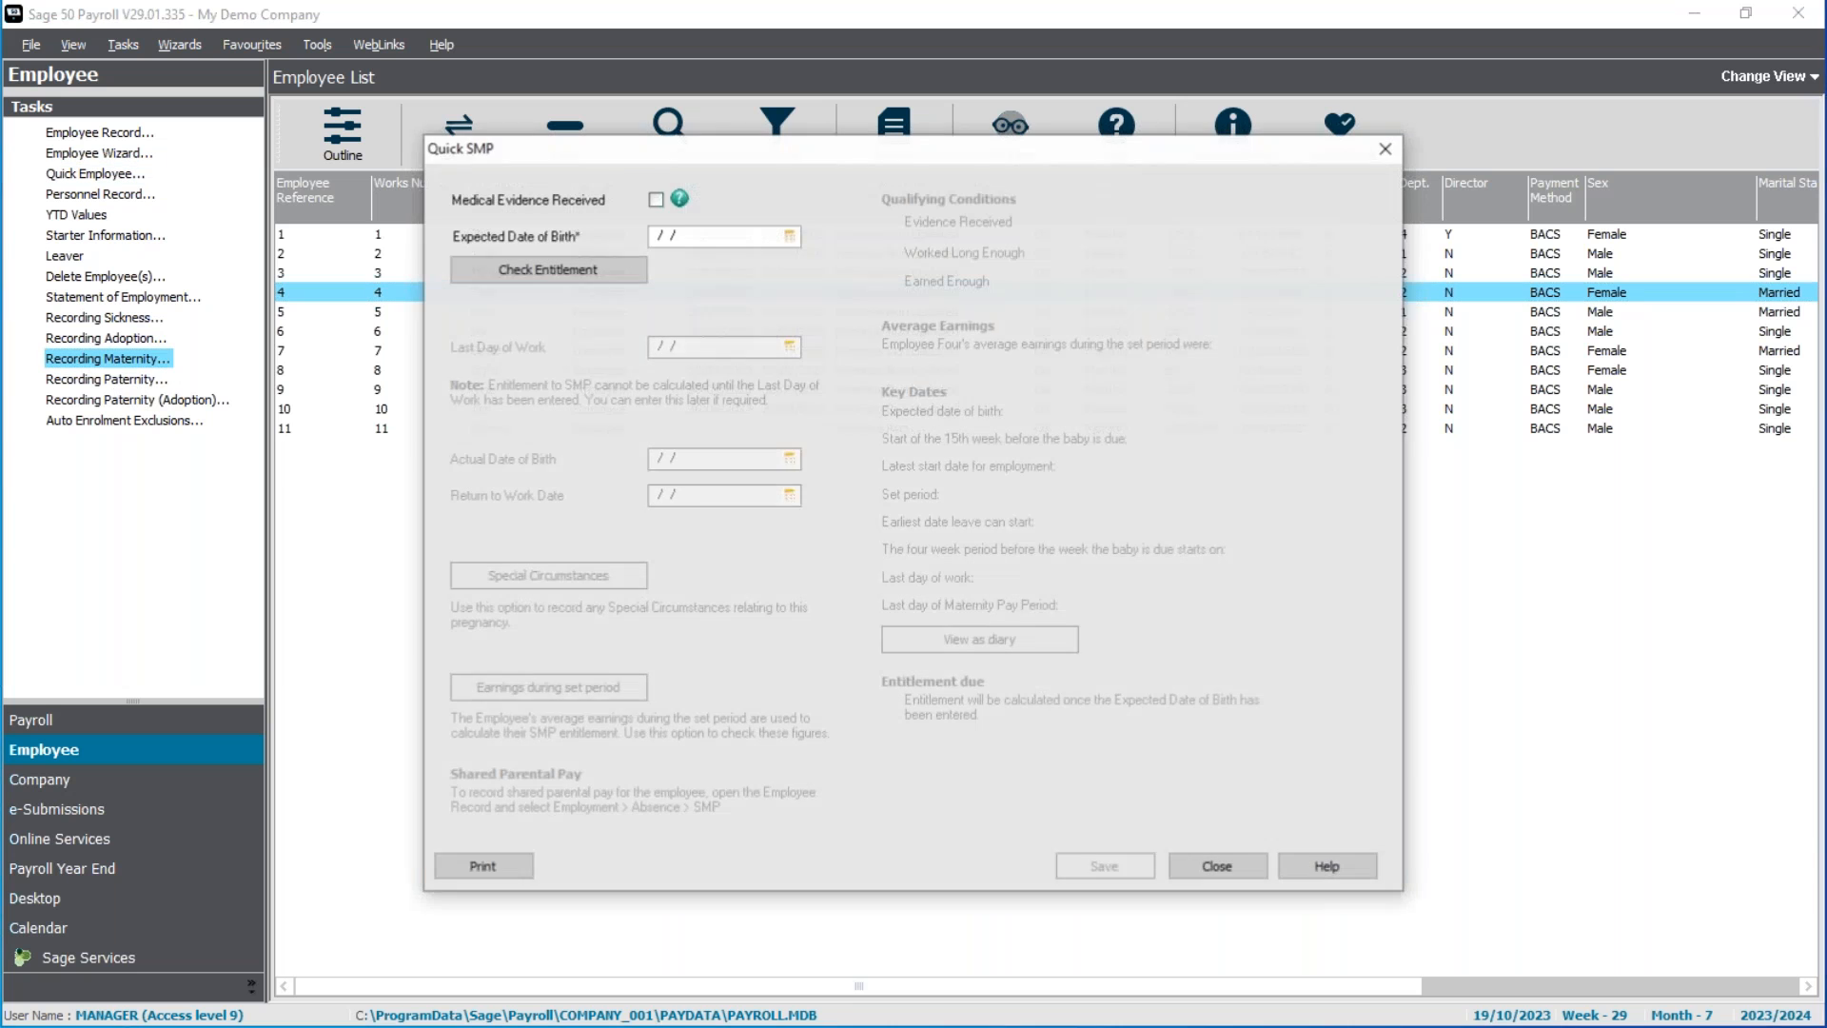
left_click(657, 202)
left_click(700, 240)
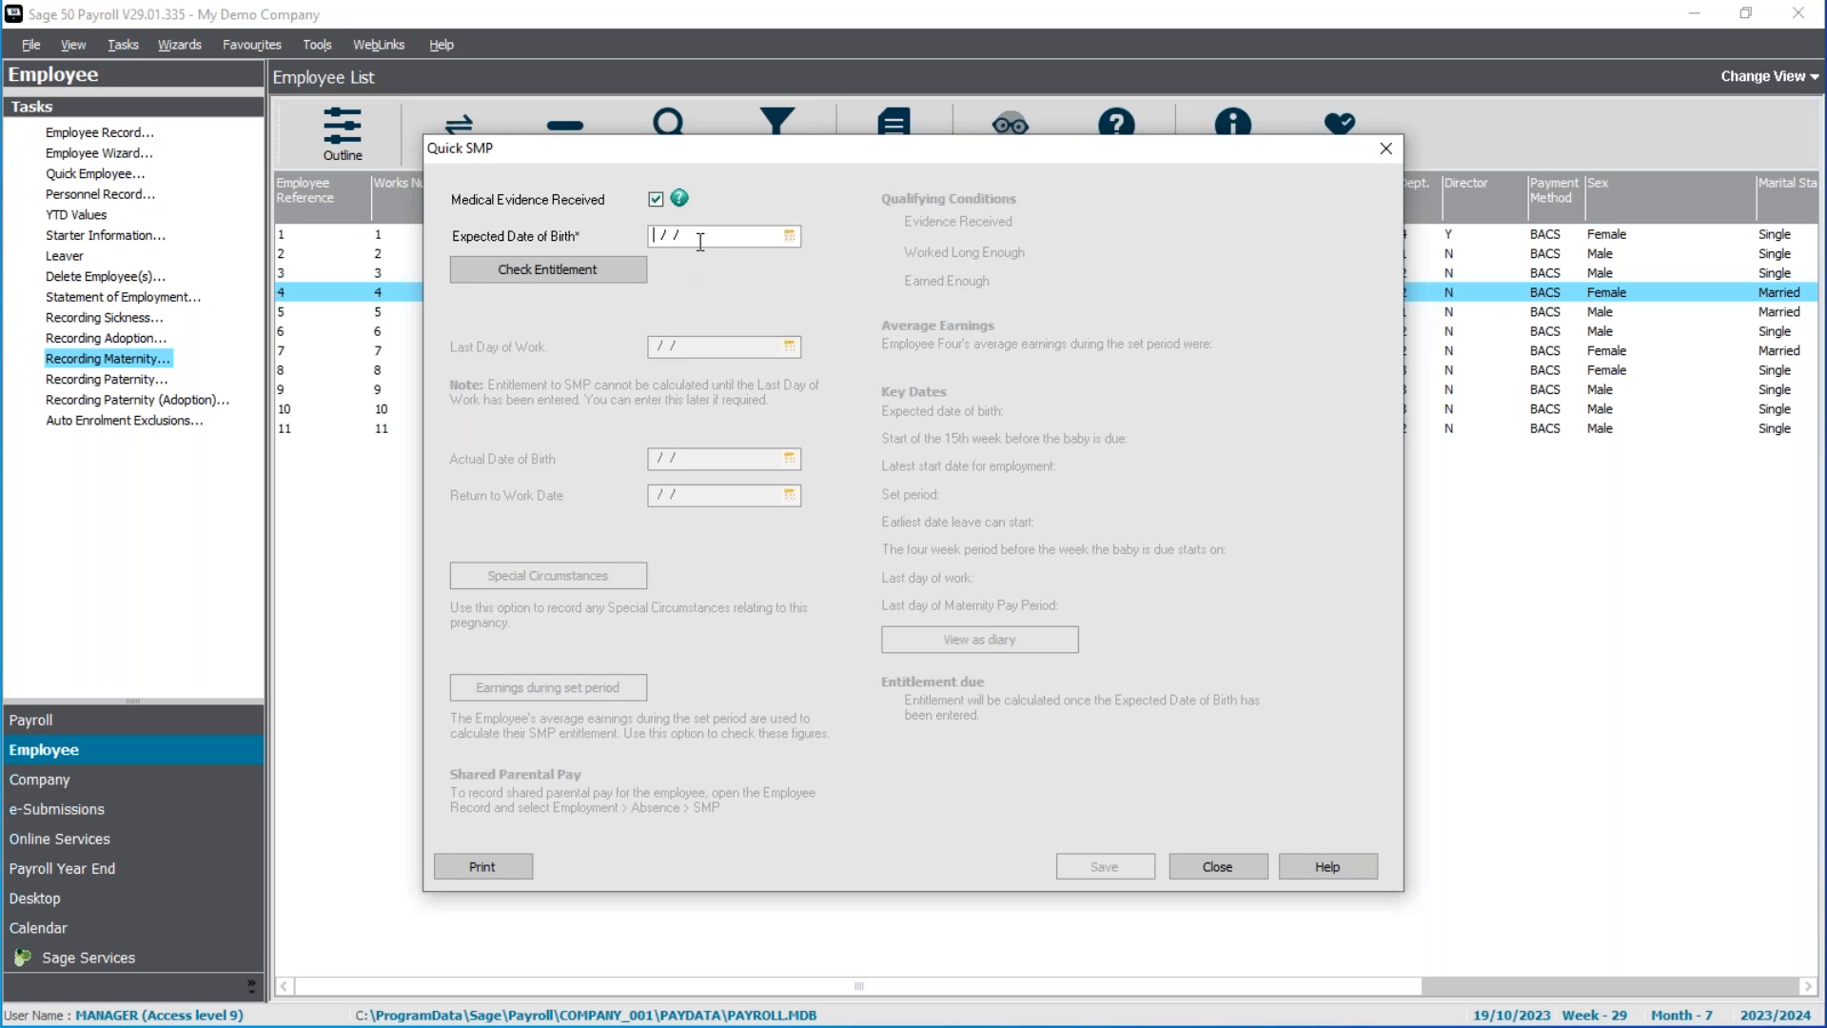
left_click(789, 237)
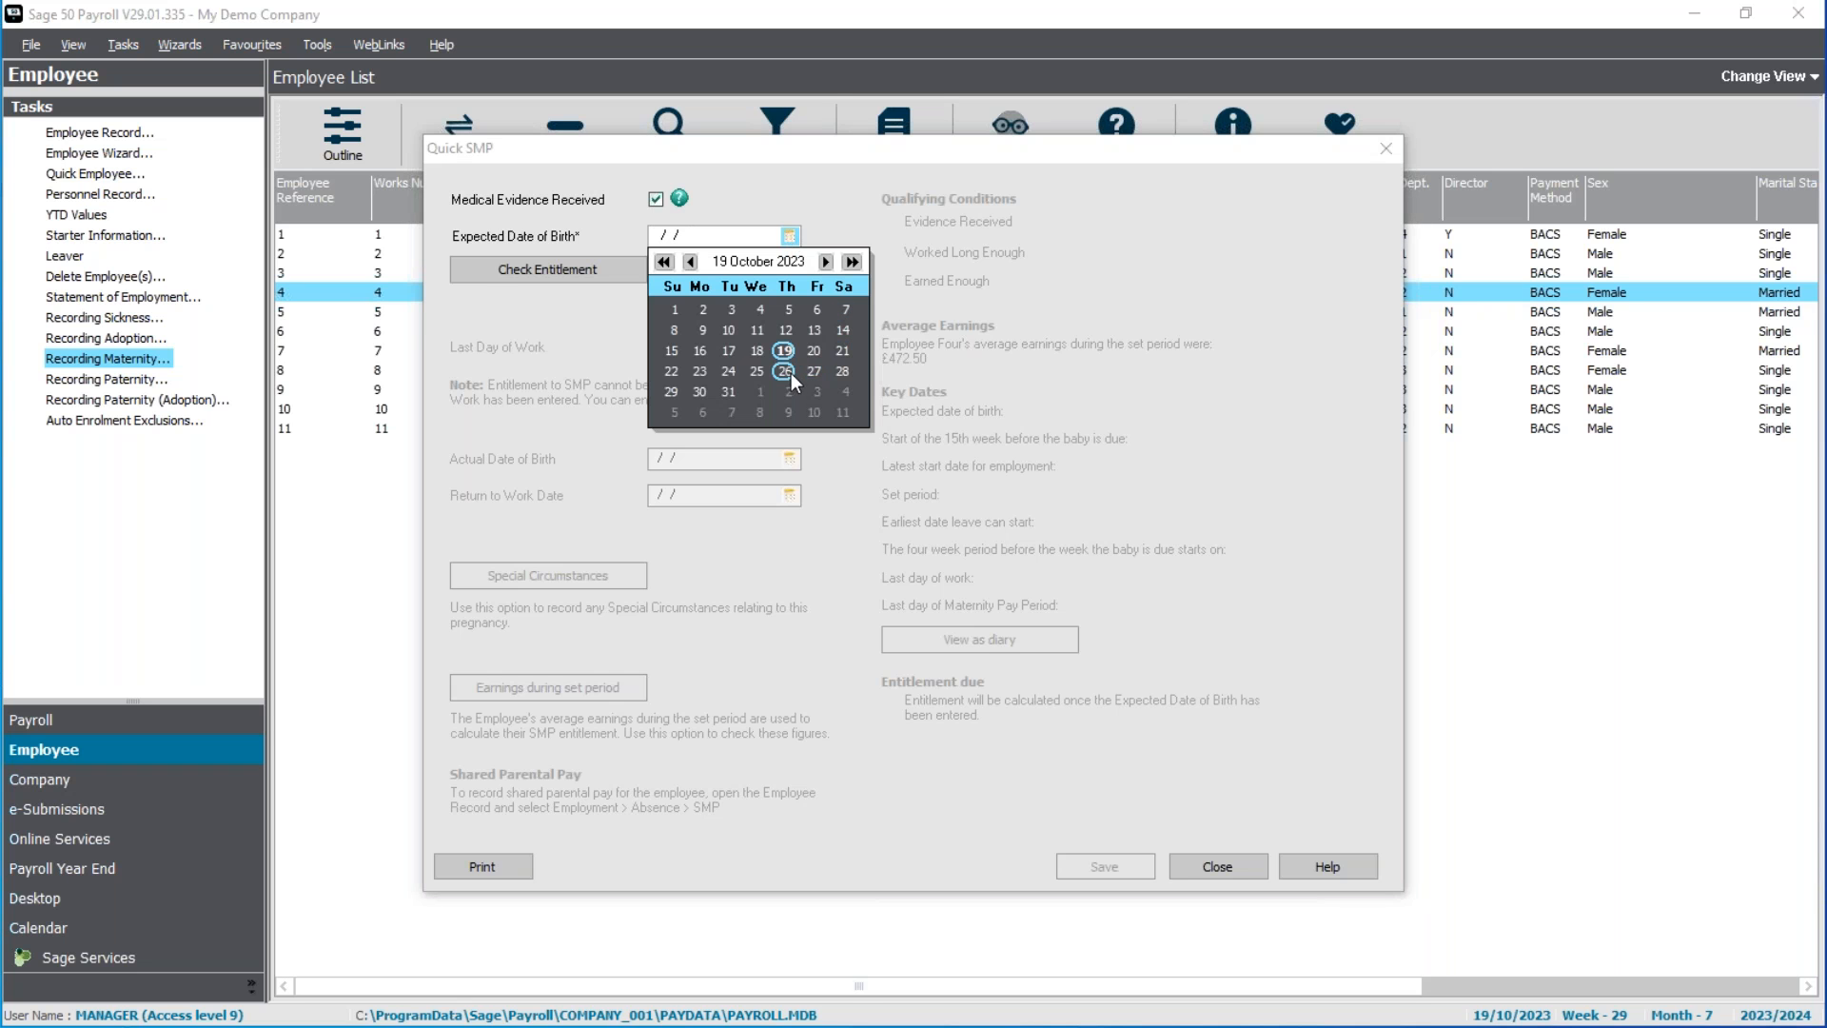
left_click(835, 374)
left_click(643, 269)
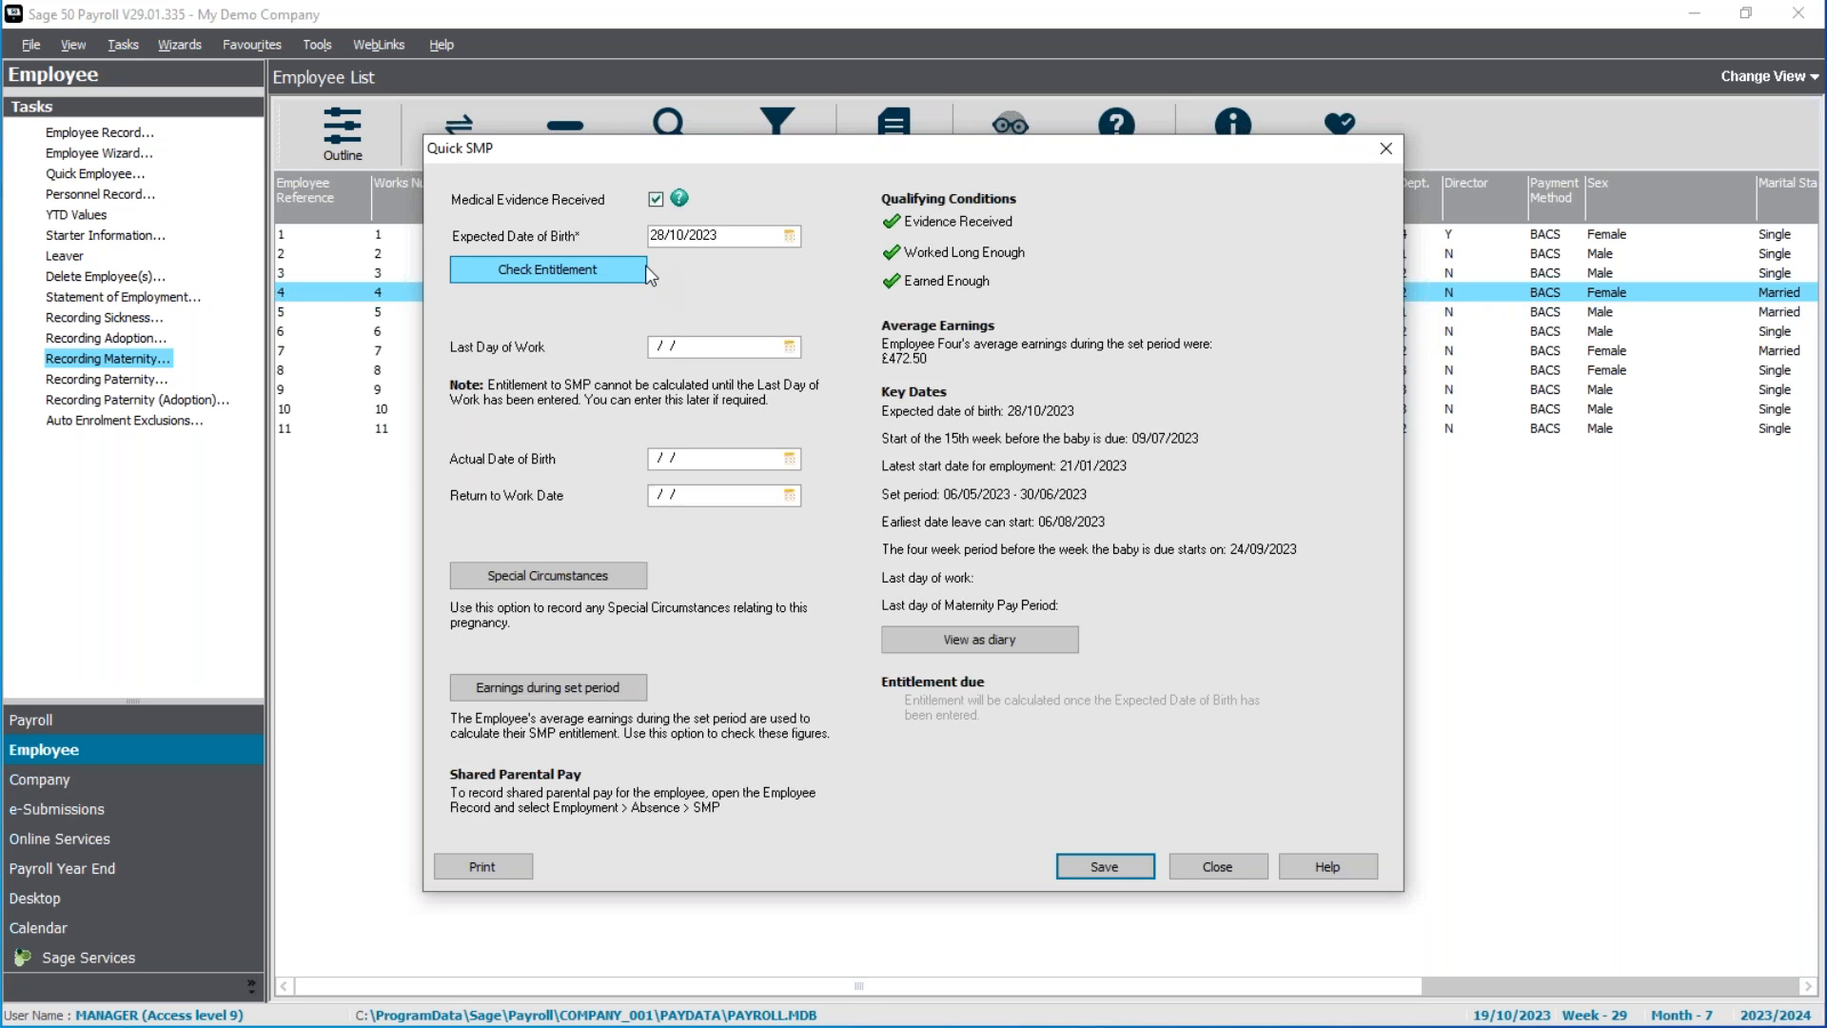
Set the last day of work to 13/10/2023, review the SMP entitlement due, and close Quick SMP without saving
left_click(789, 346)
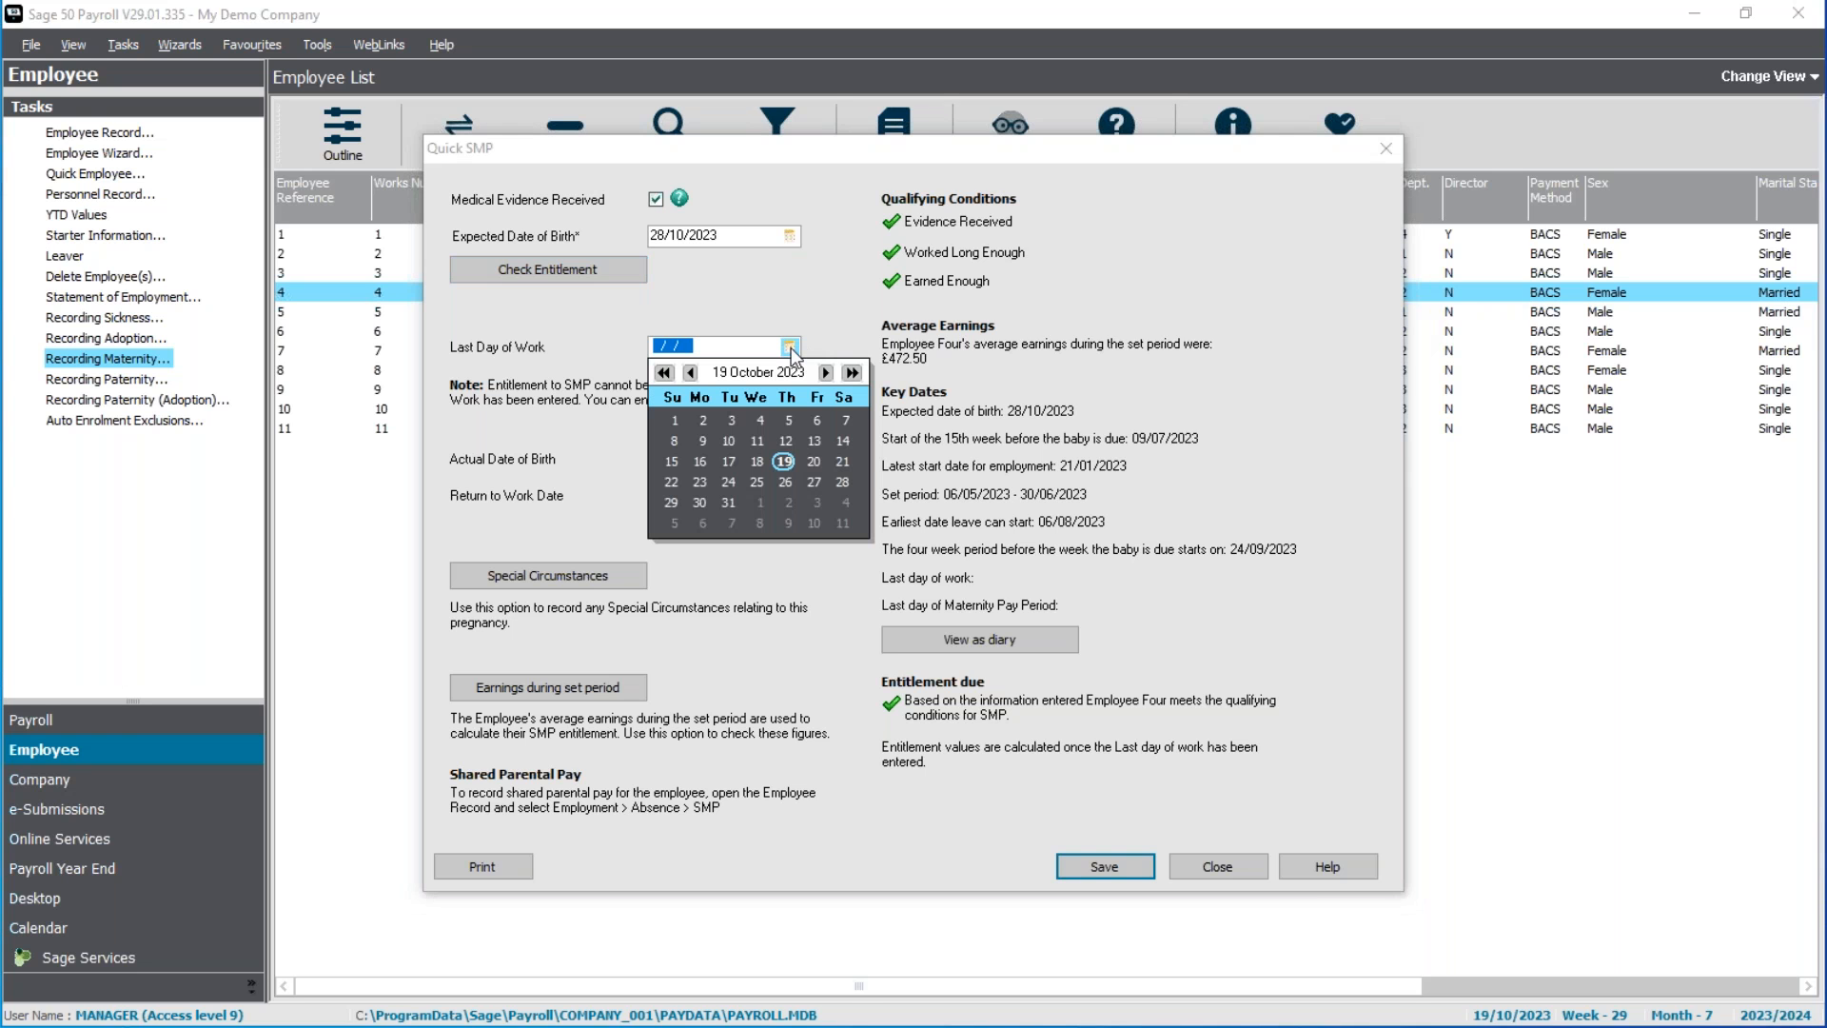
left_click(810, 440)
key("Tab")
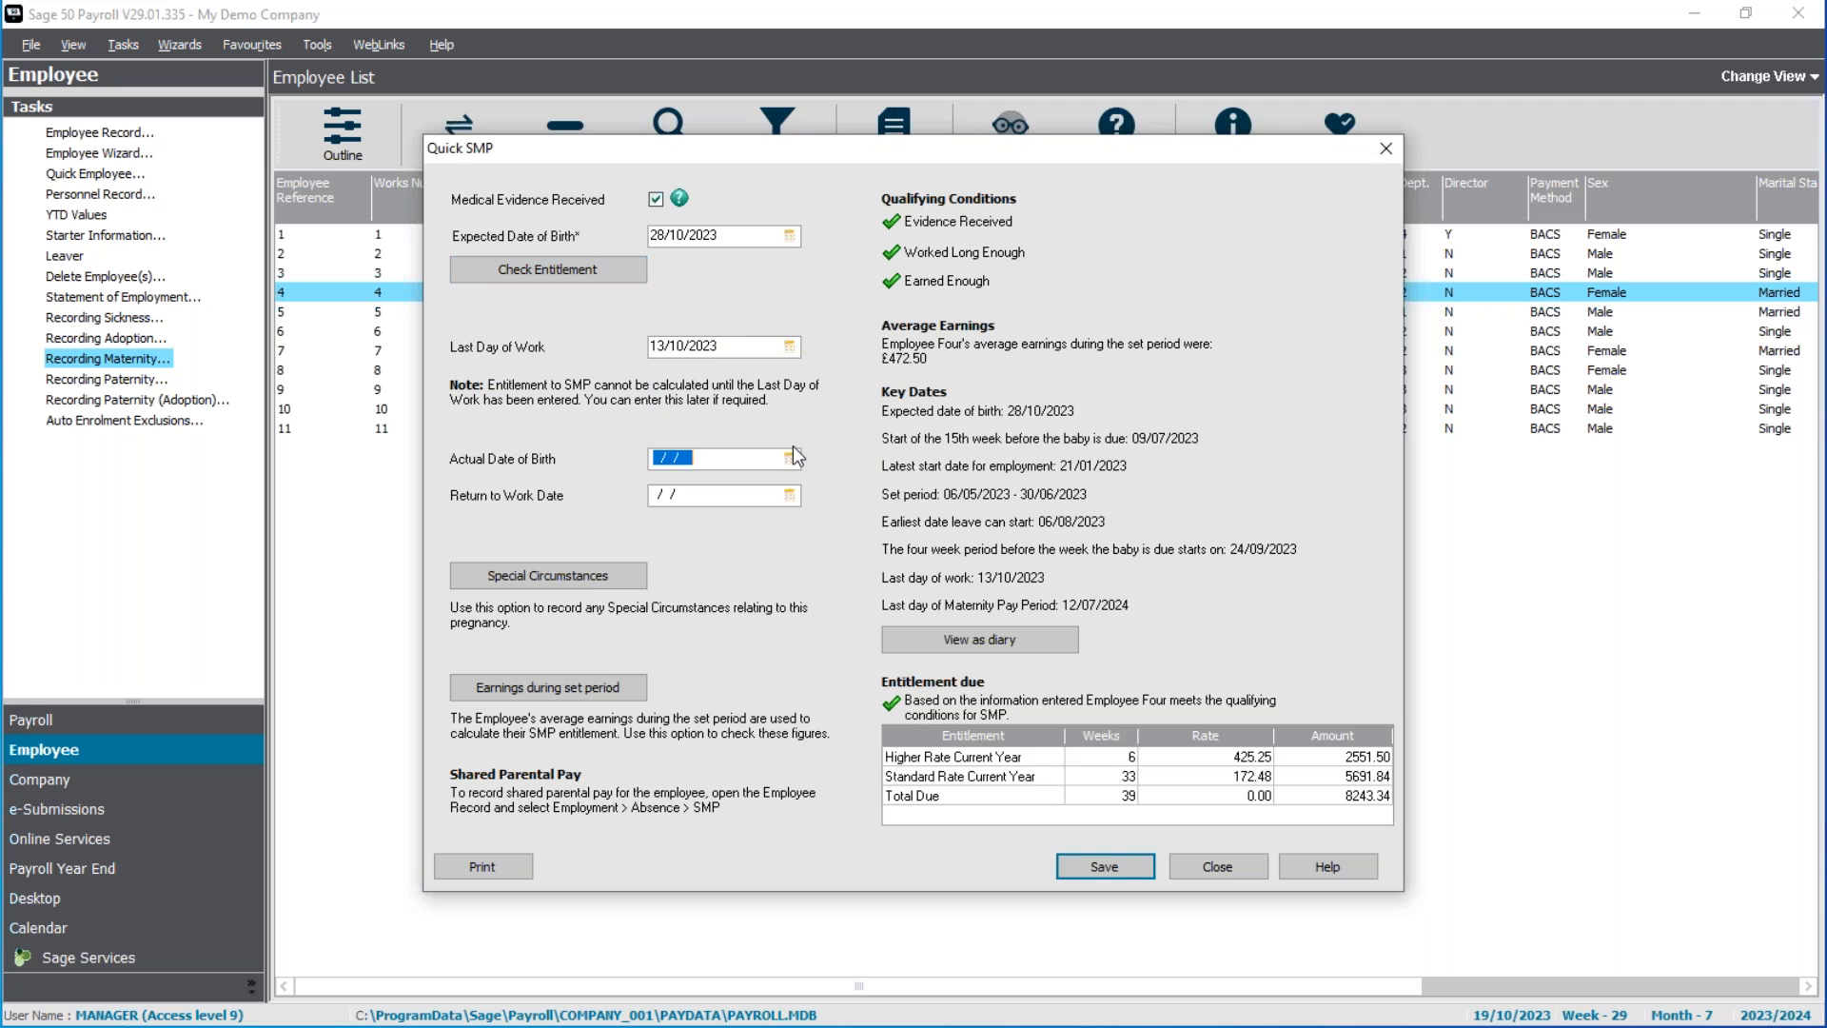
key("Tab")
key("Tab")
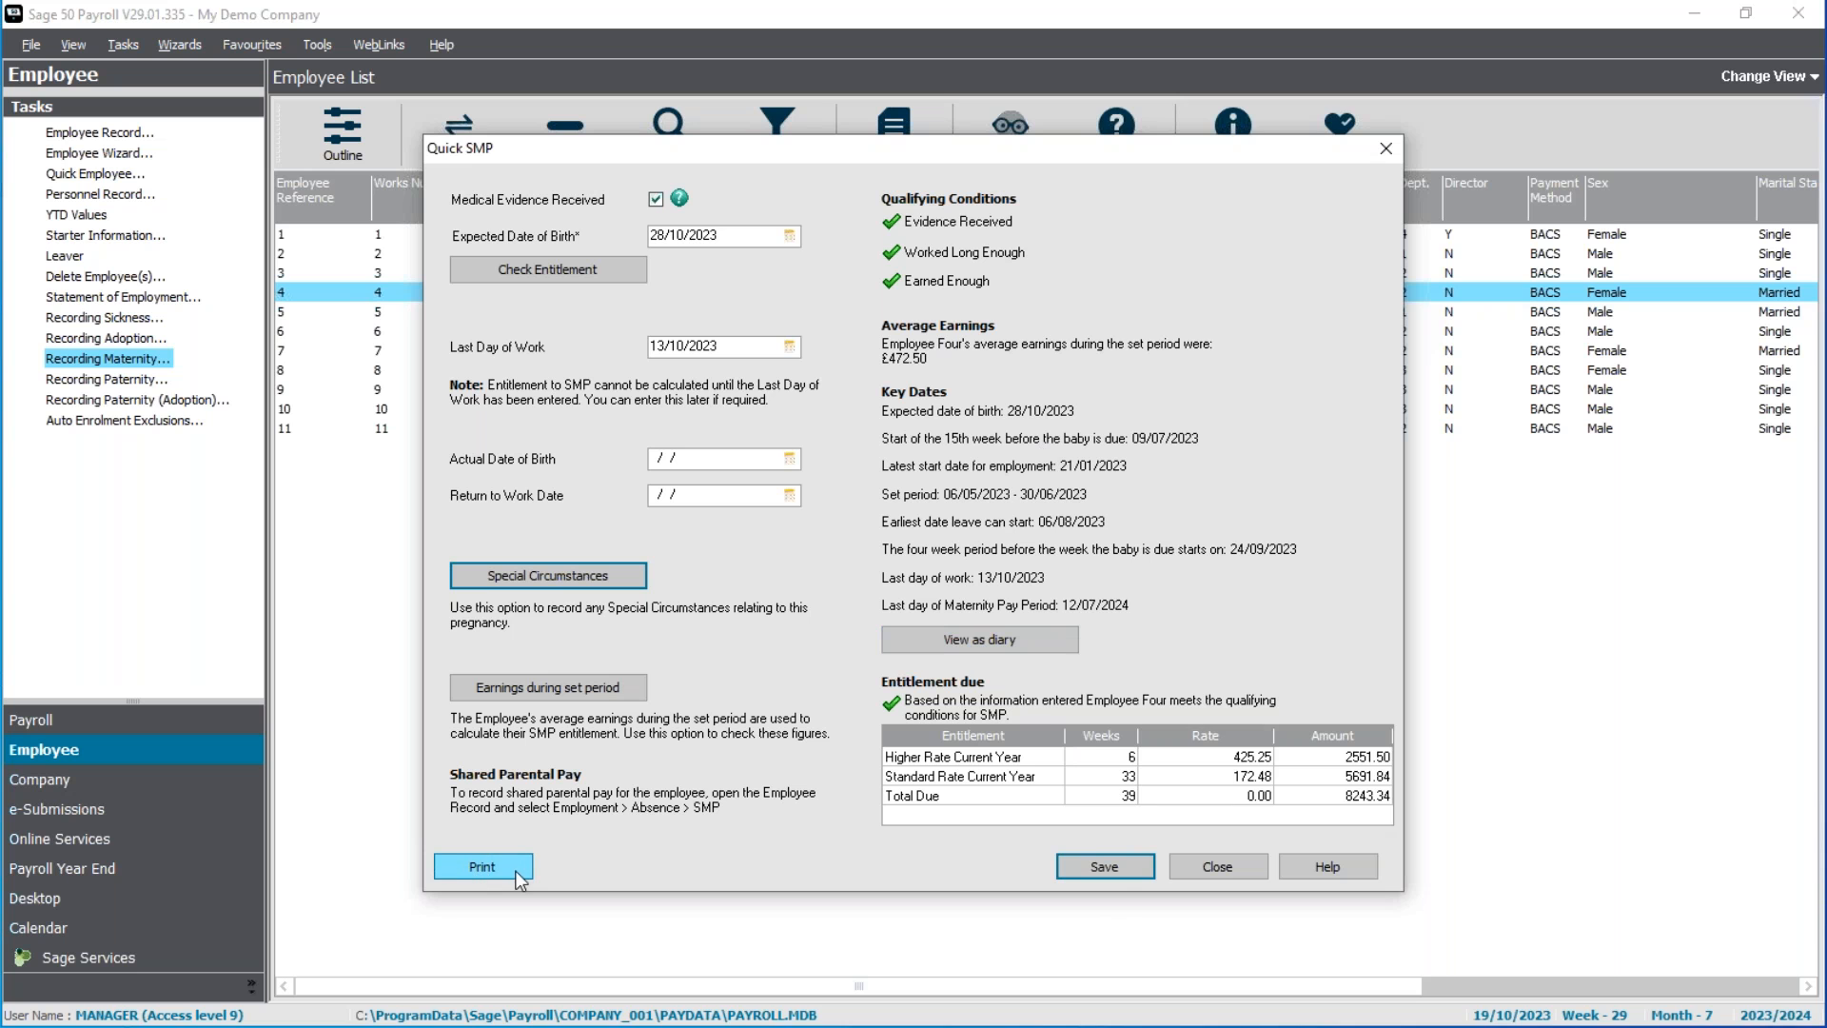
left_click(1236, 869)
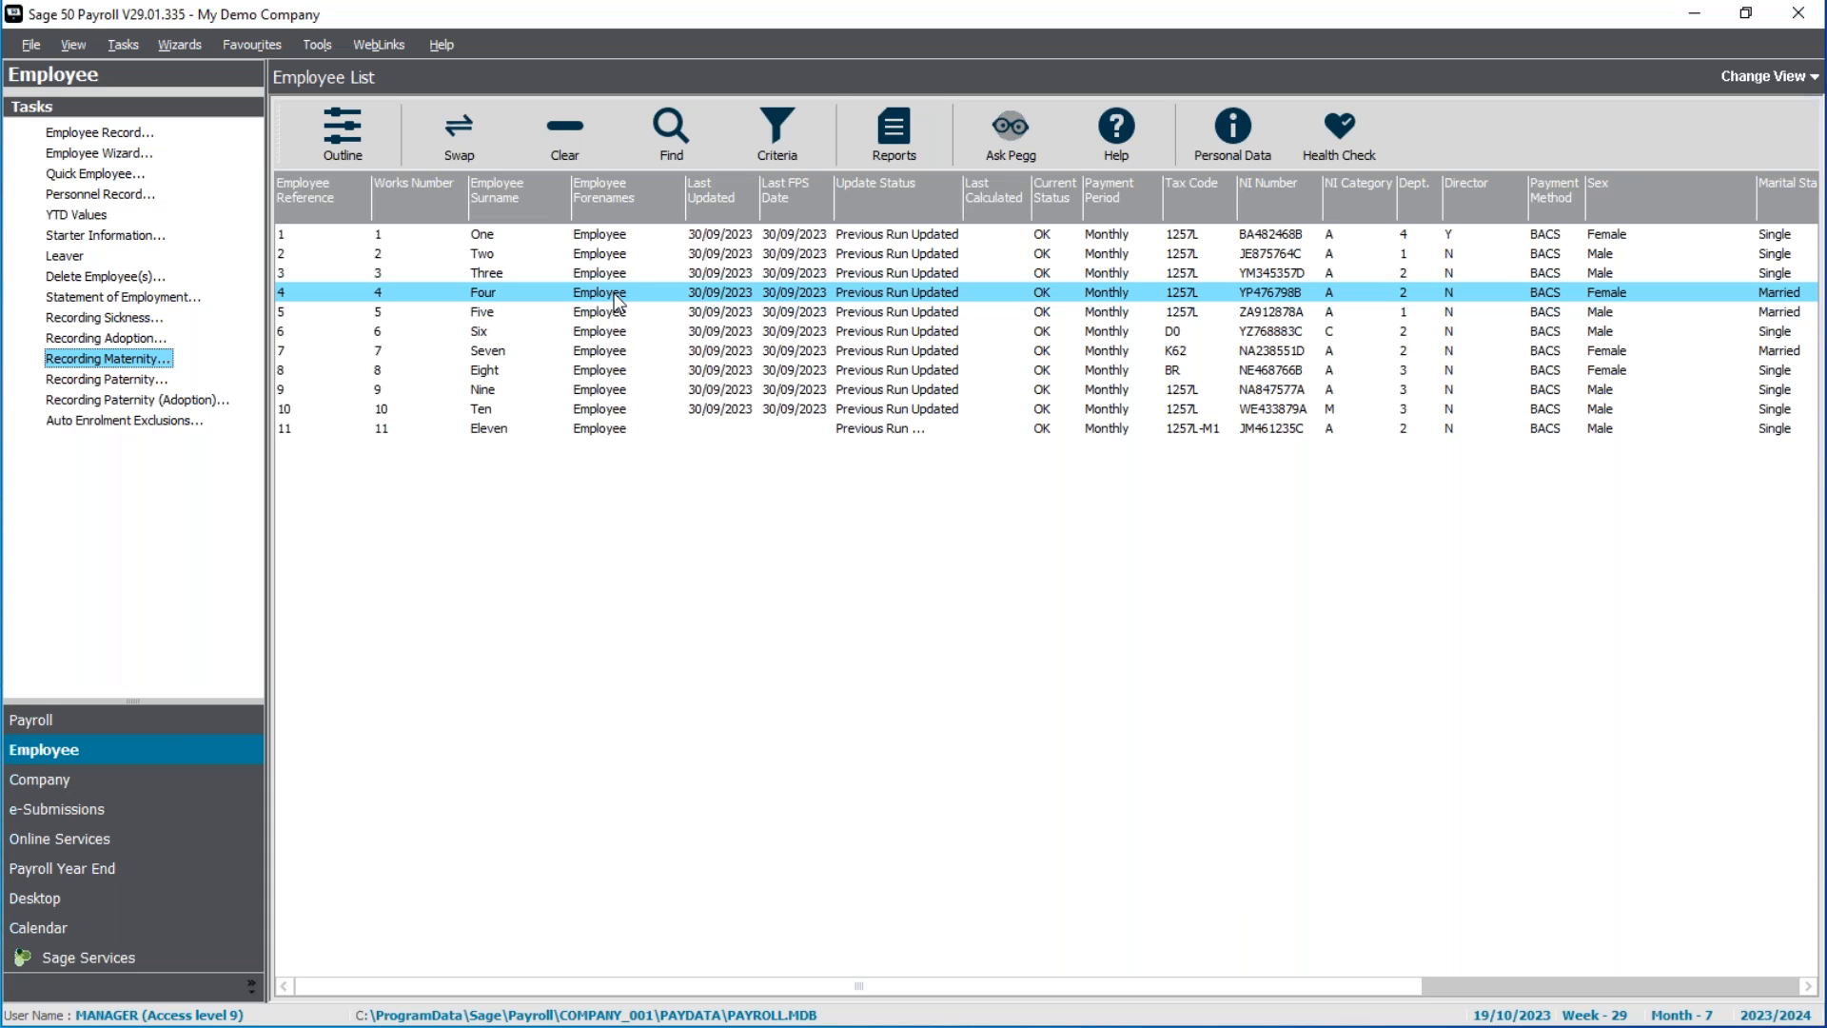
Set the employment status of the employee with reference 10 to On Hold, save the record, and close it
left_click(747, 468)
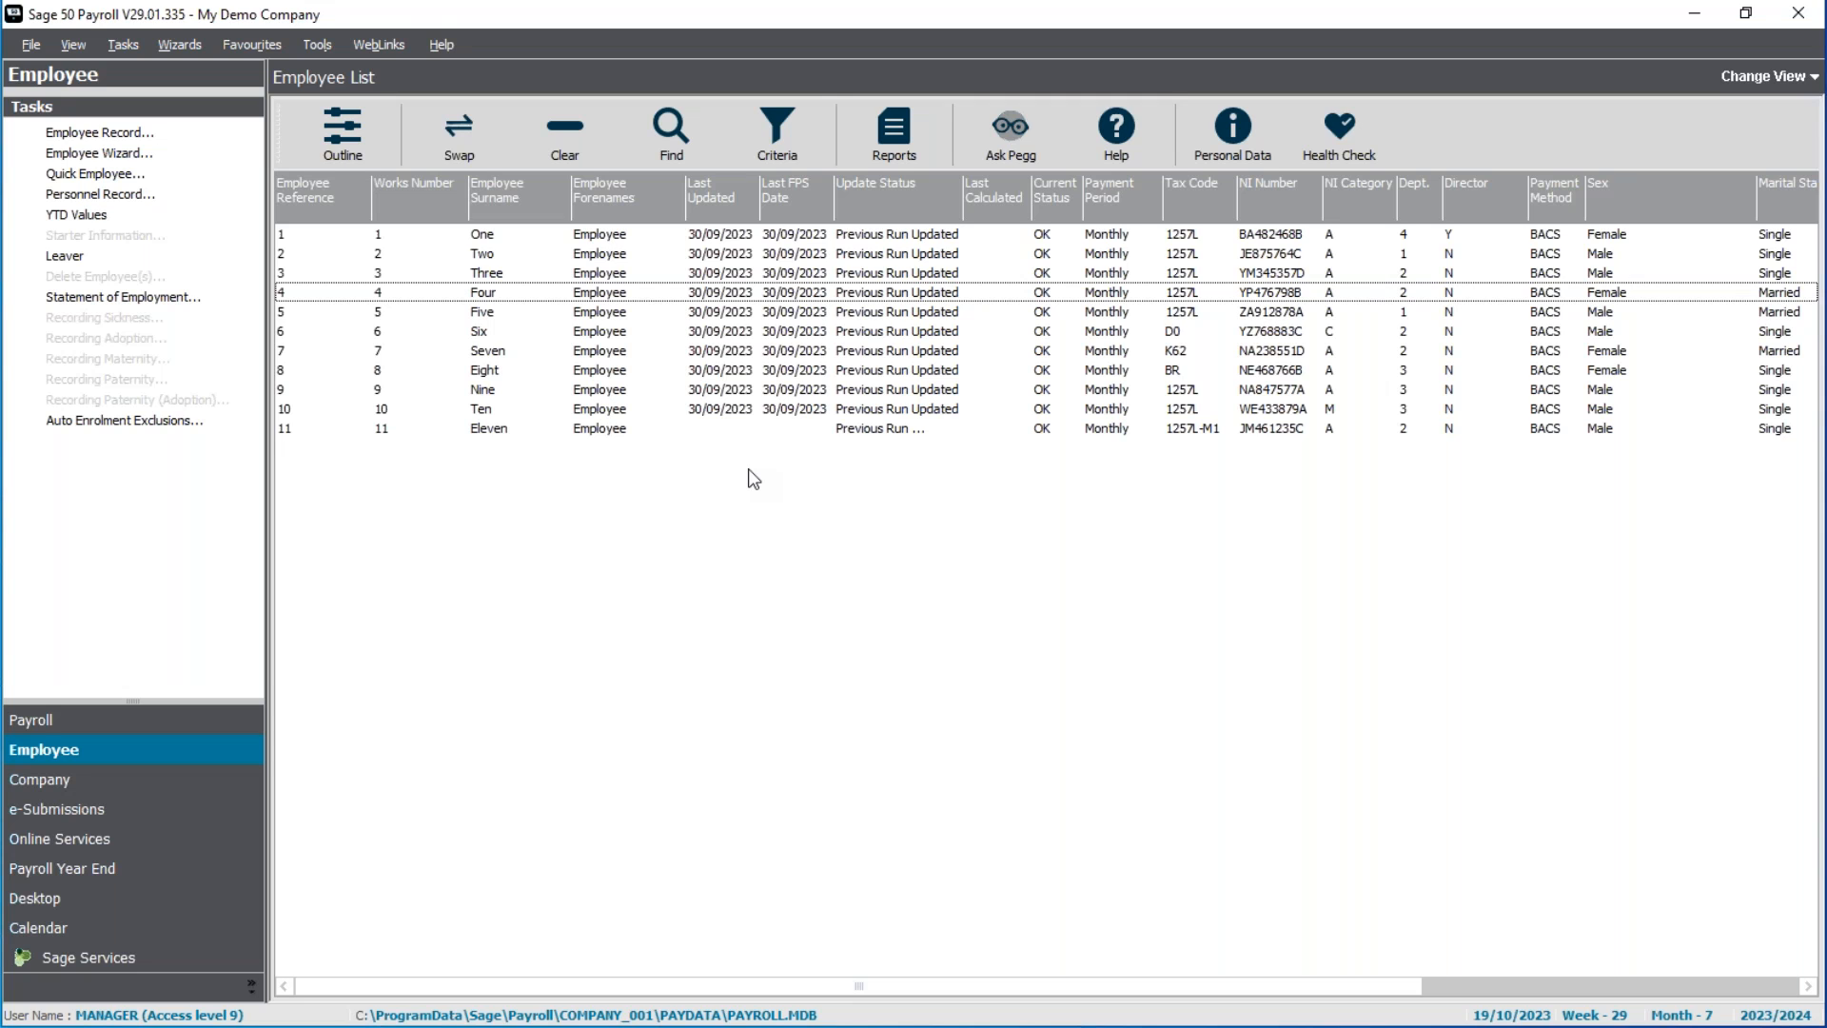
double_click(675, 409)
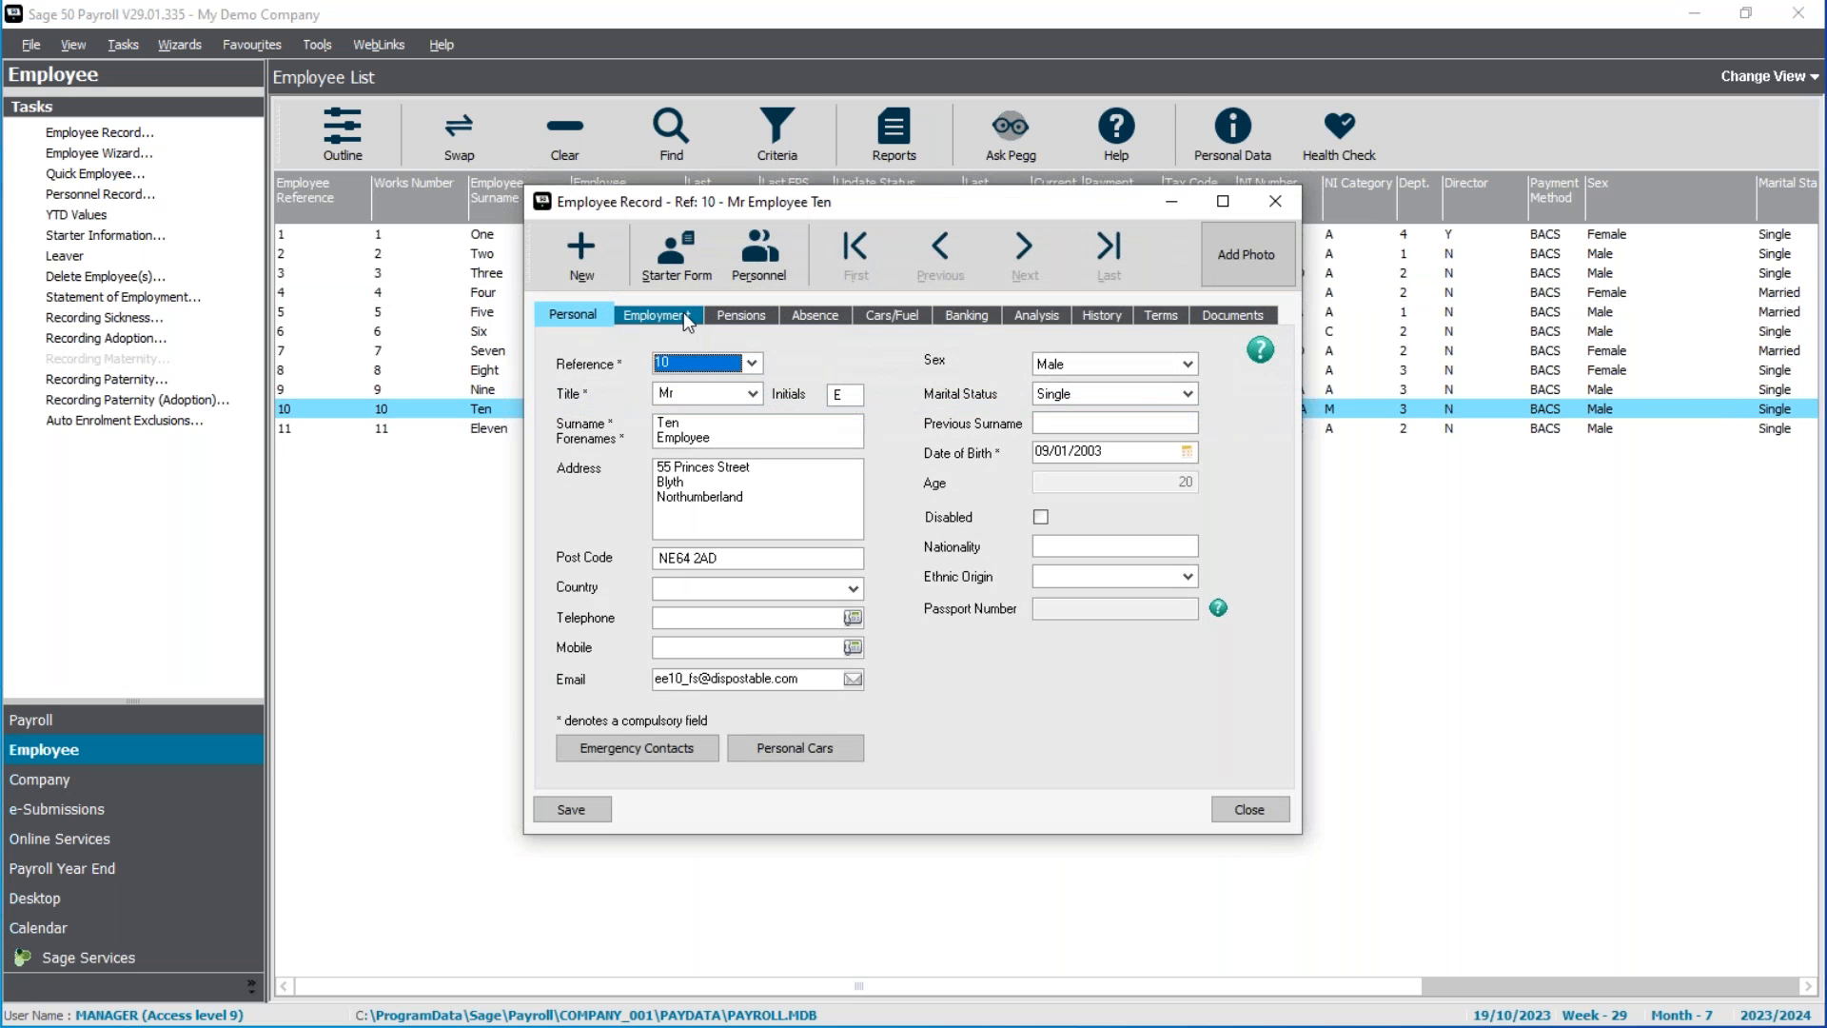
left_click(683, 314)
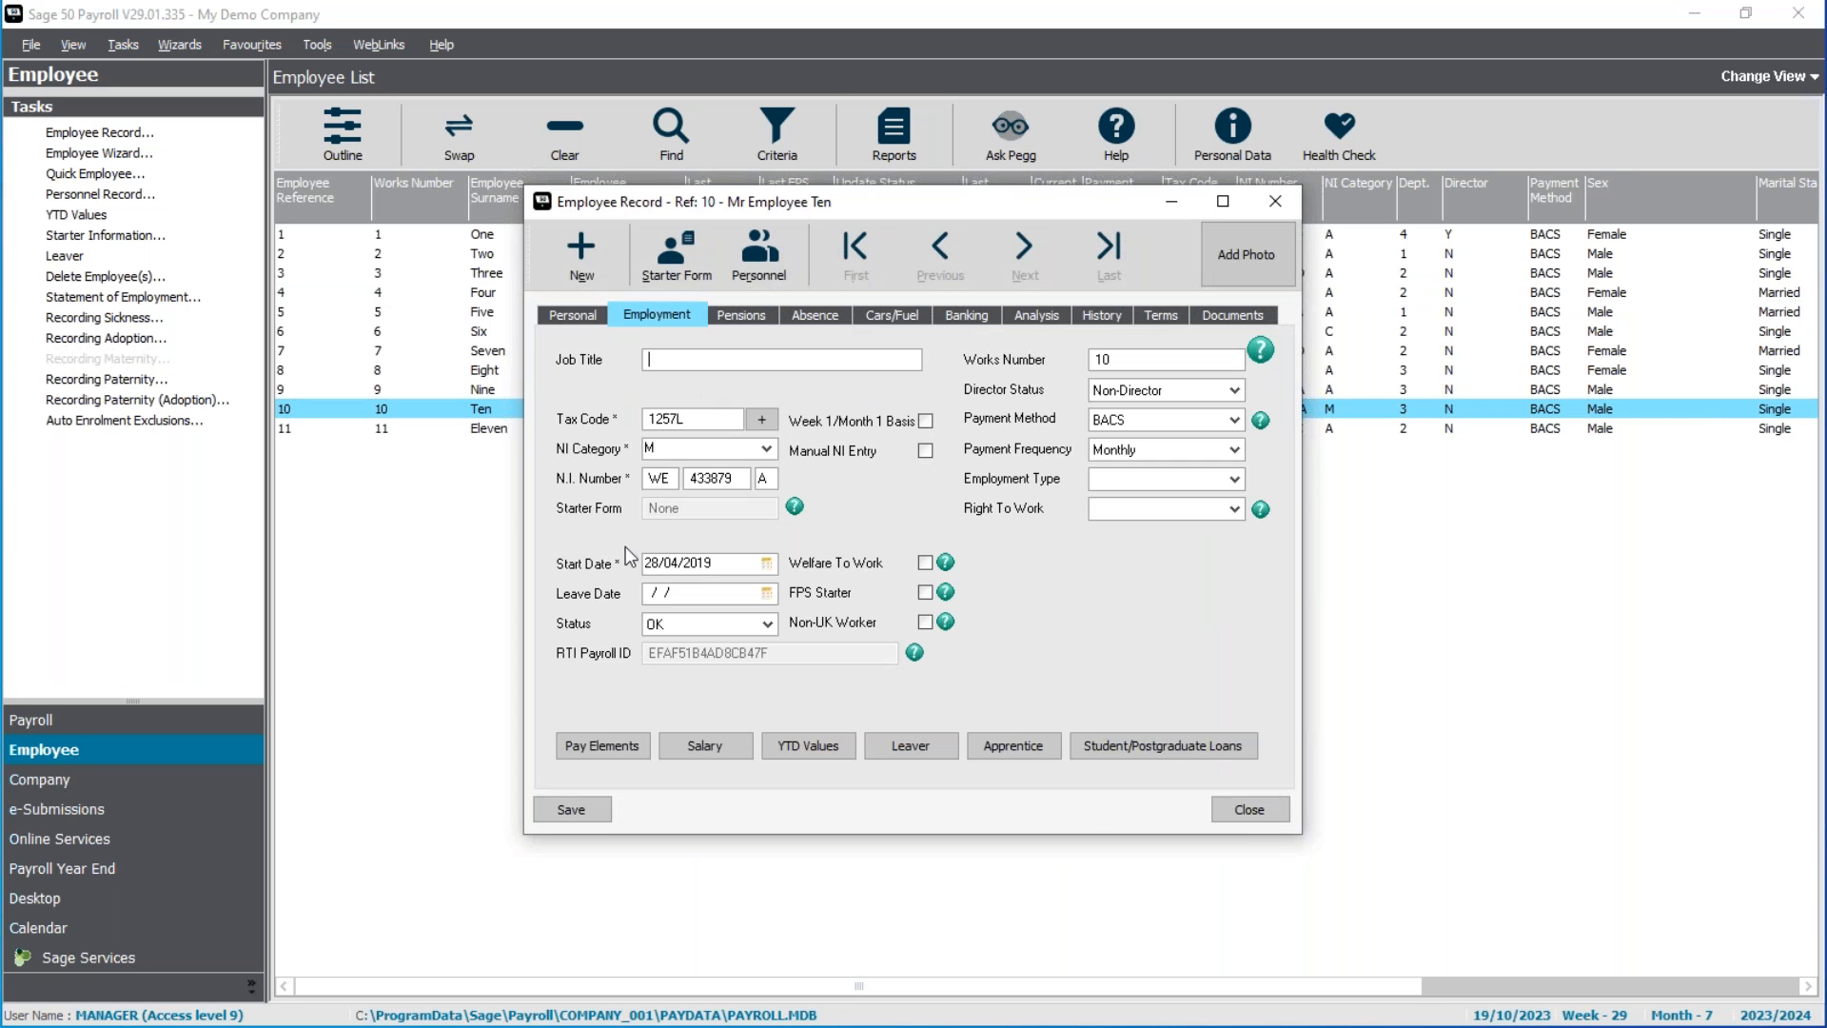
left_click(767, 624)
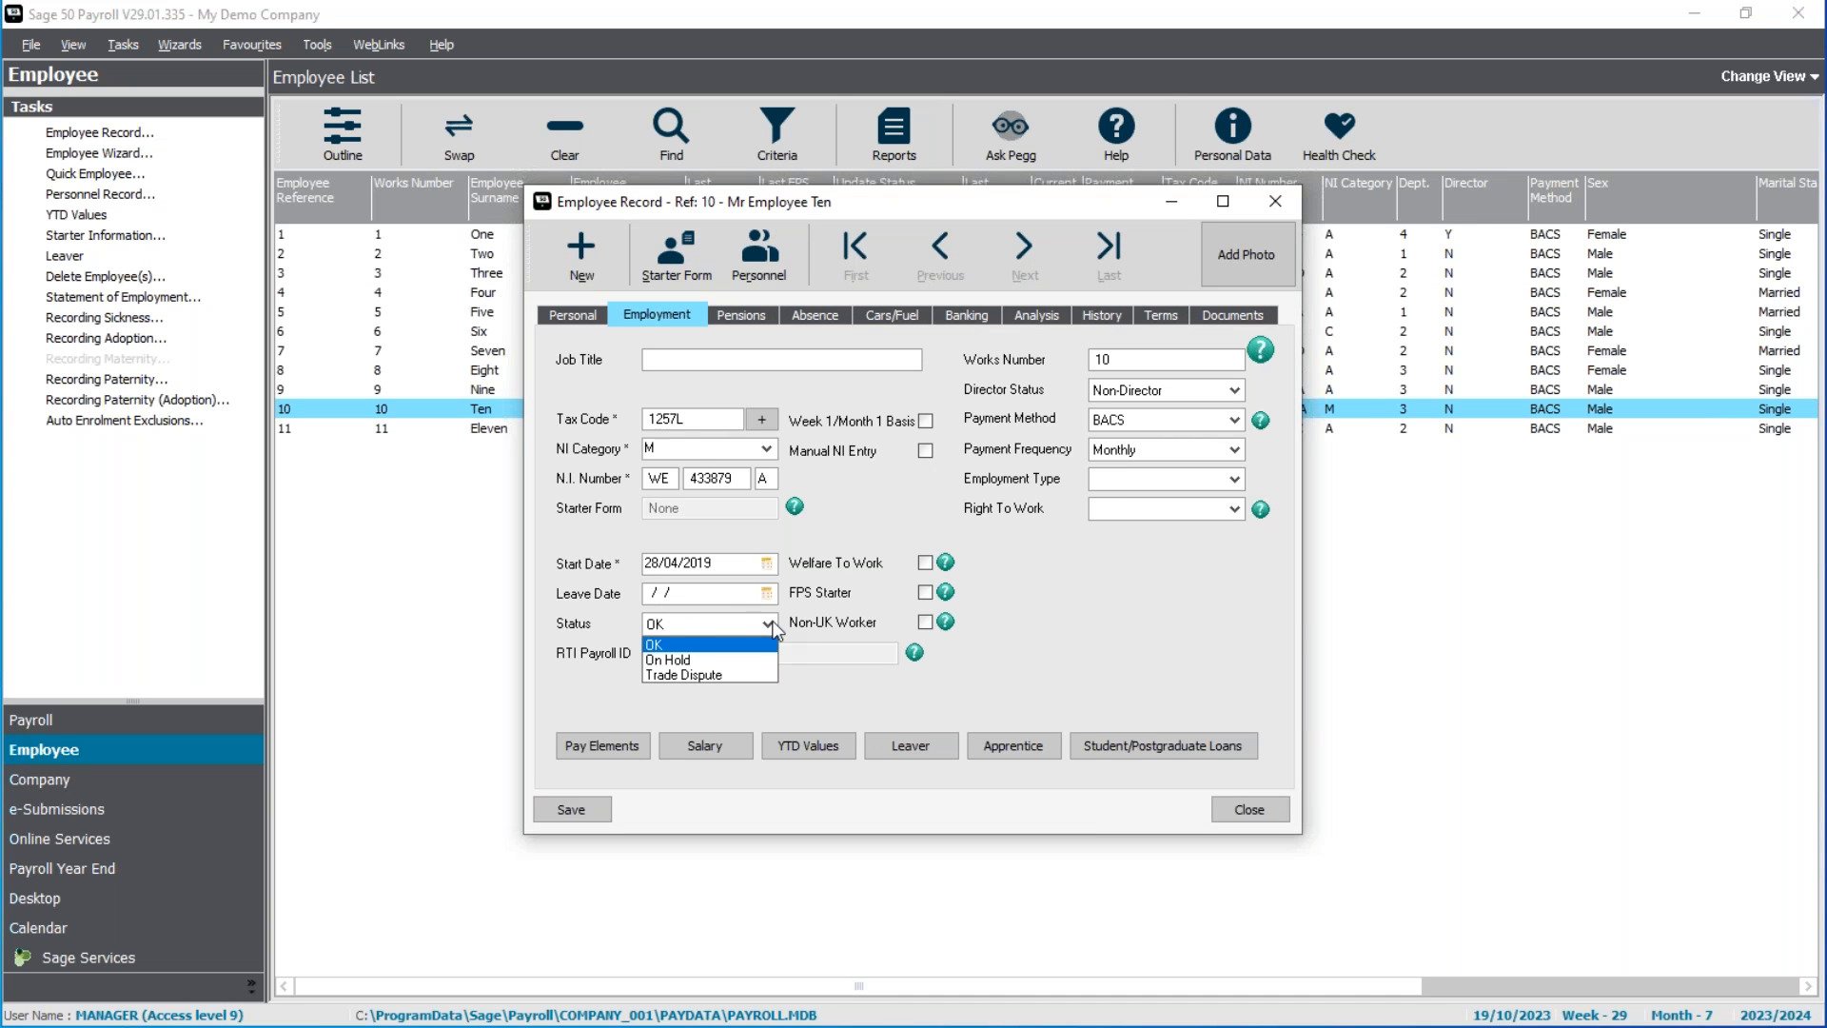
left_click(706, 661)
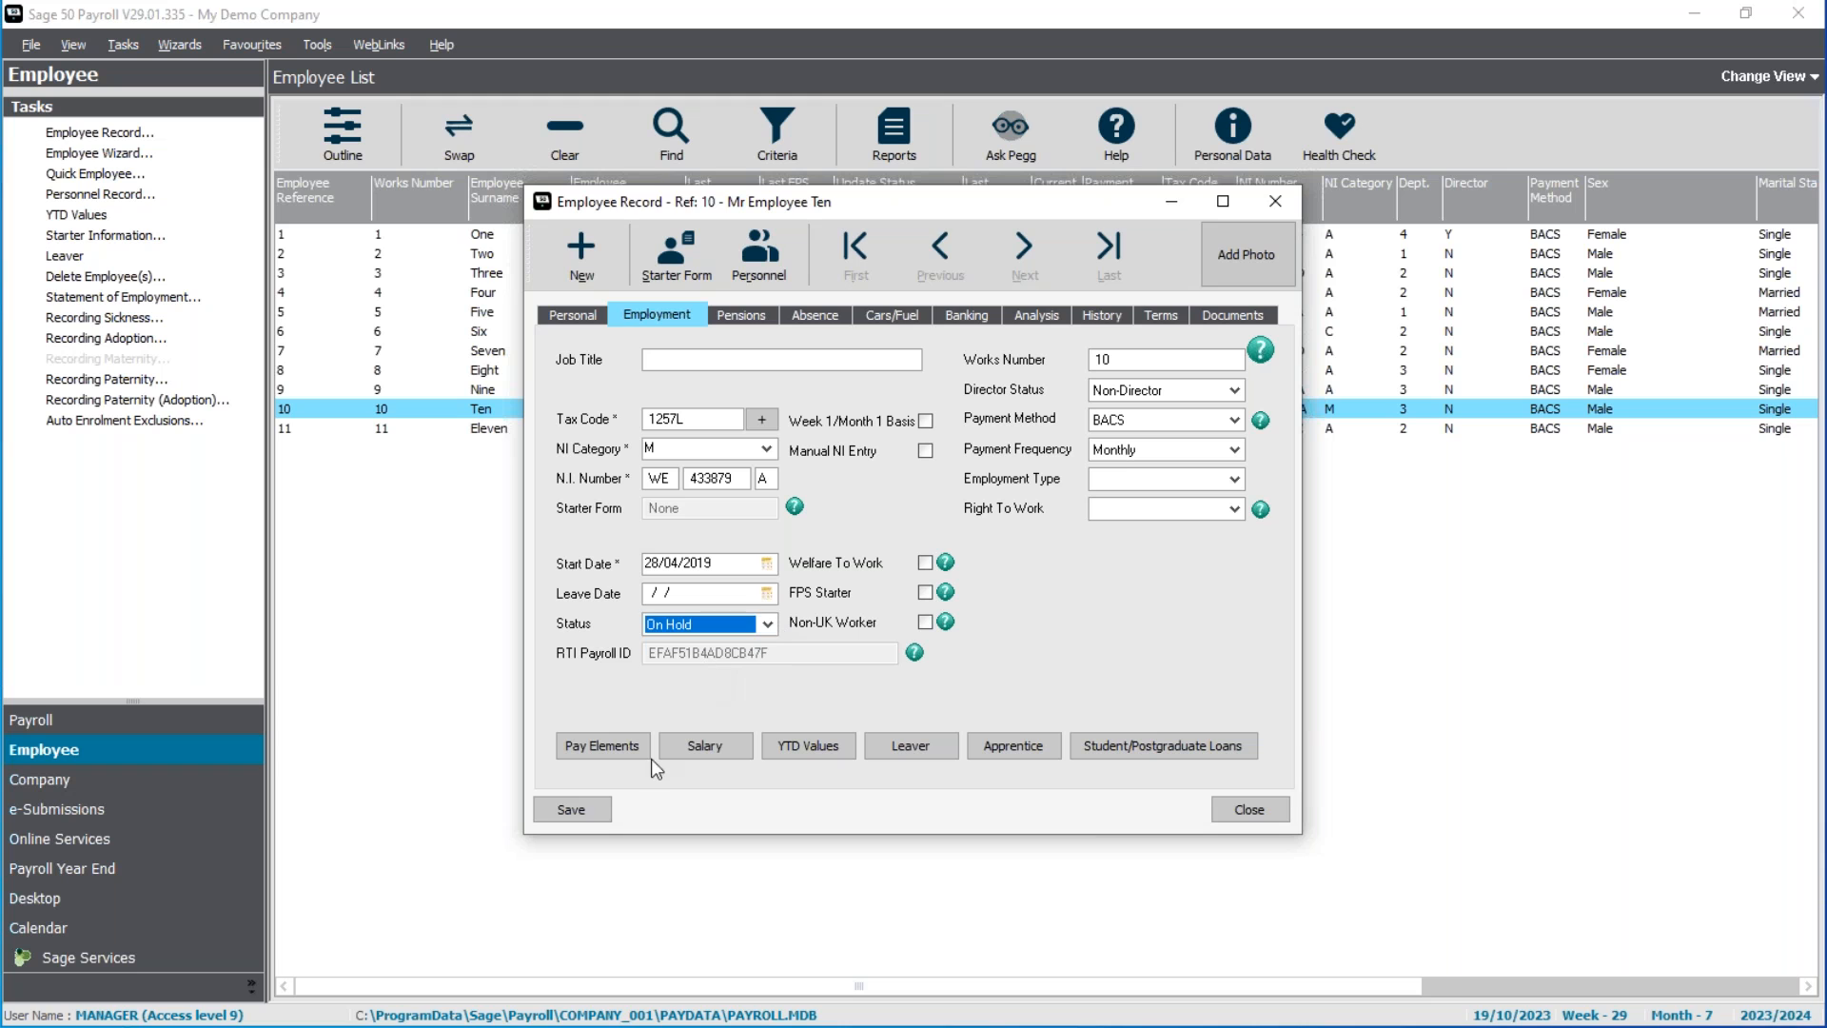
left_click(573, 810)
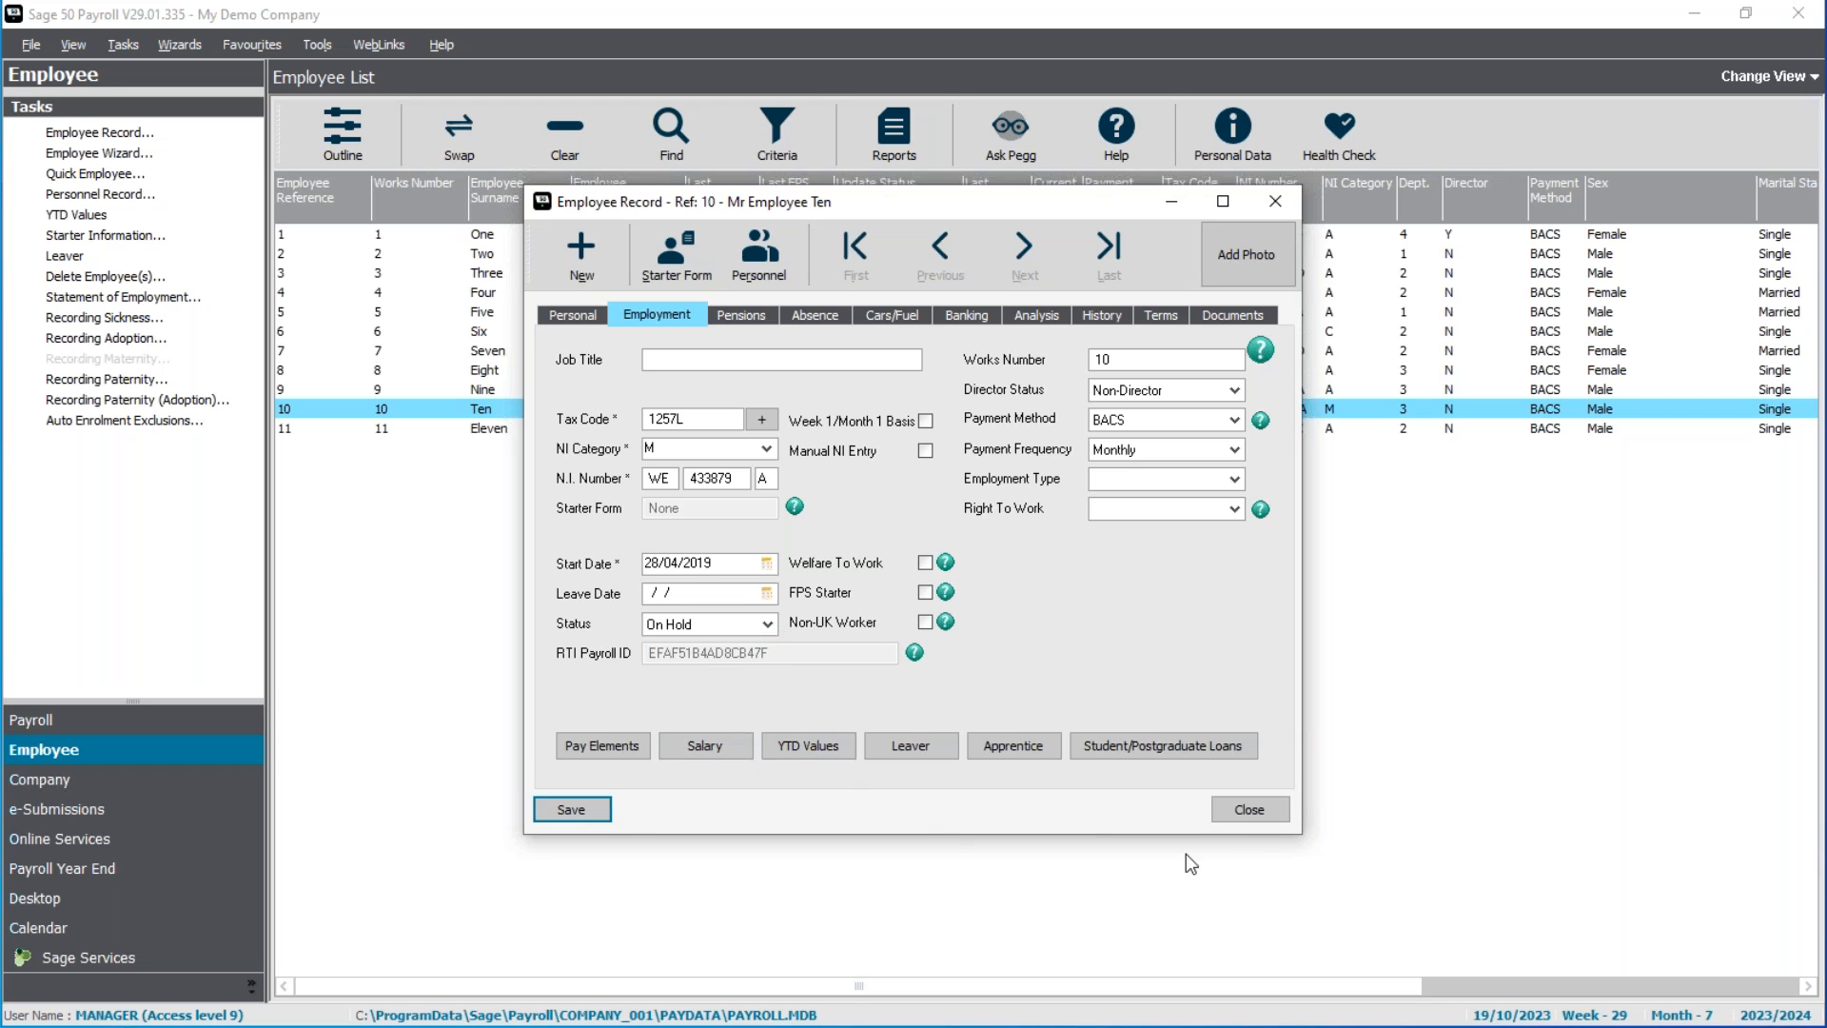
left_click(1246, 814)
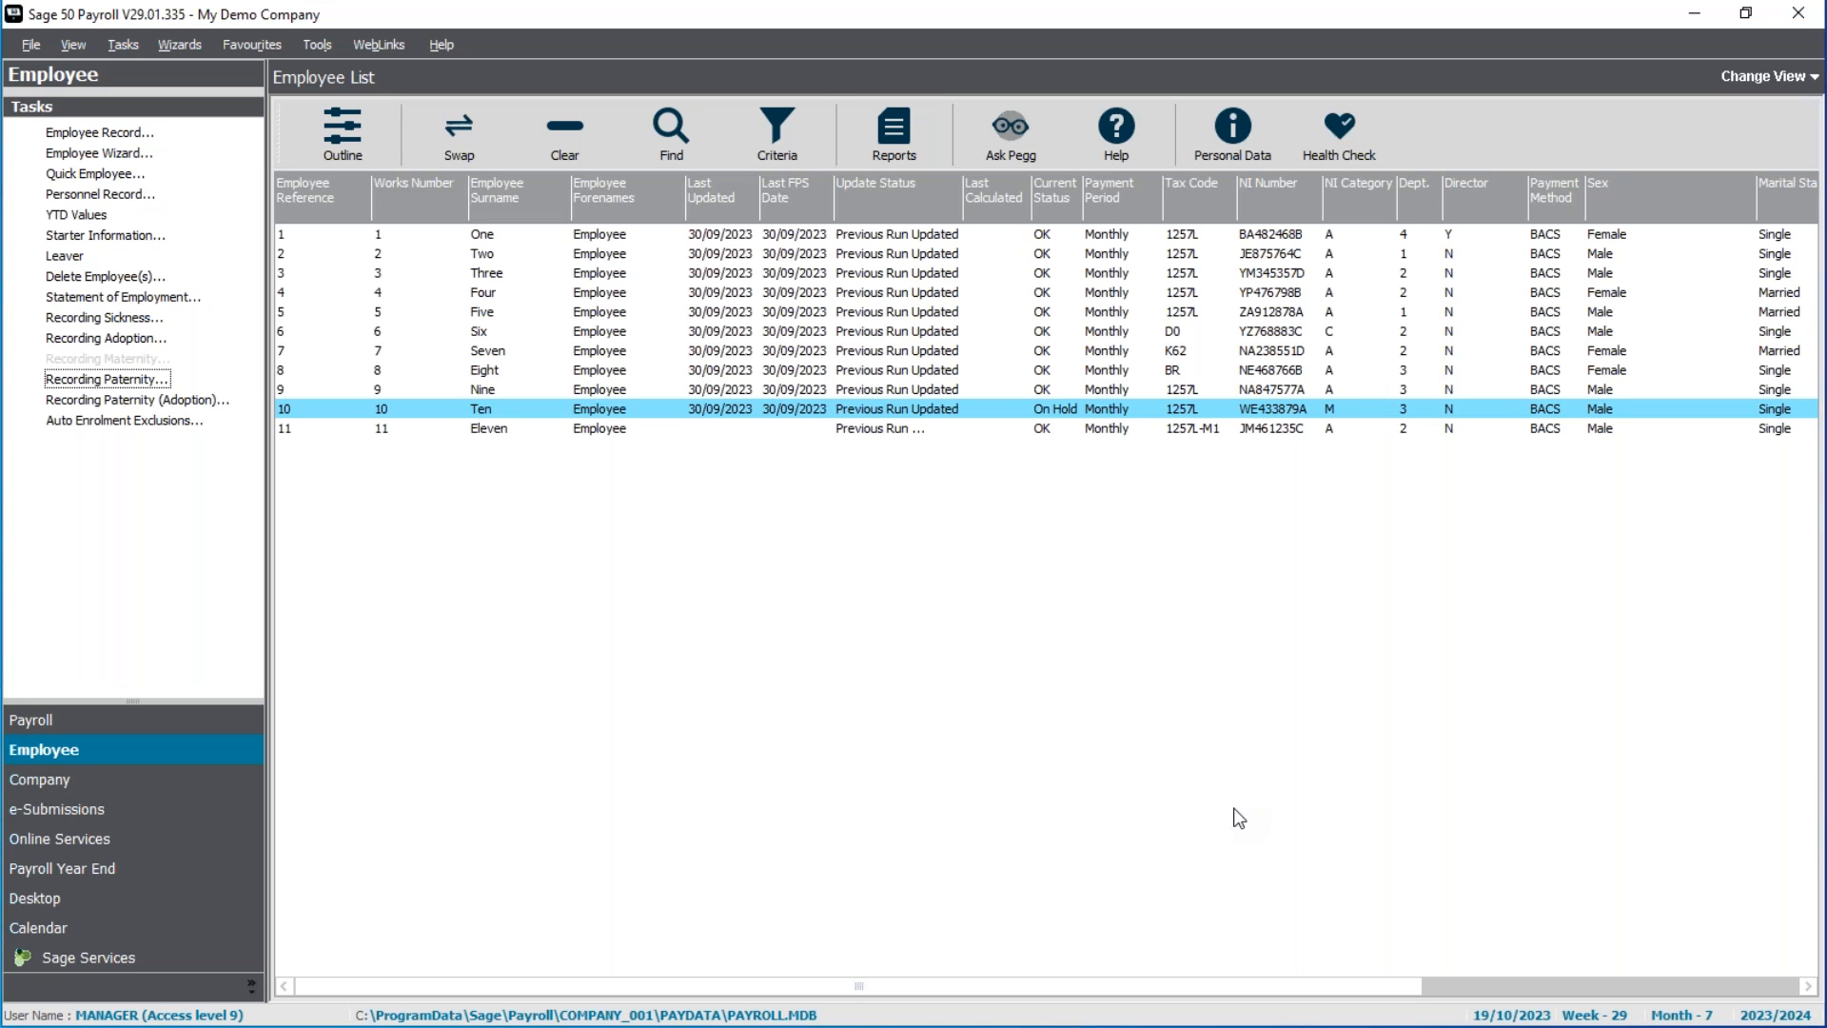
left_click(764, 516)
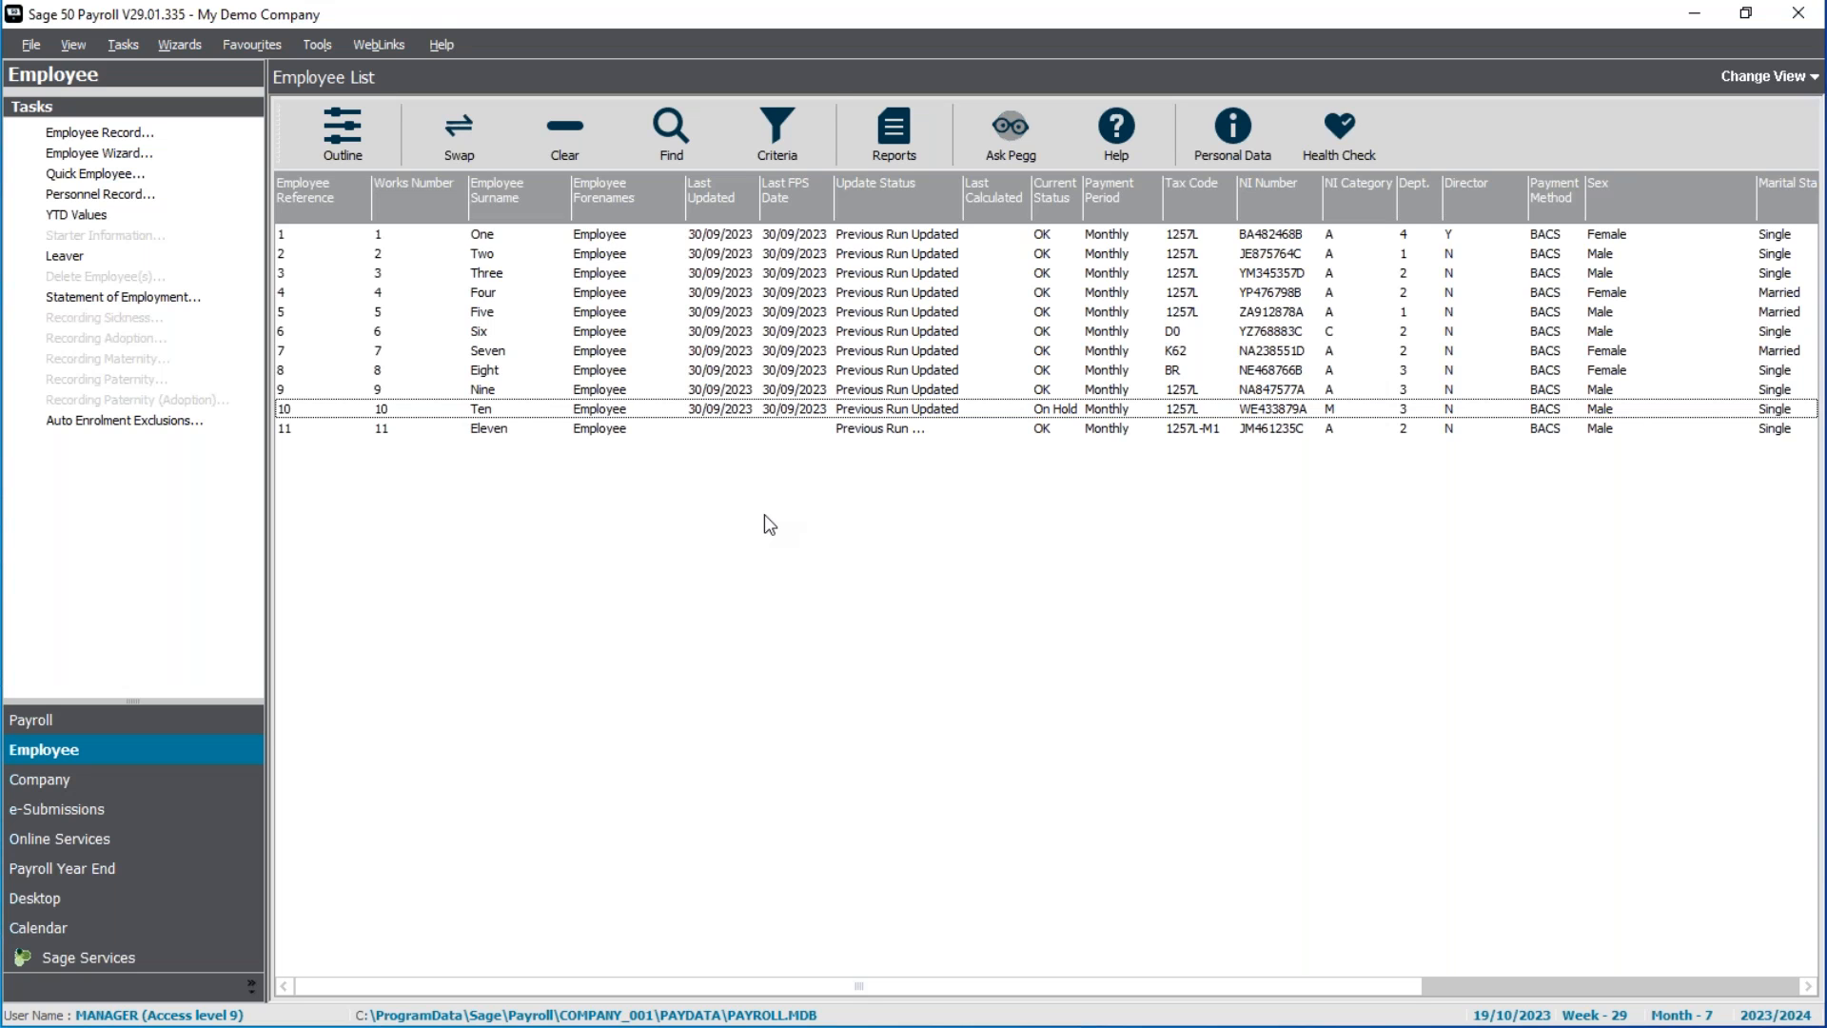
Open the IR Secure Mailbox from e-Submissions to view the HMRC mailbox
left_click(96, 816)
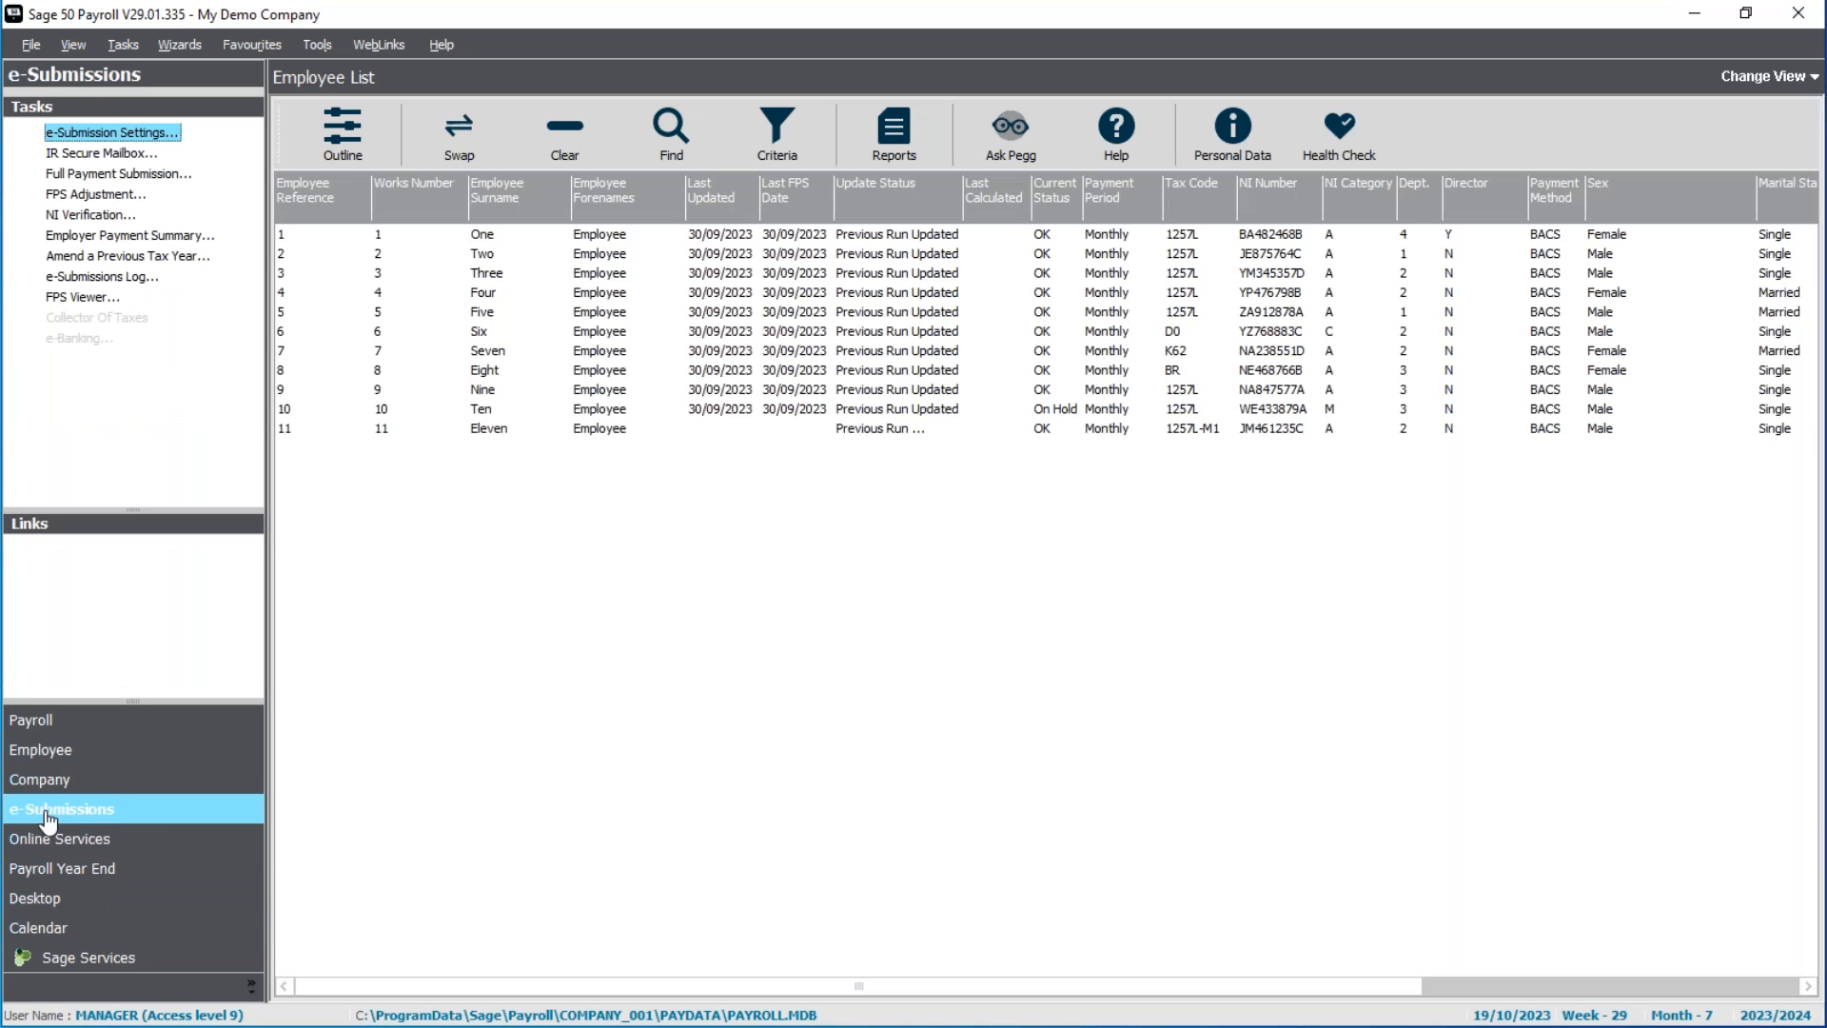
left_click(122, 159)
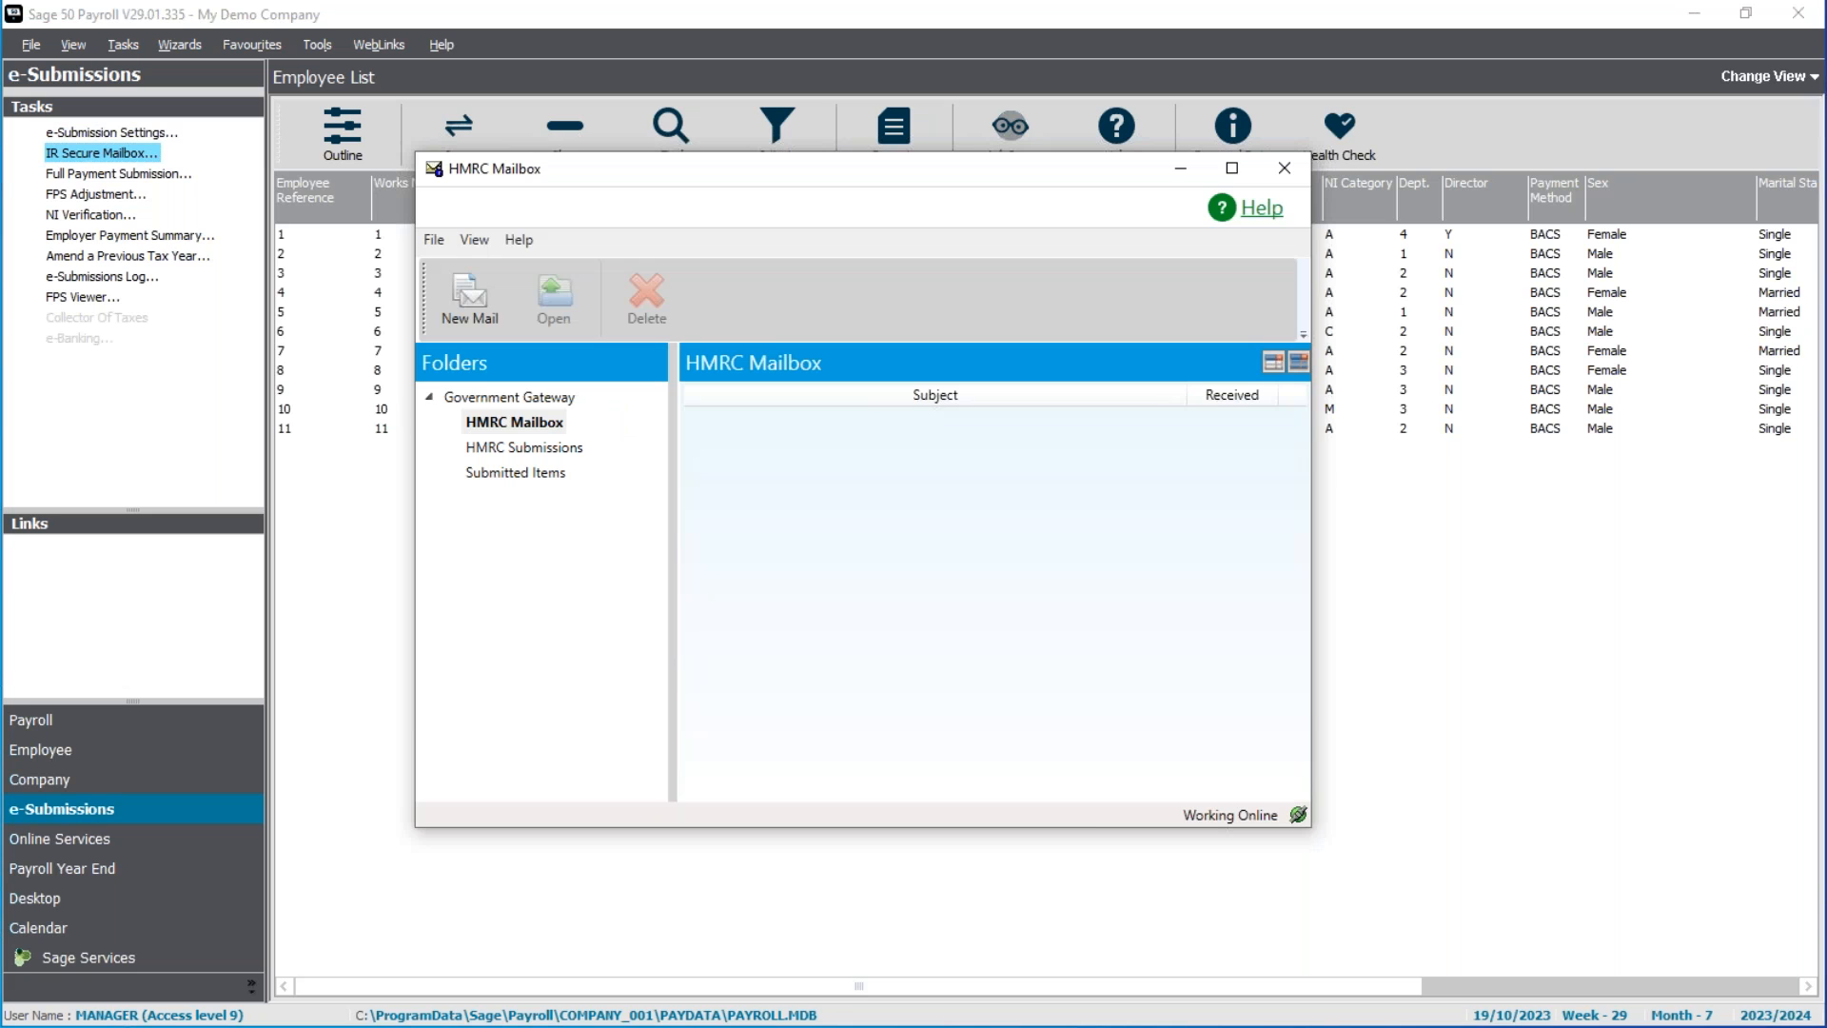
Check for new mail in the HMRC Mailbox and close the mailbox
left_click(482, 289)
left_click(1300, 167)
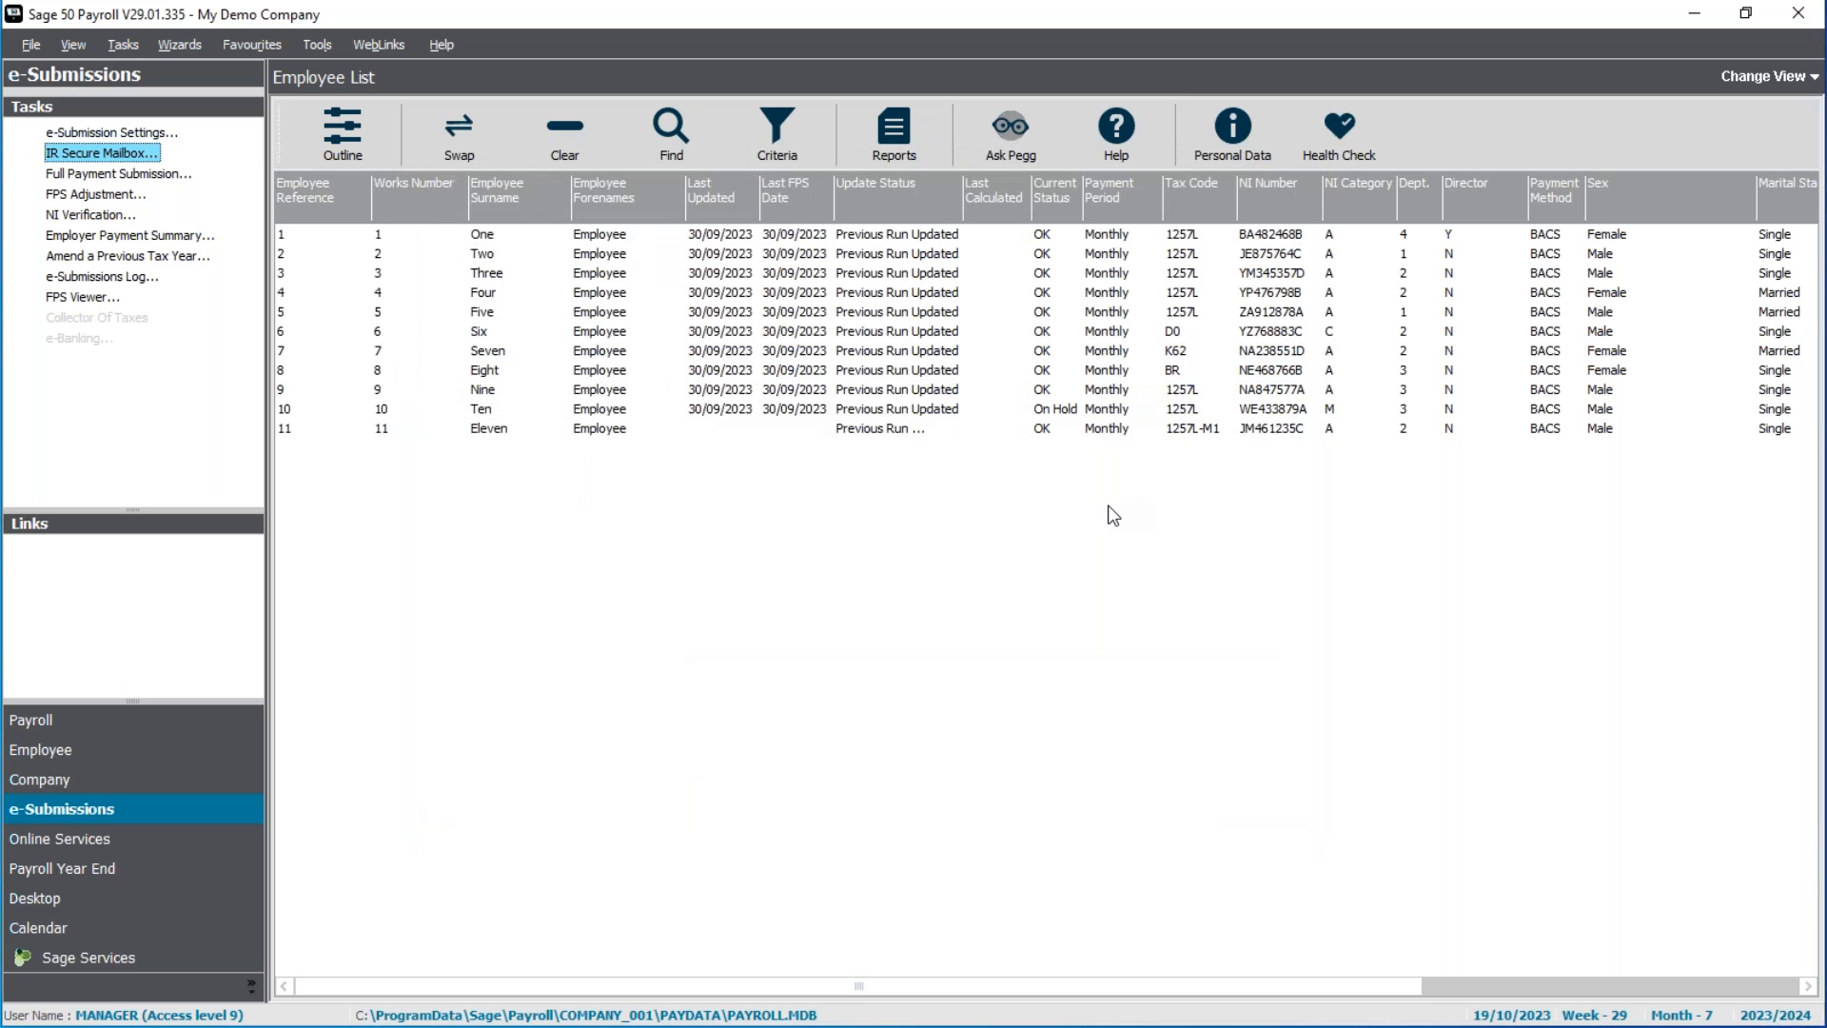
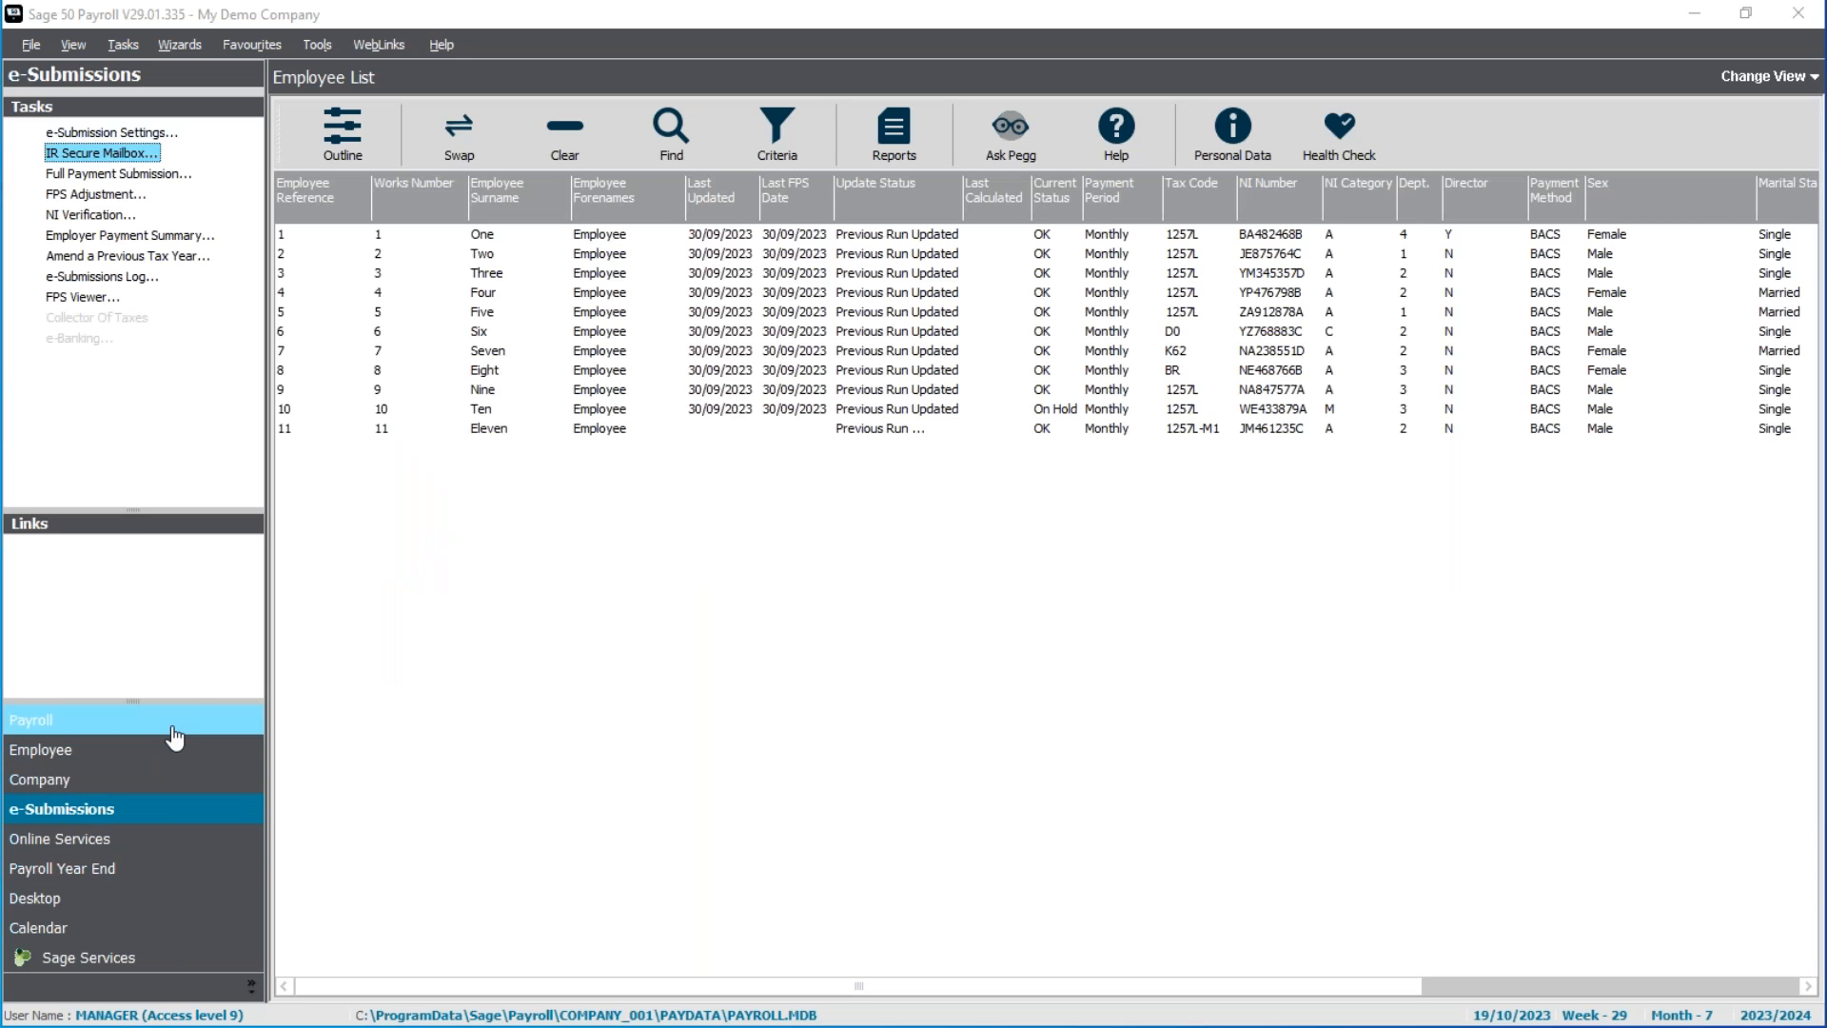
Bring up the Payroll tasks in the Payroll Process view and enlarge the employee list to show every employee
left_click(68, 724)
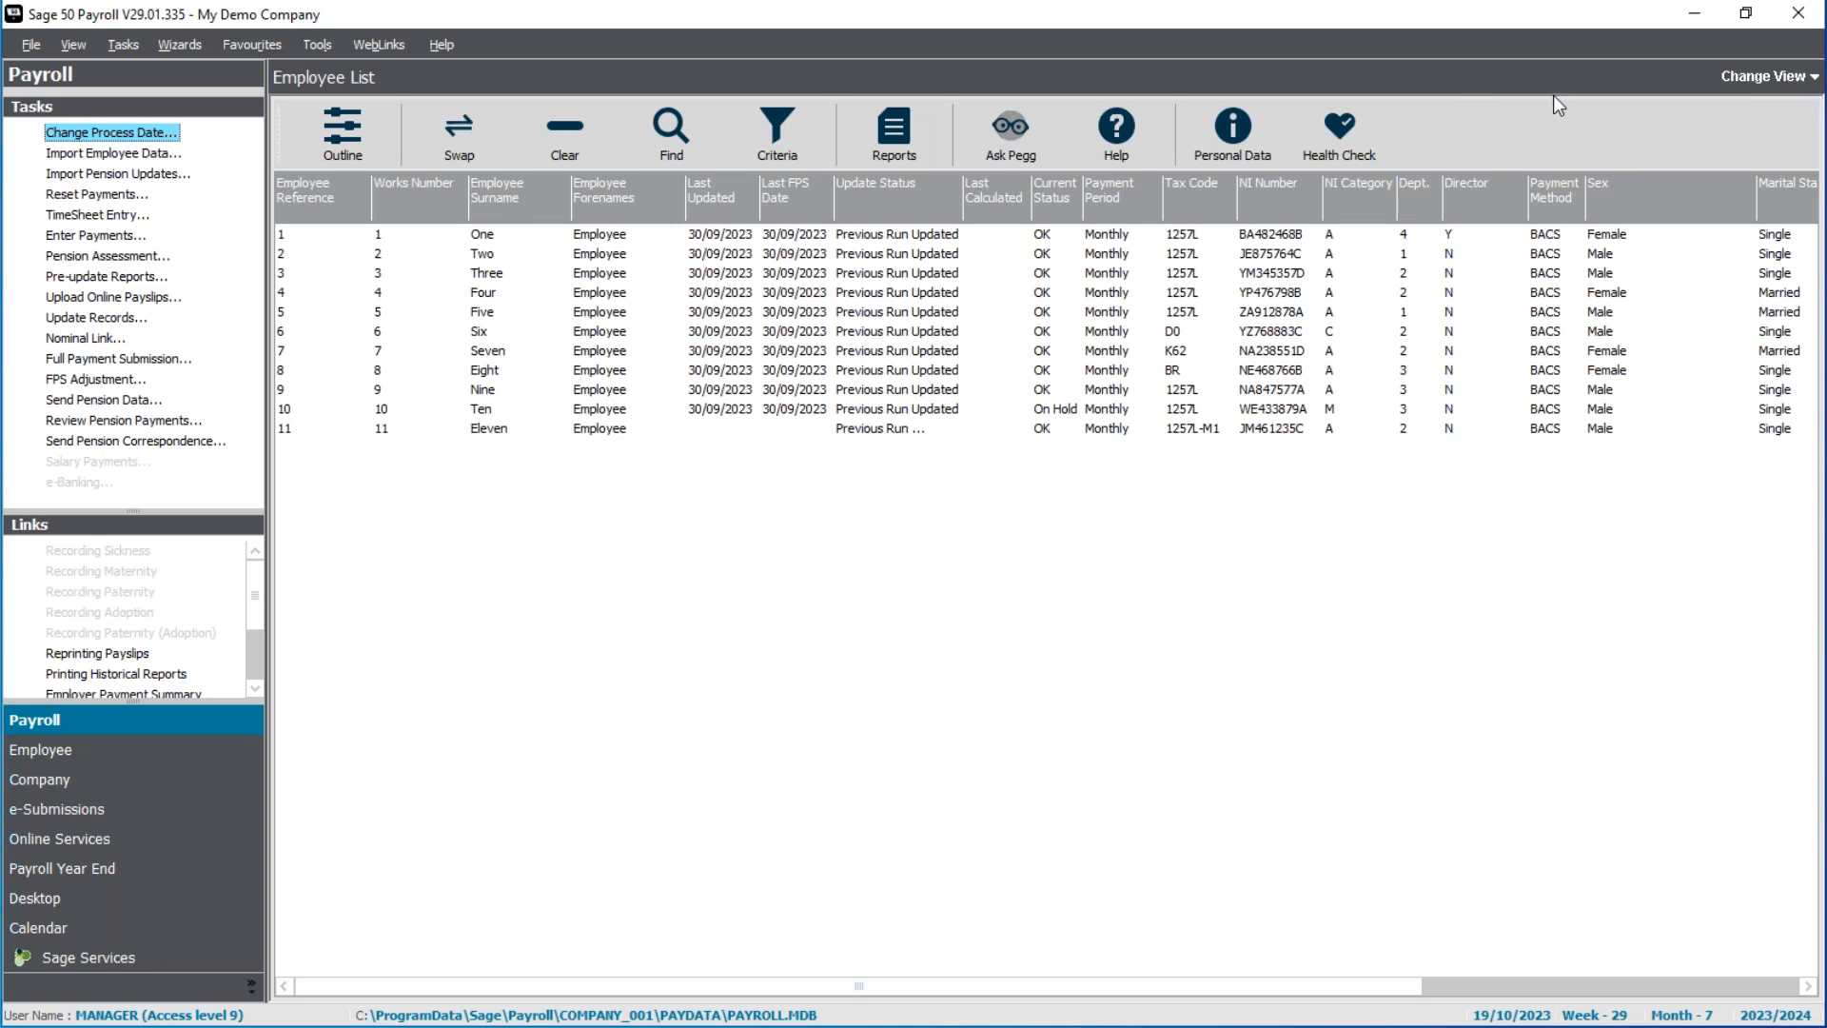
left_click(1758, 78)
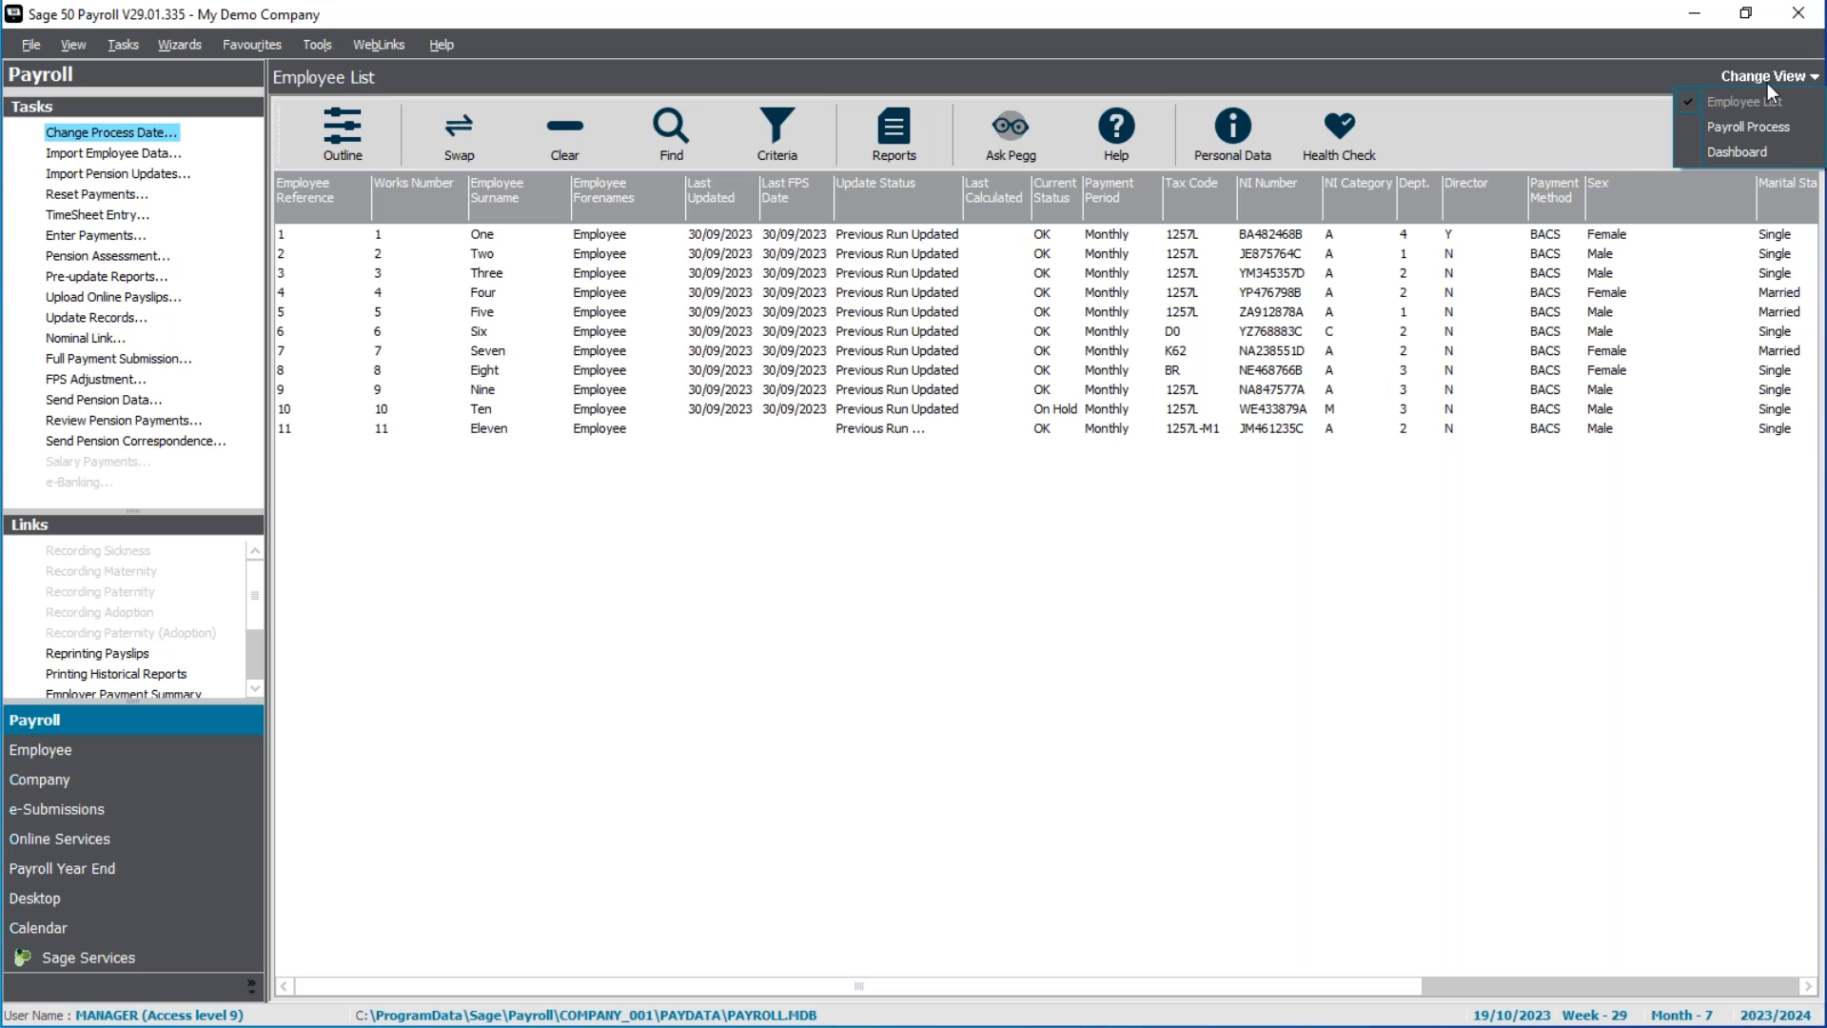
left_click(1787, 128)
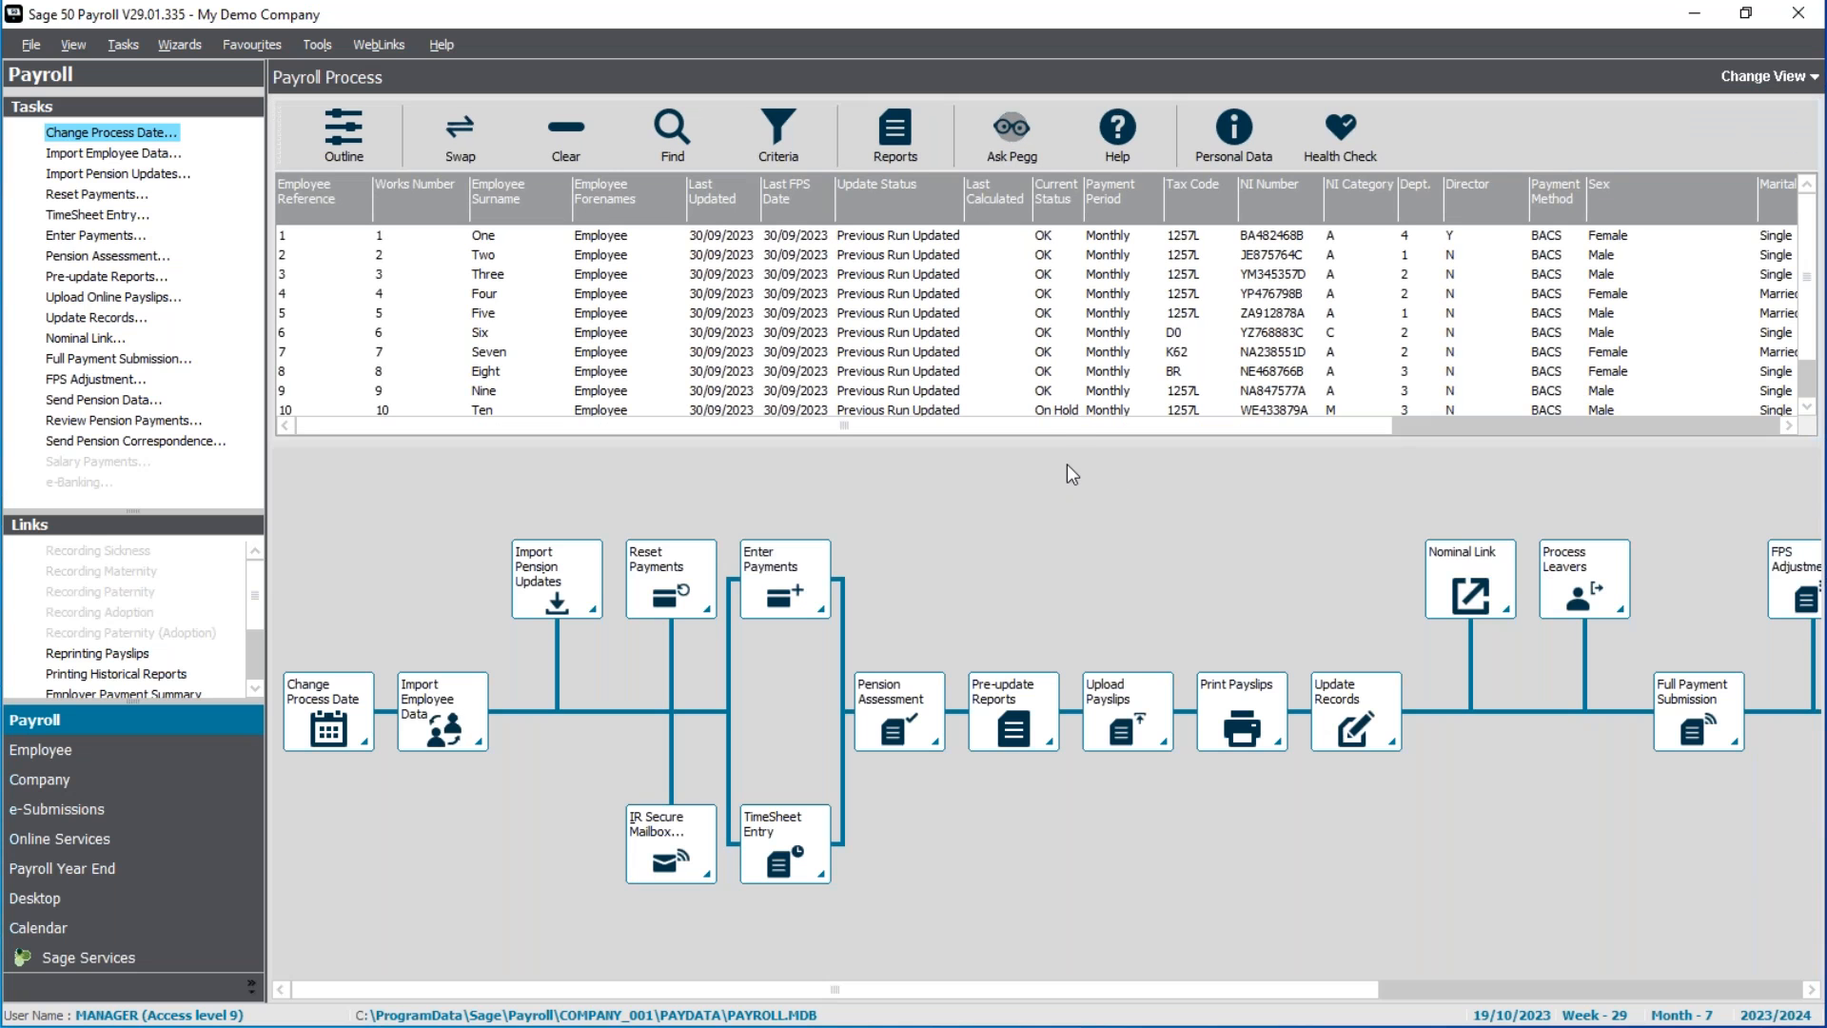
left_click_drag(1035, 514, 1037, 515)
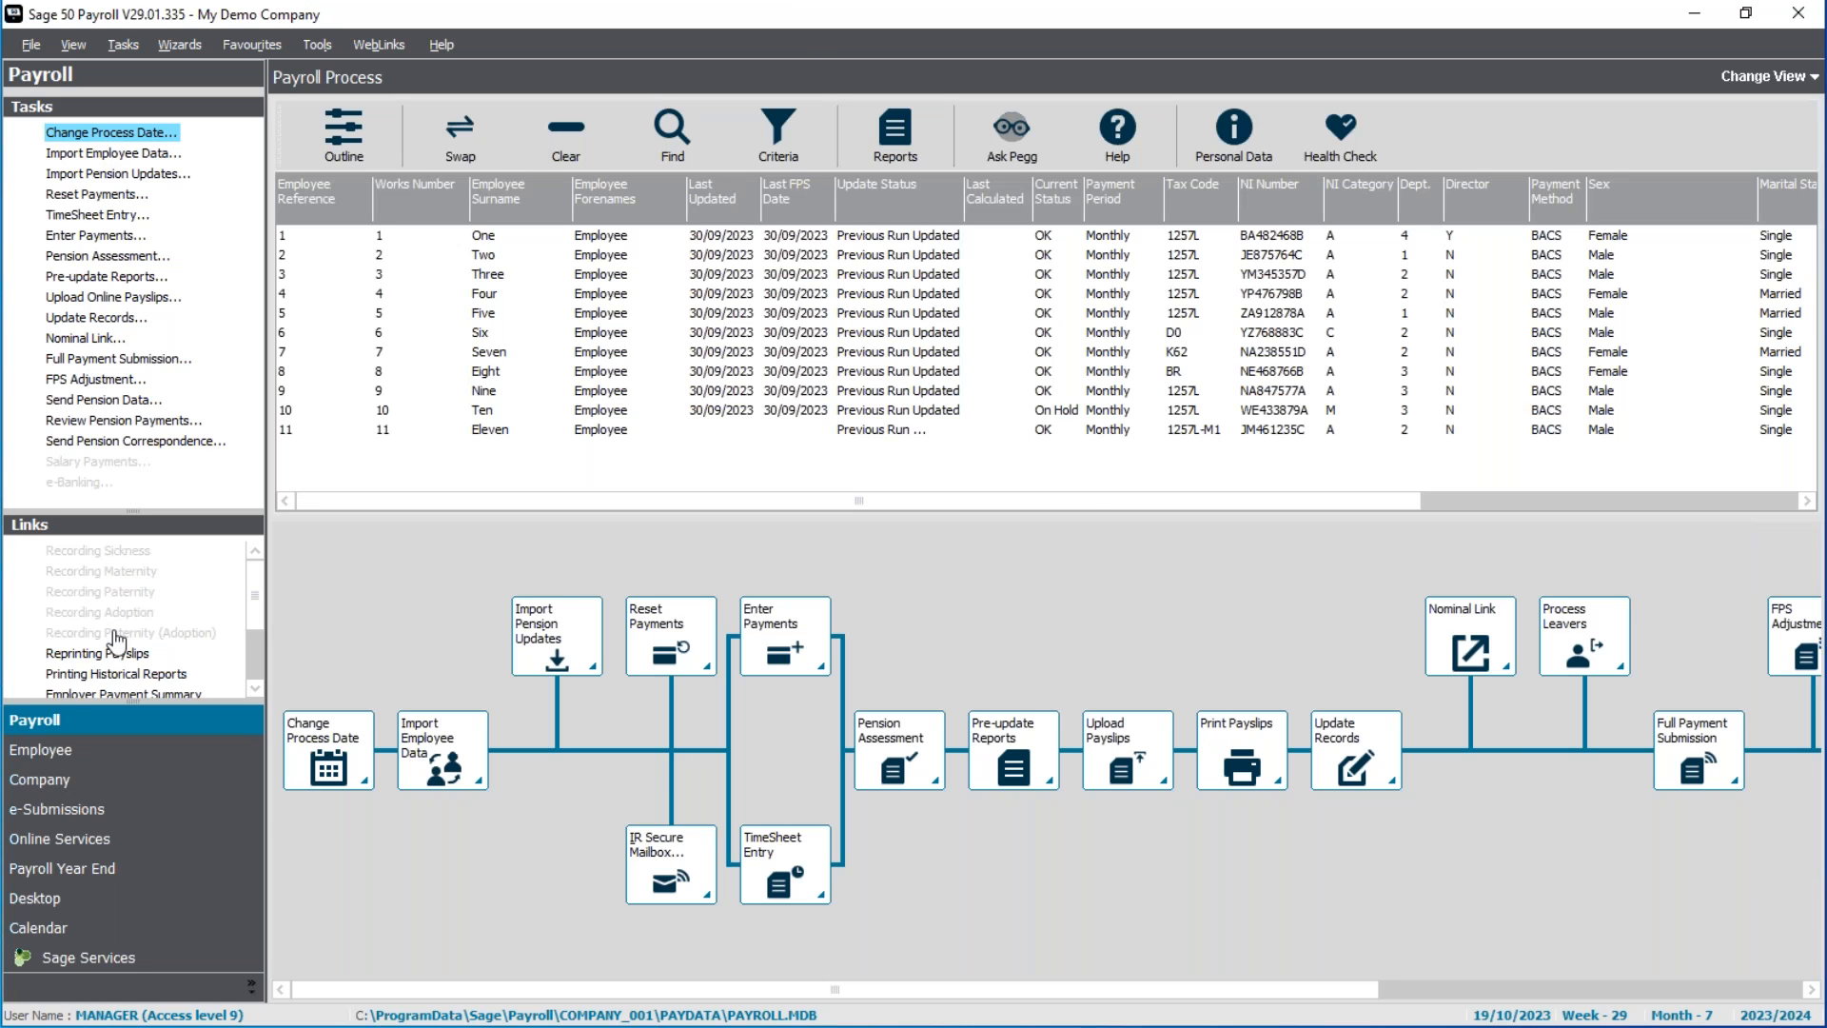
Change the payroll process date to 31/10/2023
left_click(320, 752)
left_click(1035, 459)
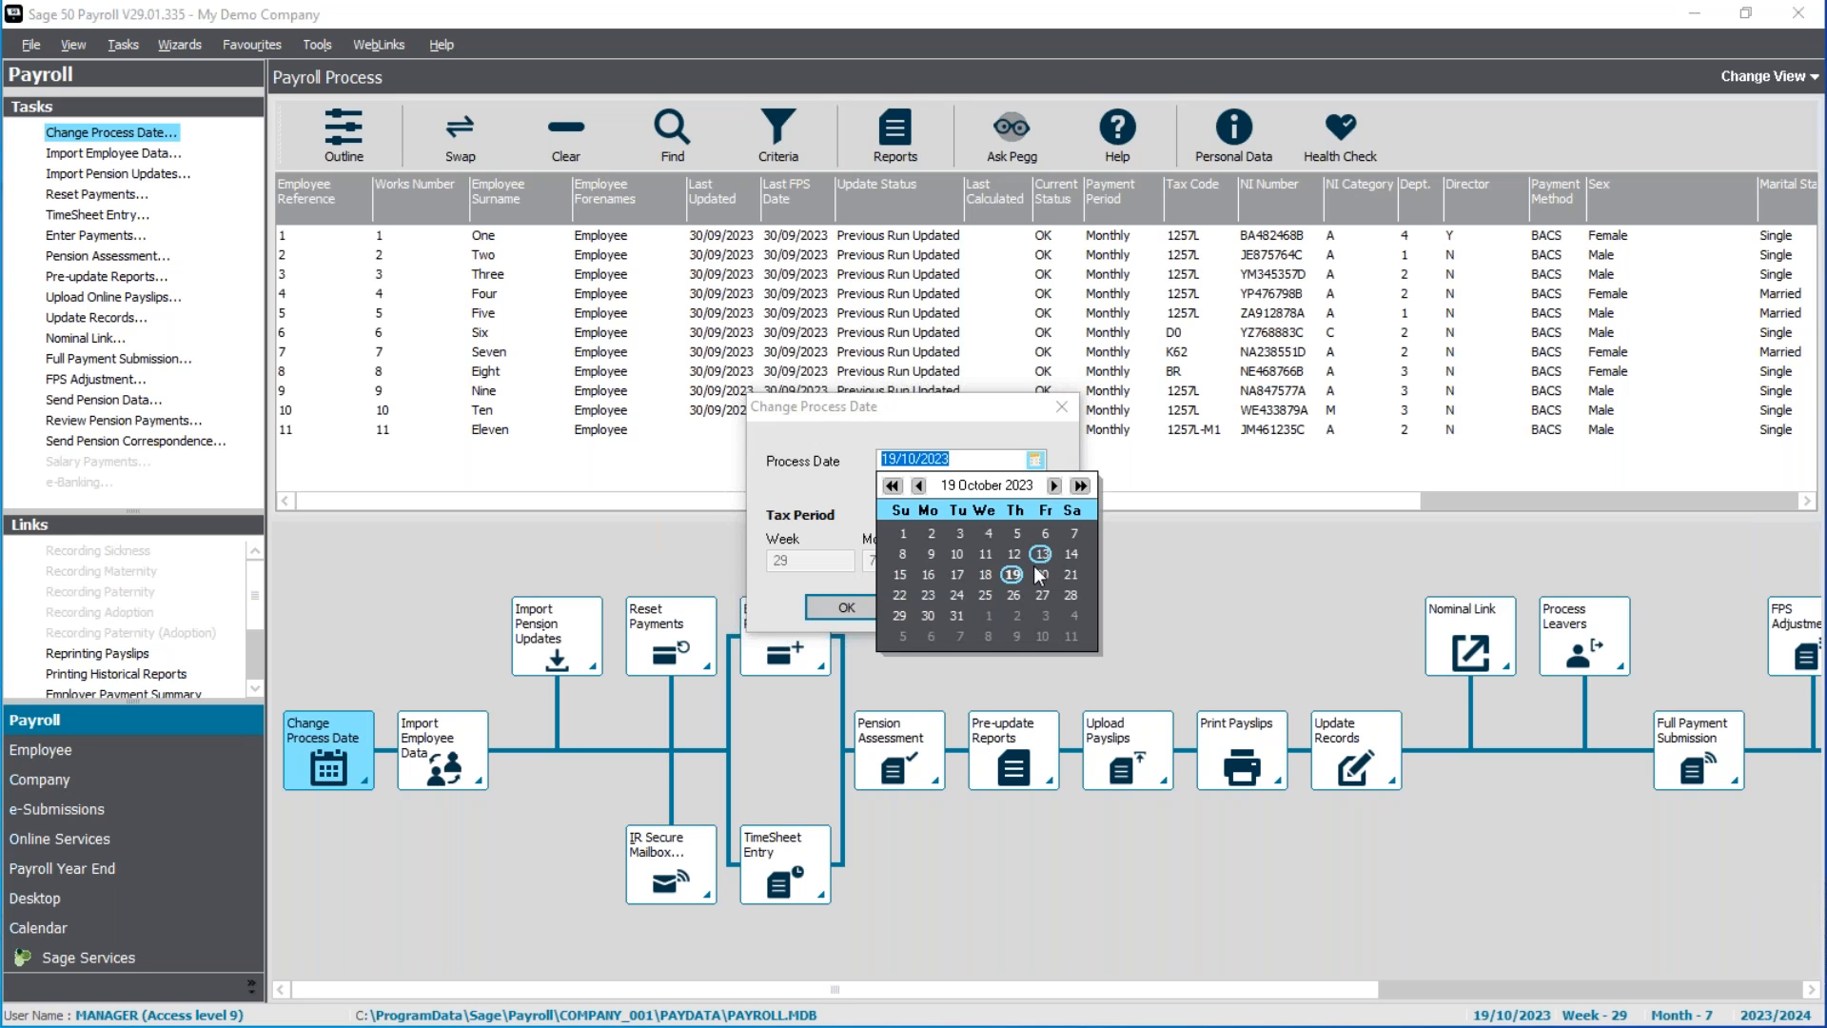
left_click(954, 615)
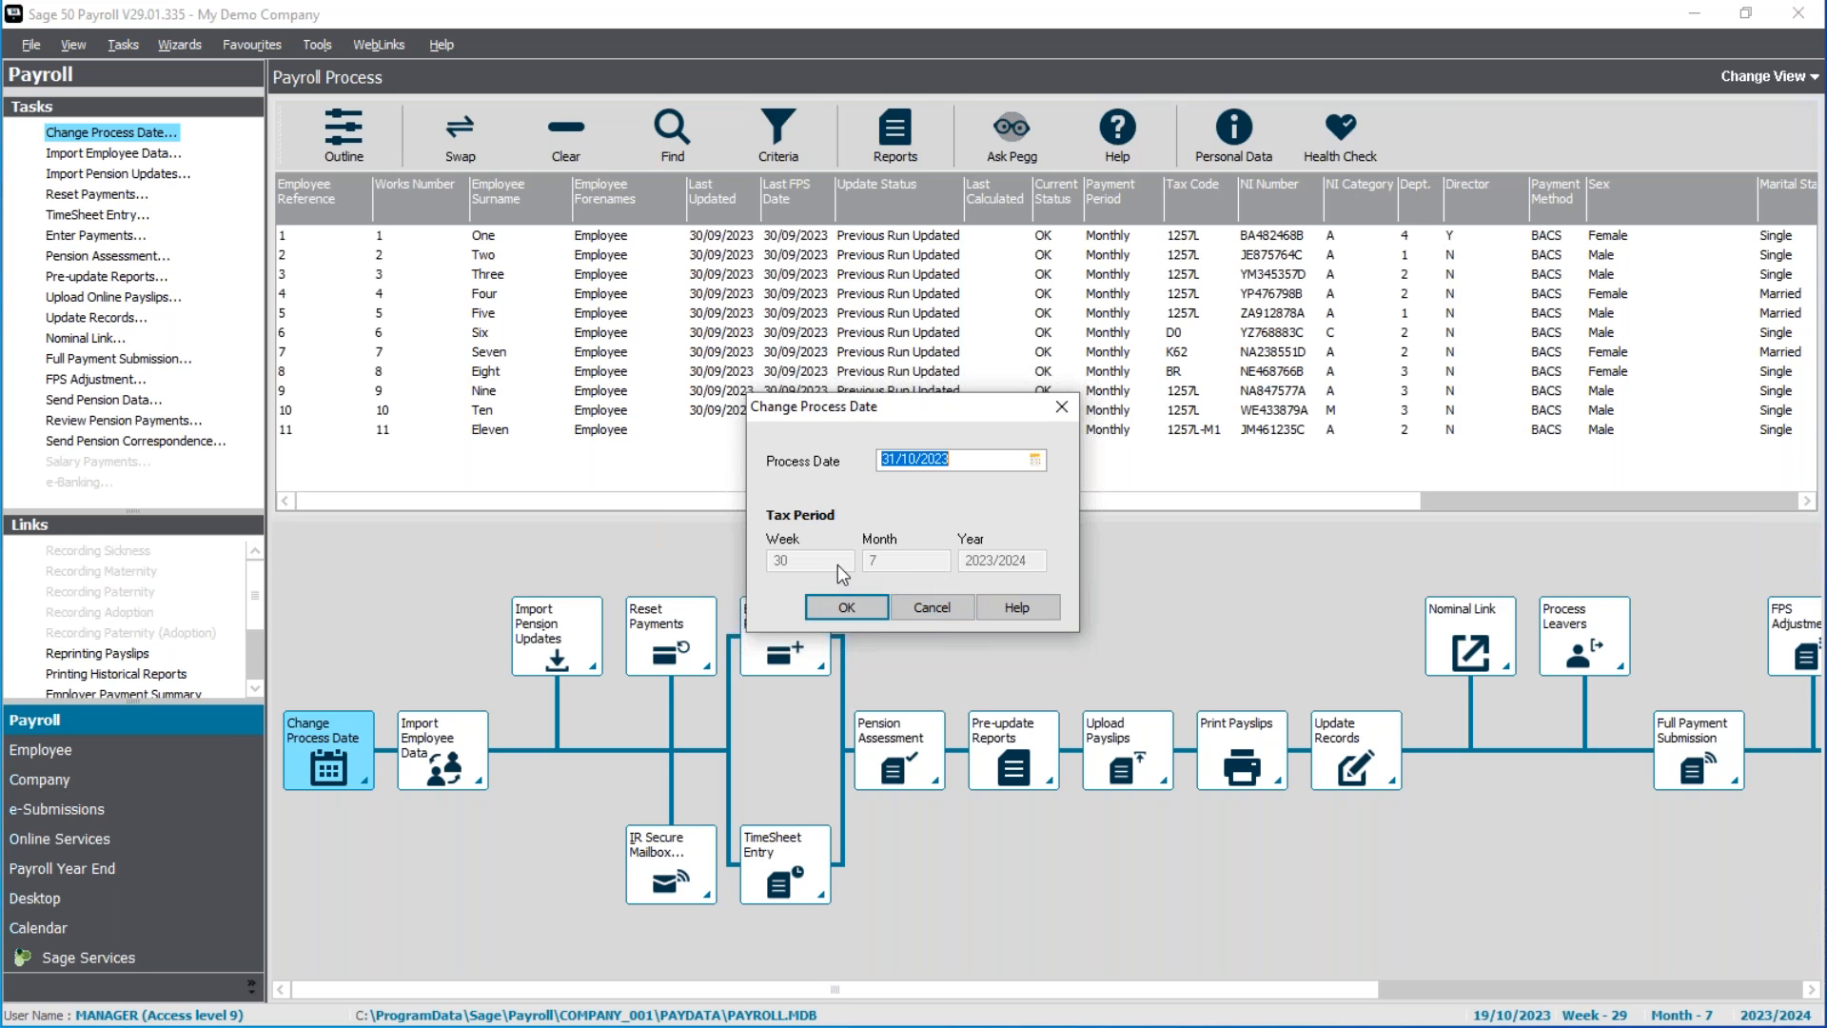
left_click(846, 607)
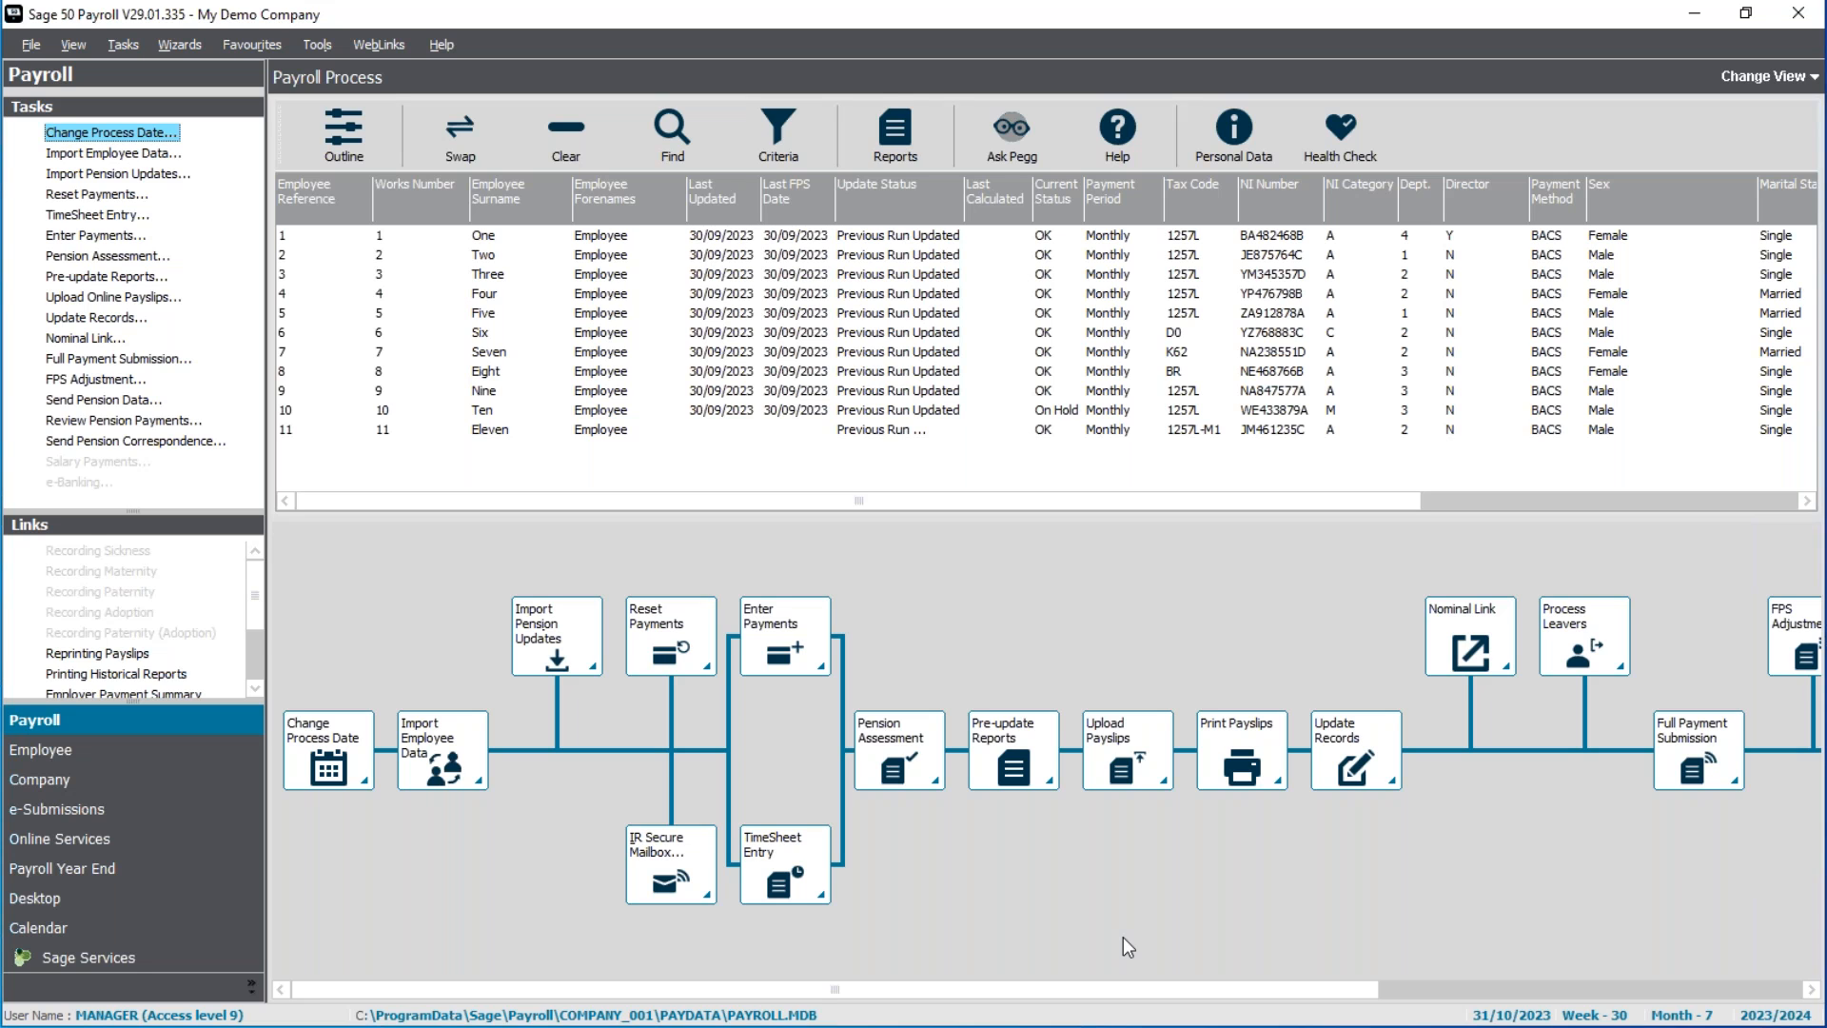
Examine the employee outline by pay frequency, comparing the Monthly departments and the Monthly and Weekly groups, and return to All Employees
left_click(369, 137)
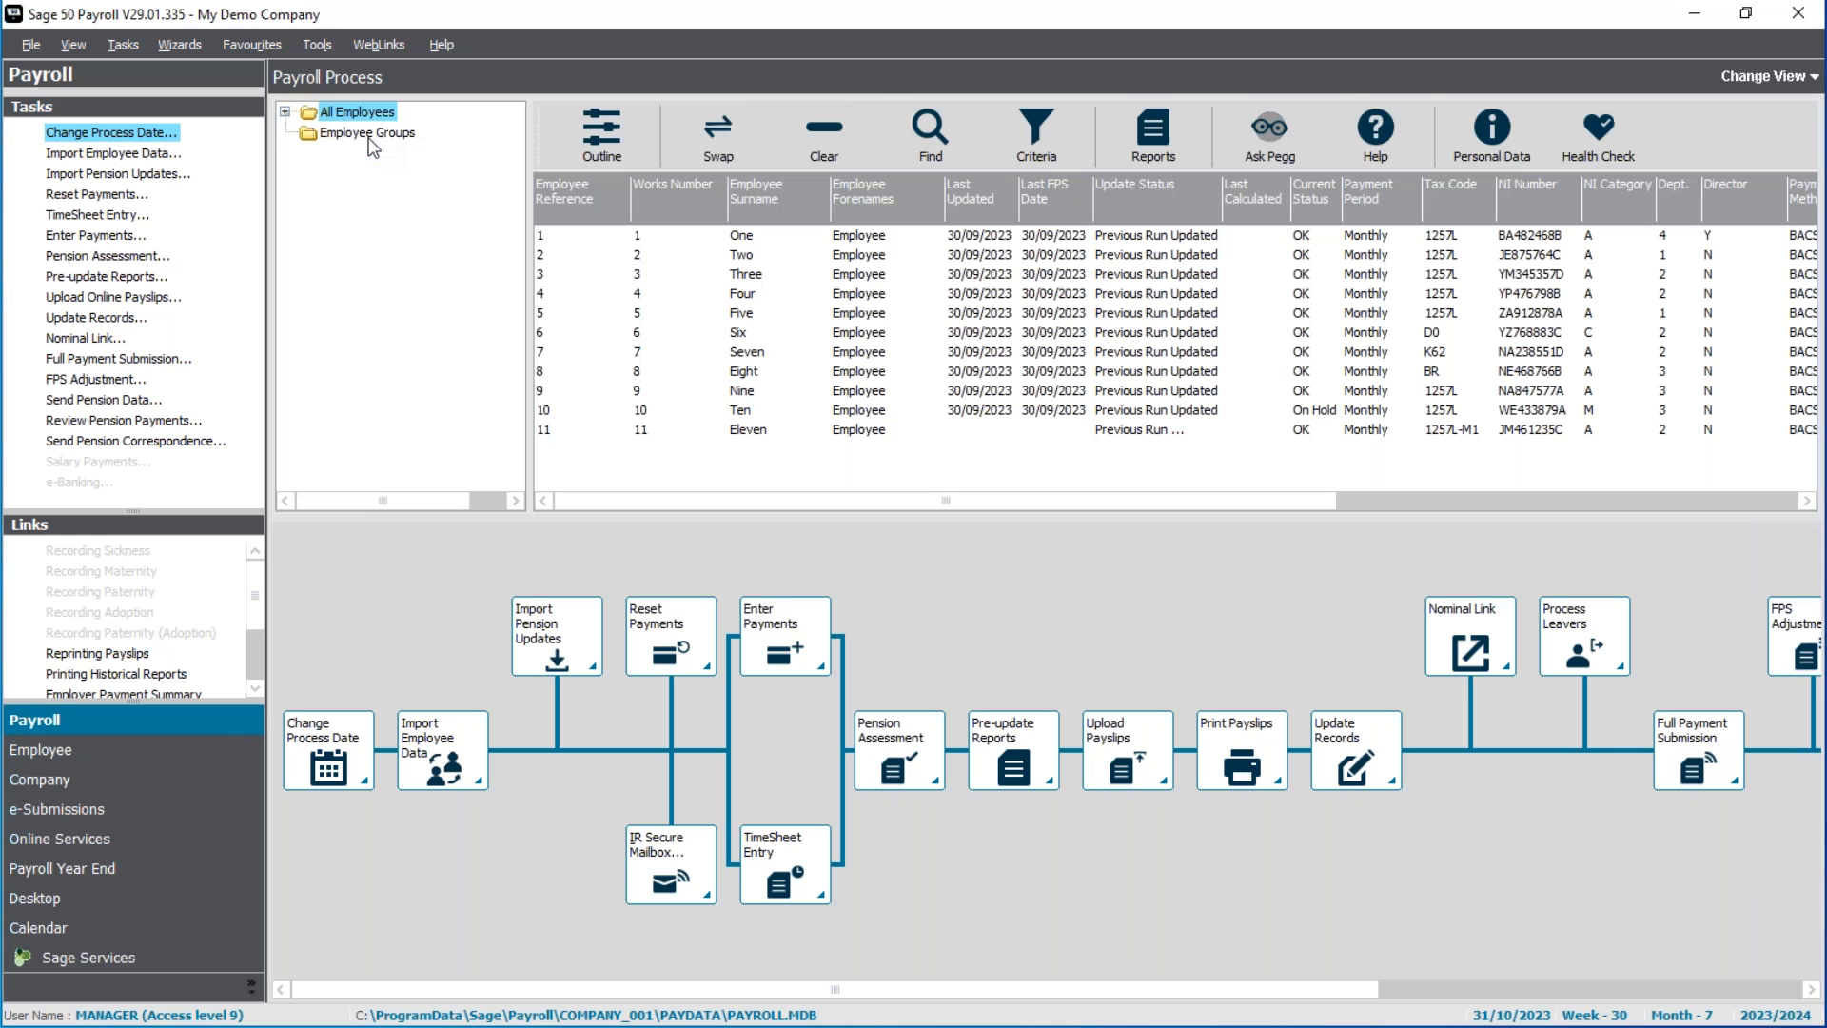
left_click(284, 112)
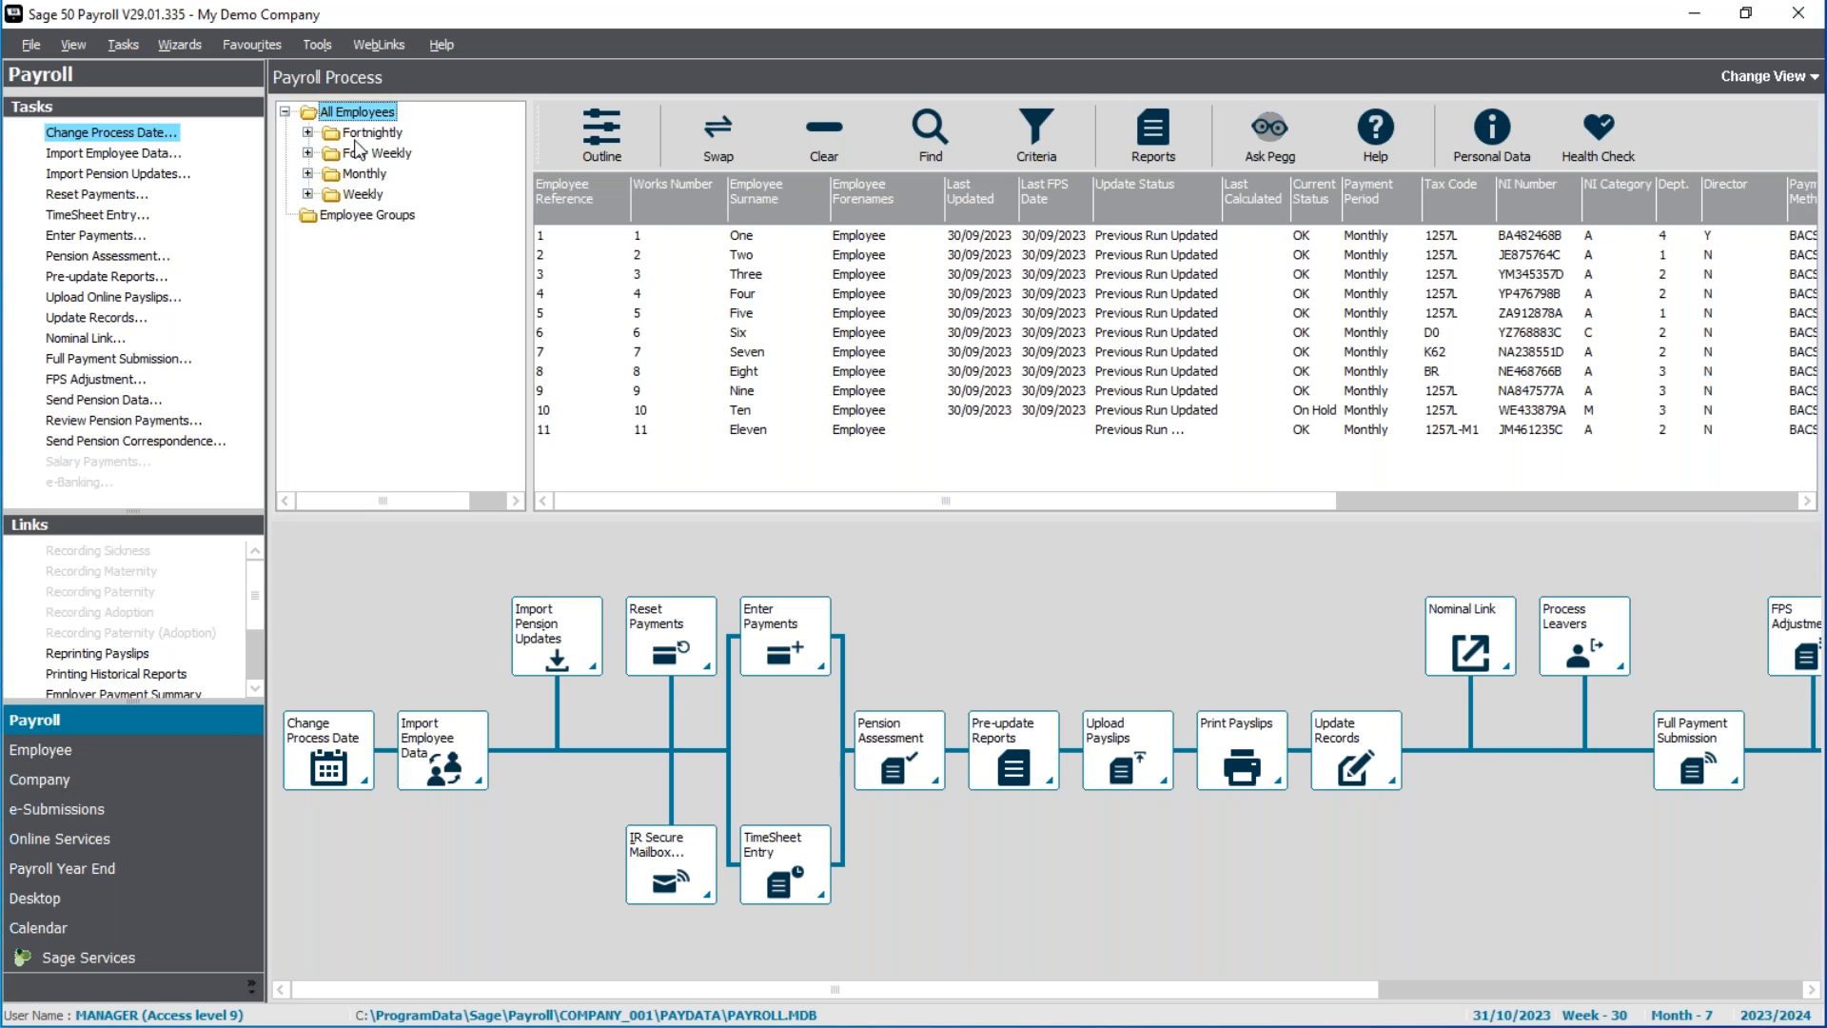
left_click(307, 173)
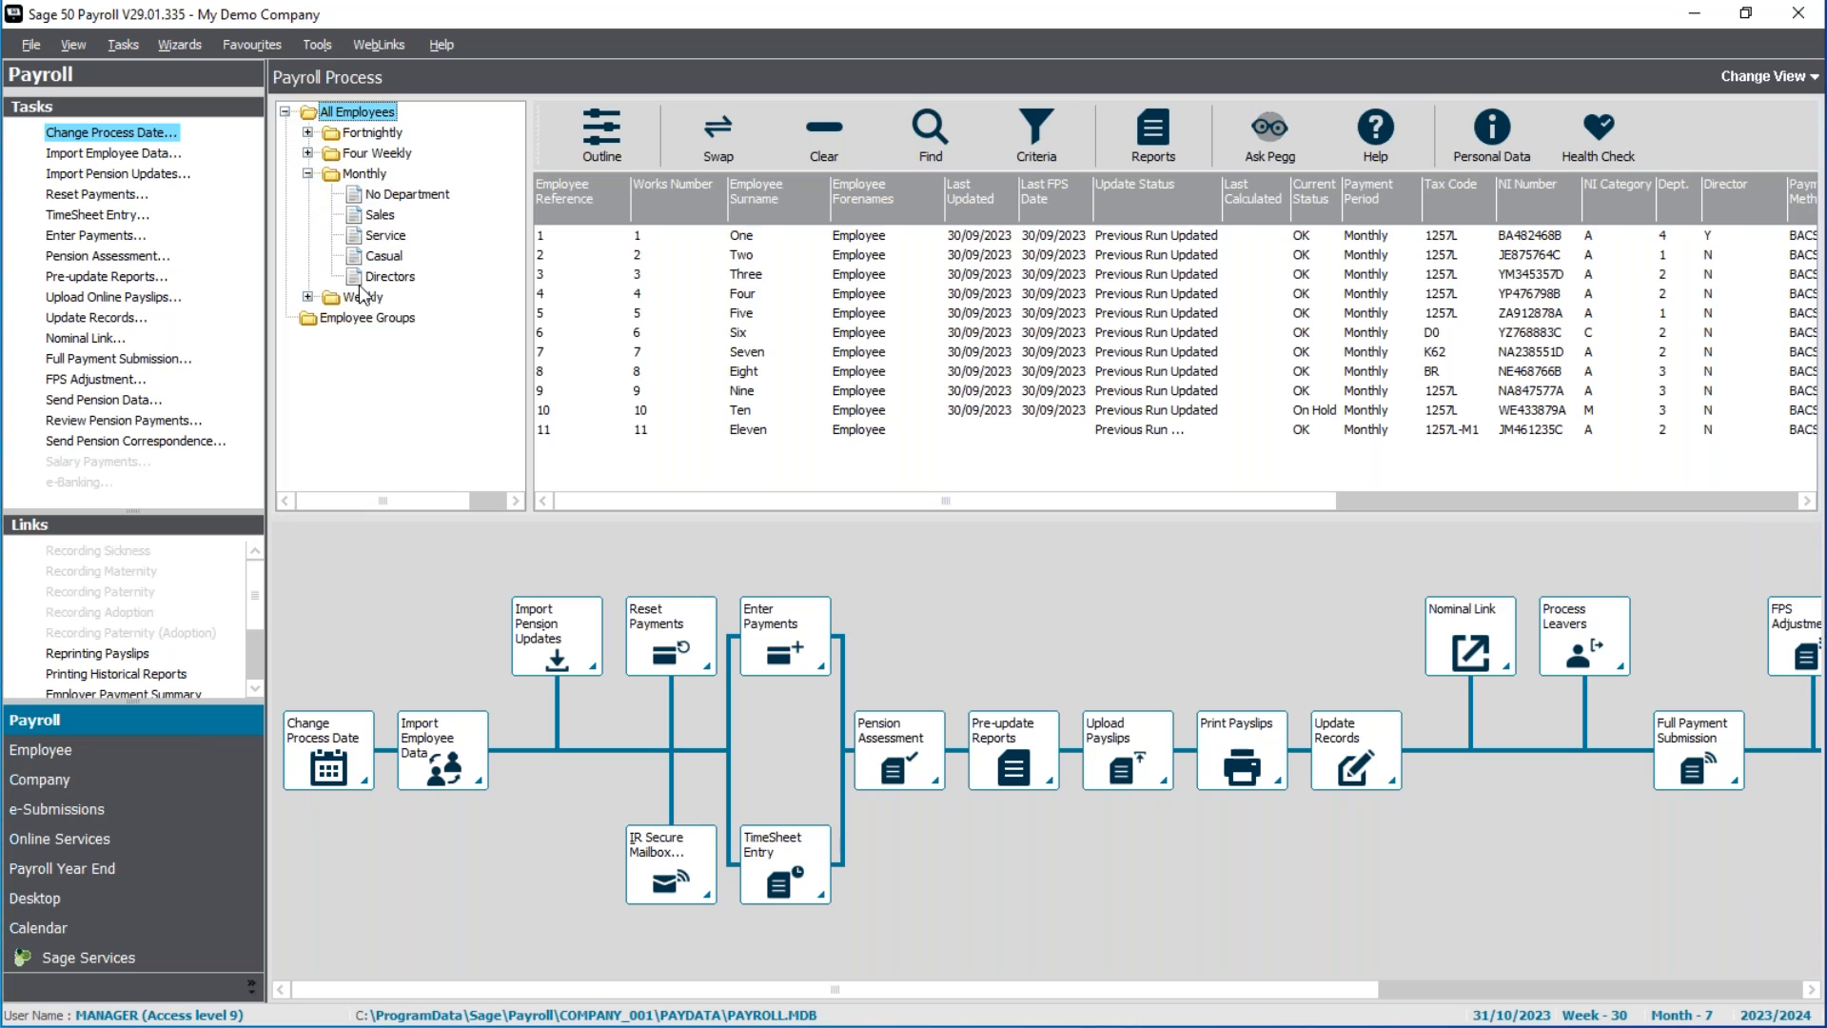
left_click(308, 173)
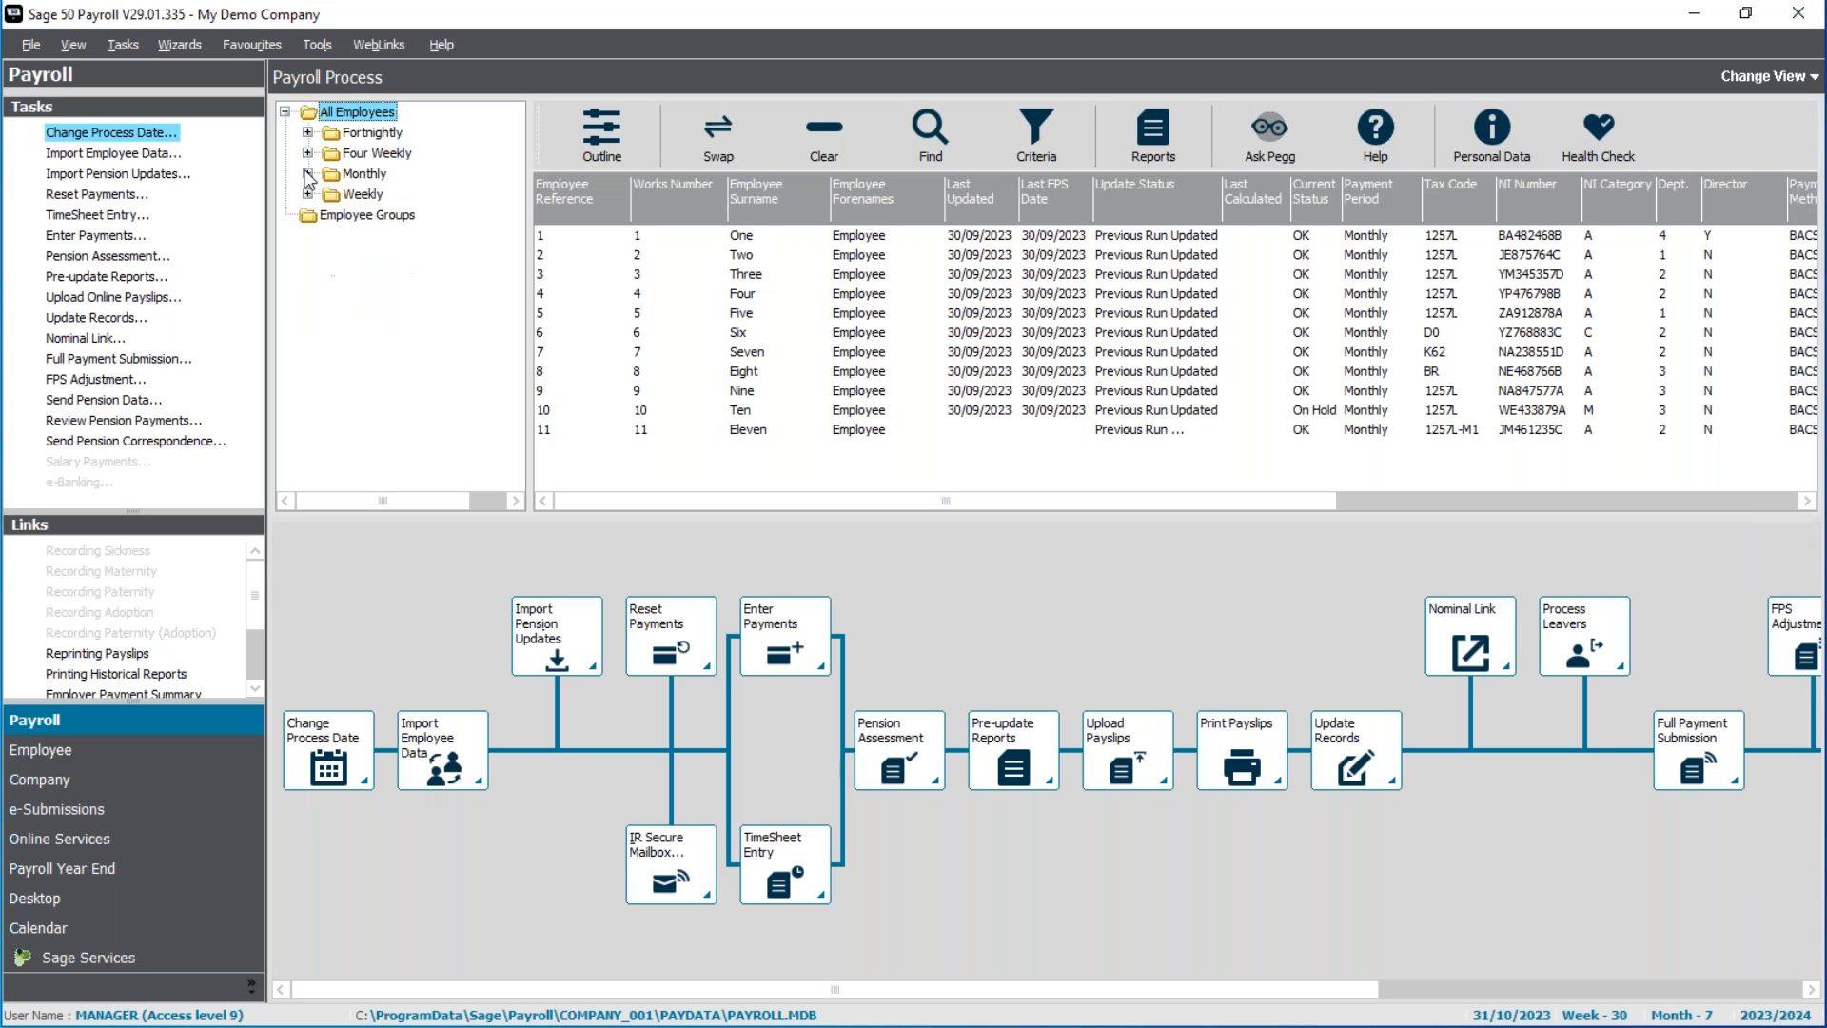
left_click(362, 175)
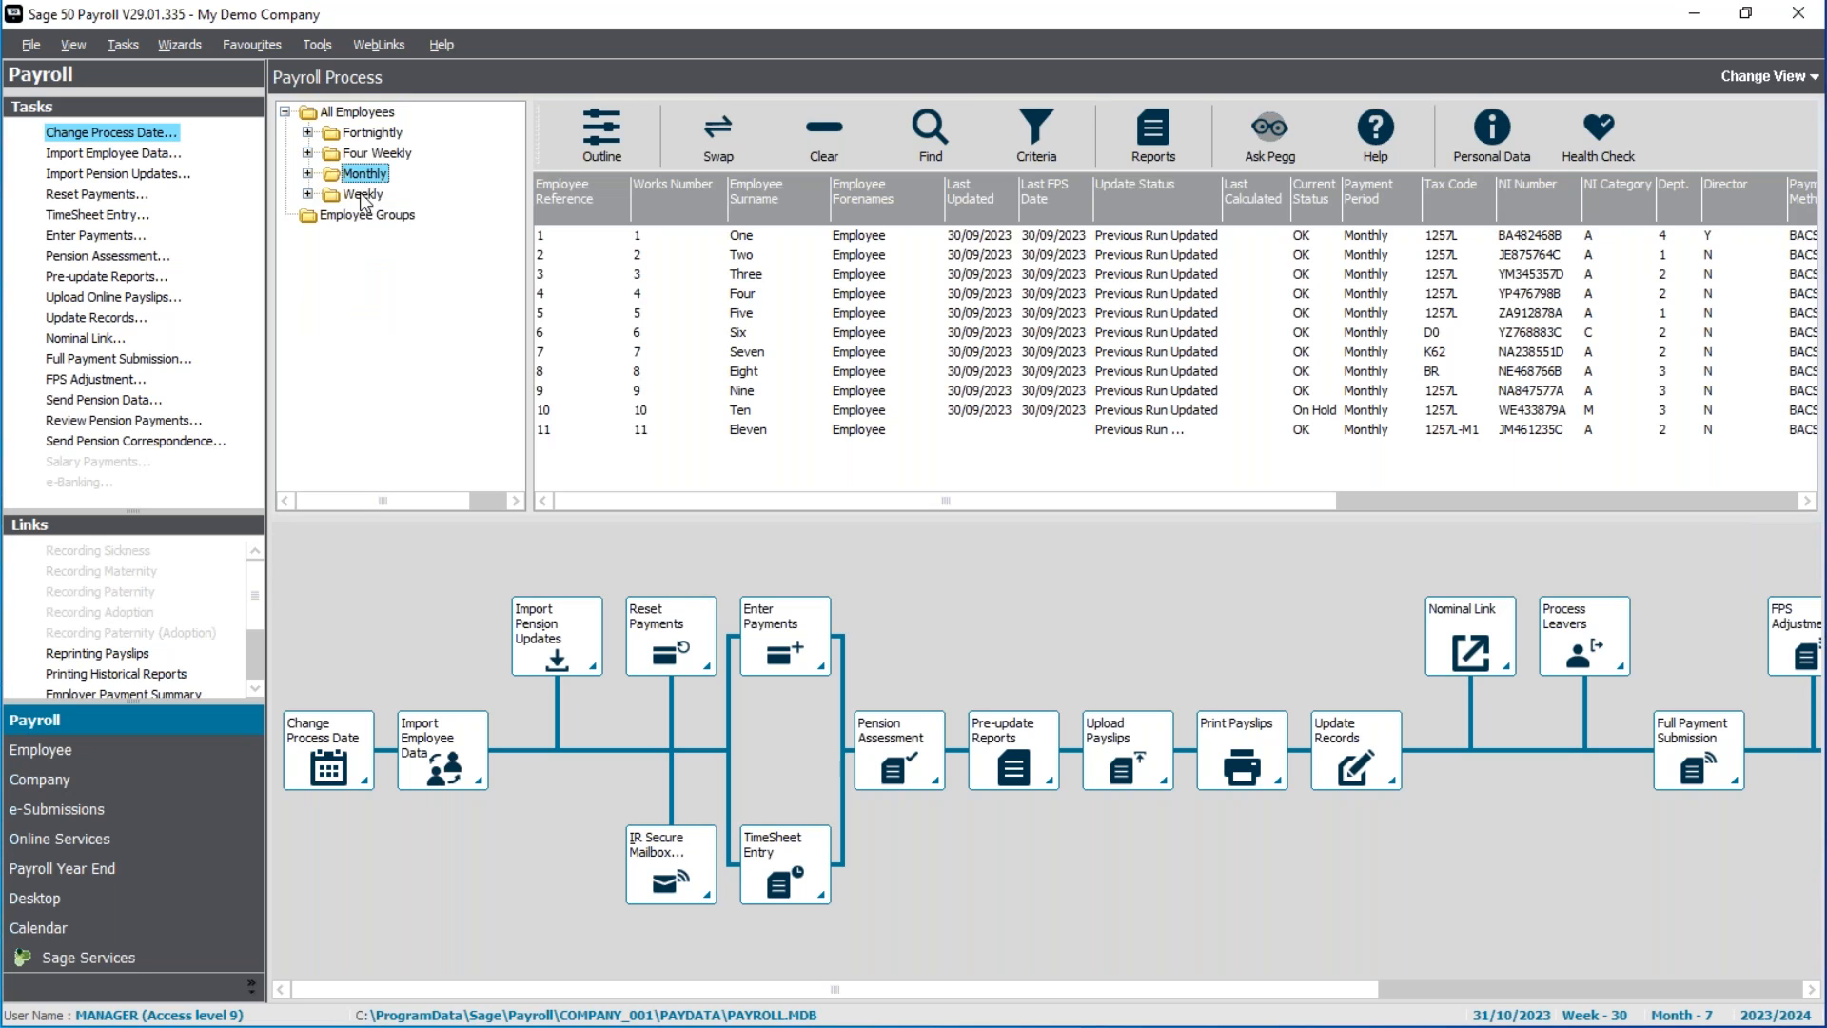
left_click(363, 195)
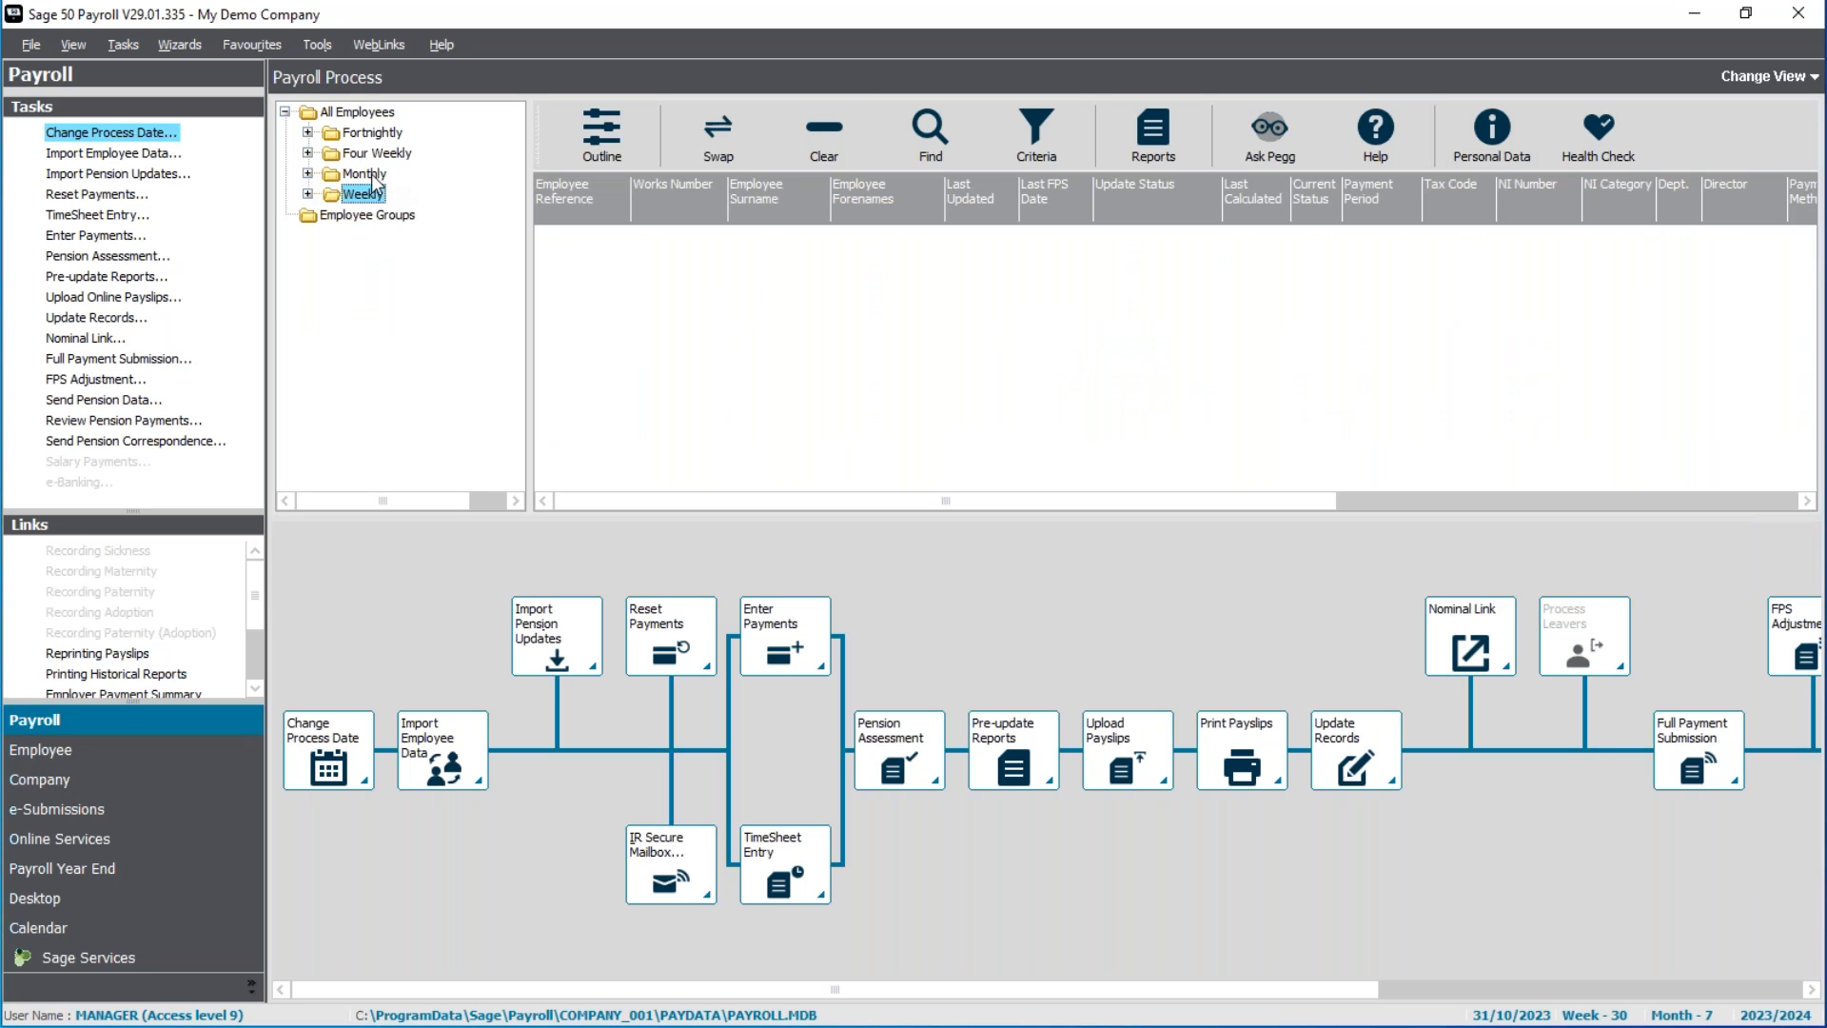
left_click(369, 175)
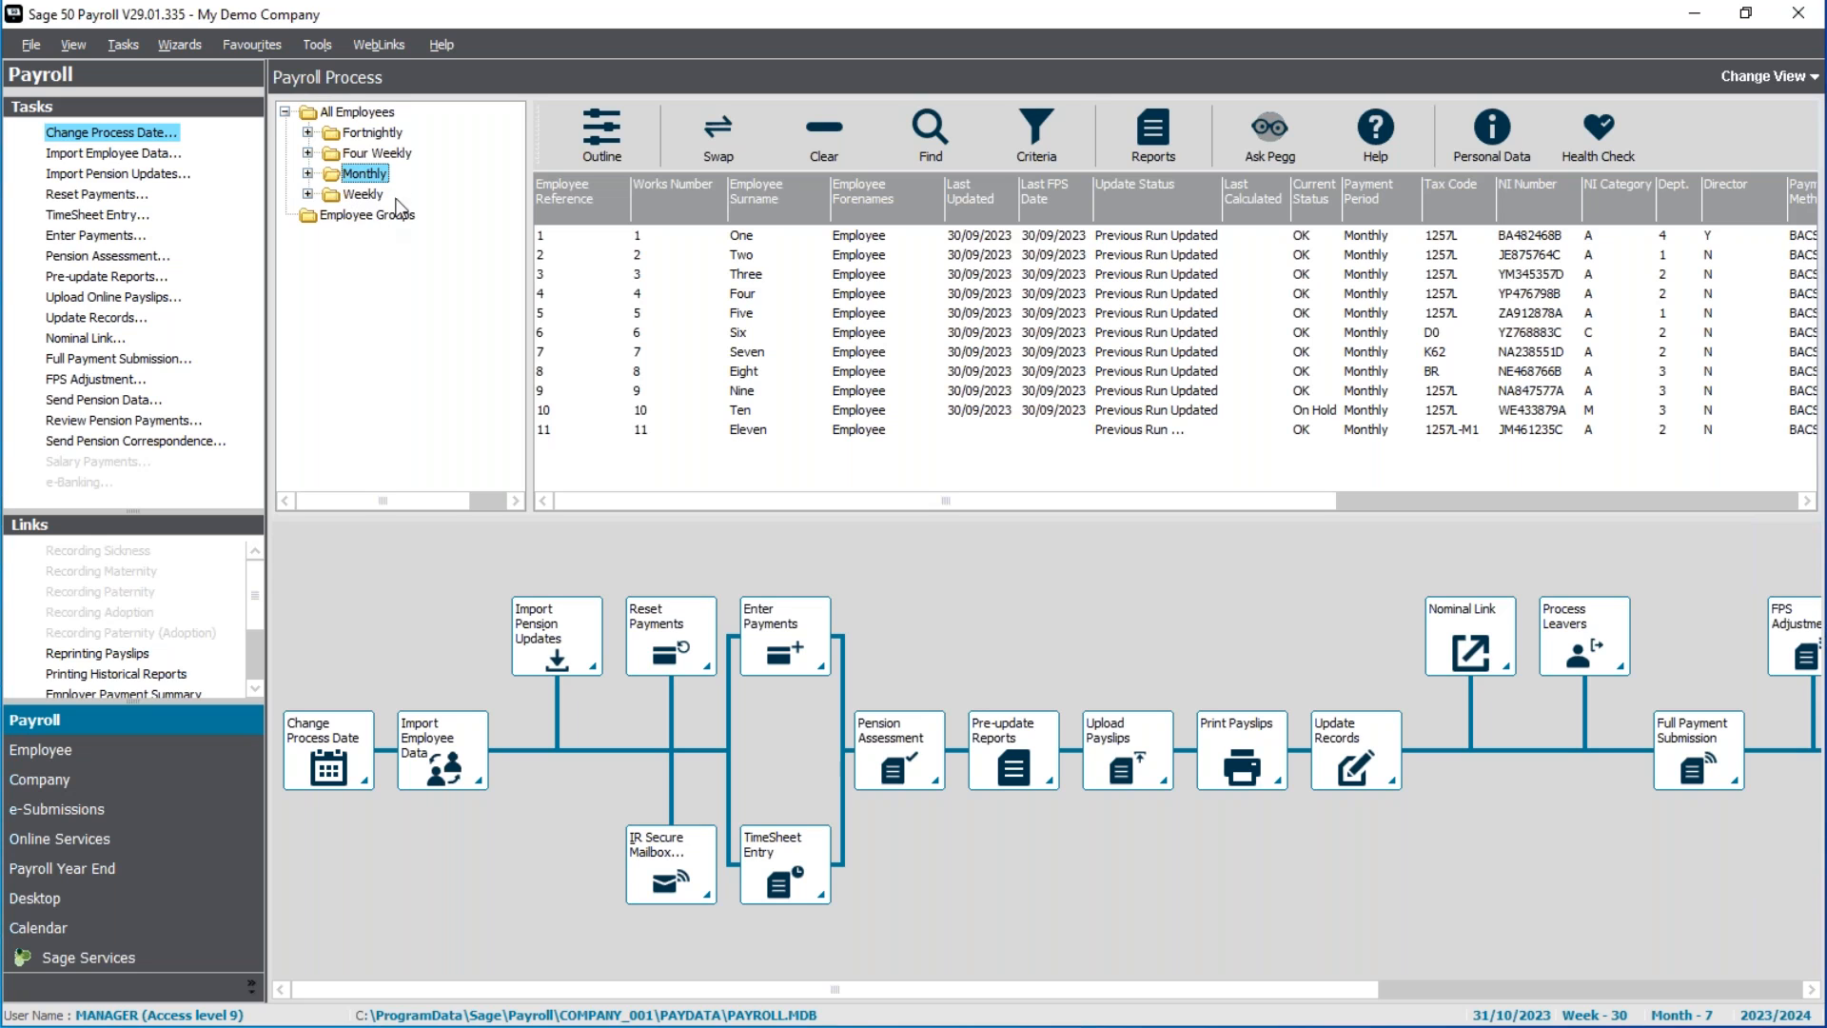
key("Home")
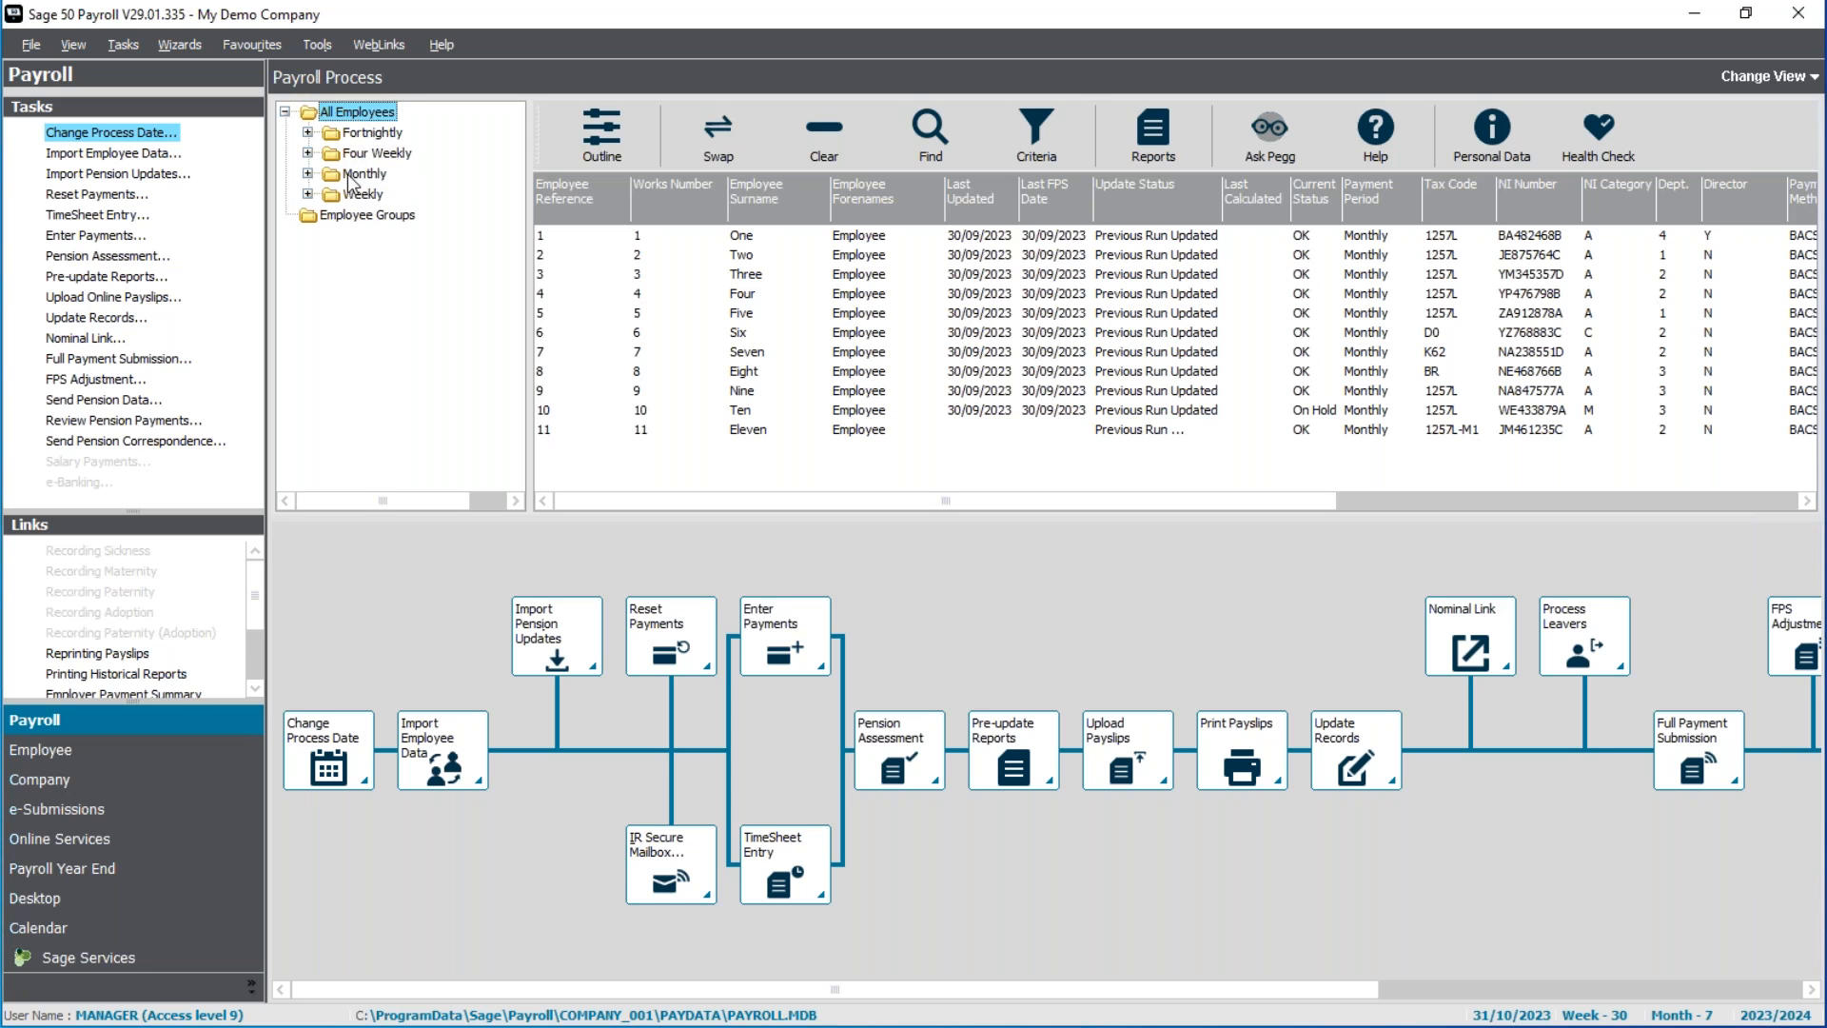
Hide the employee outline and select every employee in the list
left_click(583, 141)
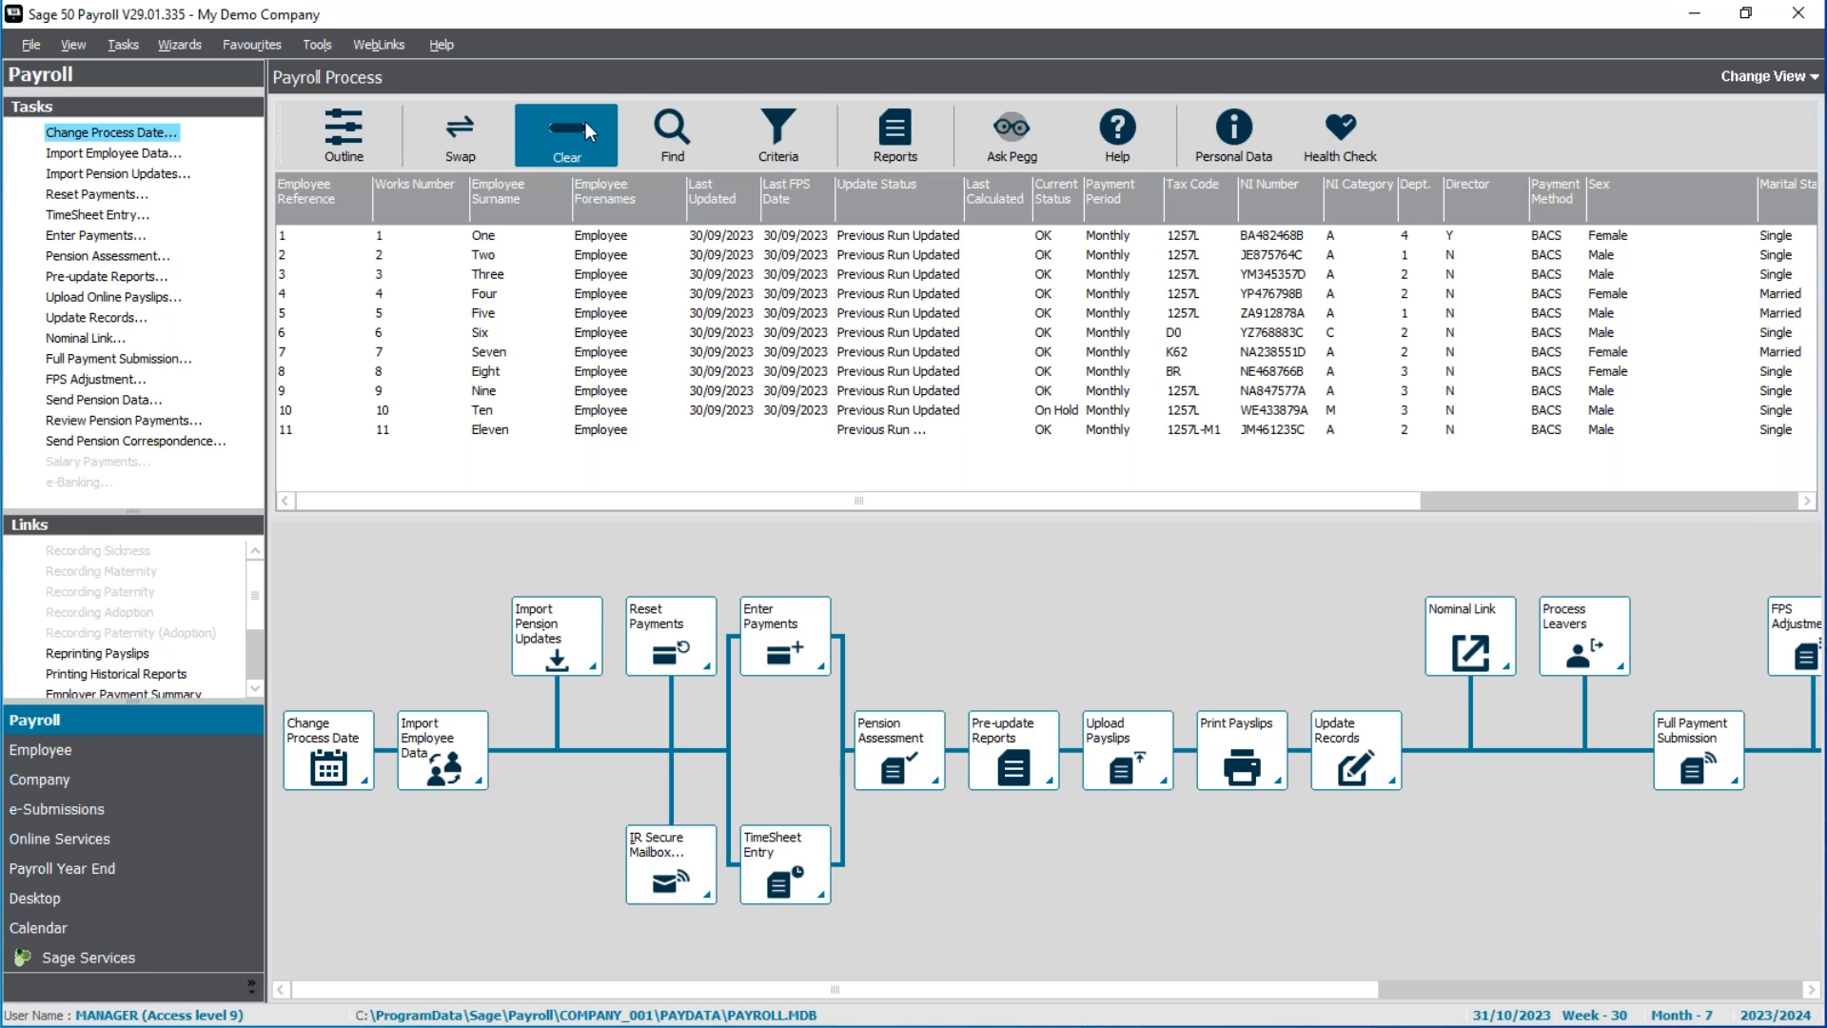
left_click(468, 141)
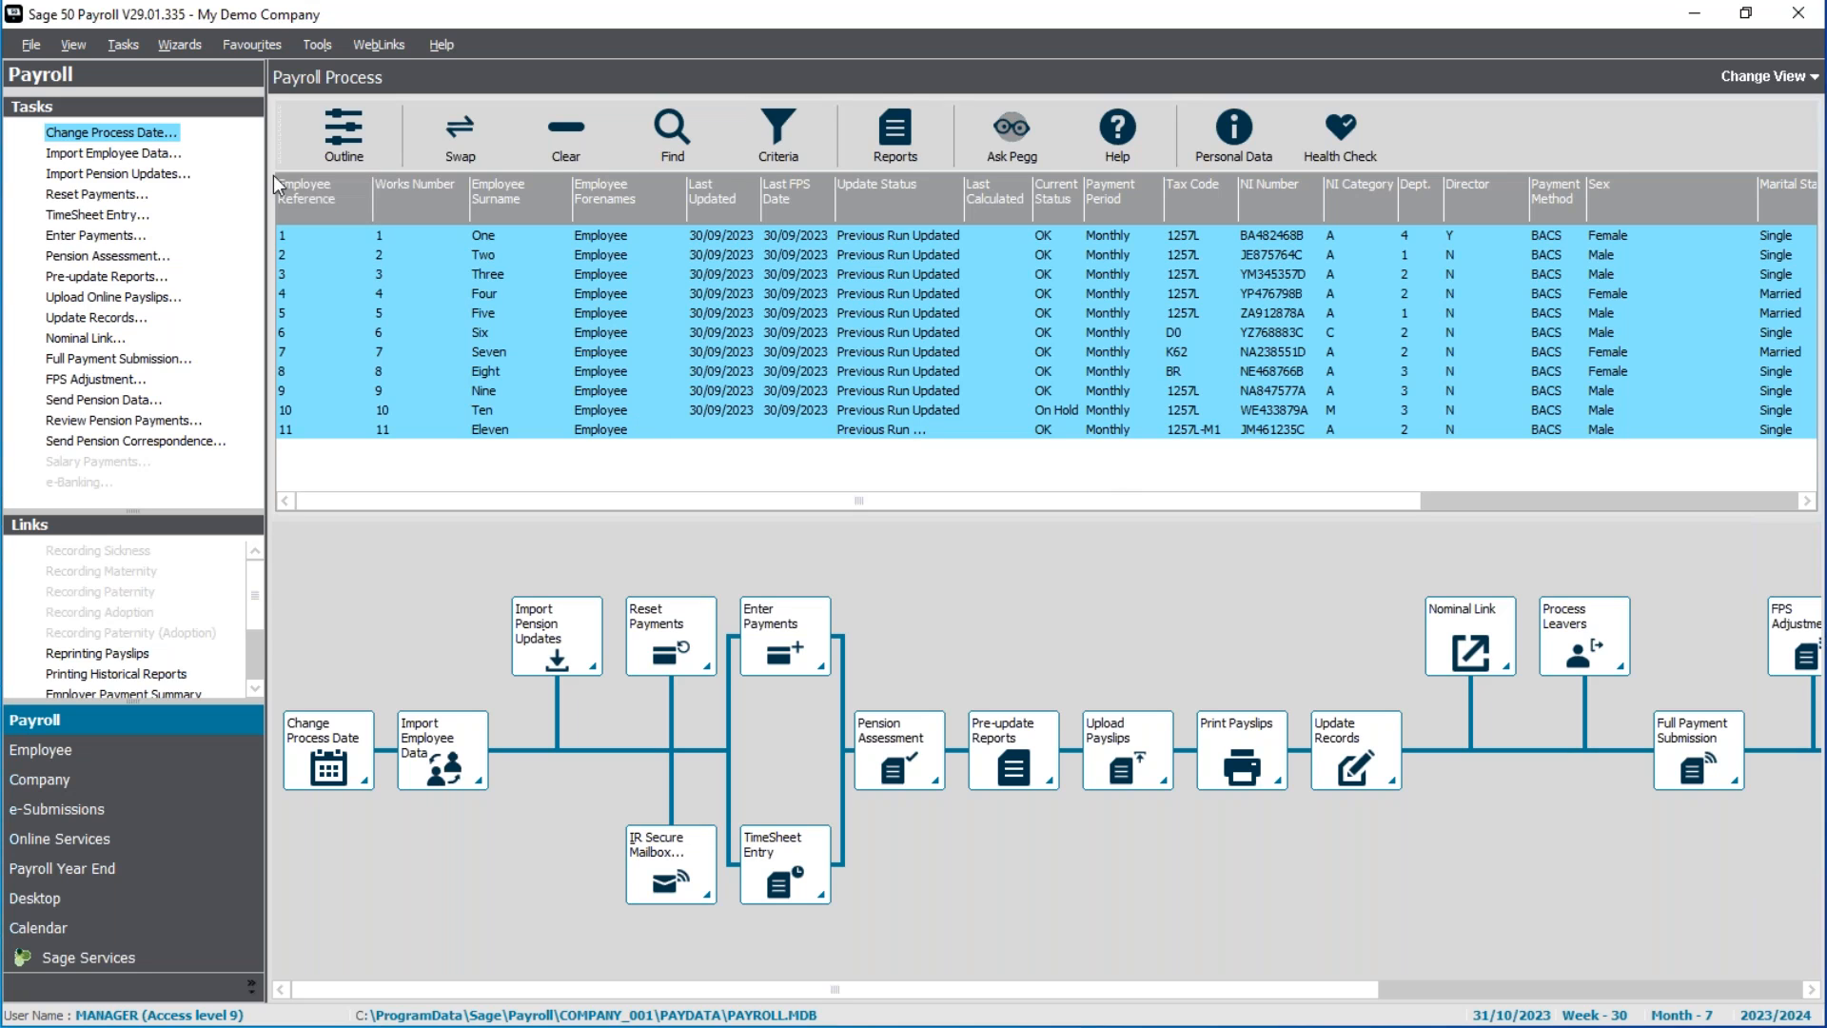
Start a selective payment reset for the selected employees, with the Bonus rate and the Overtime 1.5x hours both set to Clear
left_click(107, 195)
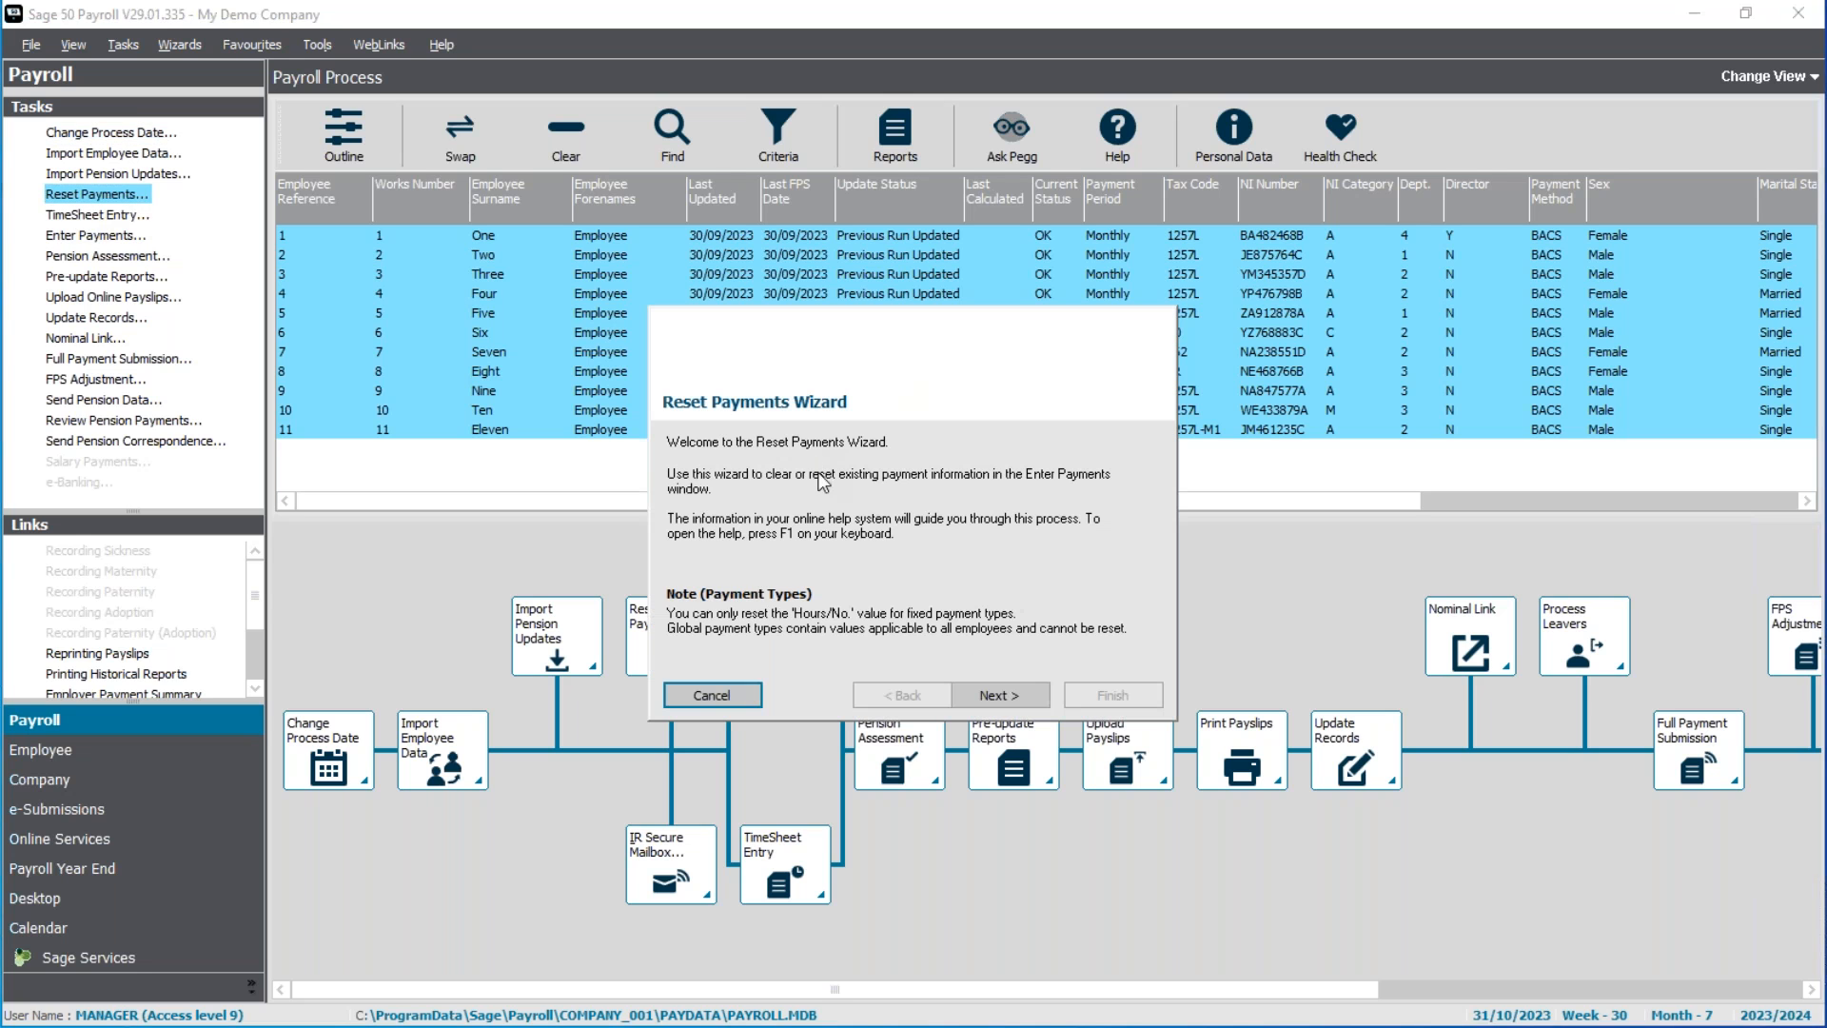
left_click(999, 696)
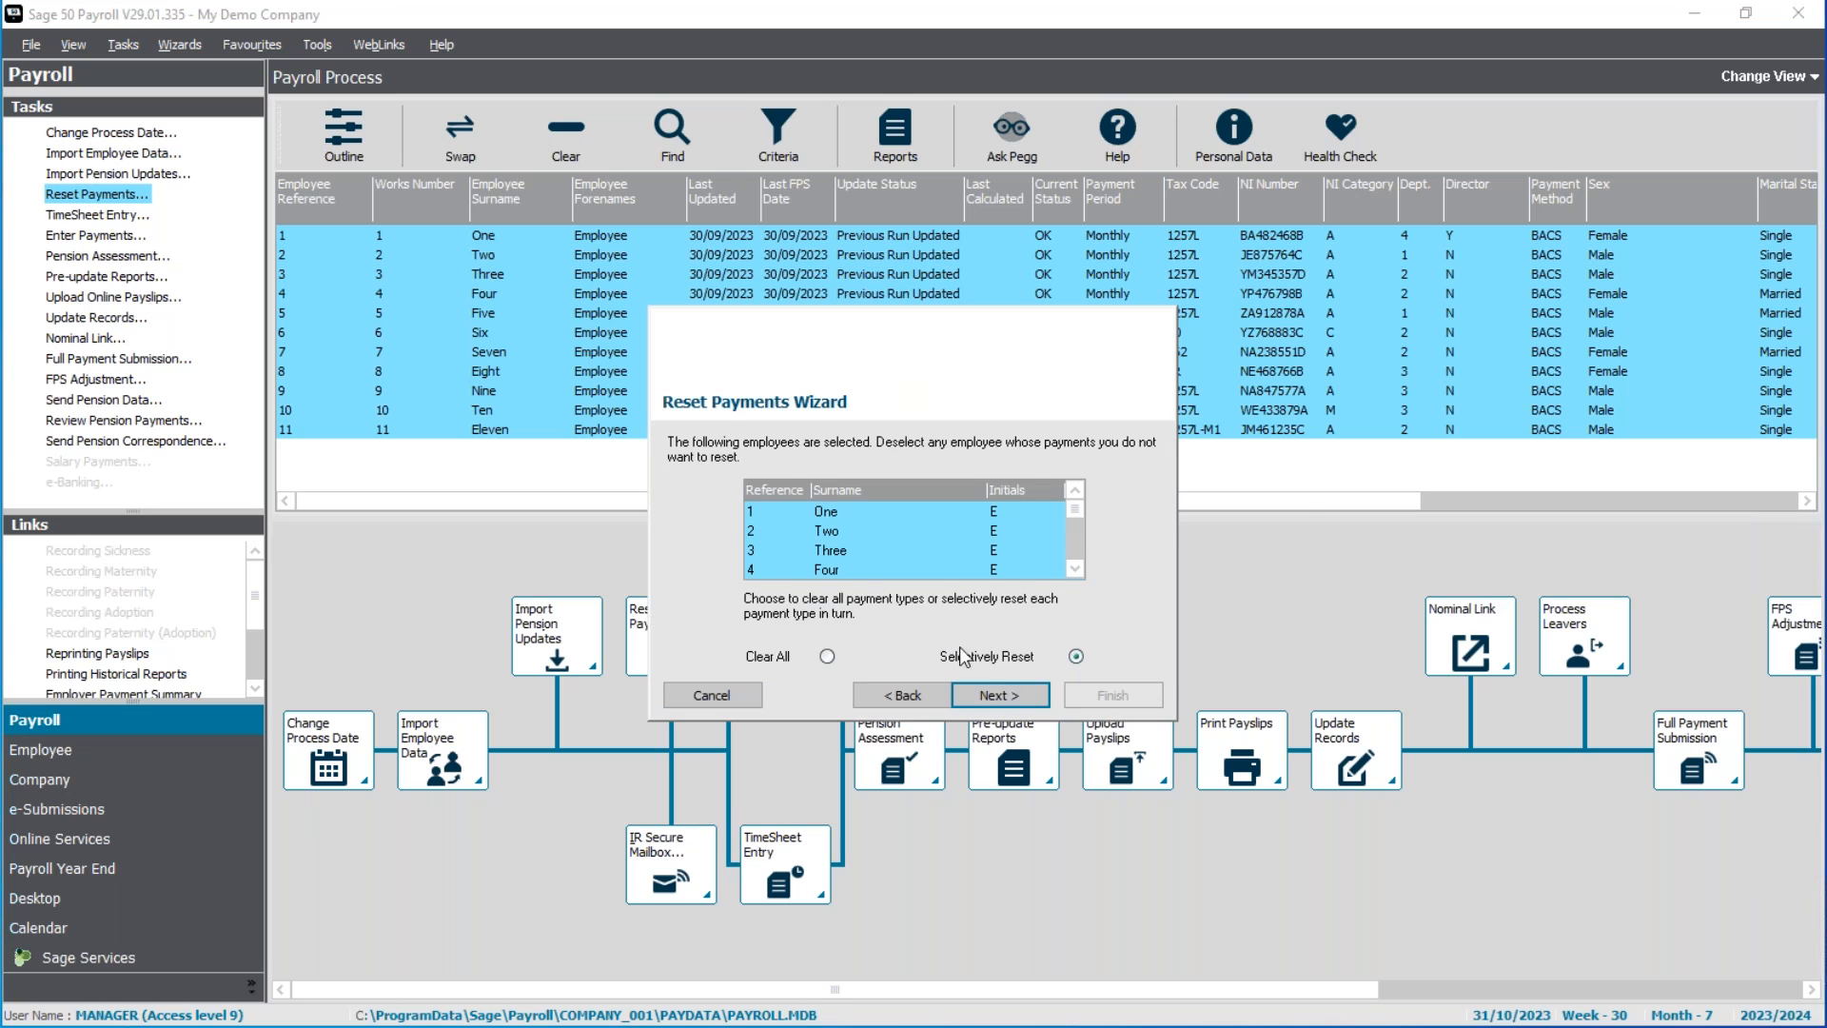
left_click(1022, 695)
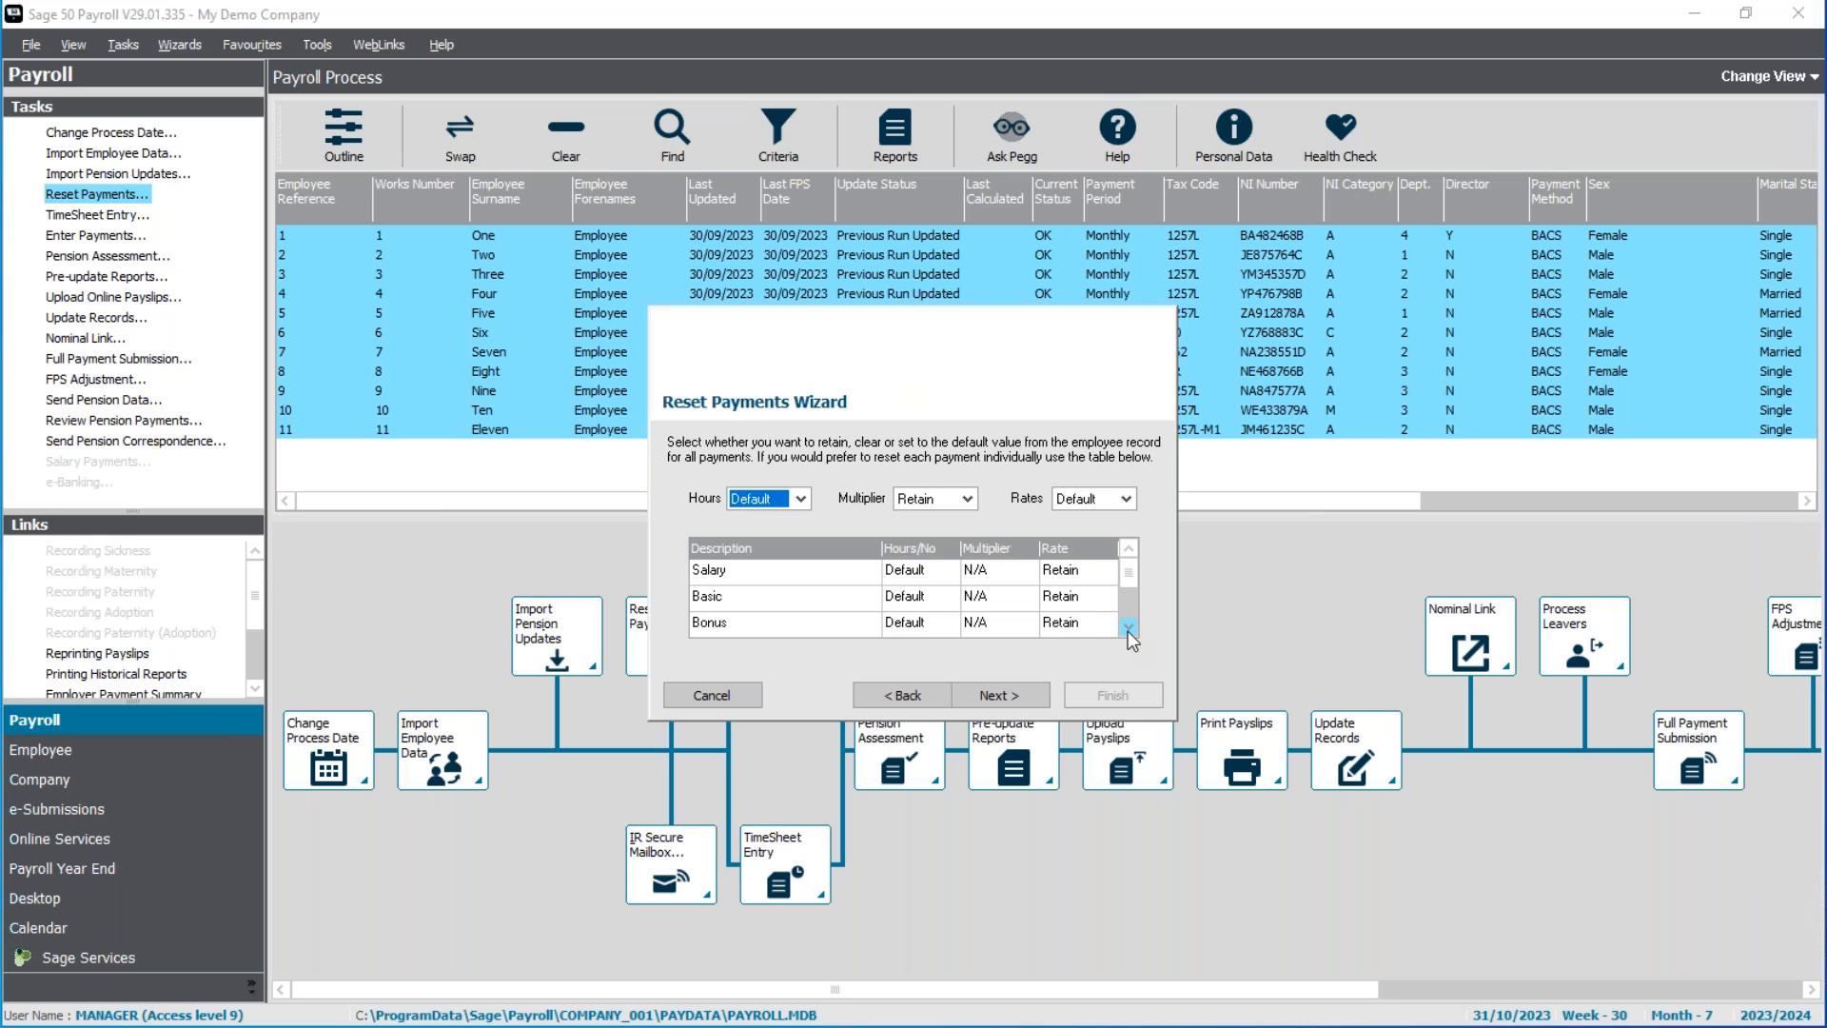
left_click(1077, 624)
left_click(1078, 625)
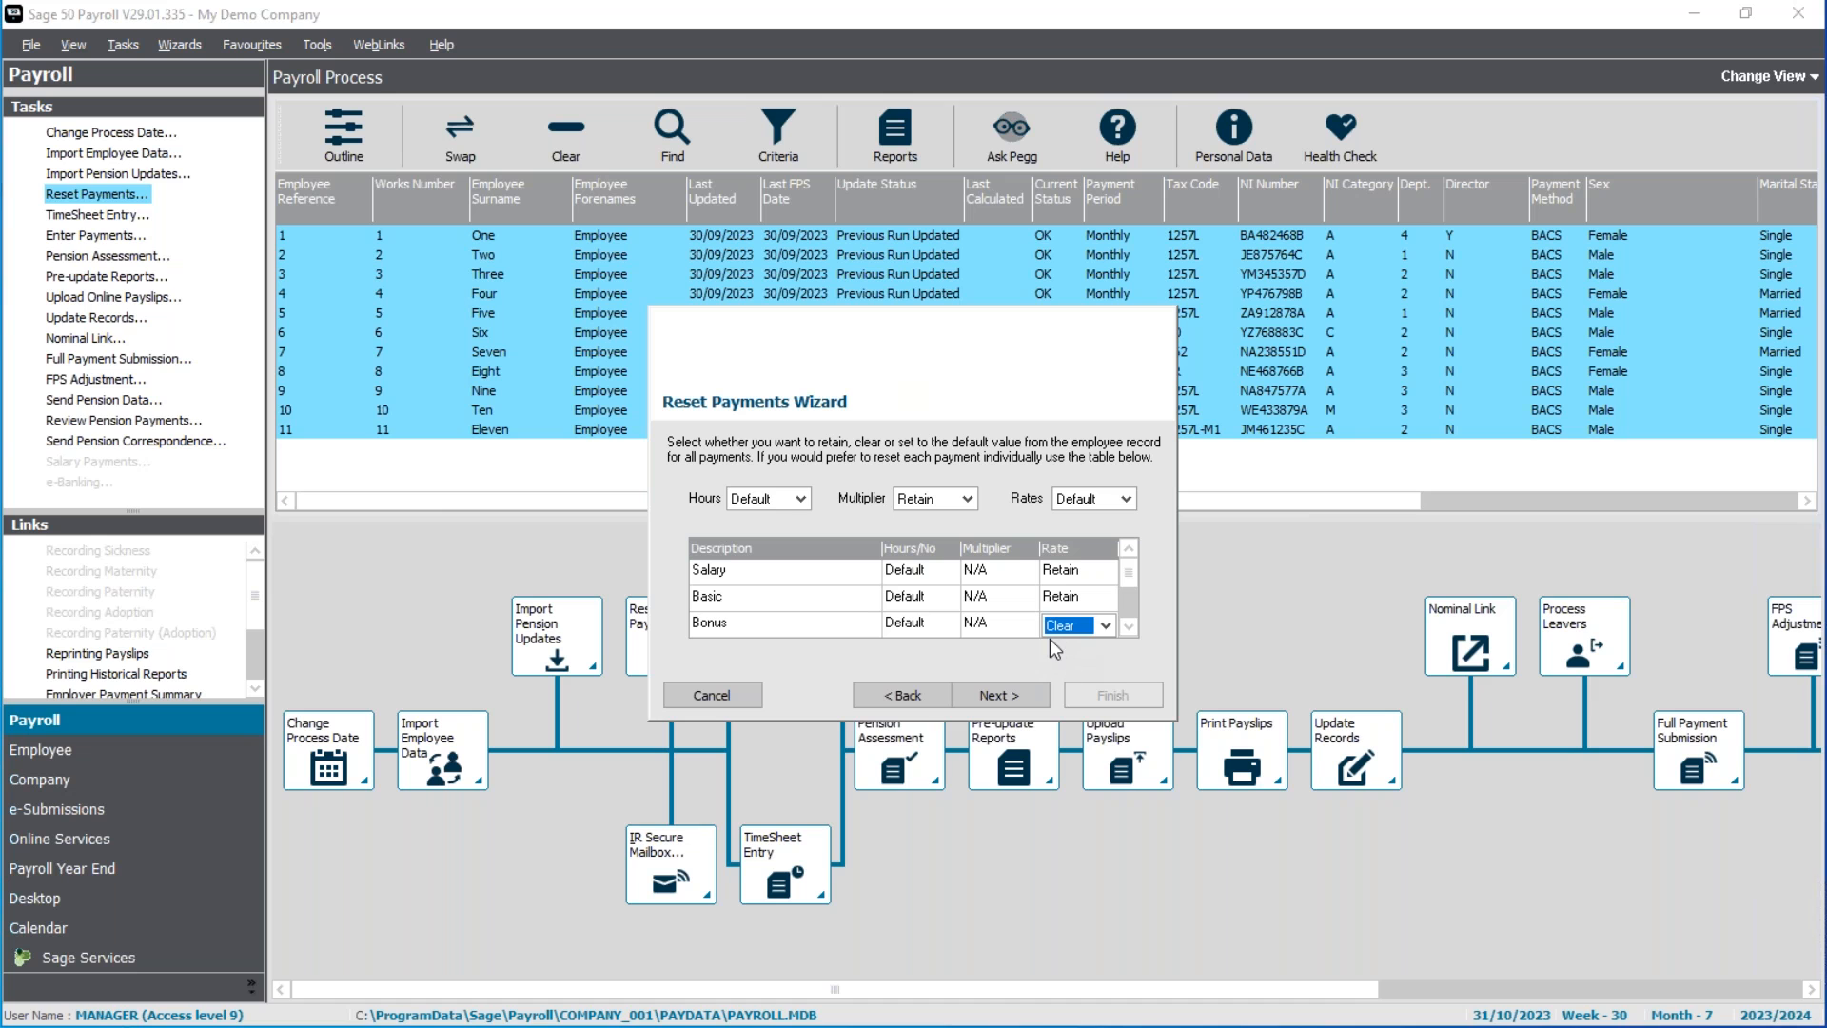
left_click(1129, 628)
left_click(923, 611)
left_click(923, 611)
left_click(902, 635)
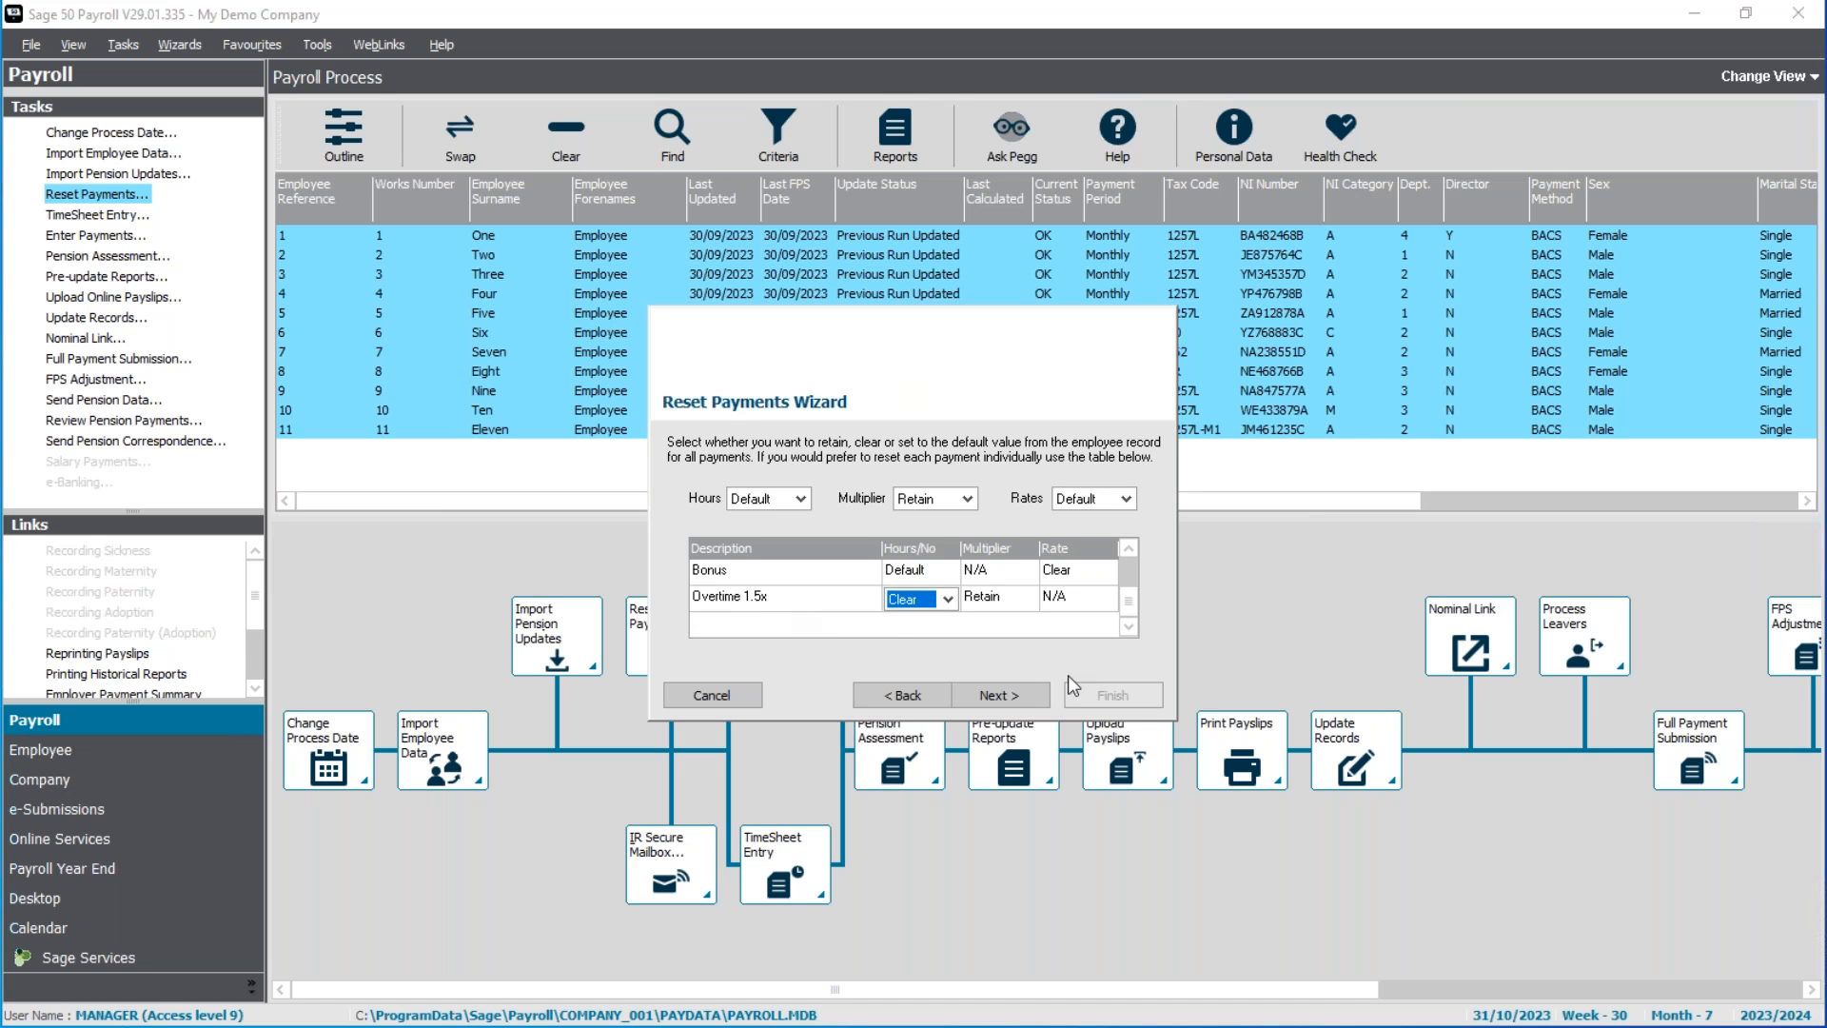
Review the attachments and statutory pay reset actions, leave them at Retain, and cancel the Reset Payments Wizard at its final page
left_click(1013, 704)
left_click(1014, 704)
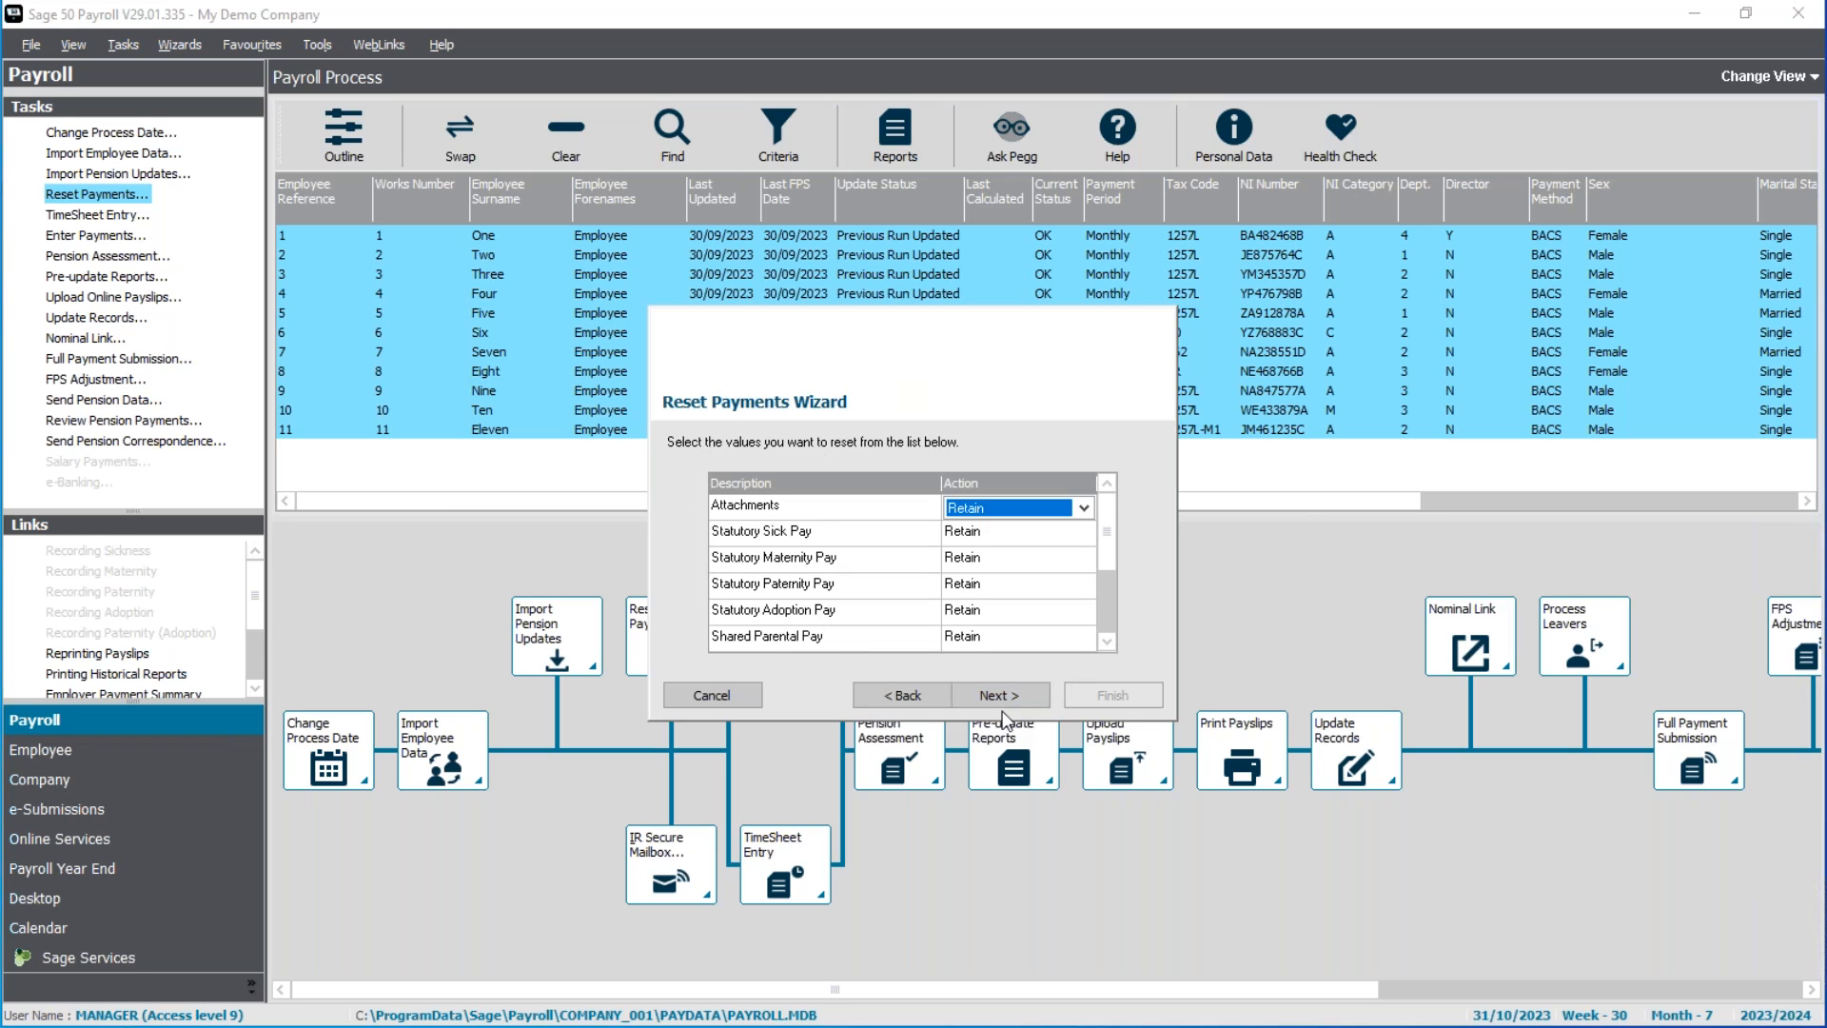
left_click(1001, 697)
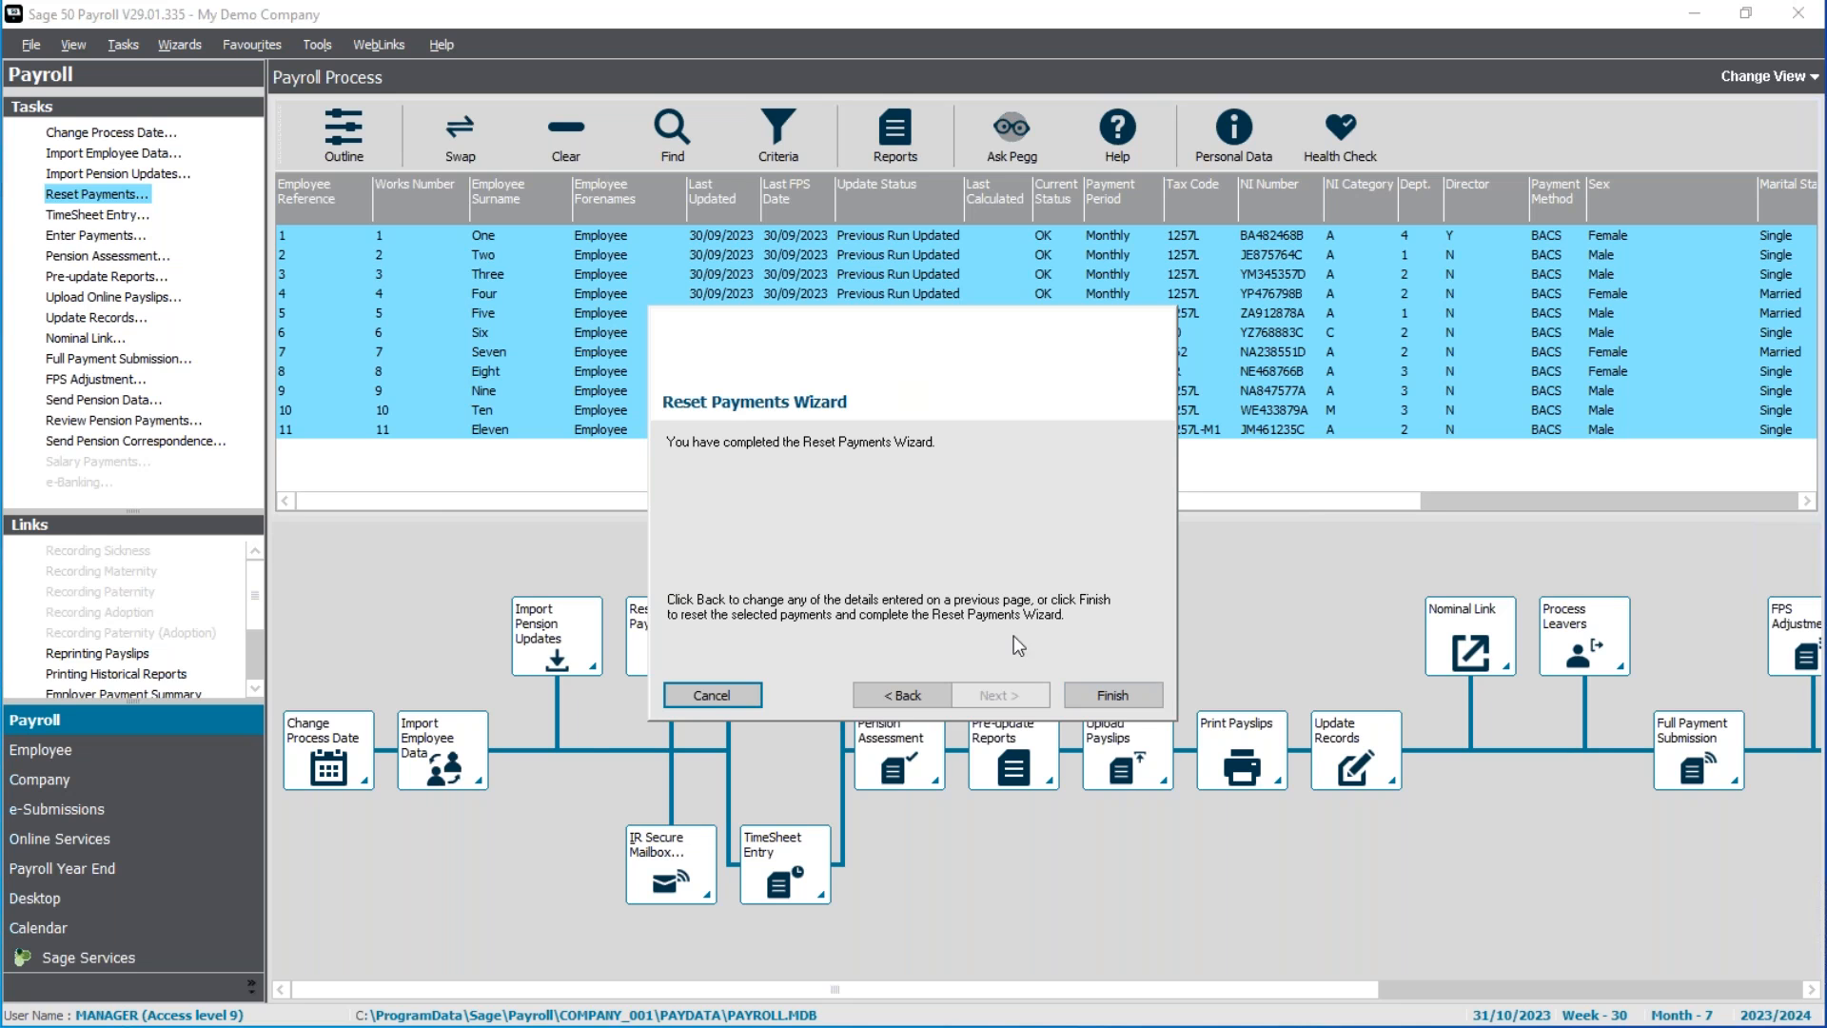
left_click(714, 696)
left_click(940, 609)
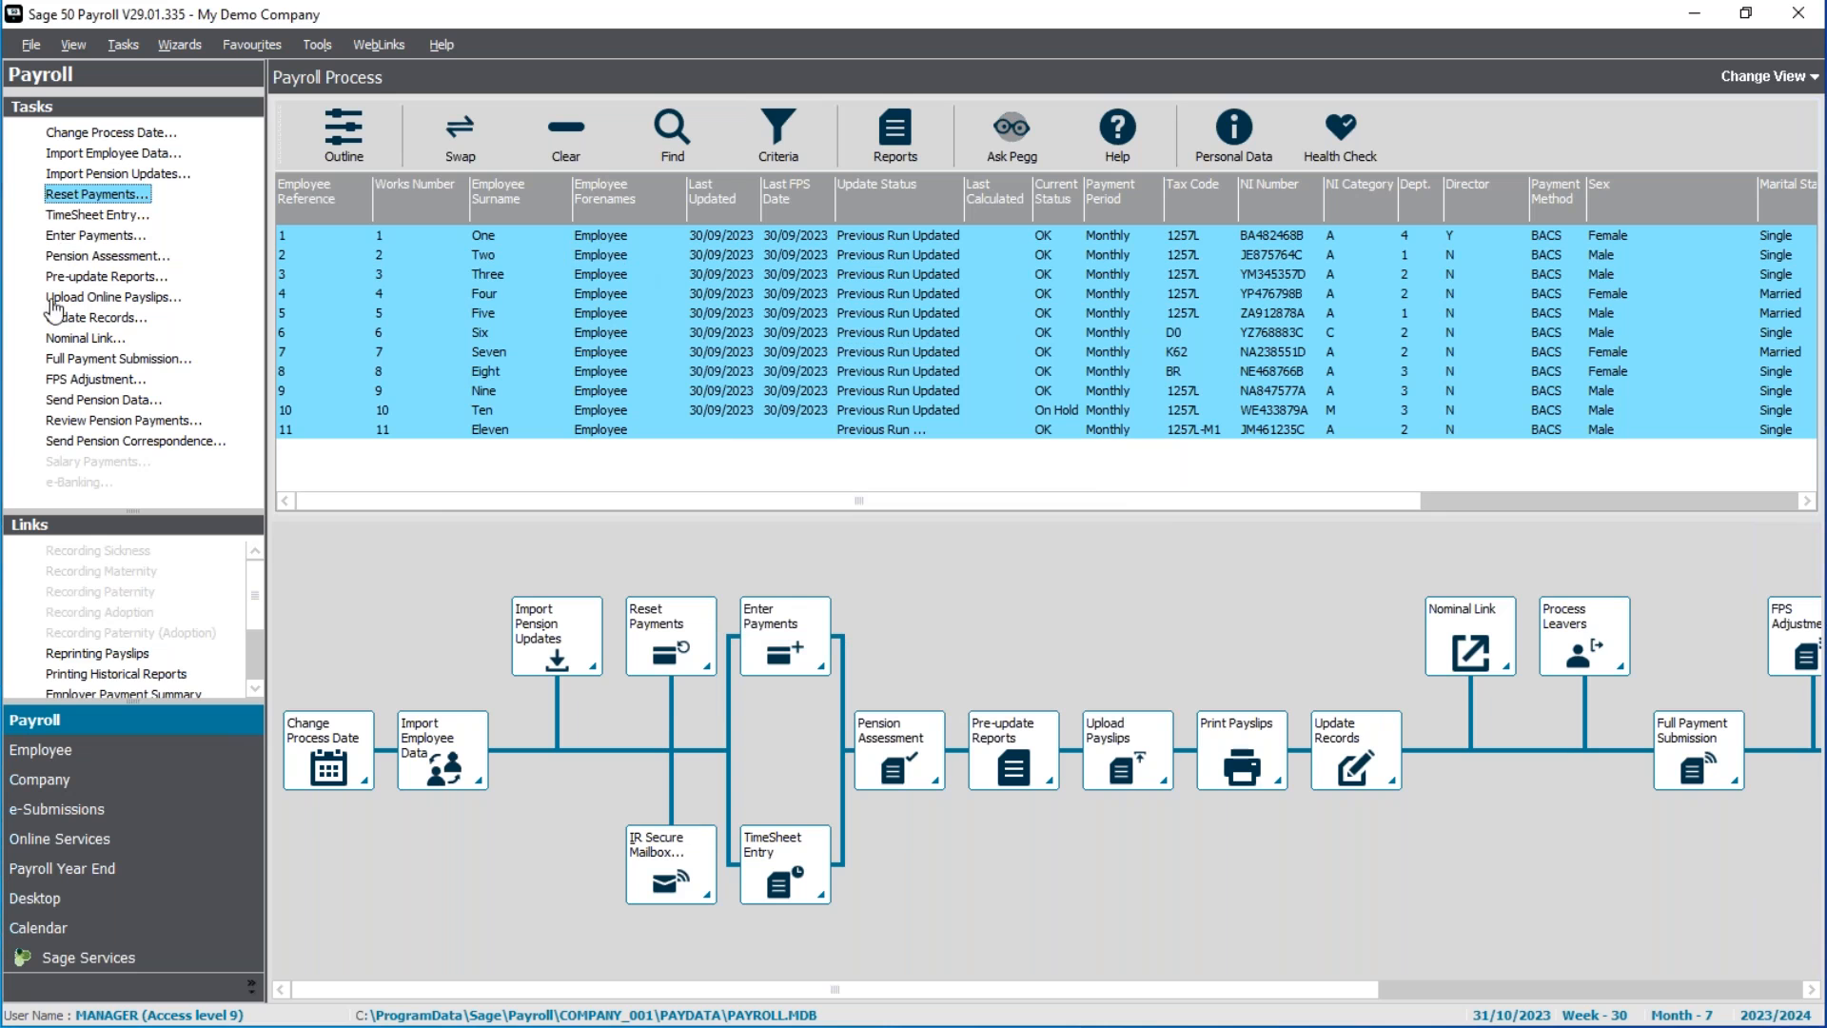
Open Enter Payments for the selected employees, cancelling the legislation update check and deselecting those on hold or otherwise ineligible
left_click(87, 238)
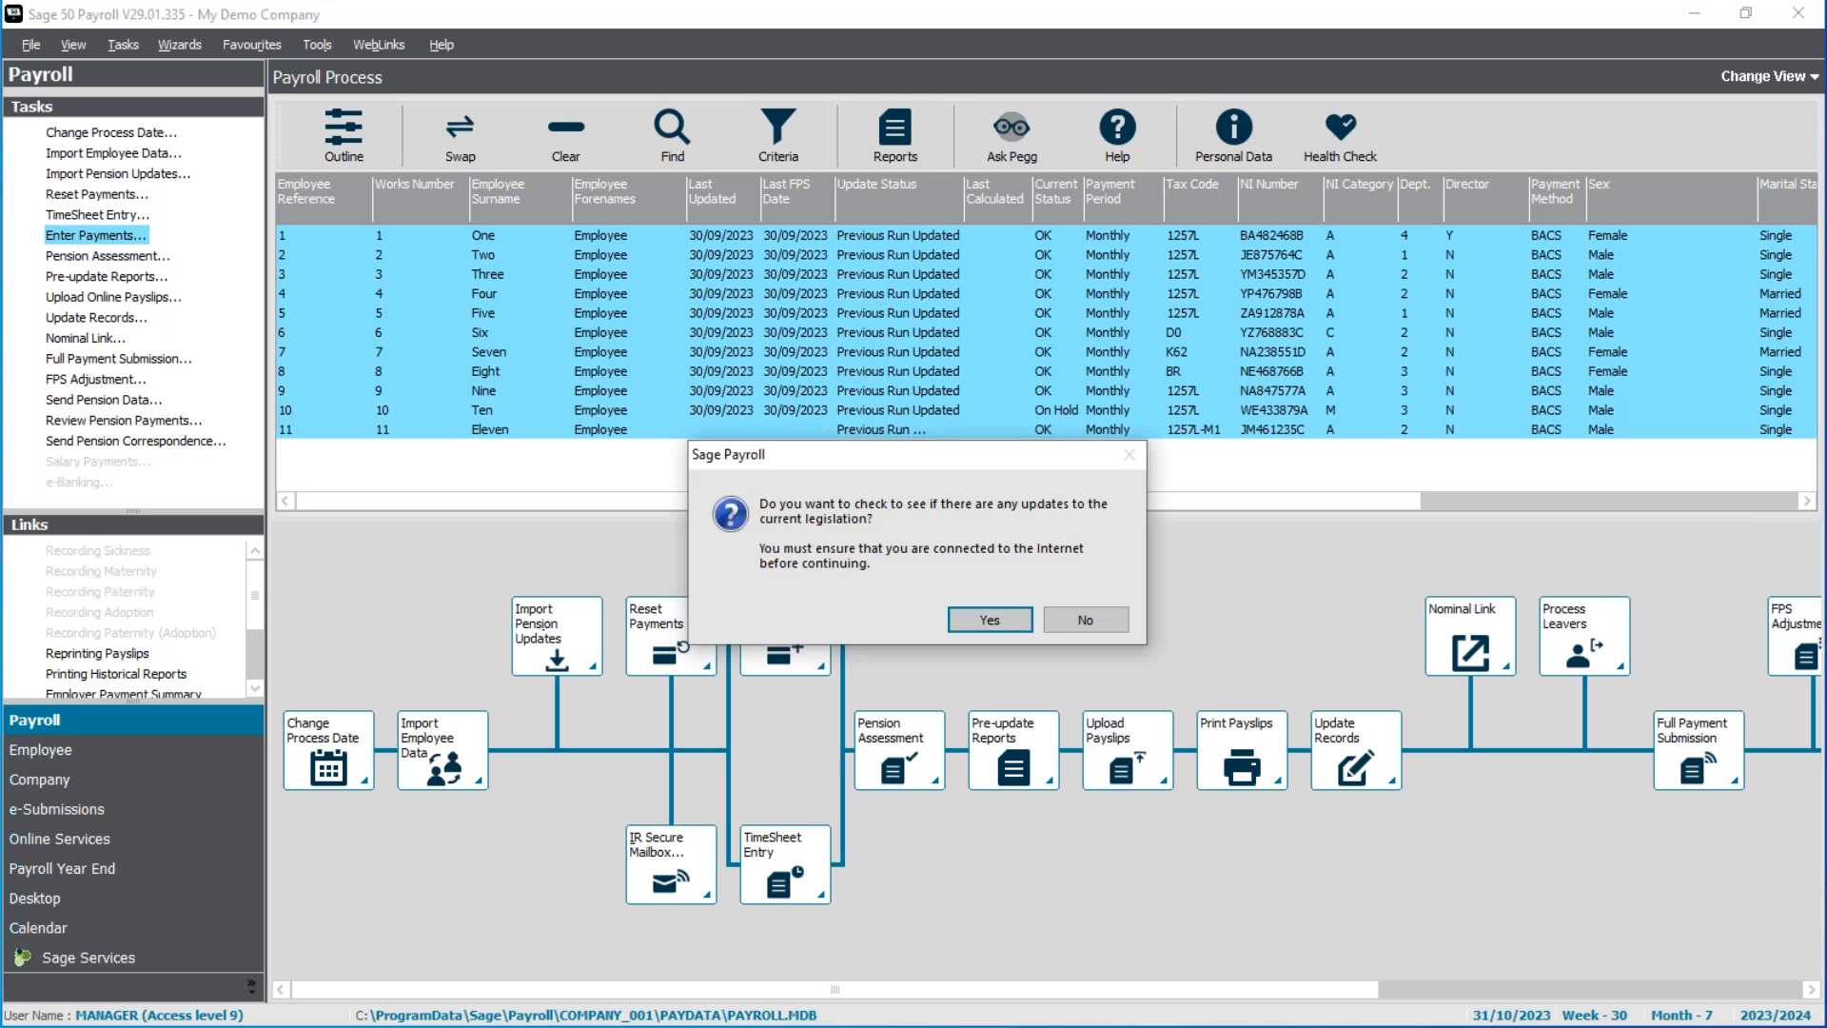
left_click(989, 620)
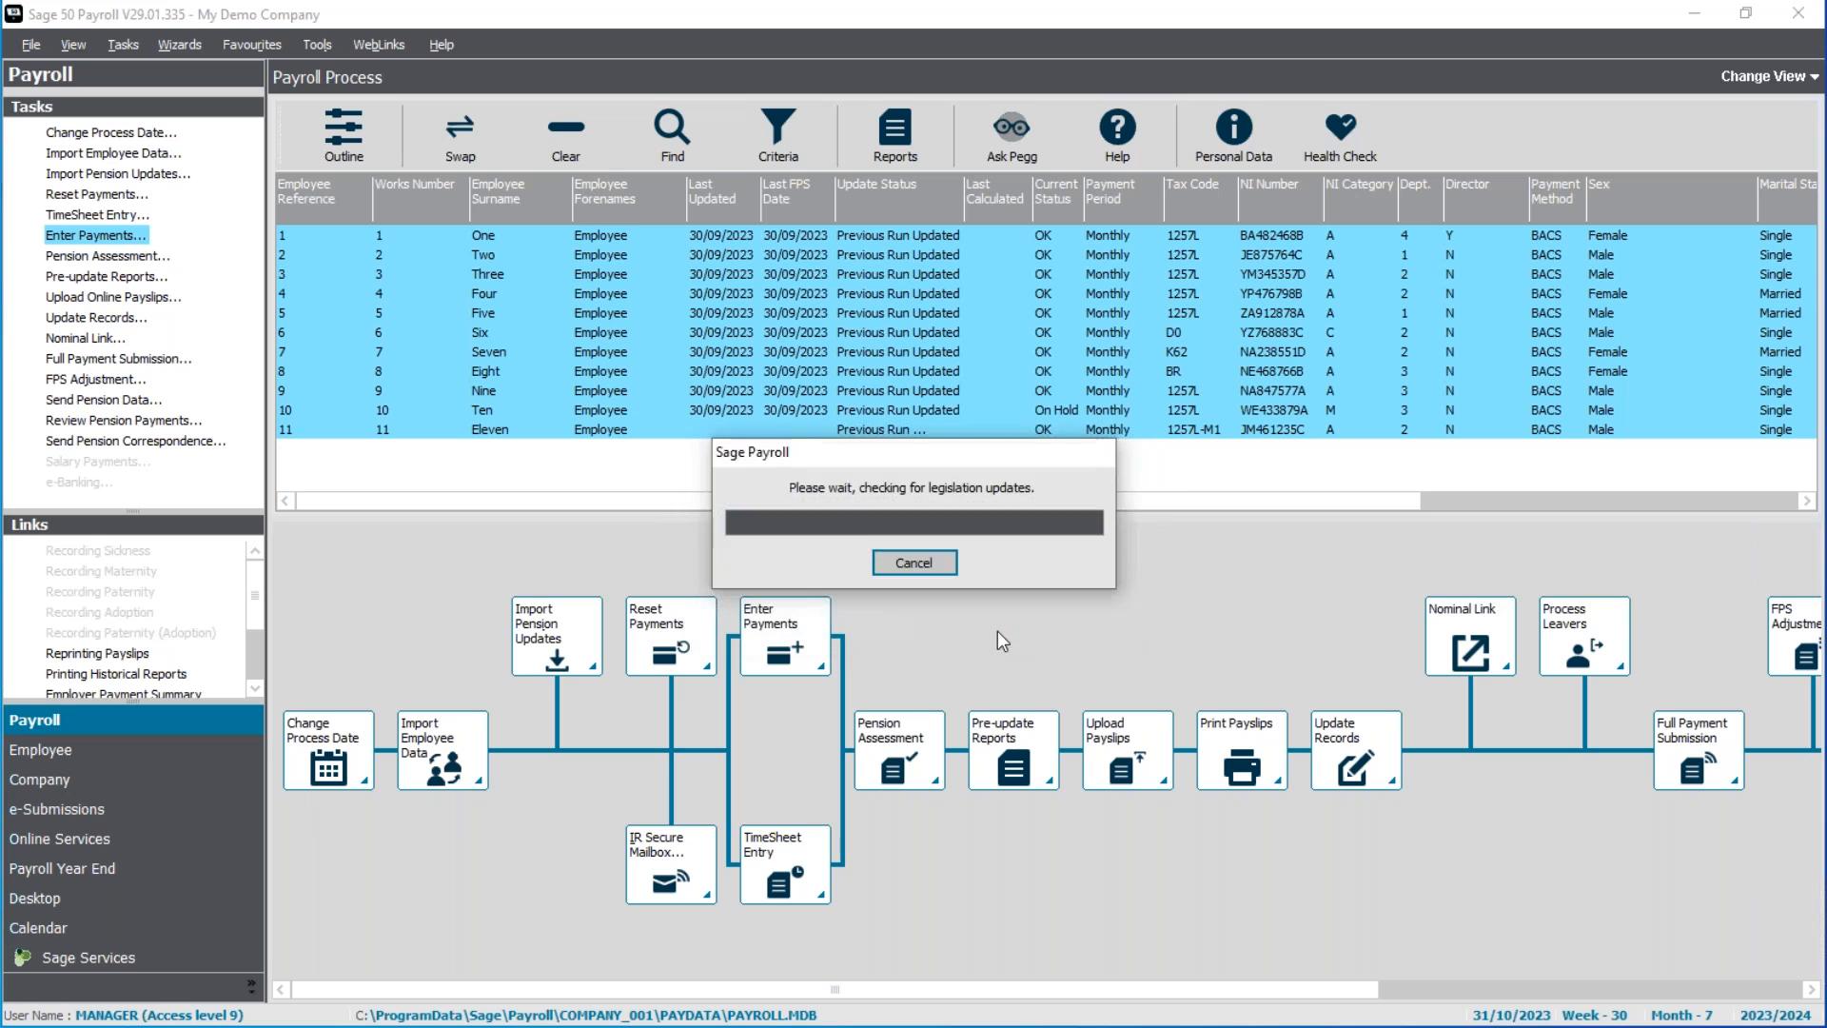
left_click(940, 569)
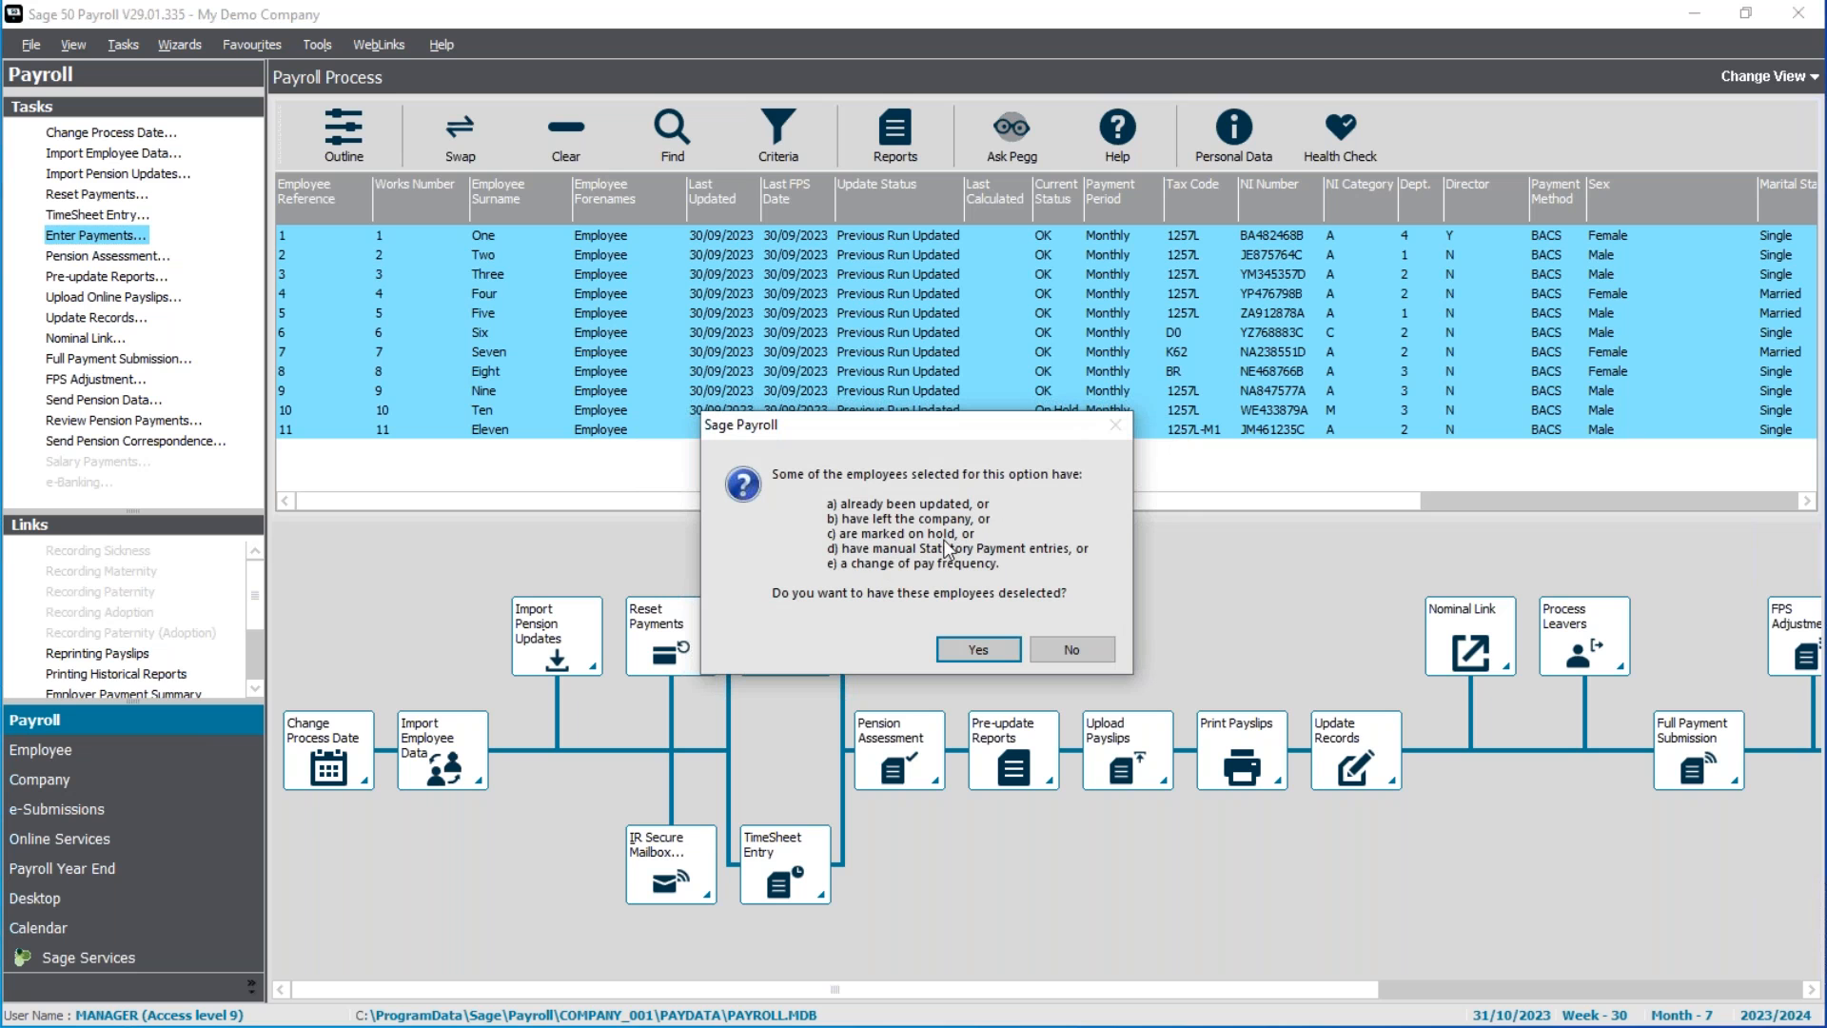
left_click(962, 654)
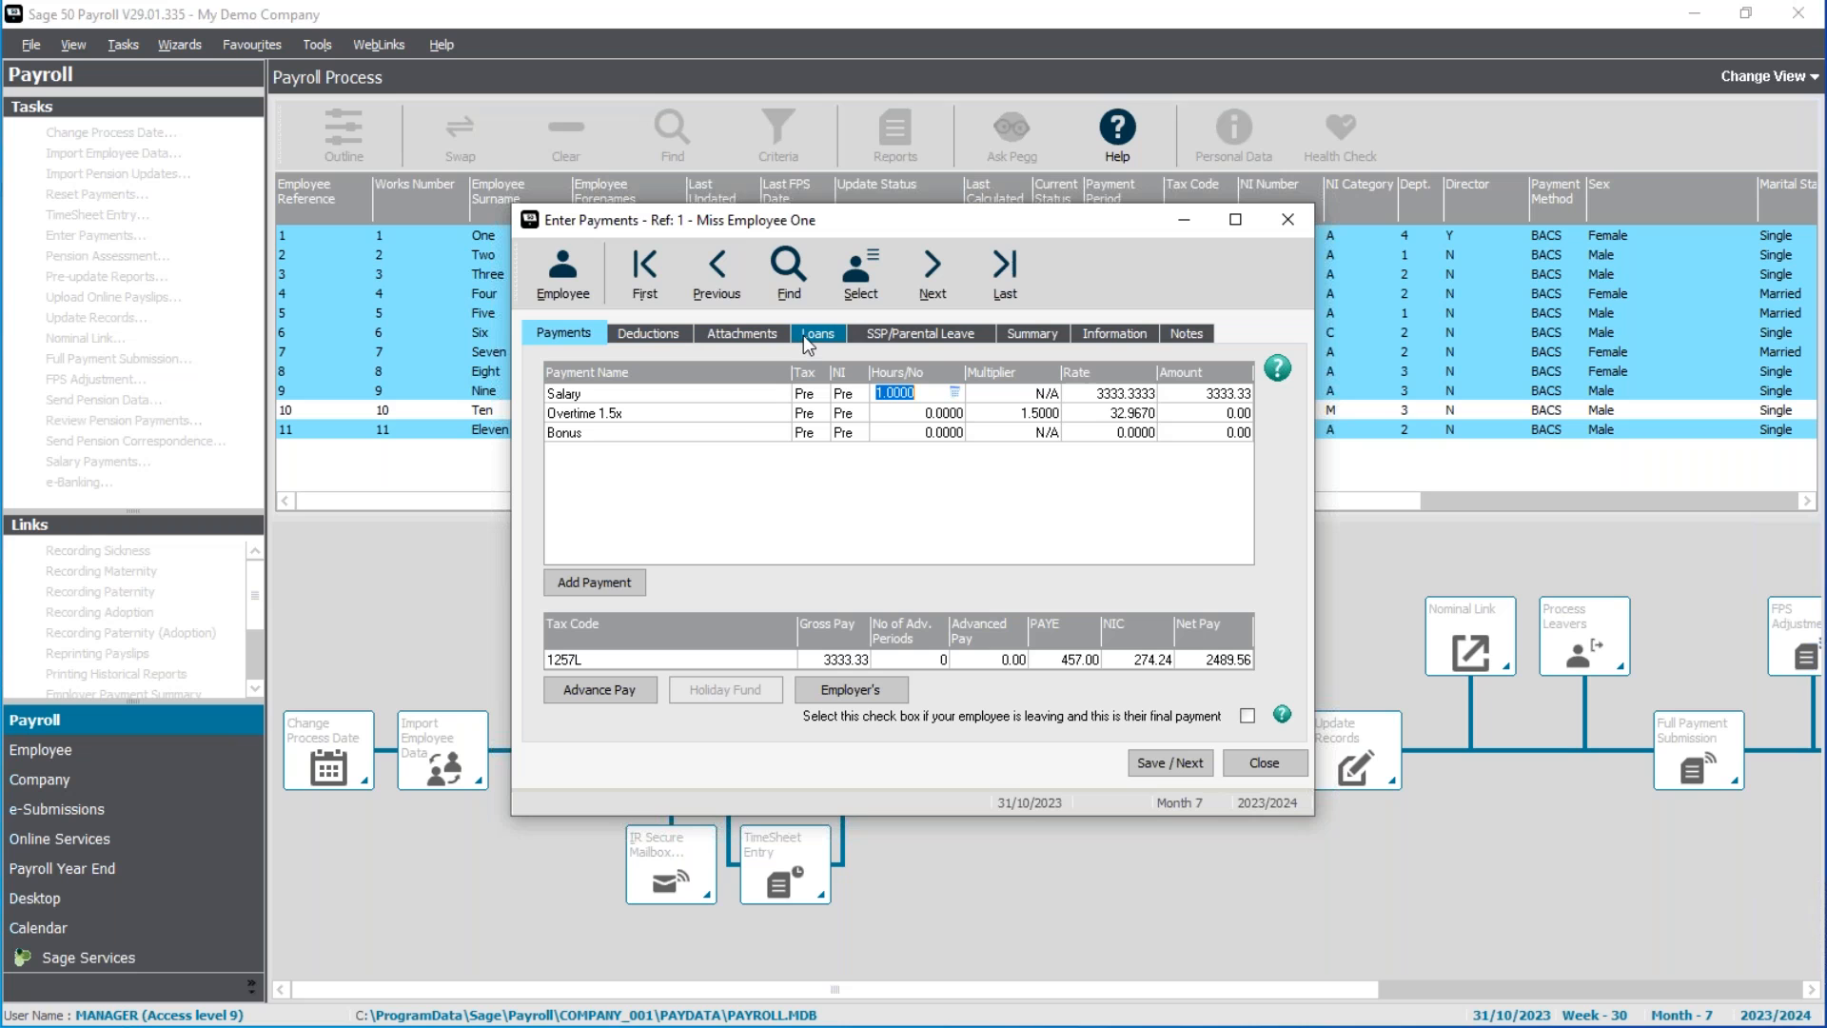
For the employee with reference 1, examine the SSP/Parental Leave calendar, payment summary, year-to-date information, and notes
left_click(917, 335)
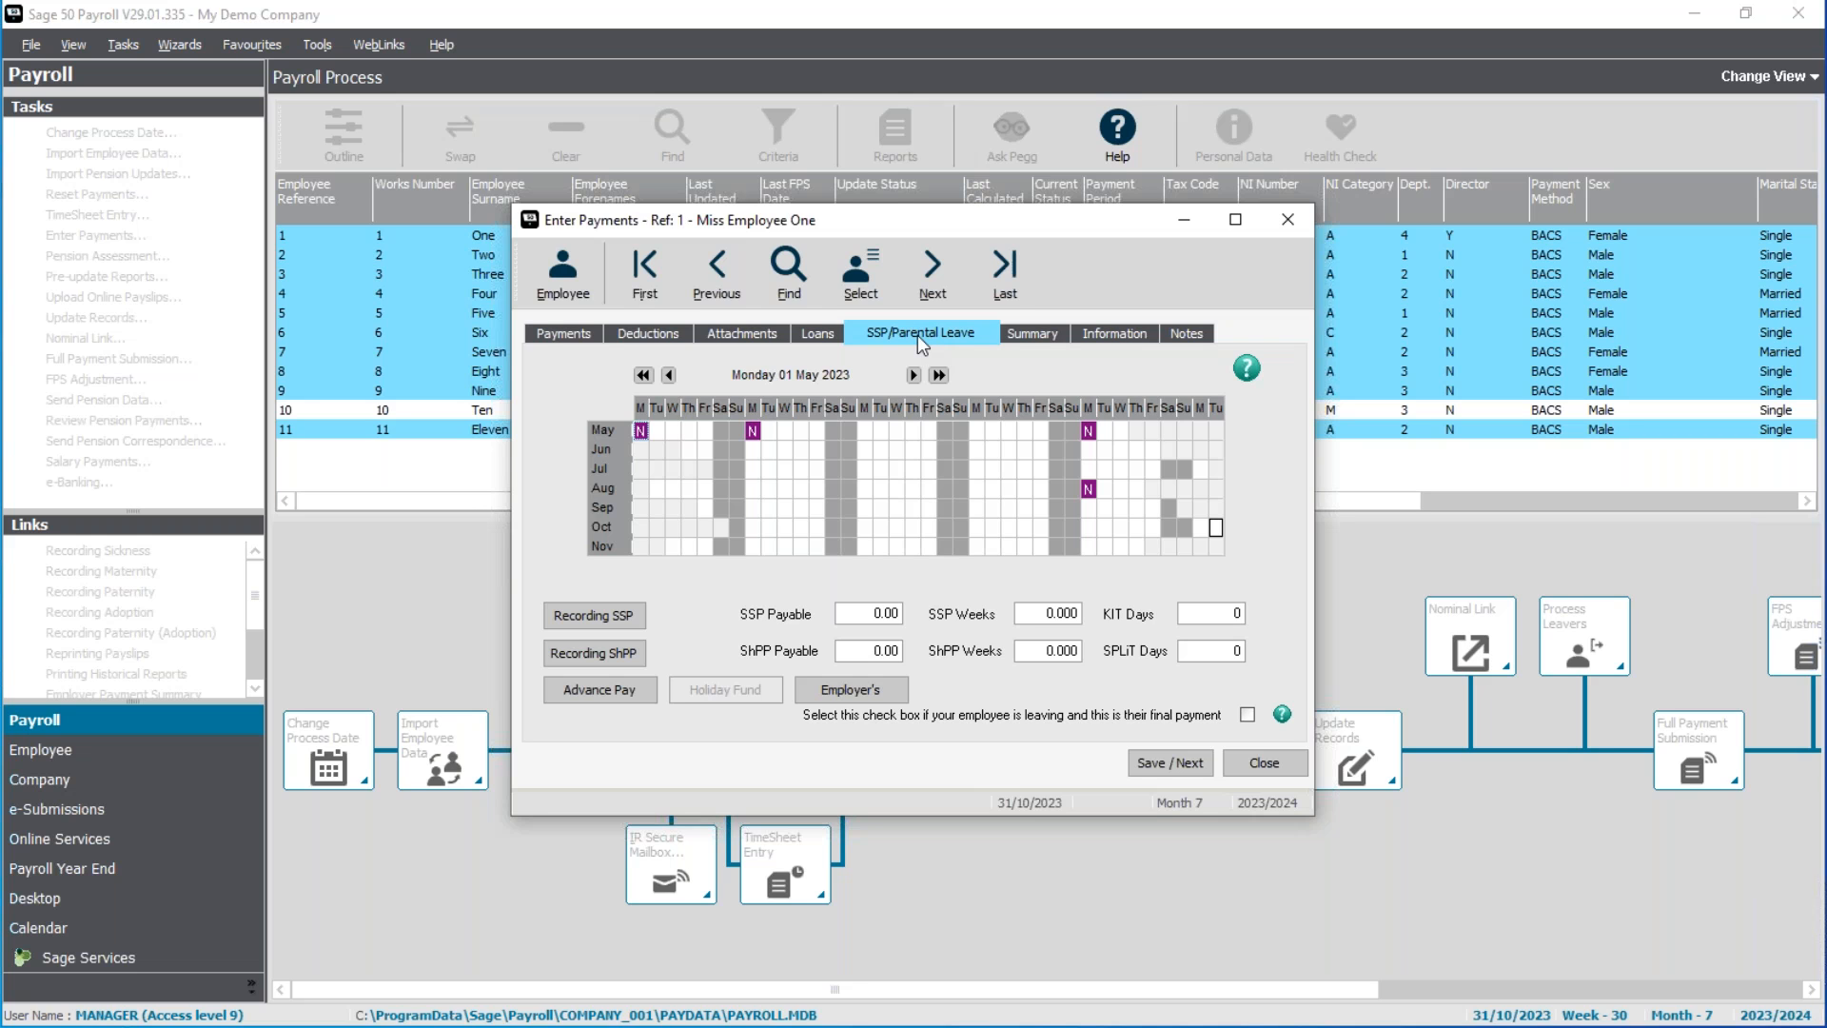
left_click(1033, 333)
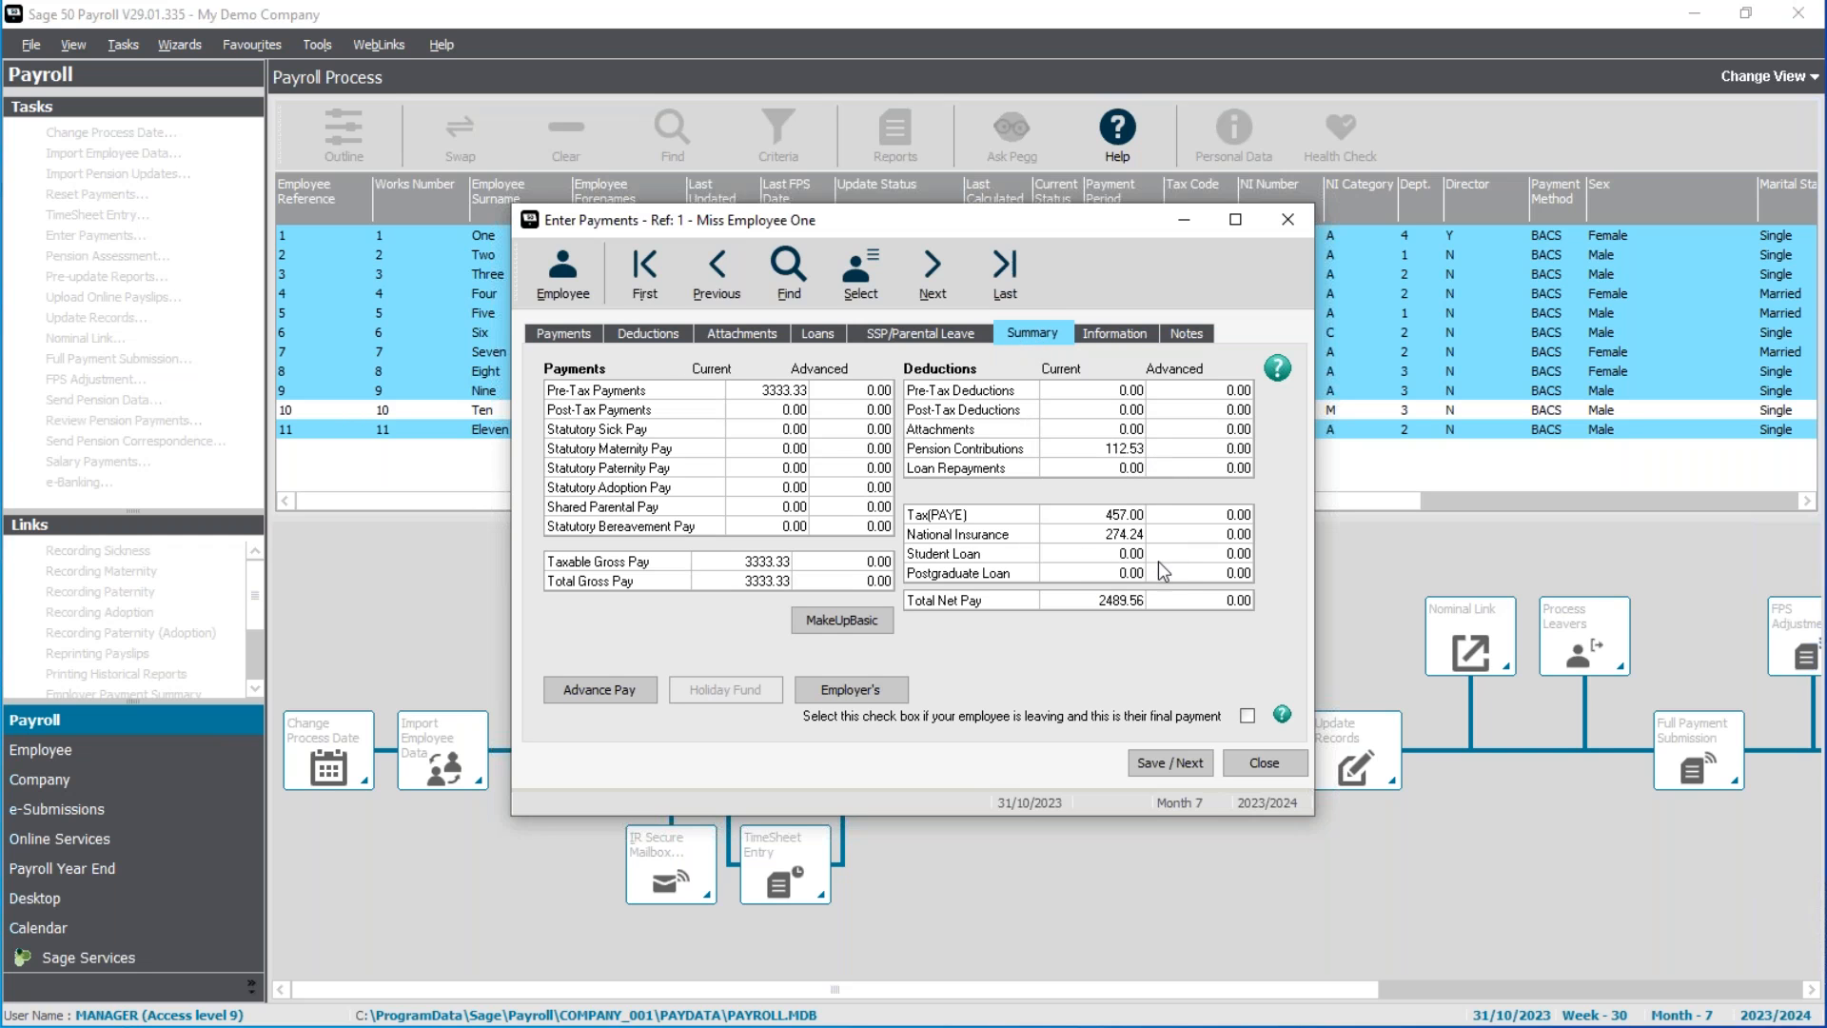
left_click(1119, 333)
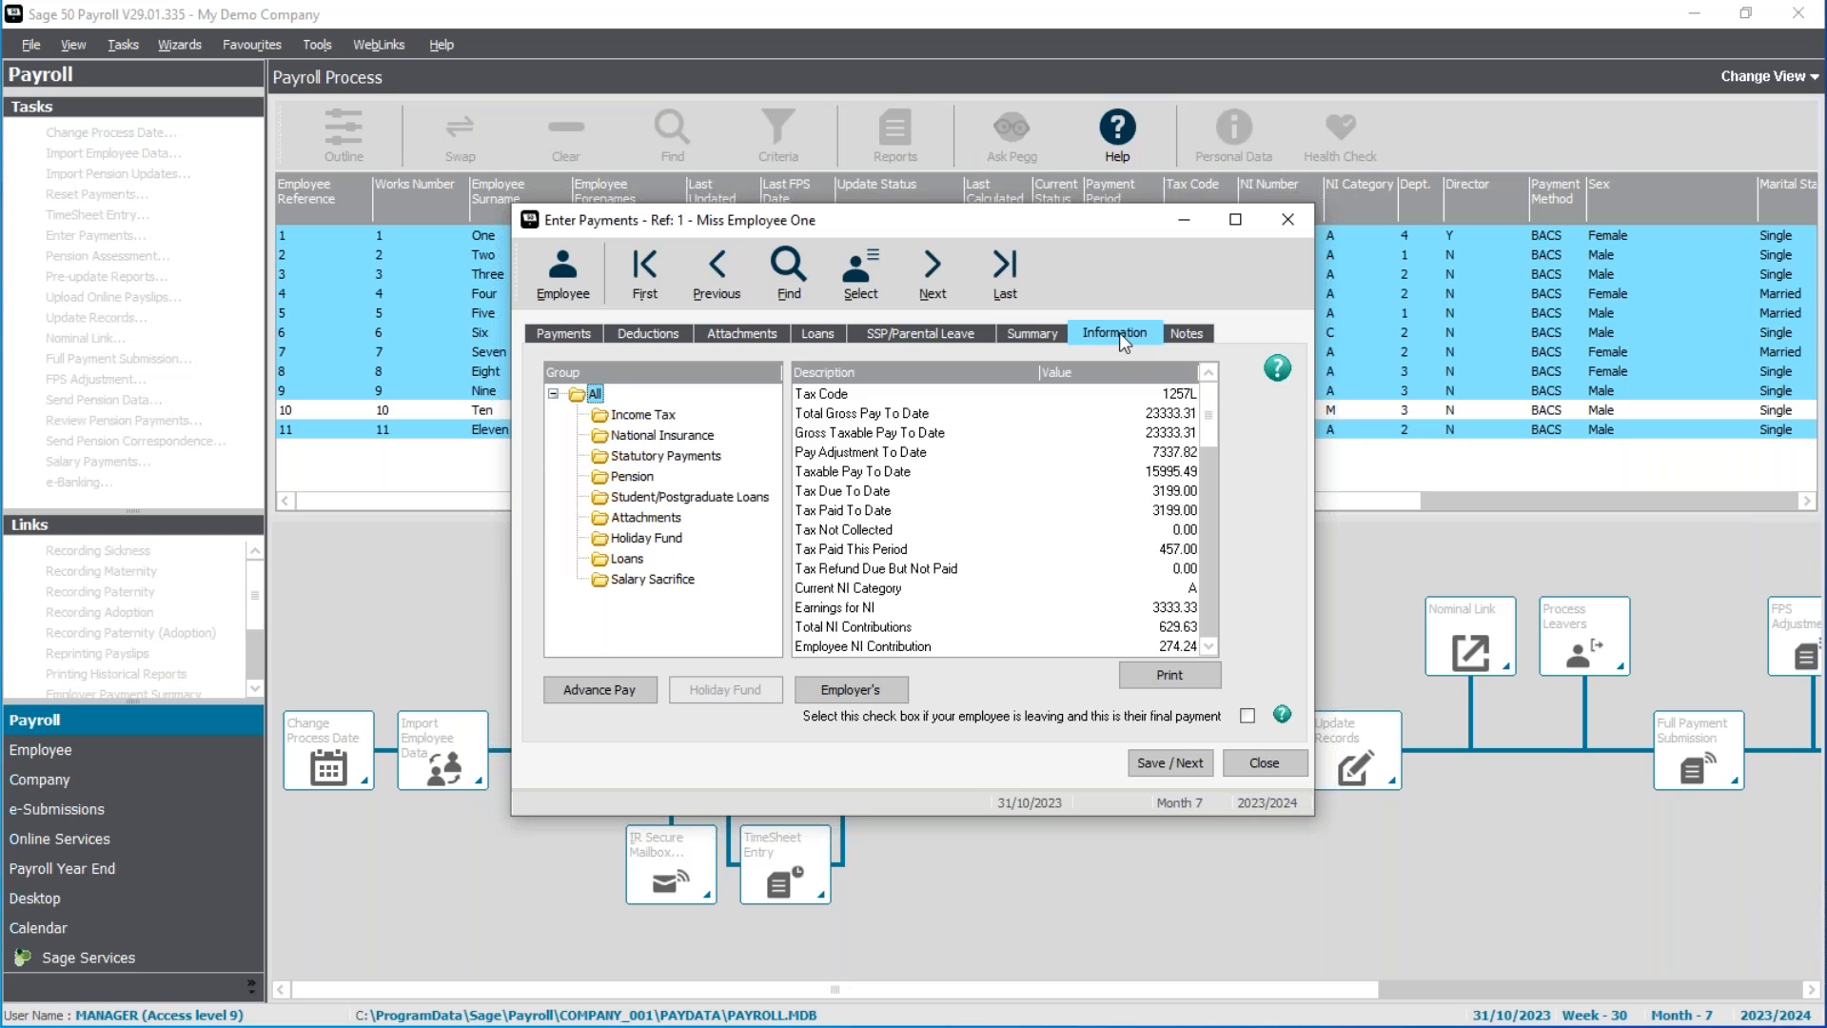
left_click(1188, 333)
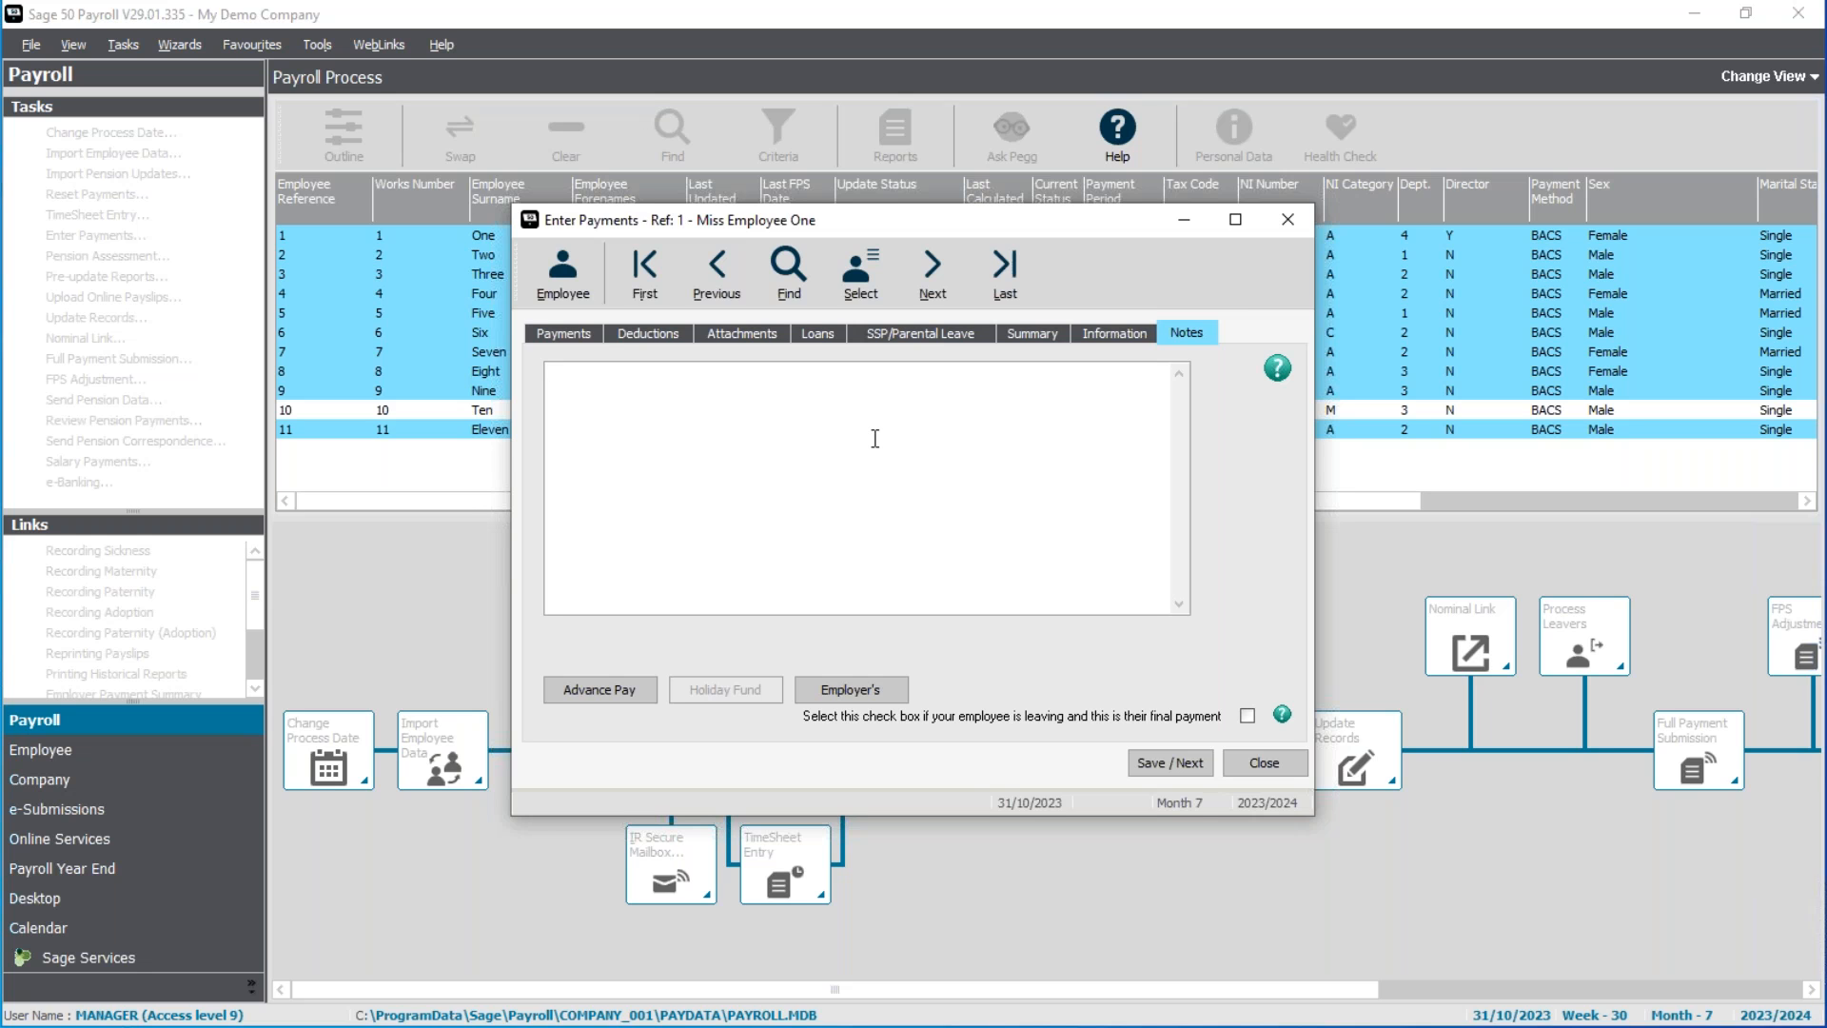
For the employee with reference 1, add the note "This is a note." and set the Overtime 1.5x hours to 10
type("This is a note.")
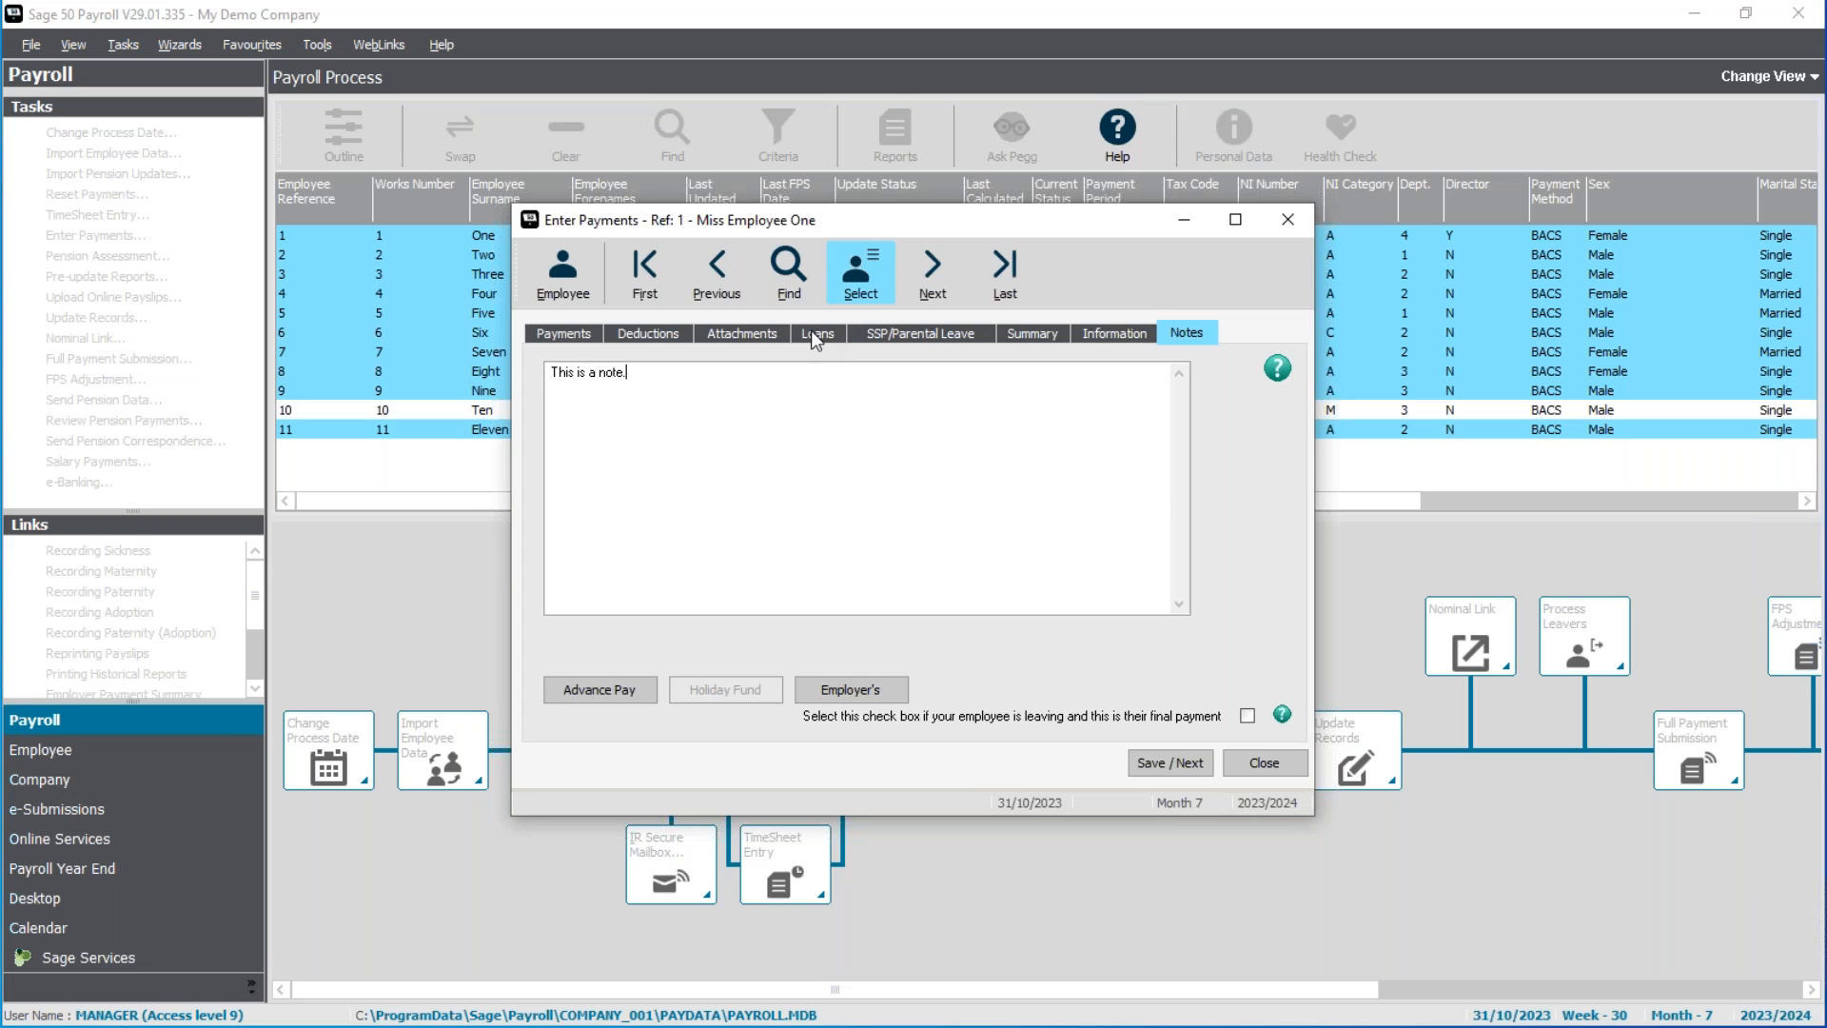
left_click(563, 334)
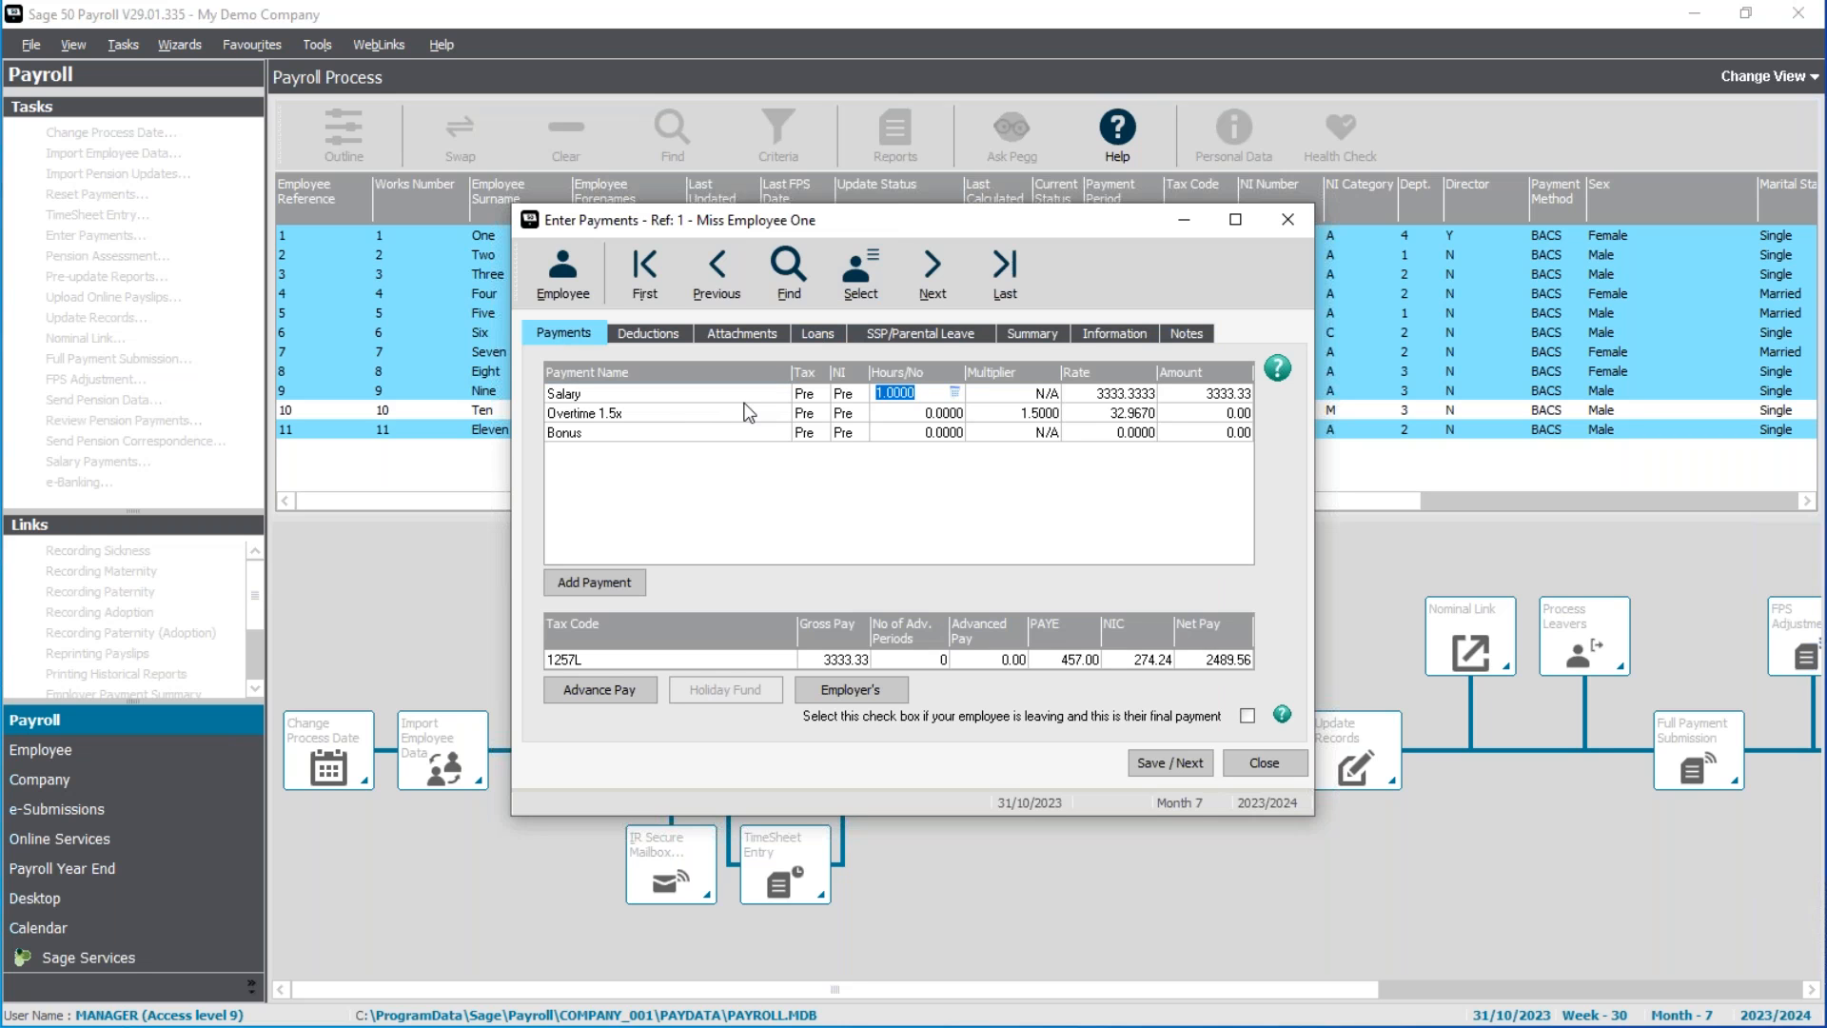
left_click(1125, 394)
left_click(948, 416)
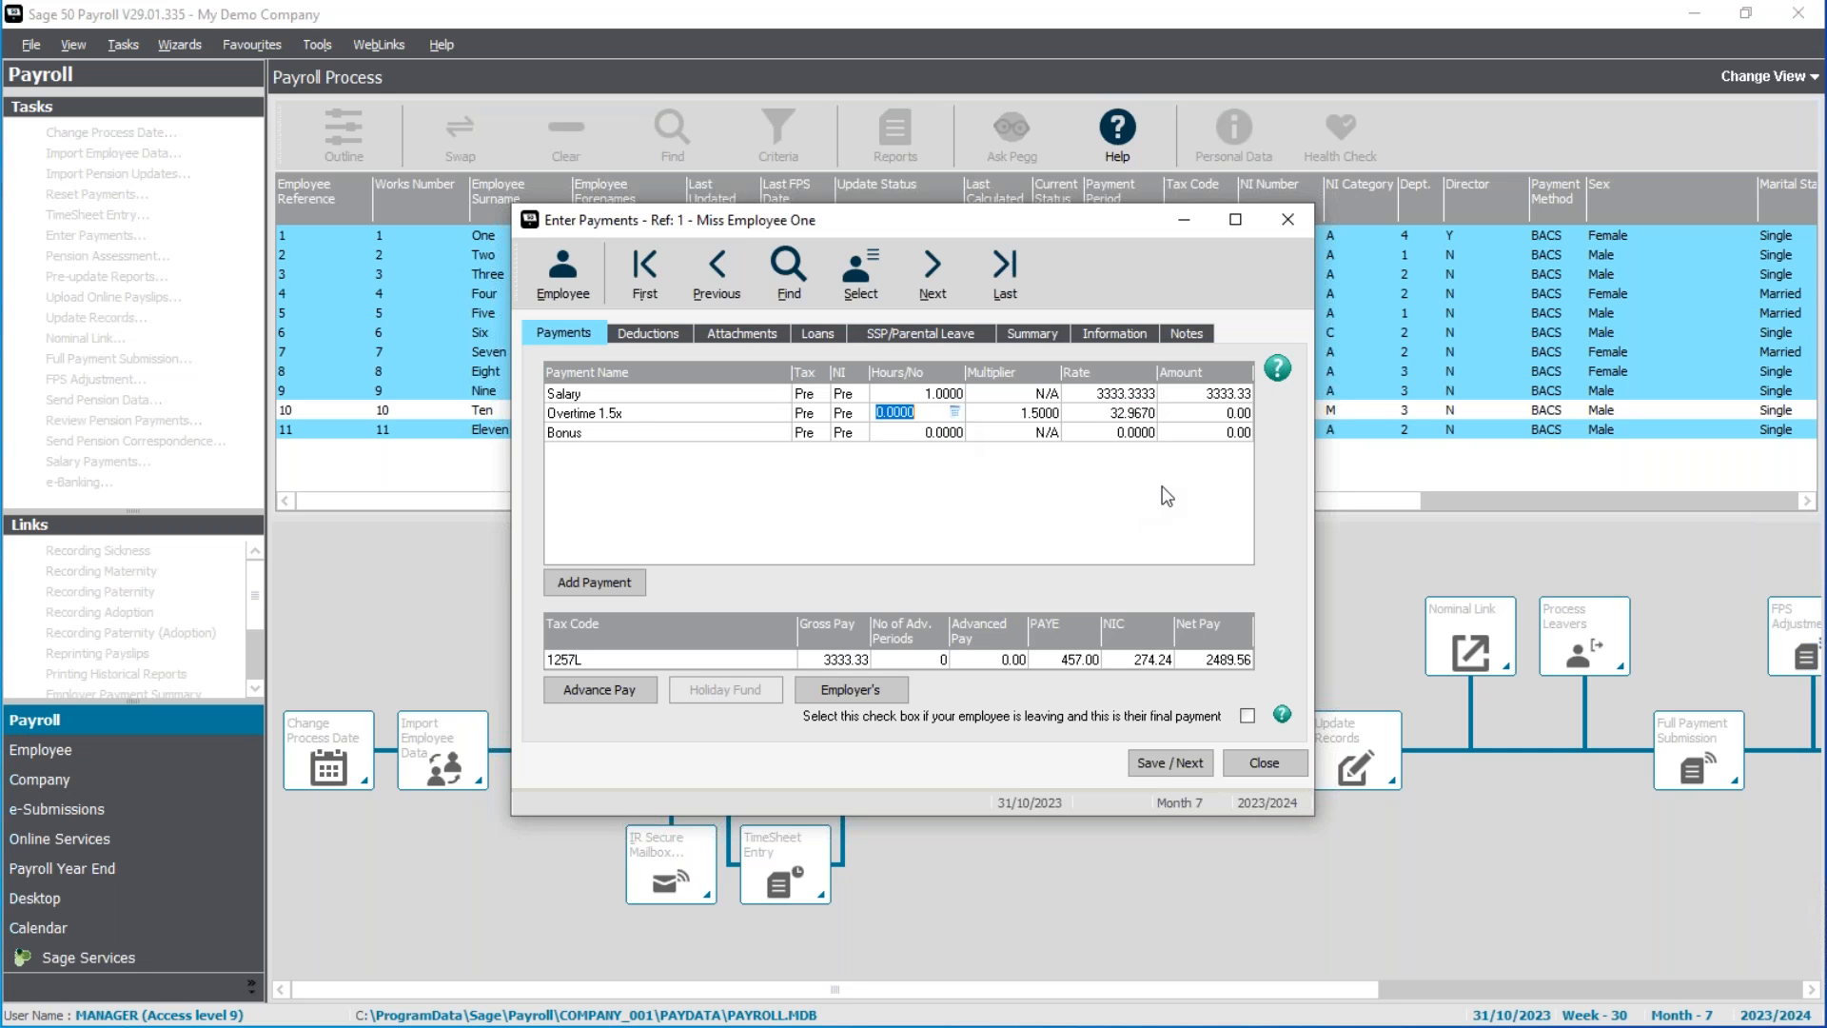
type("10")
key("Return")
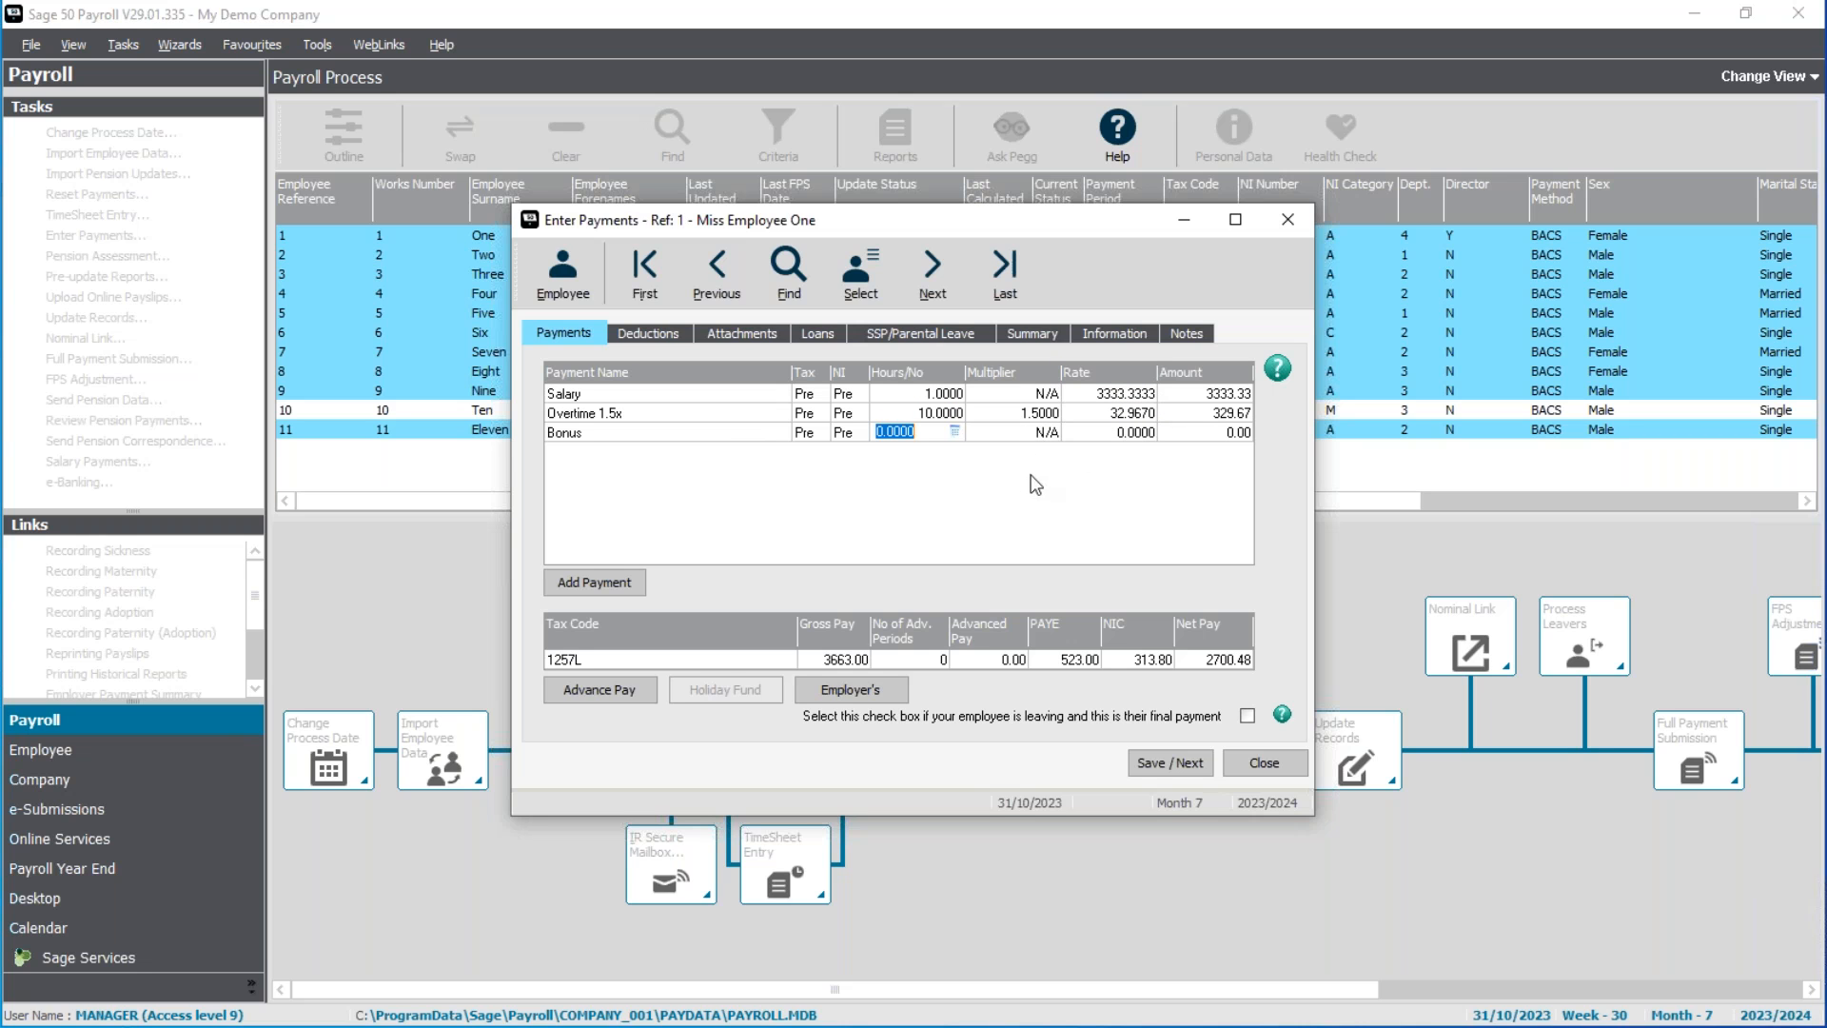
Enter a Bonus of 1 at a rate of 300 for reference 1, and save the payments for references 1 and 2
type("1")
key("Return")
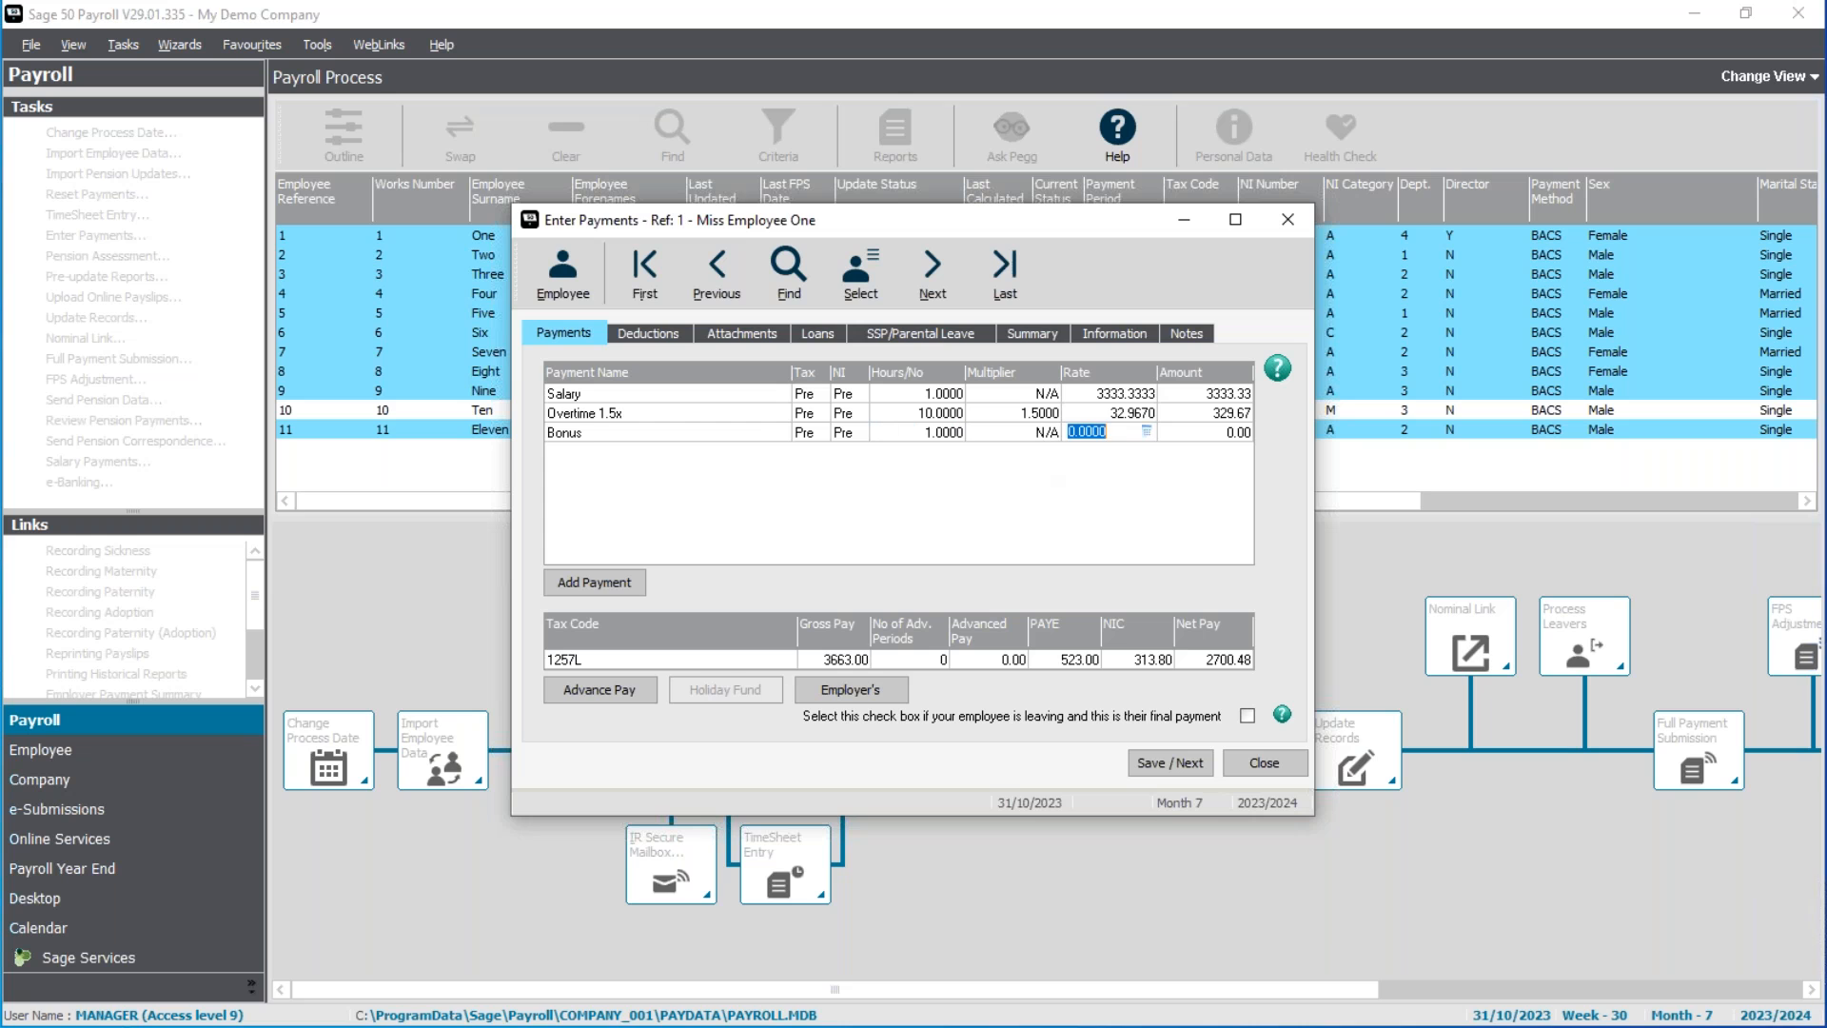
type("300")
key("Return")
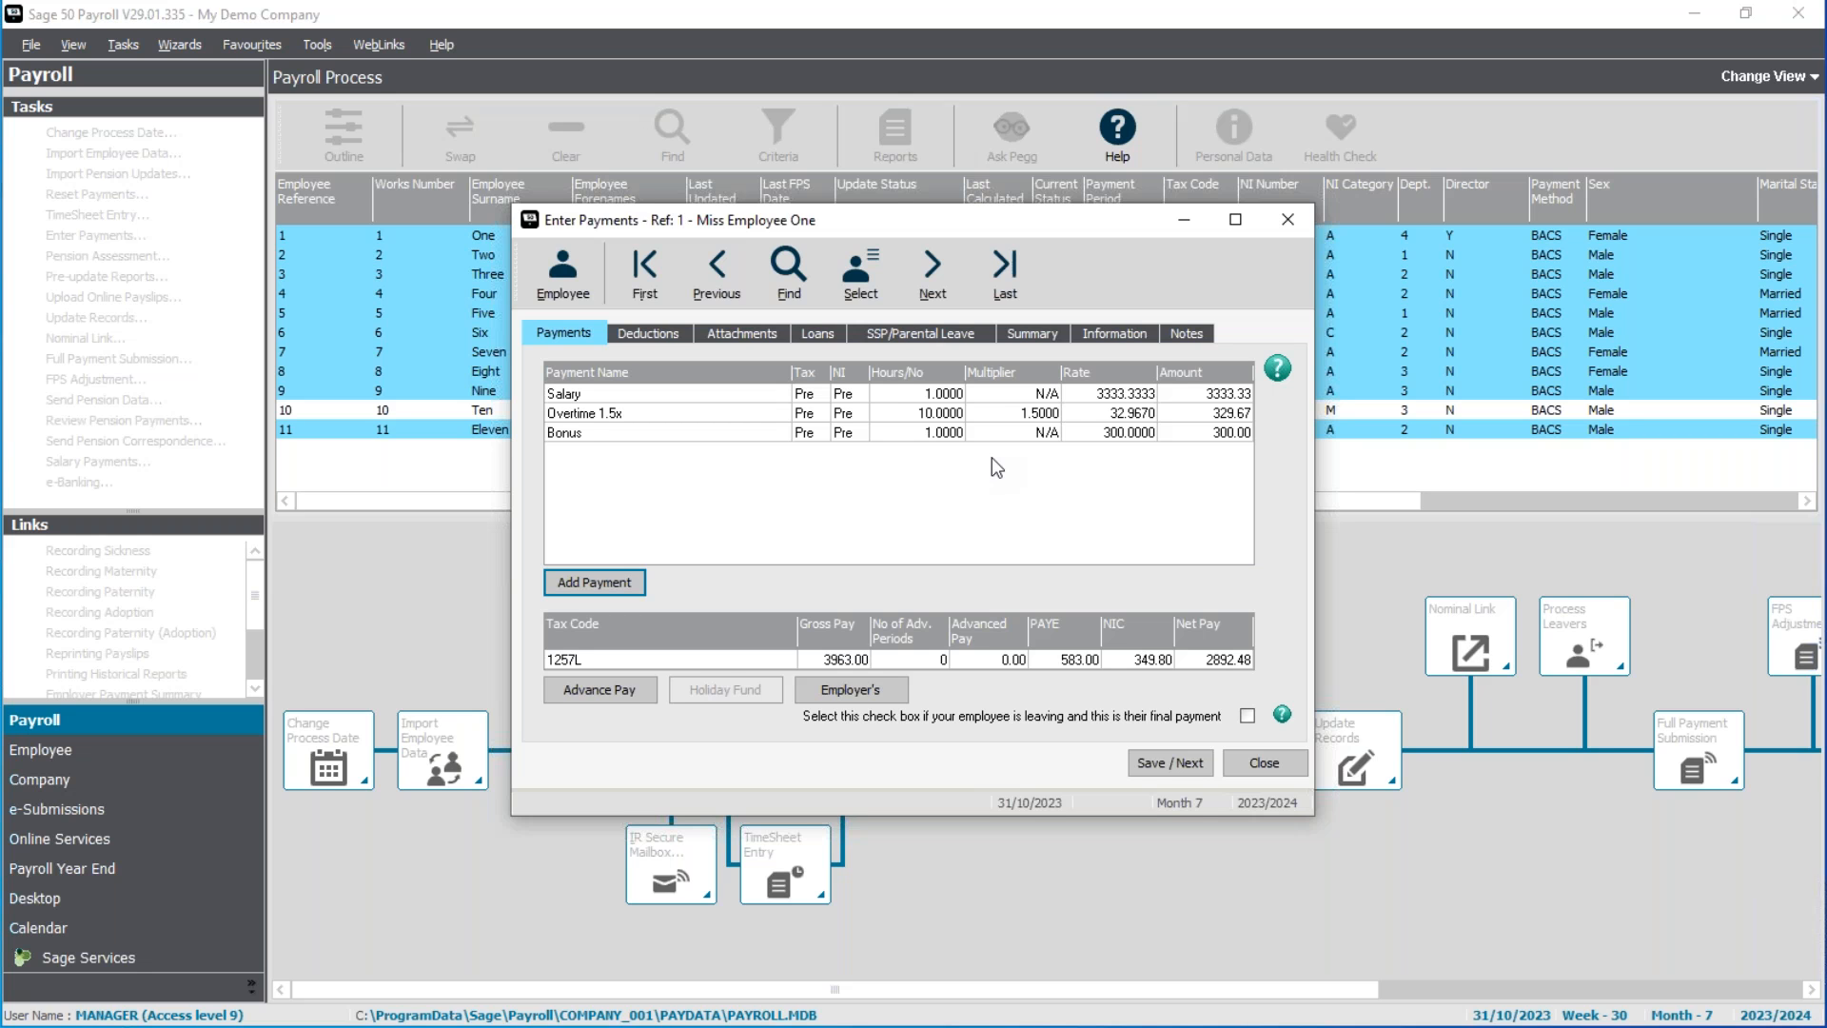
left_click(1200, 765)
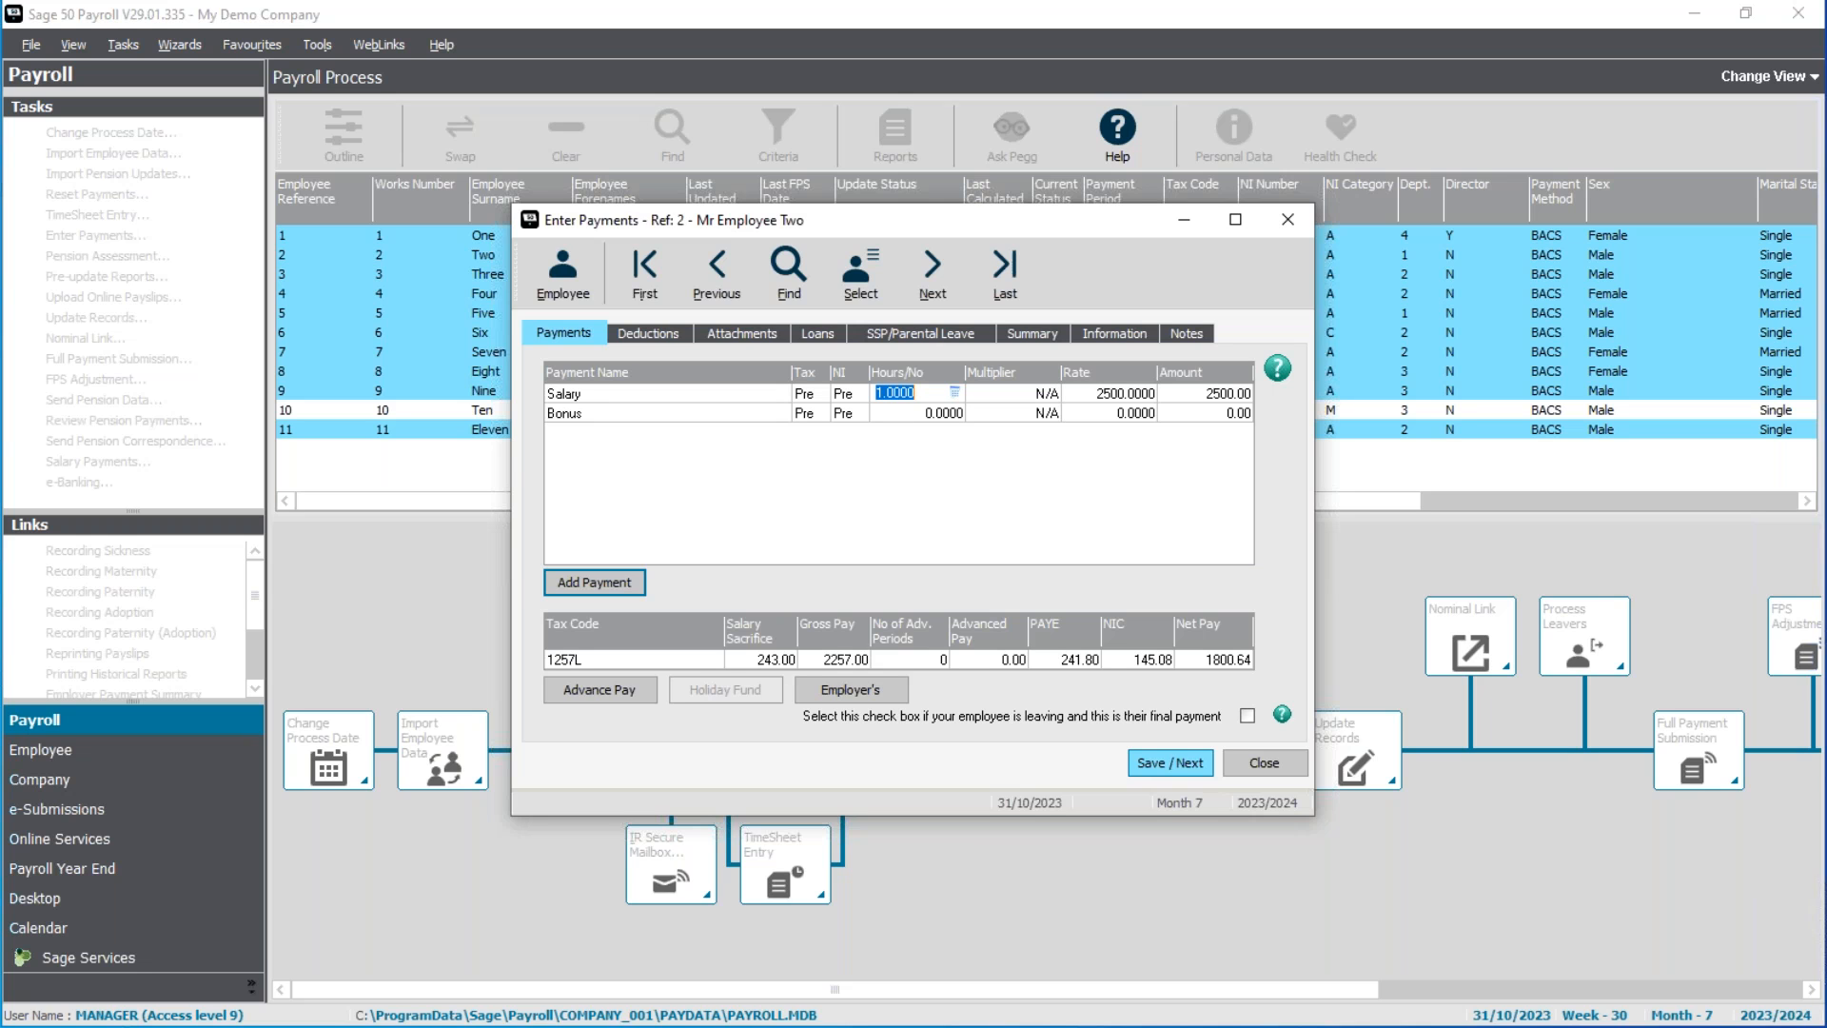
left_click(1170, 763)
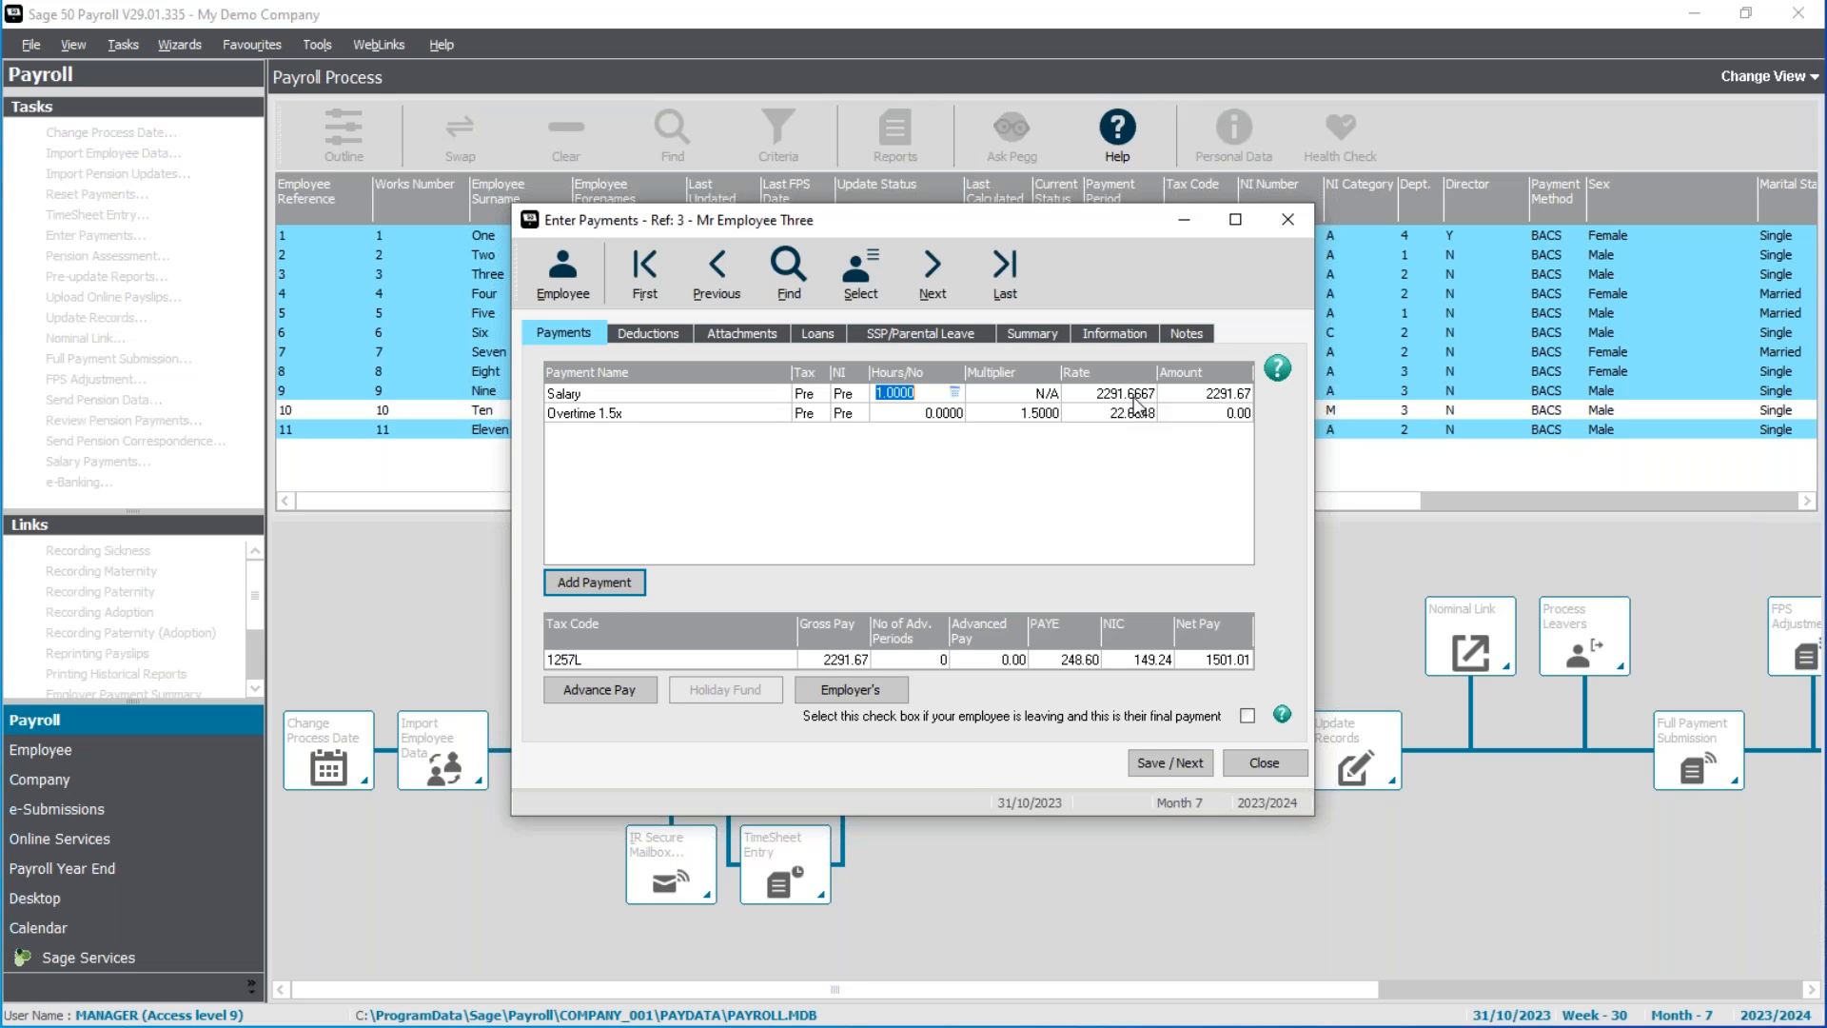
Pro-rate the Salary for the employee with reference 3 by calculating its Hours/No as 15 divided by 22
left_click(956, 393)
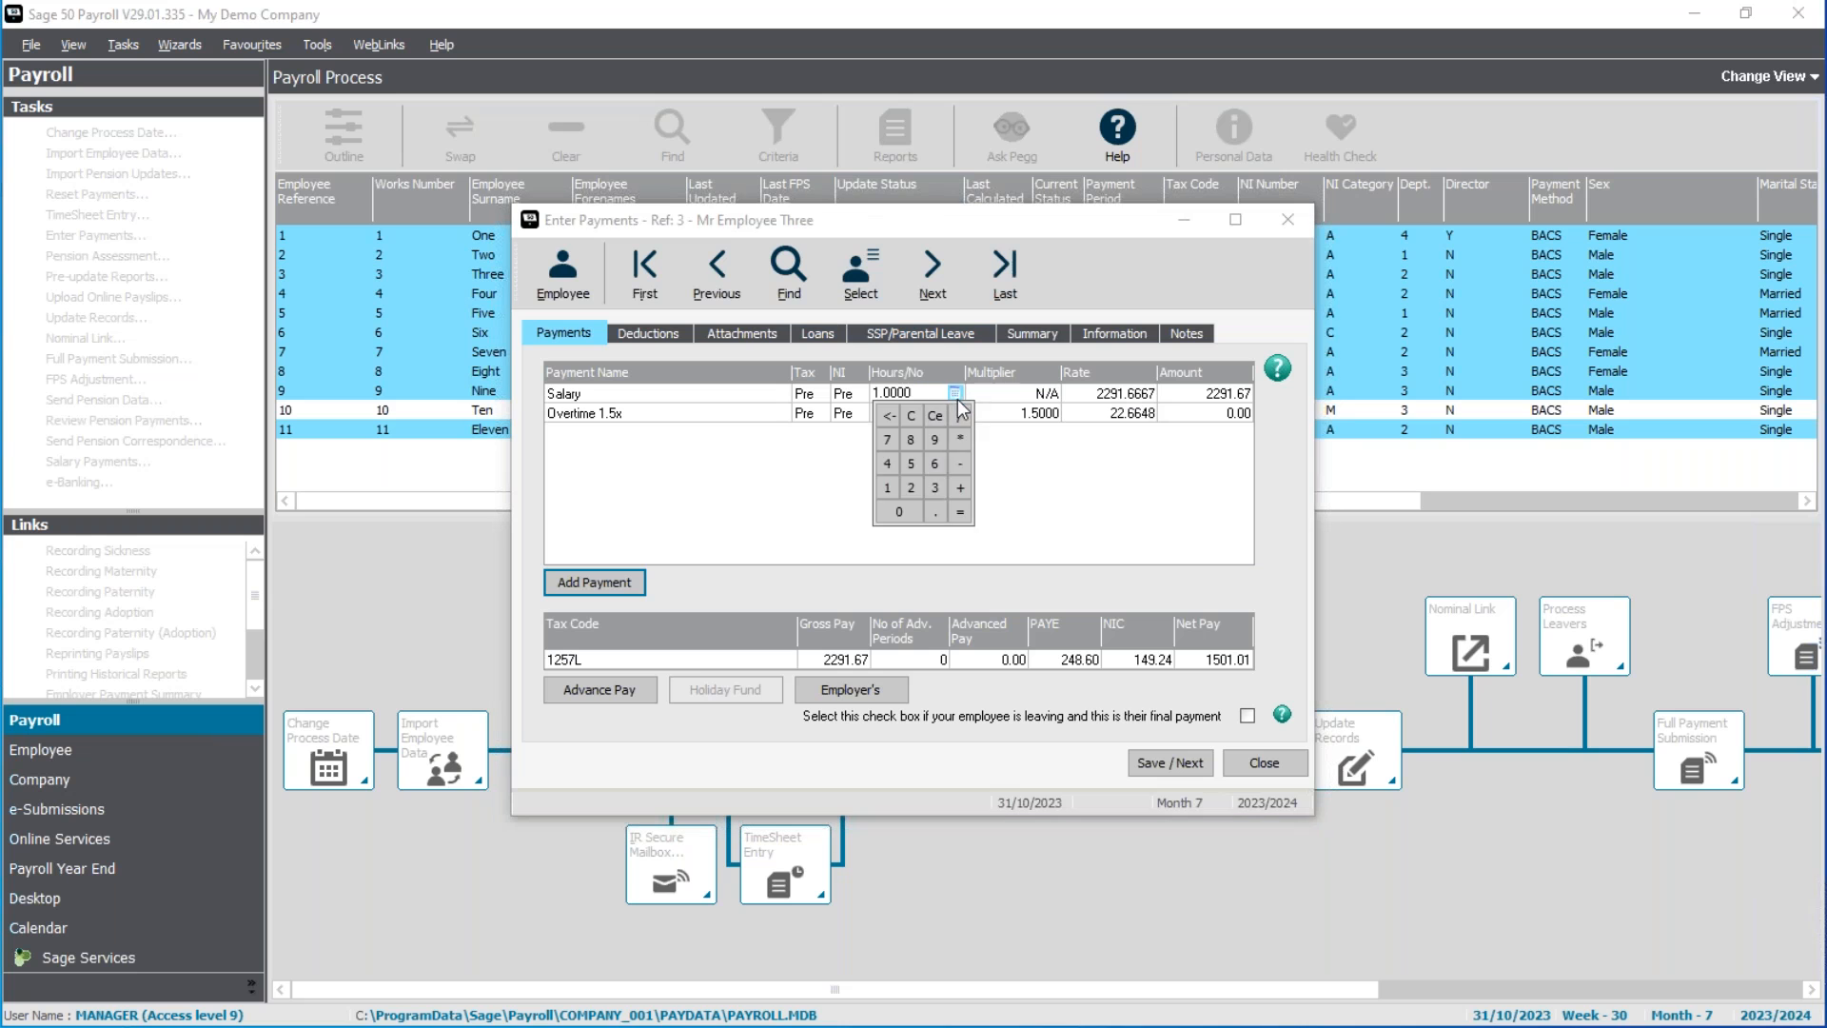
type("15")
left_click(910, 487)
left_click(910, 487)
left_click(960, 511)
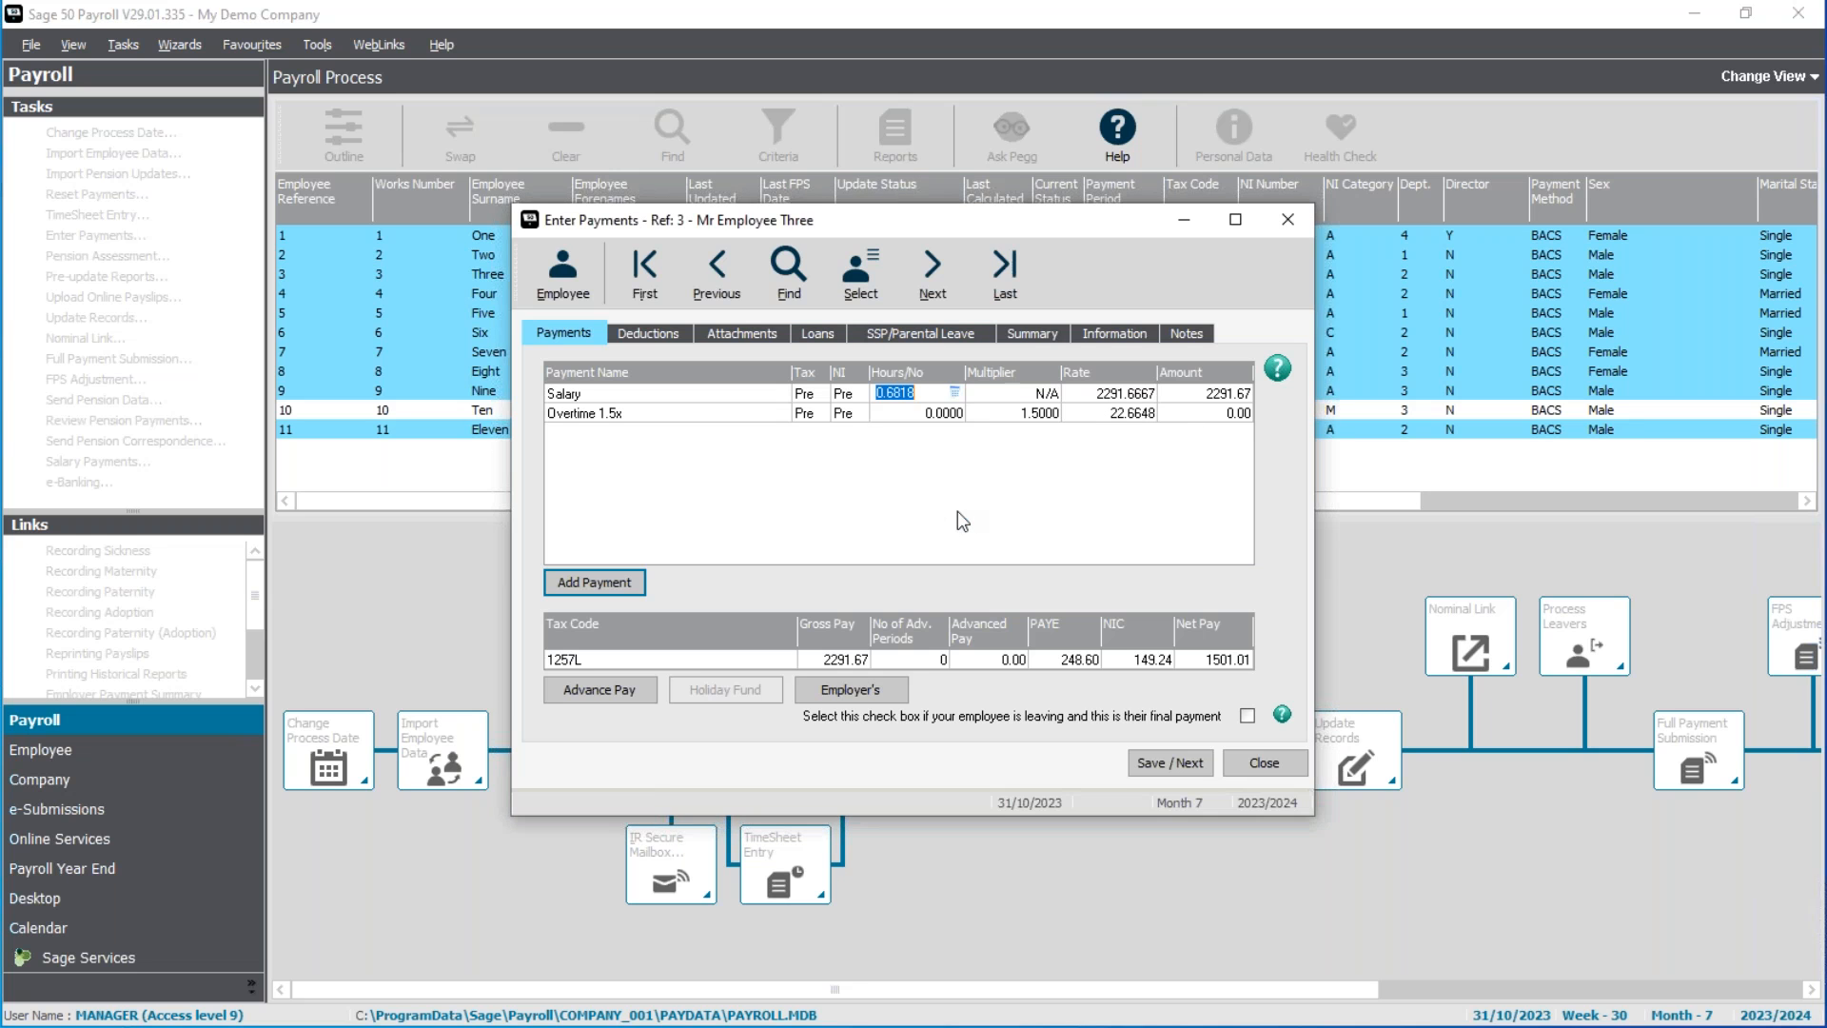
key("Tab")
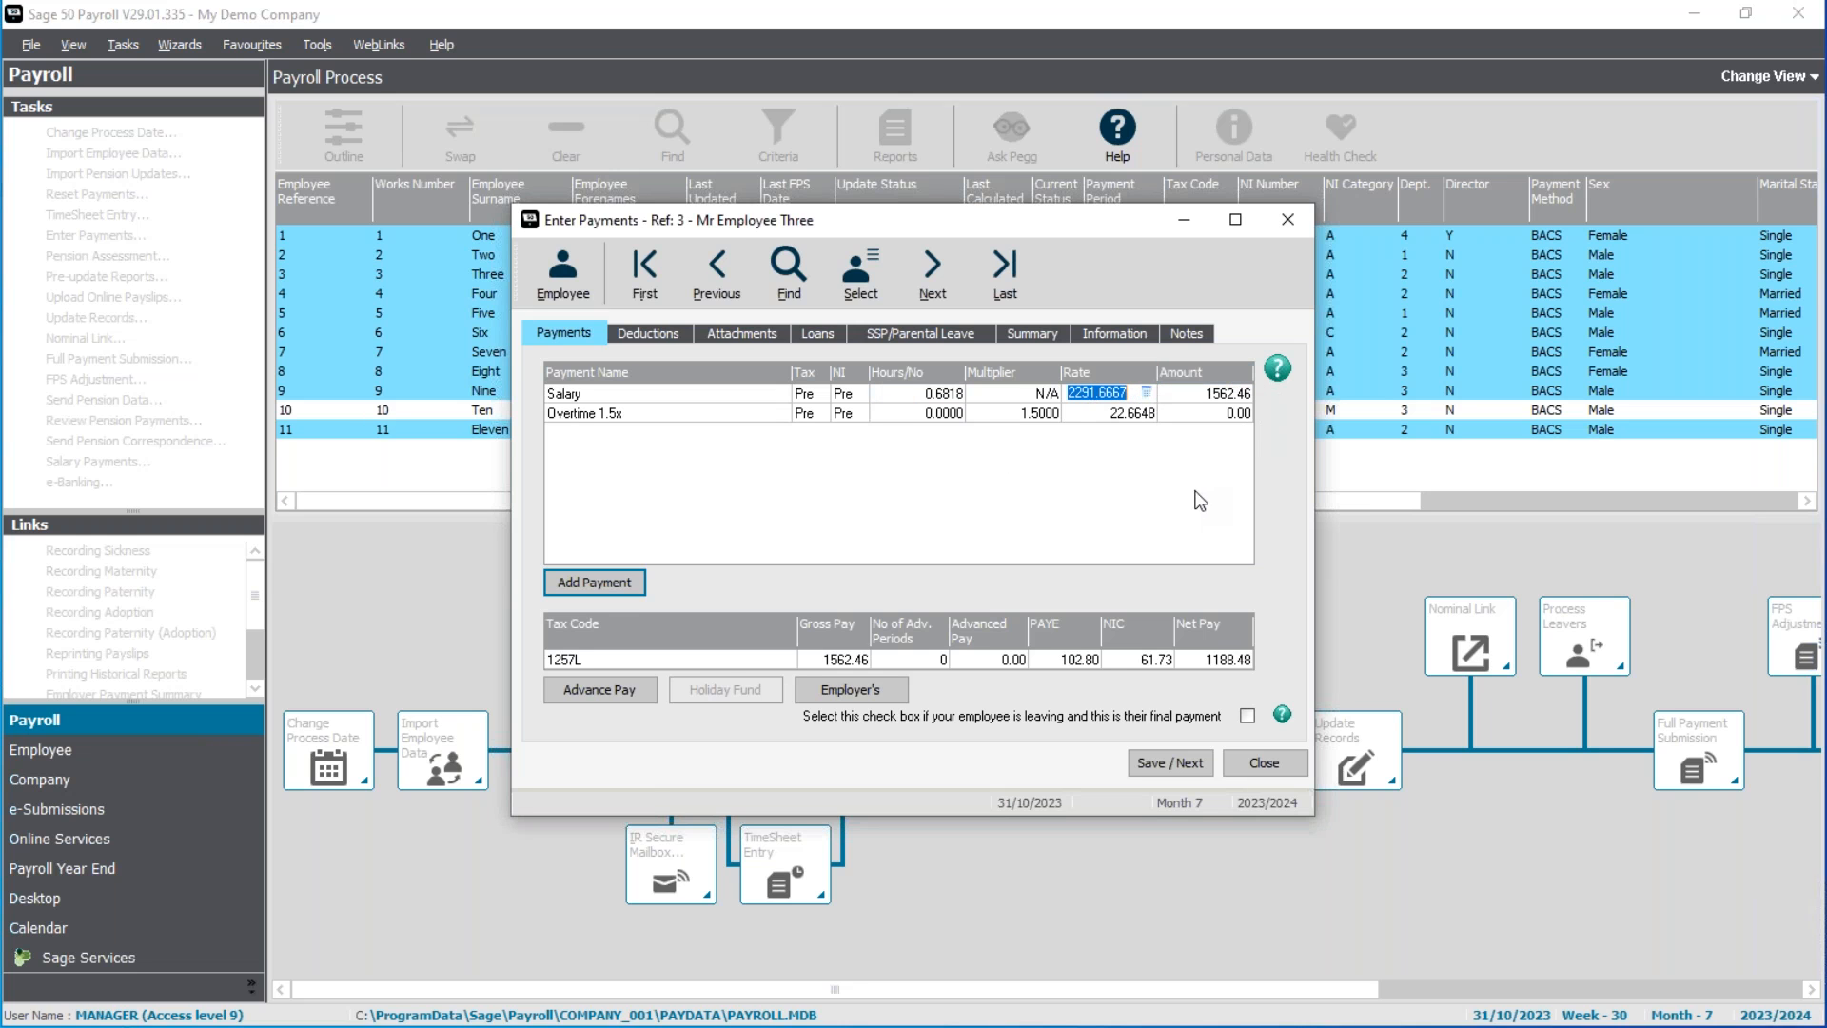
key("Tab")
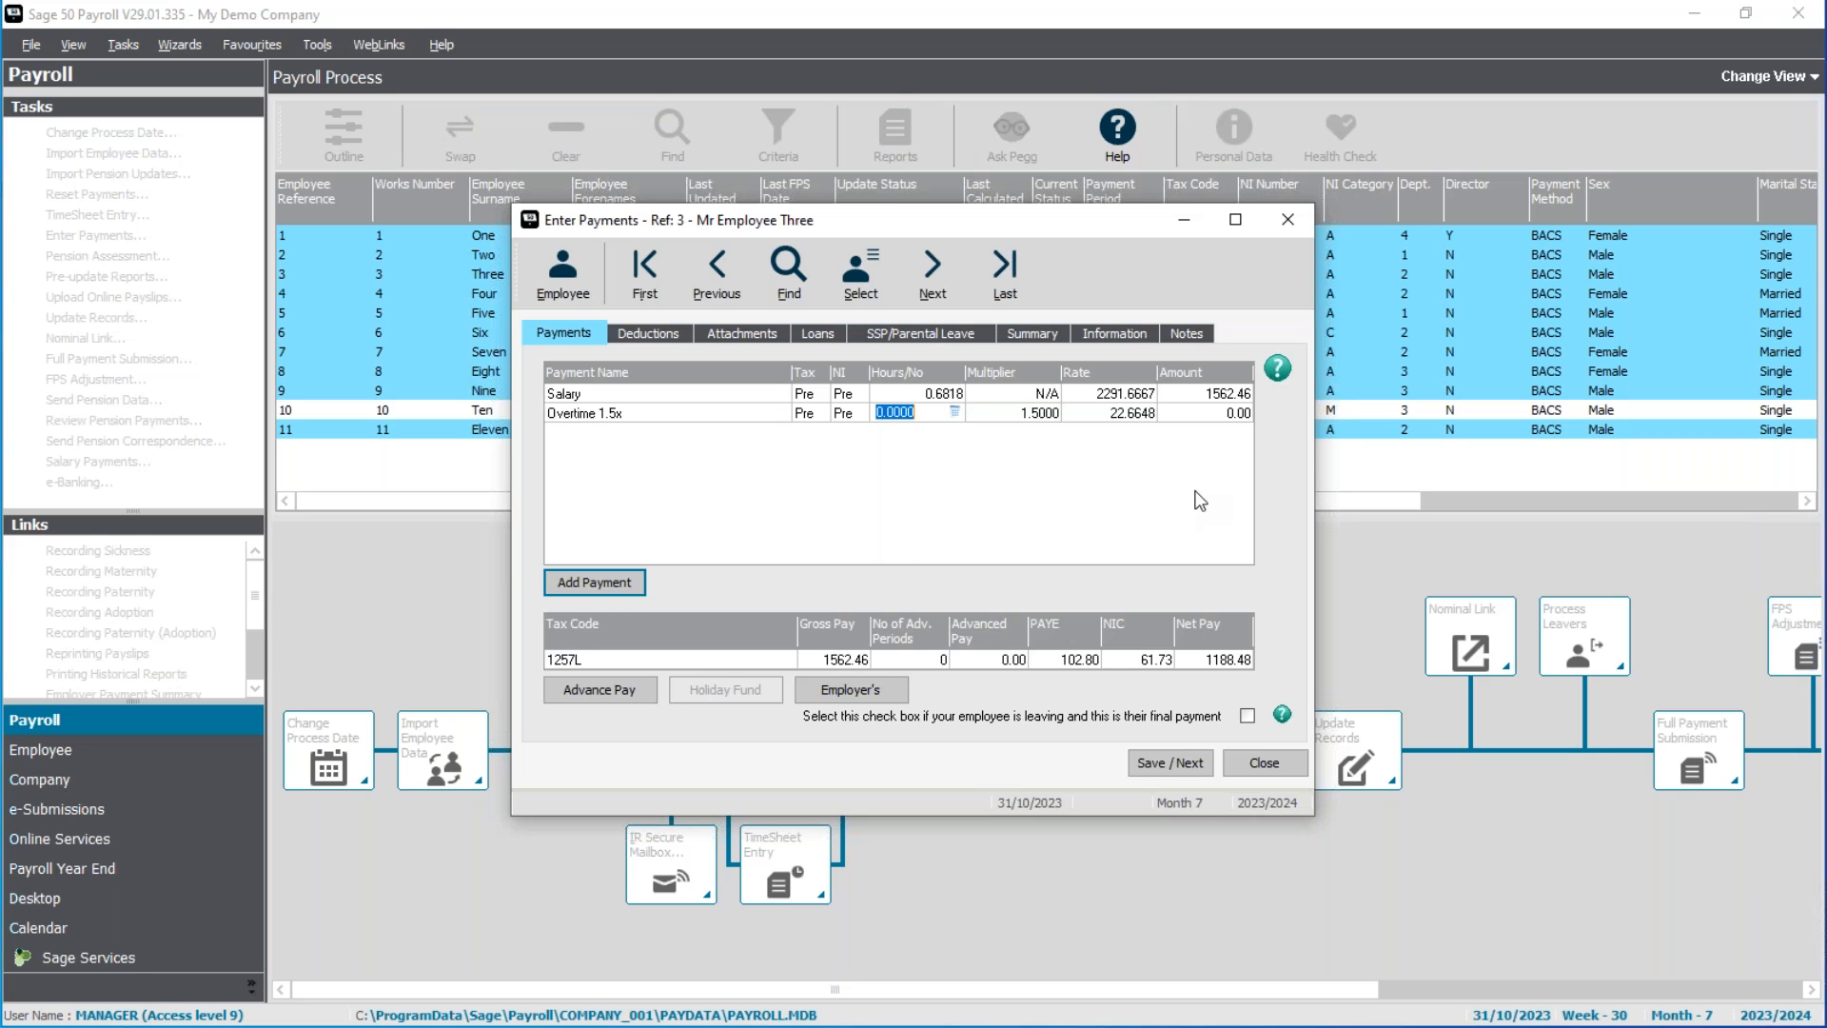
Mark this pay as the leaving employee's final payment, accept the leaver notices, and save the payments for reference 3
left_click(1248, 717)
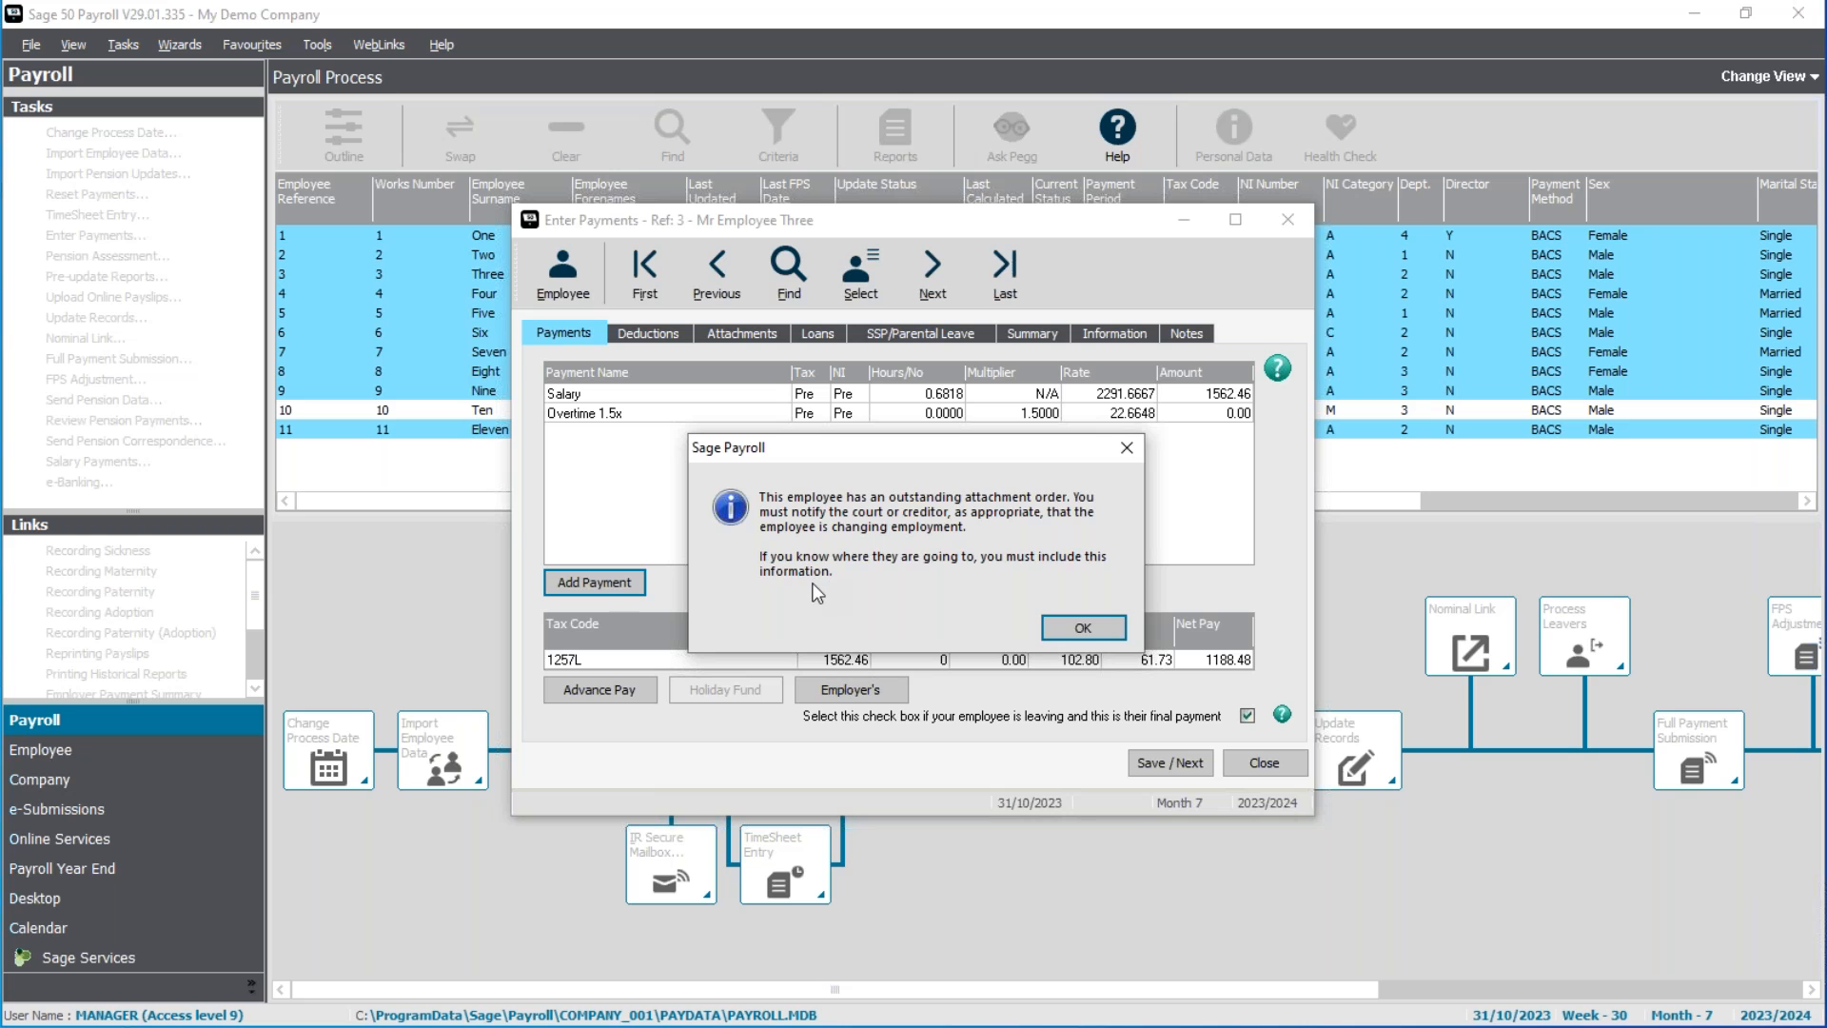
left_click(1087, 630)
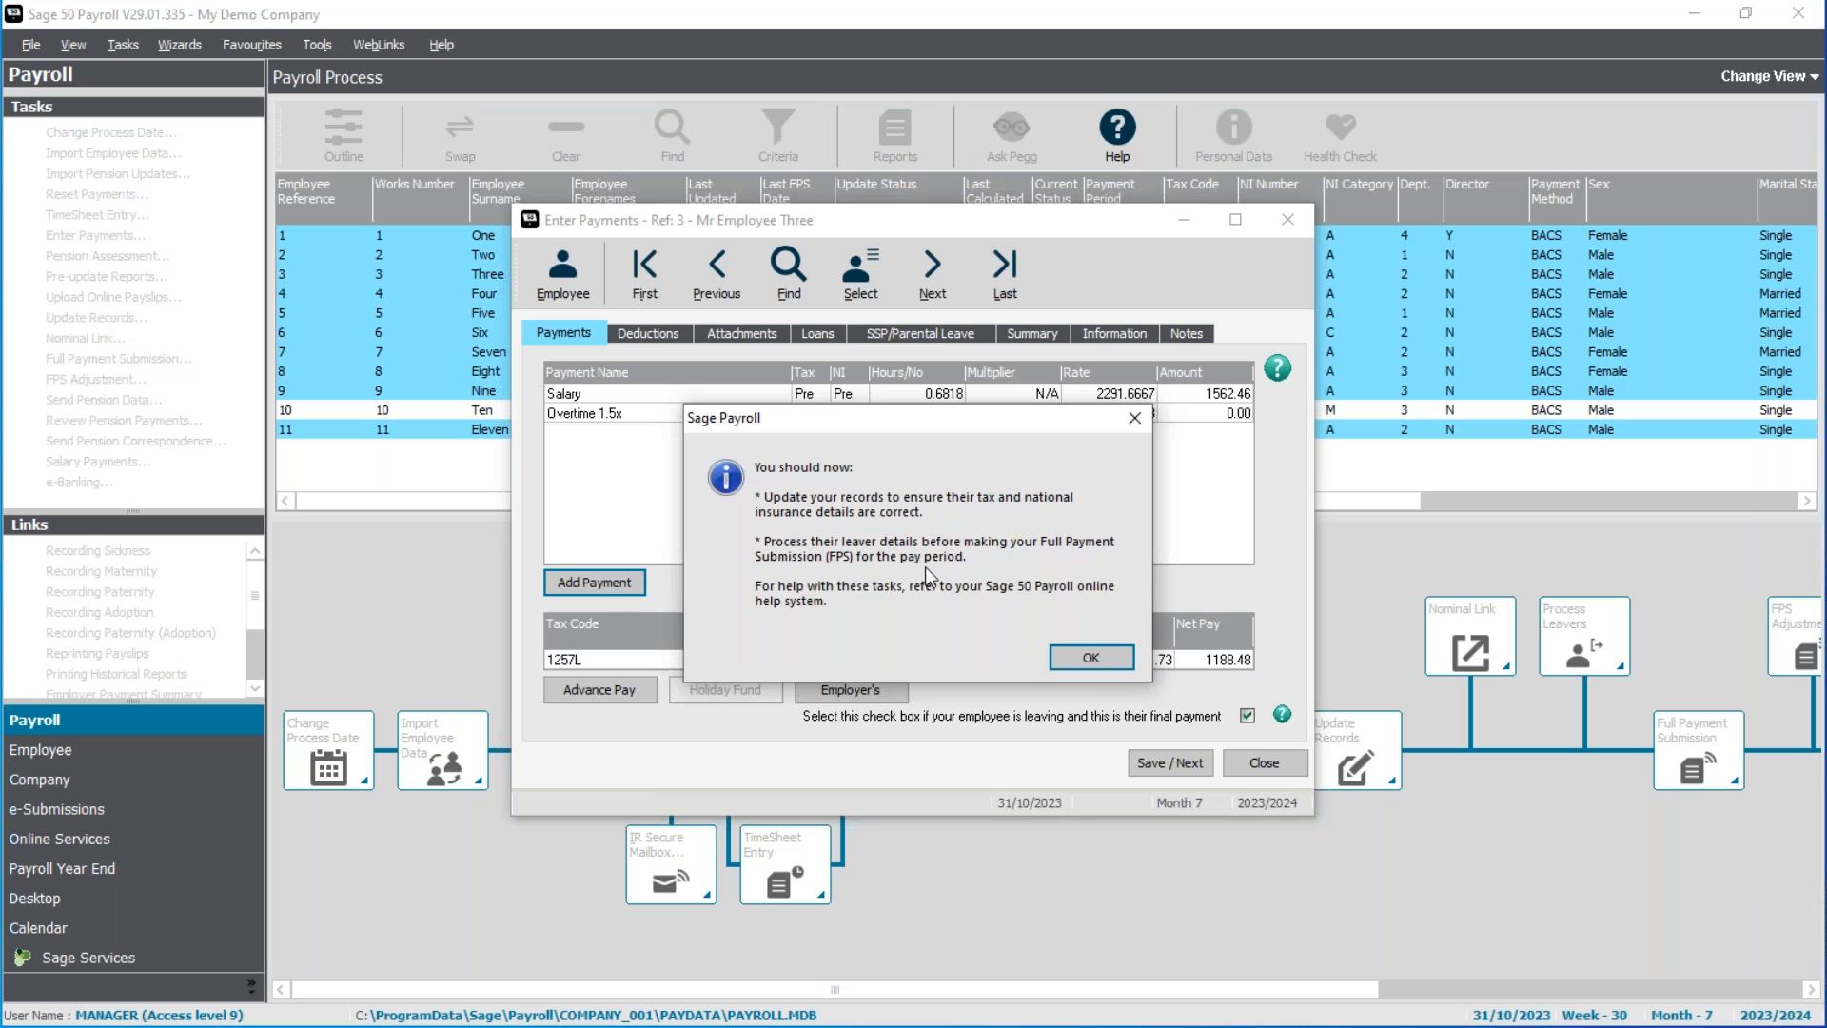
left_click(1092, 657)
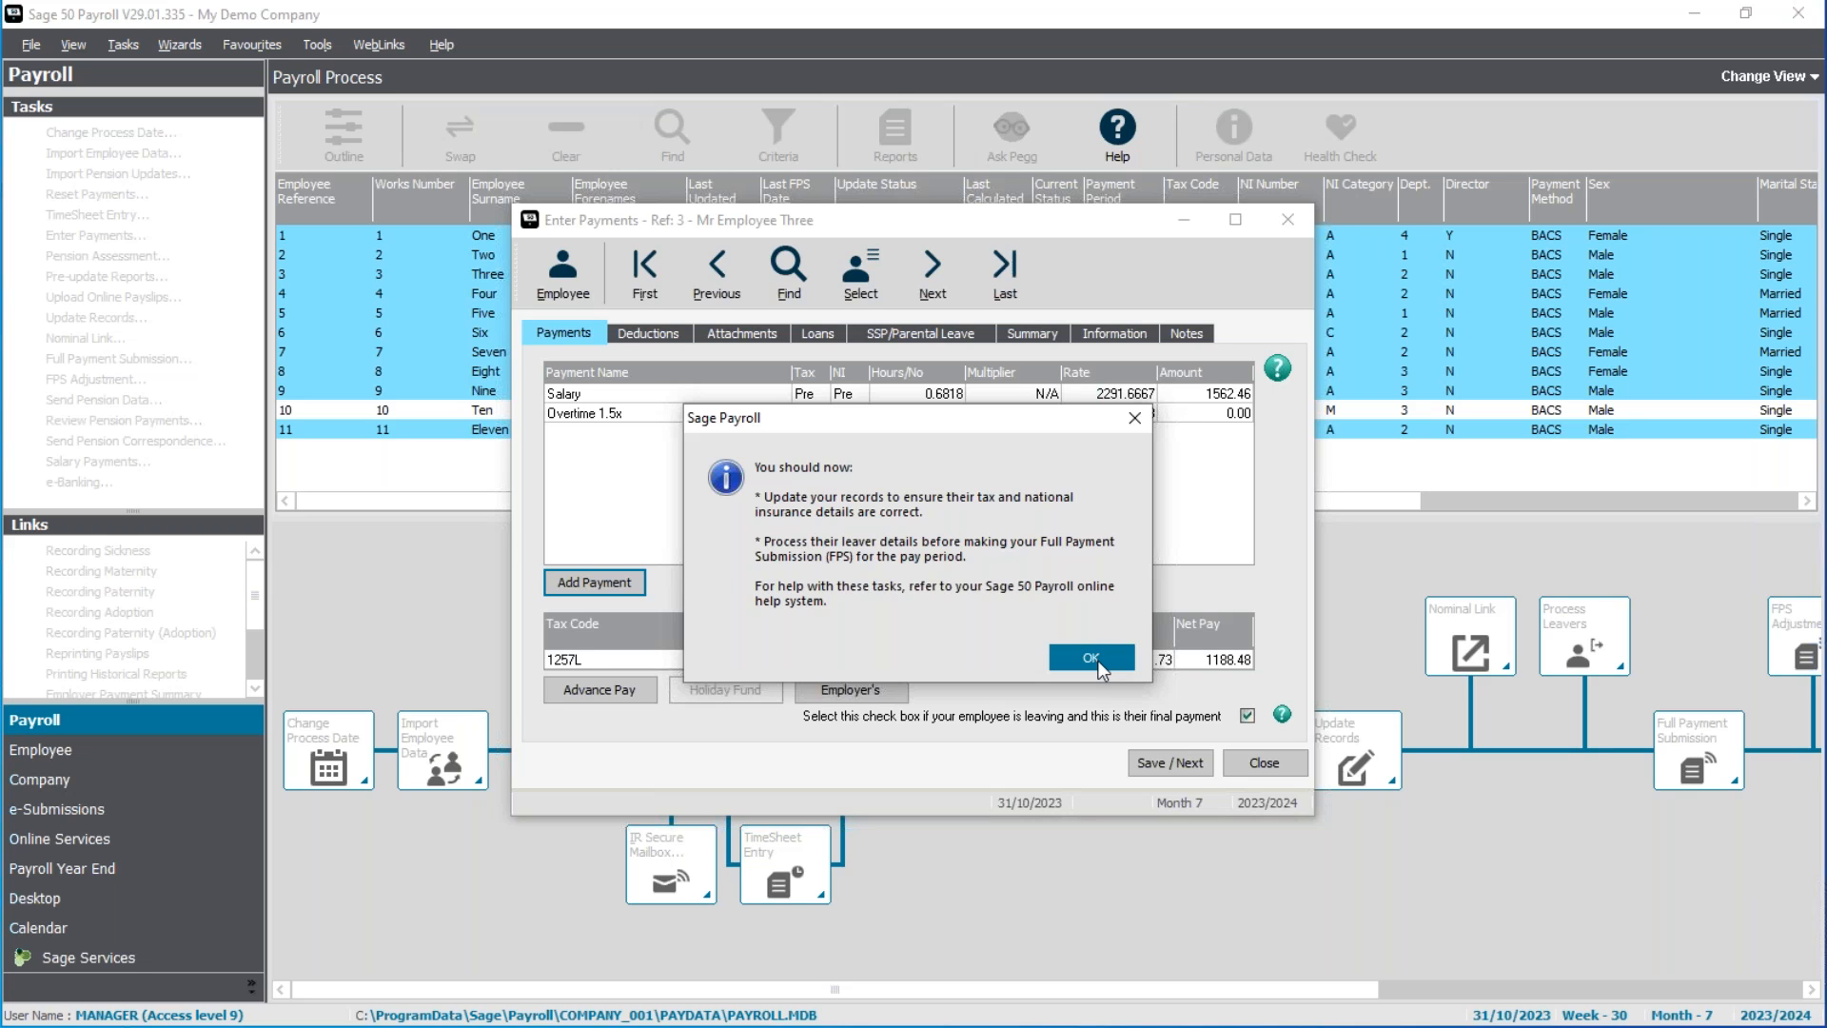
left_click(1192, 773)
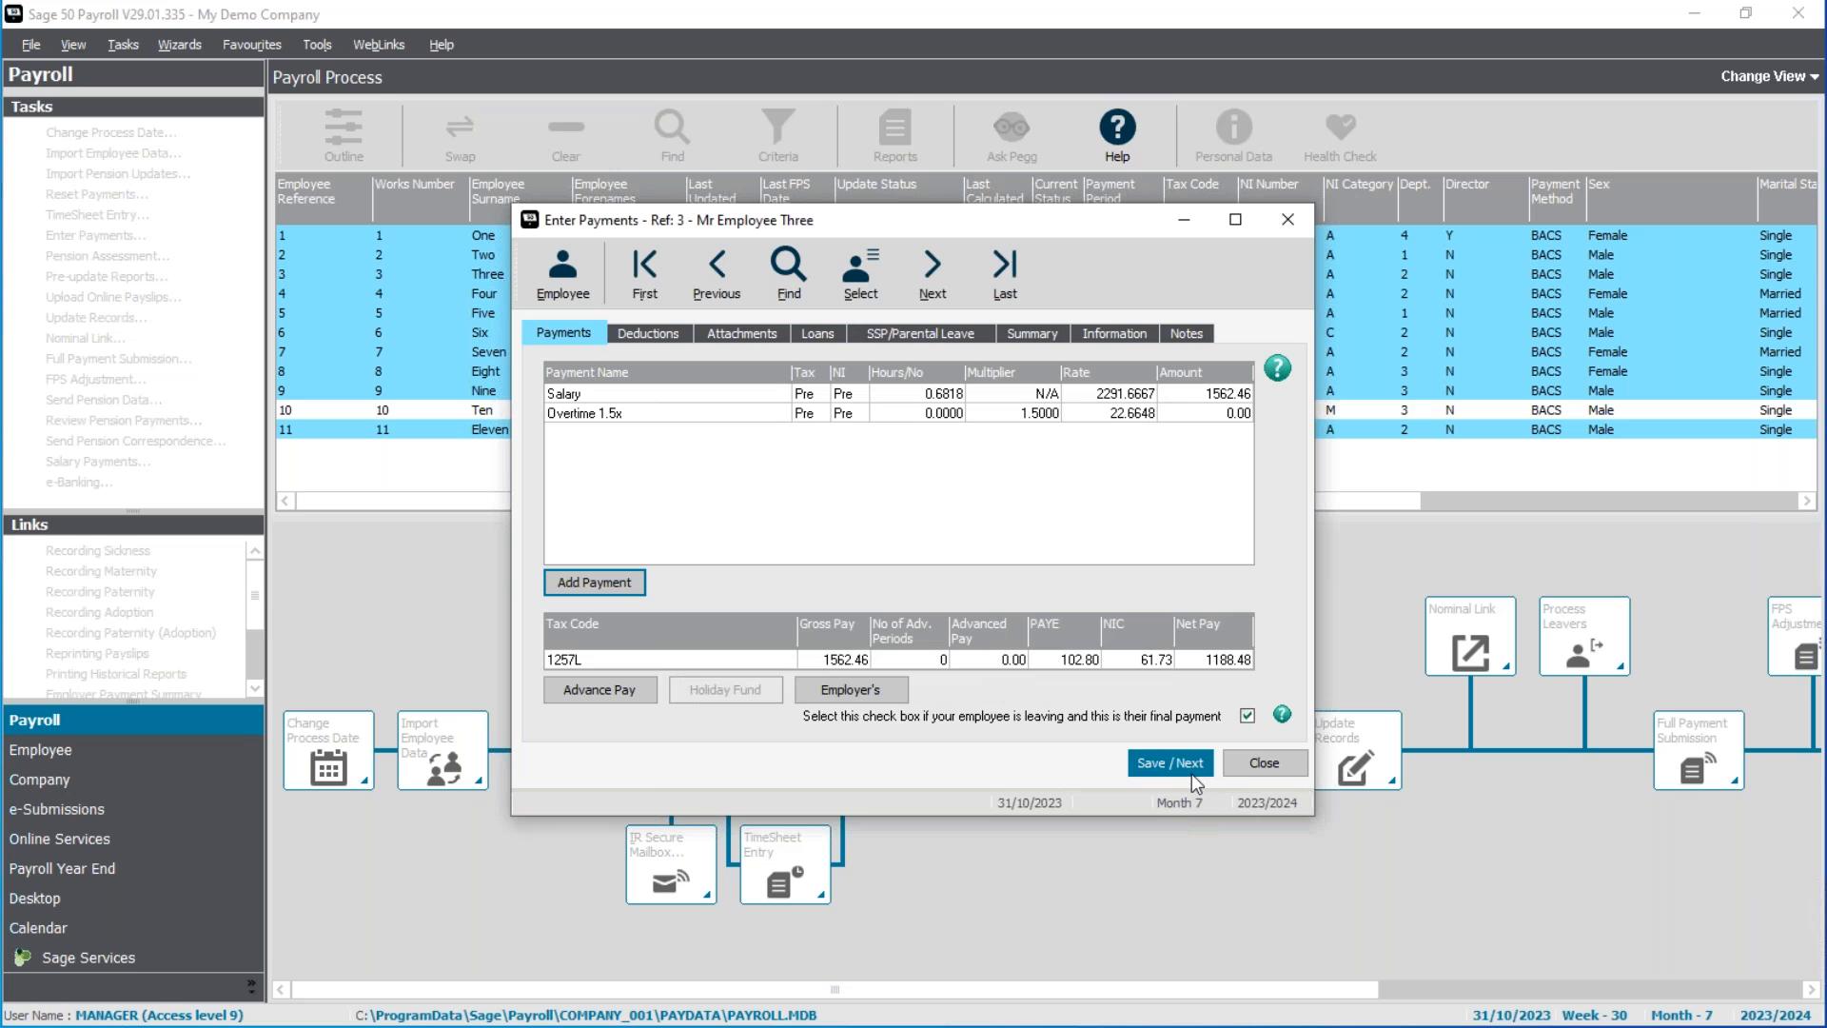
left_click(1191, 773)
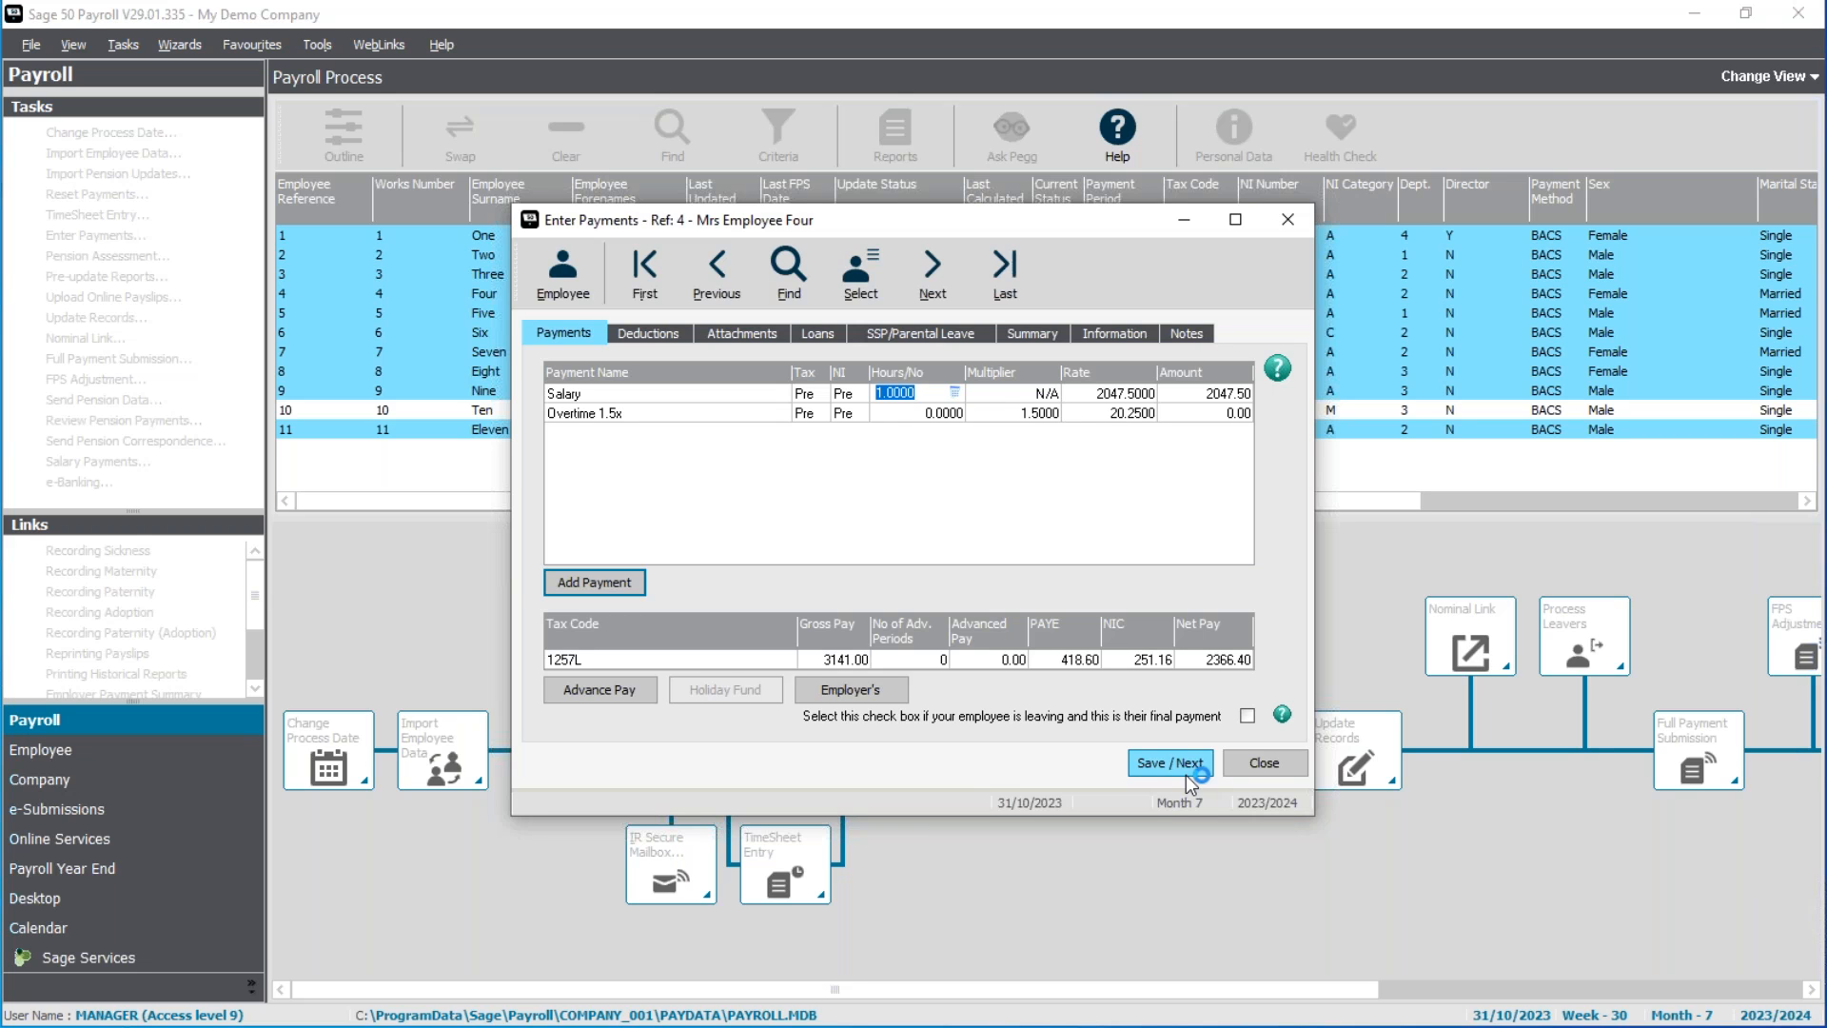
Make up the statutory maternity pay to basic for reference 4, agreeing to reduce the Salary Hours/No, and save the payments
left_click(1043, 338)
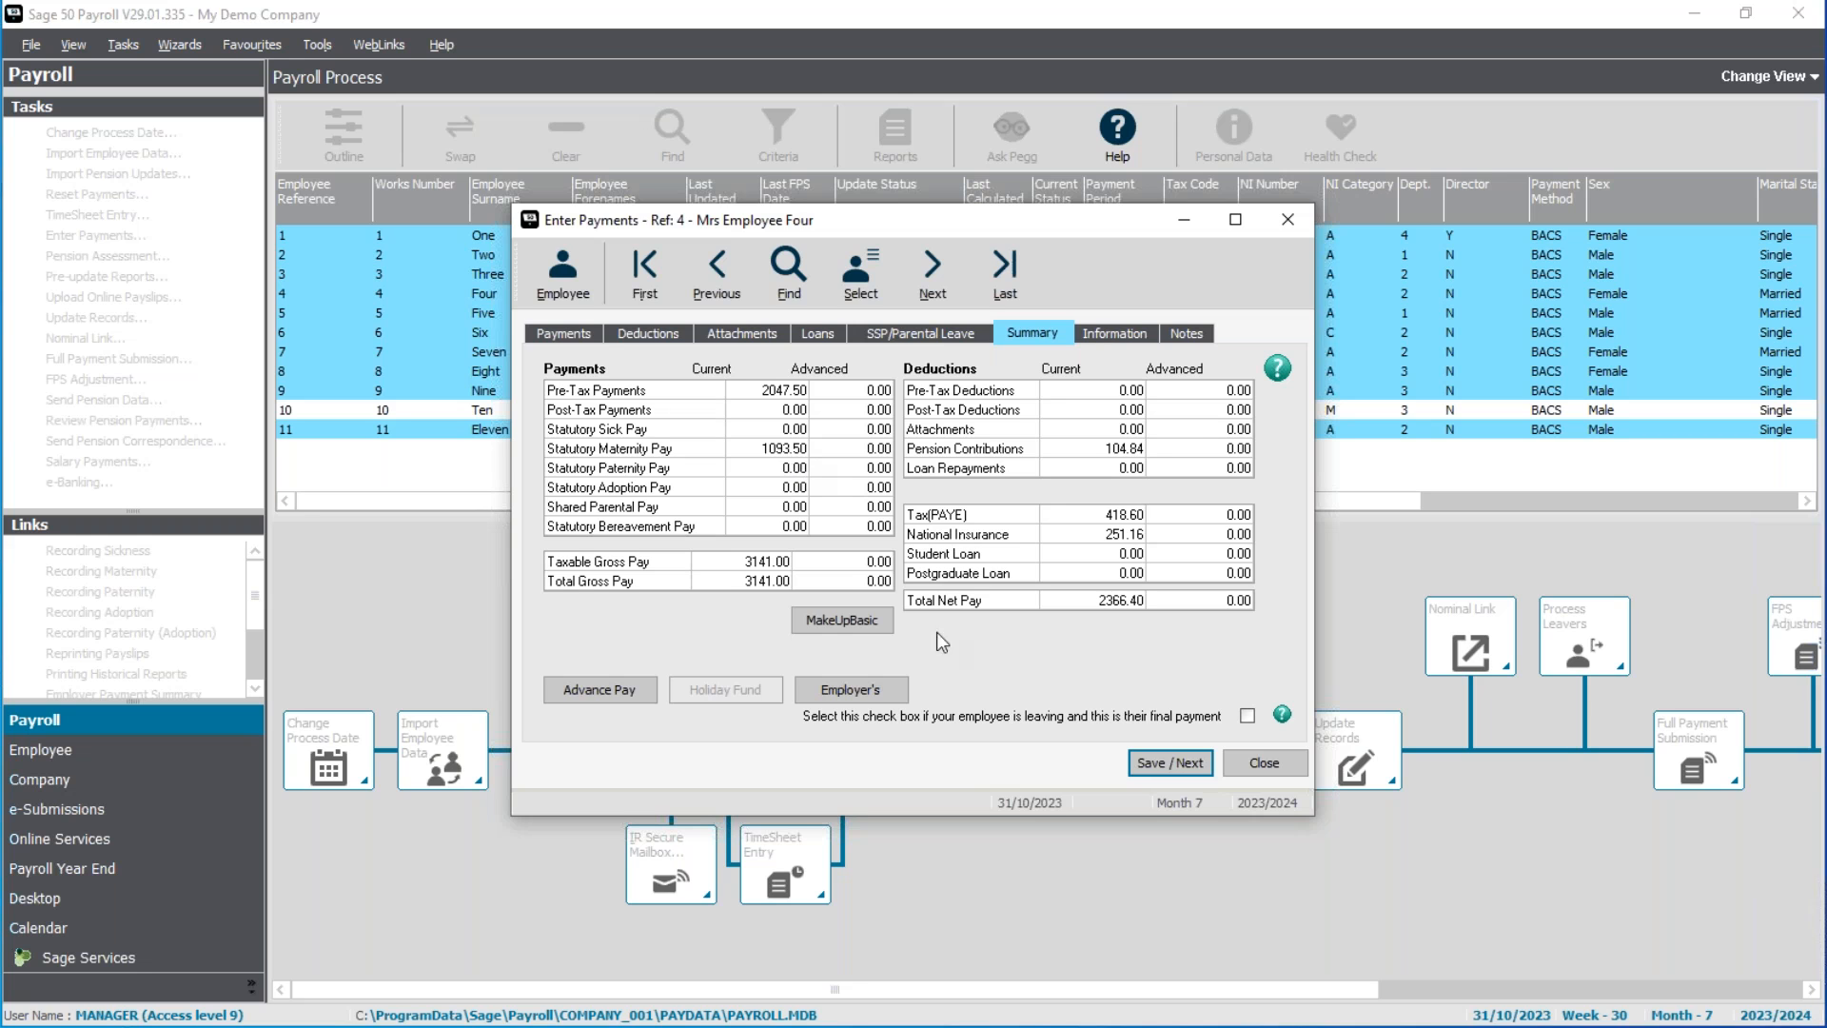
left_click(565, 329)
left_click(1078, 394)
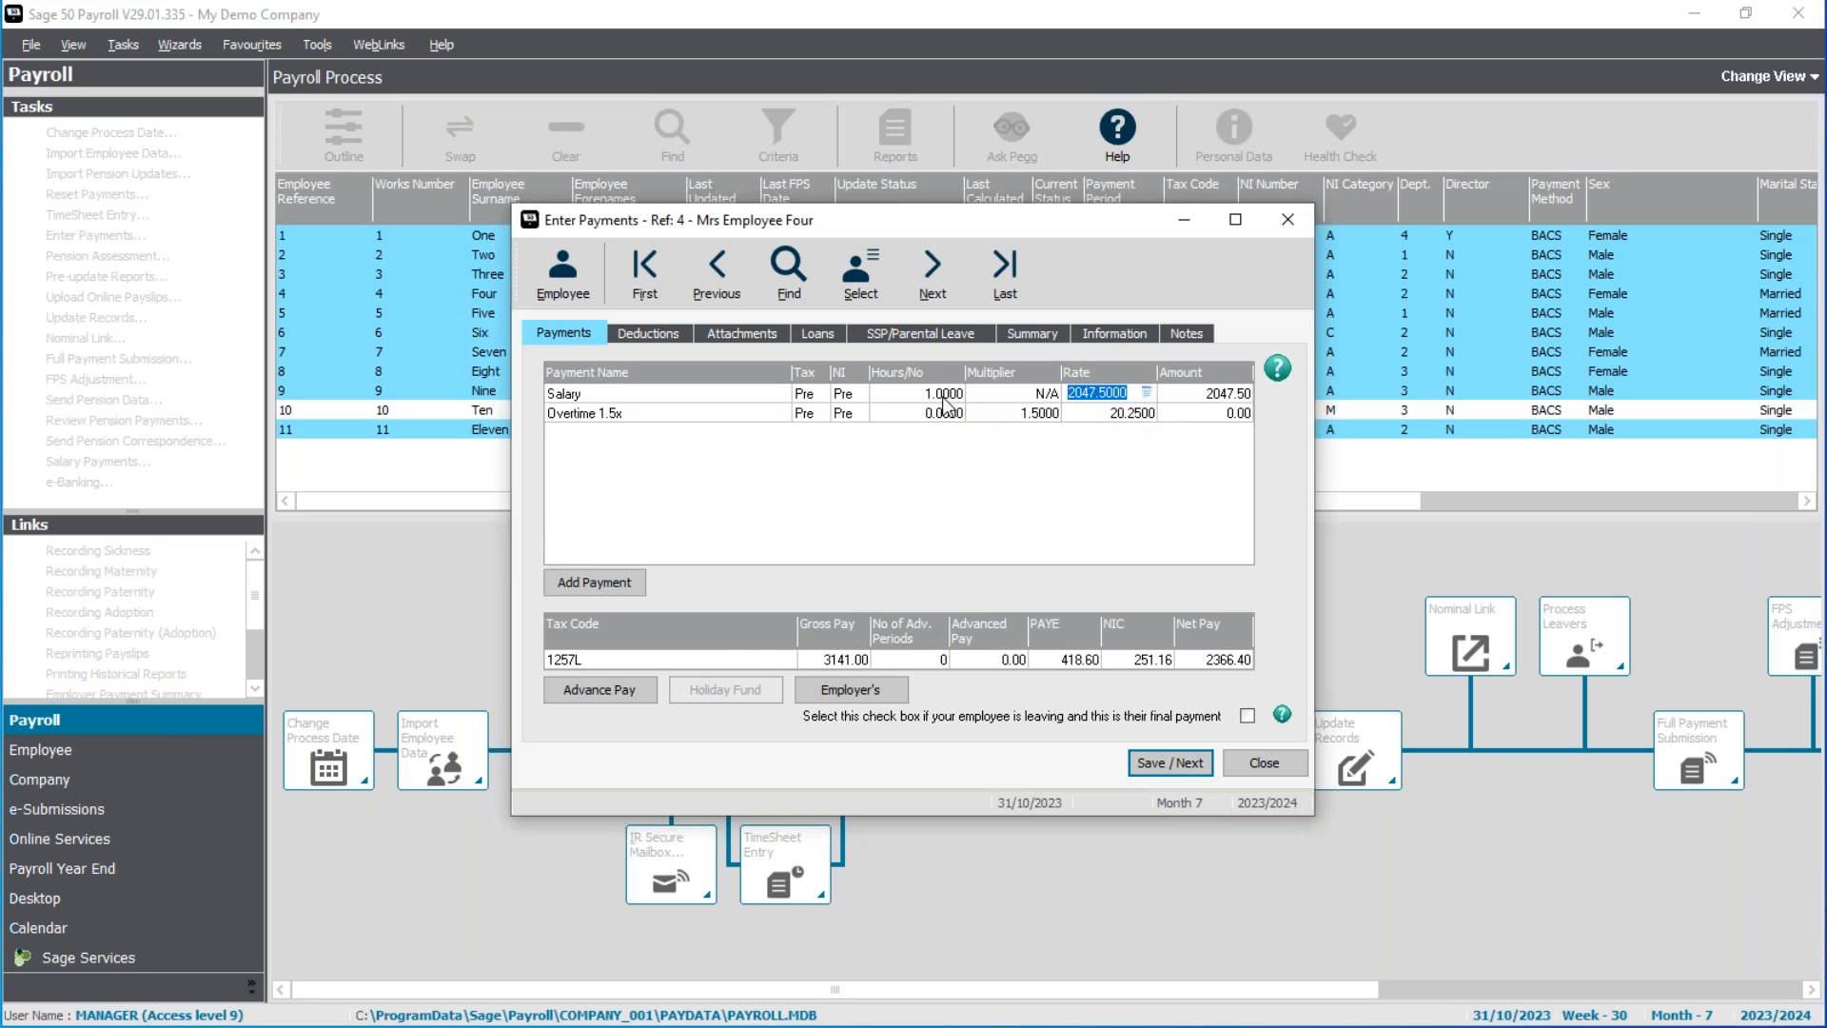
left_click(1019, 335)
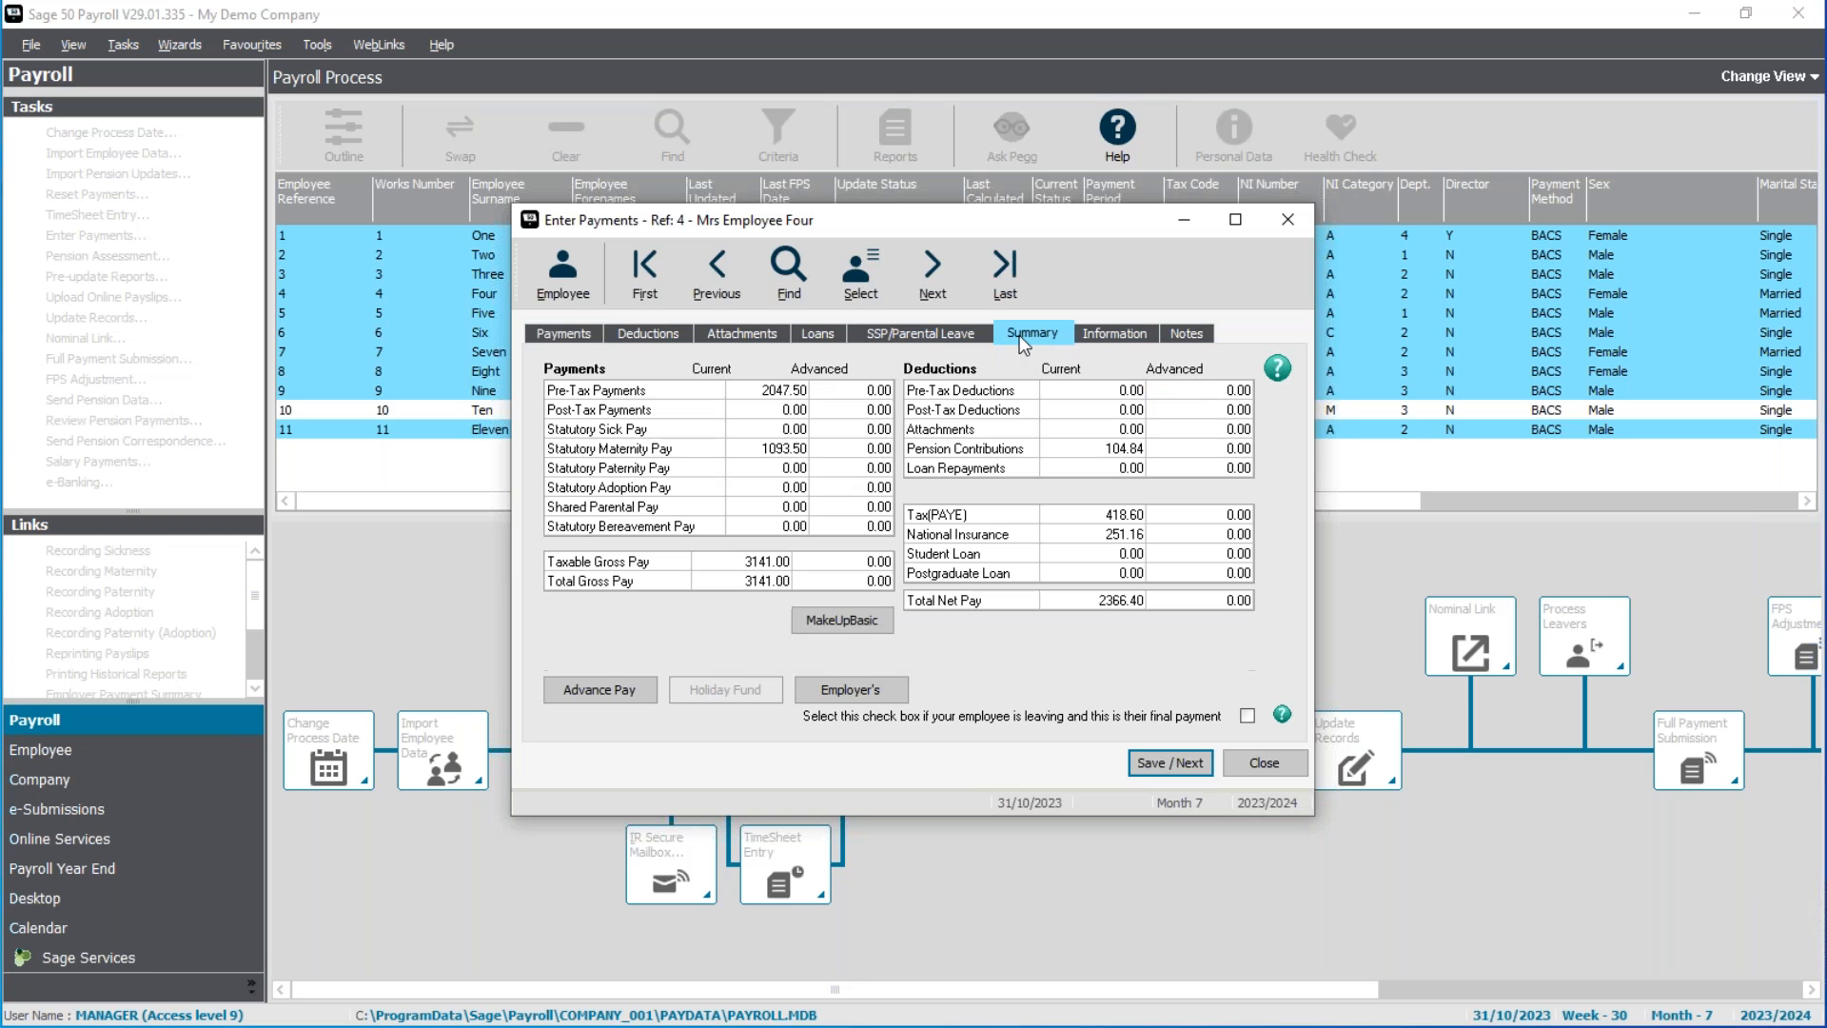
left_click(843, 623)
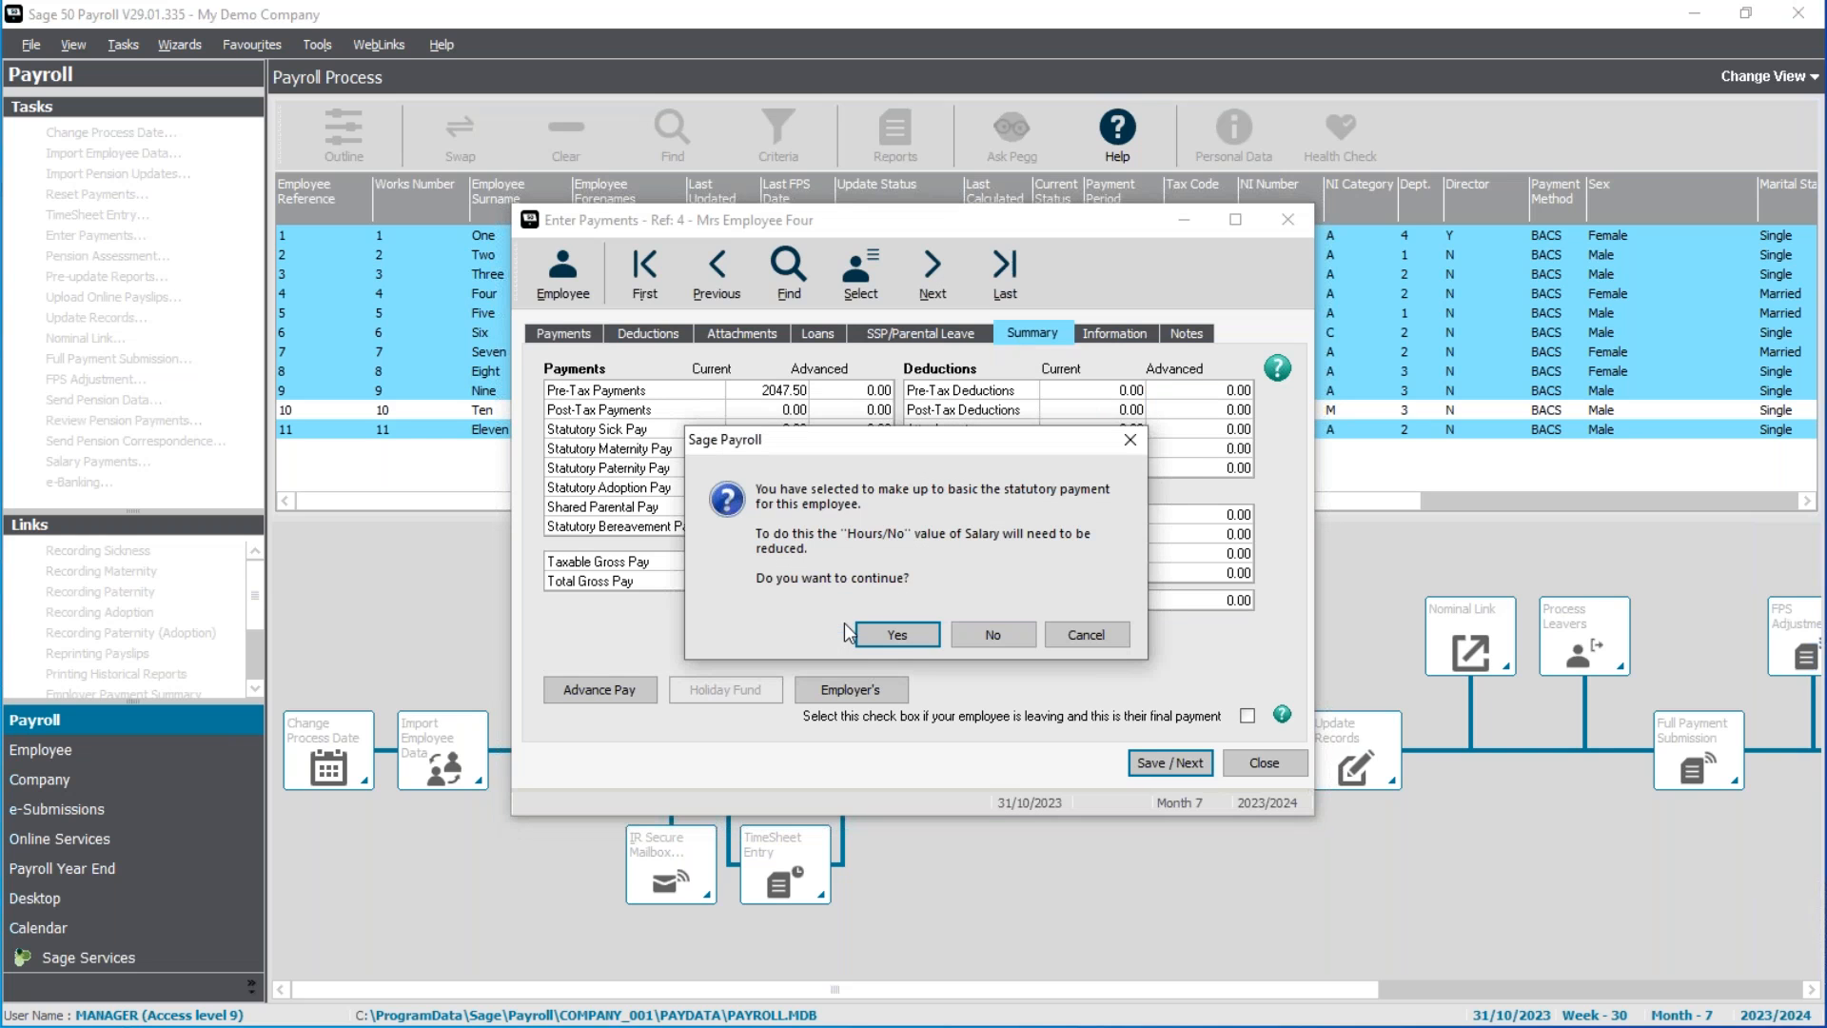
left_click(897, 635)
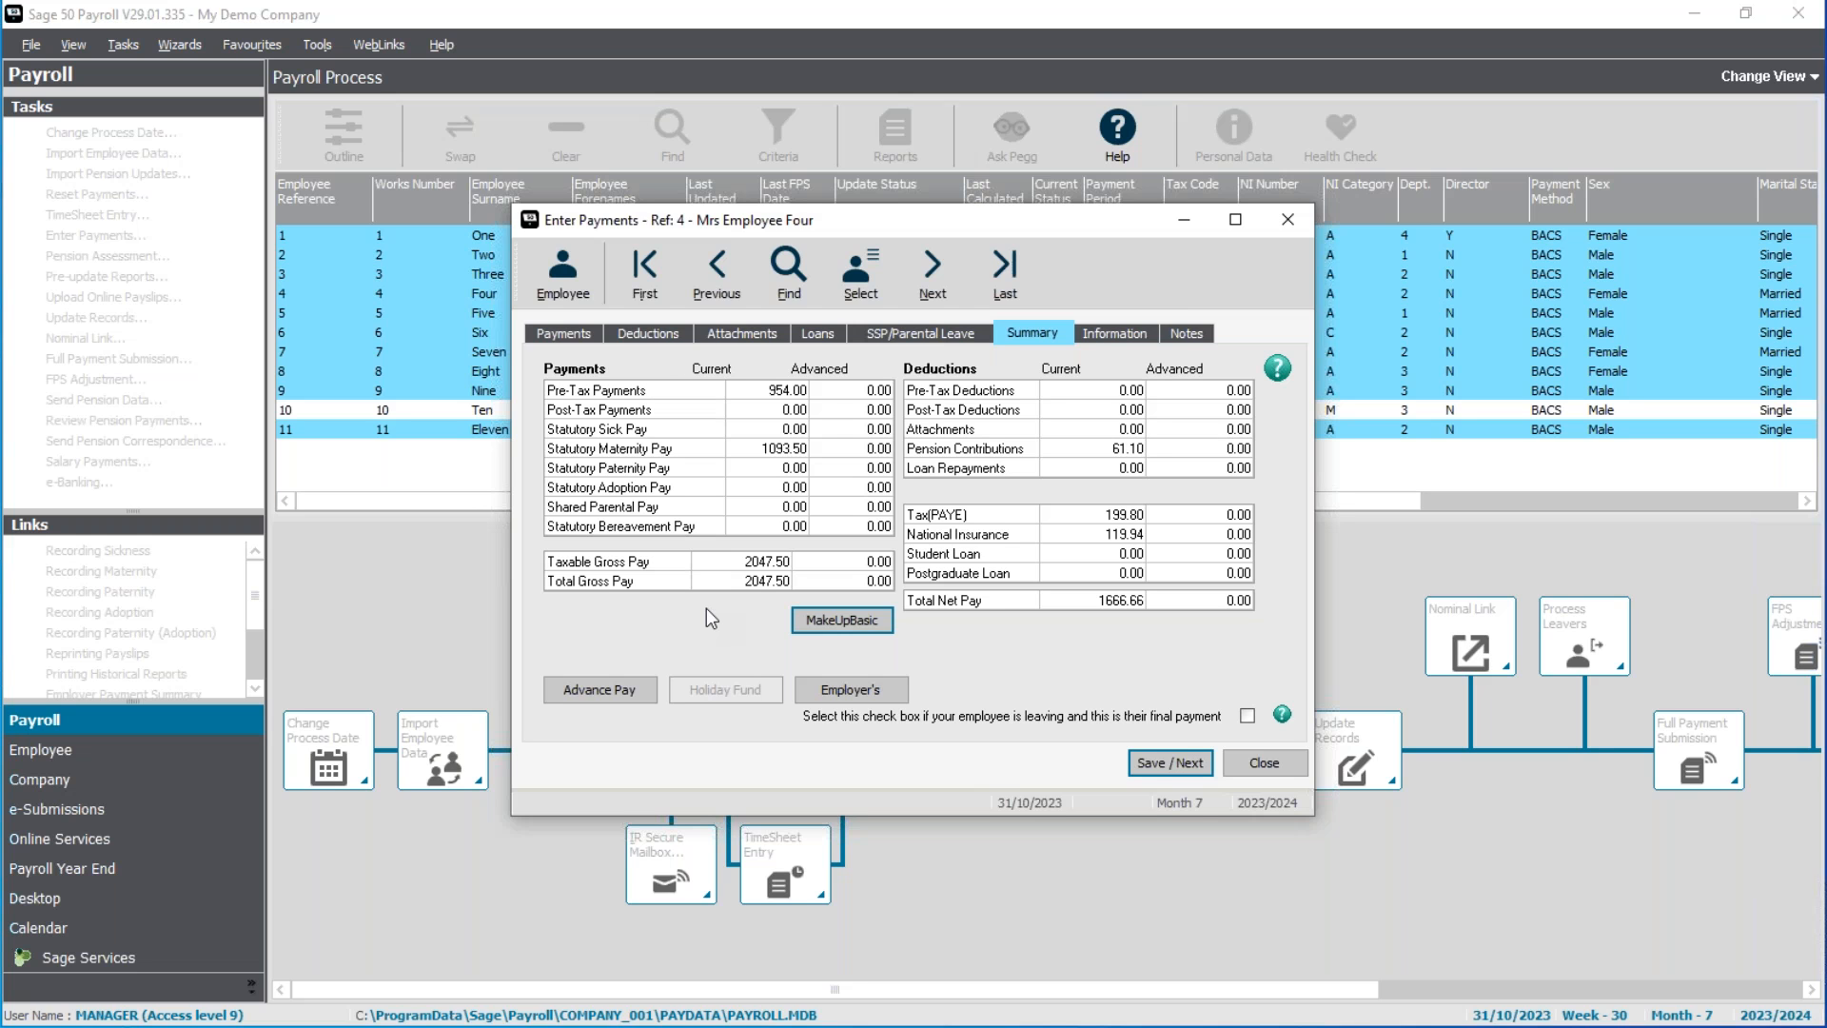
left_click(582, 332)
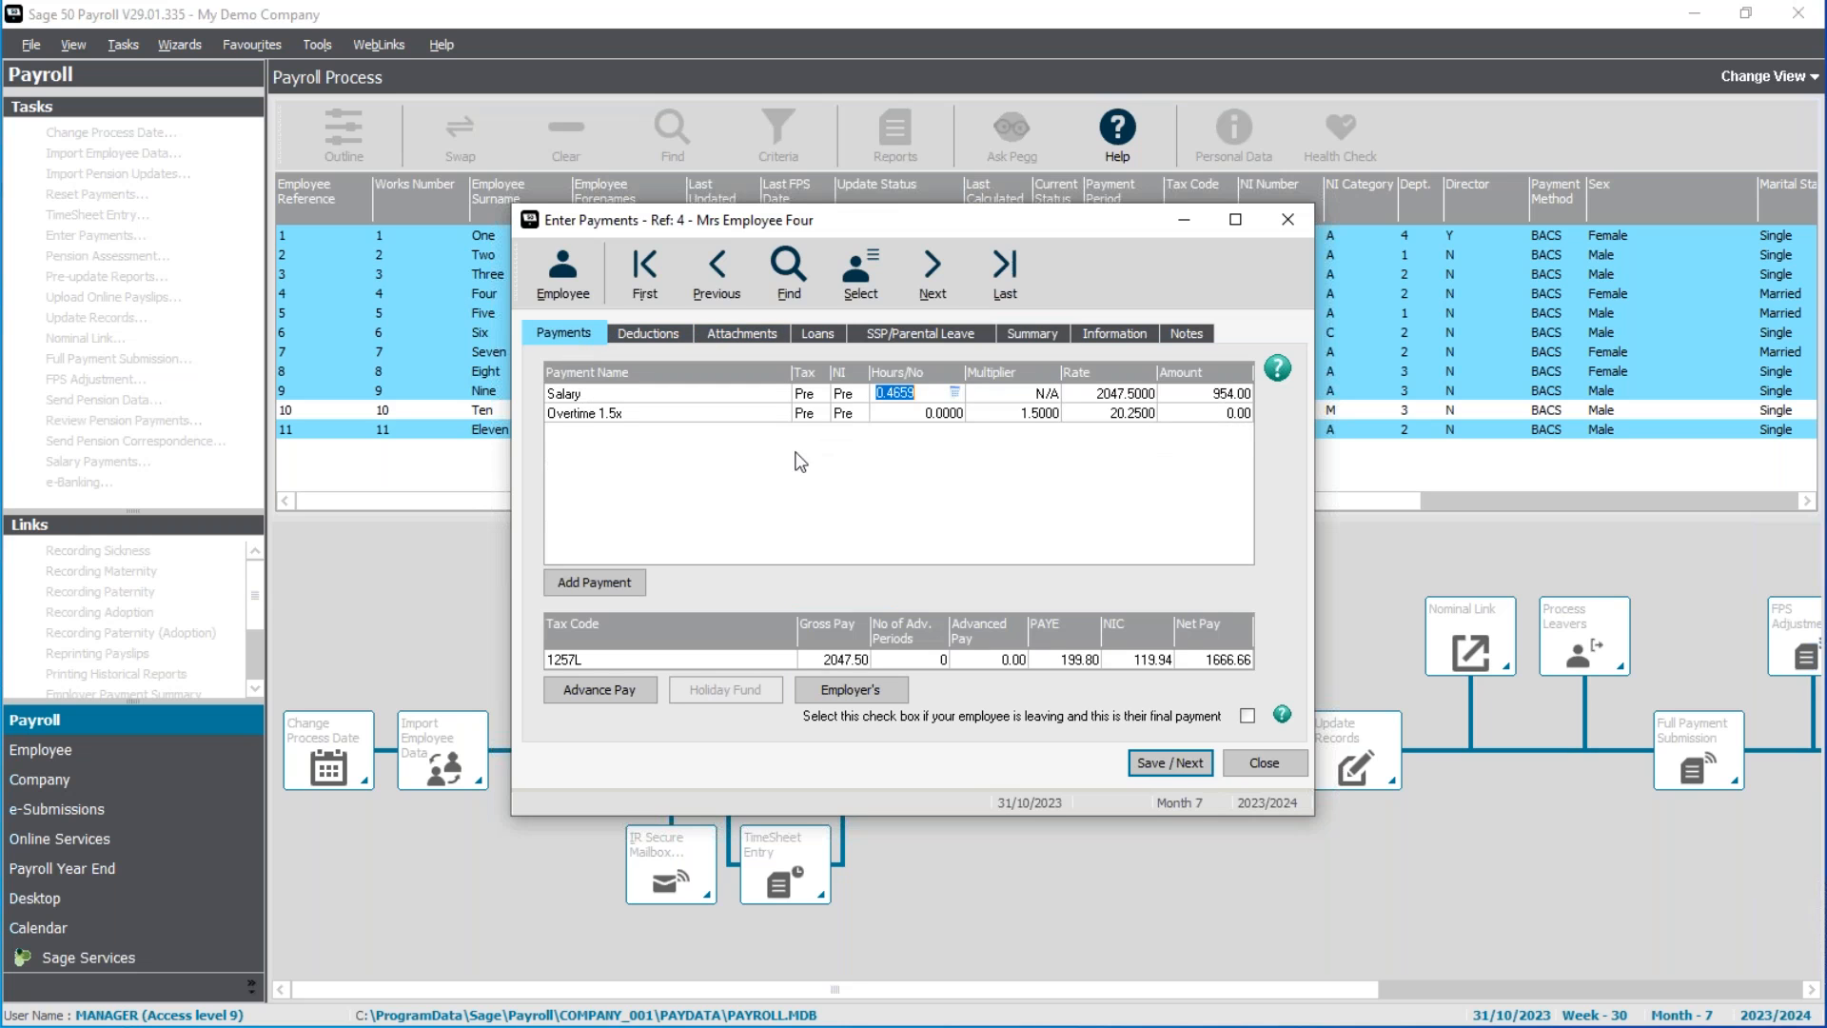
left_click(1174, 764)
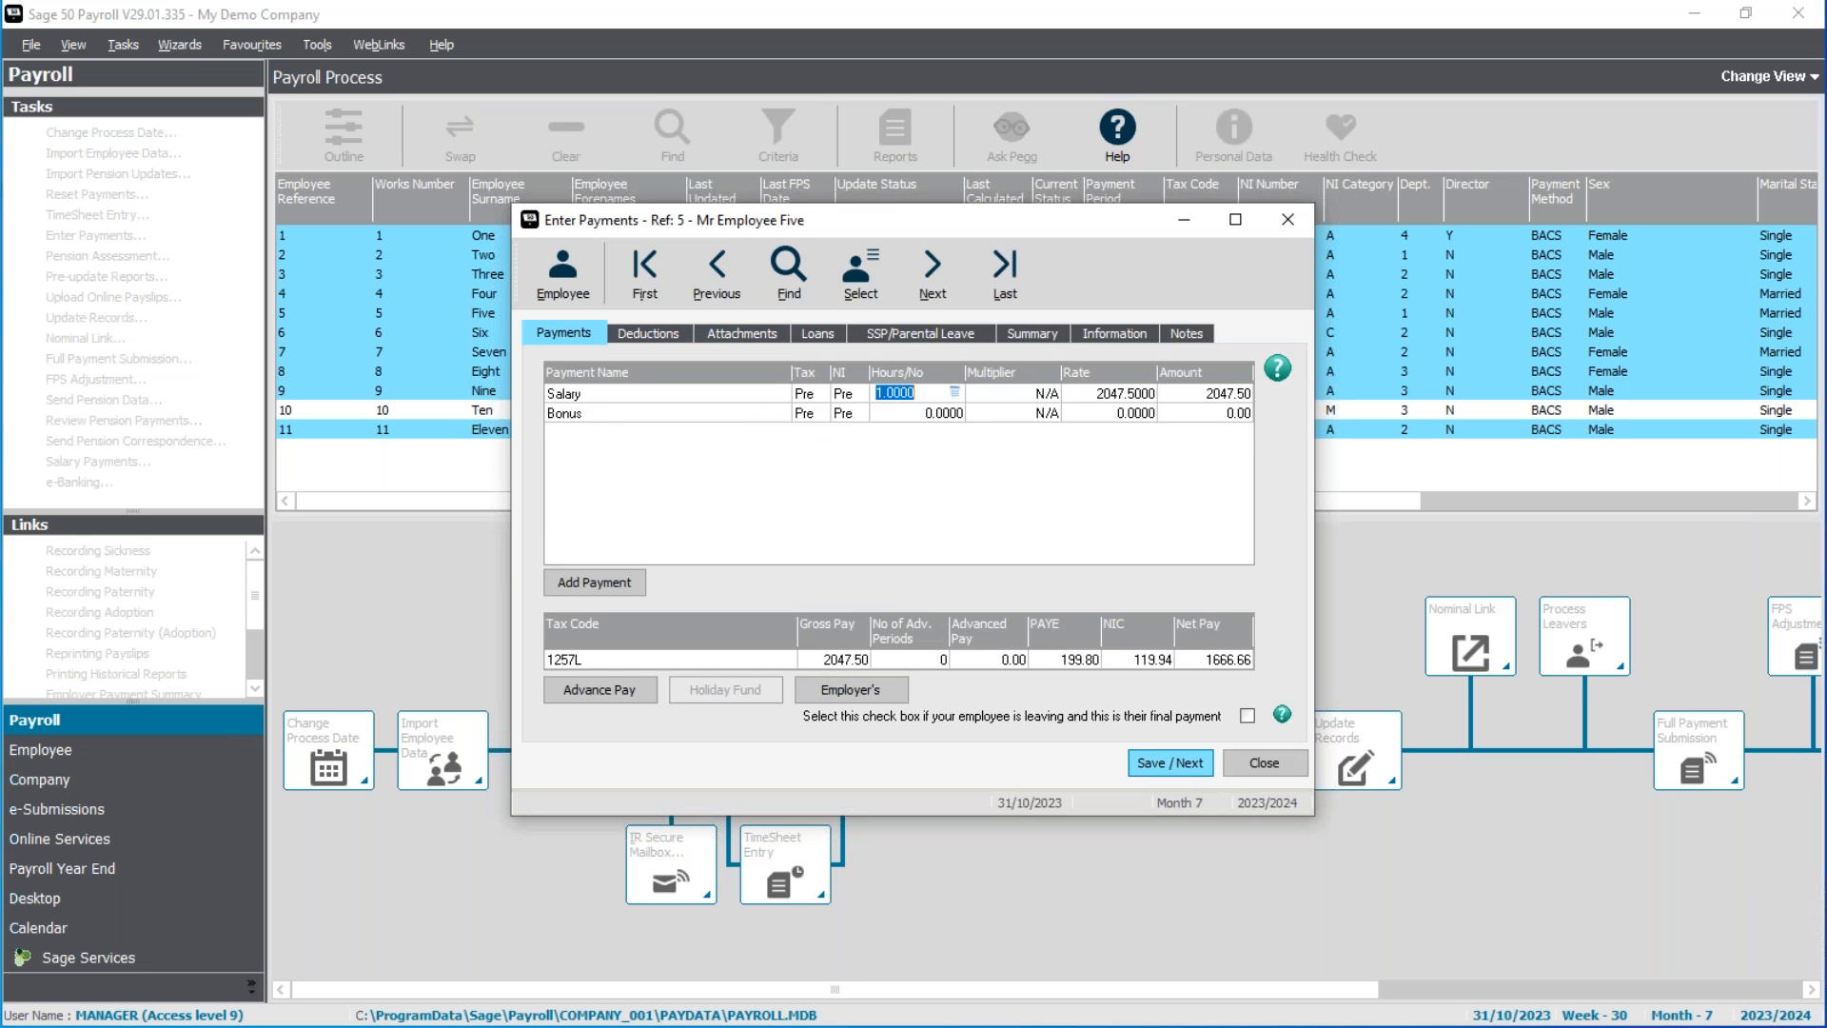
Save the payments for references 5 to 7 with their existing values
key("Return")
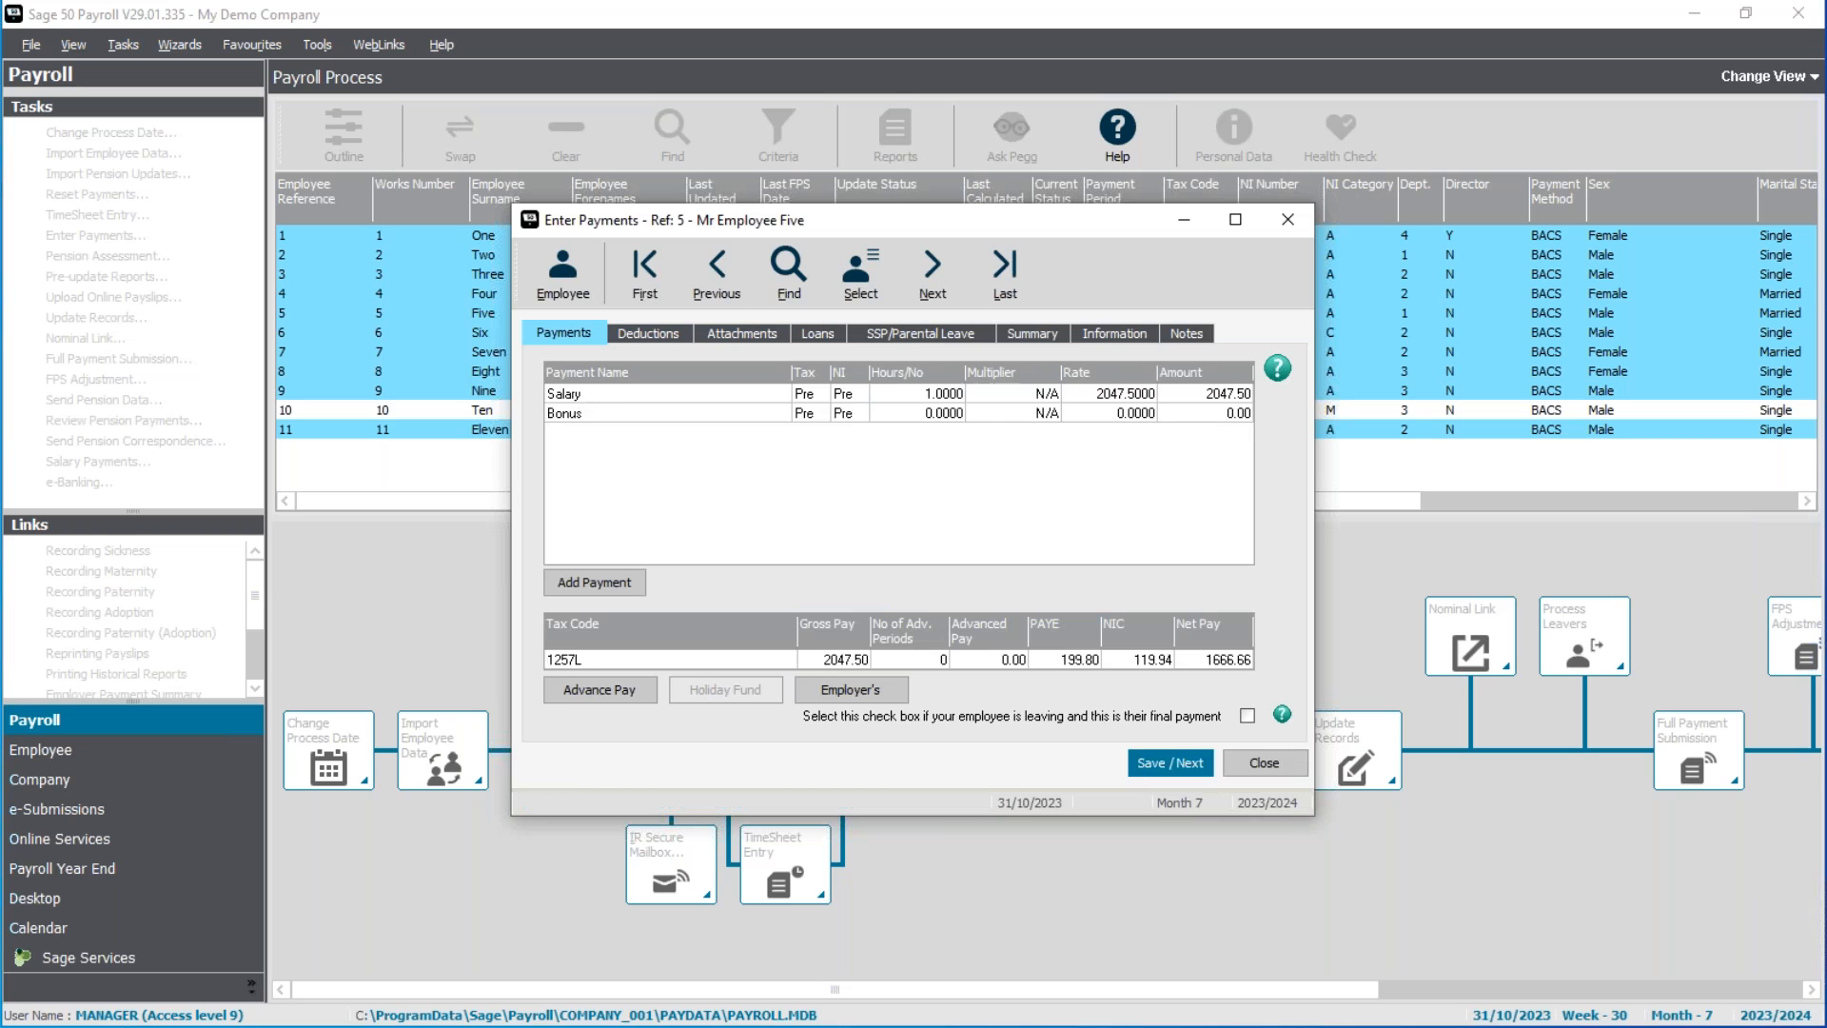
key("Return")
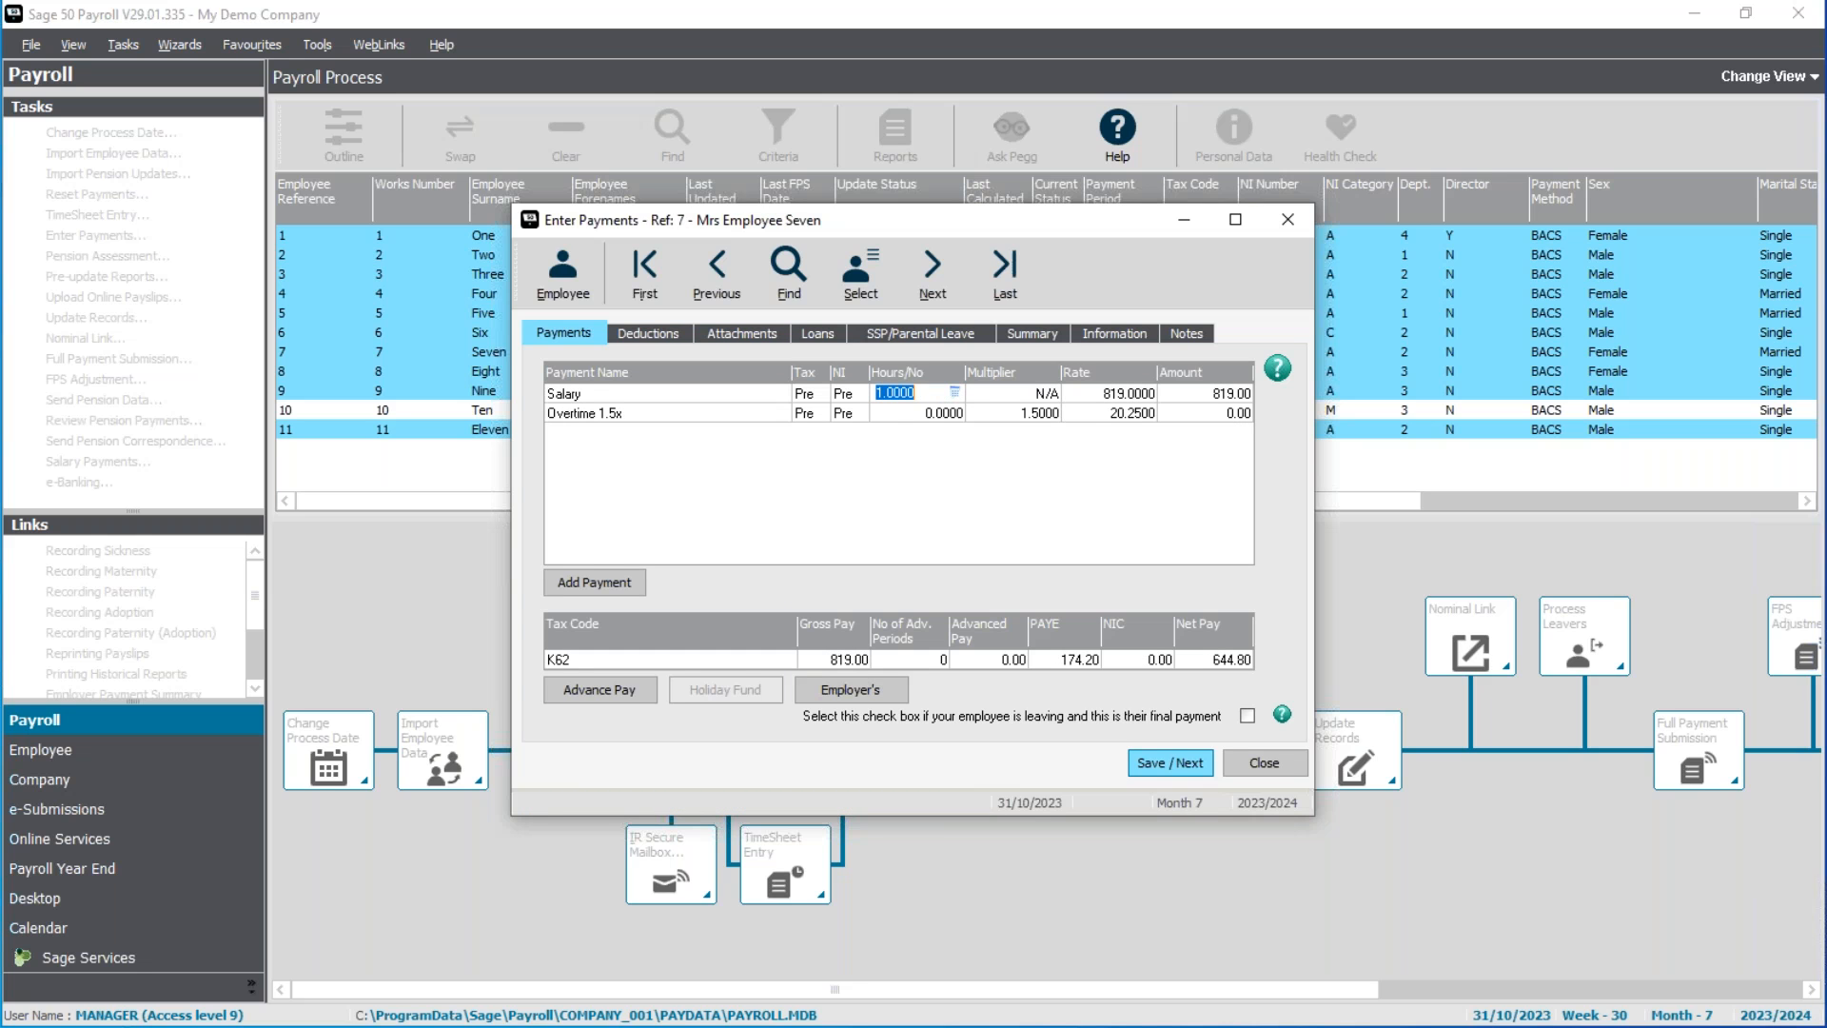
key("Return")
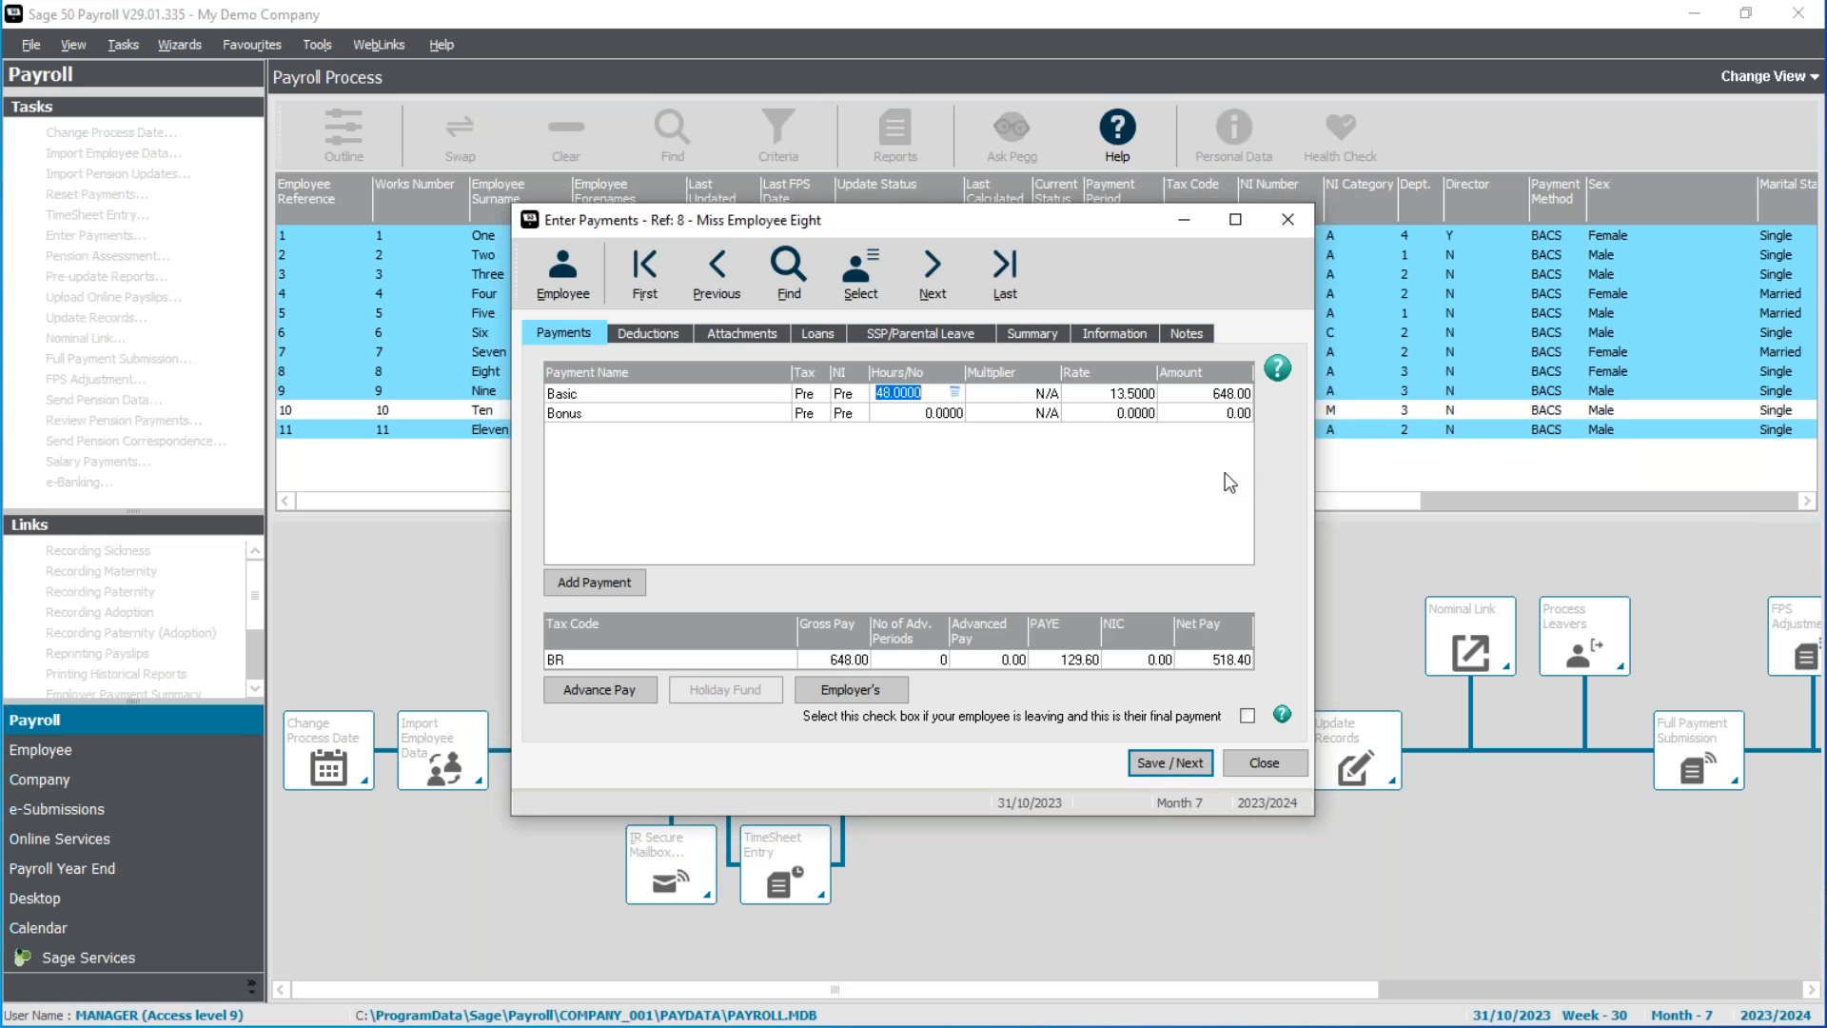
Set the Basic hours to 52 for the employee with reference 8, and save the payments for references 8 and 9
type("52")
key("Tab")
left_click(1183, 772)
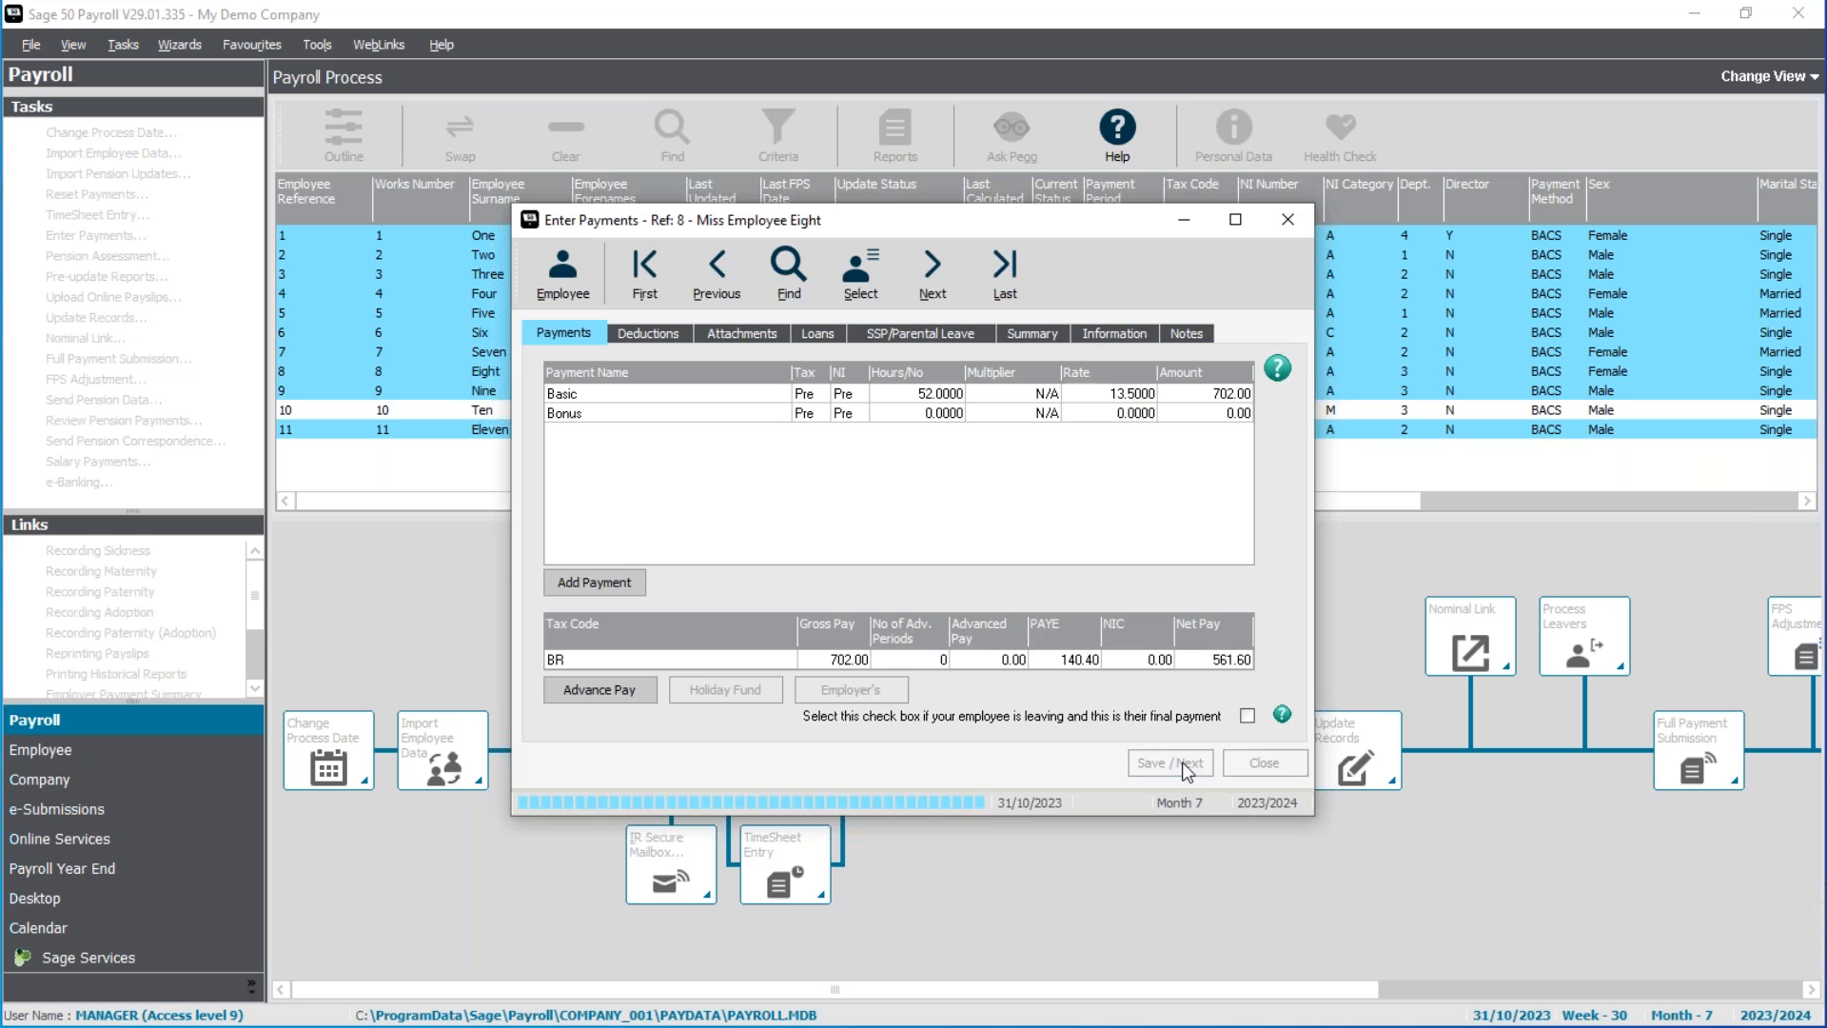
key("Tab")
left_click(1170, 762)
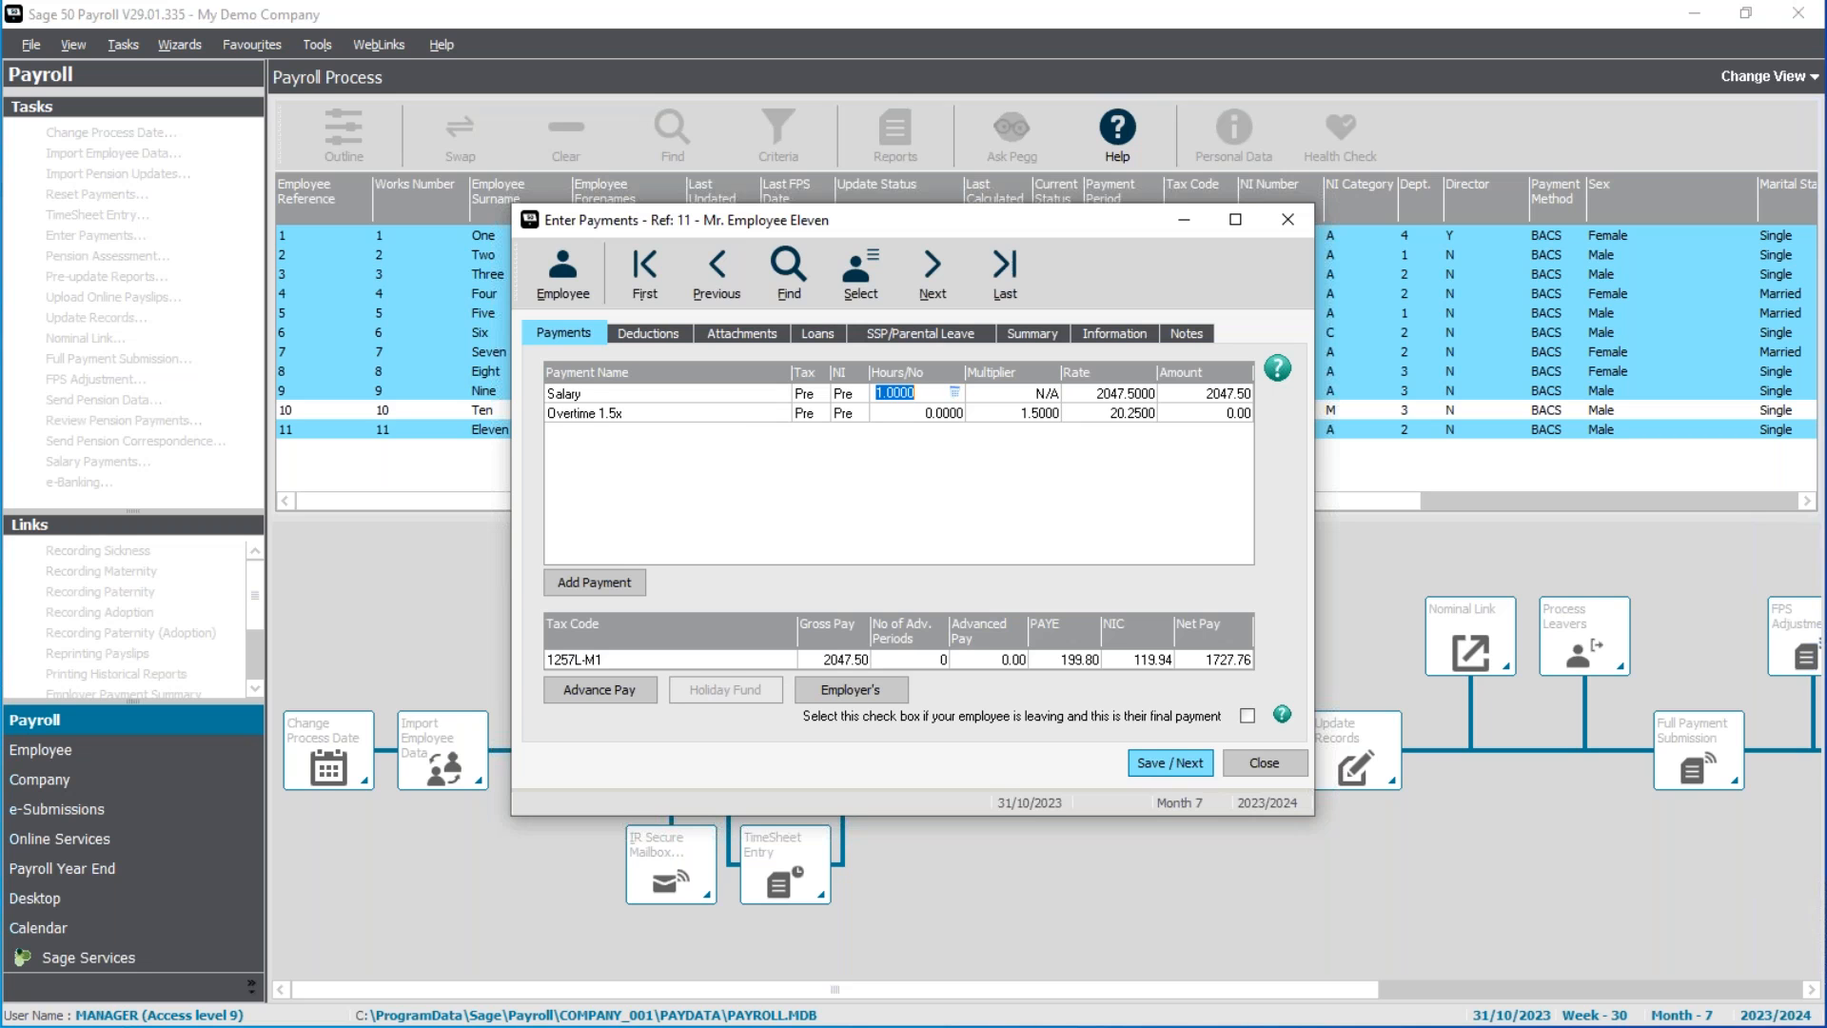
Pro-rate the Salary for the employee with reference 11 by calculating its Hours/No as 17 divided by 22
left_click(955, 393)
left_click(885, 486)
left_click(888, 440)
left_click(959, 416)
left_click(910, 487)
left_click(910, 487)
left_click(960, 512)
key("Tab")
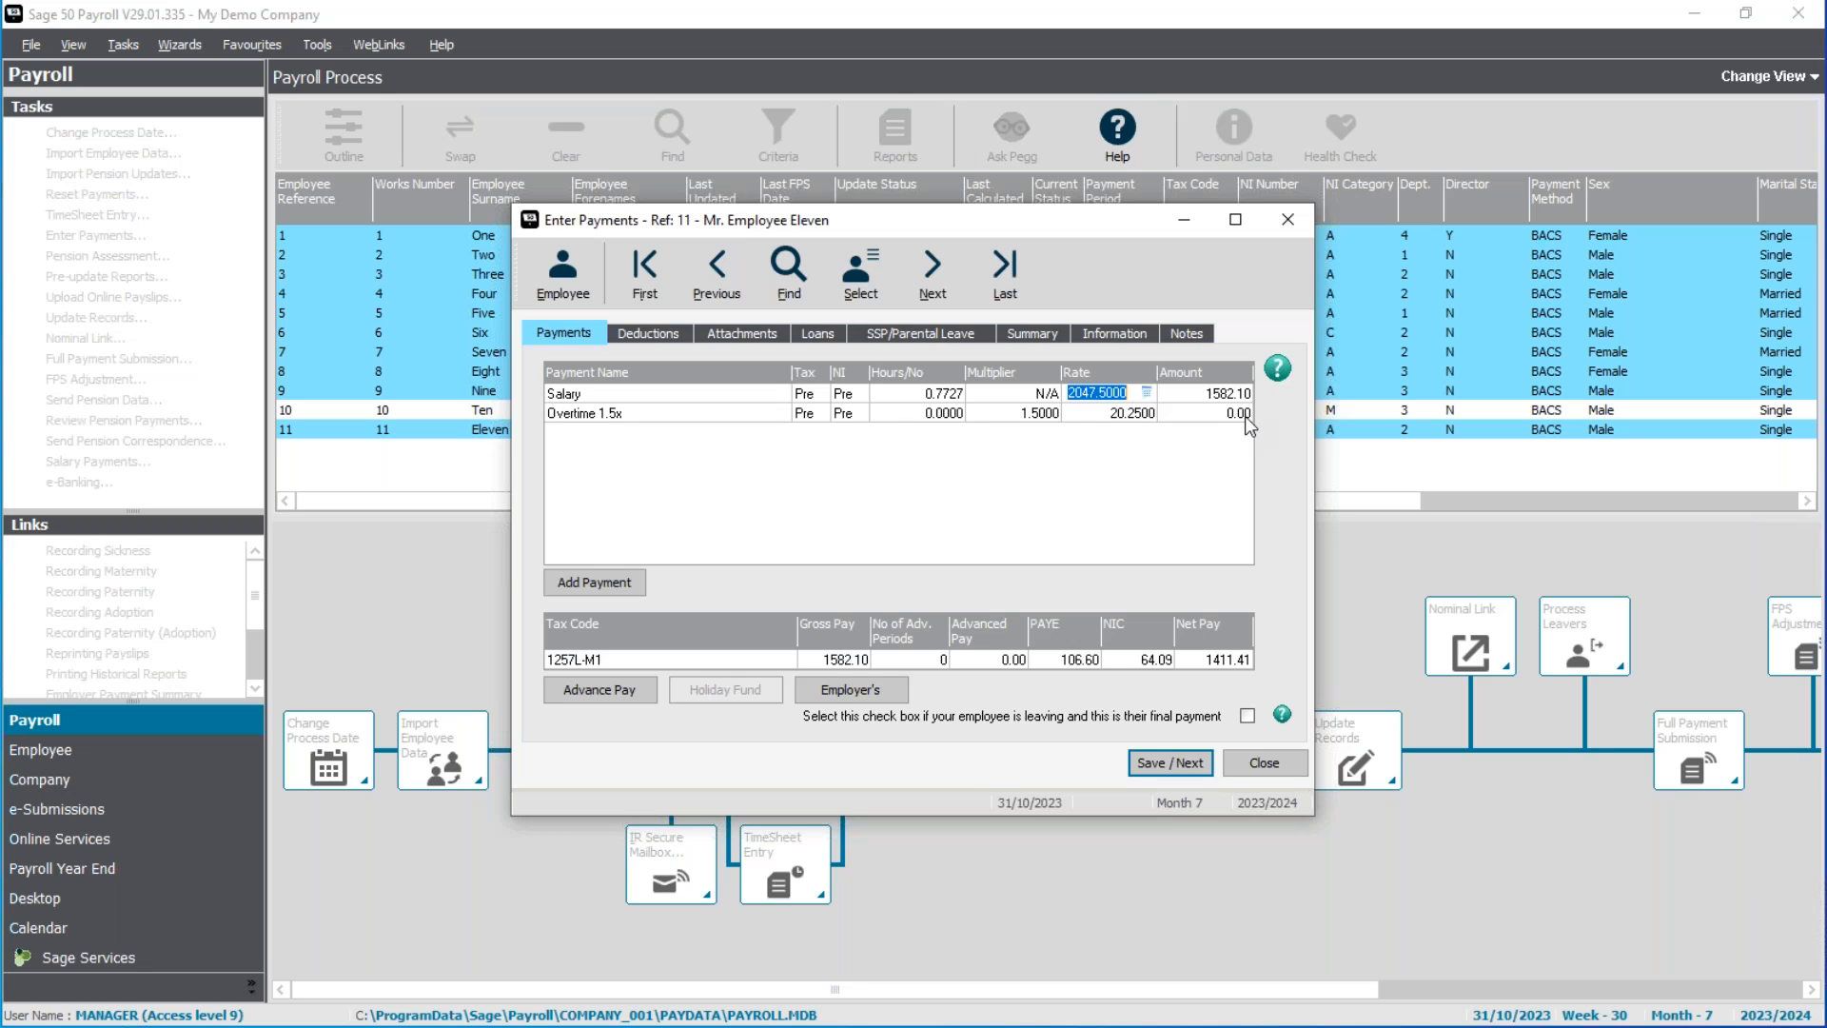
In the employee record for reference 11, add scheme reference 1, Company Pension Scheme, as the primary pension scheme
left_click(564, 284)
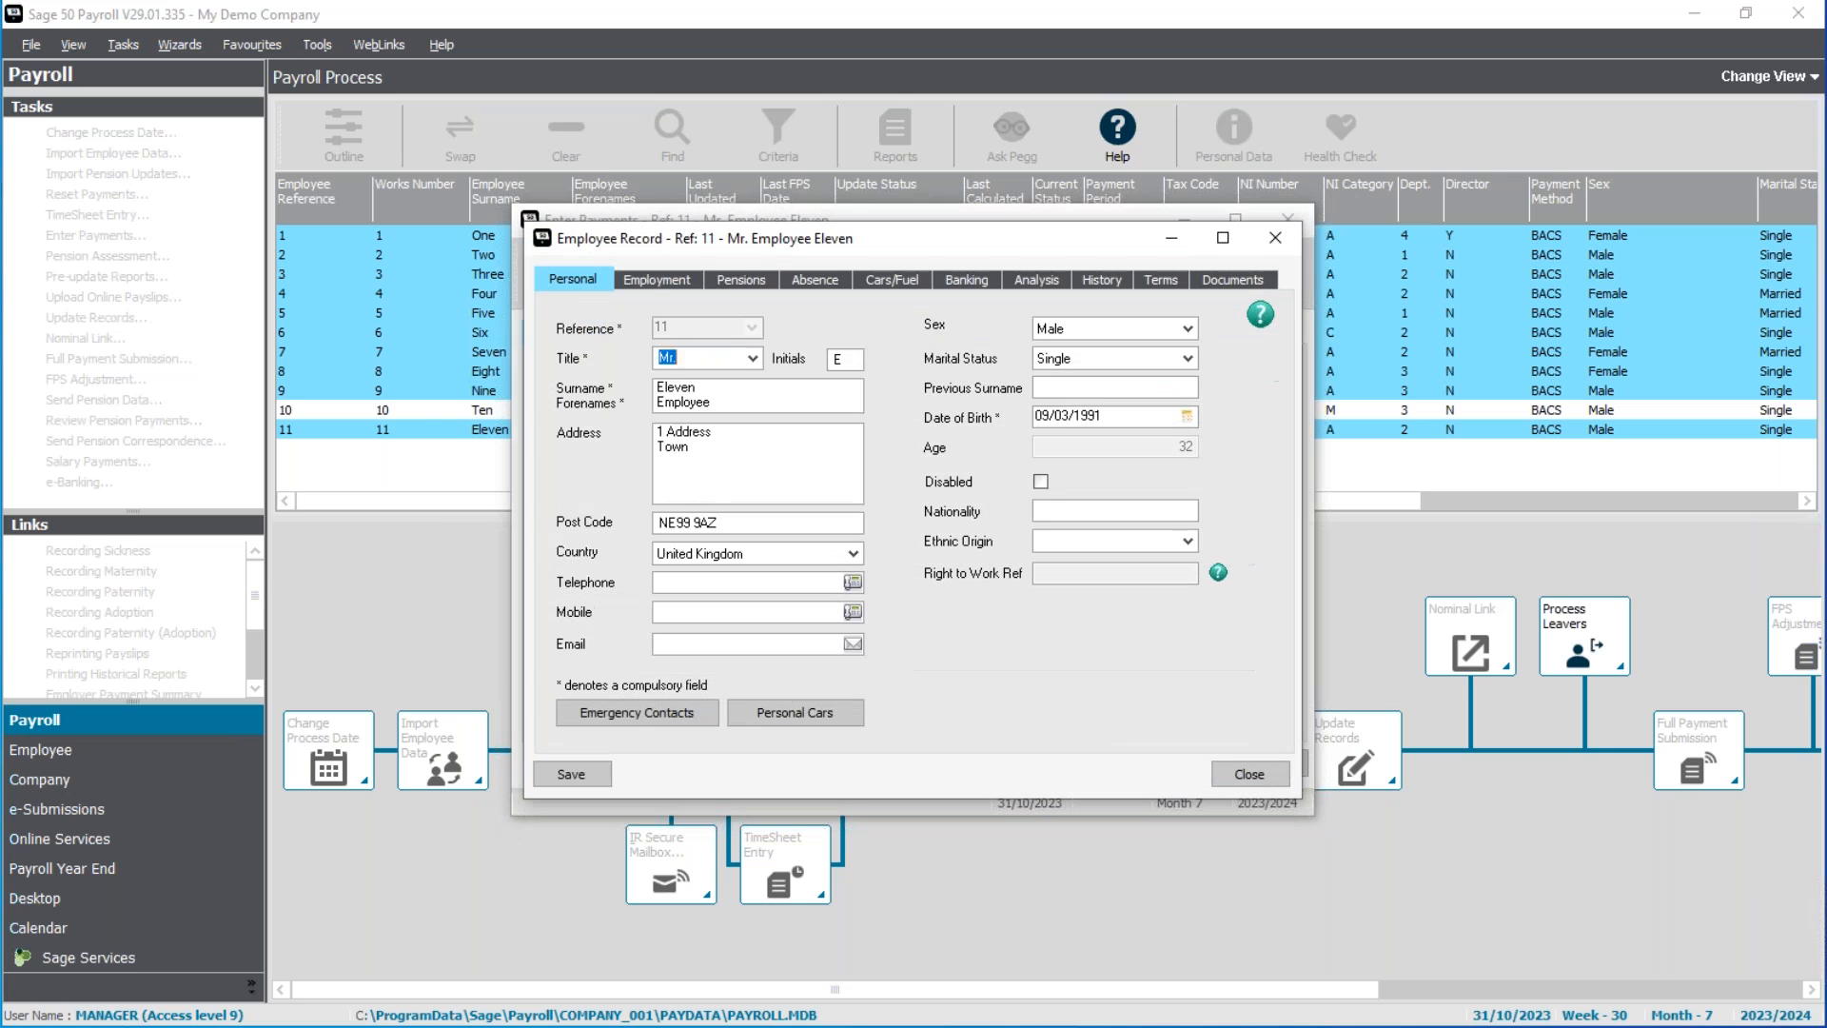
left_click(729, 283)
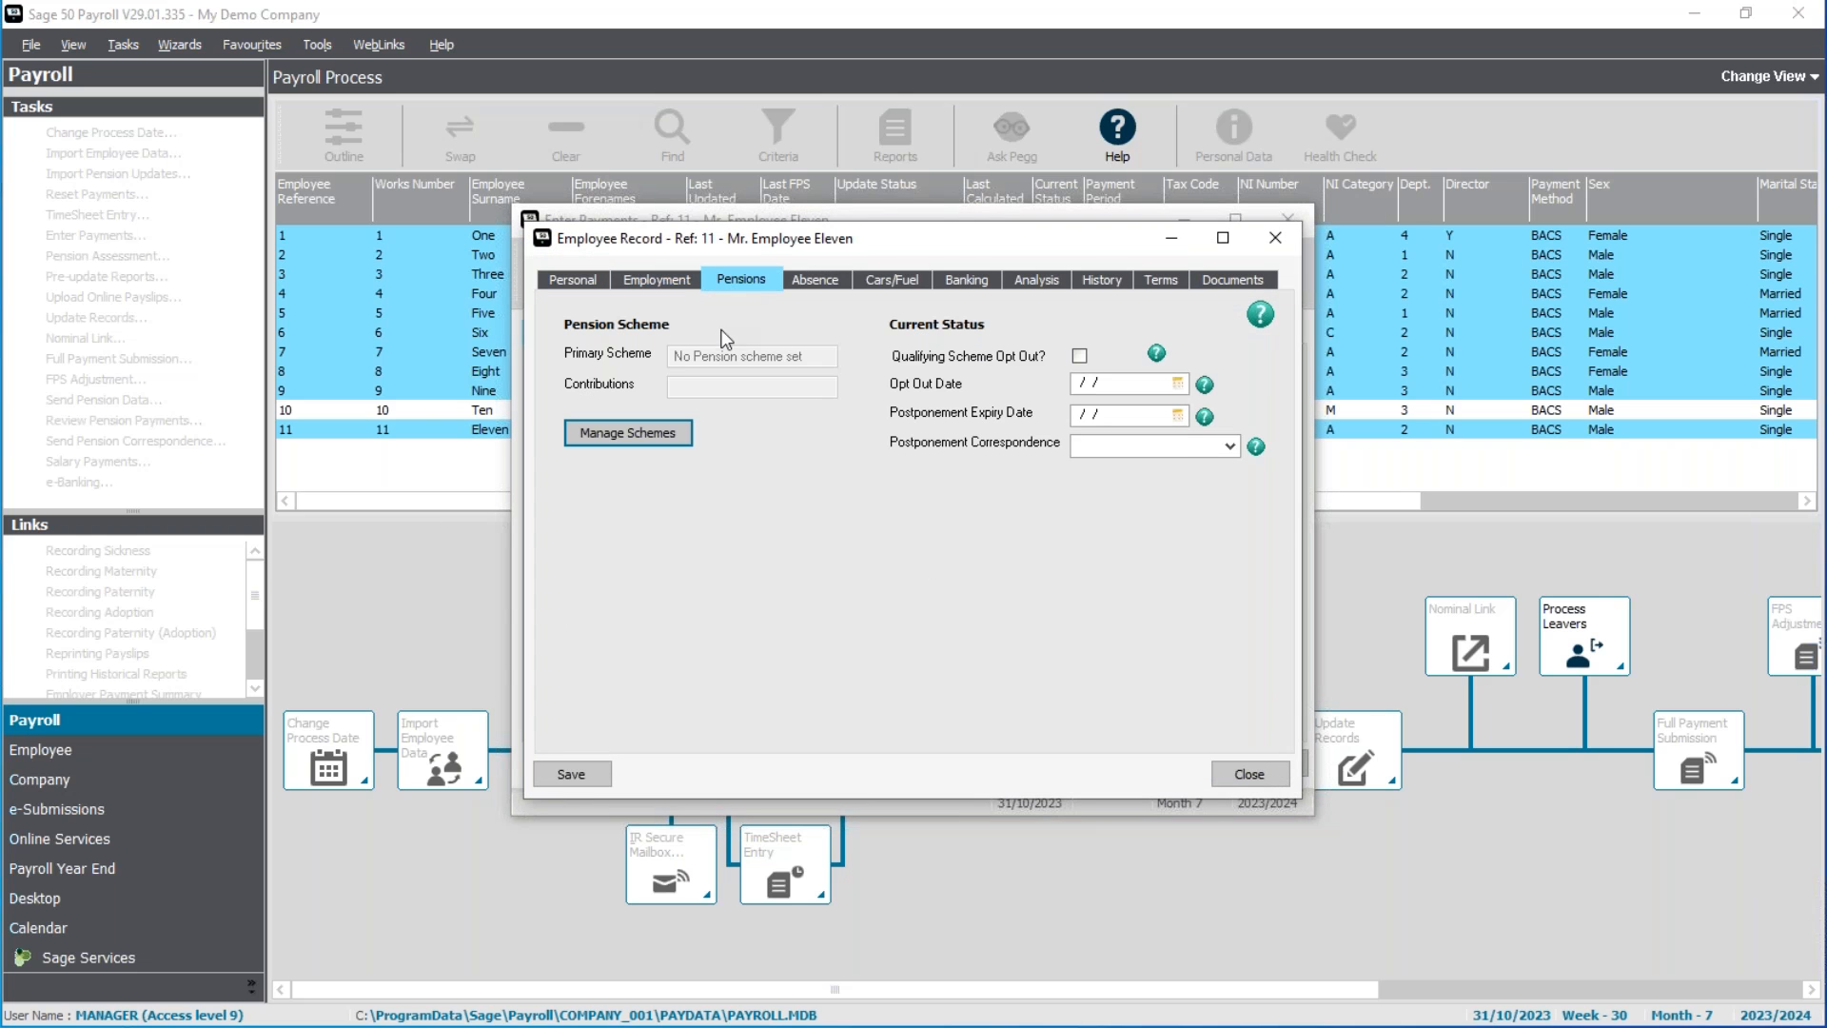
left_click(665, 436)
left_click(699, 560)
left_click(881, 327)
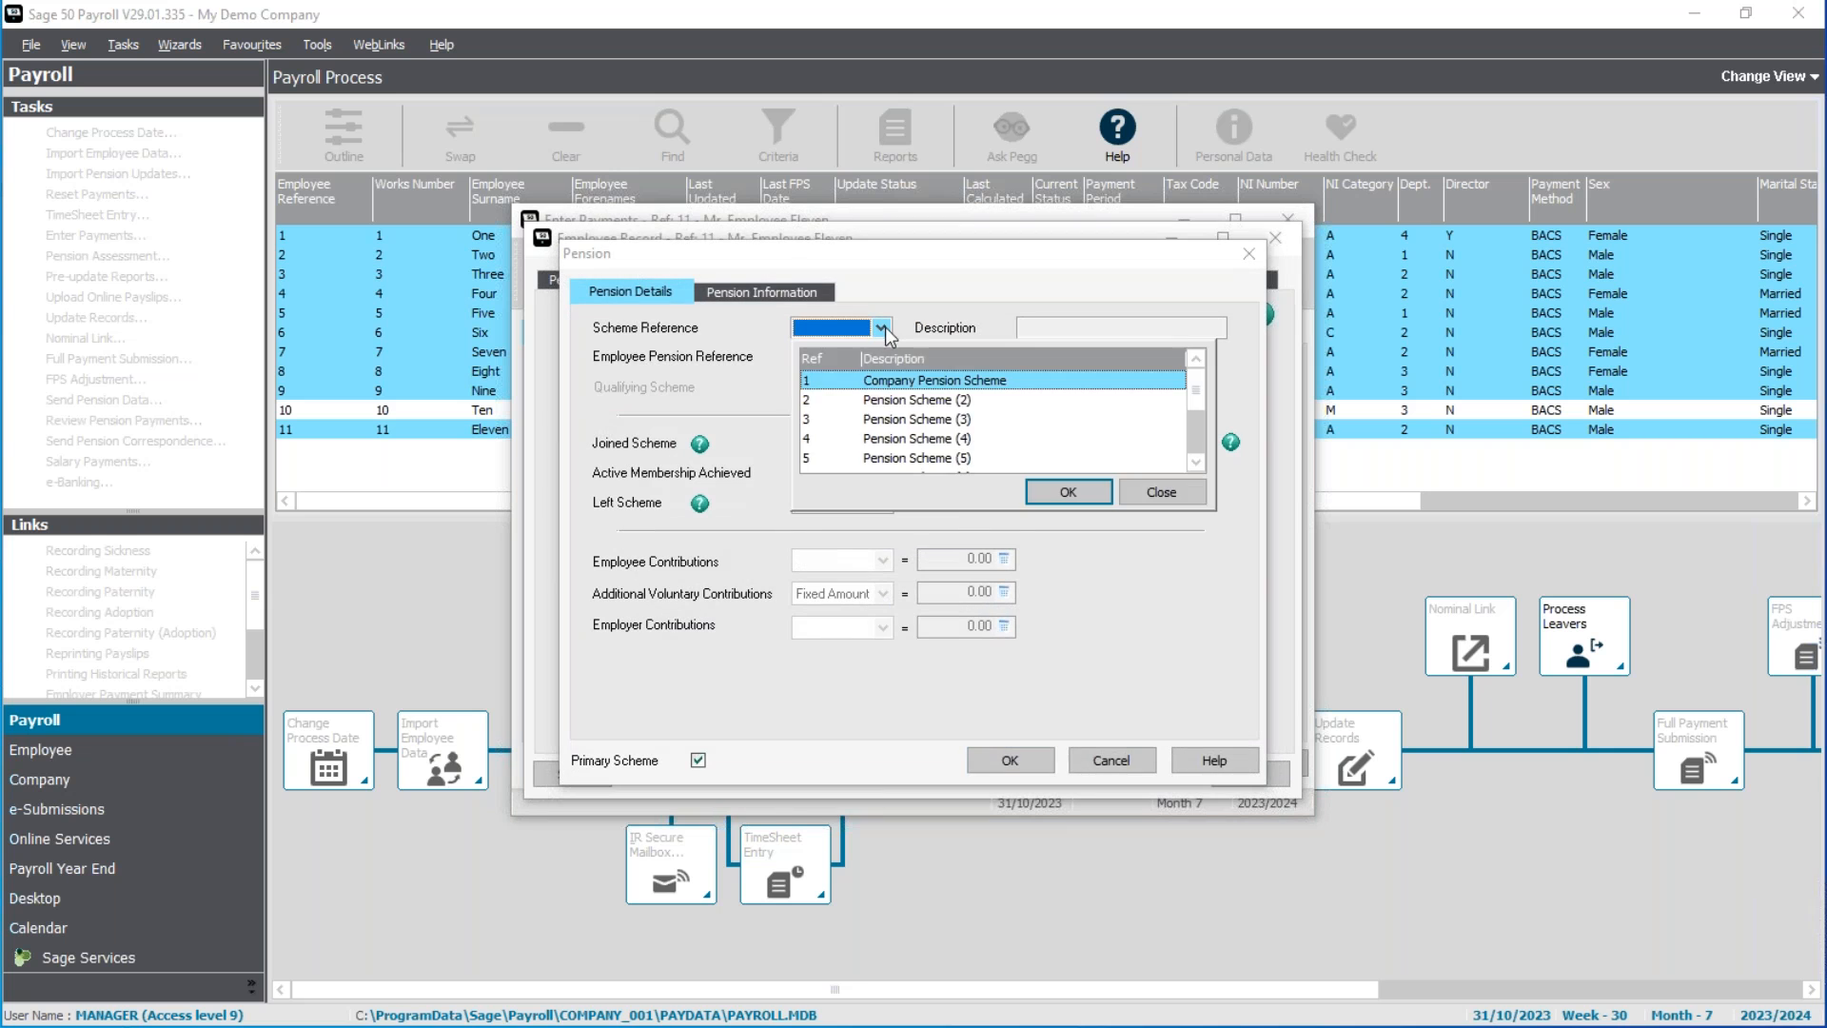
left_click(870, 382)
Set the pension scheme's Joined Scheme date to 09/10/2023, and confirm the scheme details
left_click(849, 443)
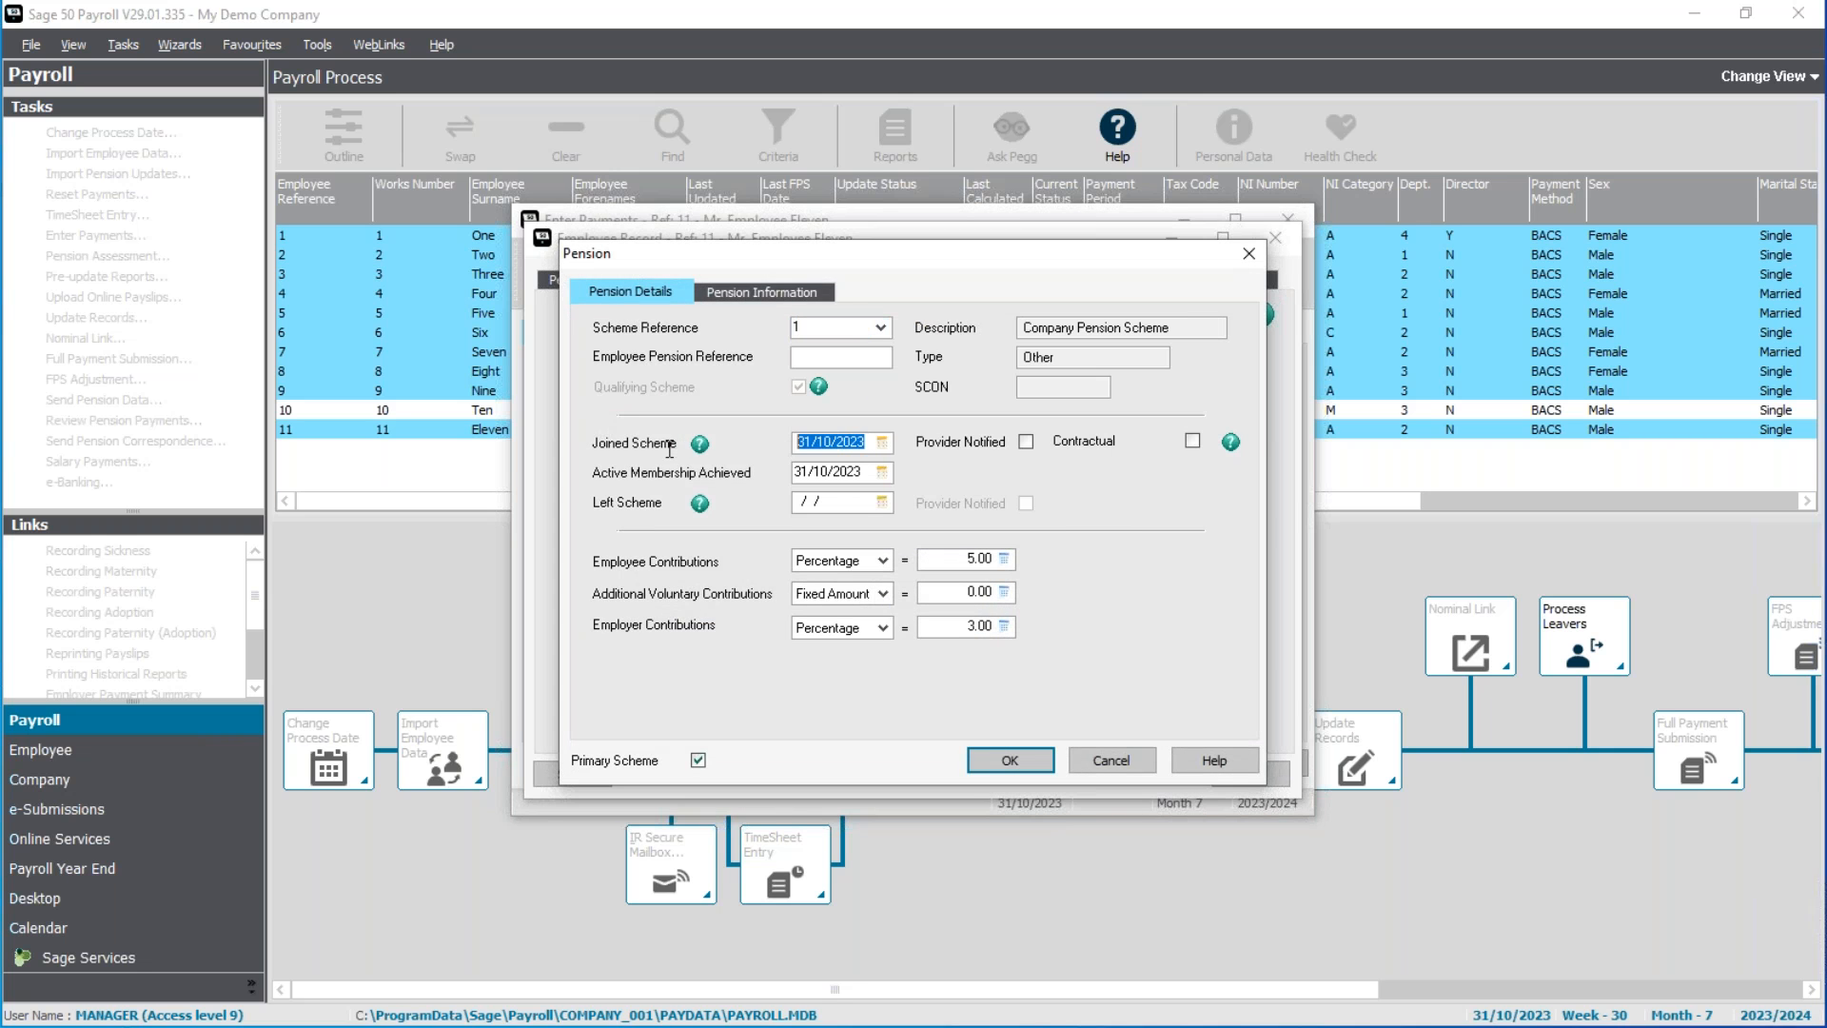
type("09102023")
left_click(1028, 758)
left_click(1006, 655)
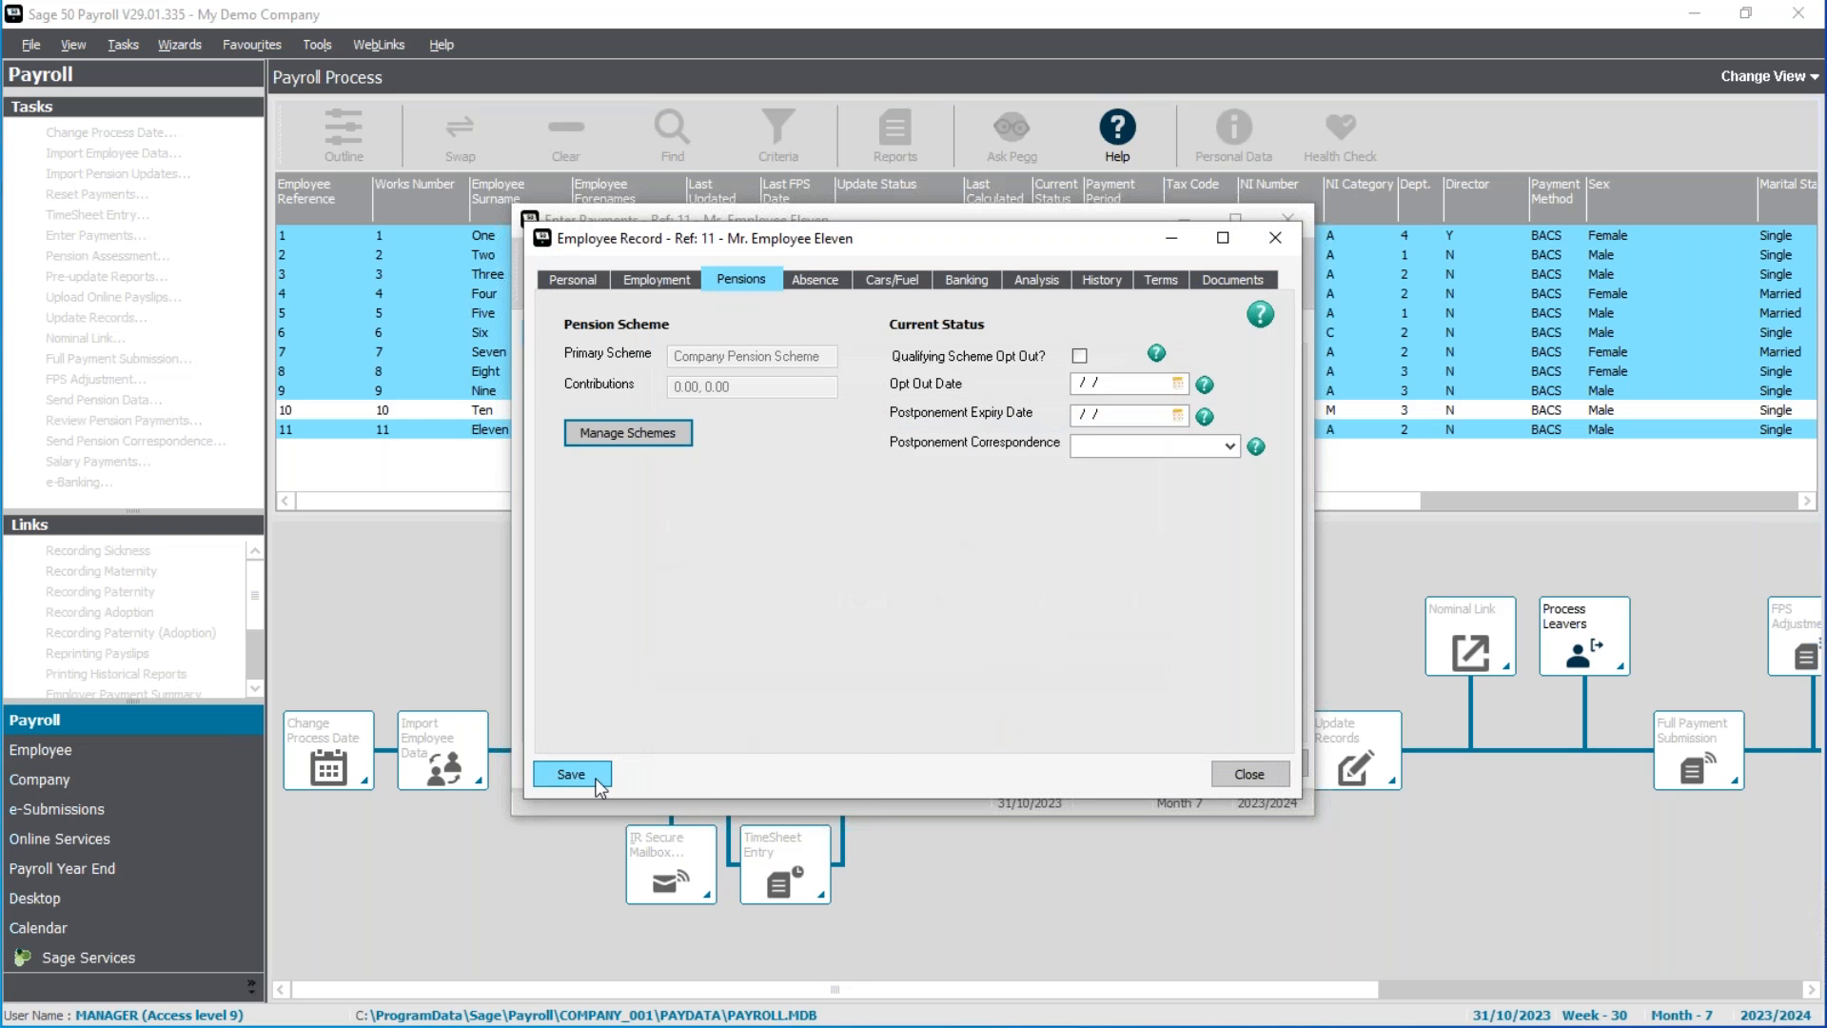
Close the employee record for reference 11, review that employee's payment summary, and close payment entry
left_click(1250, 774)
left_click(1052, 331)
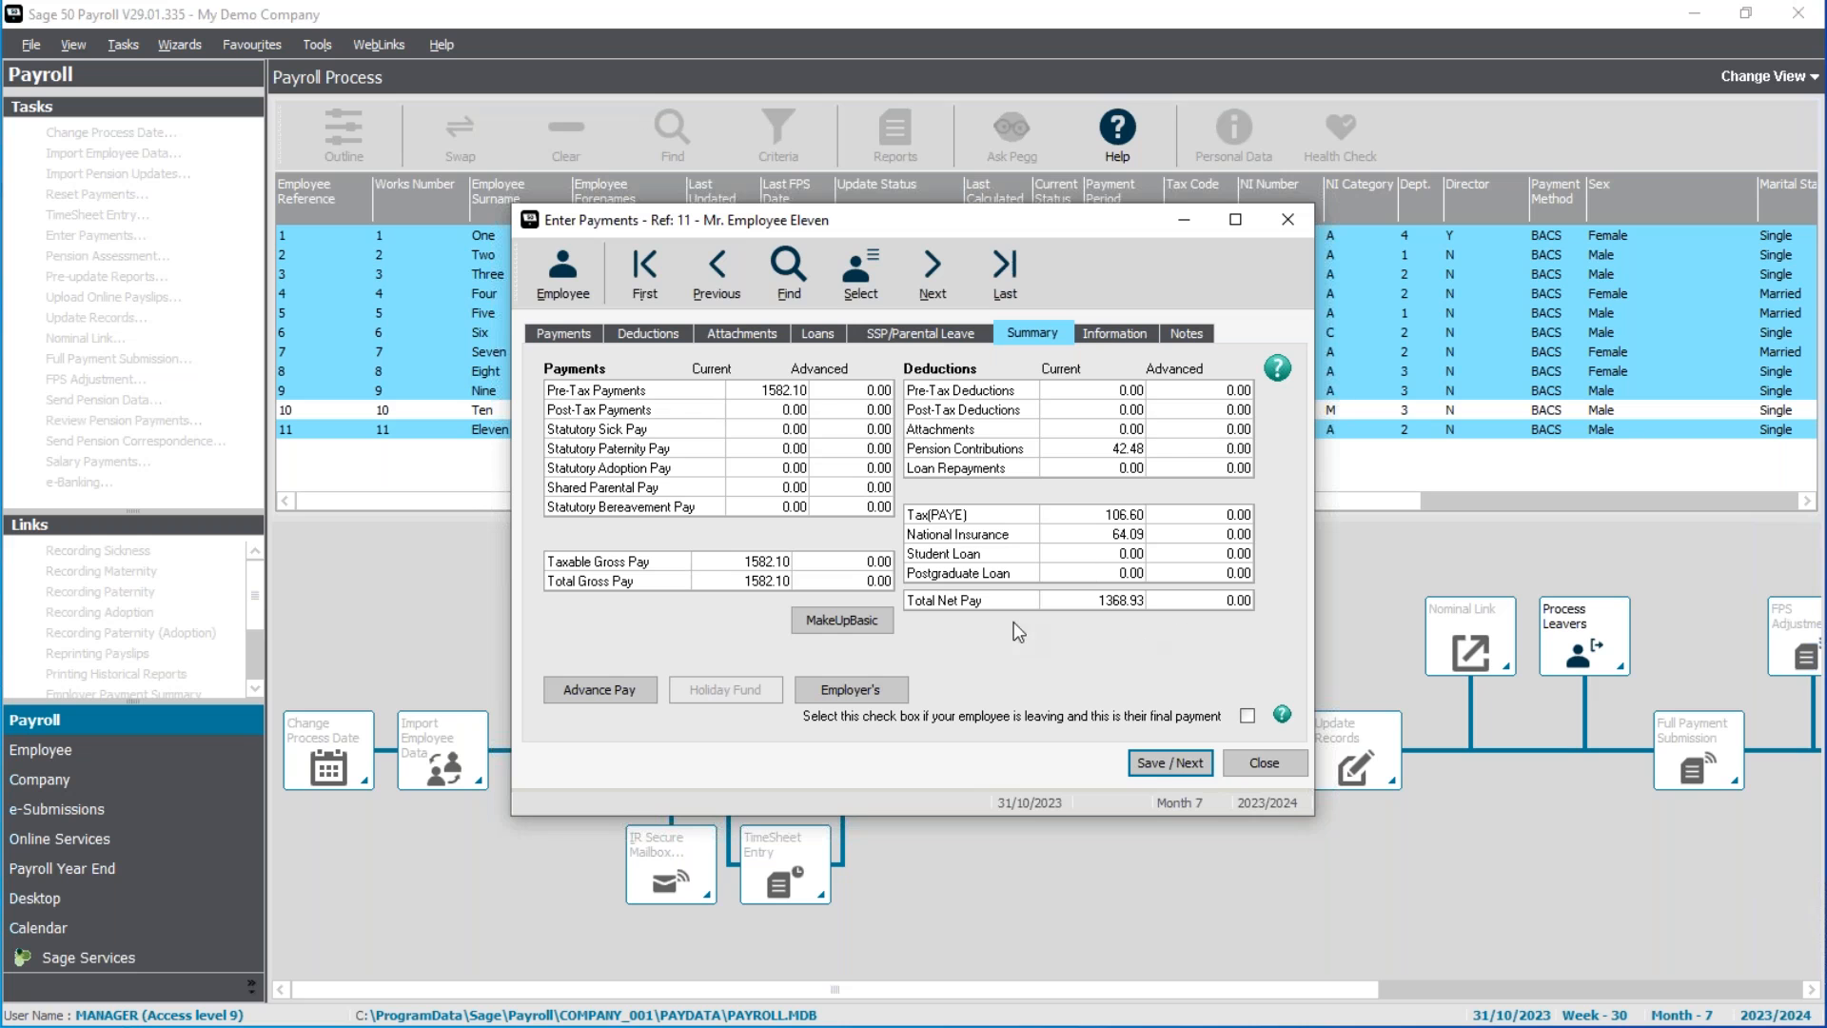
left_click(564, 333)
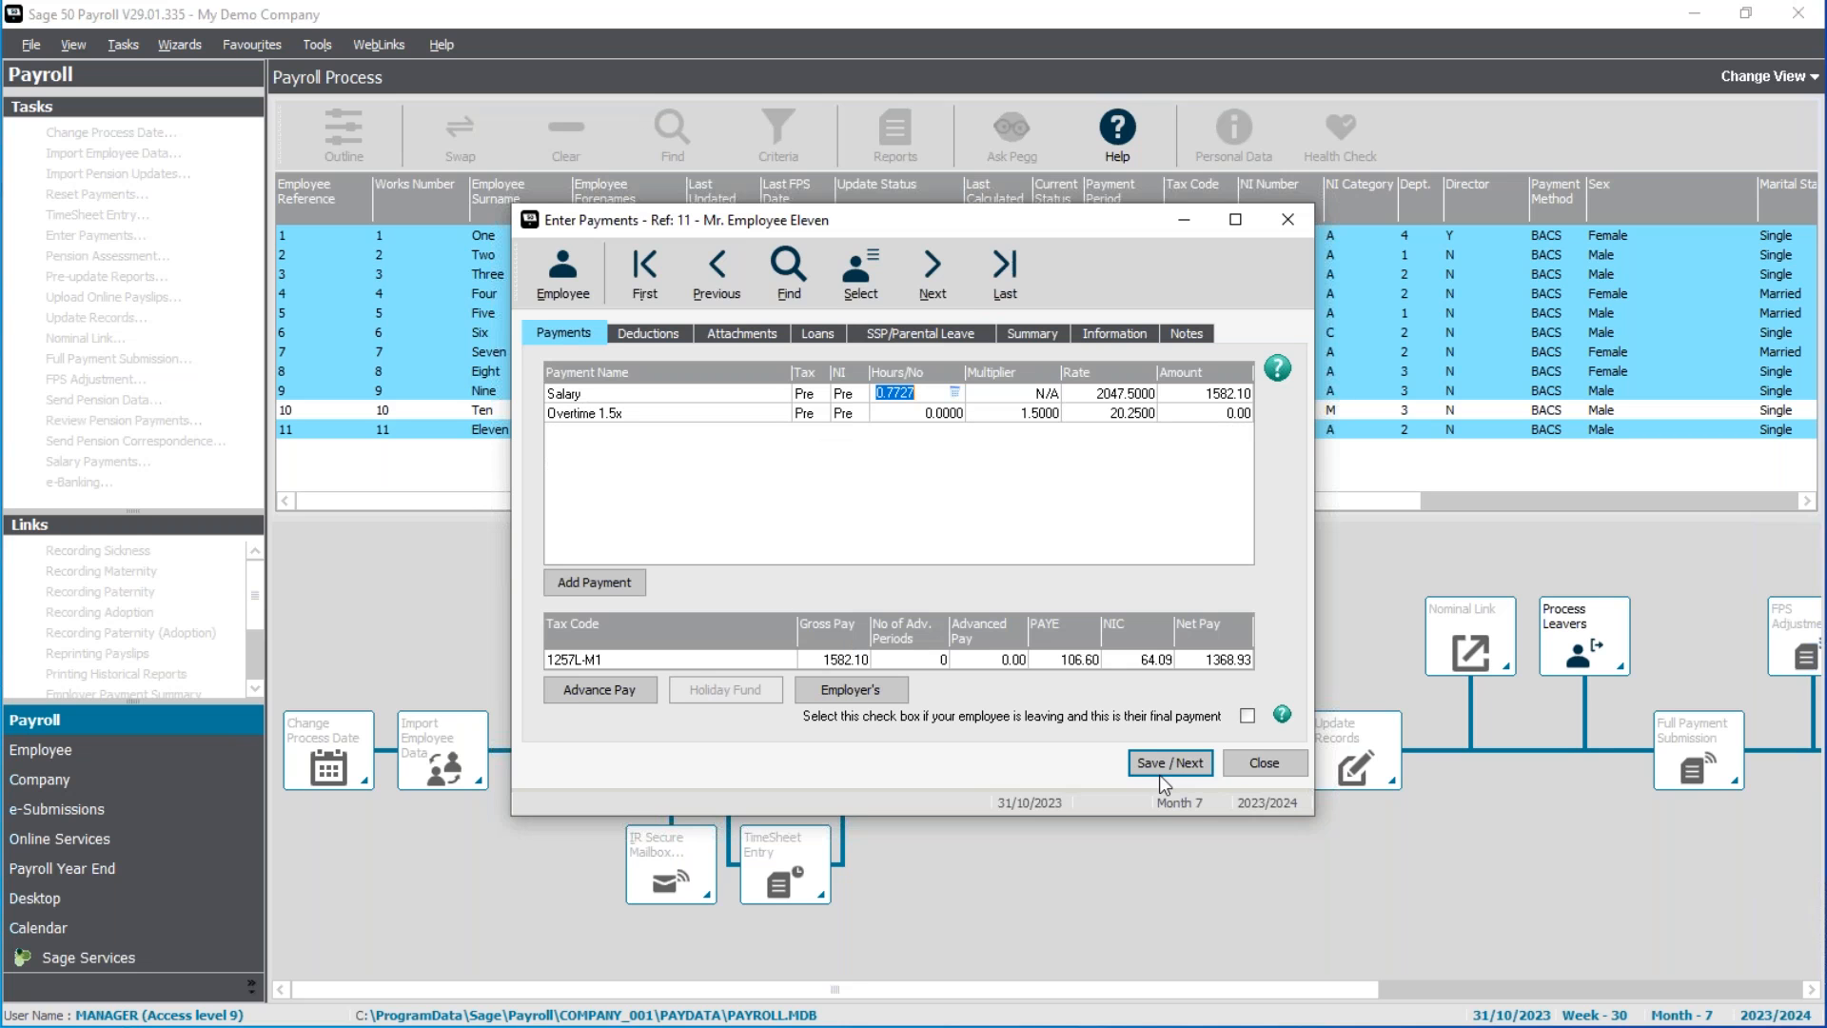
left_click(1256, 768)
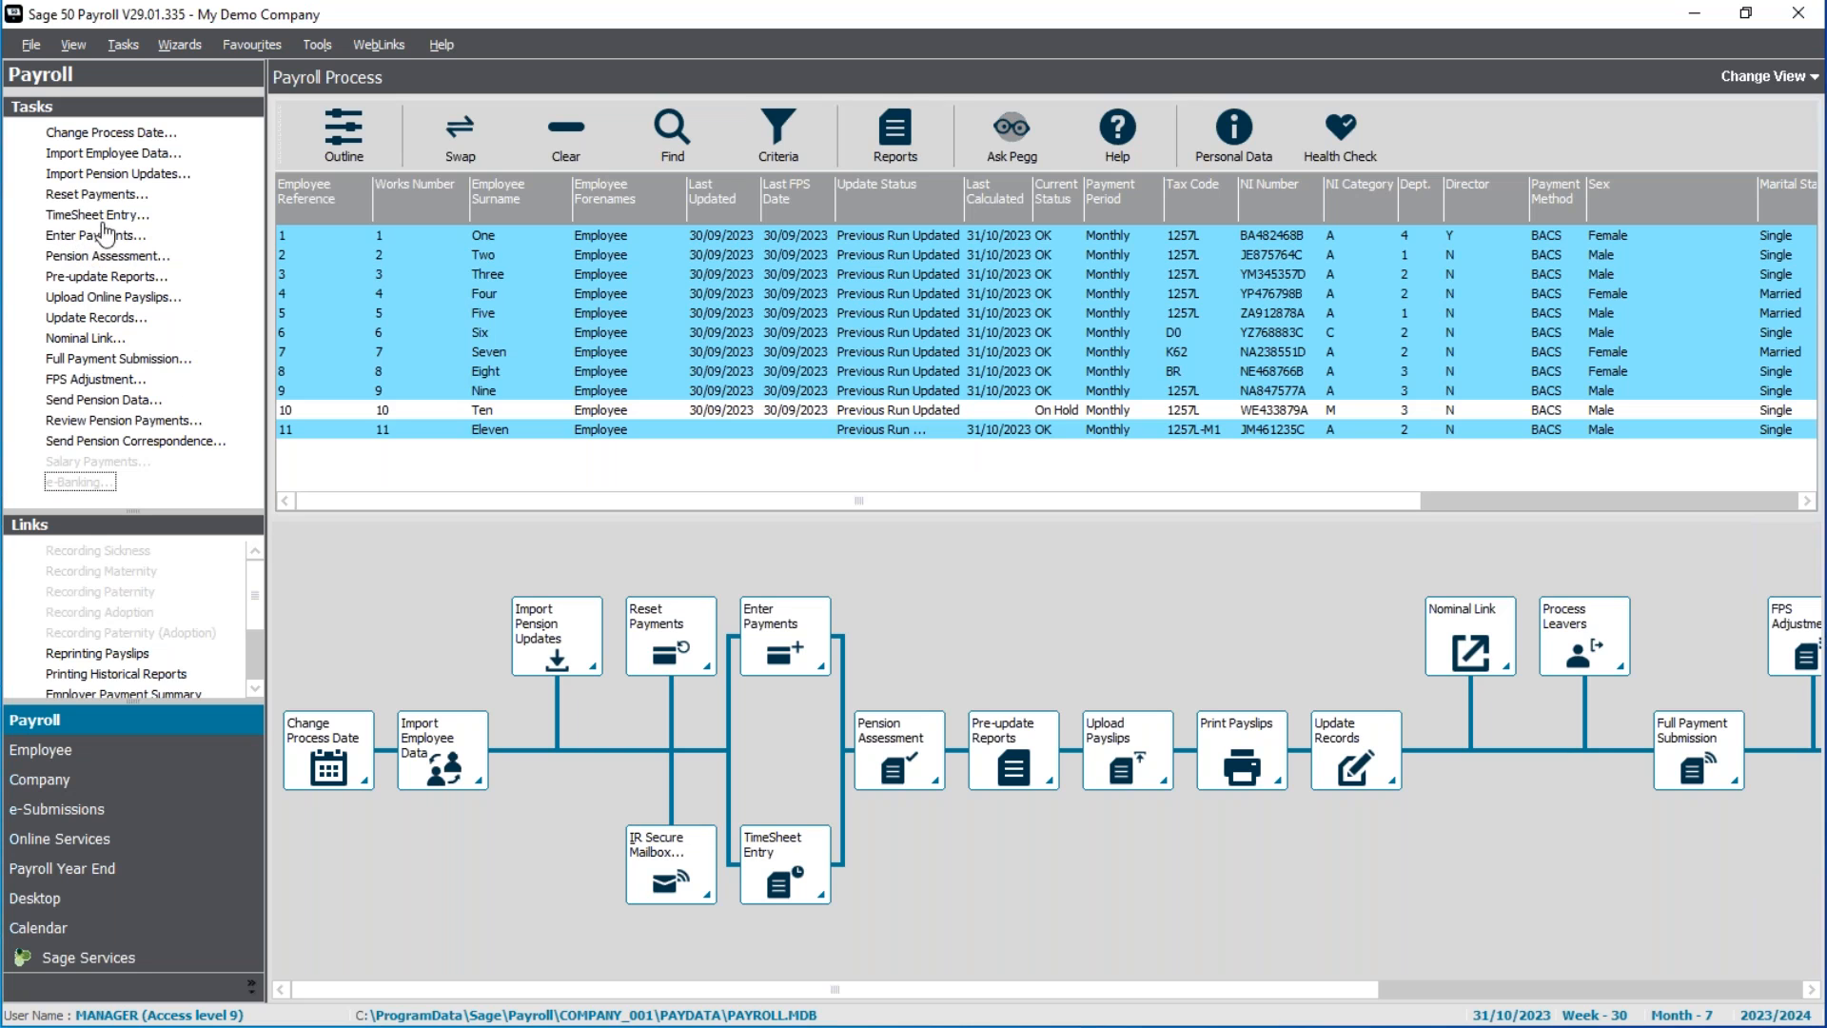
Examine the employees' Basic and Overtime 1.5x hours in timesheet entry, and leave it without saving
left_click(785, 868)
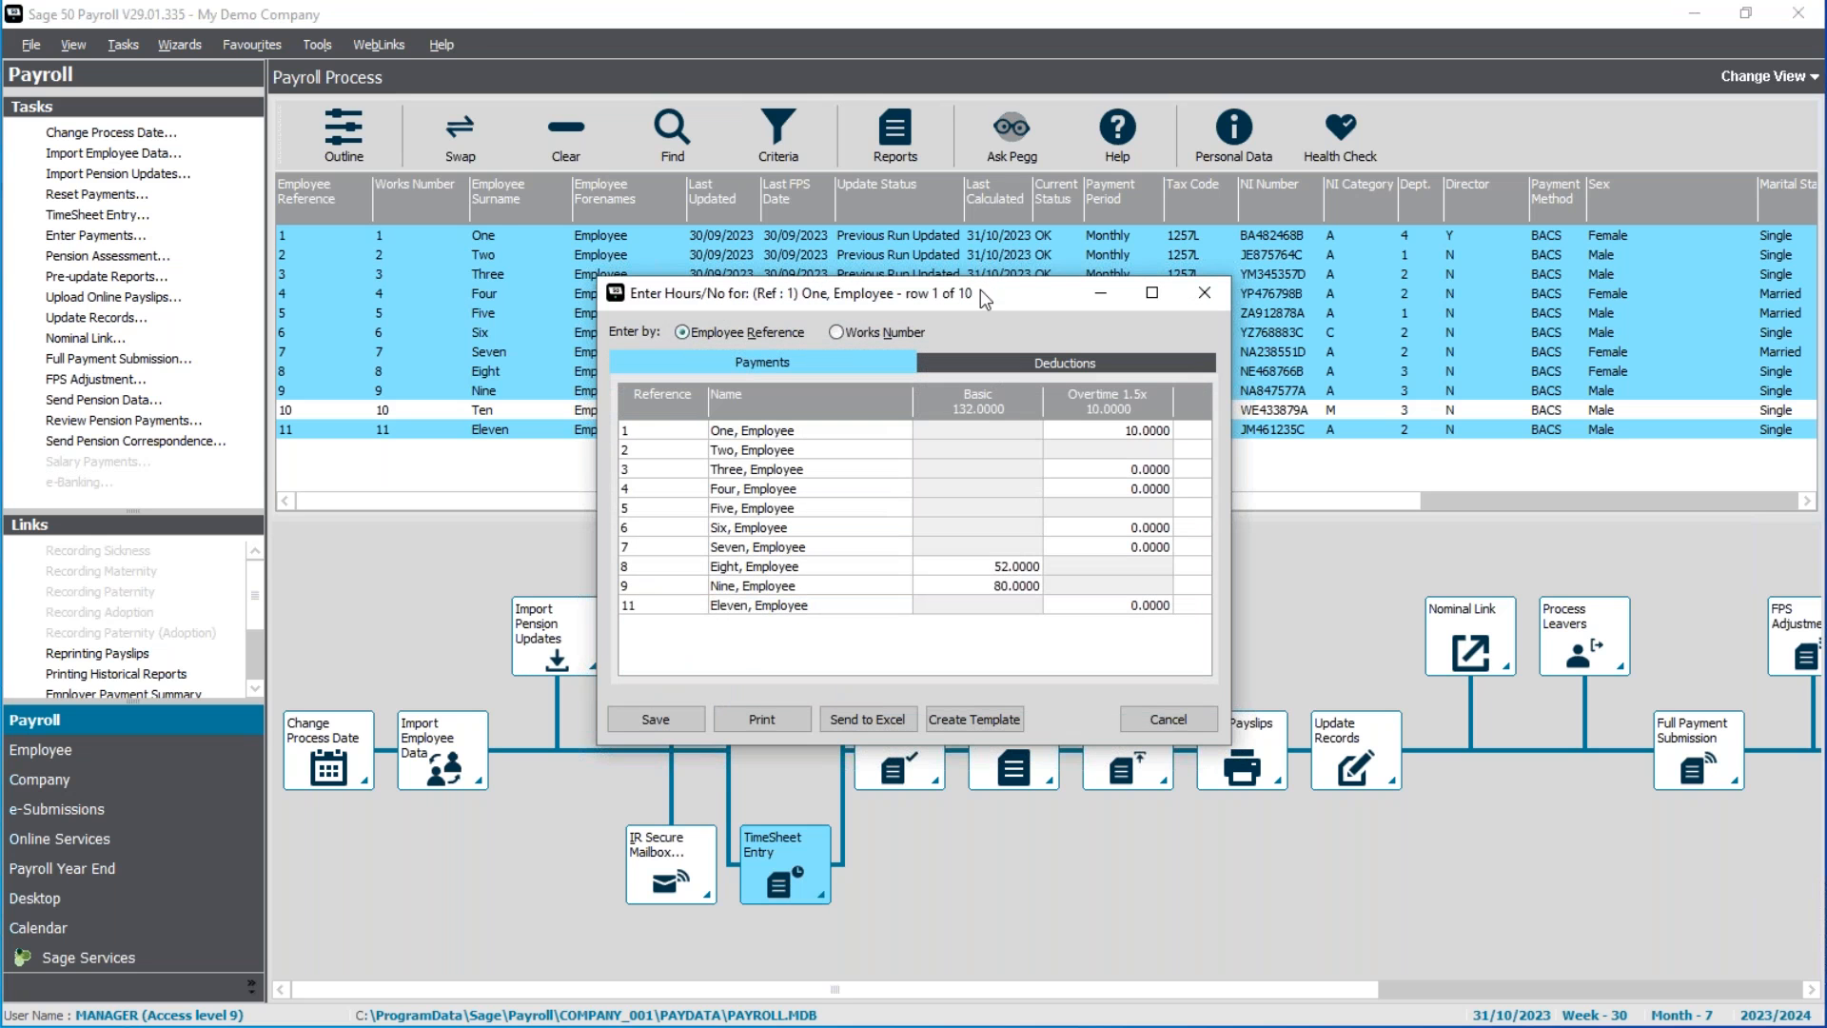
double_click(980, 290)
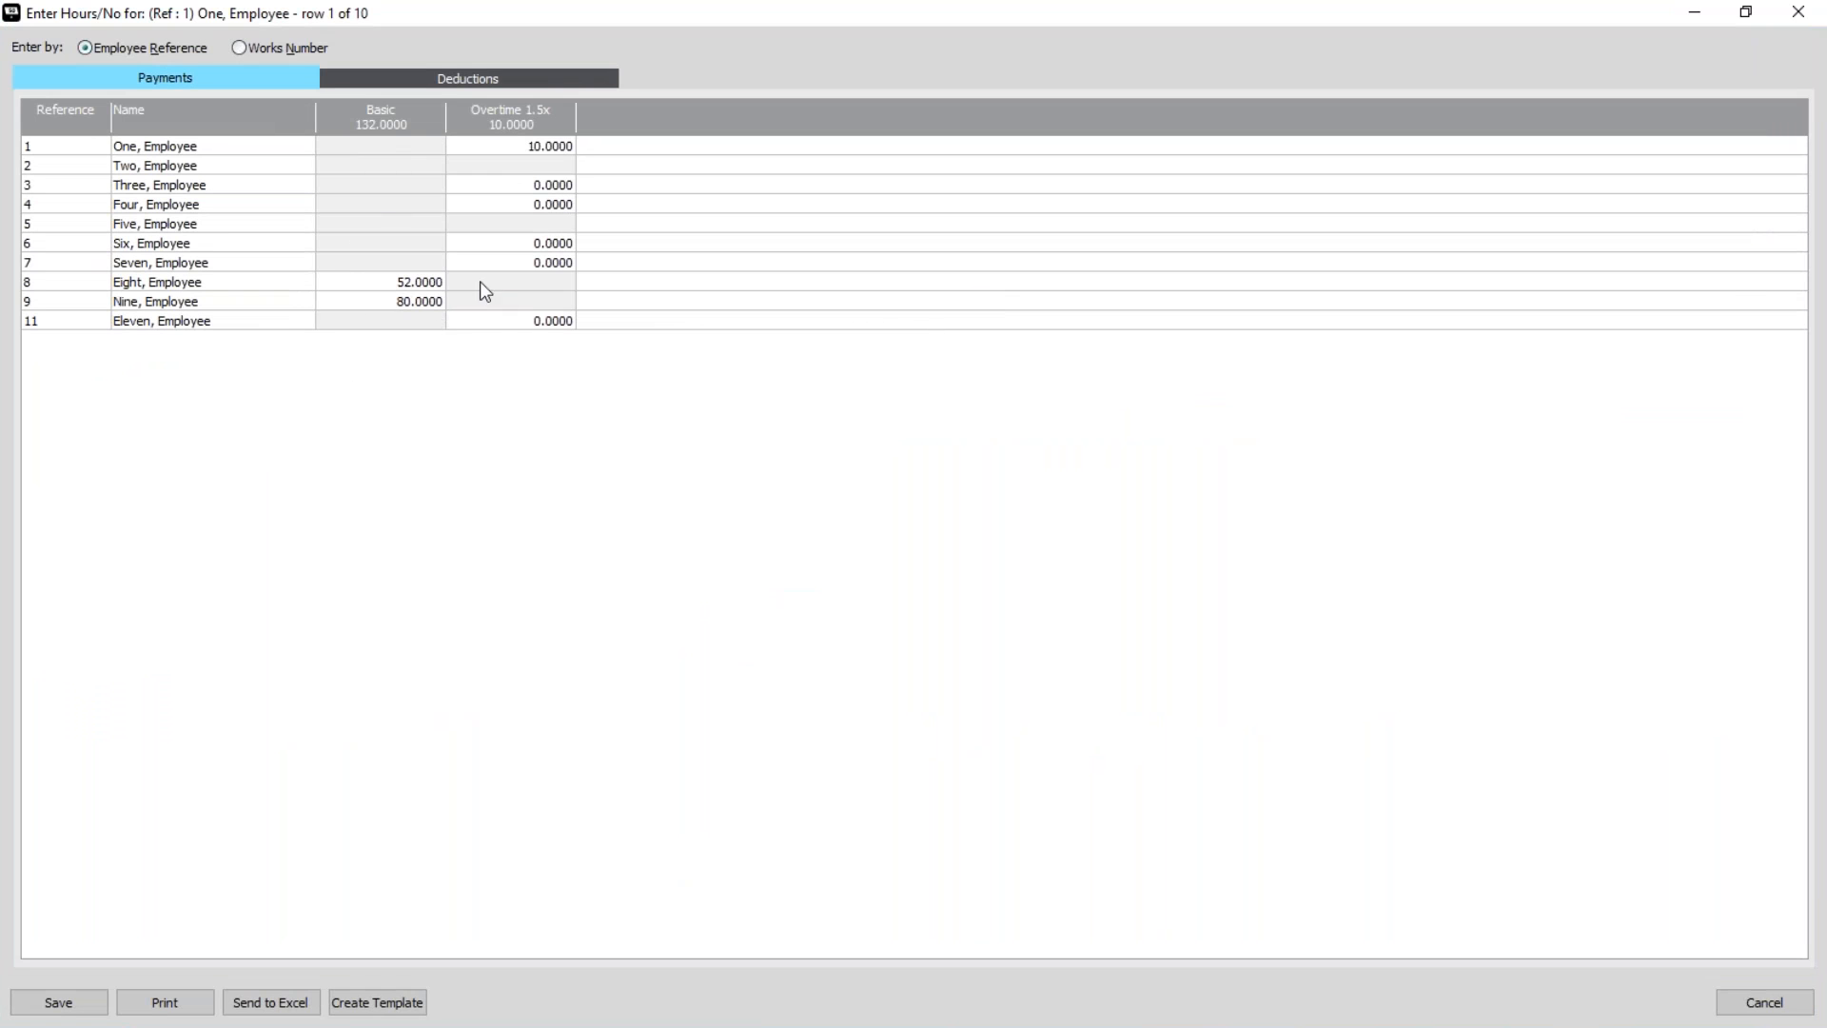
left_click(548, 187)
left_click(549, 205)
left_click(544, 244)
left_click(530, 263)
left_click(530, 321)
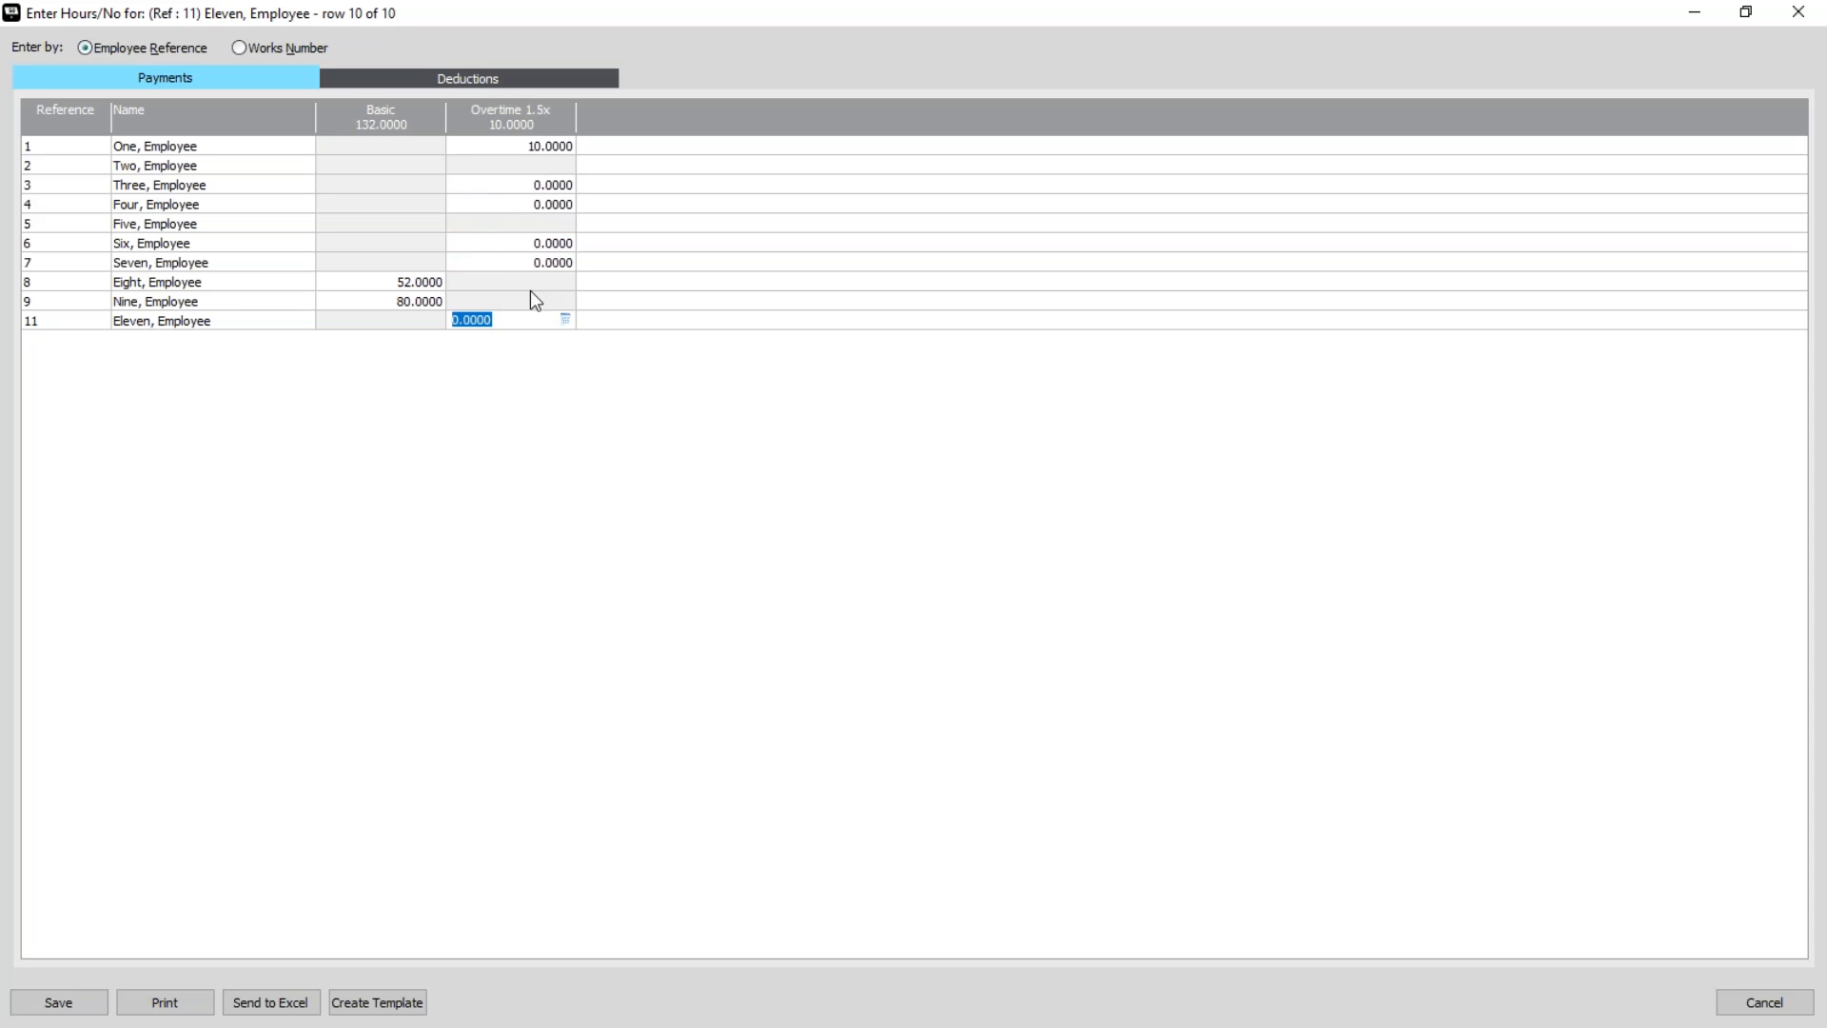
left_click(534, 187)
left_click(534, 205)
left_click(521, 263)
left_click(518, 322)
left_click(1770, 1004)
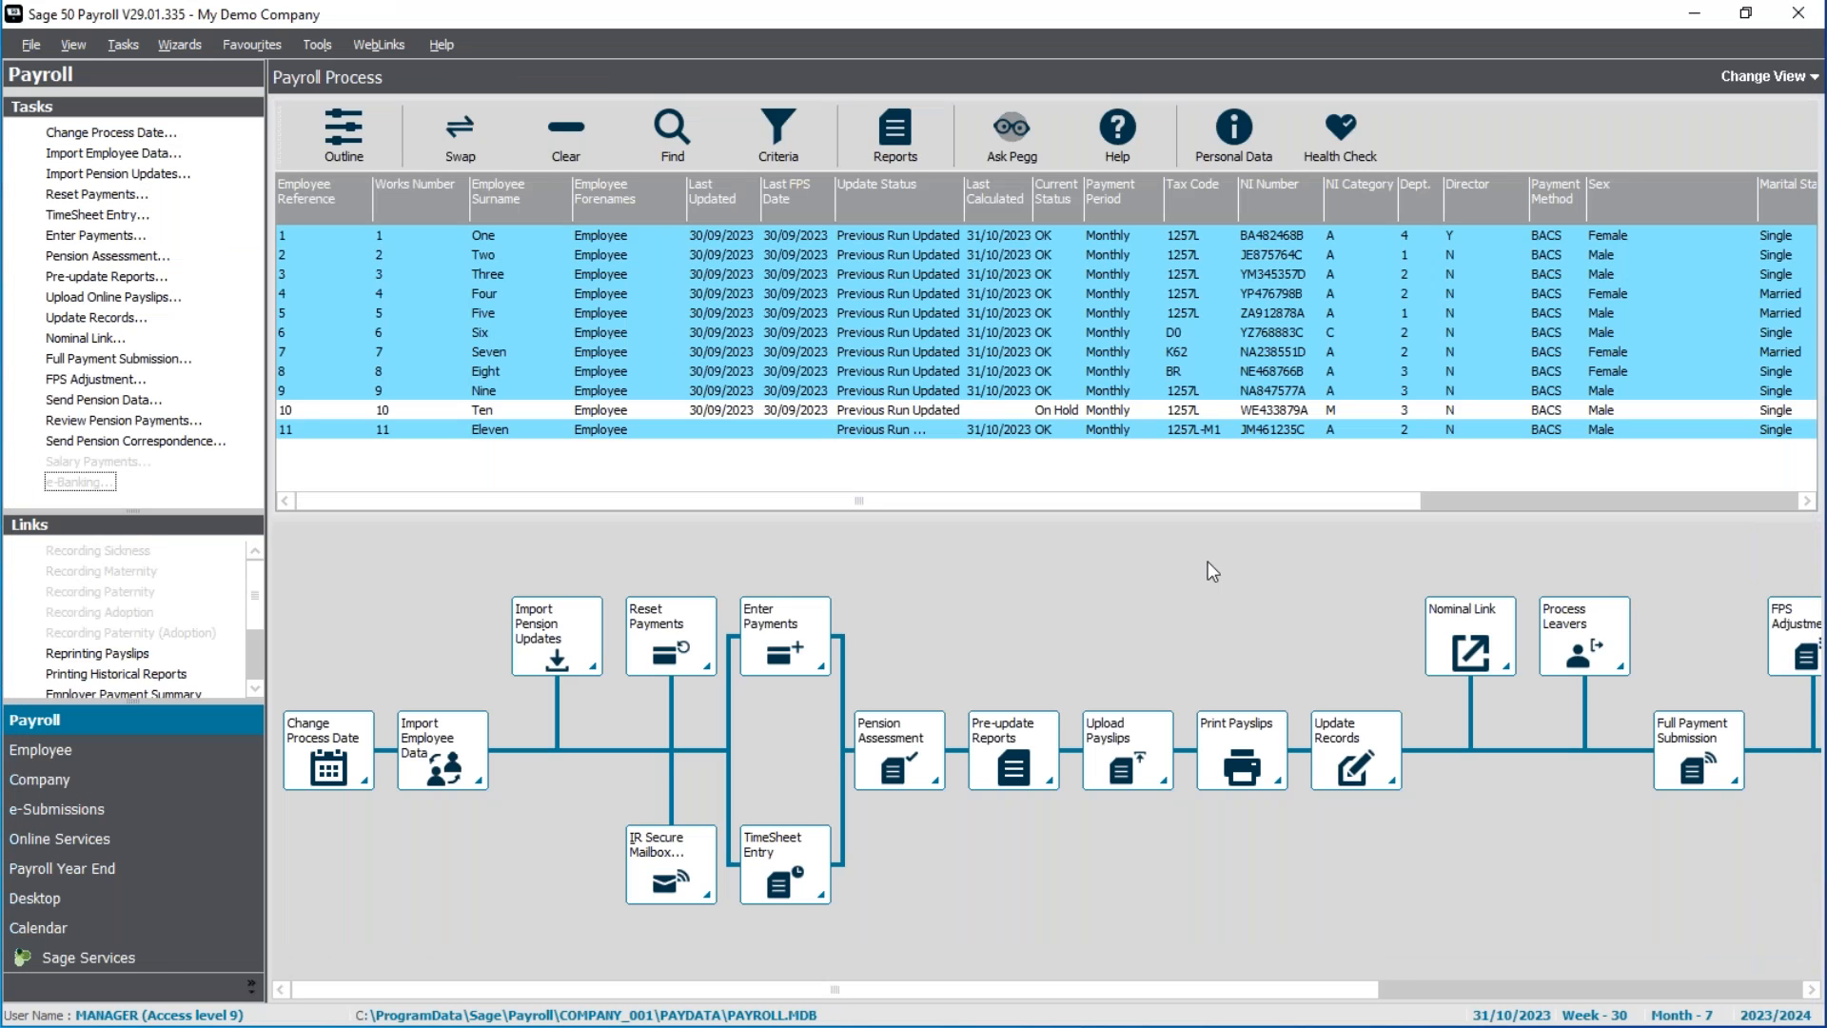
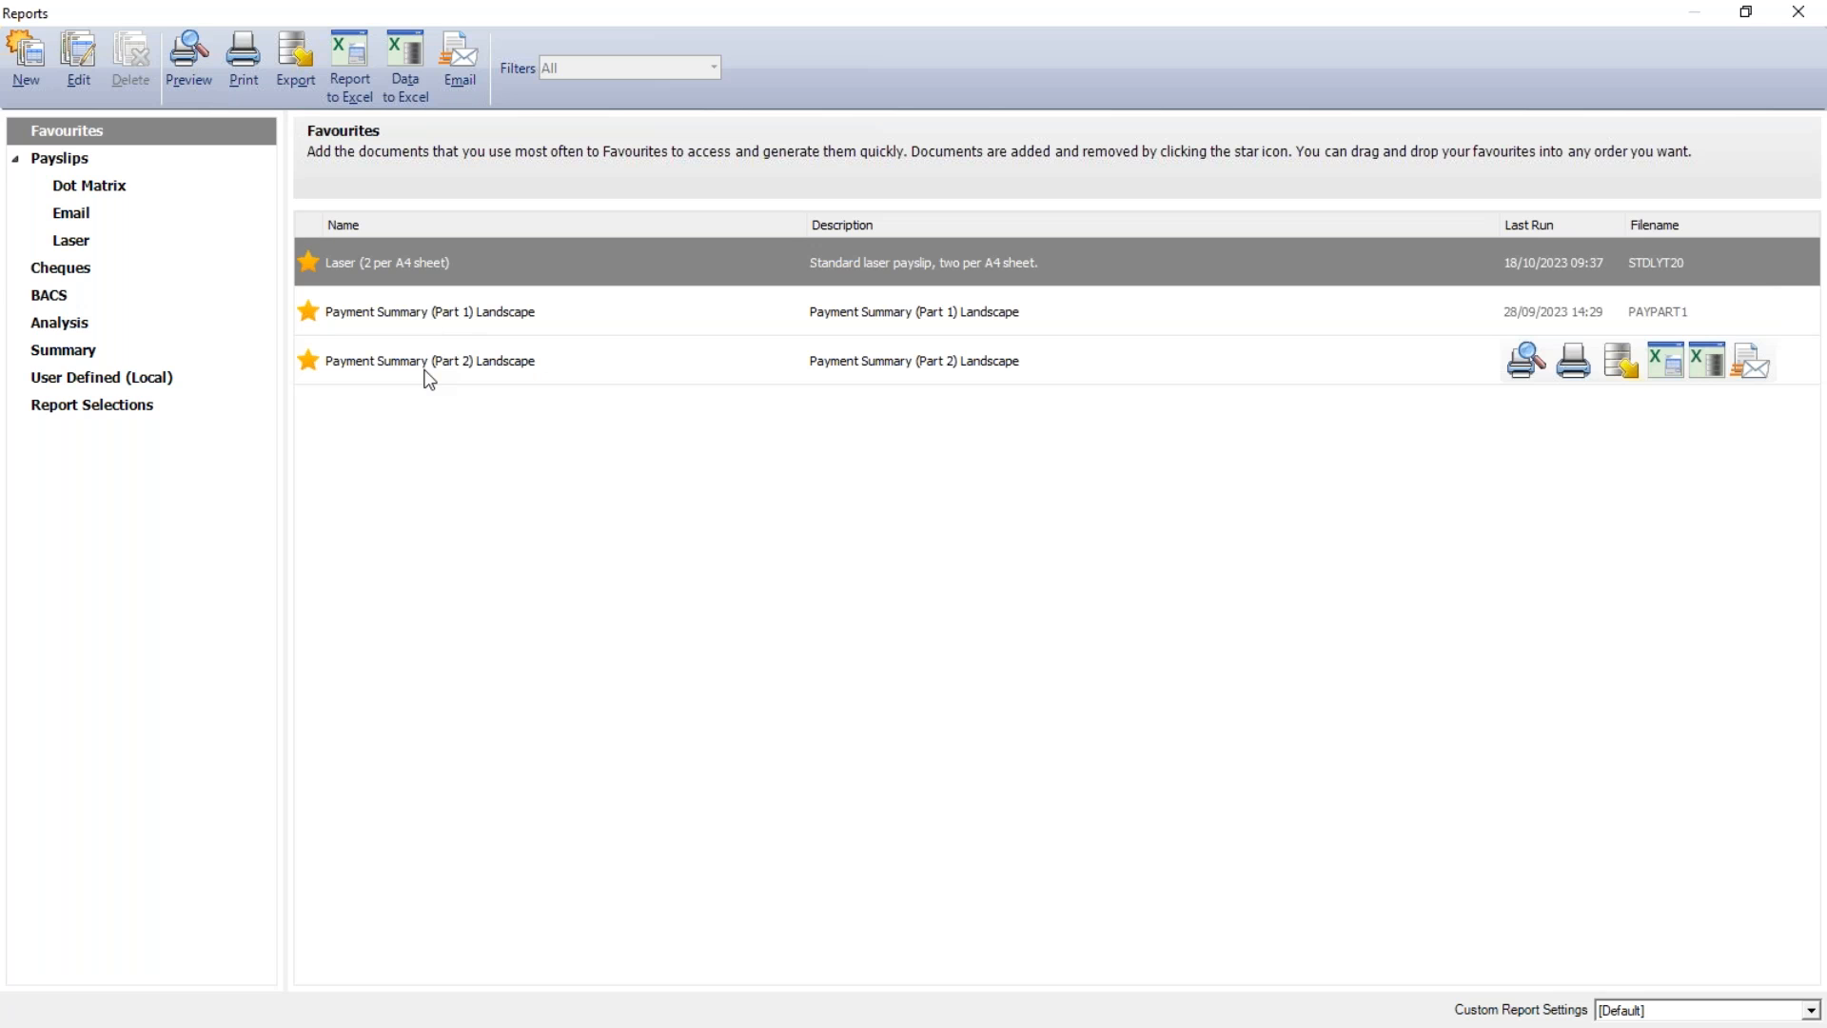
Preview the Laser (2 per A4 sheet) payslips, including employees set to receive payslips by email or Online Services
mouse_move(532, 279)
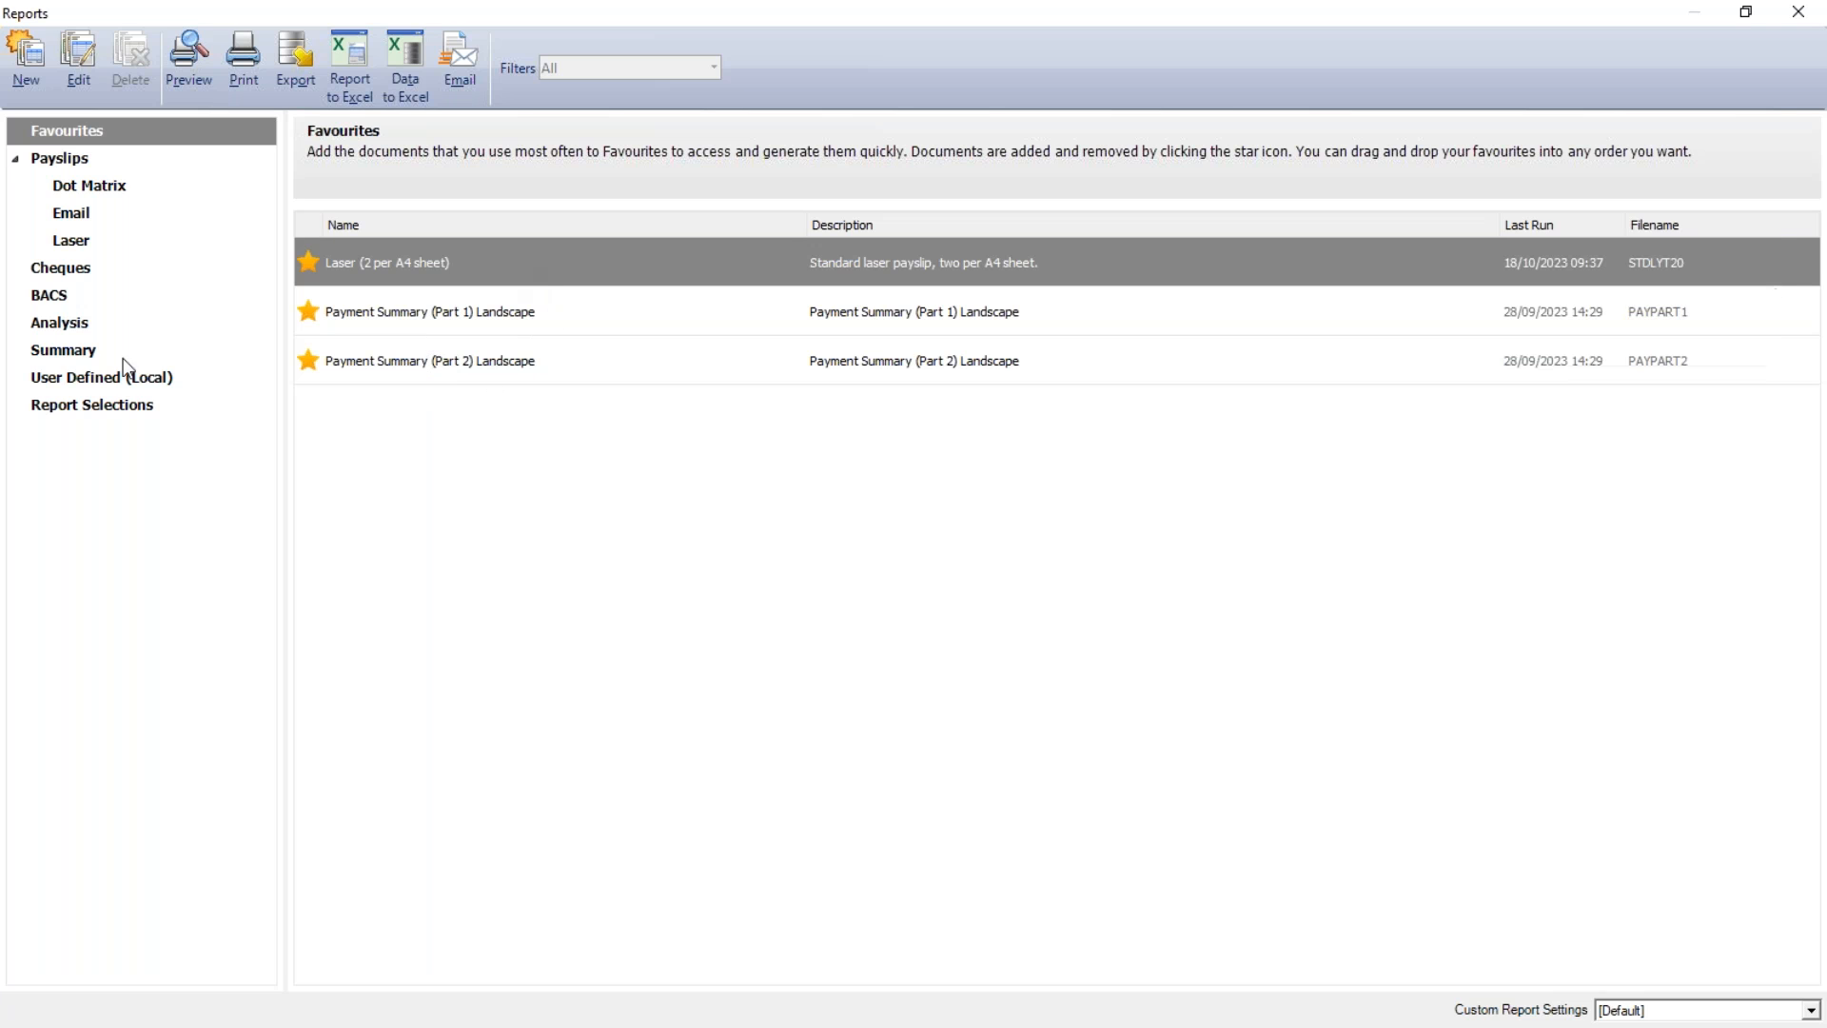
left_click(74, 244)
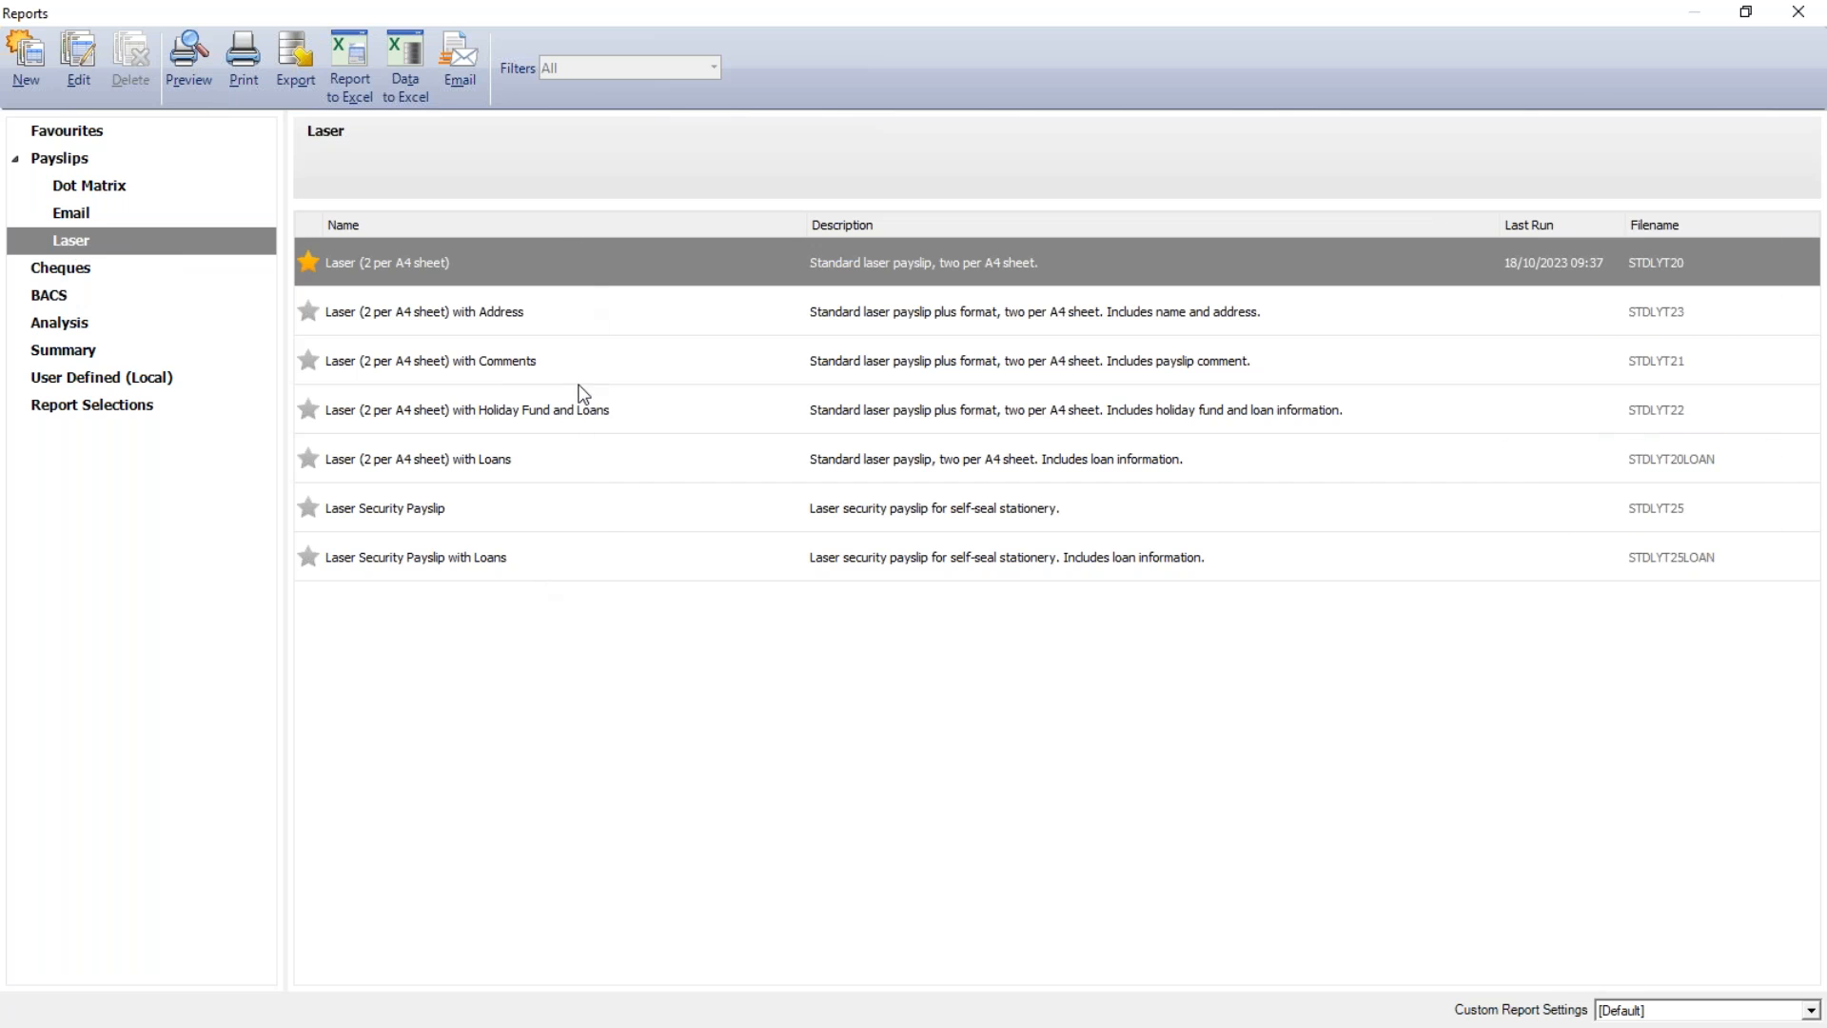
mouse_move(562, 567)
mouse_move(891, 276)
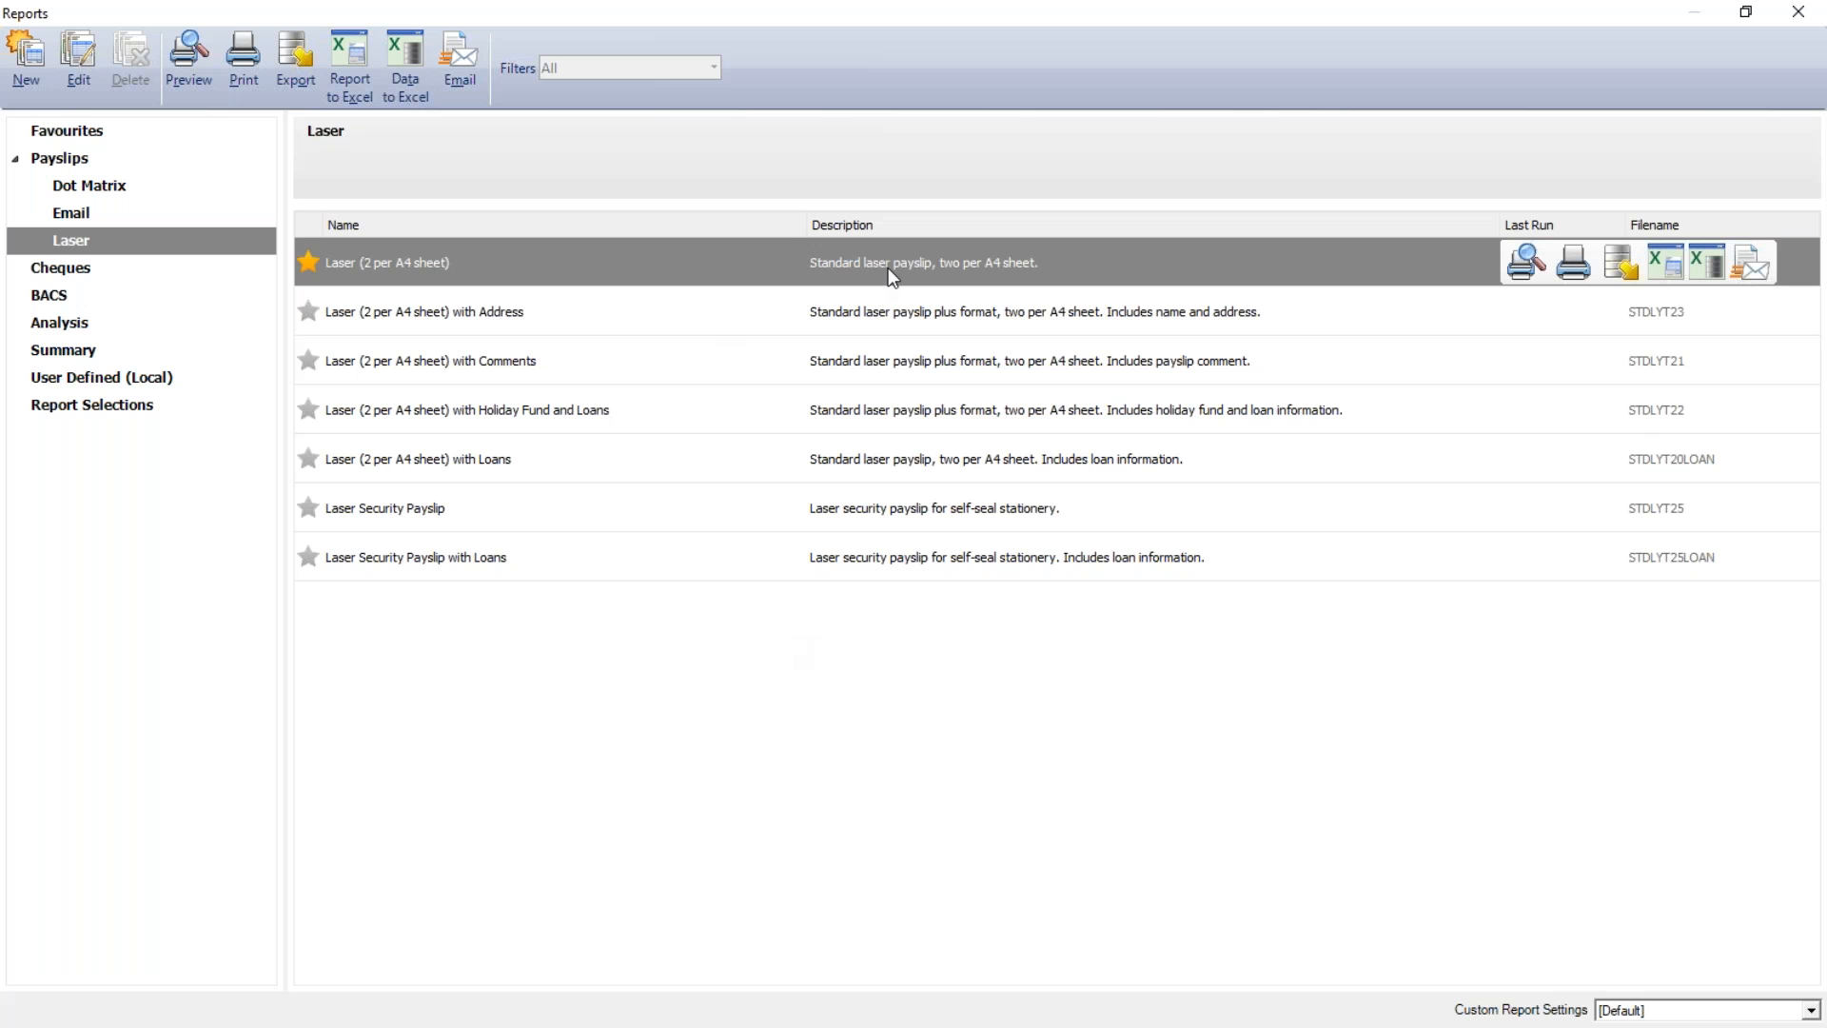
double_click(888, 266)
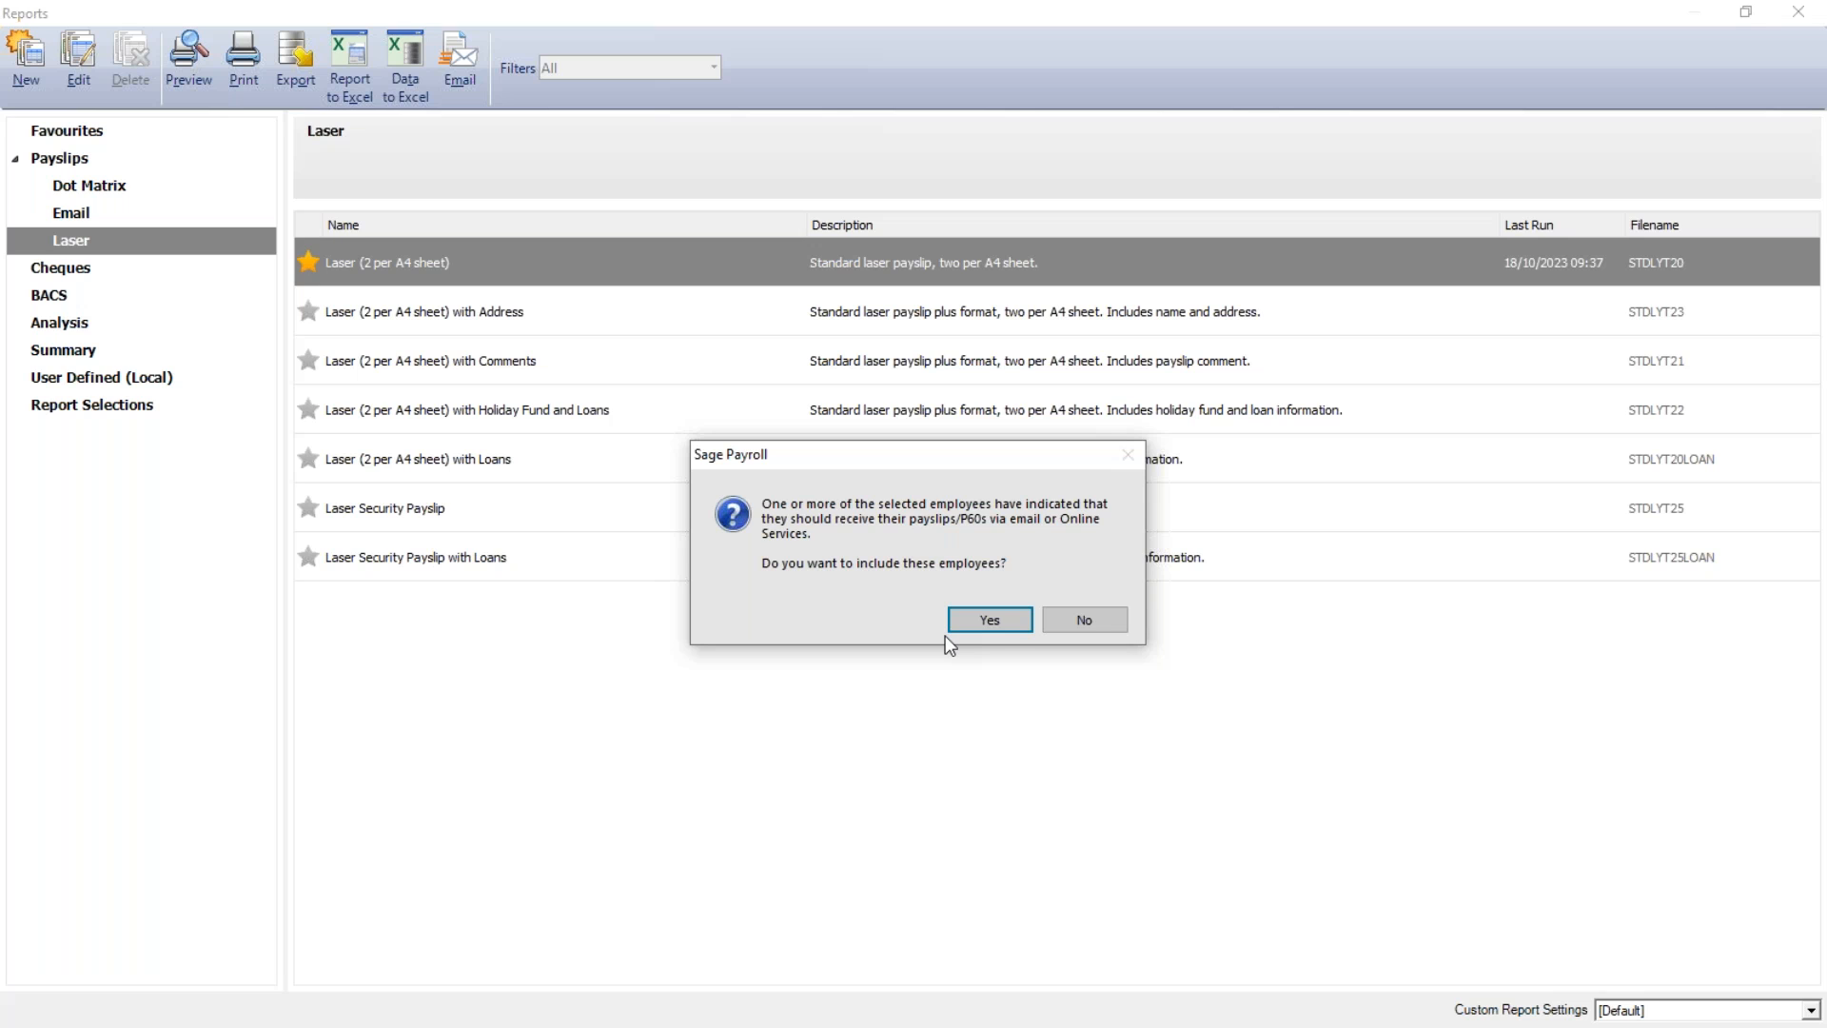
left_click(999, 621)
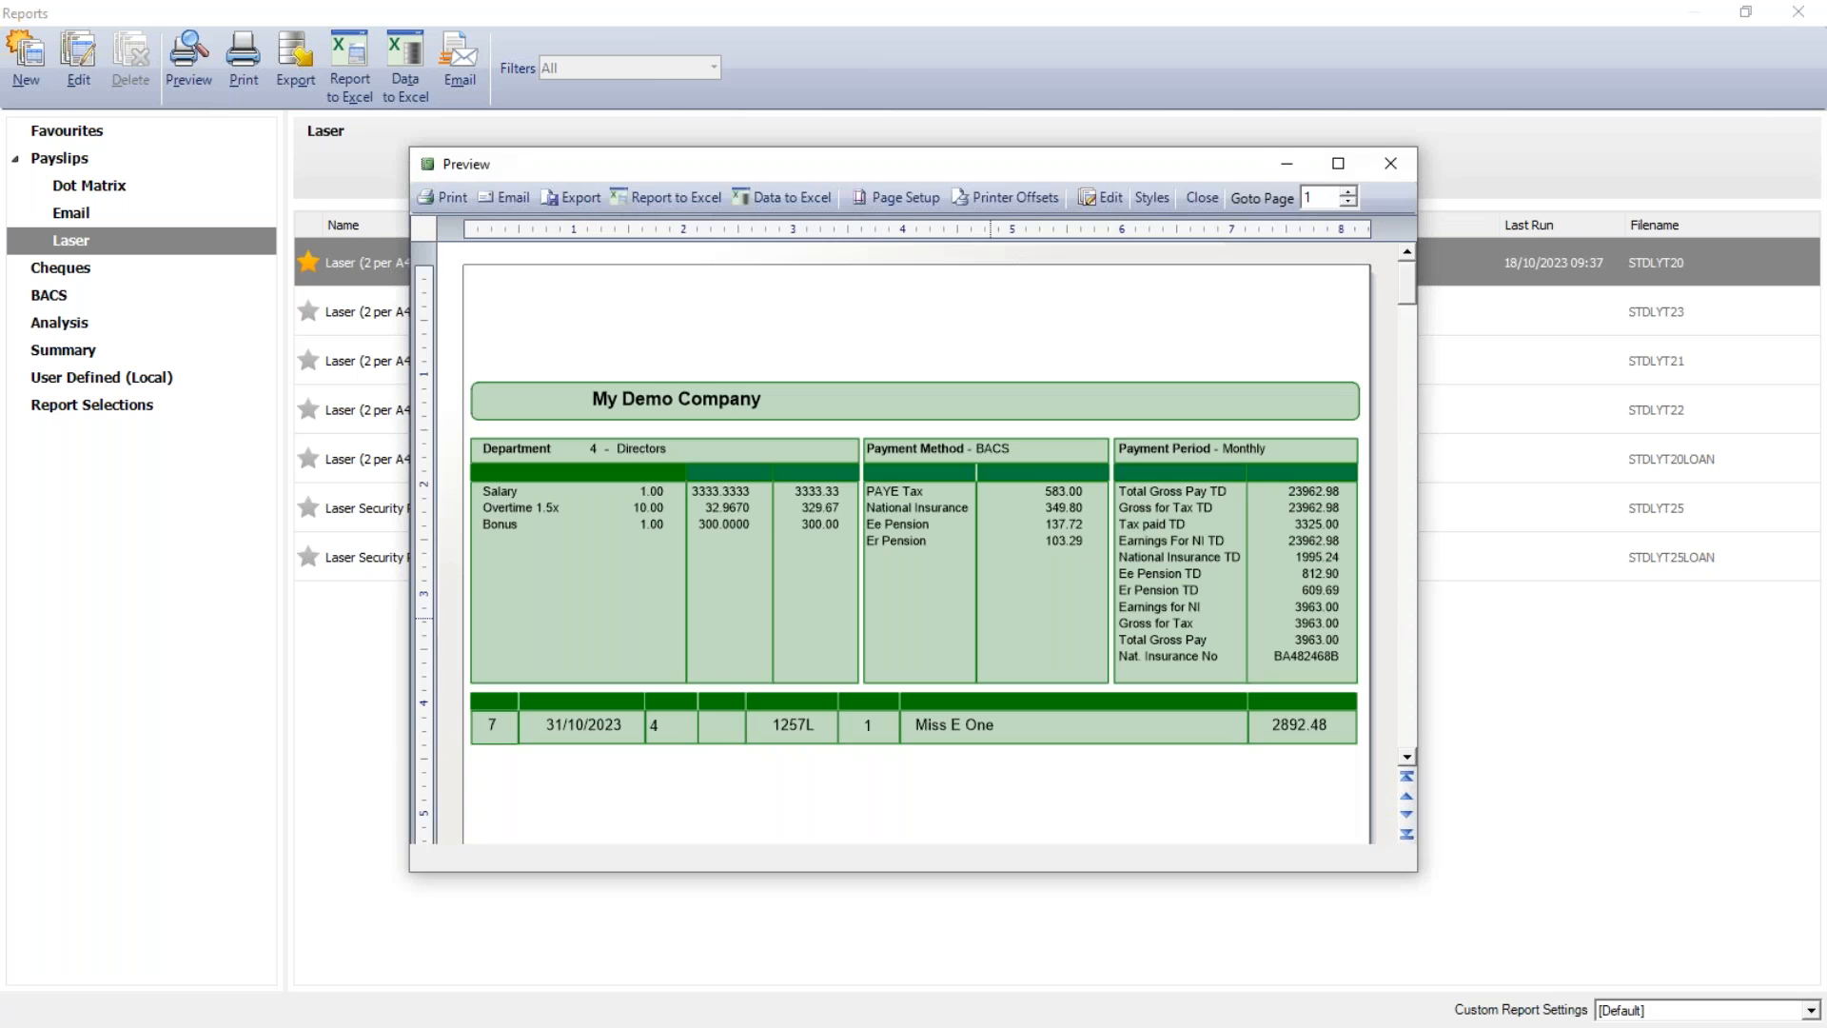
double_click(913, 164)
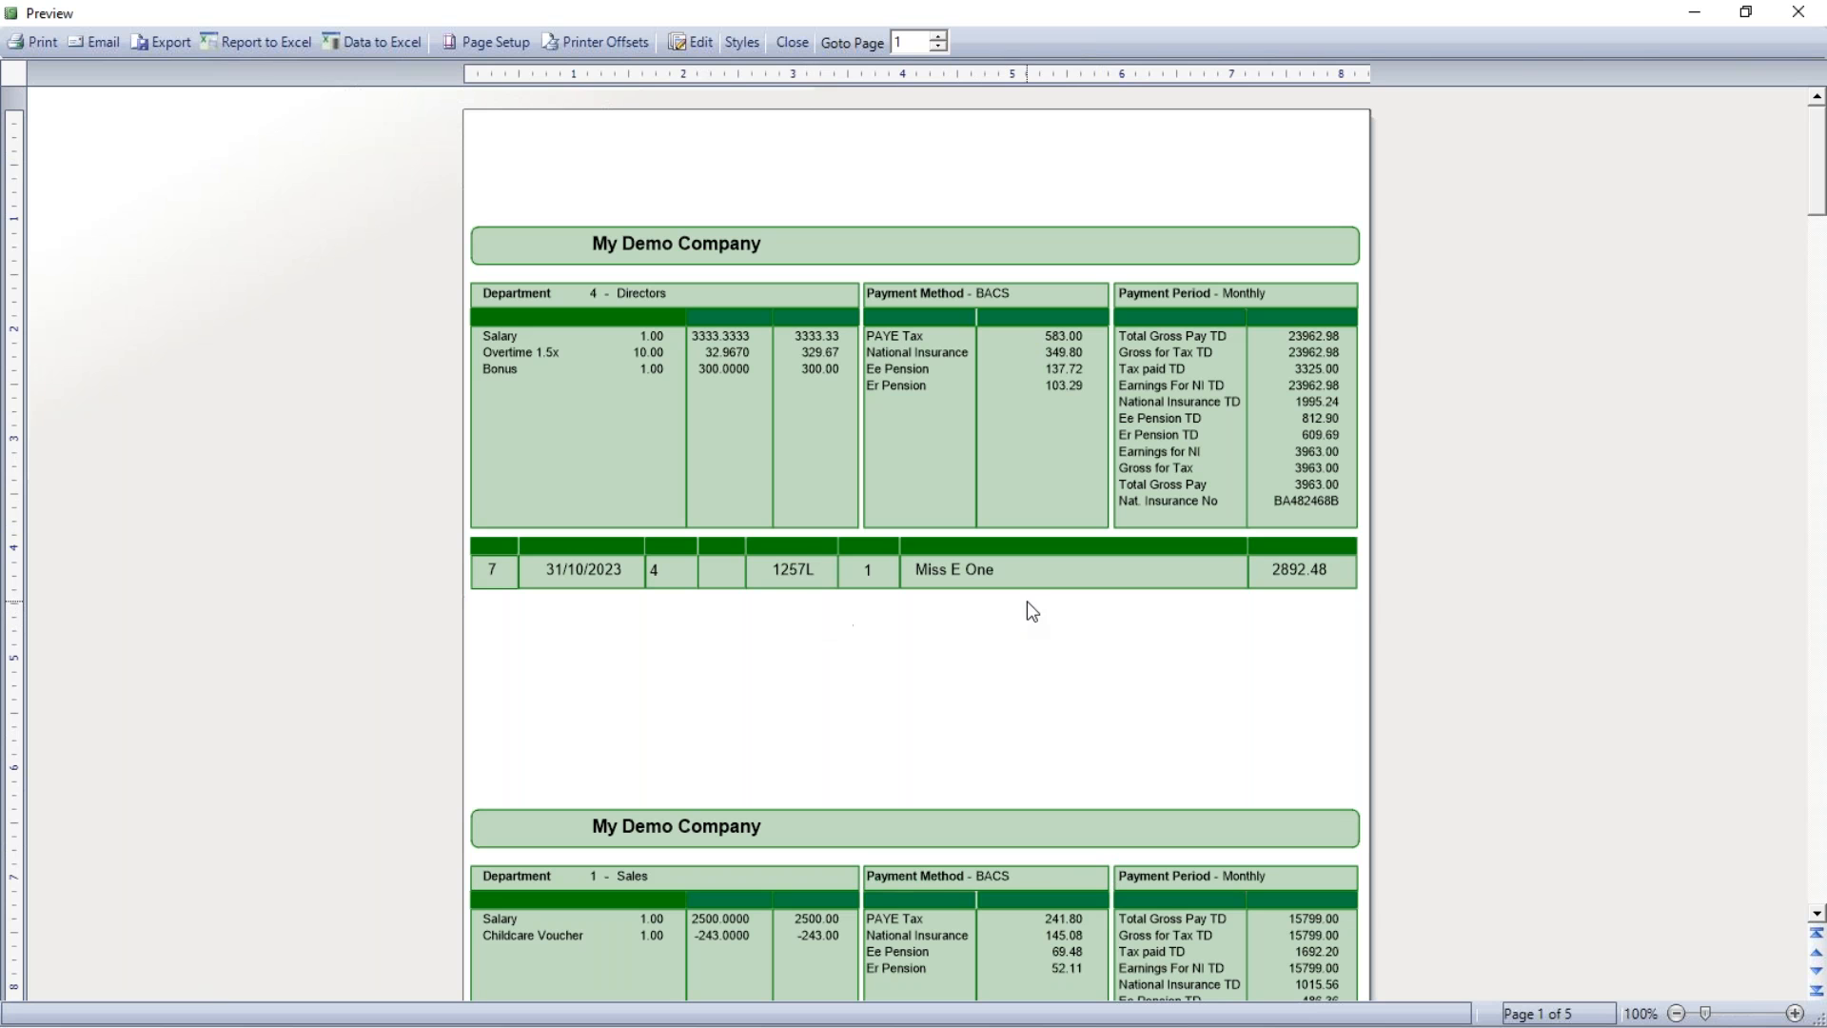
Export the previewed payslips to the Desktop as a PDF named Oct payslips, and close the preview and reports
left_click(170, 40)
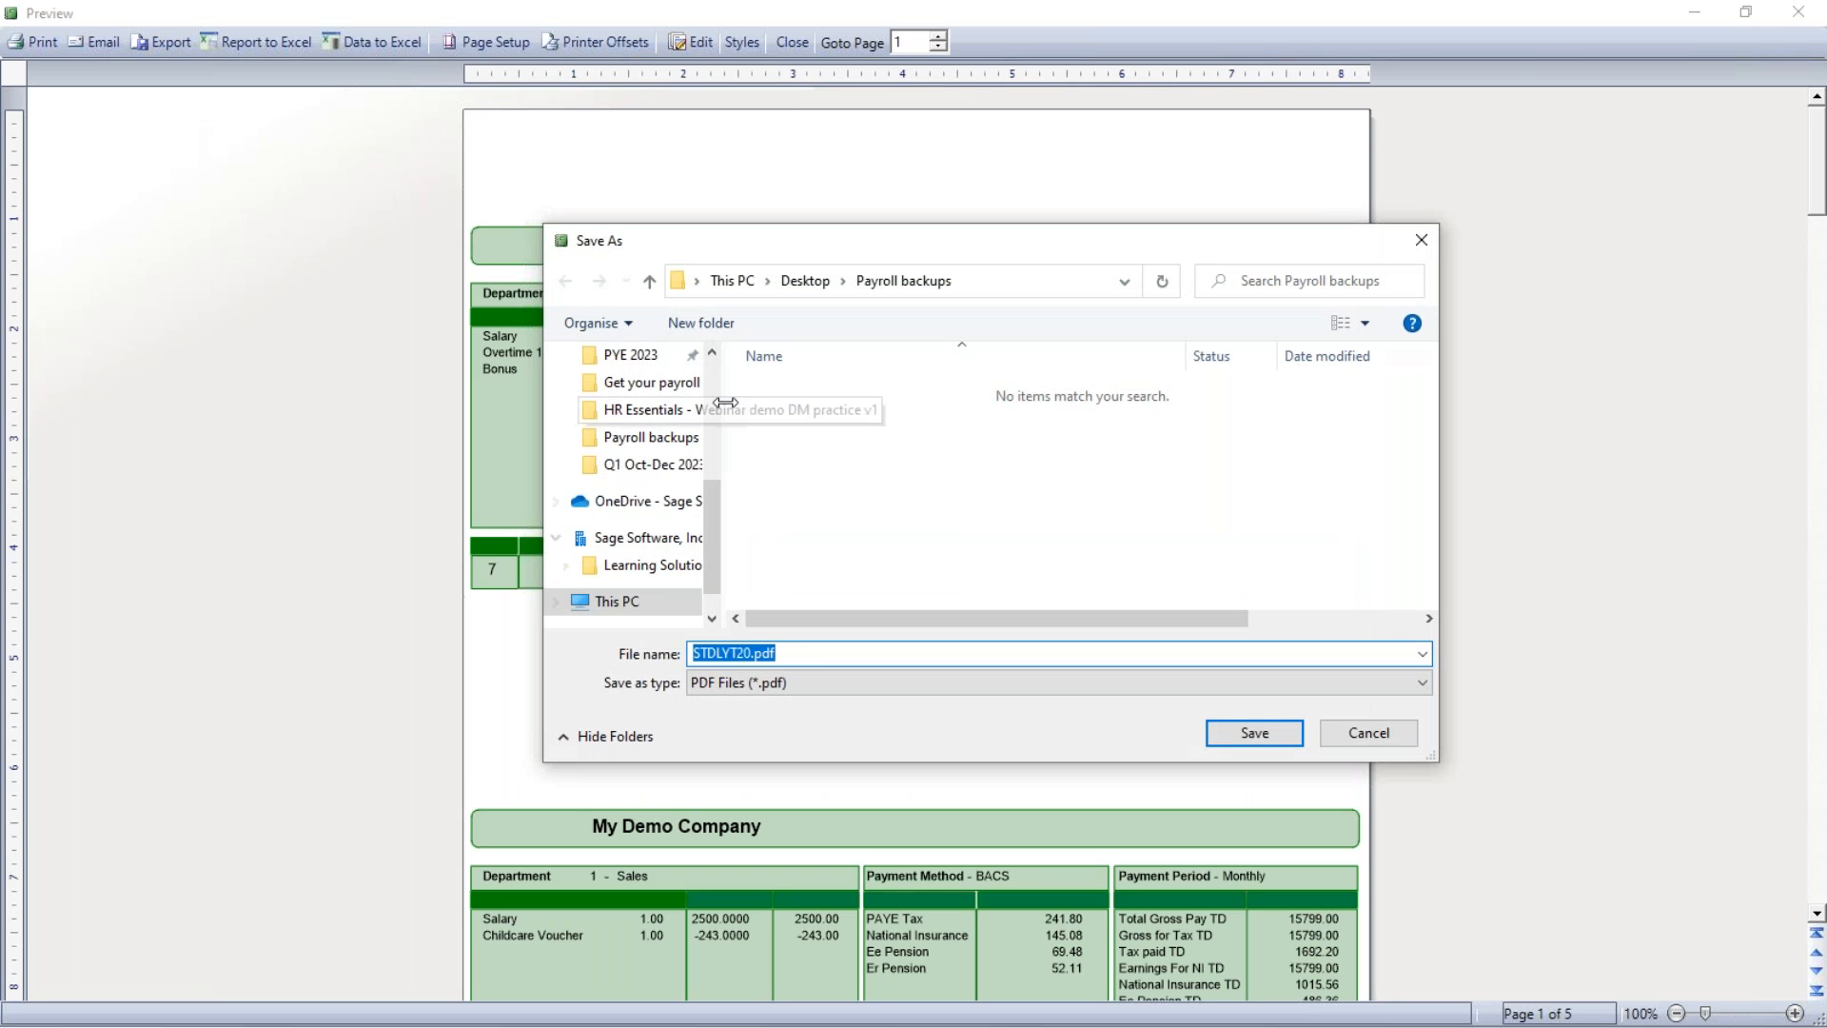
scroll(725, 386, "up", 3)
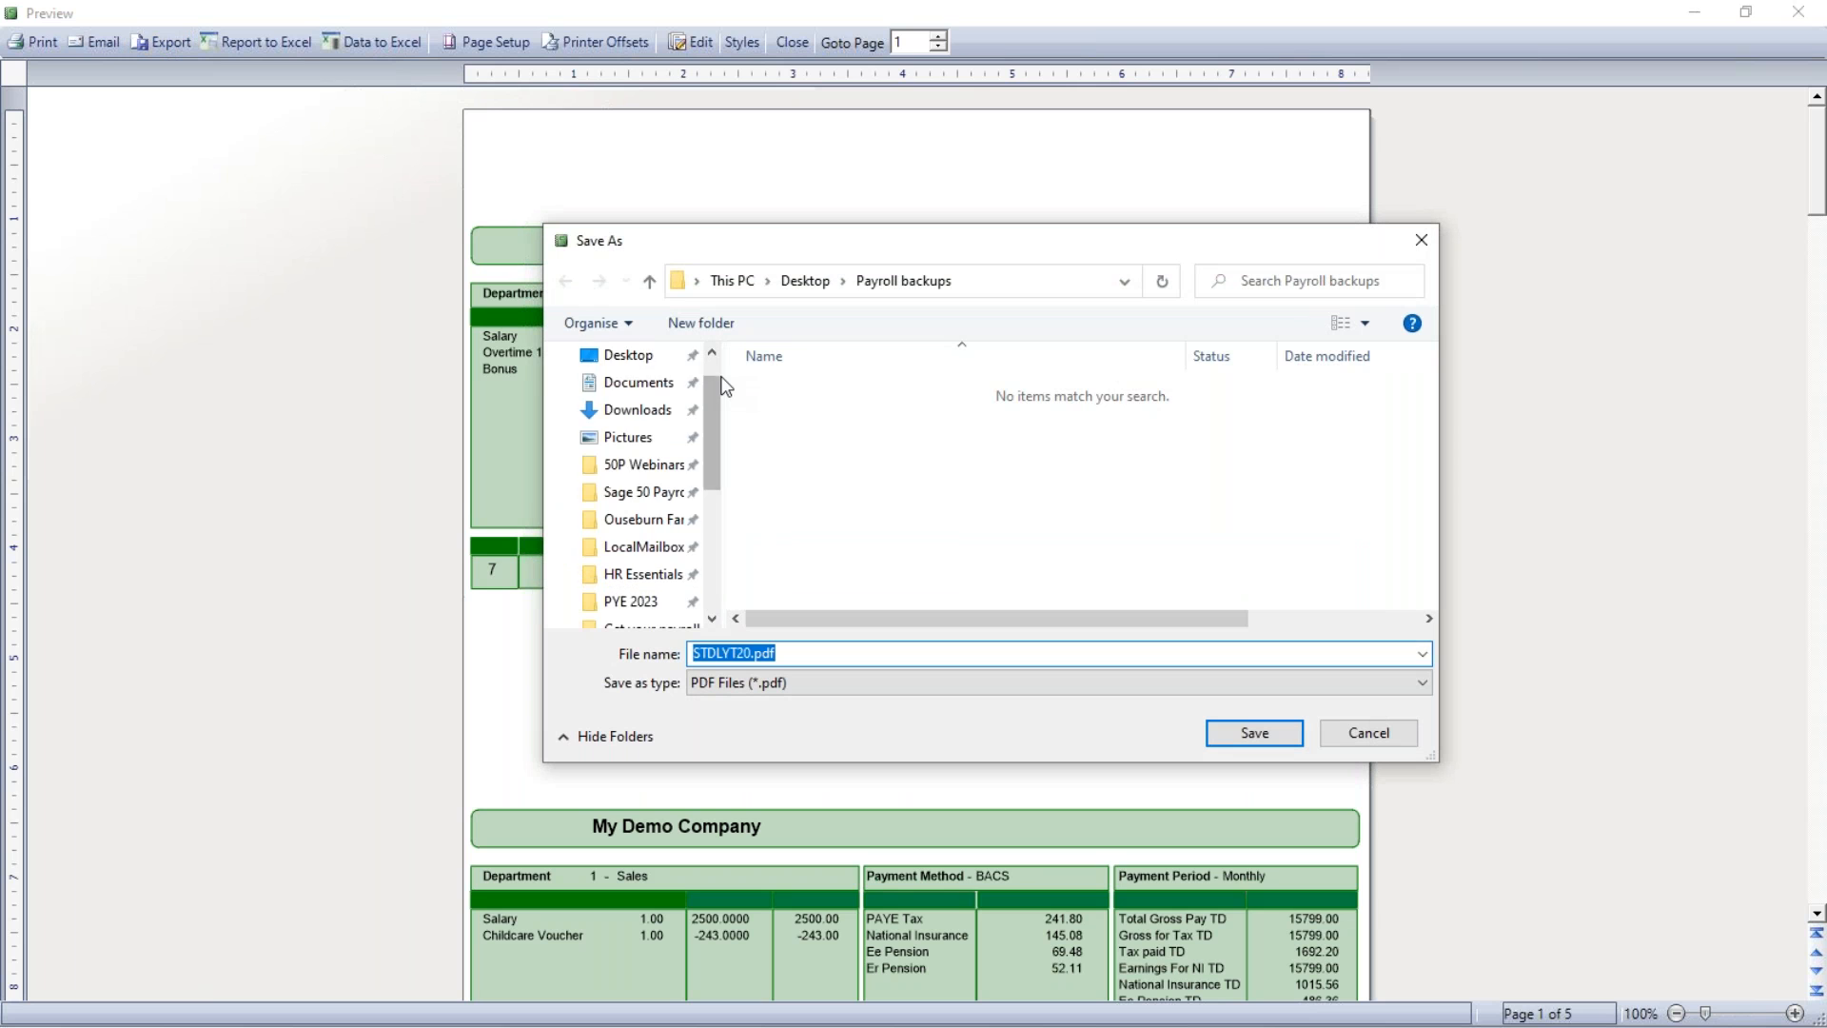
left_click(666, 358)
left_click(759, 651)
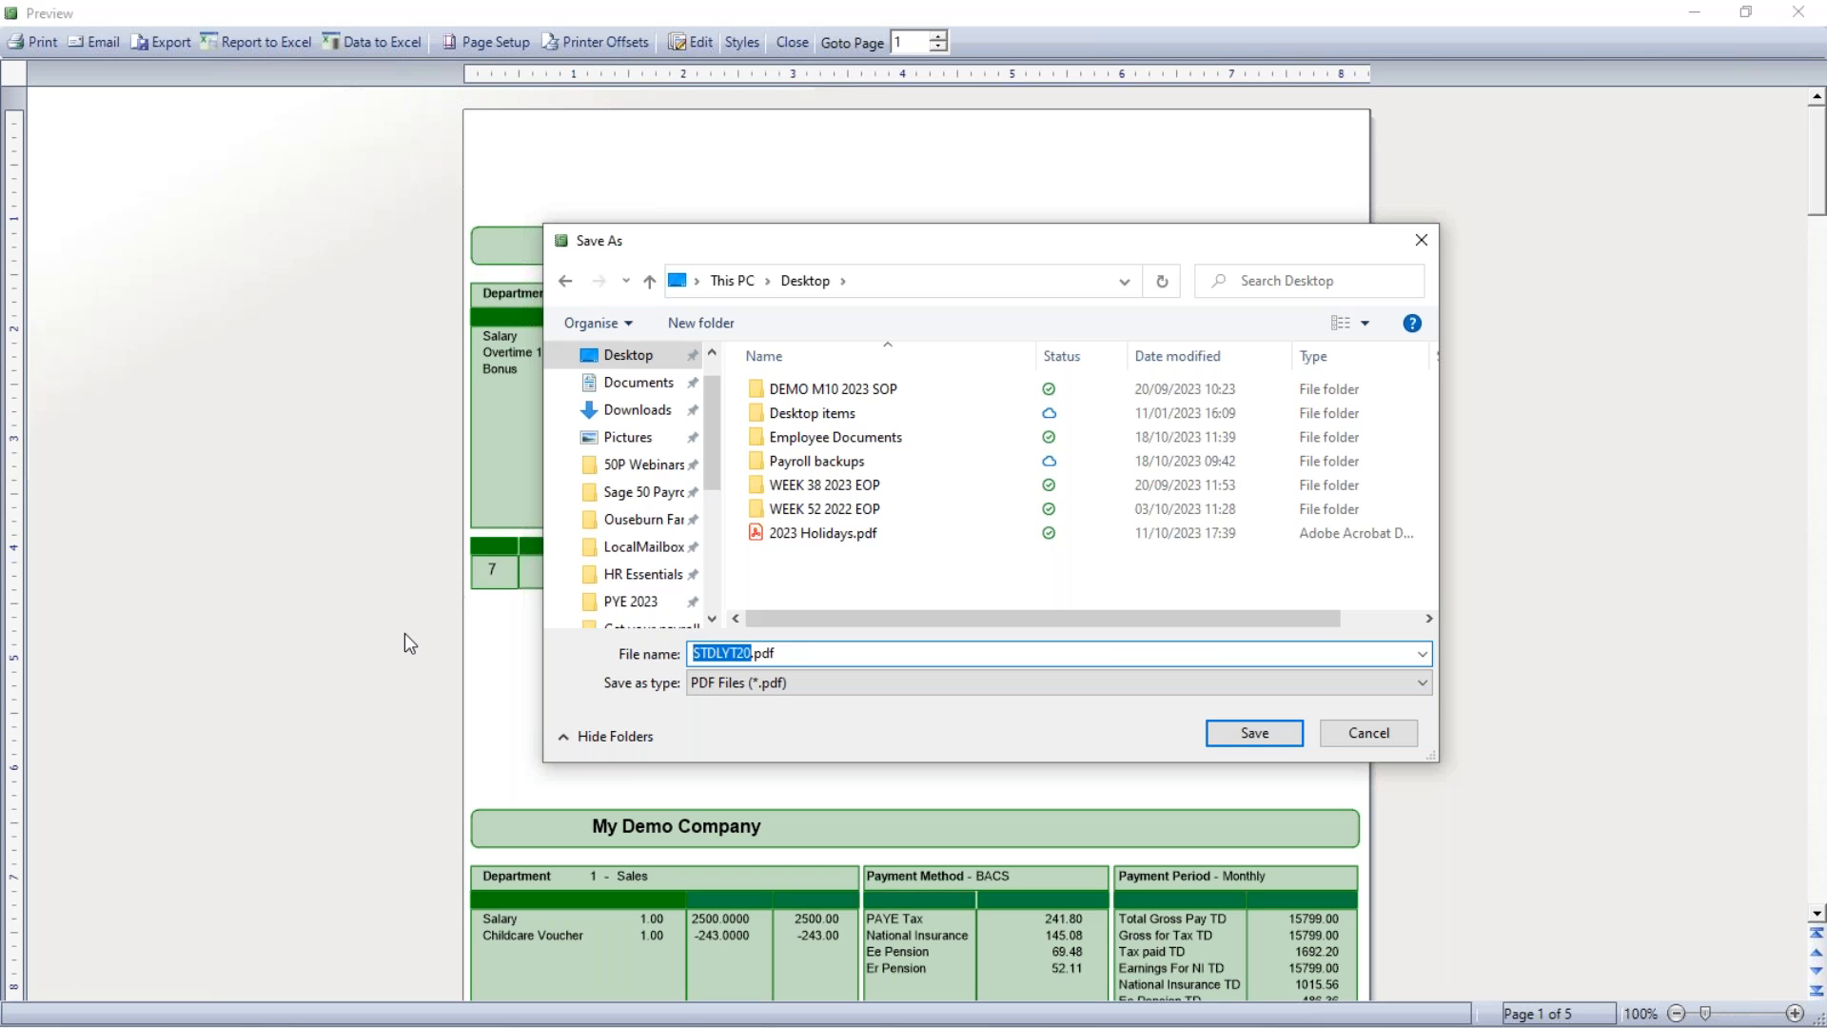
type("Oct payslips")
key("Return")
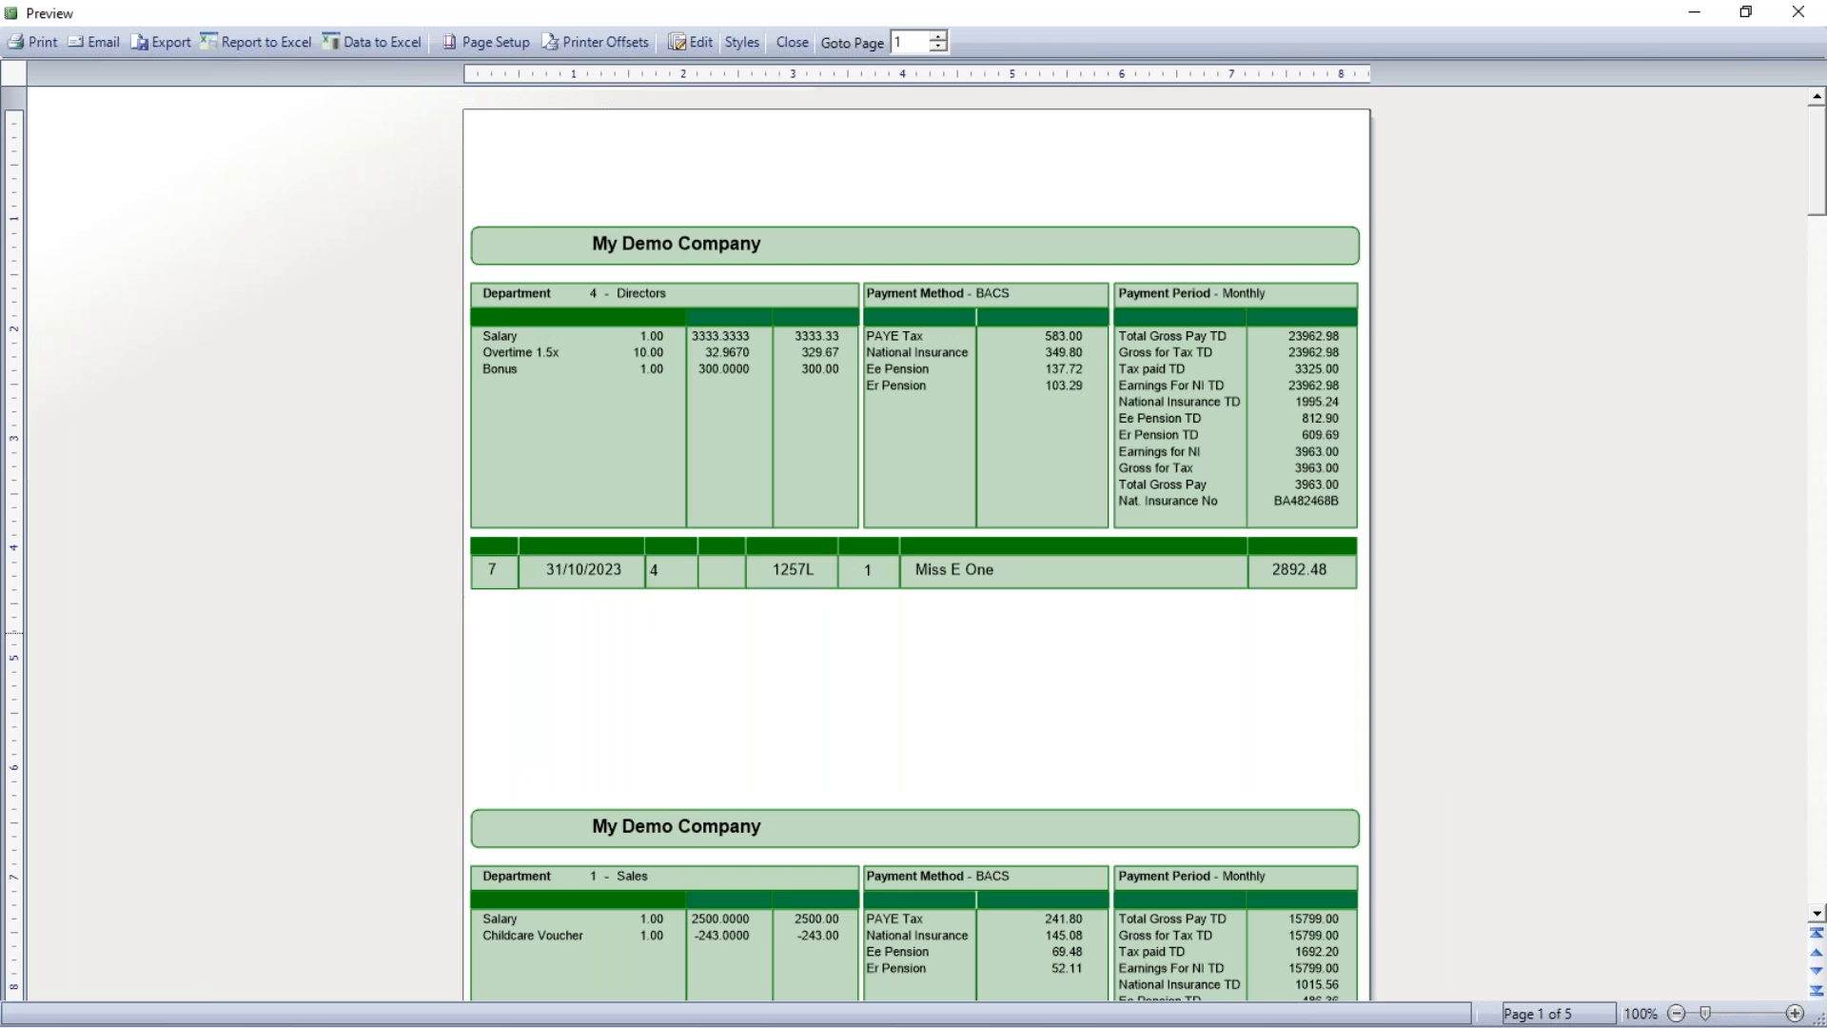
left_click(791, 43)
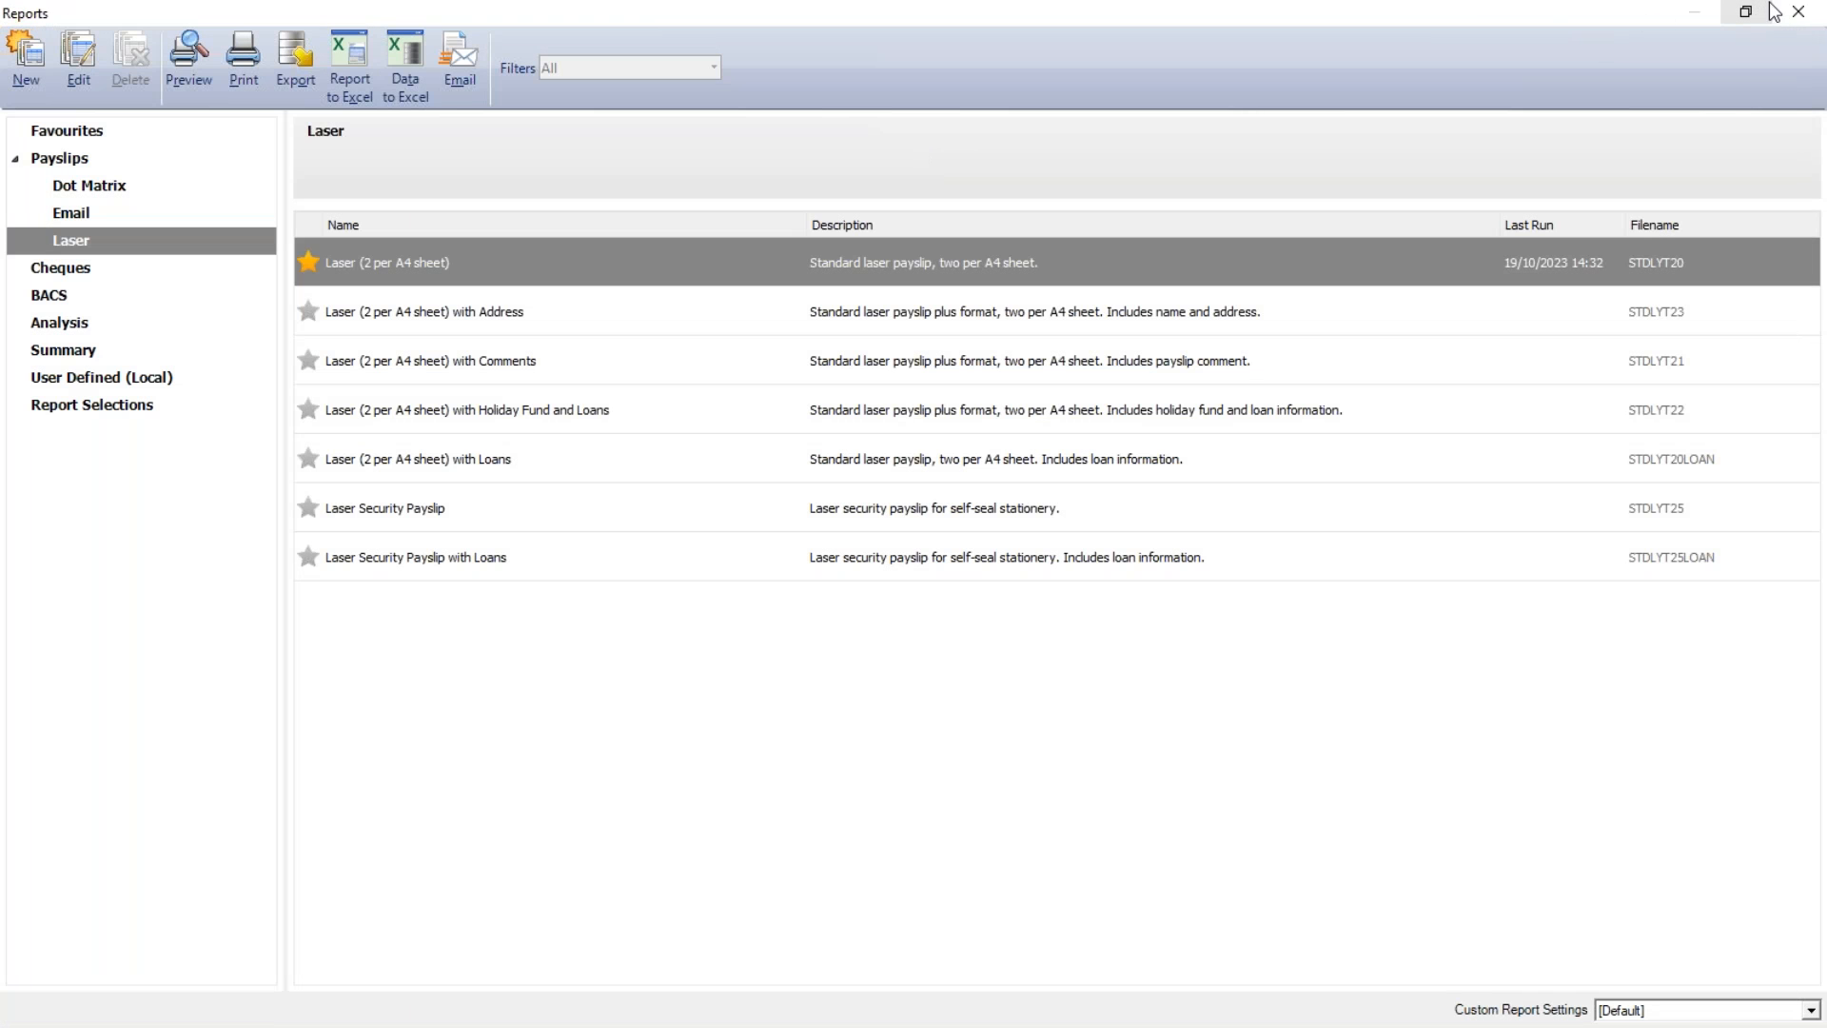
left_click(1797, 11)
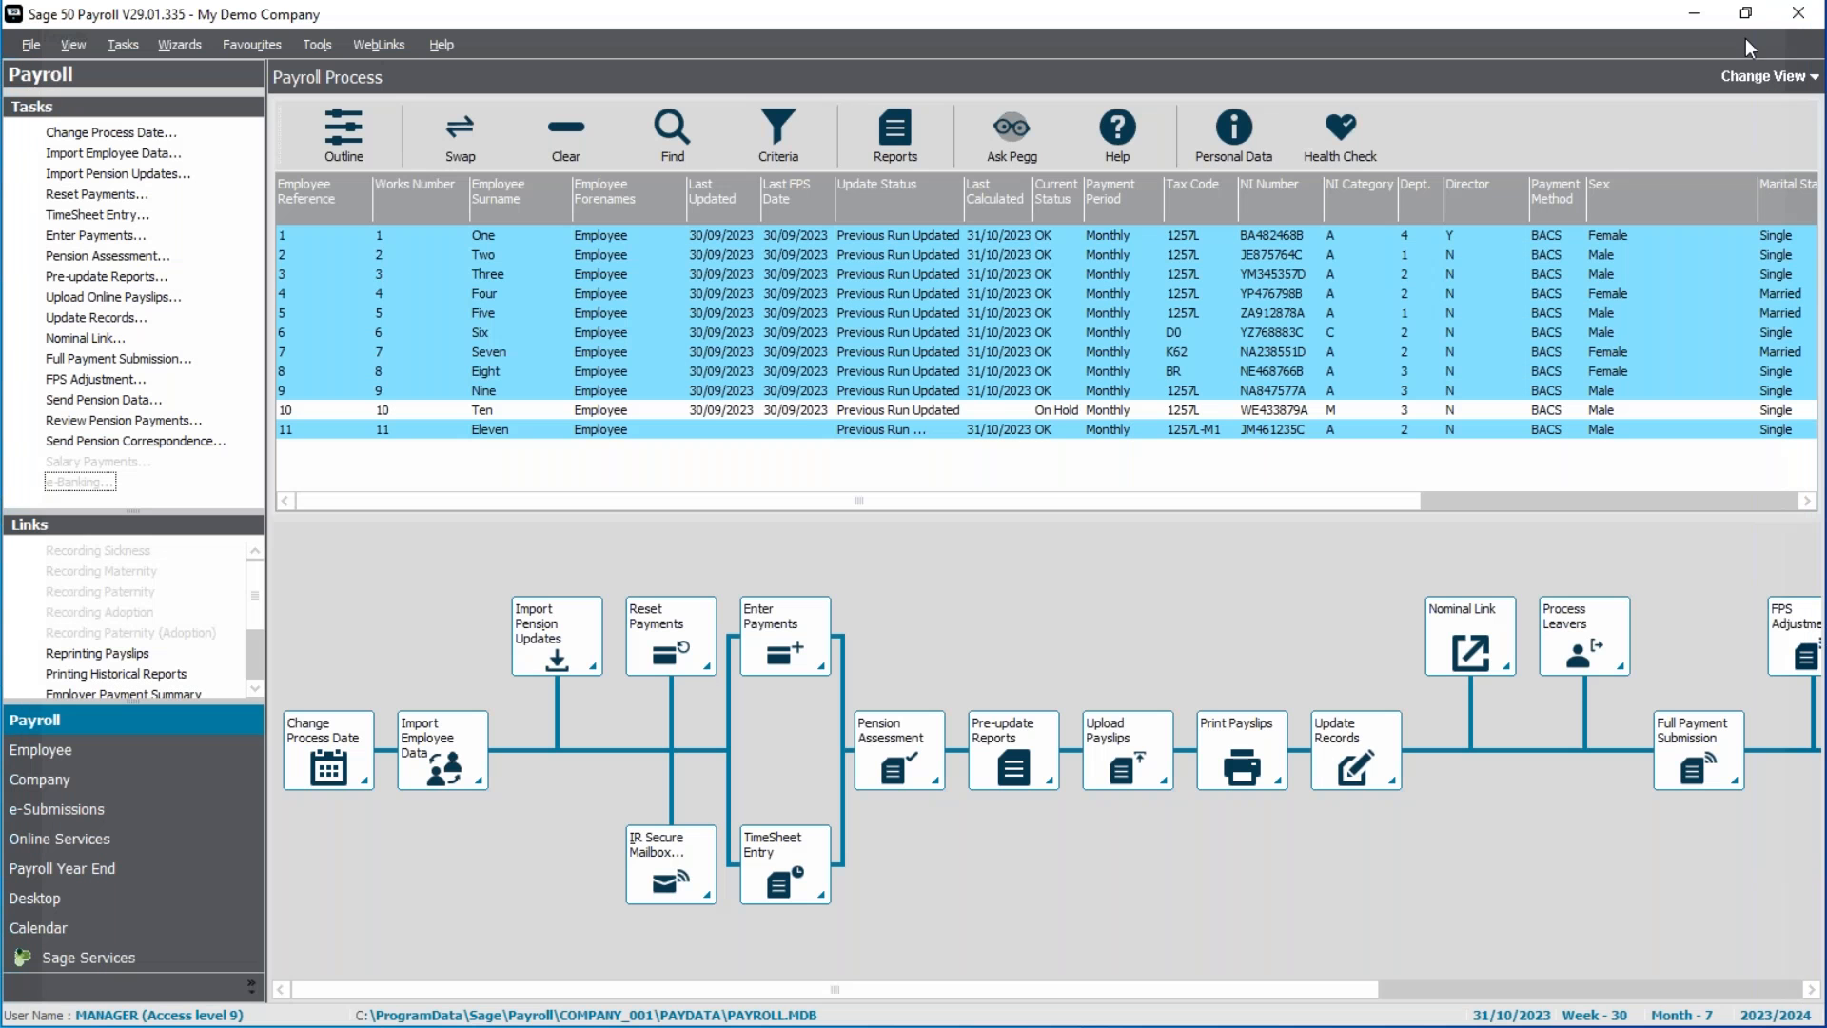
Switch to Adobe Acrobat by opening Oct payslips.pdf from the Desktop, look through its payslips, and close it
left_click(1713, 15)
double_click(52, 276)
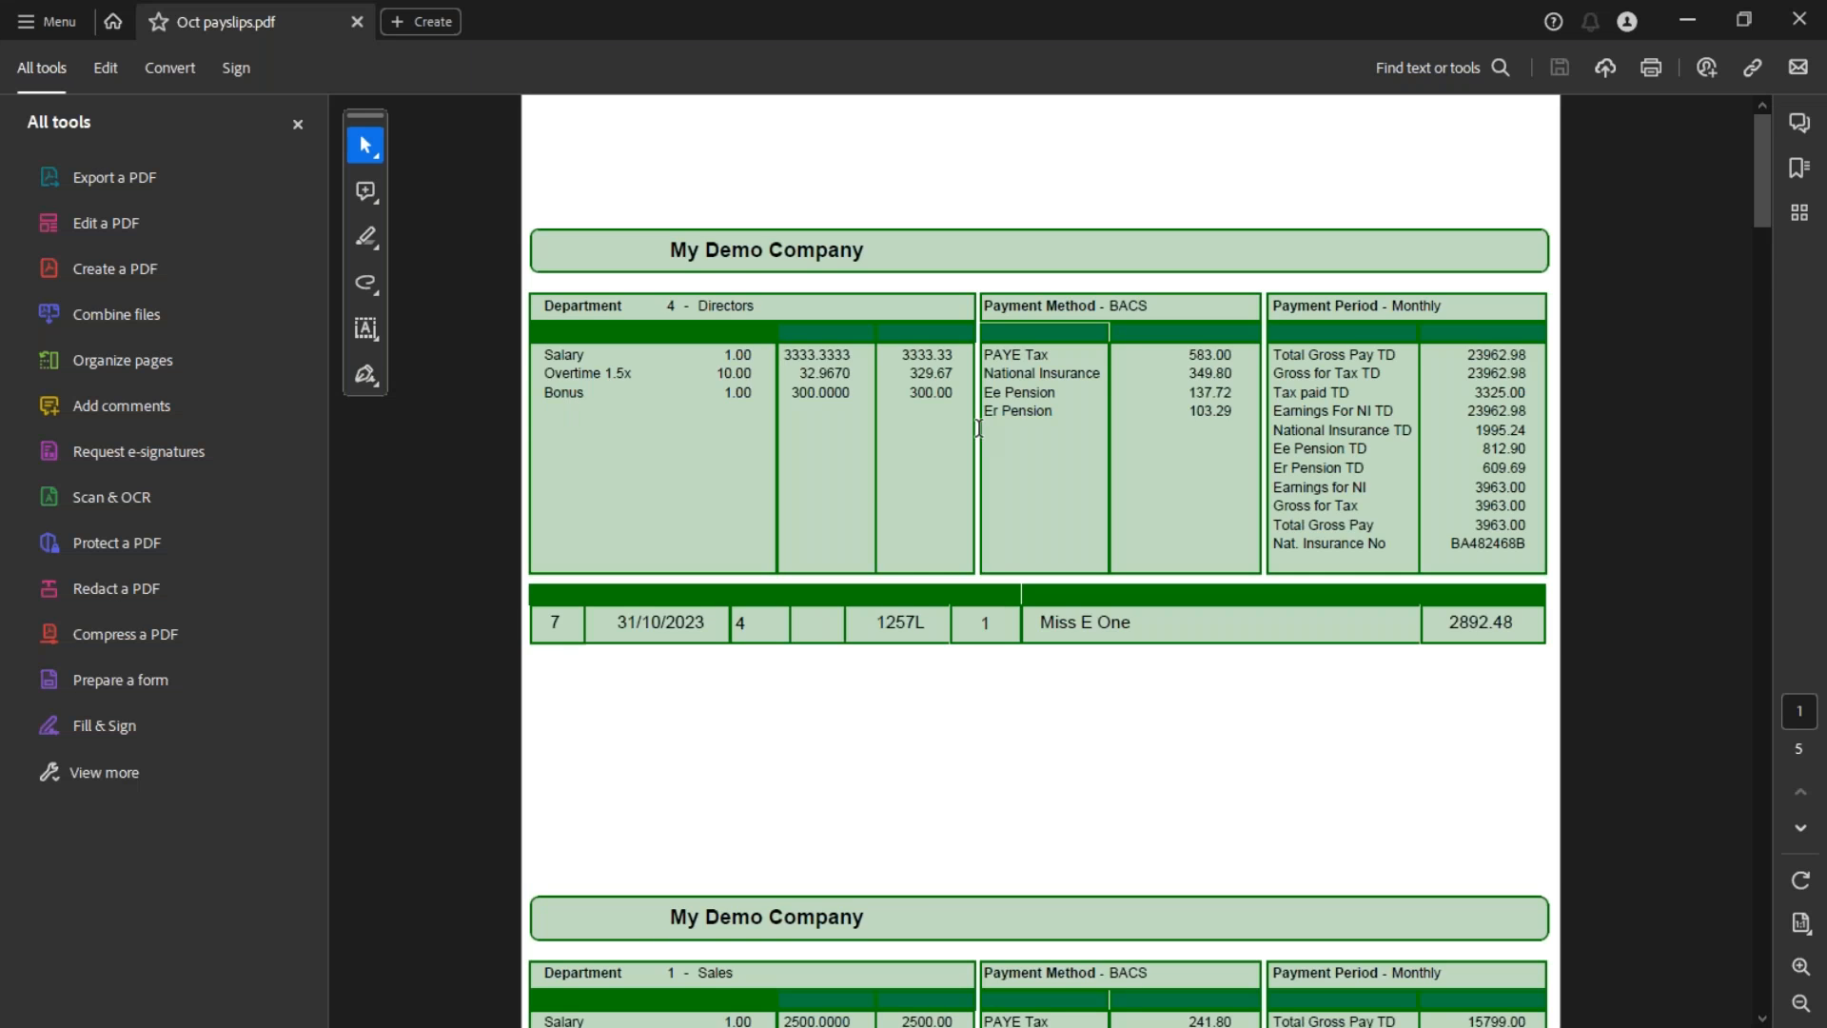
scroll(978, 425, "down", 7)
scroll(978, 424, "down", 10)
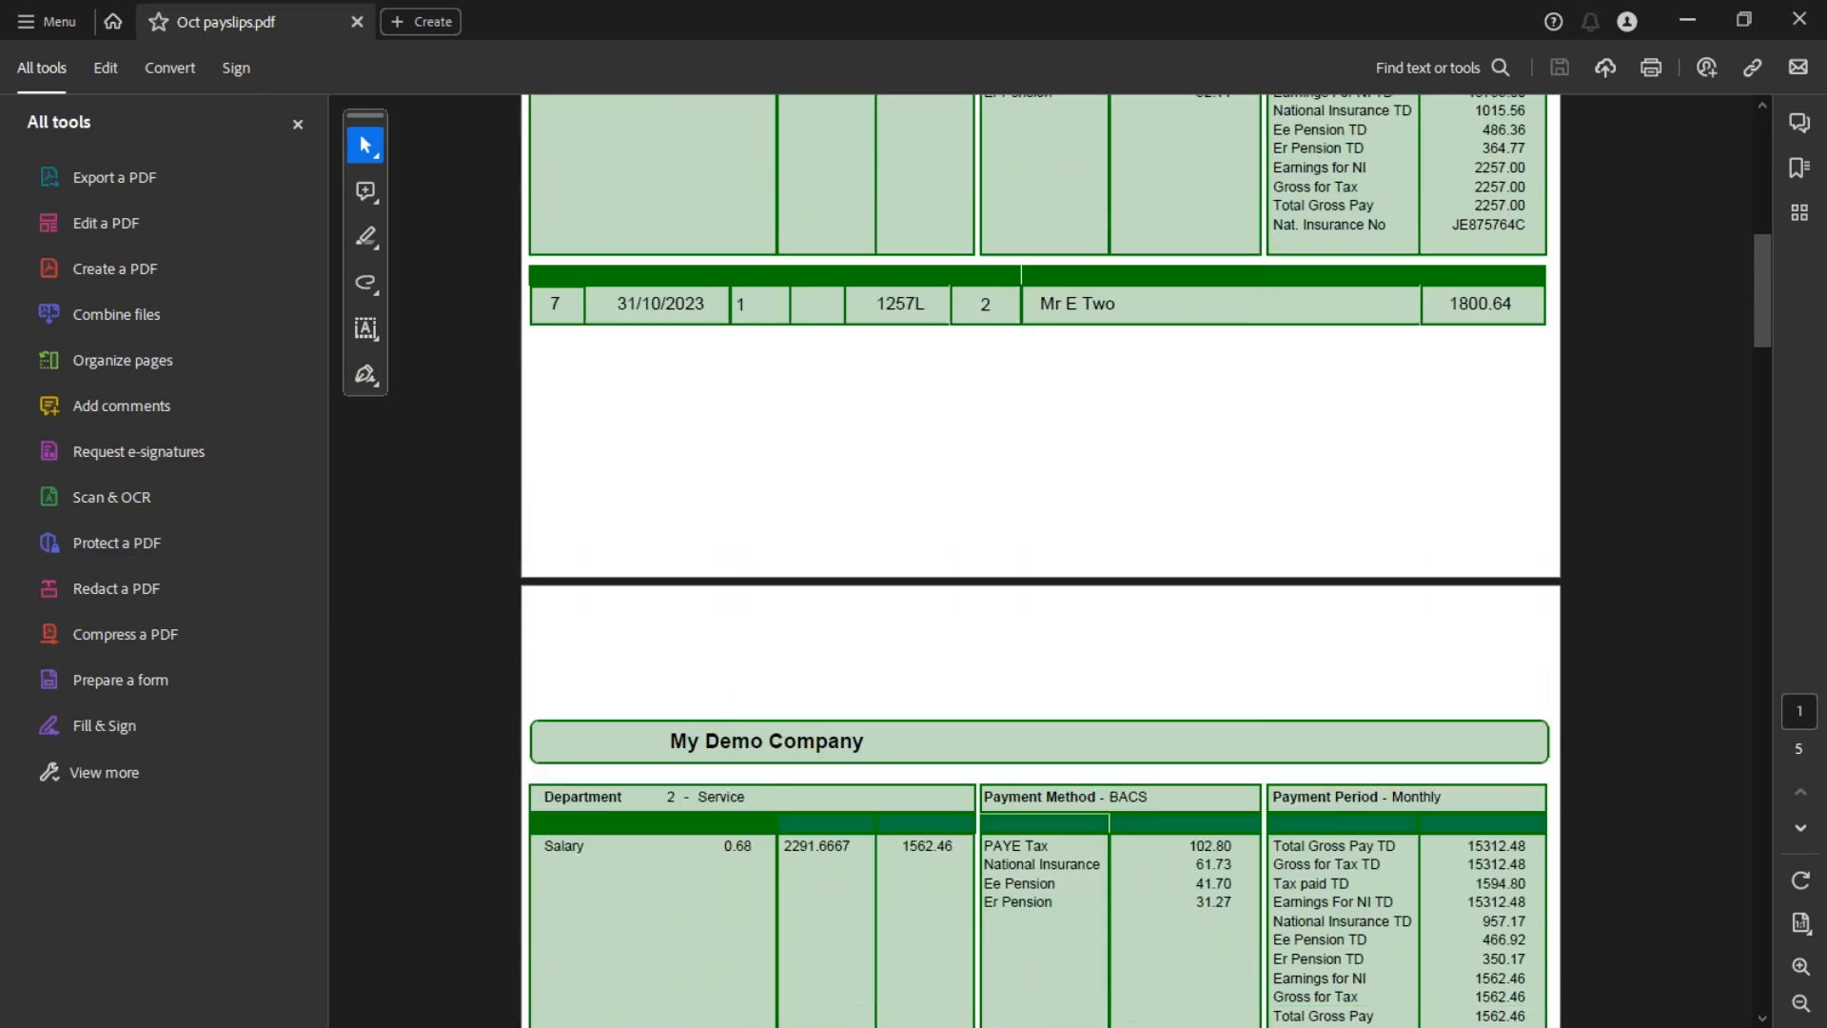
scroll(979, 424, "down", 11)
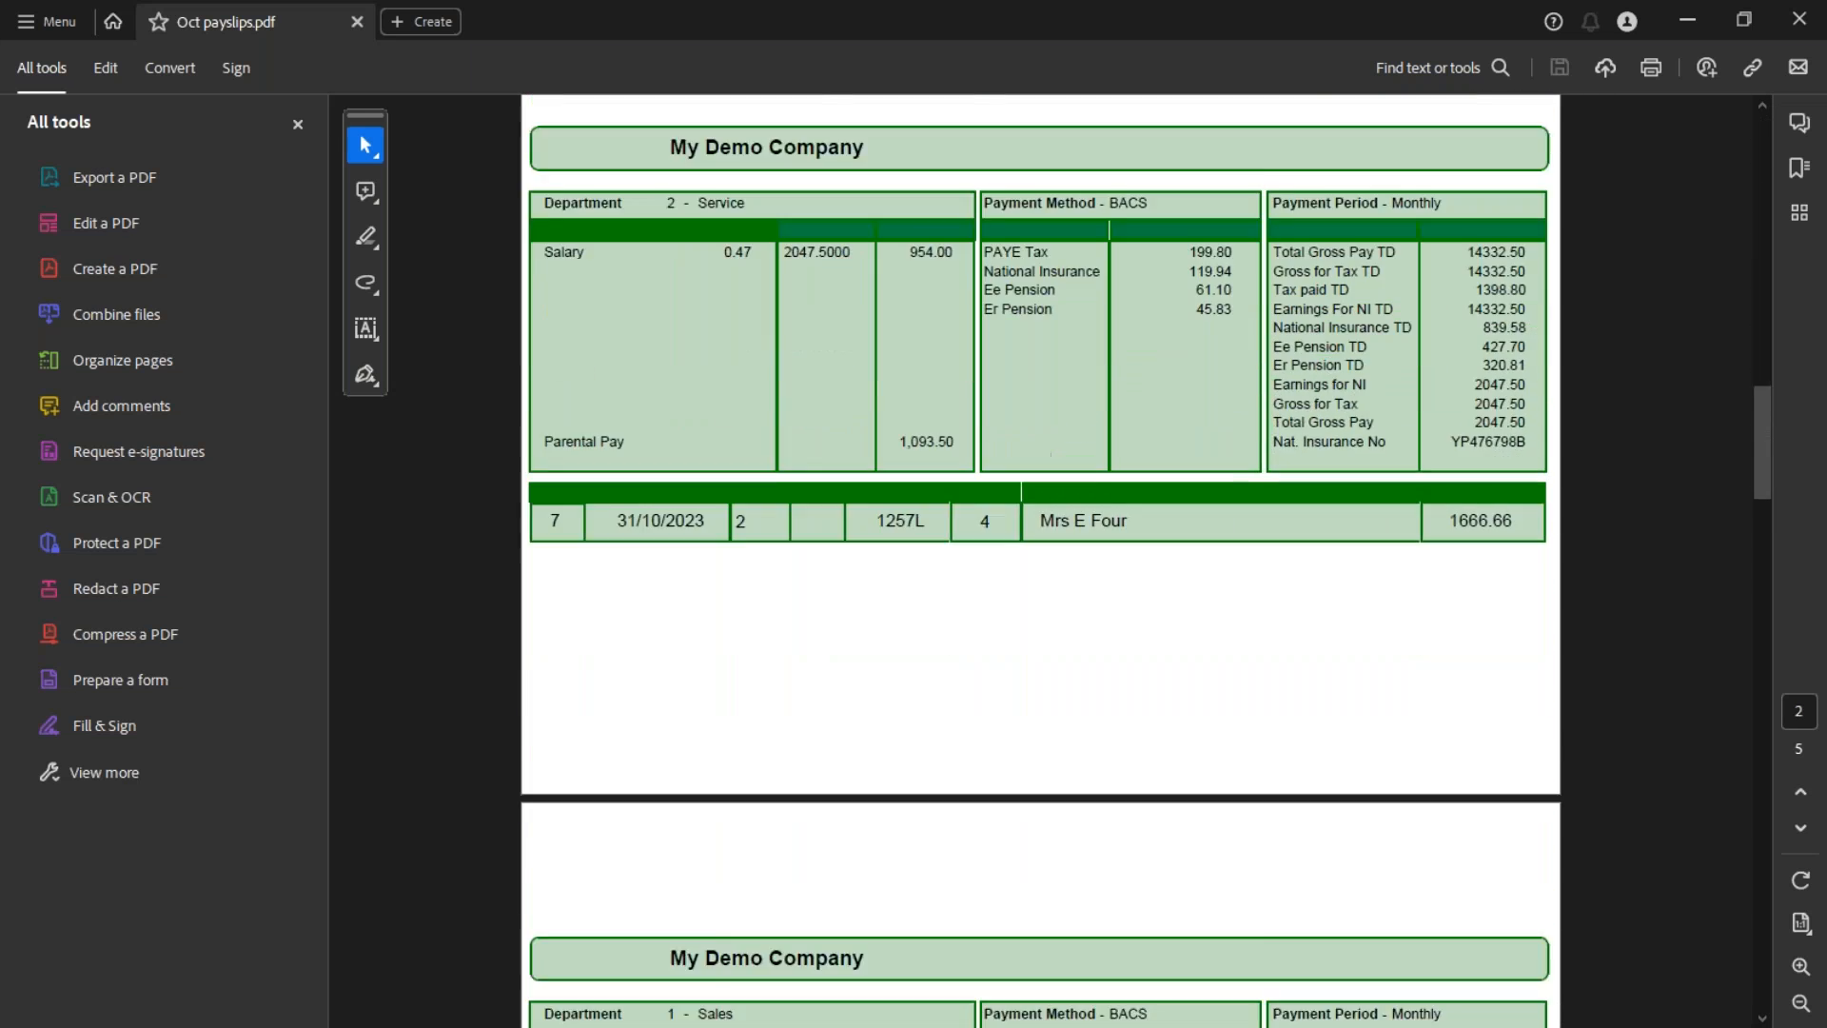
scroll(976, 426, "down", 11)
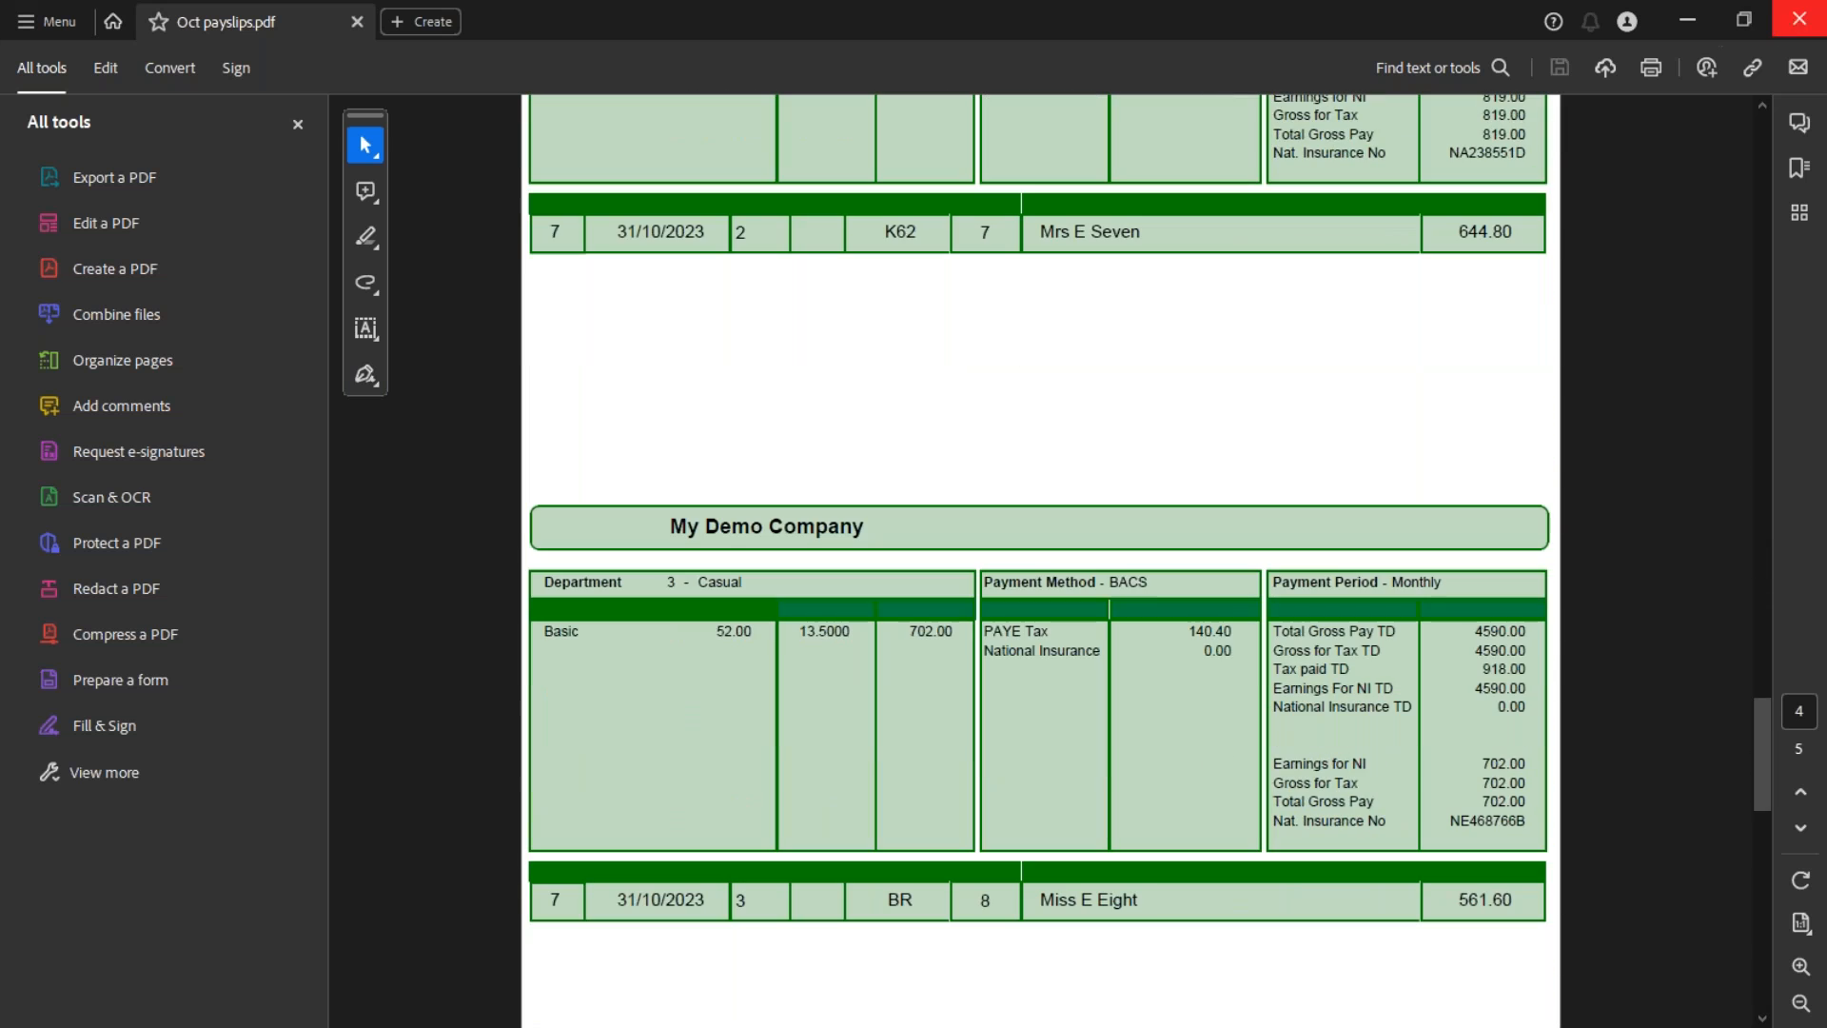
left_click(1799, 20)
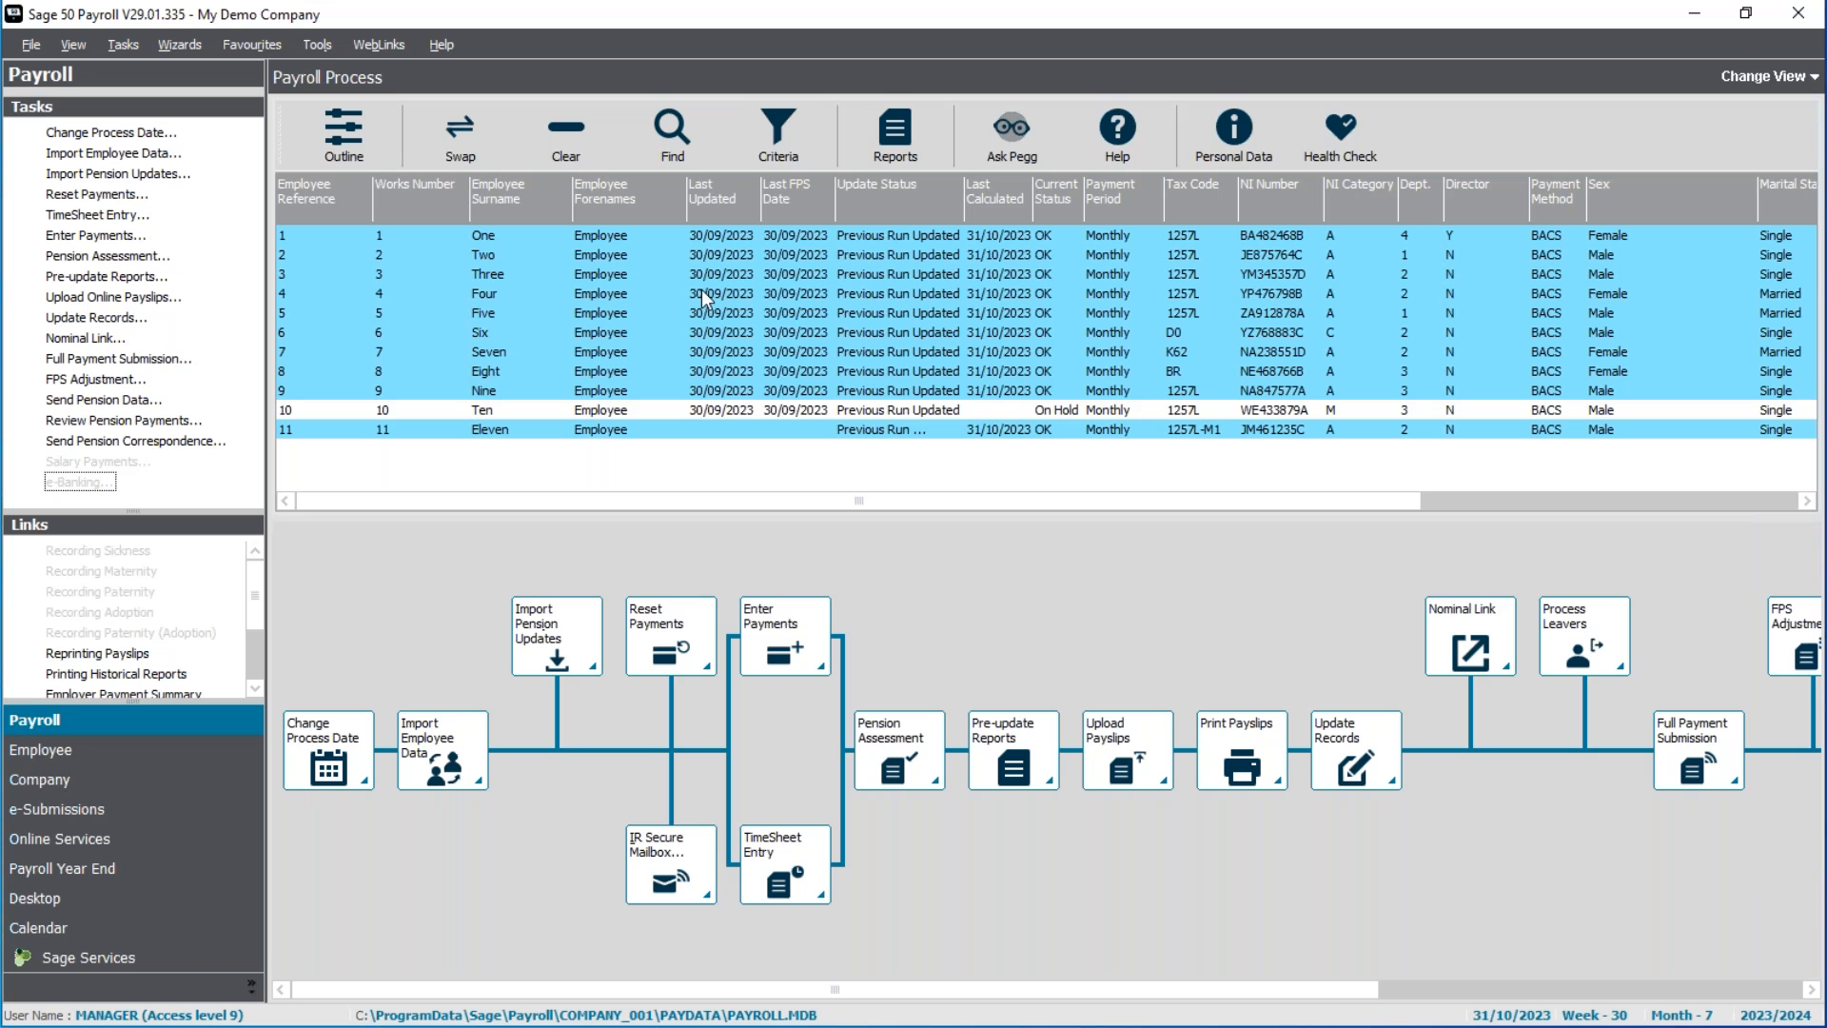
Run the pre-update report Payment Summary (Part 1) Landscape for all payment periods, review its preview, and close it
left_click(1002, 746)
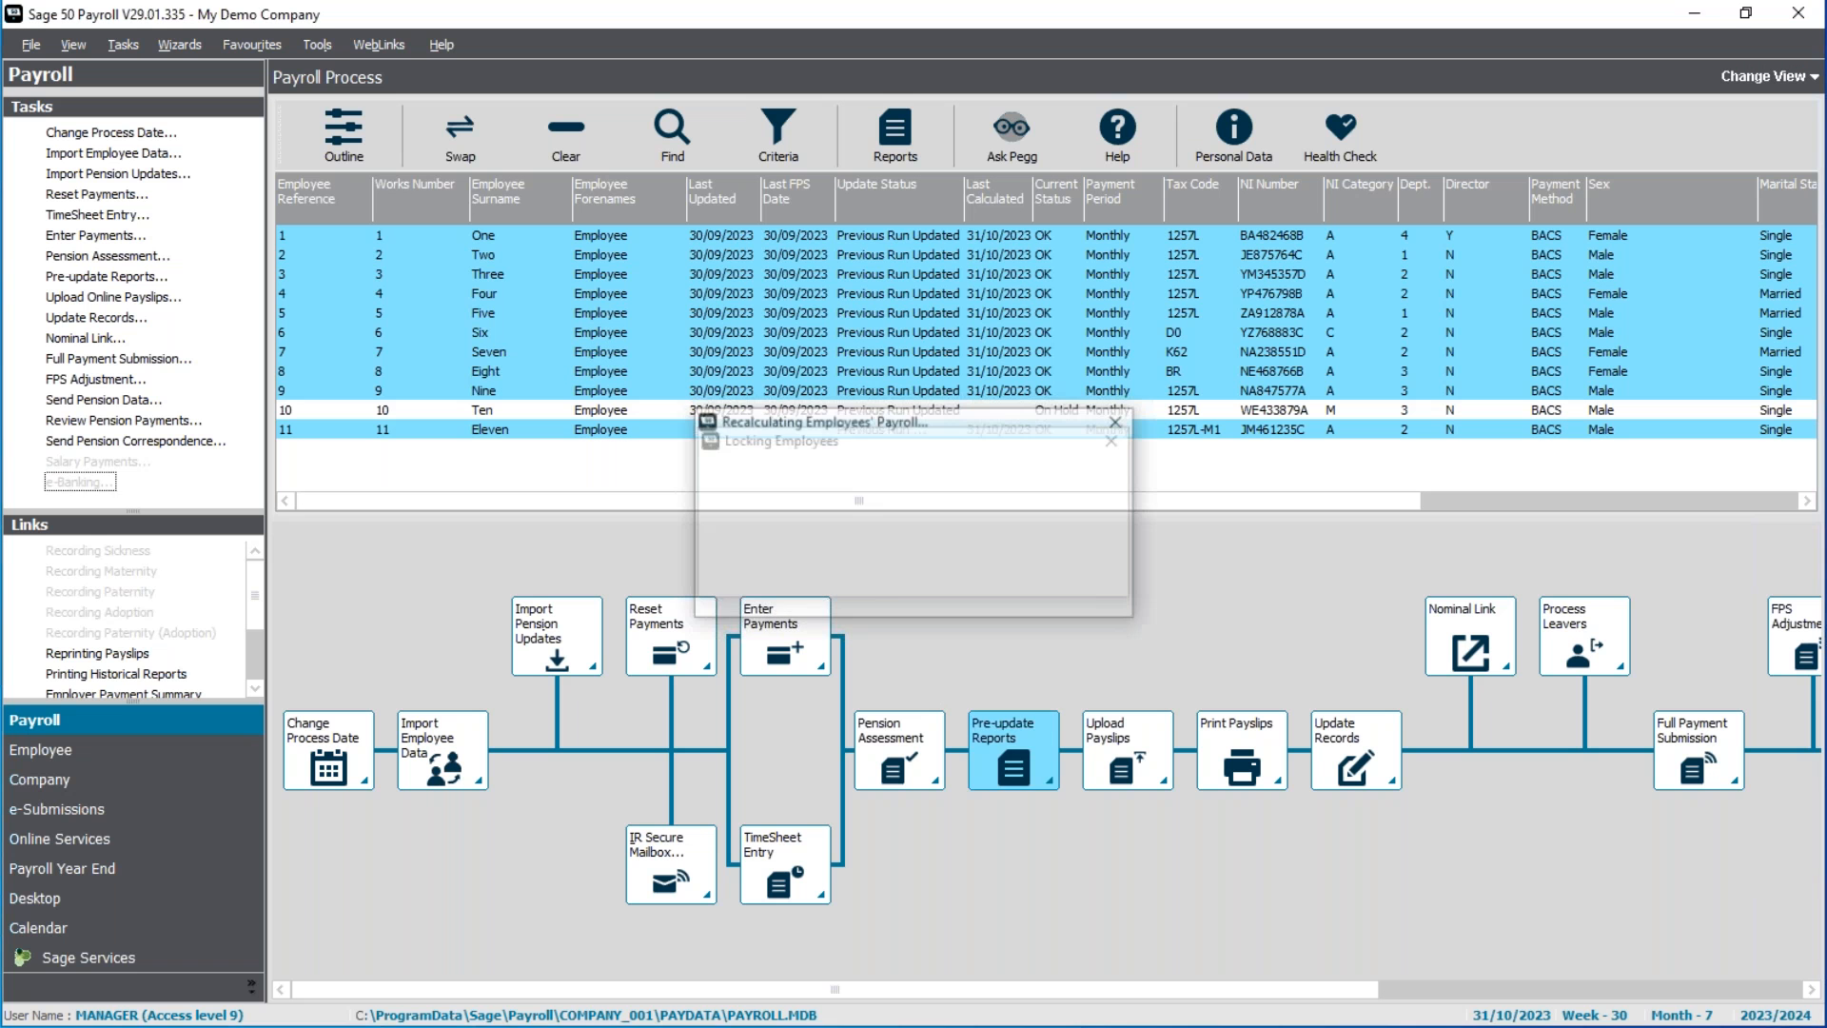
mouse_move(486, 313)
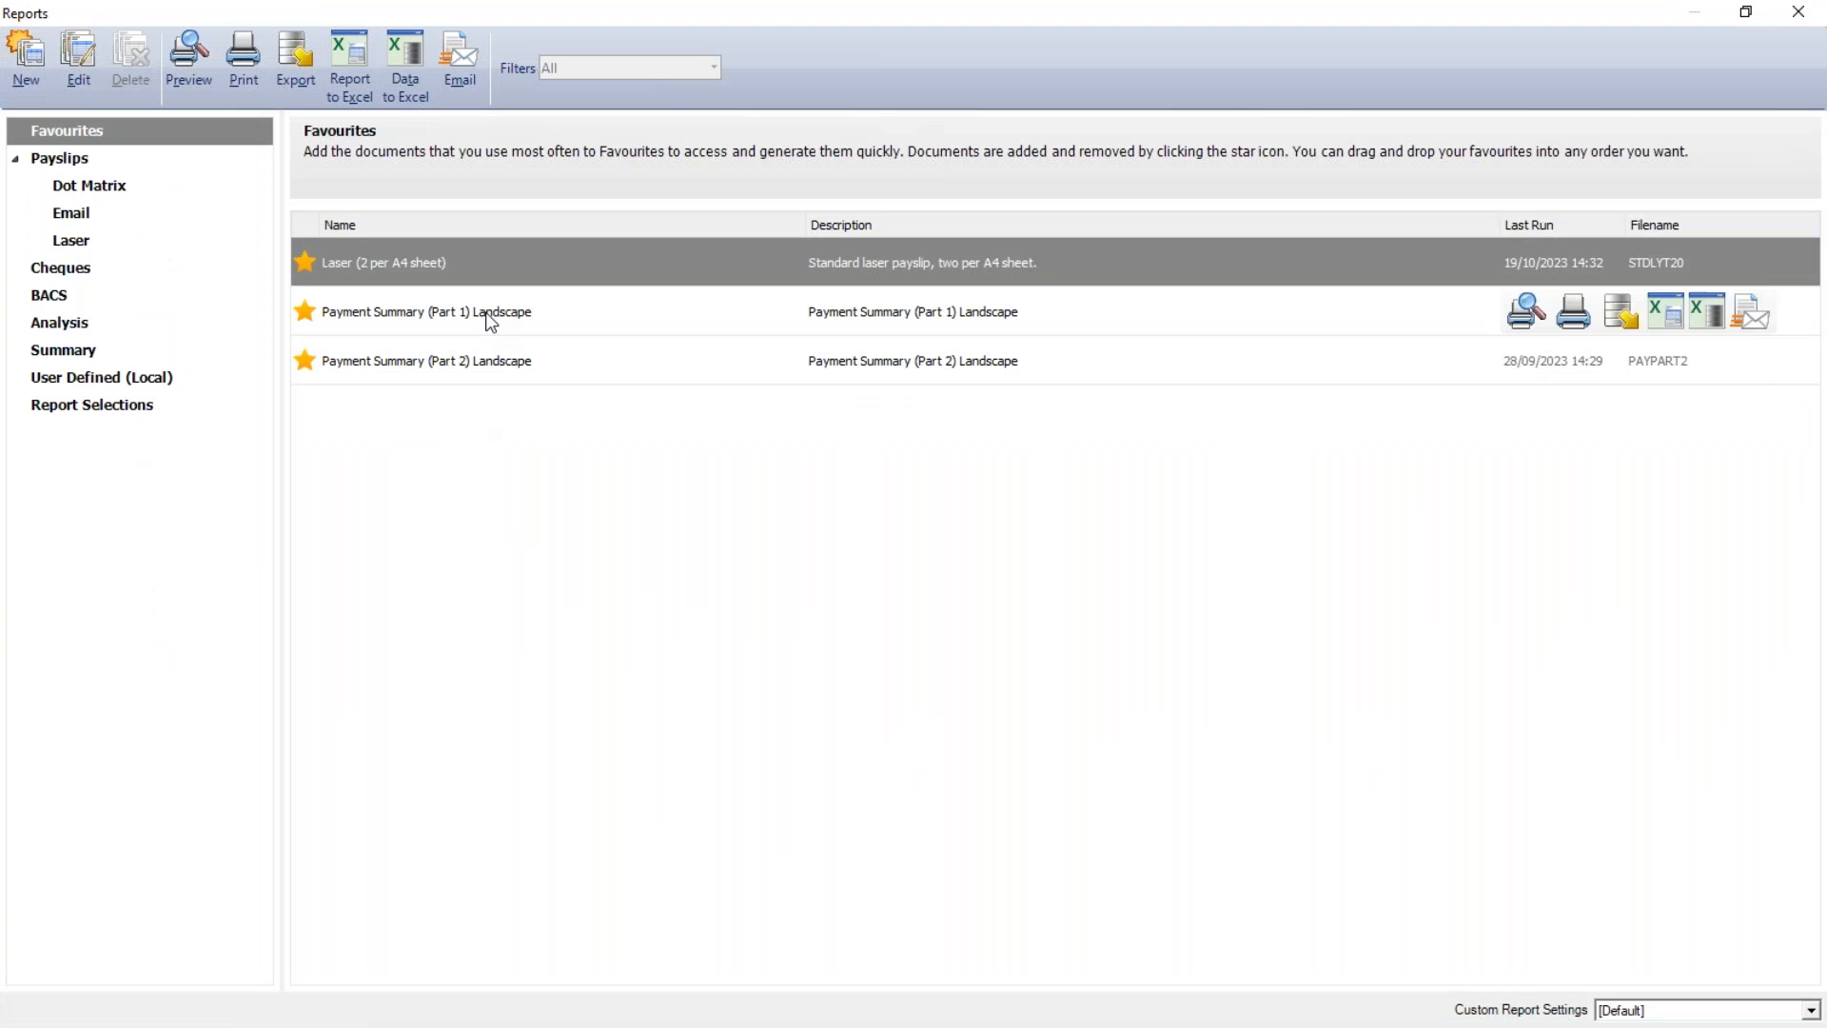
left_click(67, 350)
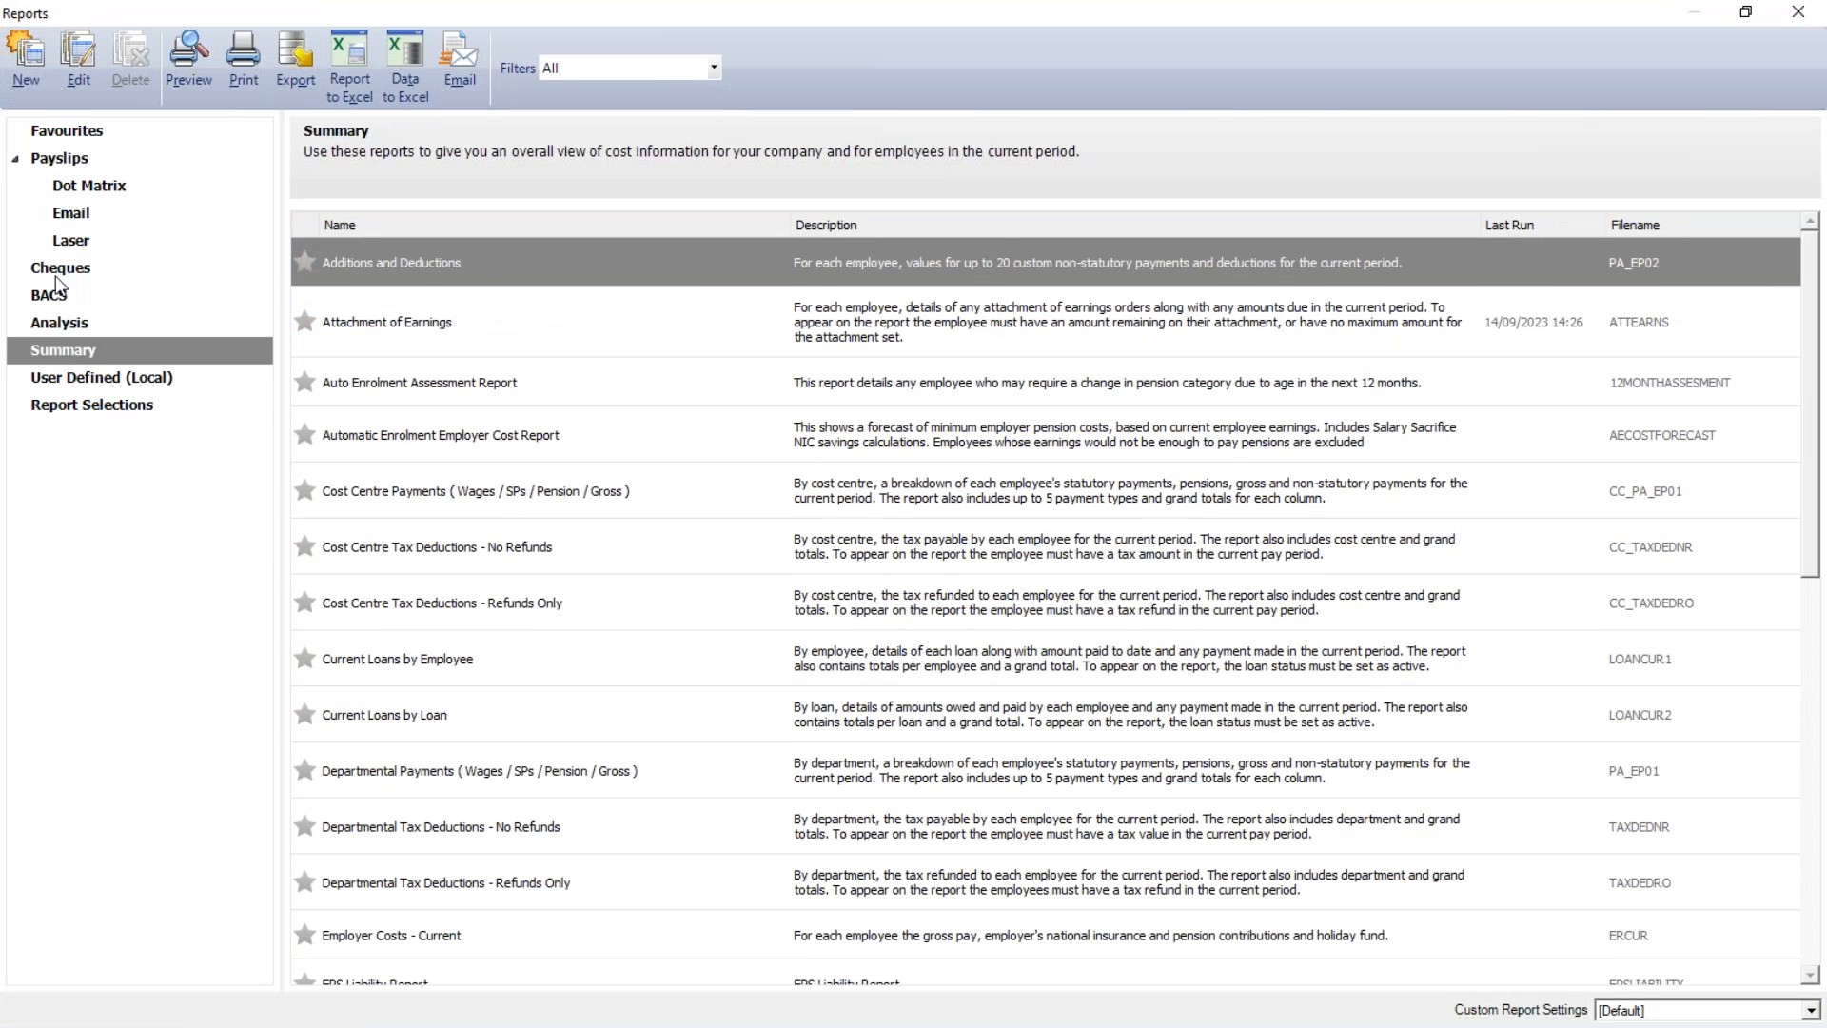
left_click(74, 139)
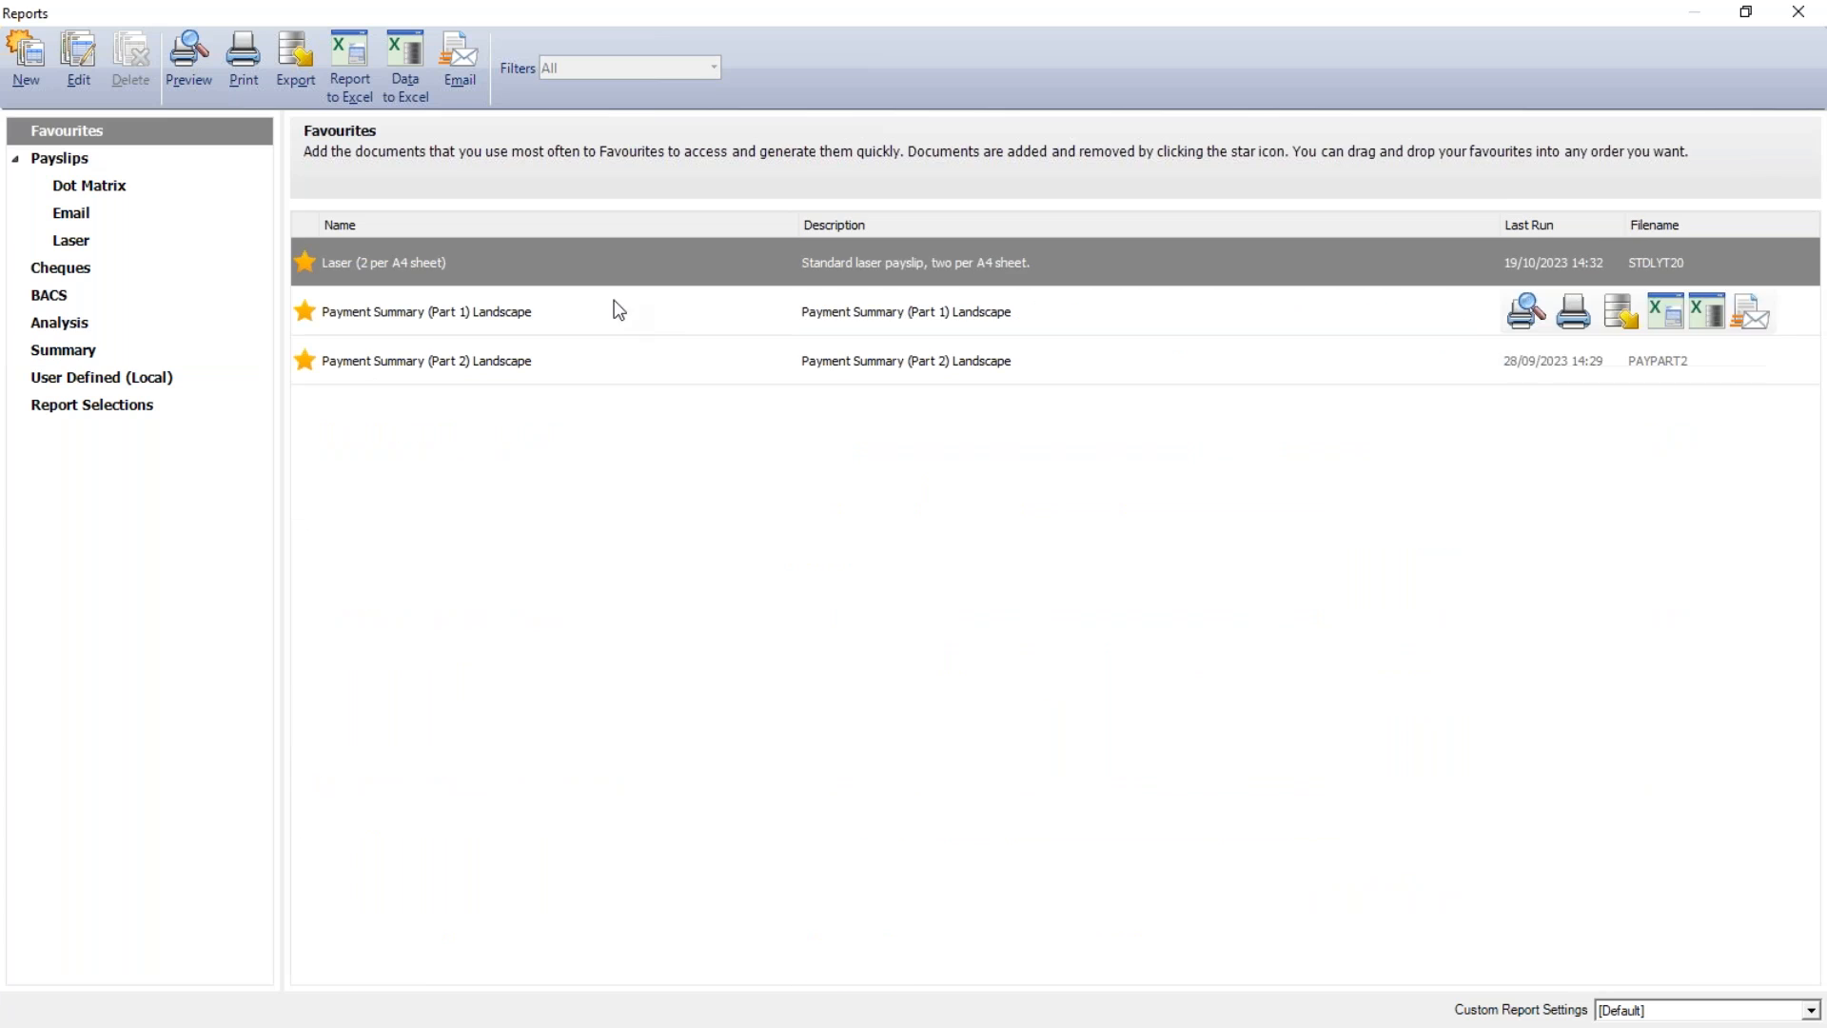
left_click(557, 327)
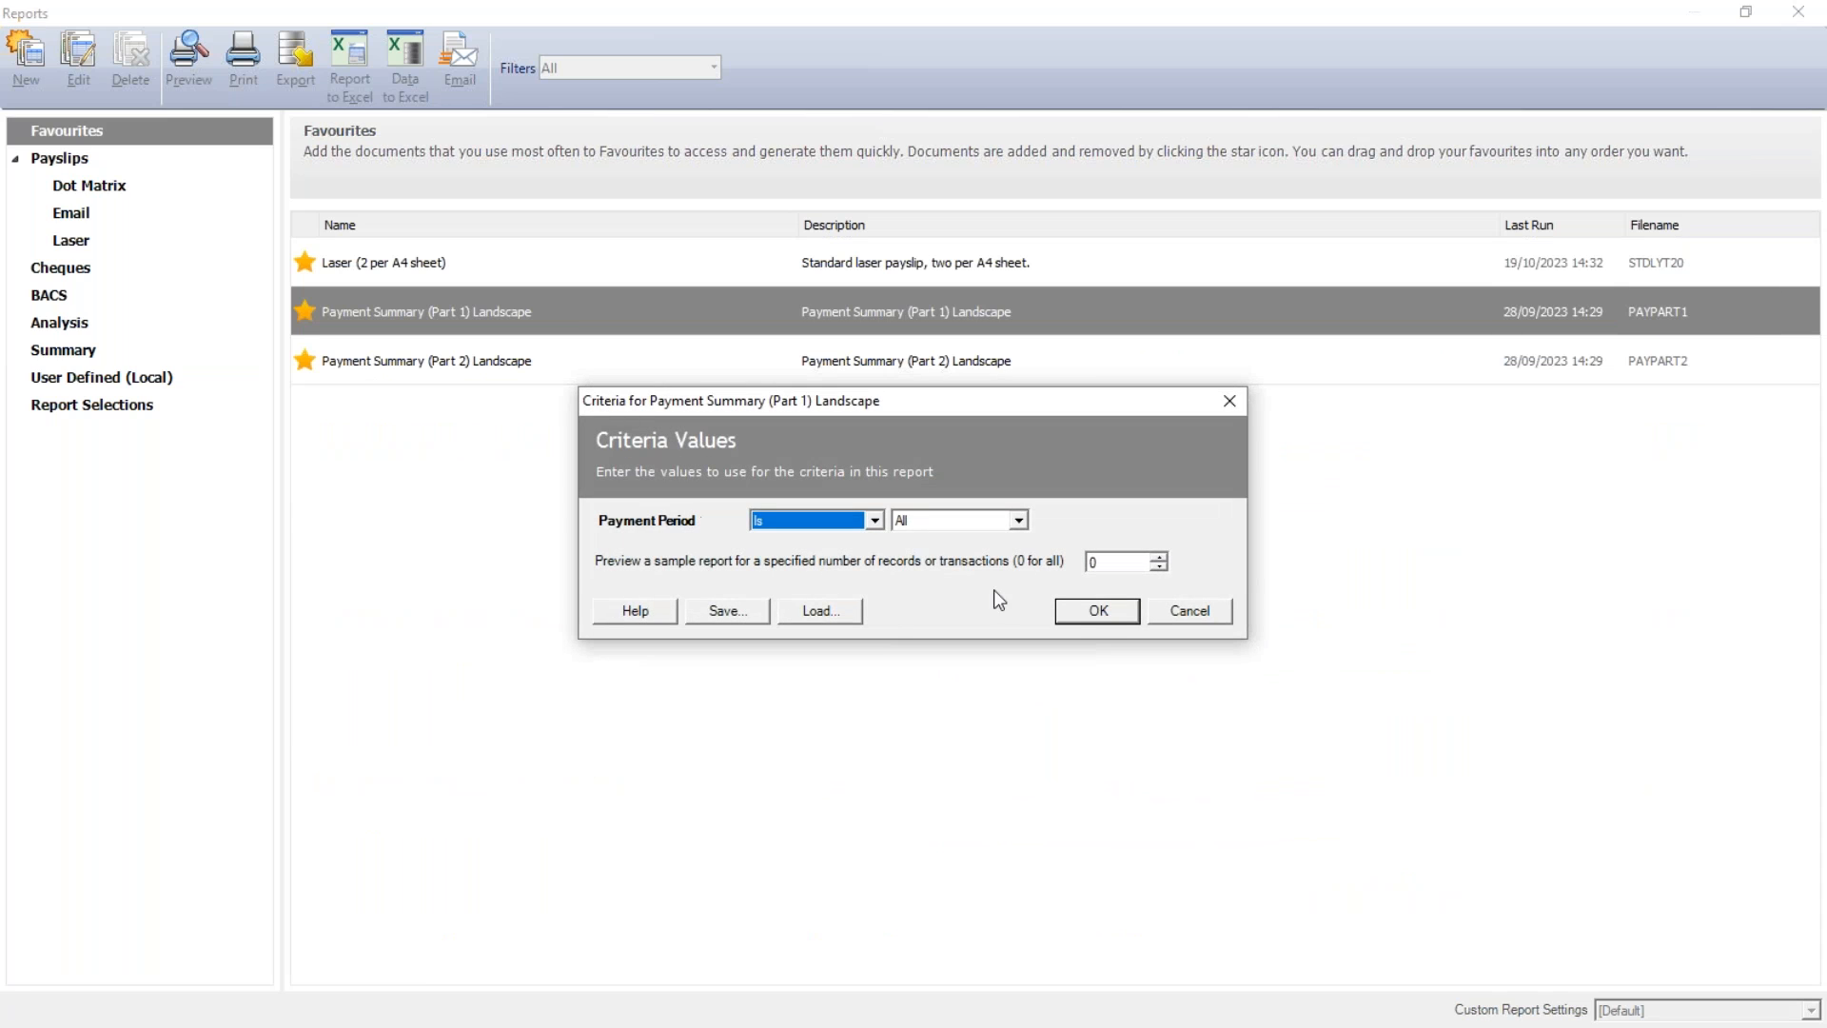
left_click(1081, 619)
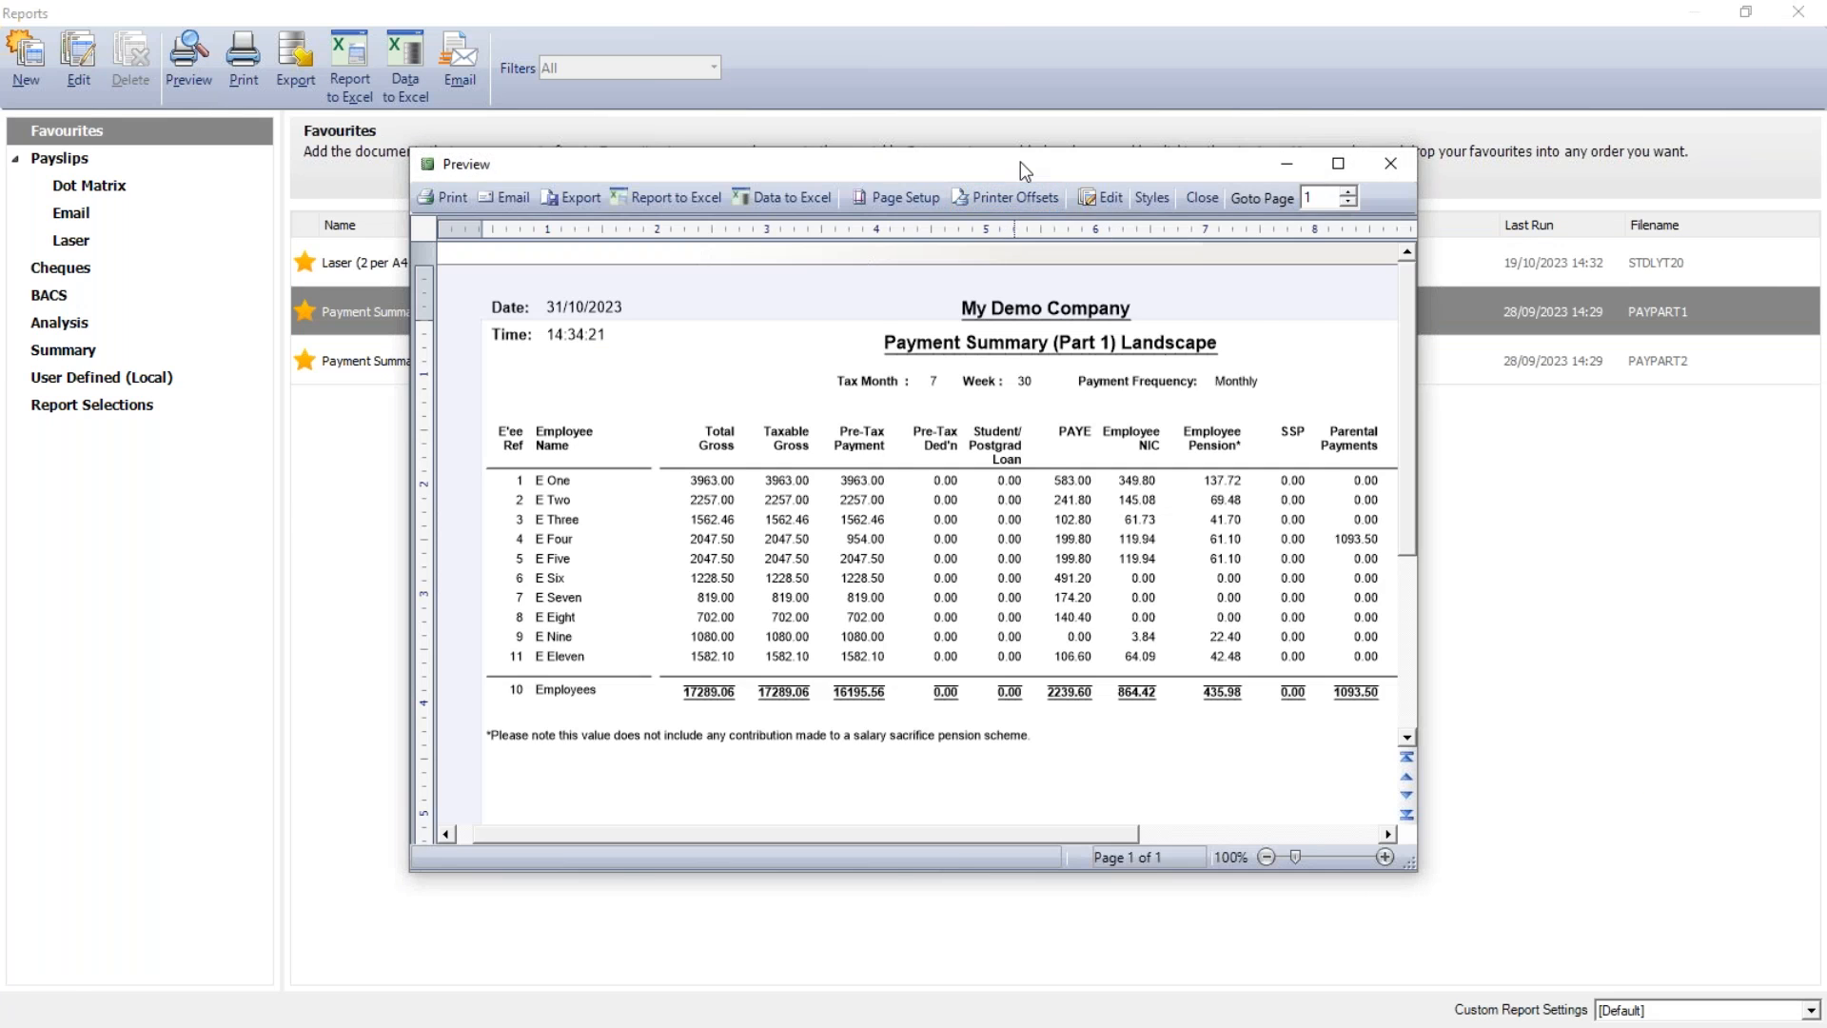
double_click(1020, 161)
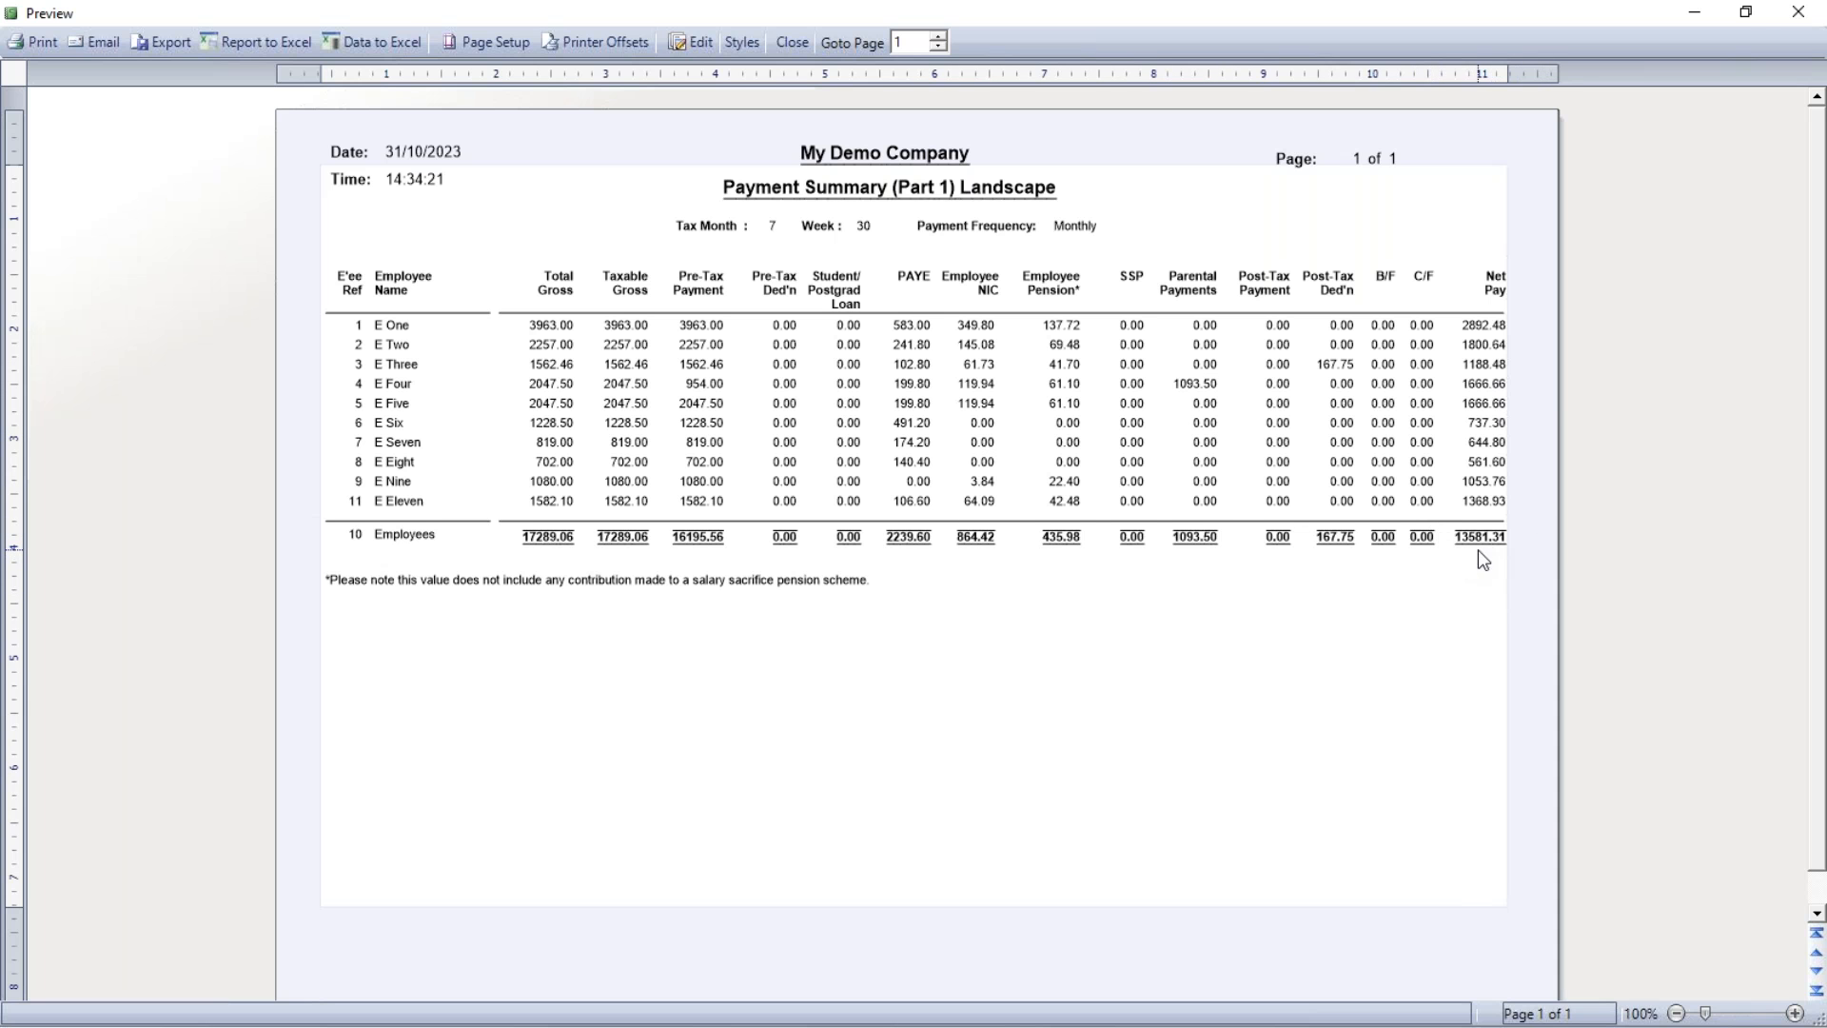
left_click(794, 52)
Run the Payment Summary (Part 2) Landscape report for all payment periods
left_click(545, 369)
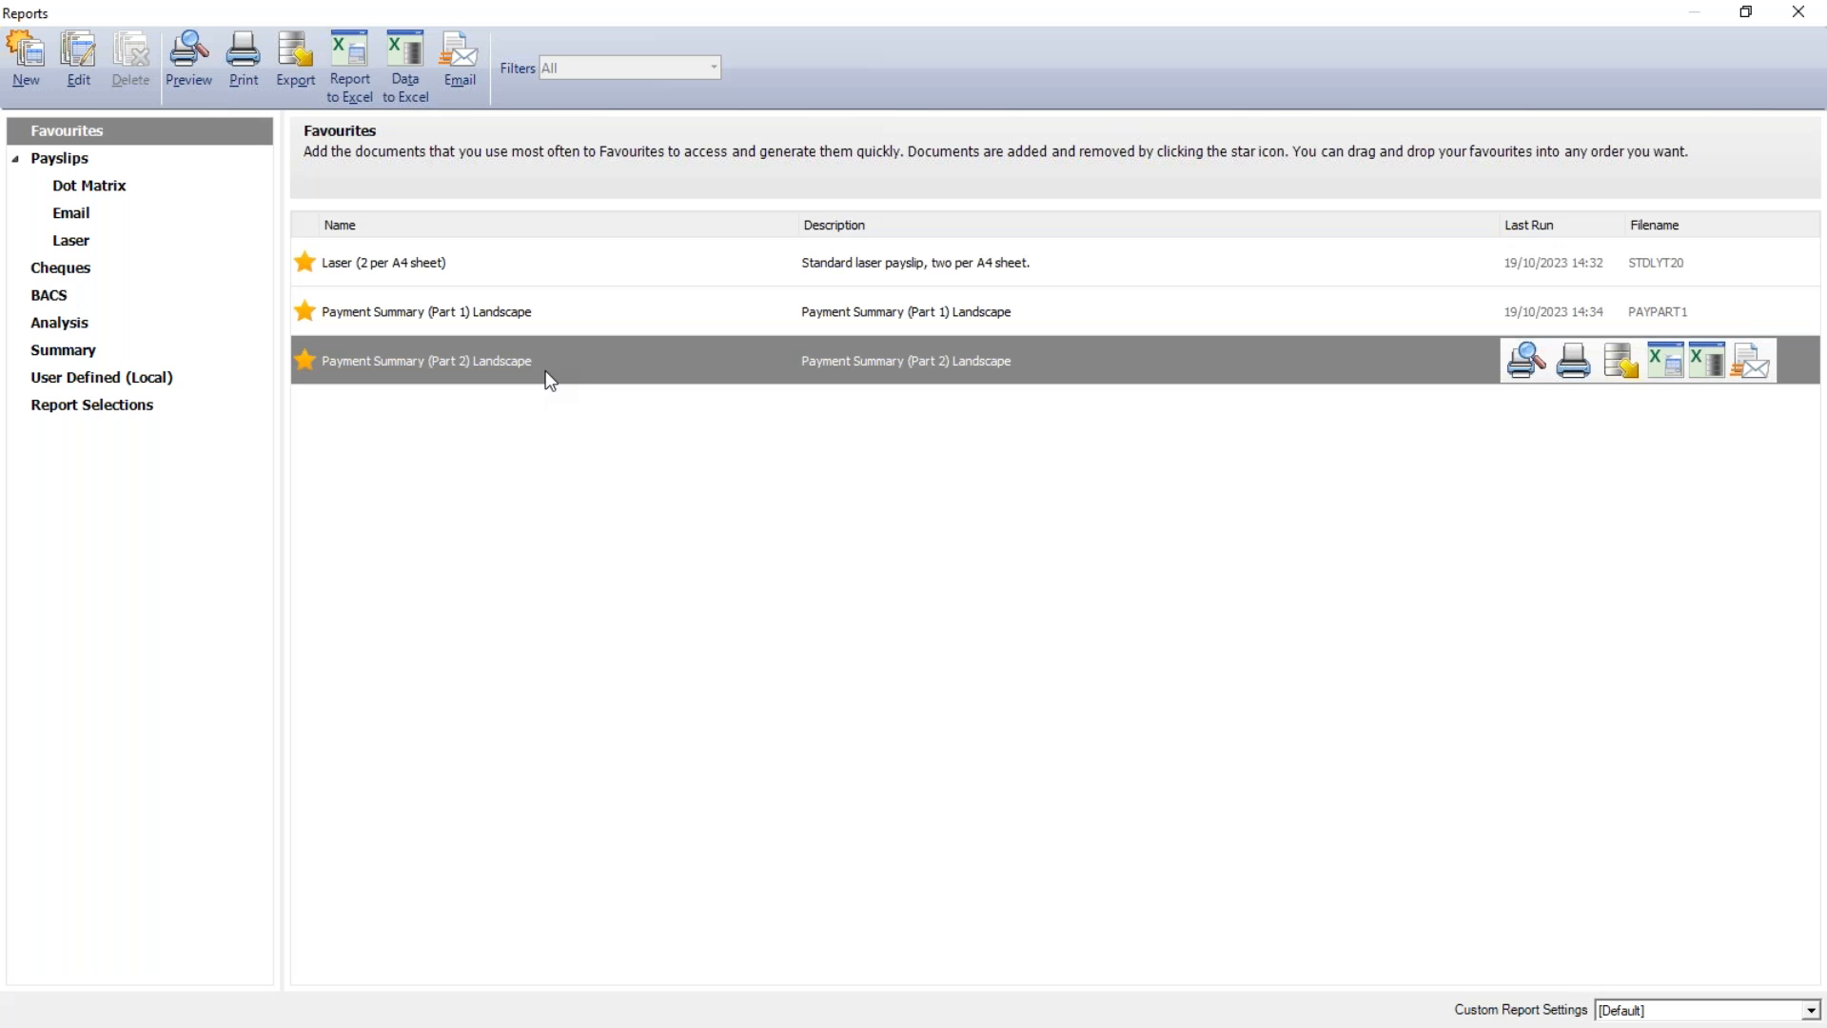
double_click(546, 369)
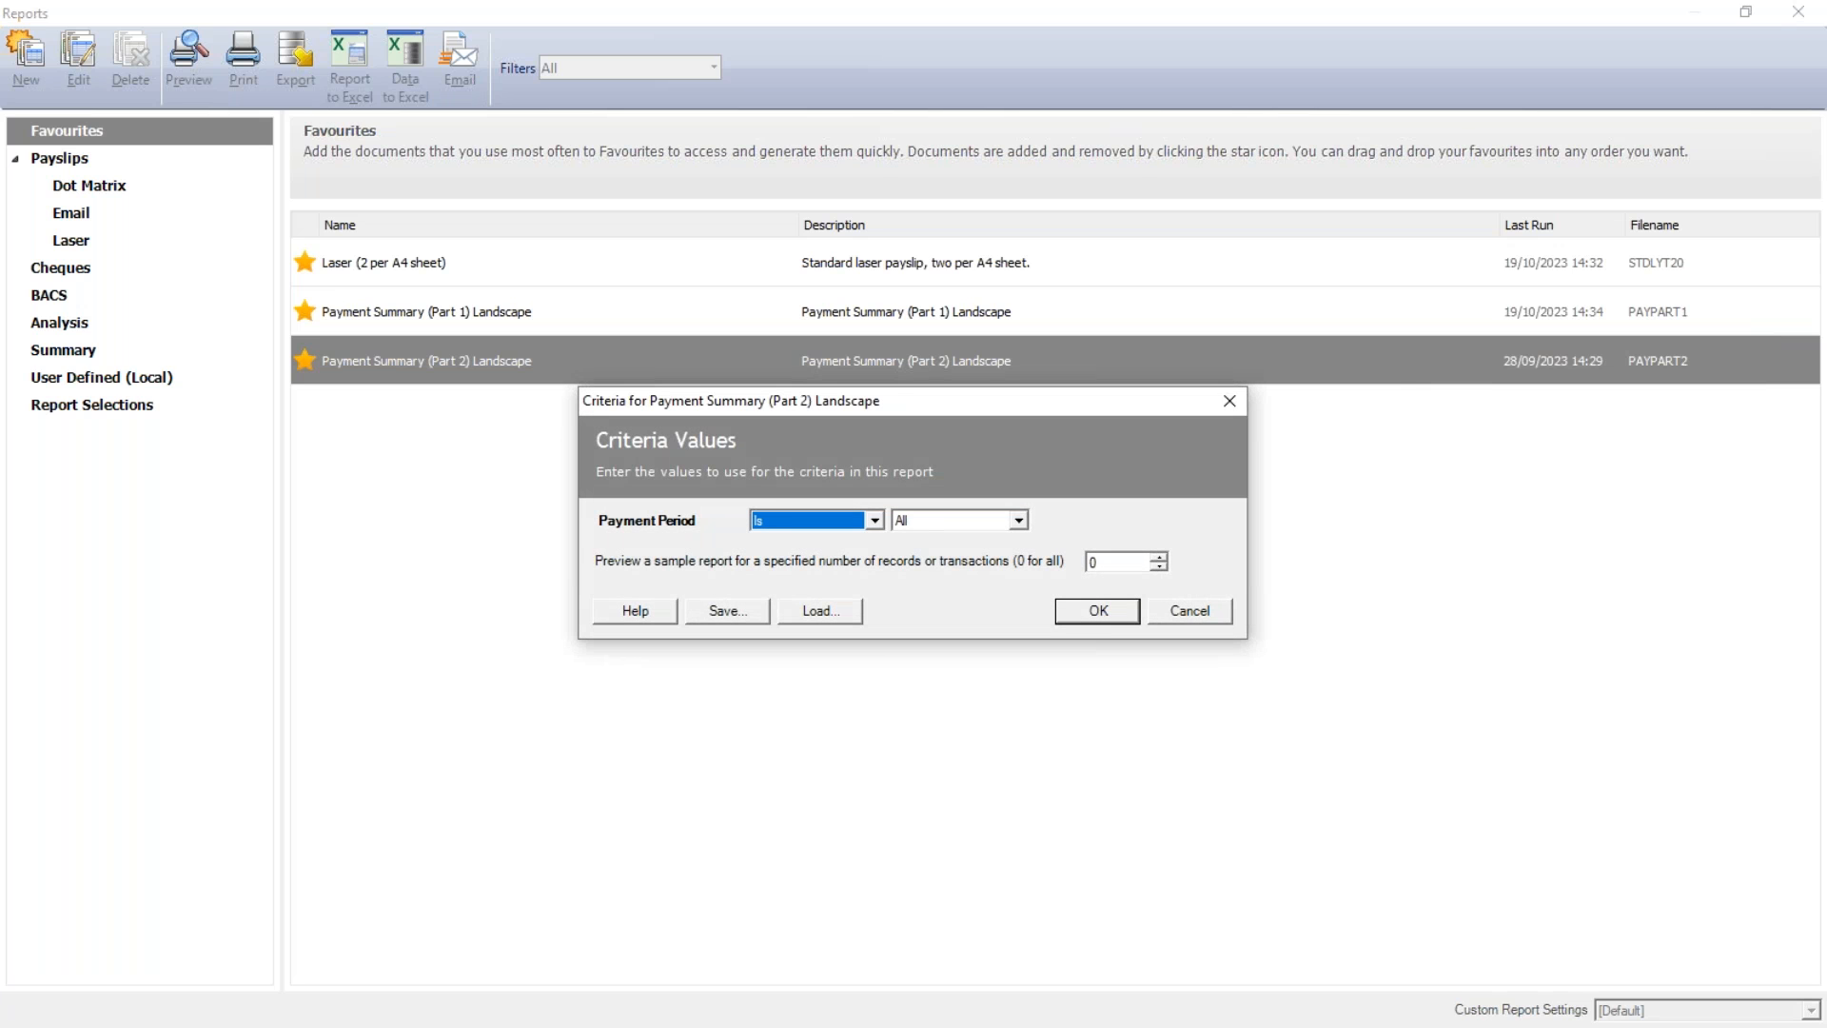
left_click(1097, 610)
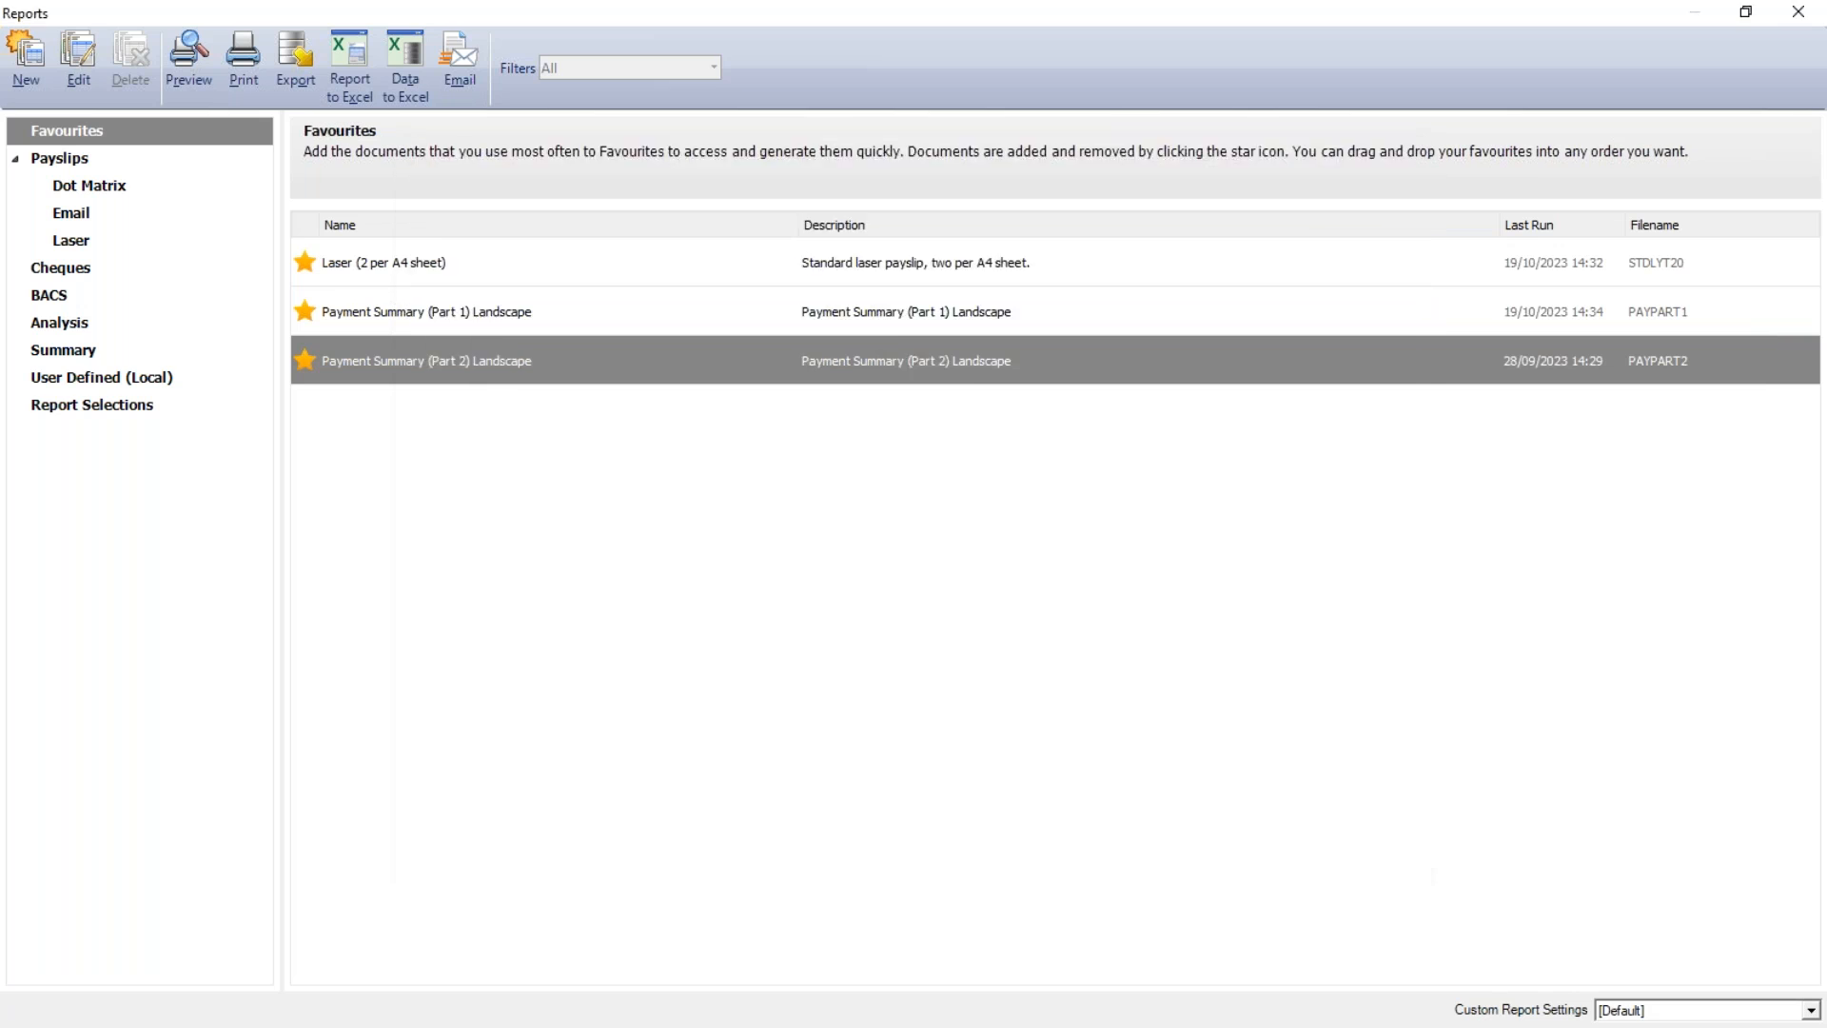
Review the Payment Summary (Part 2) Landscape preview at full window size and close it
double_click(1027, 173)
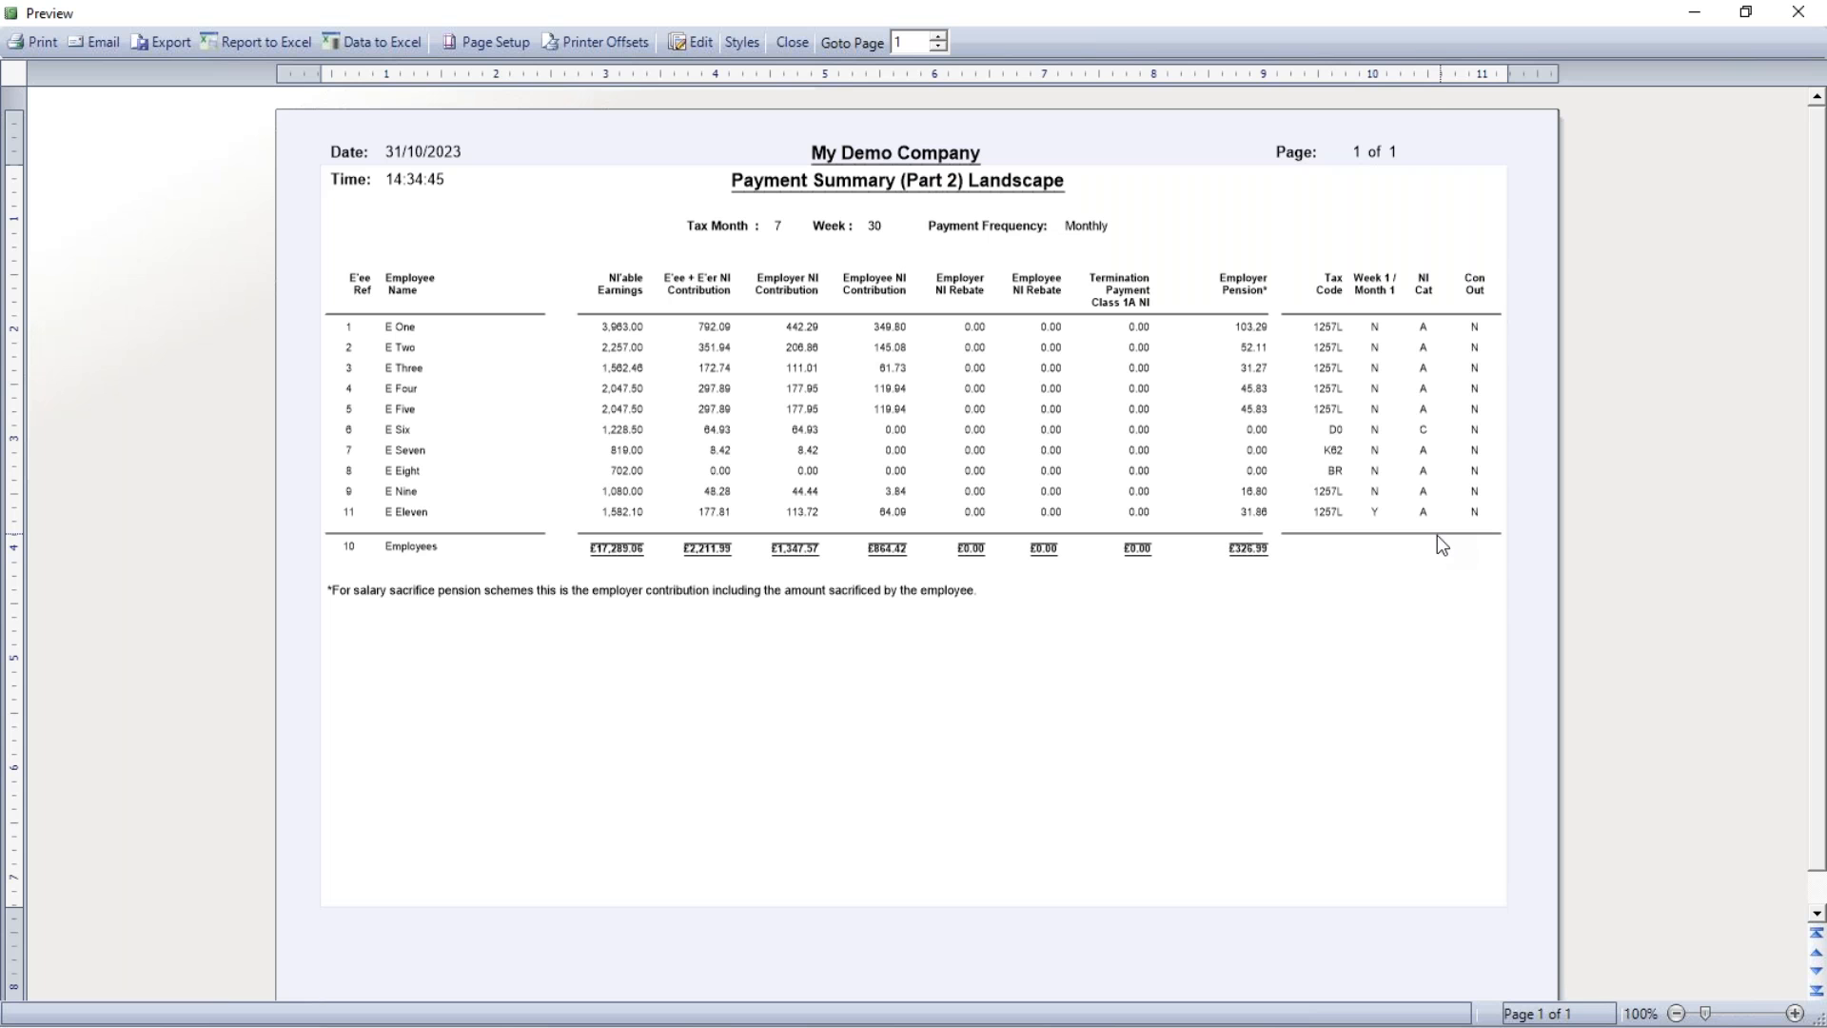
left_click(791, 44)
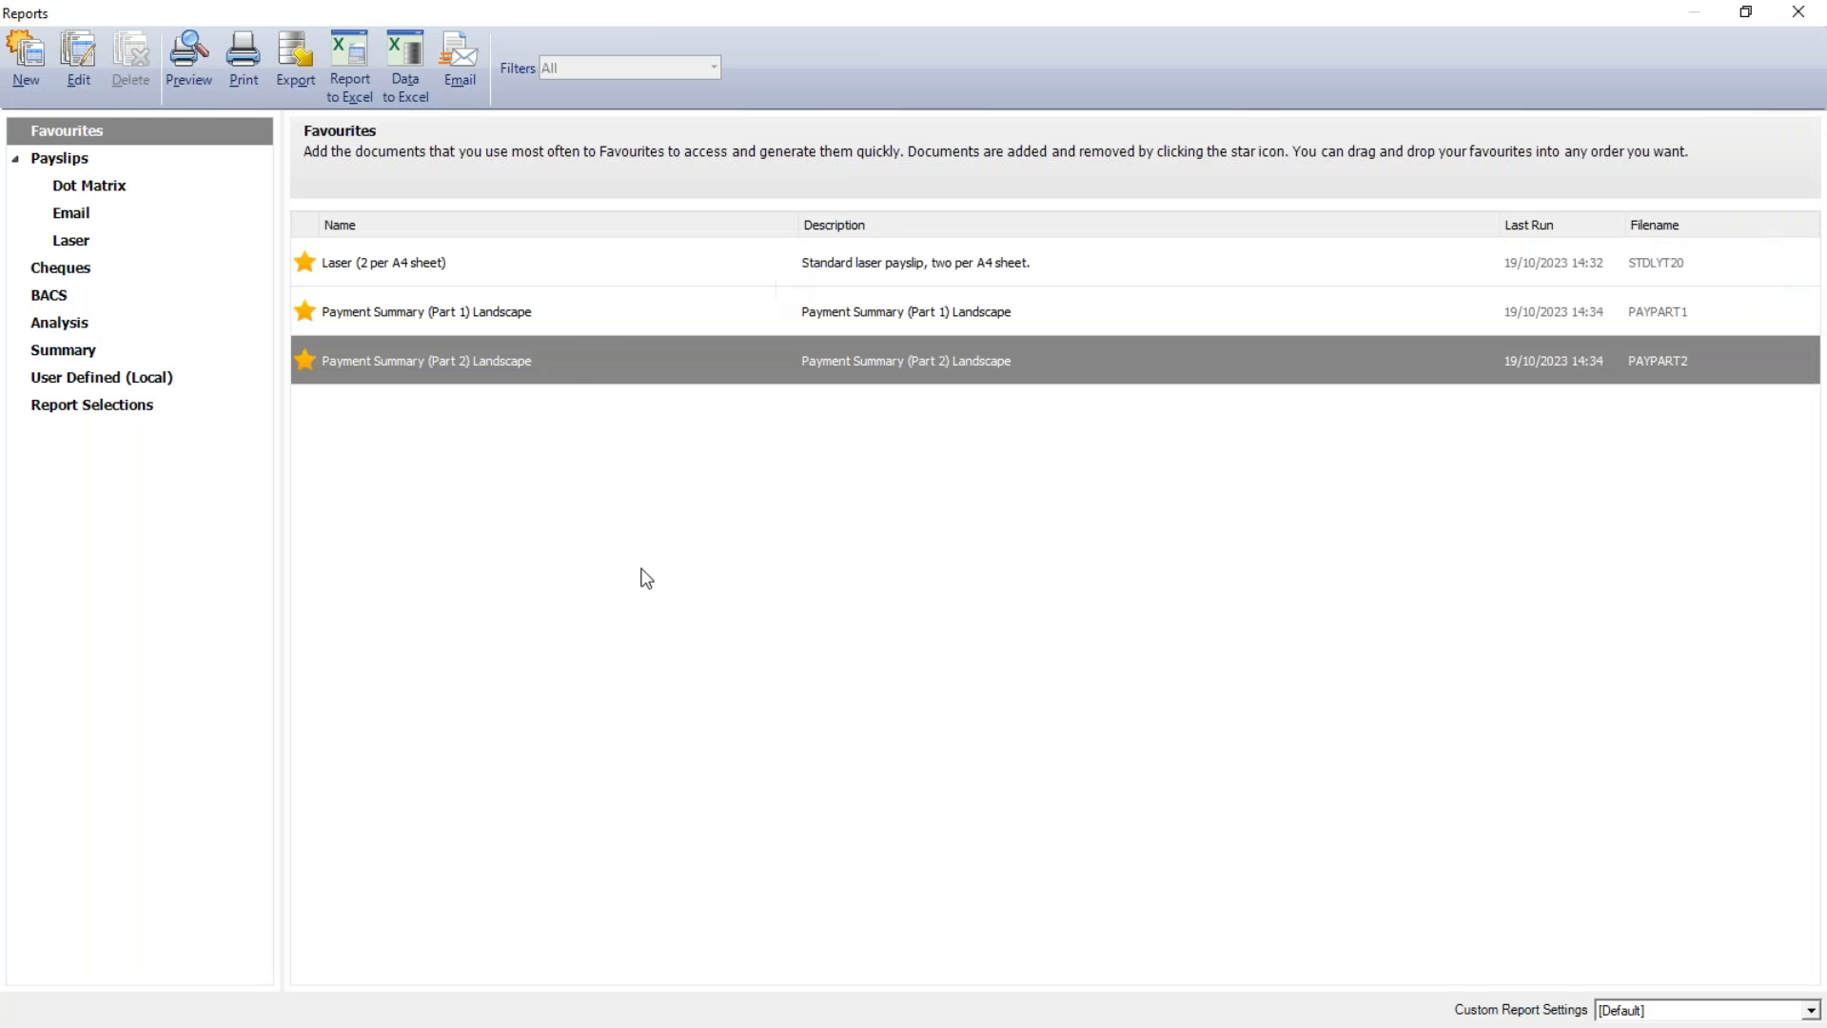
Locate the Payment Summary (Part 1) Landscape and (Part 2) Landscape favourites among the Summary reports
left_click(571, 319)
left_click(563, 371)
left_click(563, 312)
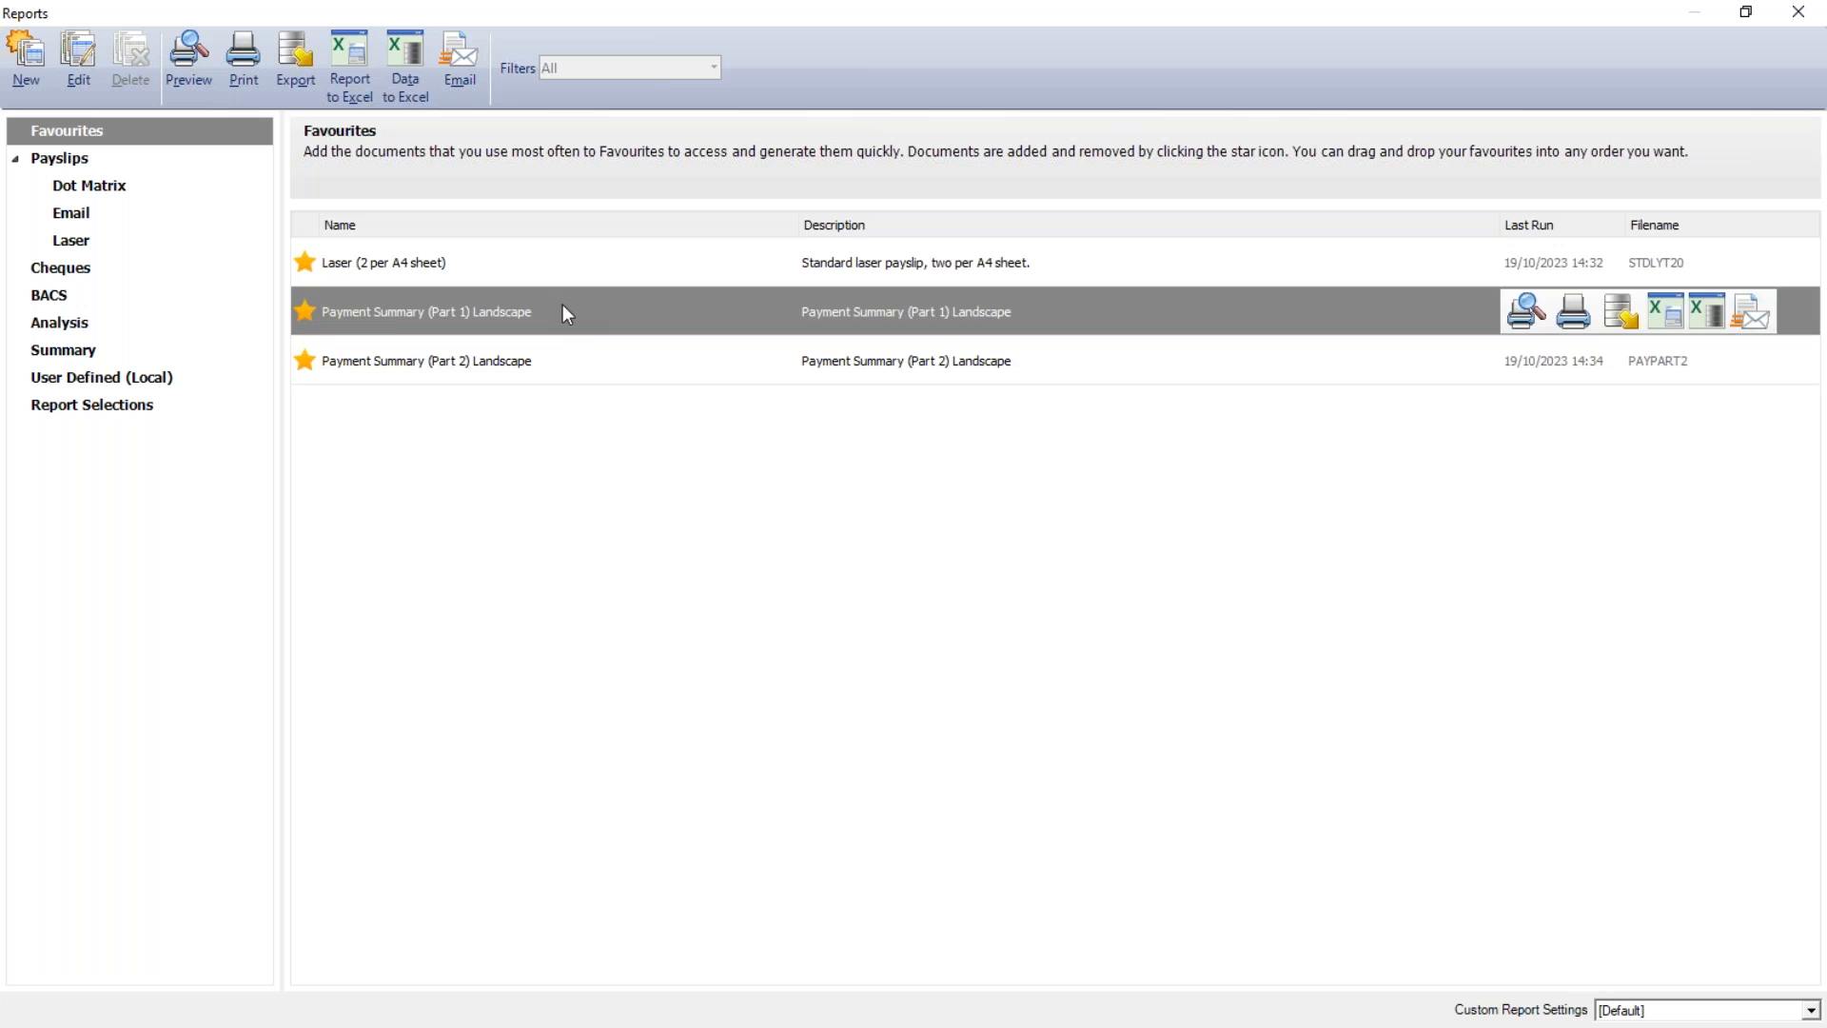
left_click(73, 351)
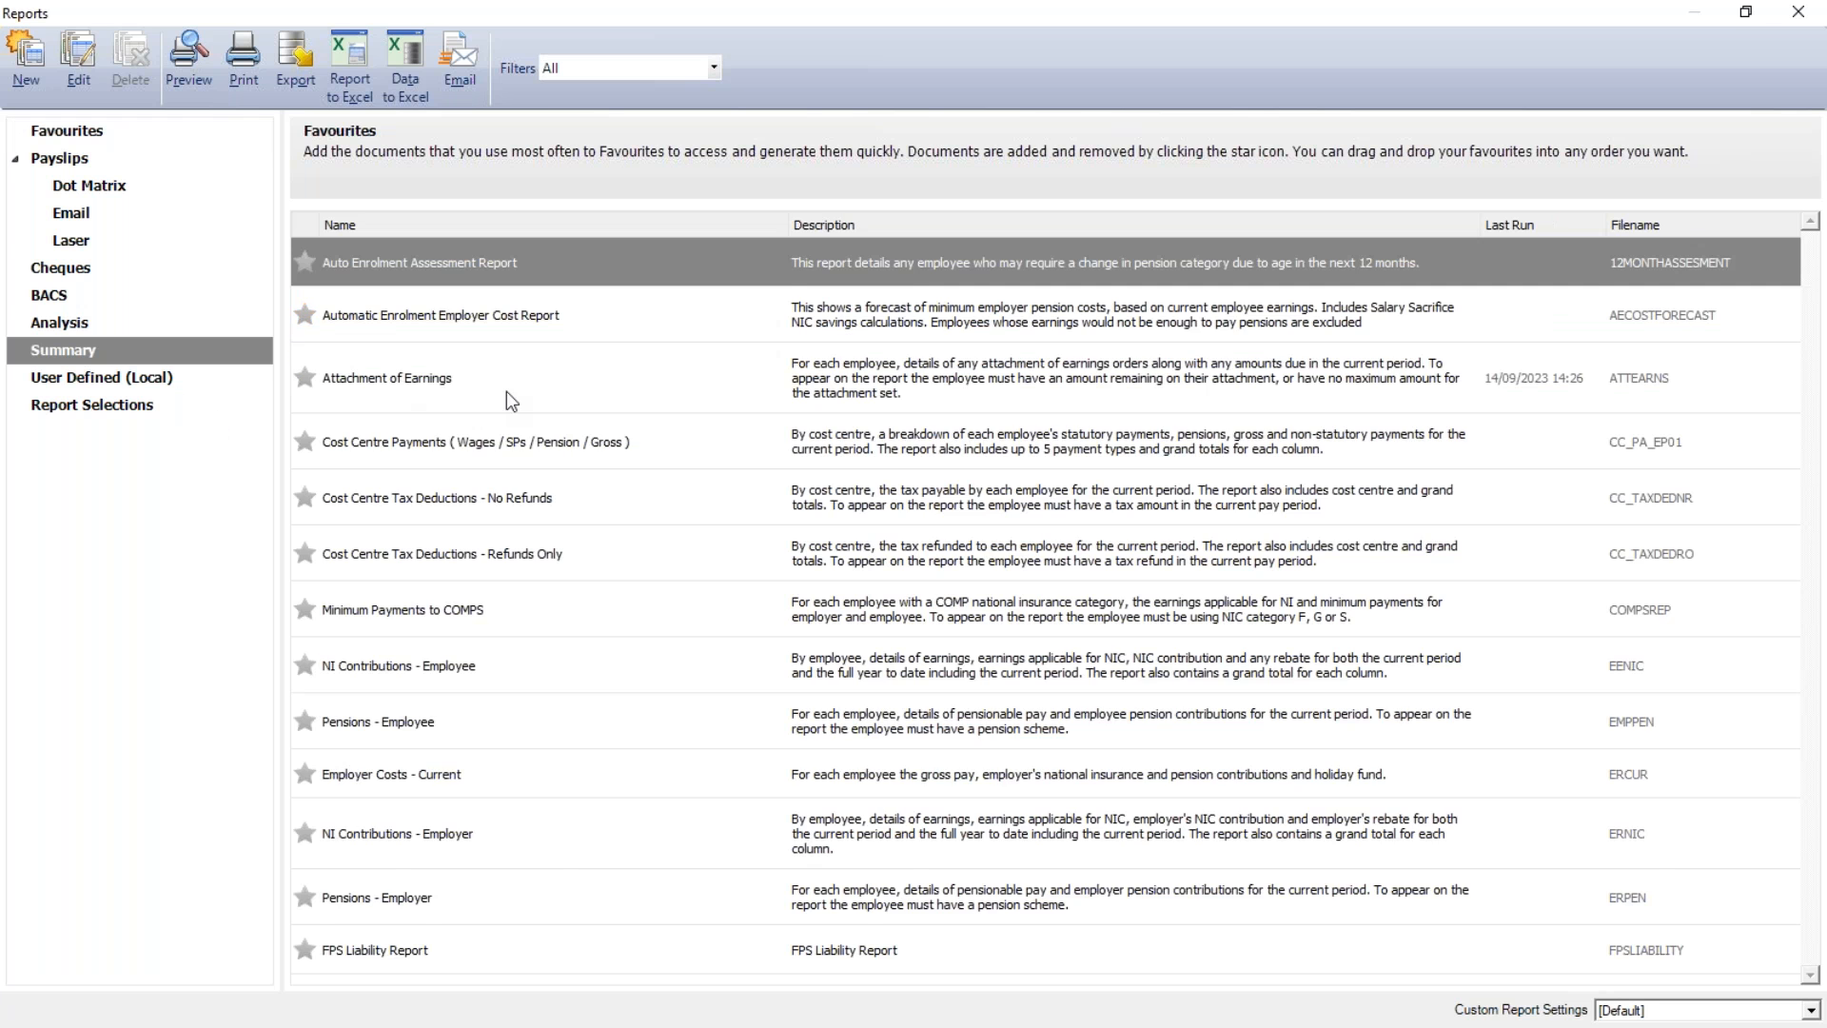
scroll(700, 615, "down", 10)
left_click(500, 548)
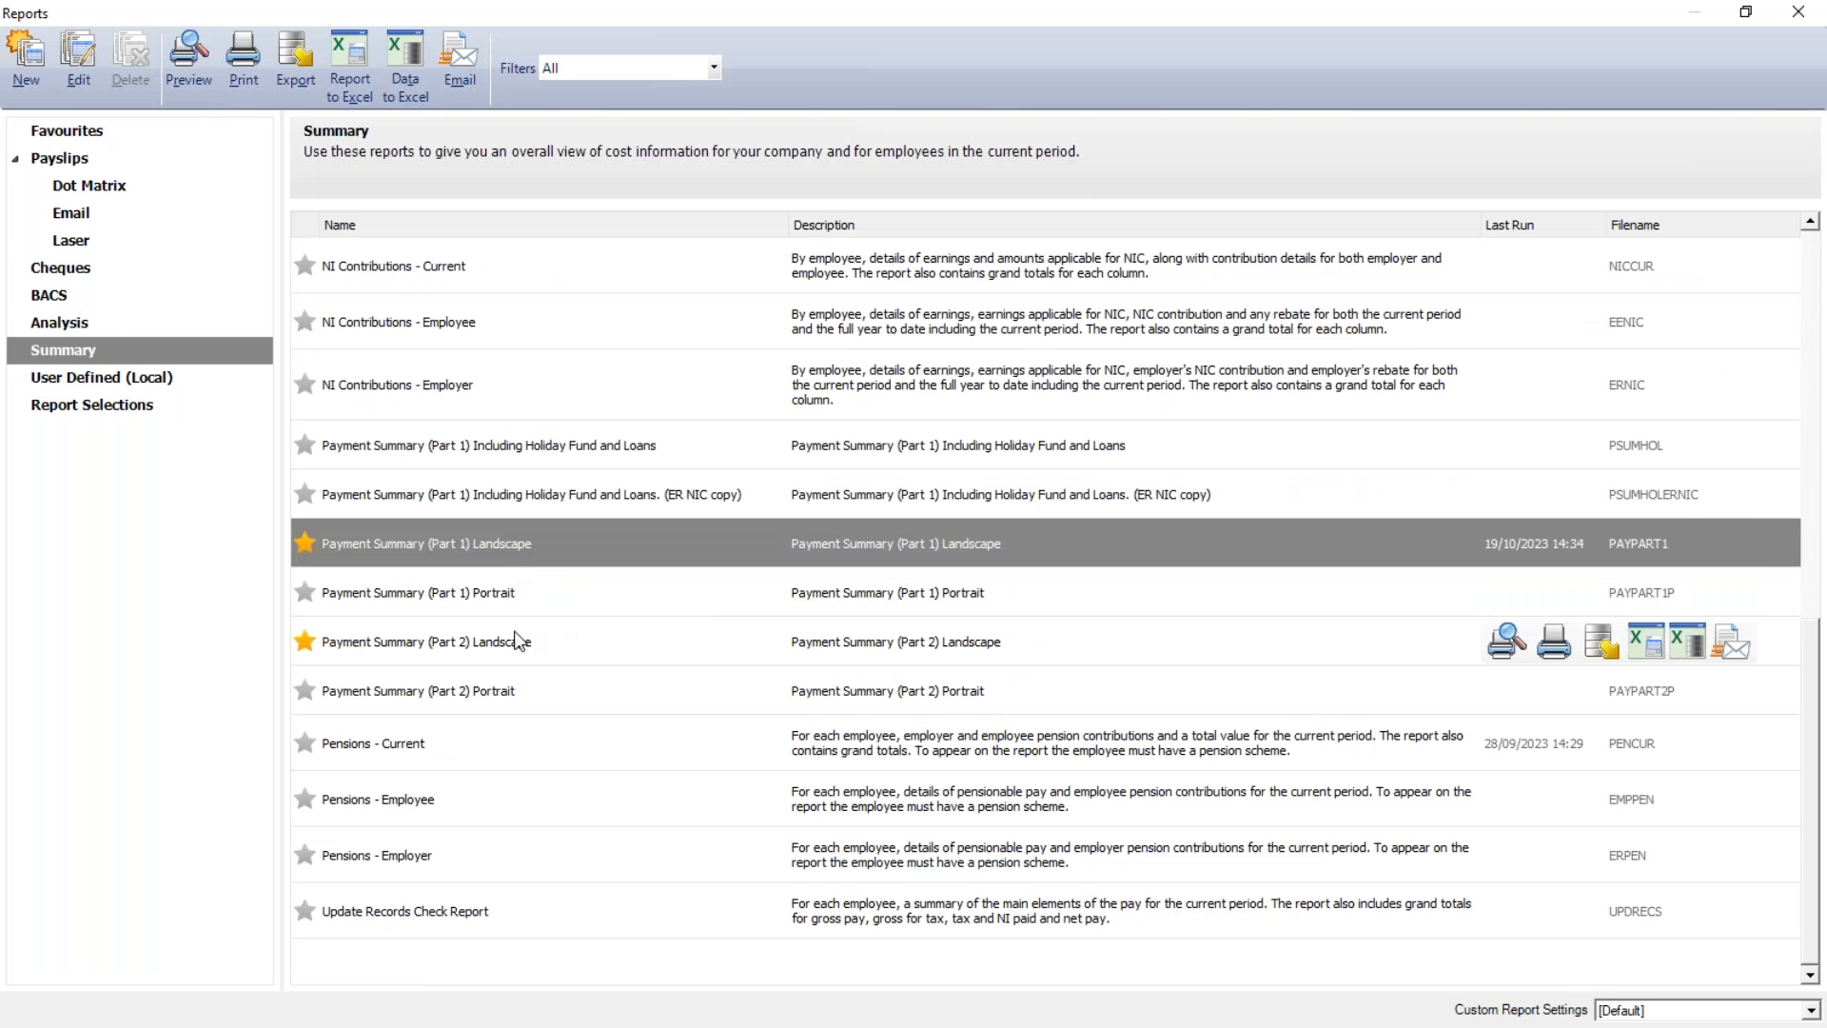
left_click(437, 655)
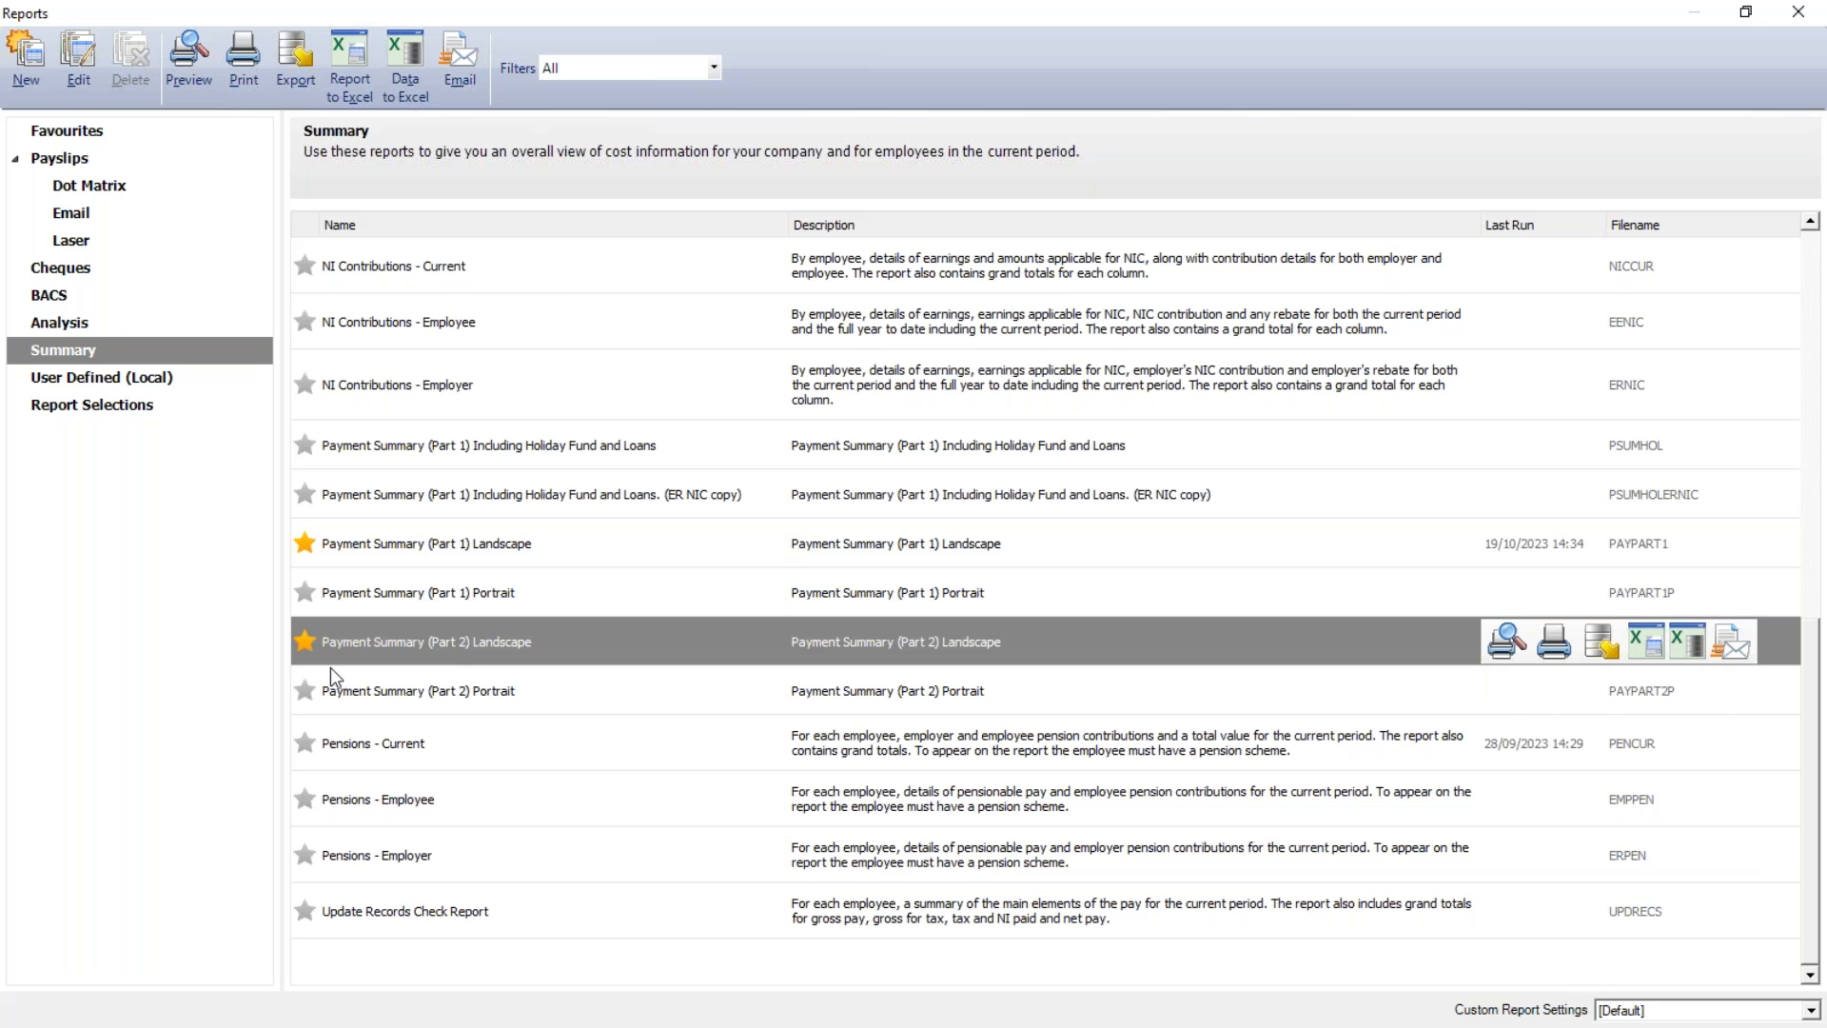
Preview the Payroll reports pack from the report selections for all payment periods
left_click(146, 409)
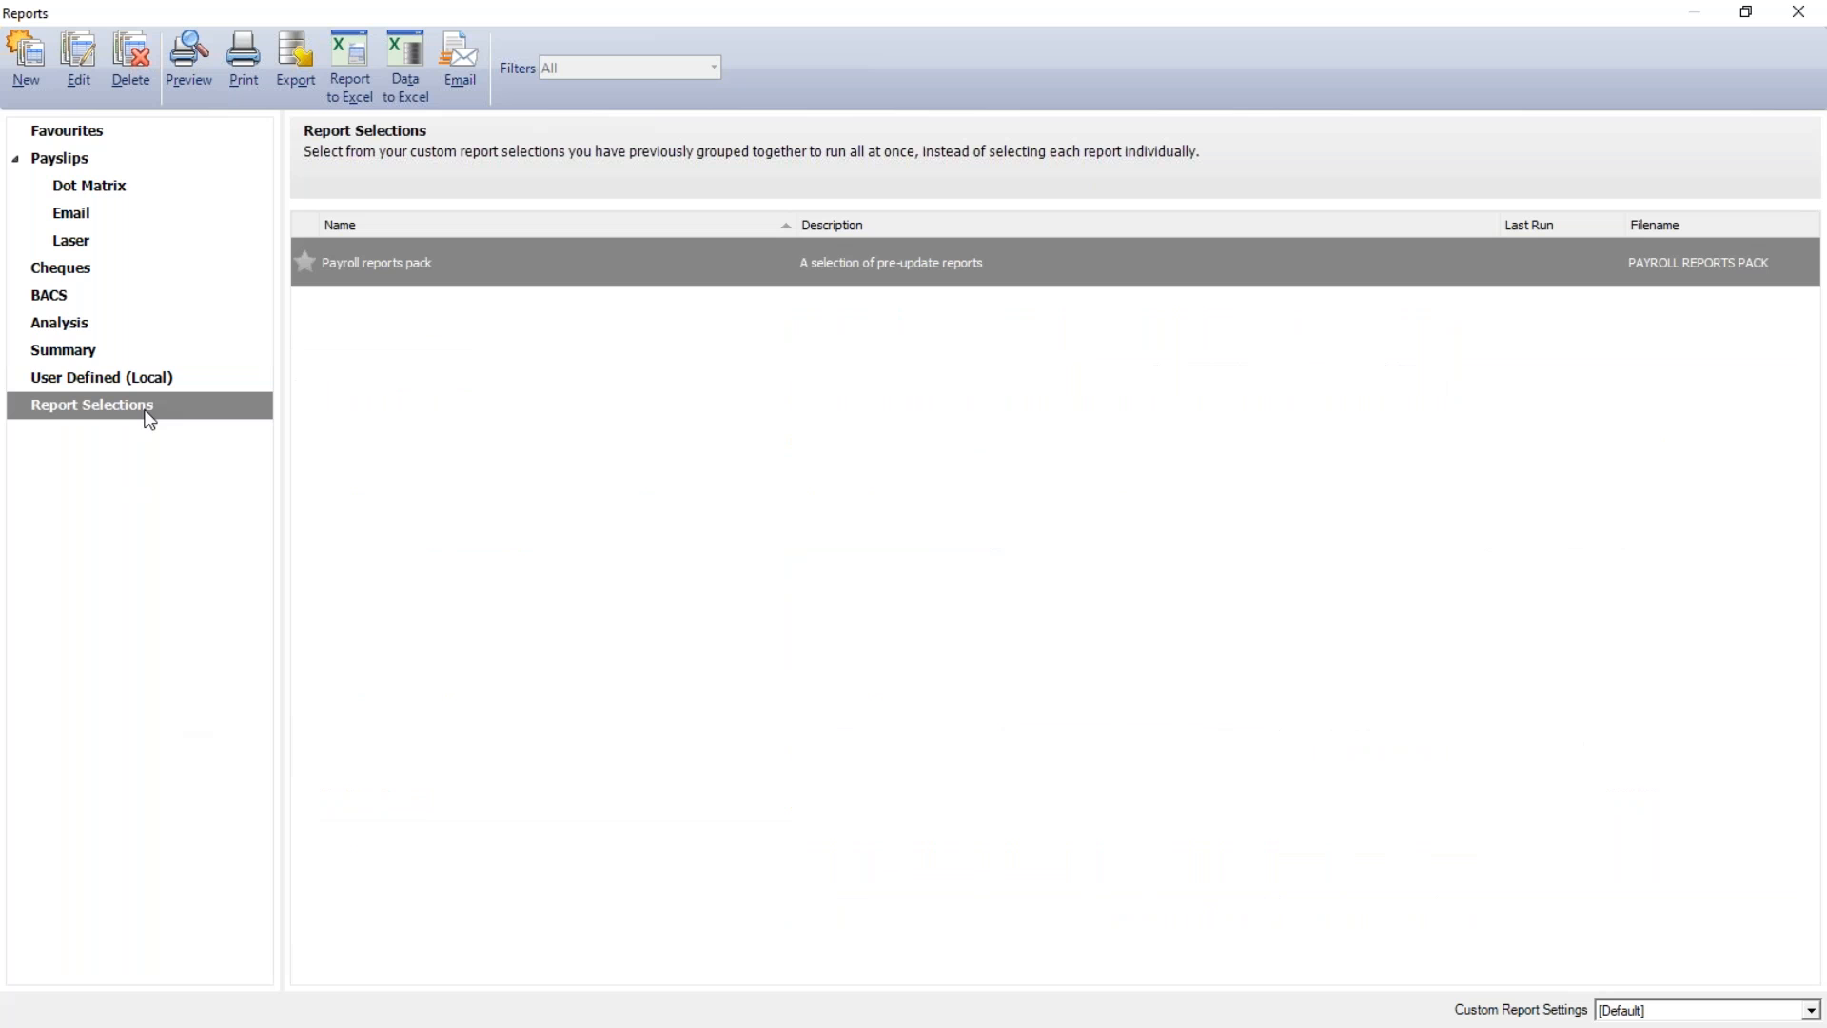
mouse_move(489, 280)
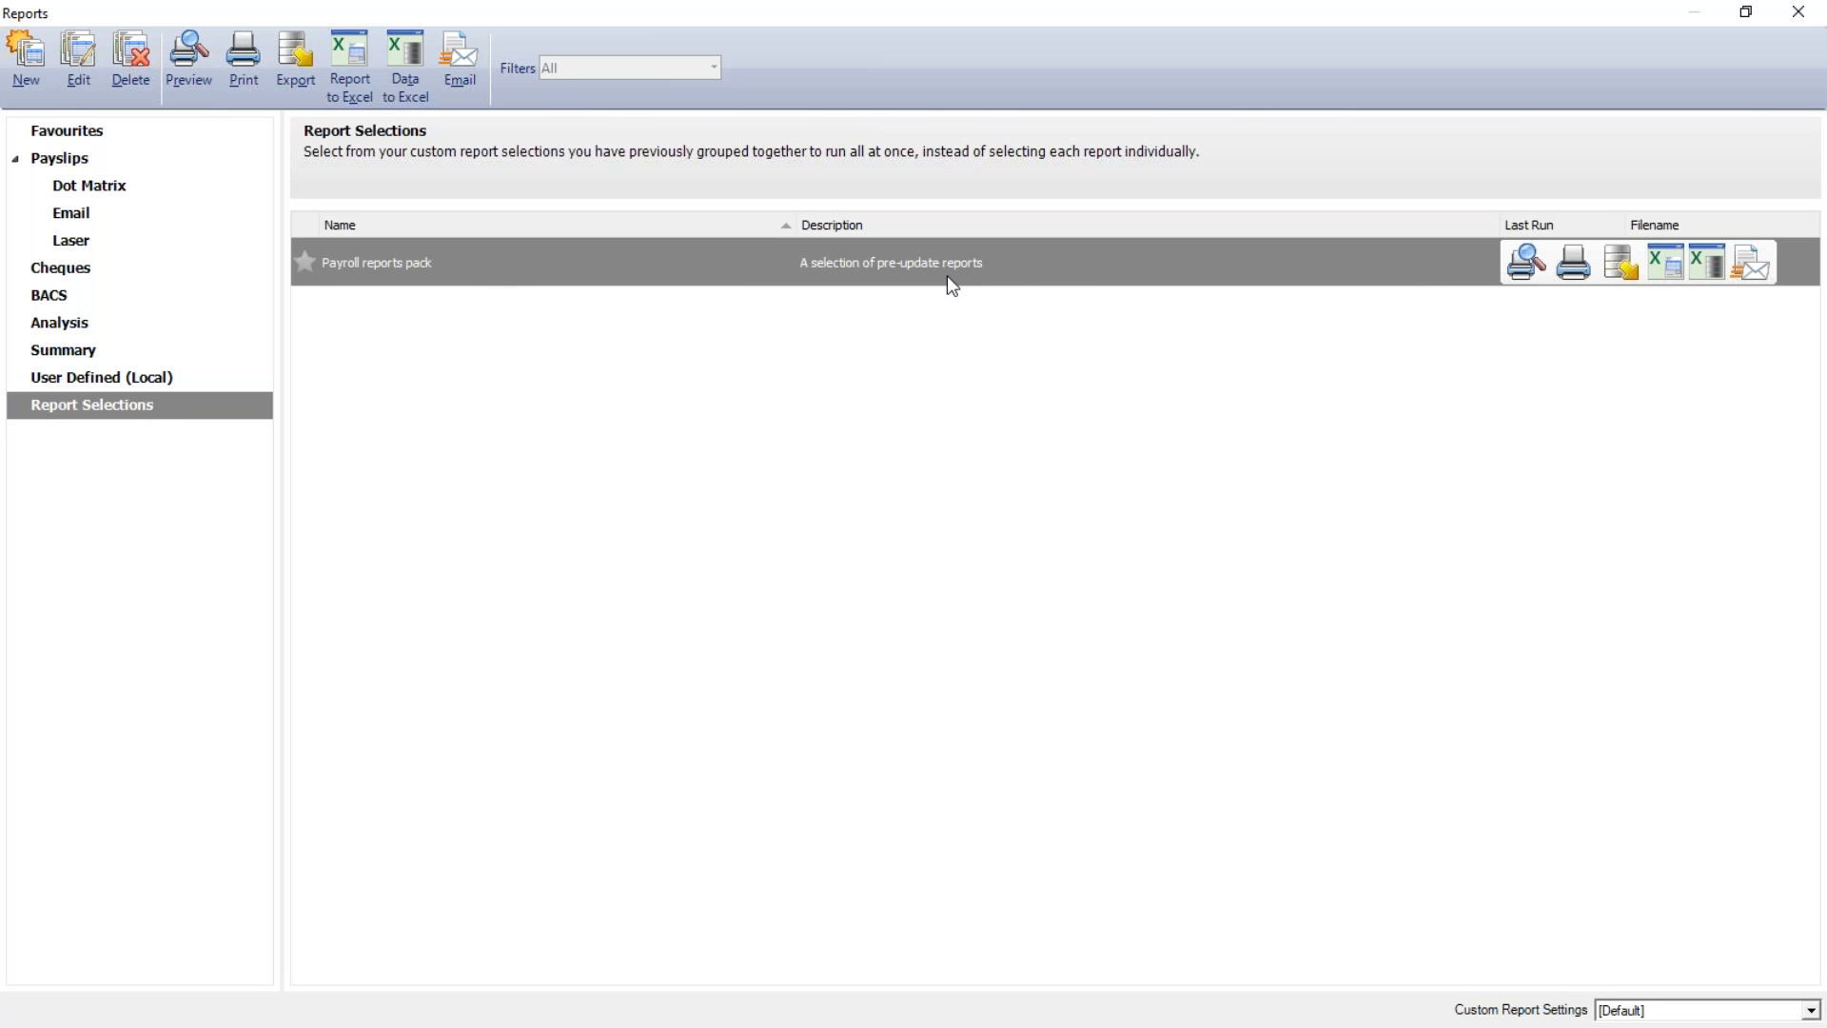
left_click(168, 56)
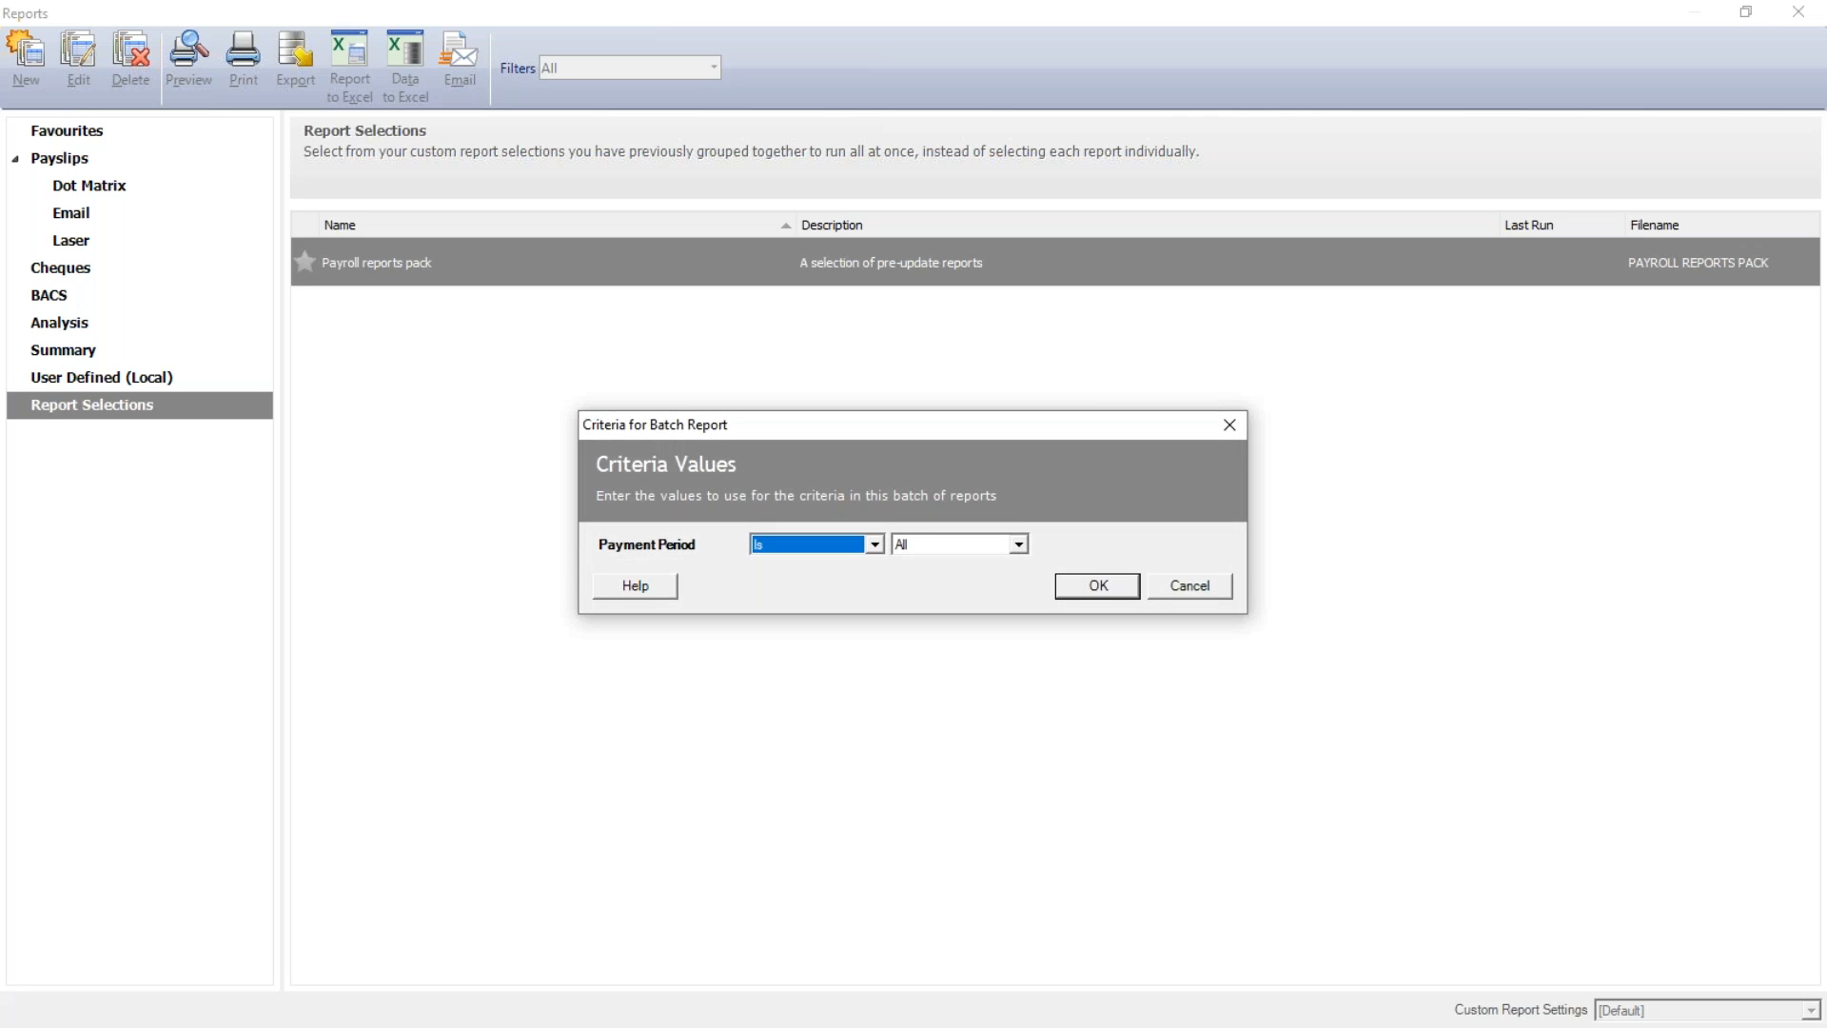
left_click(1085, 587)
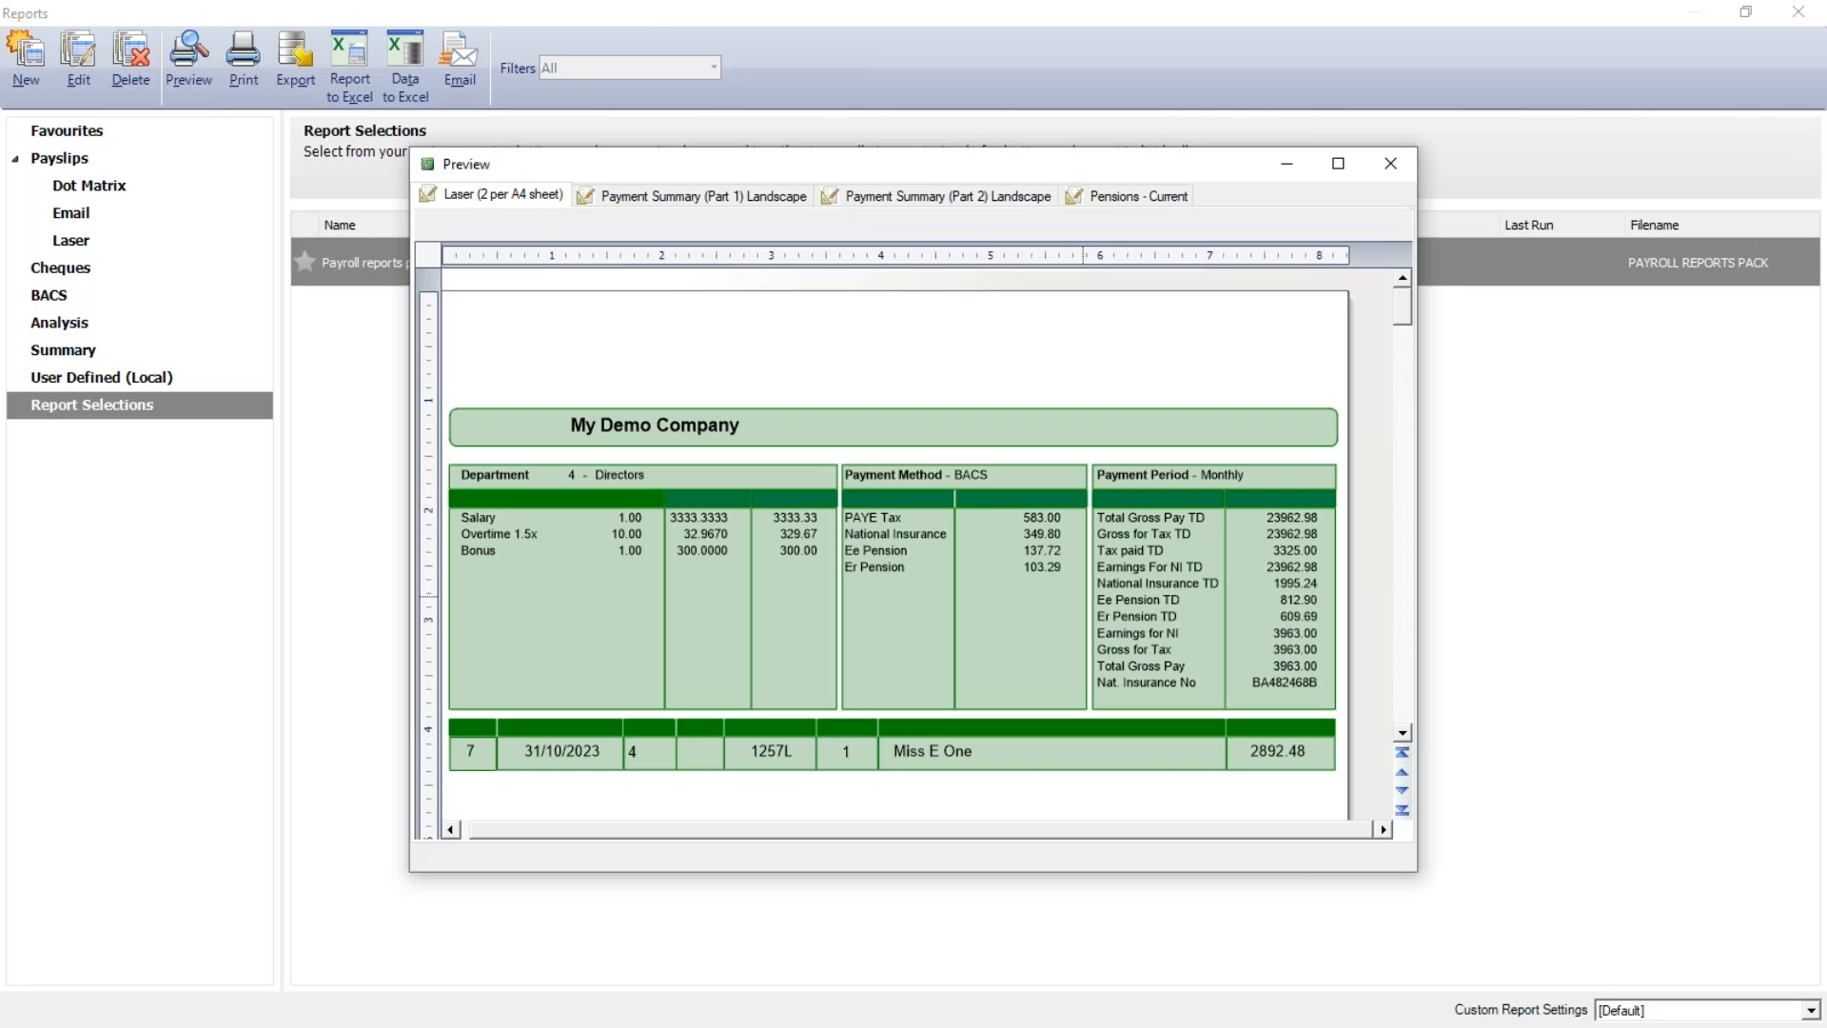
Maximize the batch preview and look through its Payment Summary (Part 1), Payment Summary (Part 2) and Pensions - Current reports
double_click(929, 160)
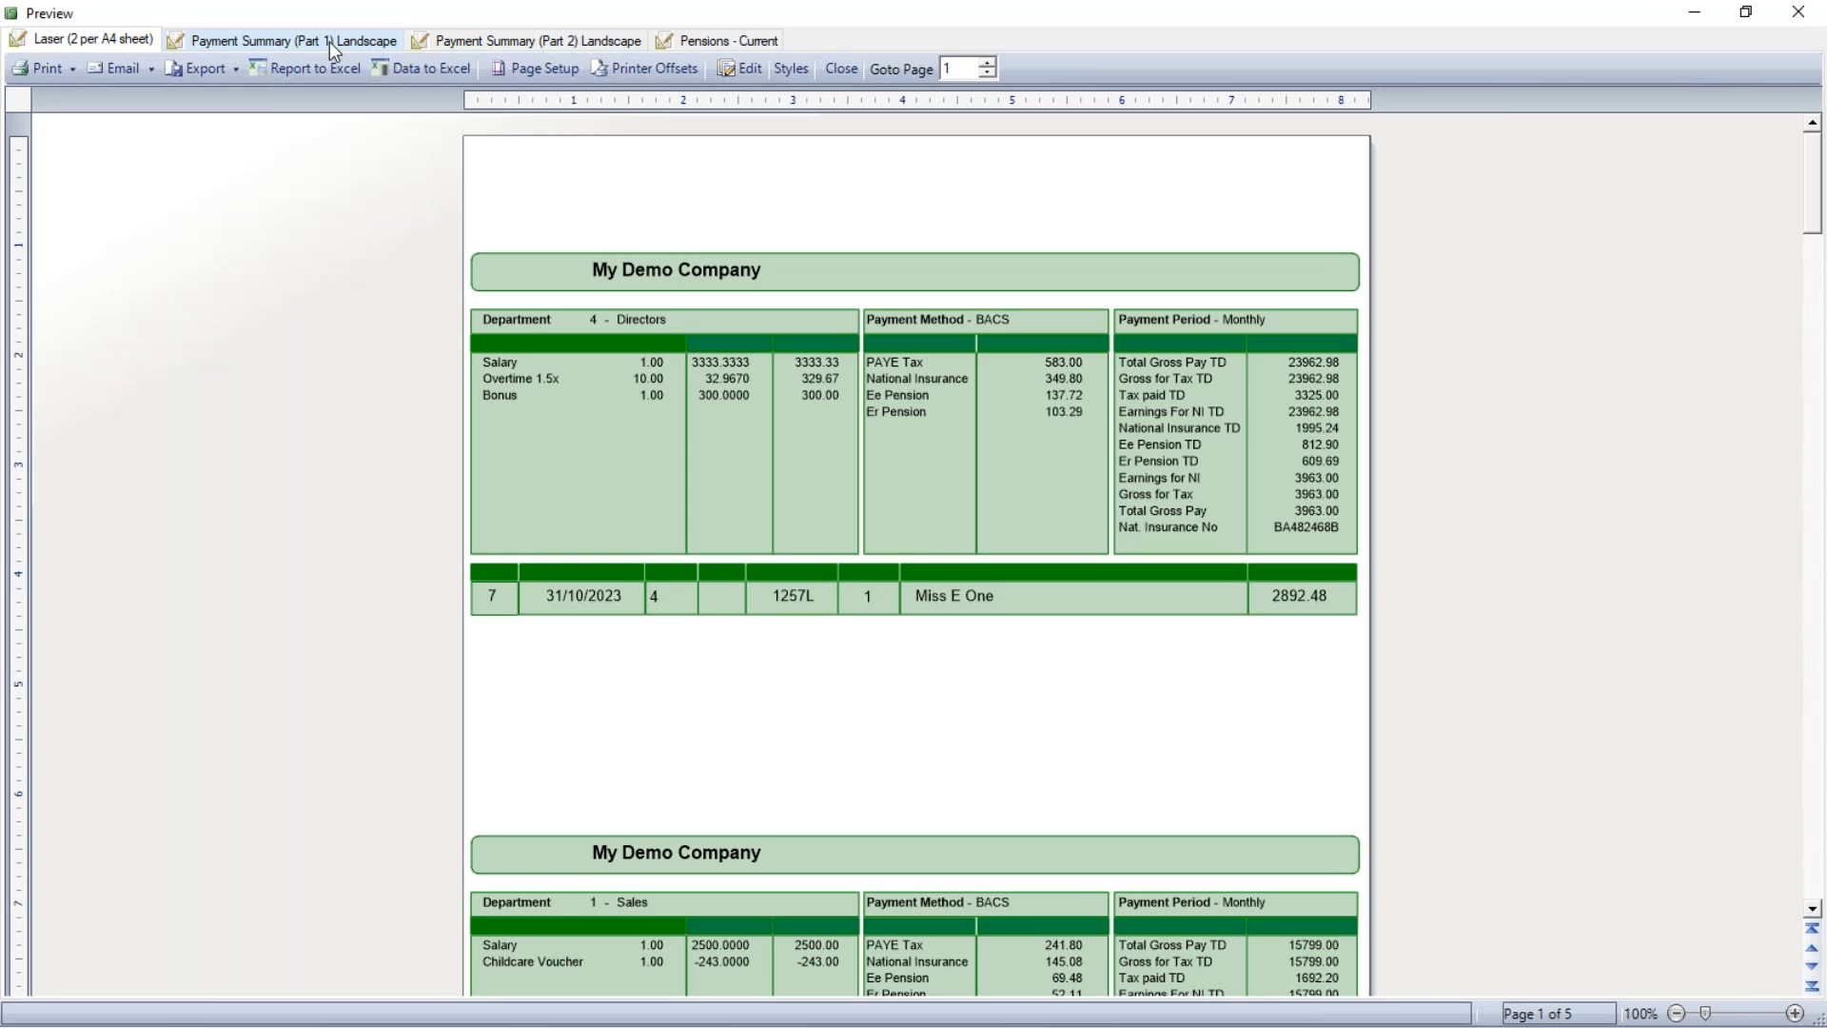
left_click(329, 42)
left_click(494, 38)
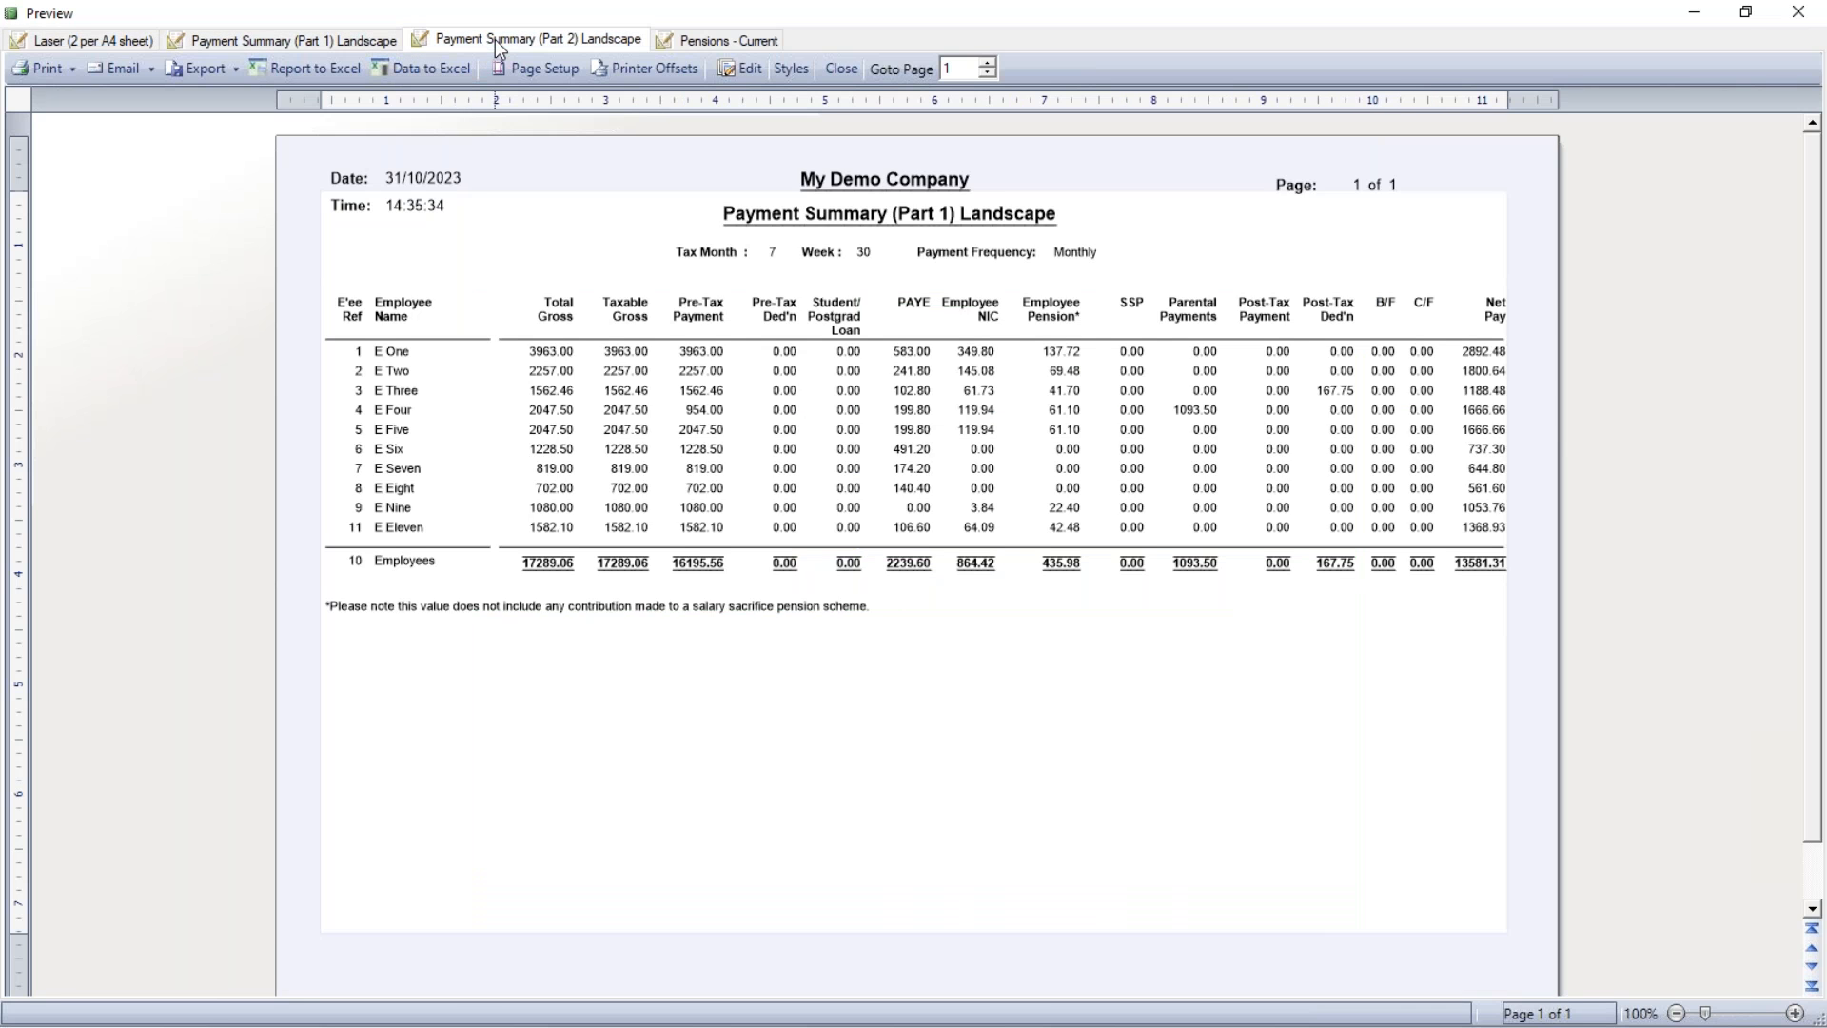
left_click(734, 40)
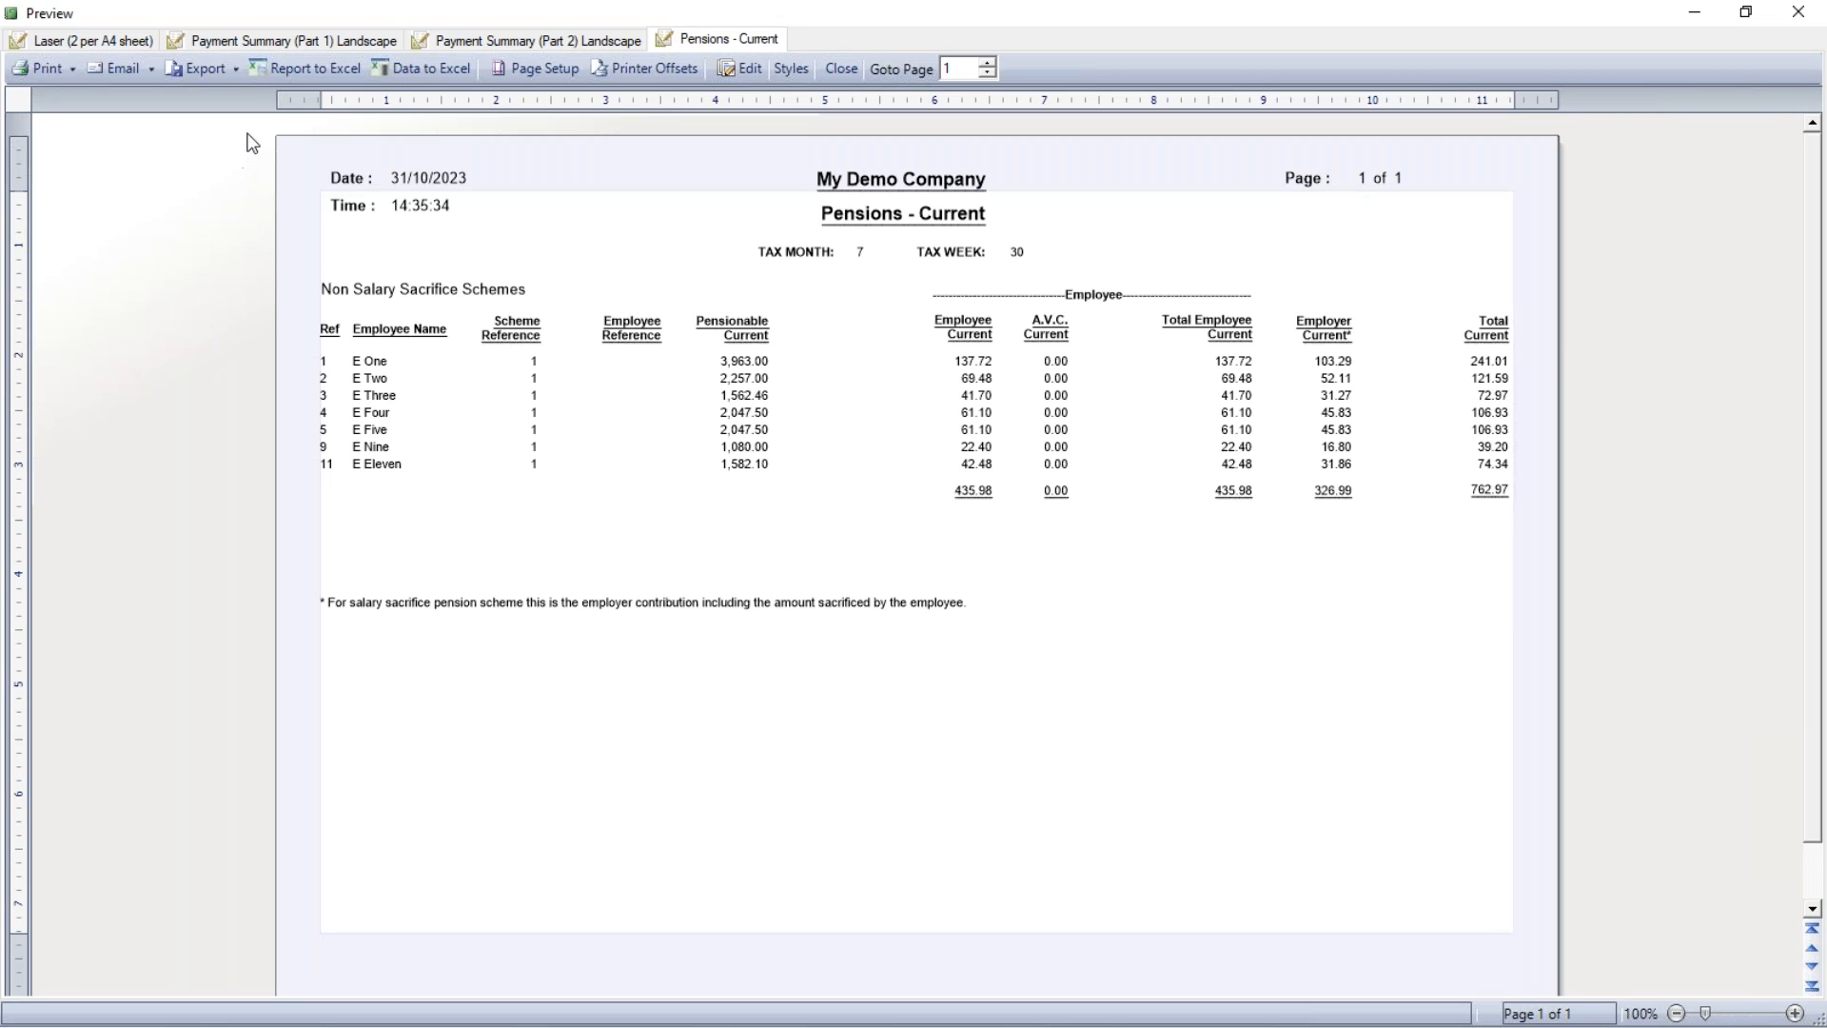
Export all previewed reports as a single PDF named Oct payroll reports to the Desktop, and close the preview and reports
left_click(236, 69)
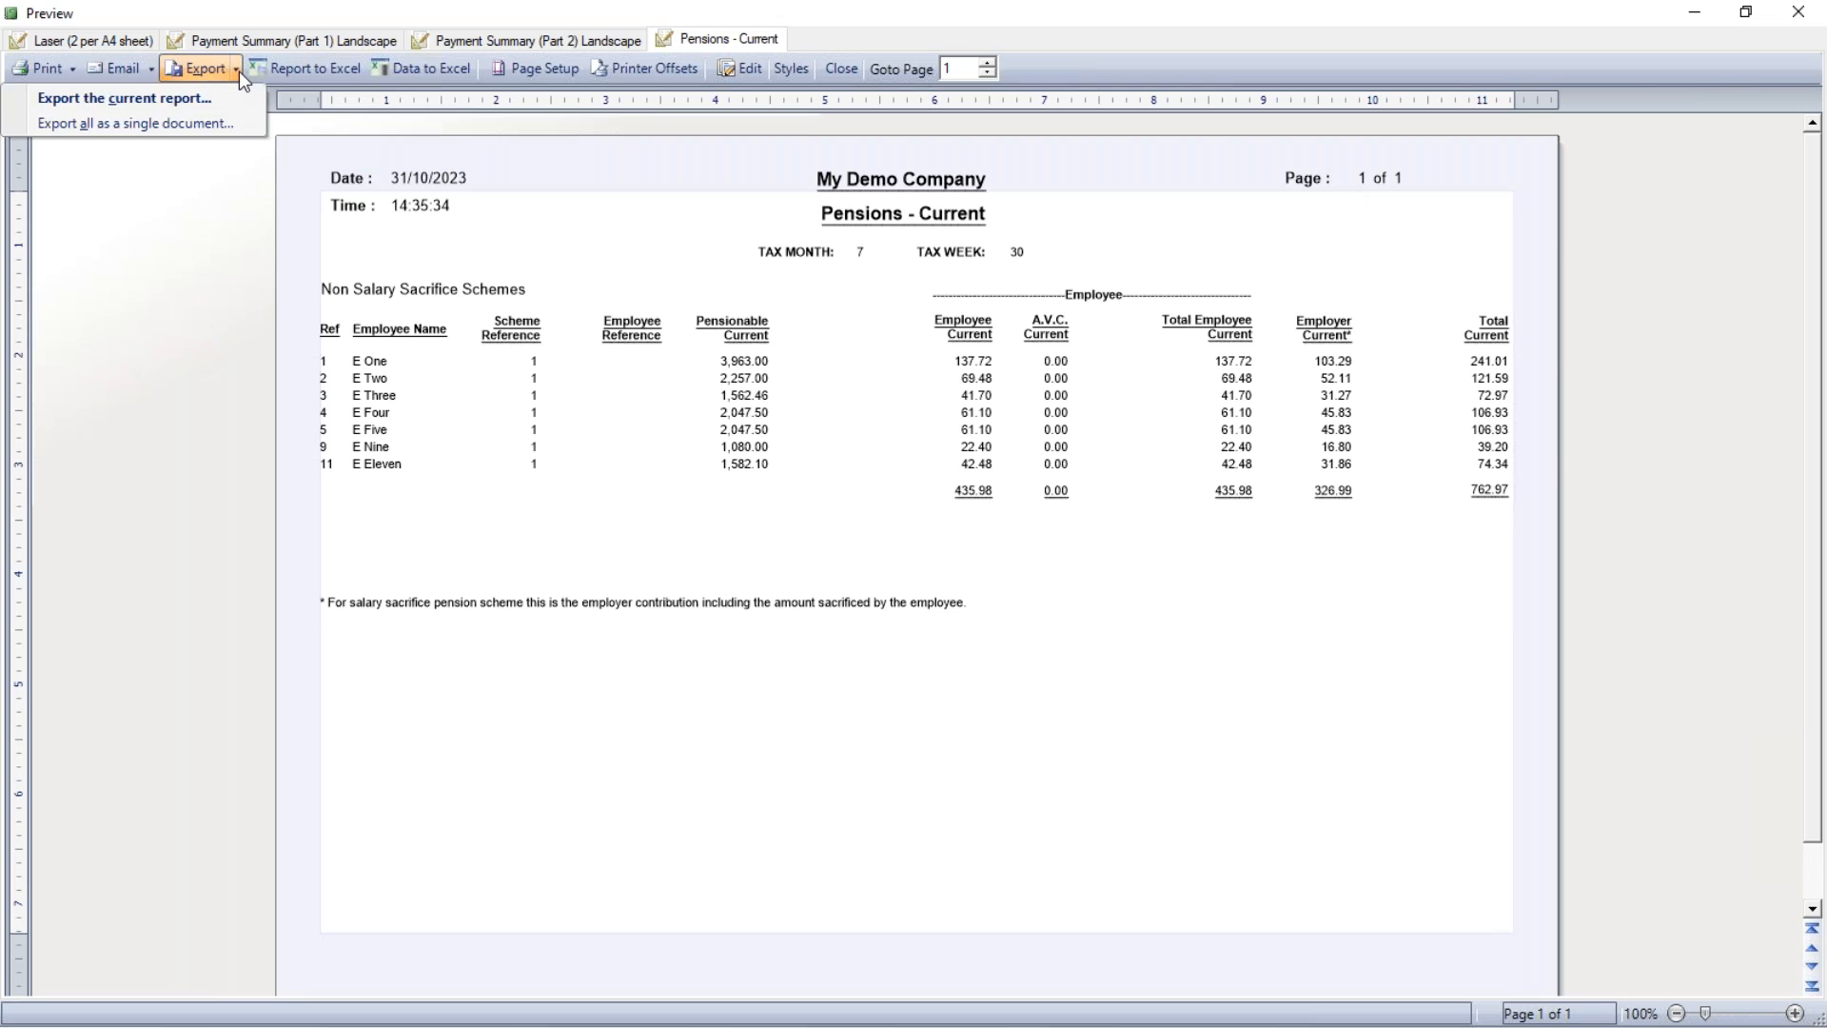
left_click(210, 123)
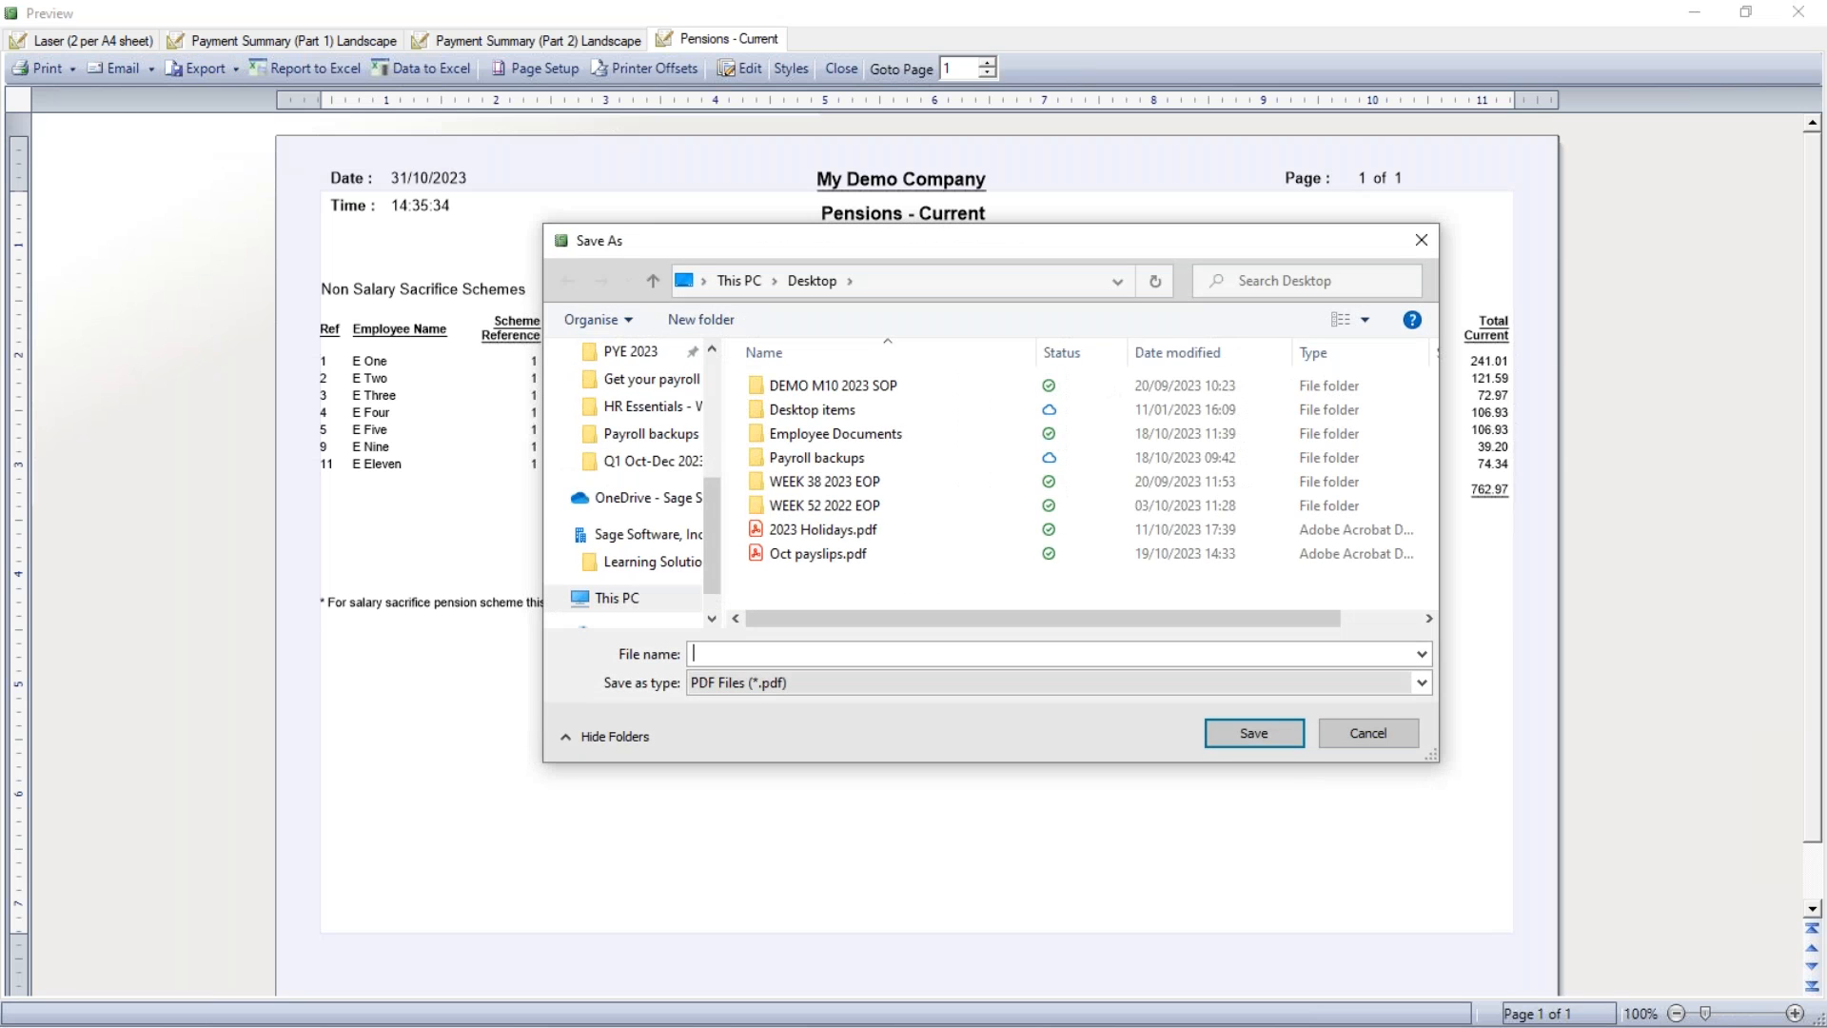
type("Oct pa")
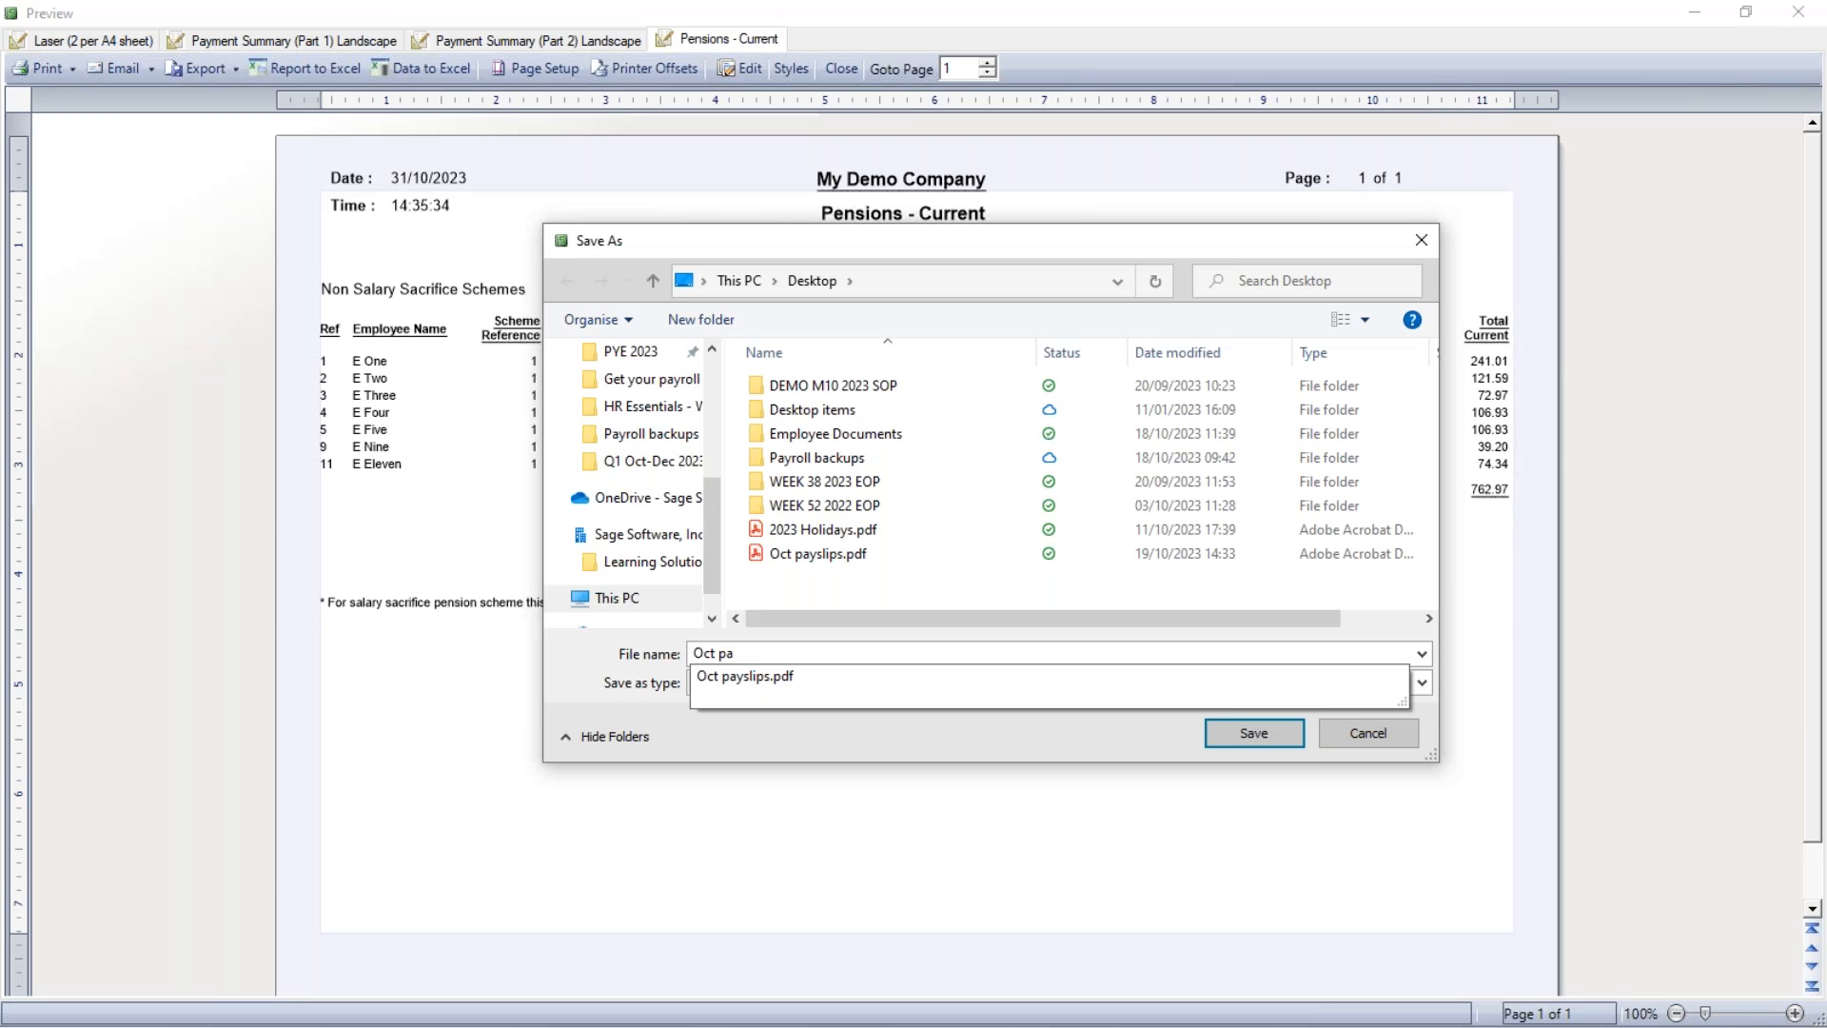
type("yro")
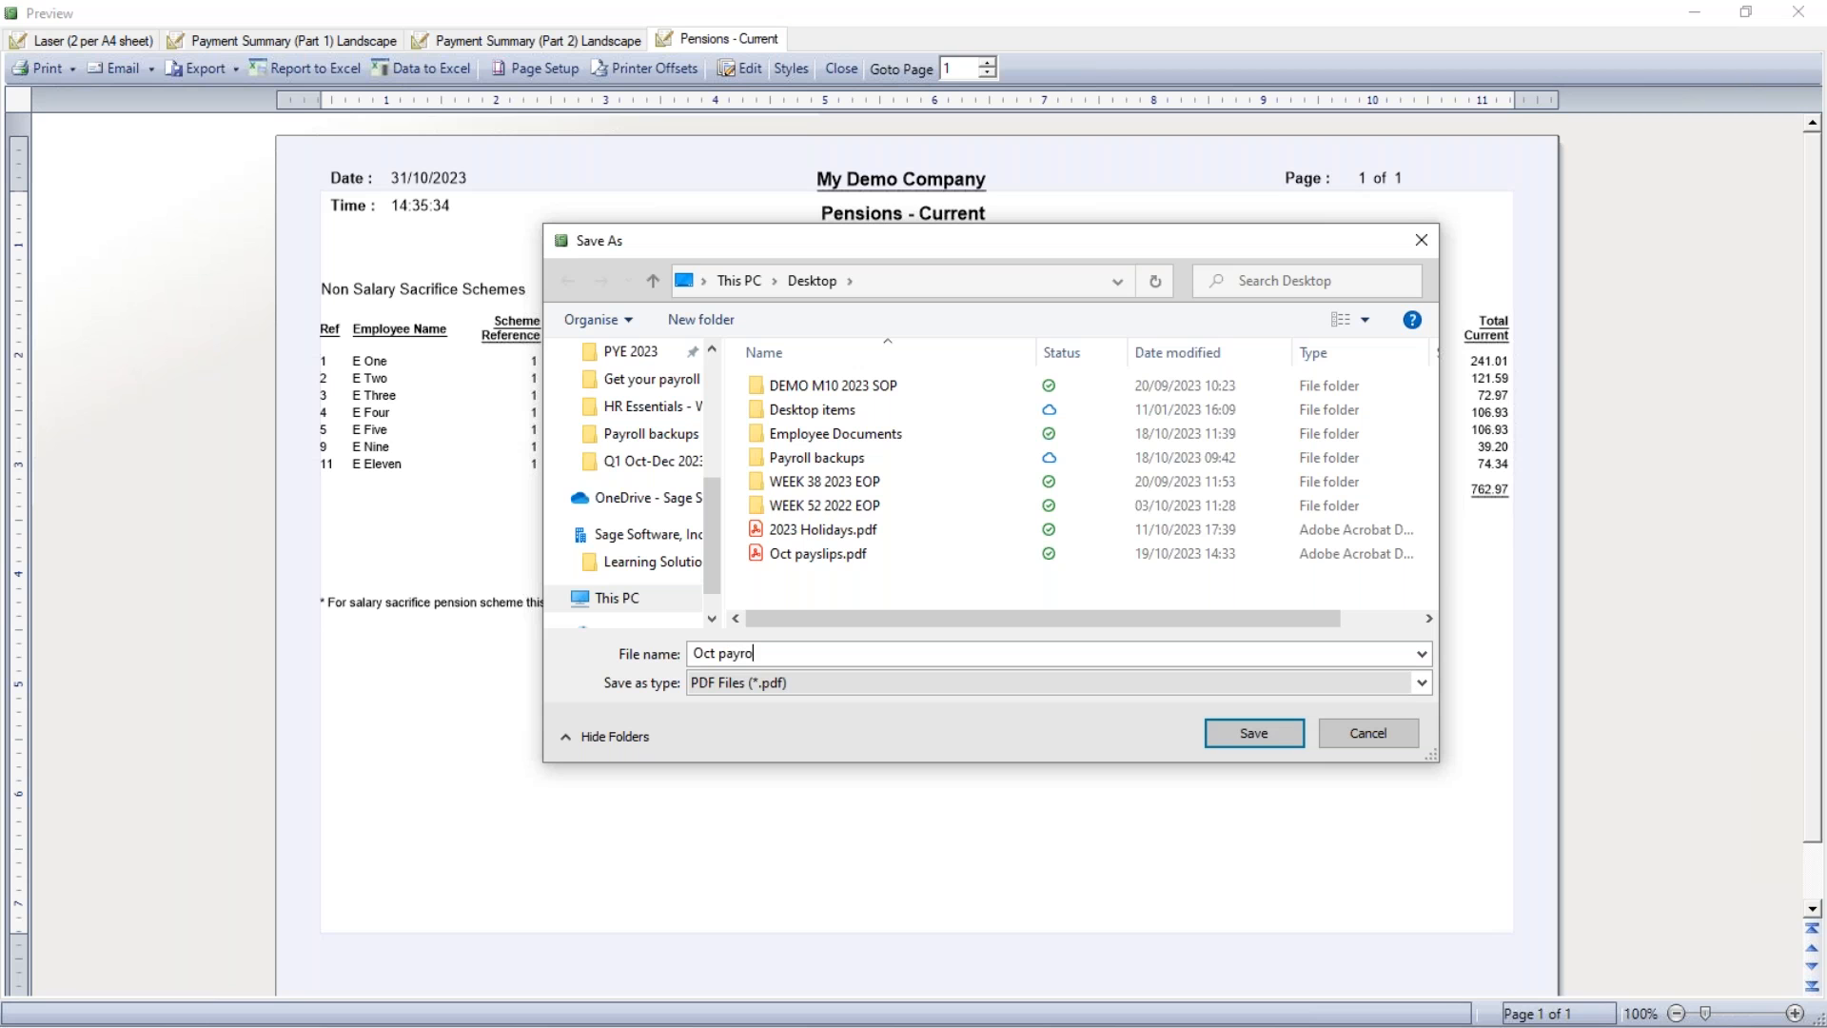
type("ll reports")
key("Return")
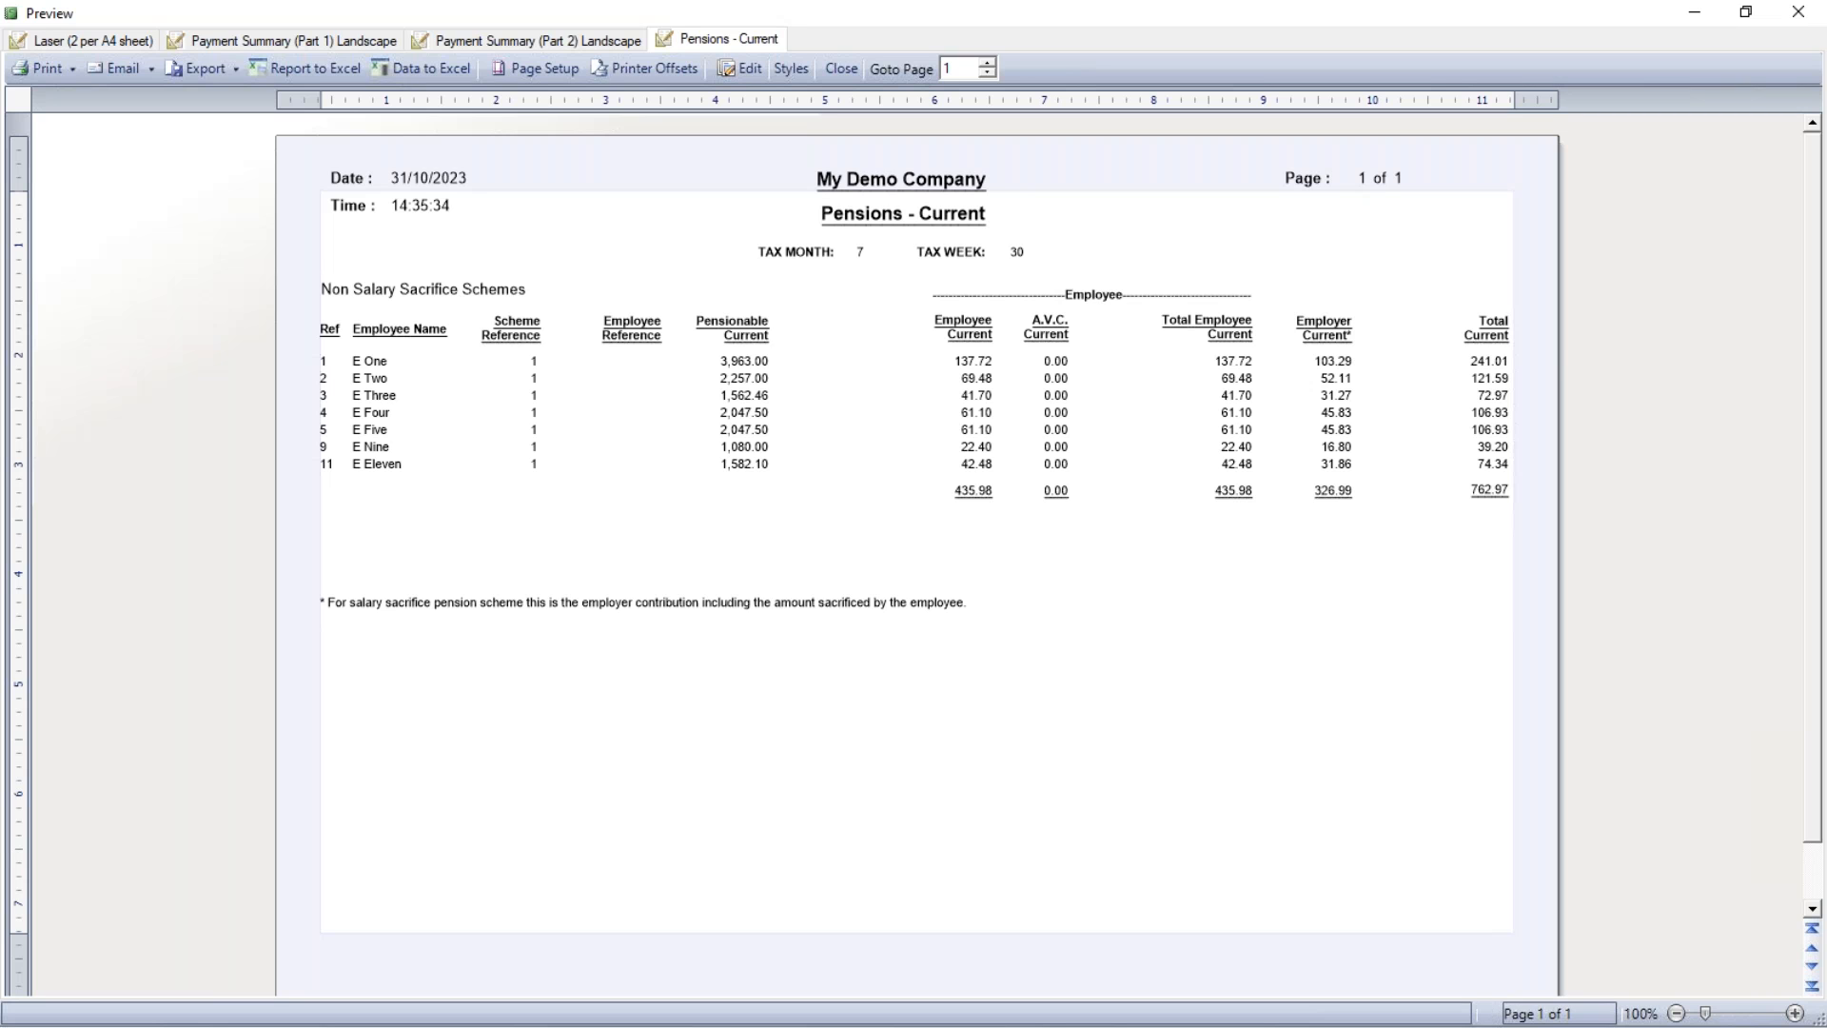
left_click(1817, 13)
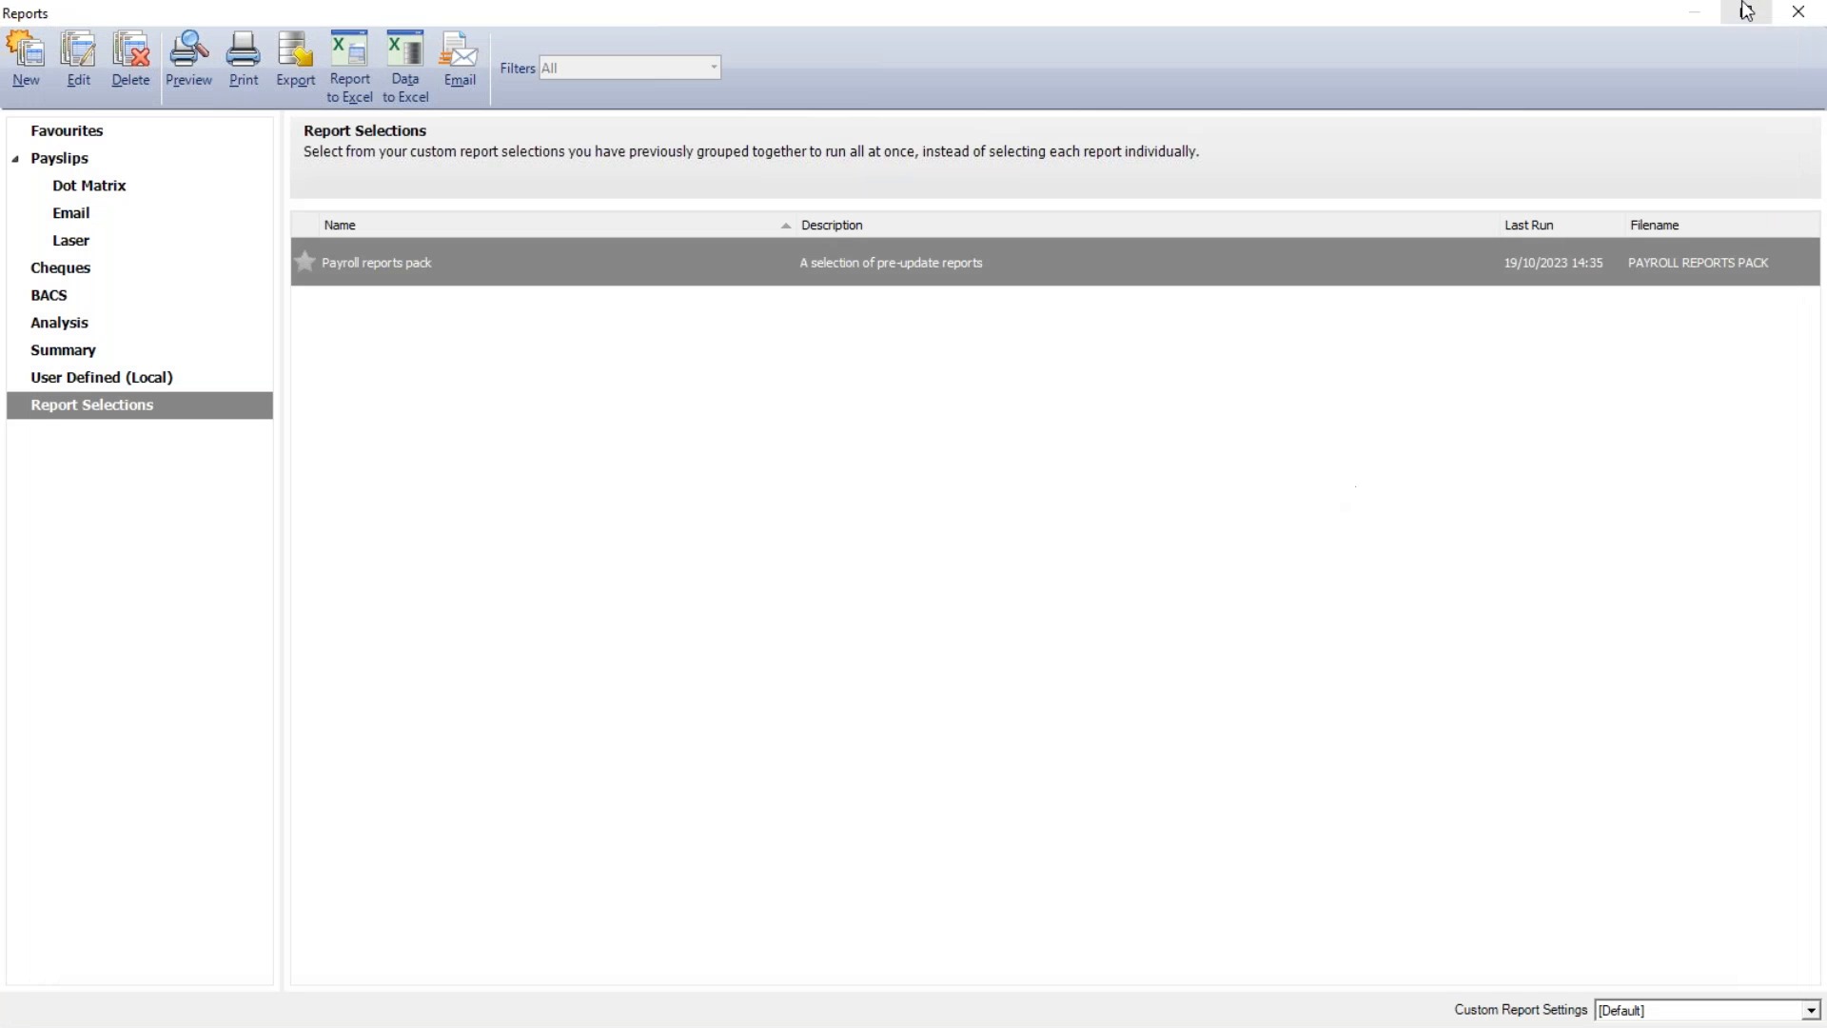
left_click(1789, 11)
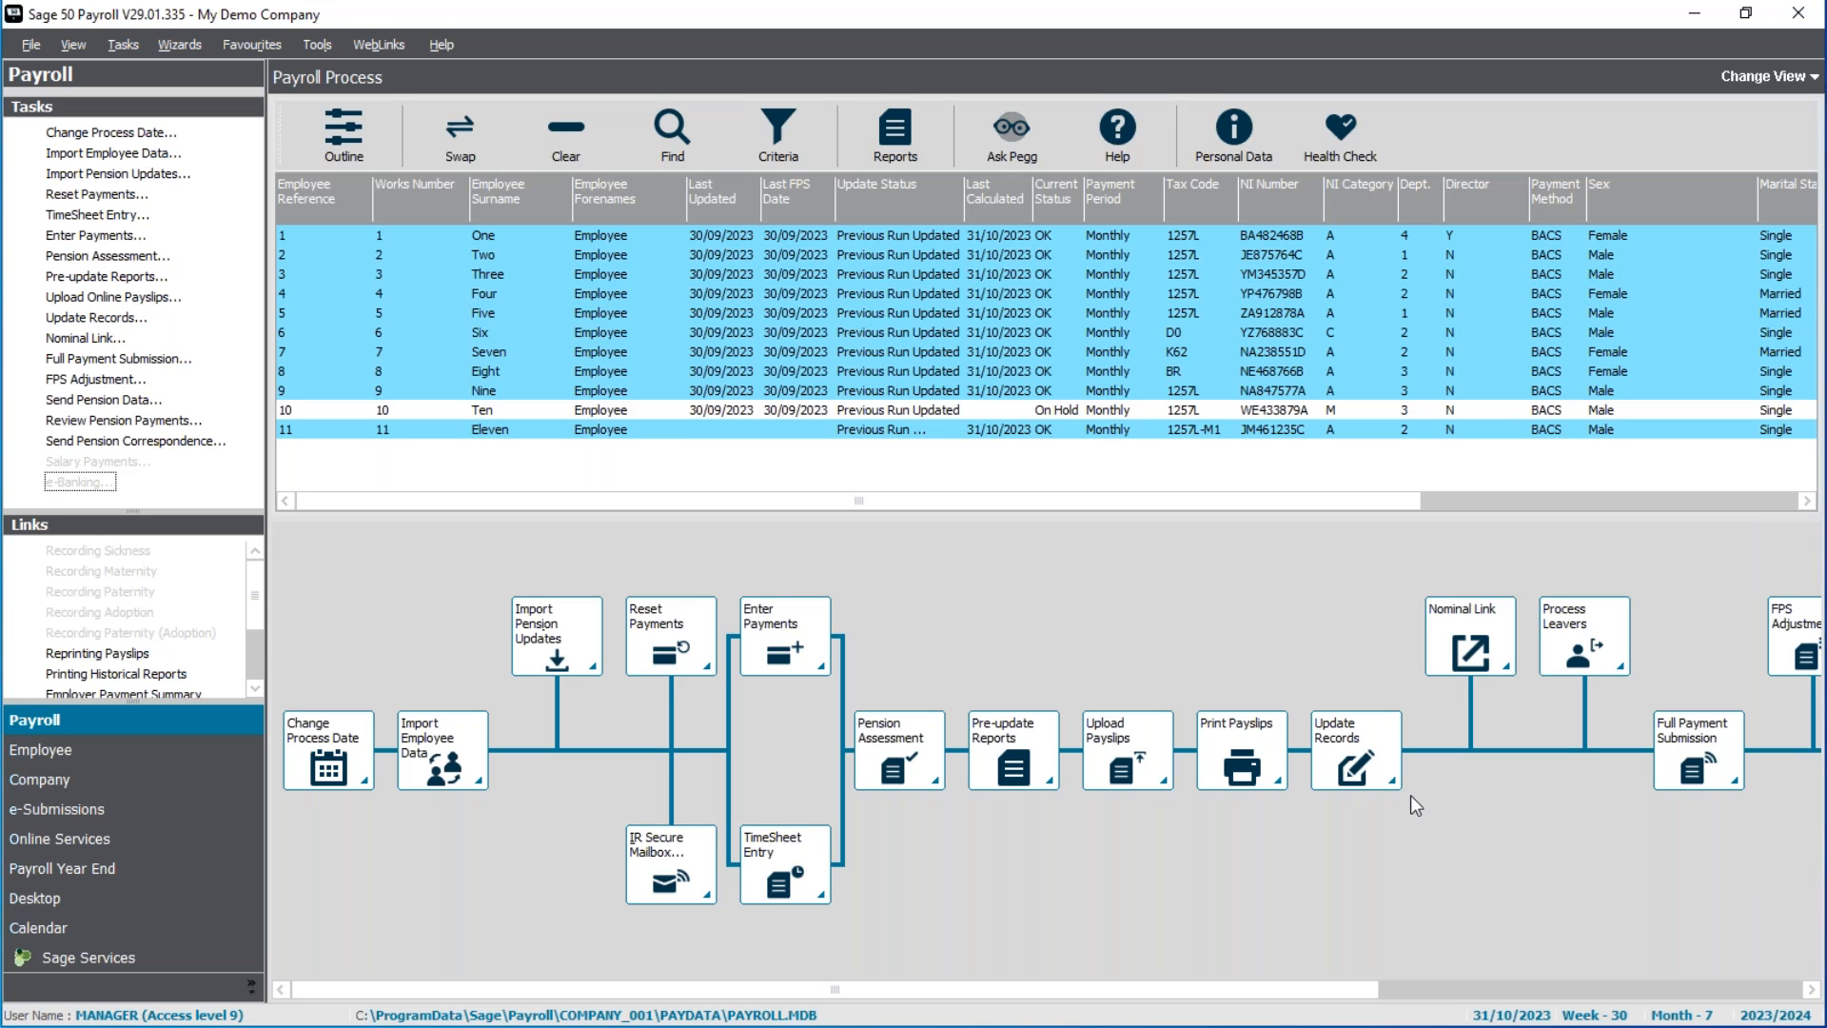
Upload the current period's online payslips, setting them to publish on 27/10/2023
left_click(111, 297)
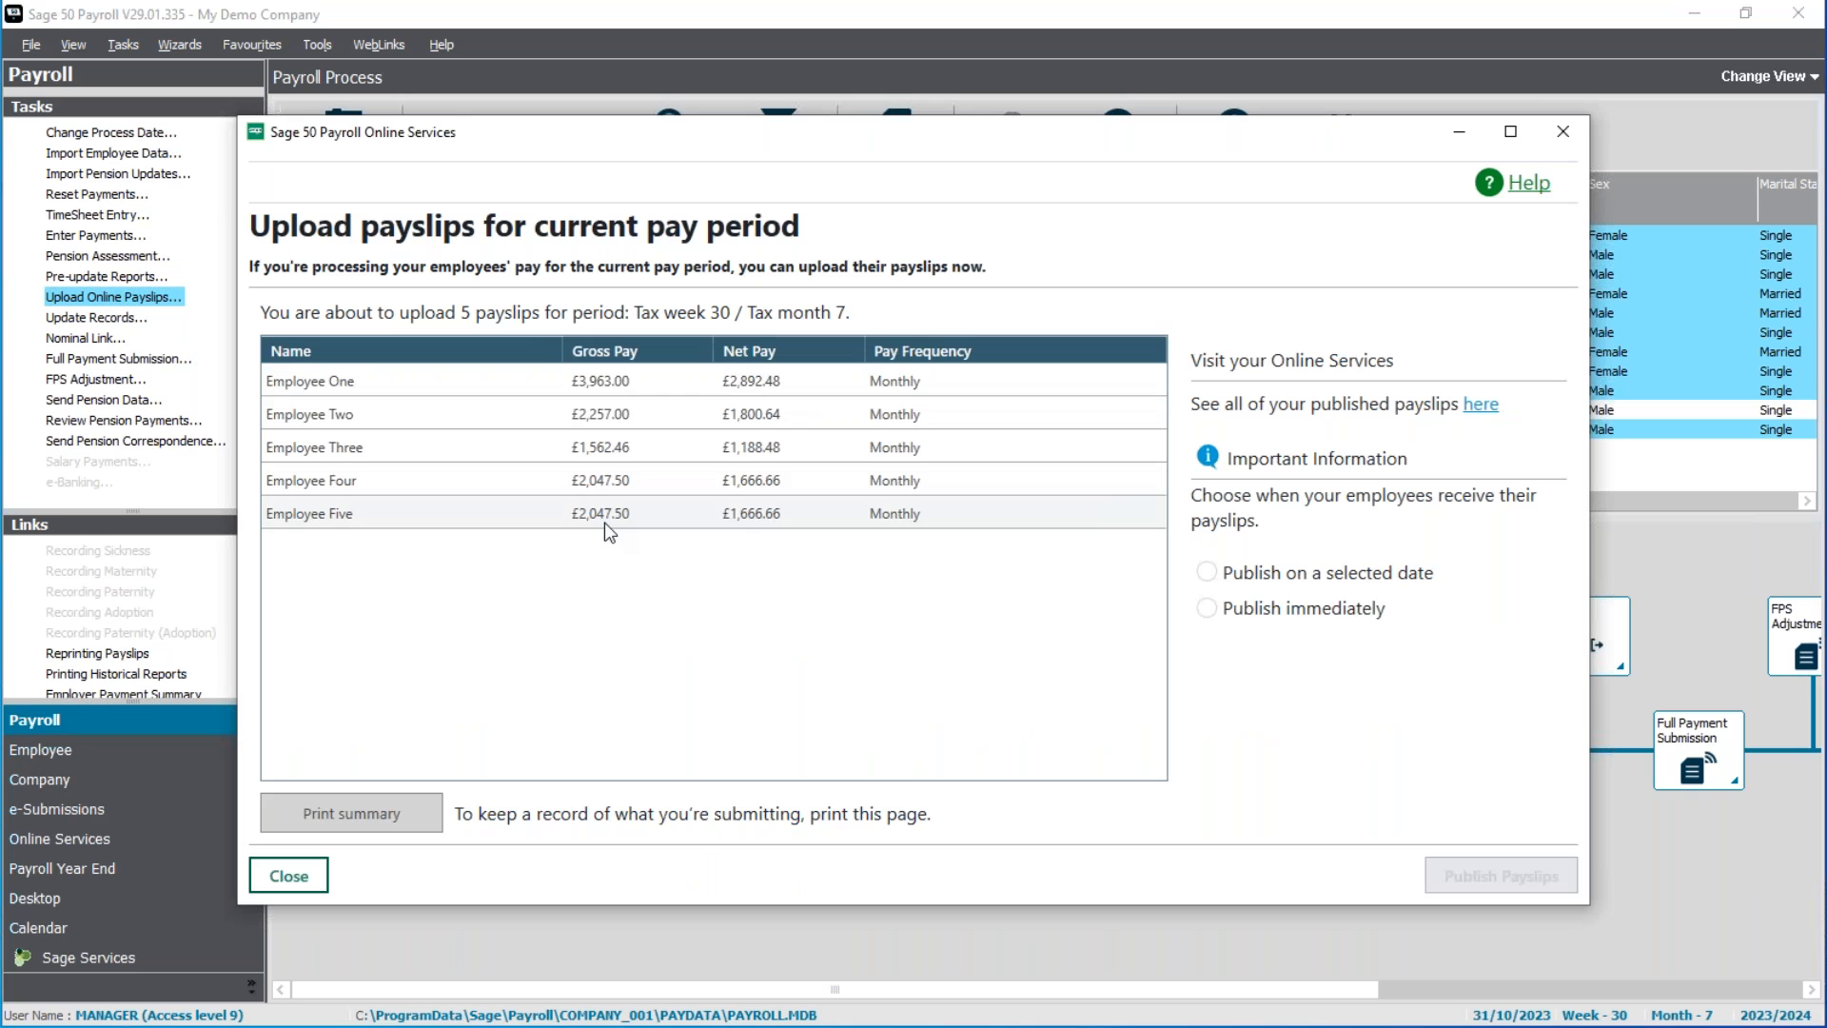
left_click(1207, 574)
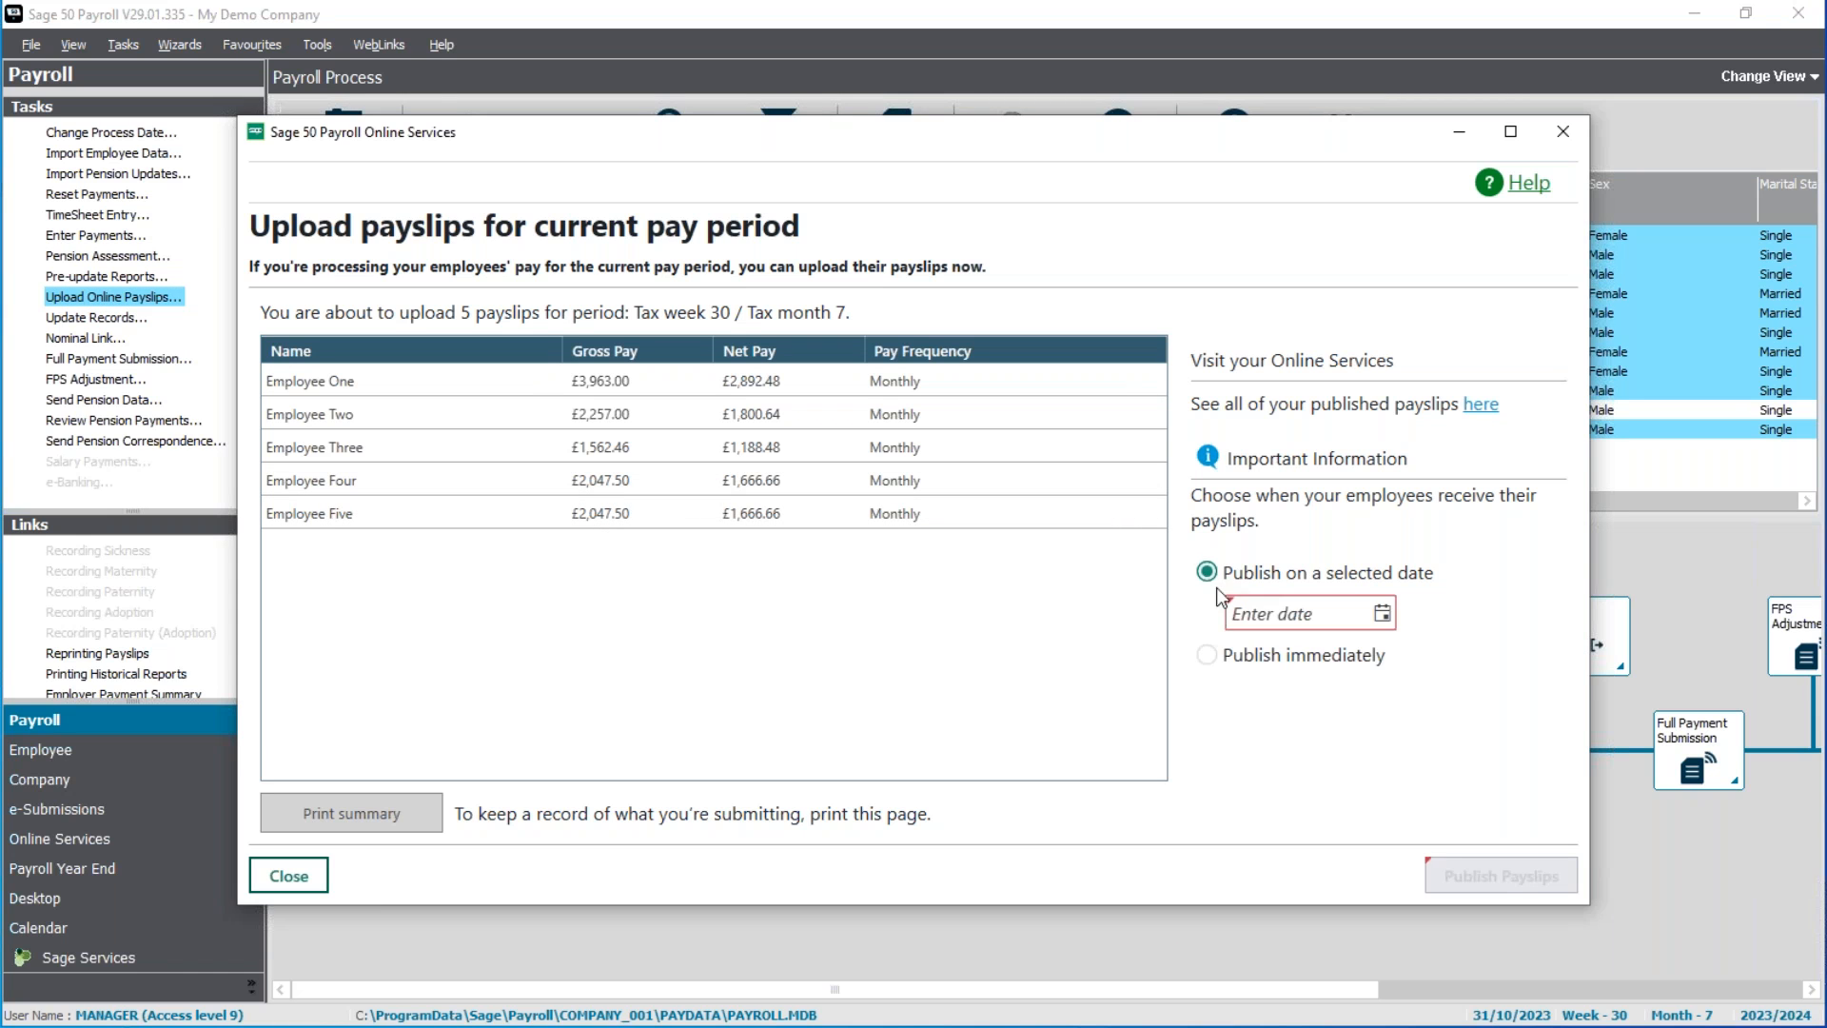
left_click(1383, 611)
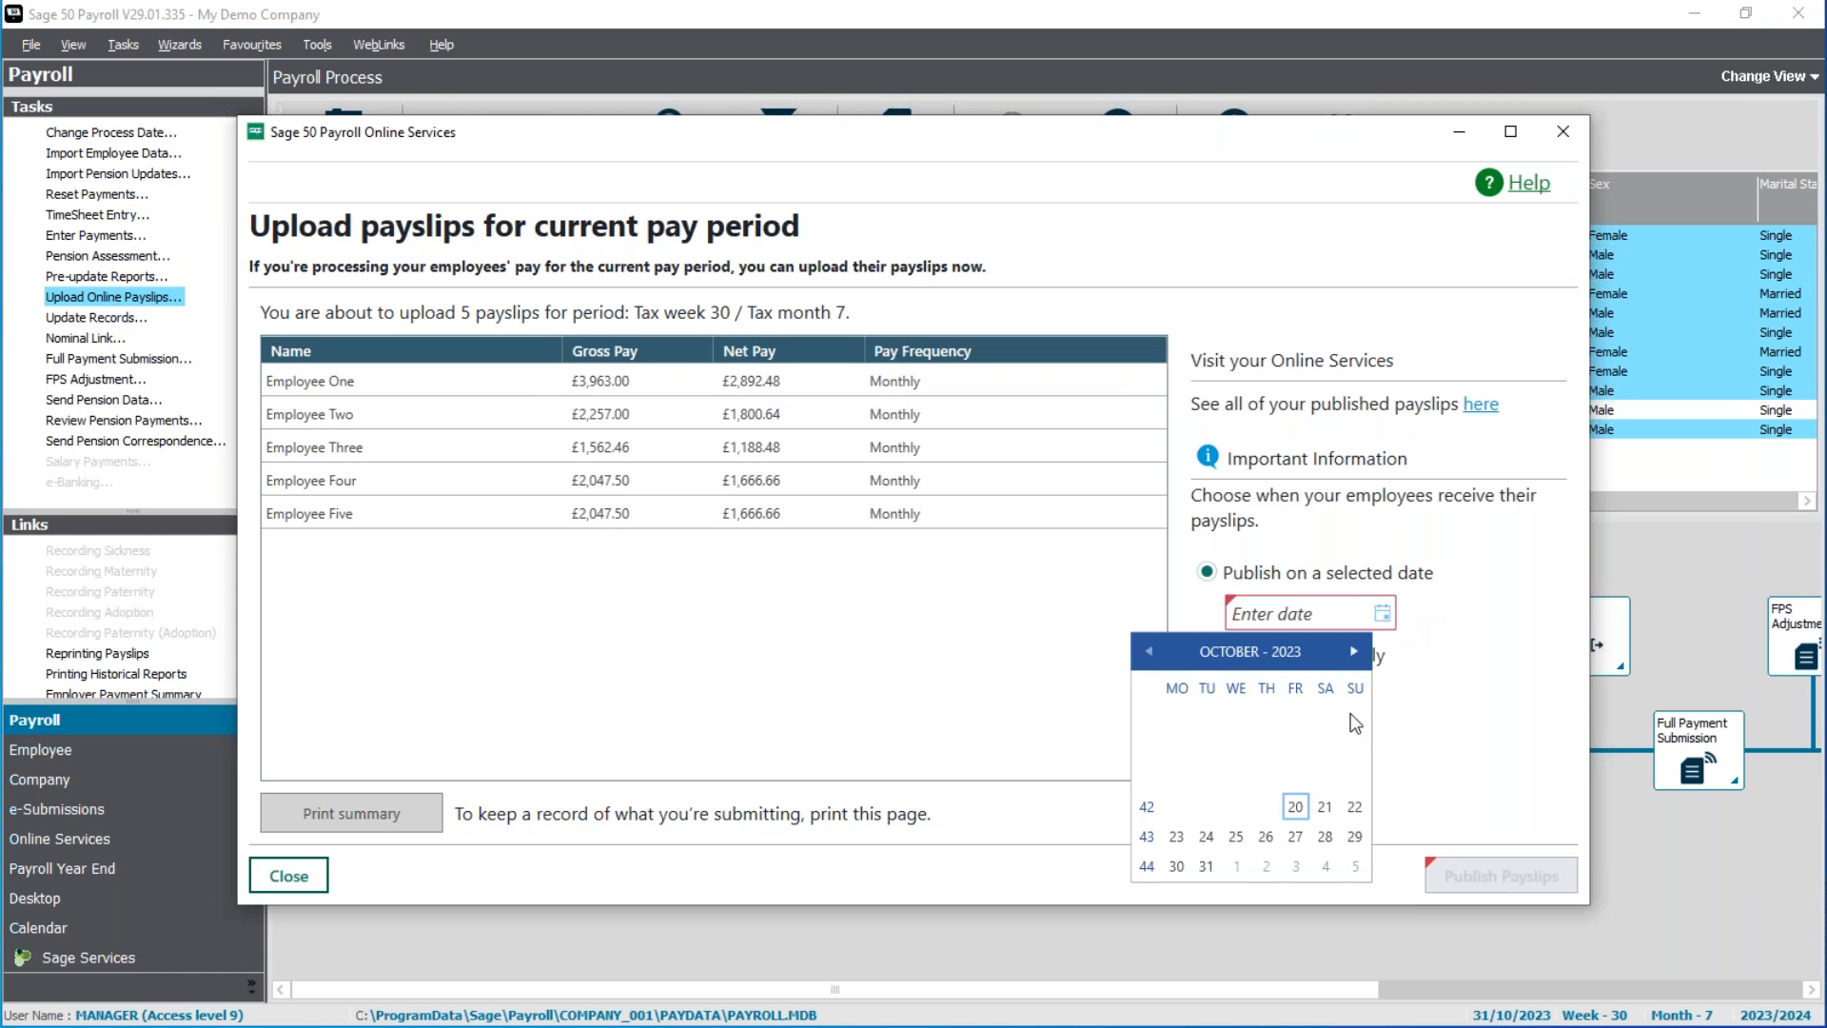
left_click(1307, 843)
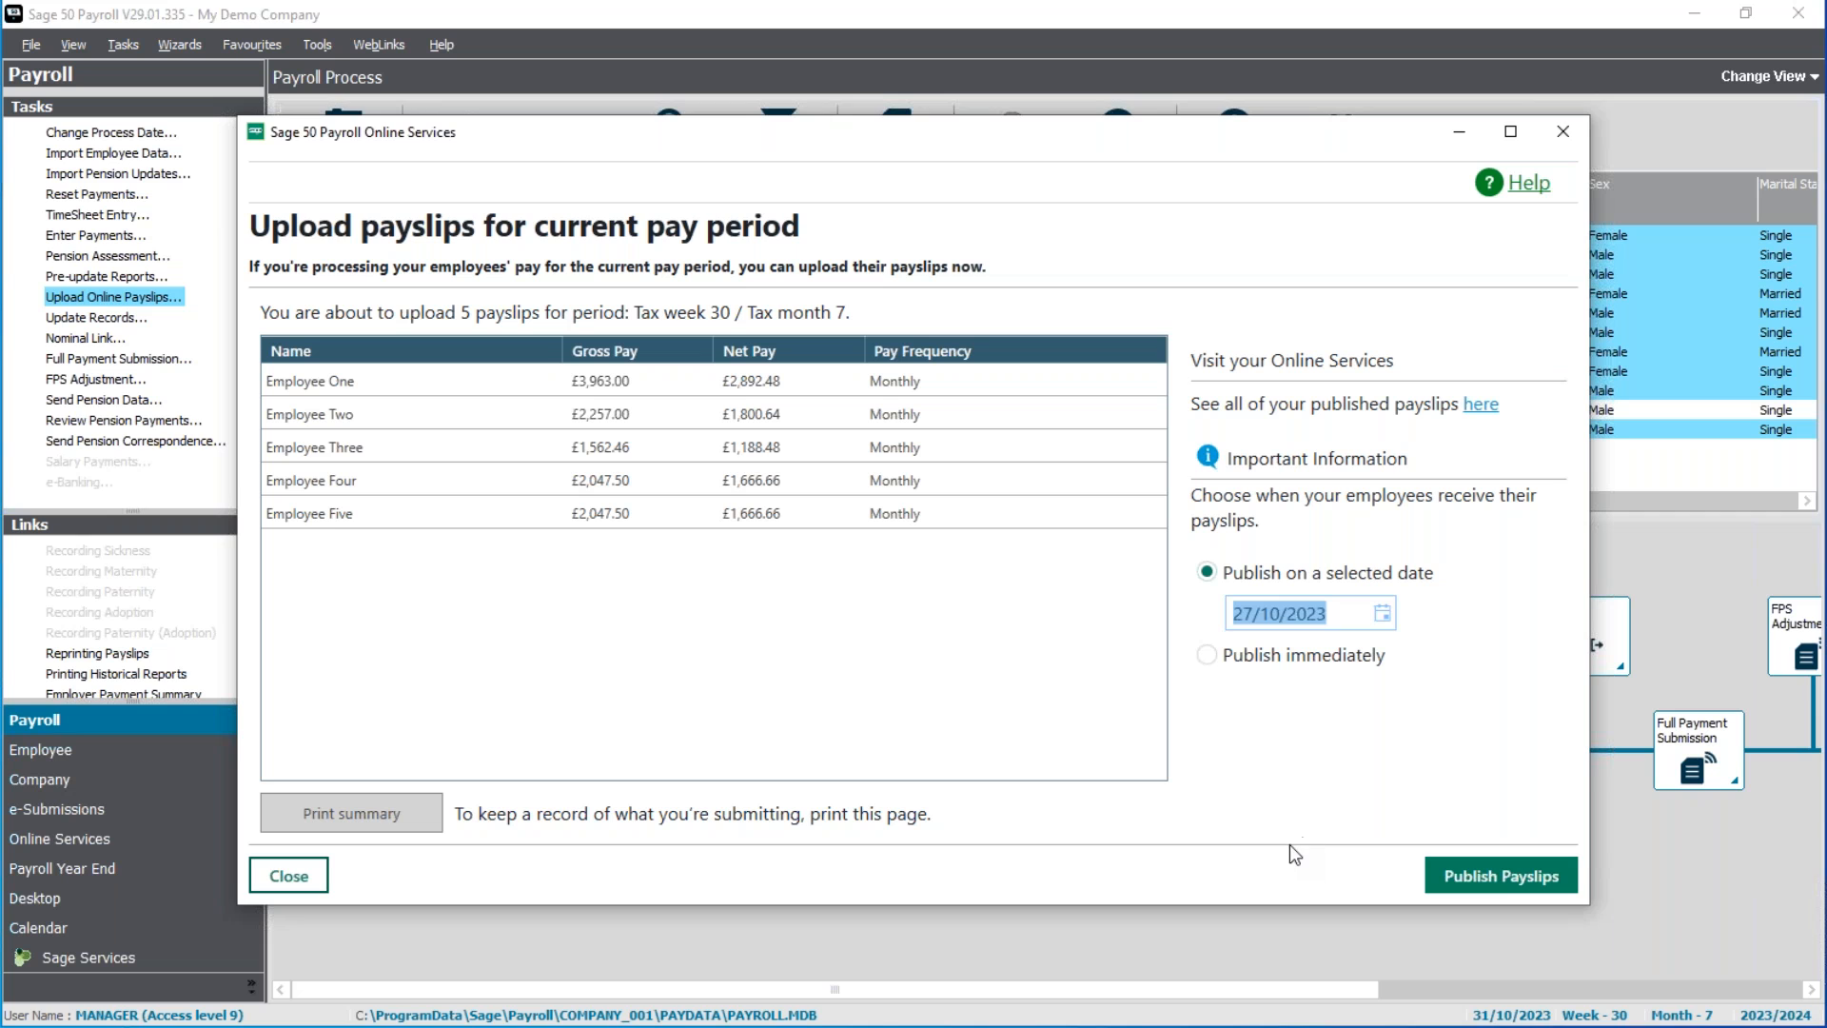
left_click(1526, 879)
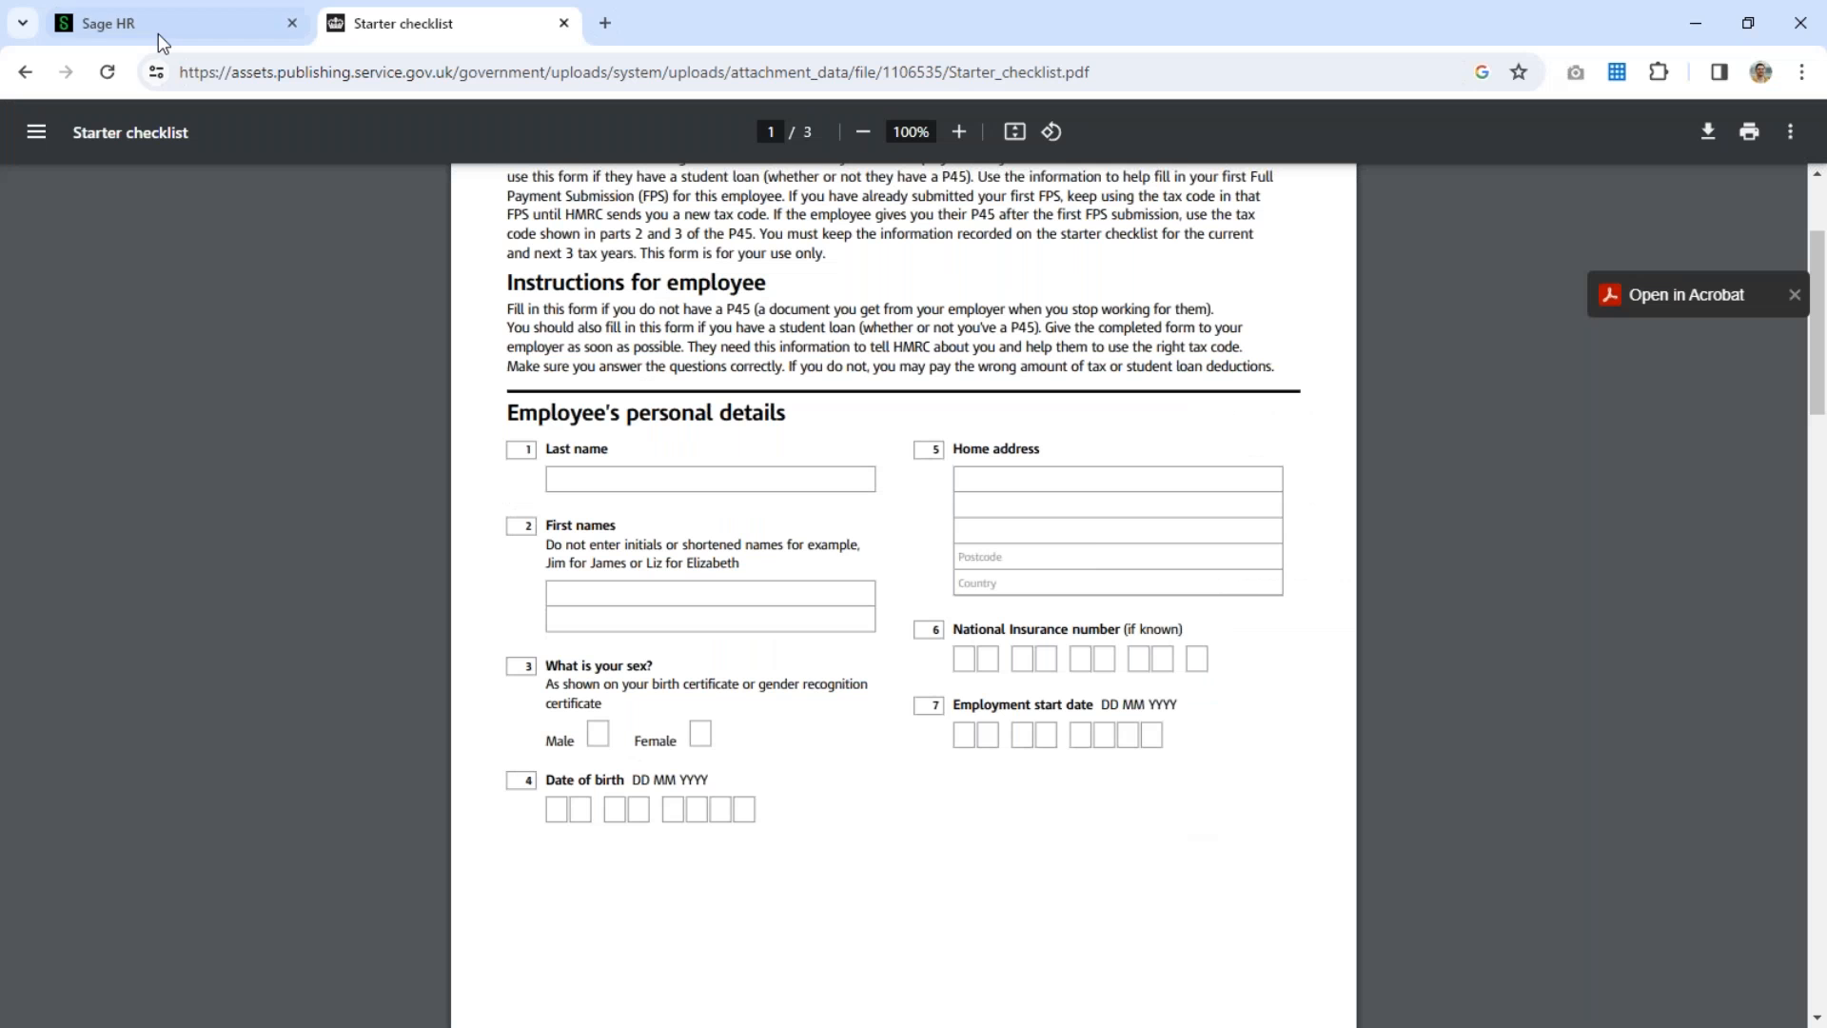
Switch to Sage HR in Chrome and check the status and publish dates of the company's uploaded payslips
left_click(155, 26)
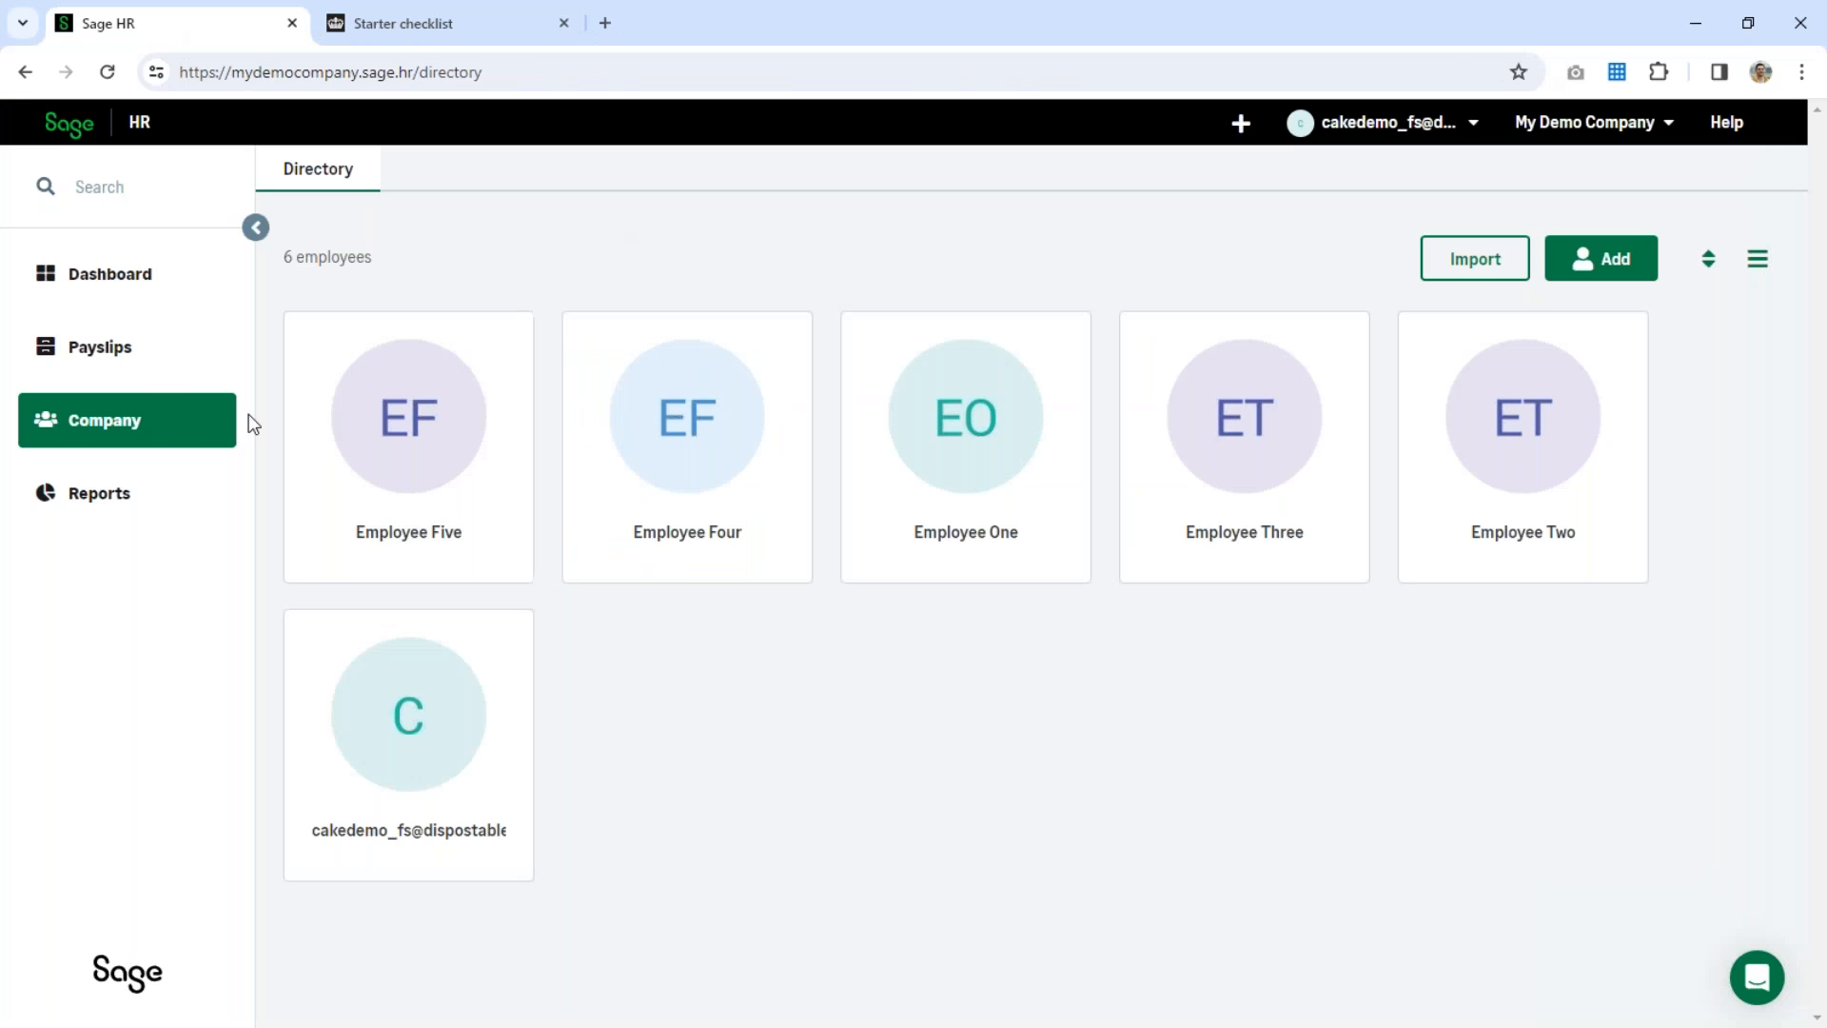
left_click(147, 373)
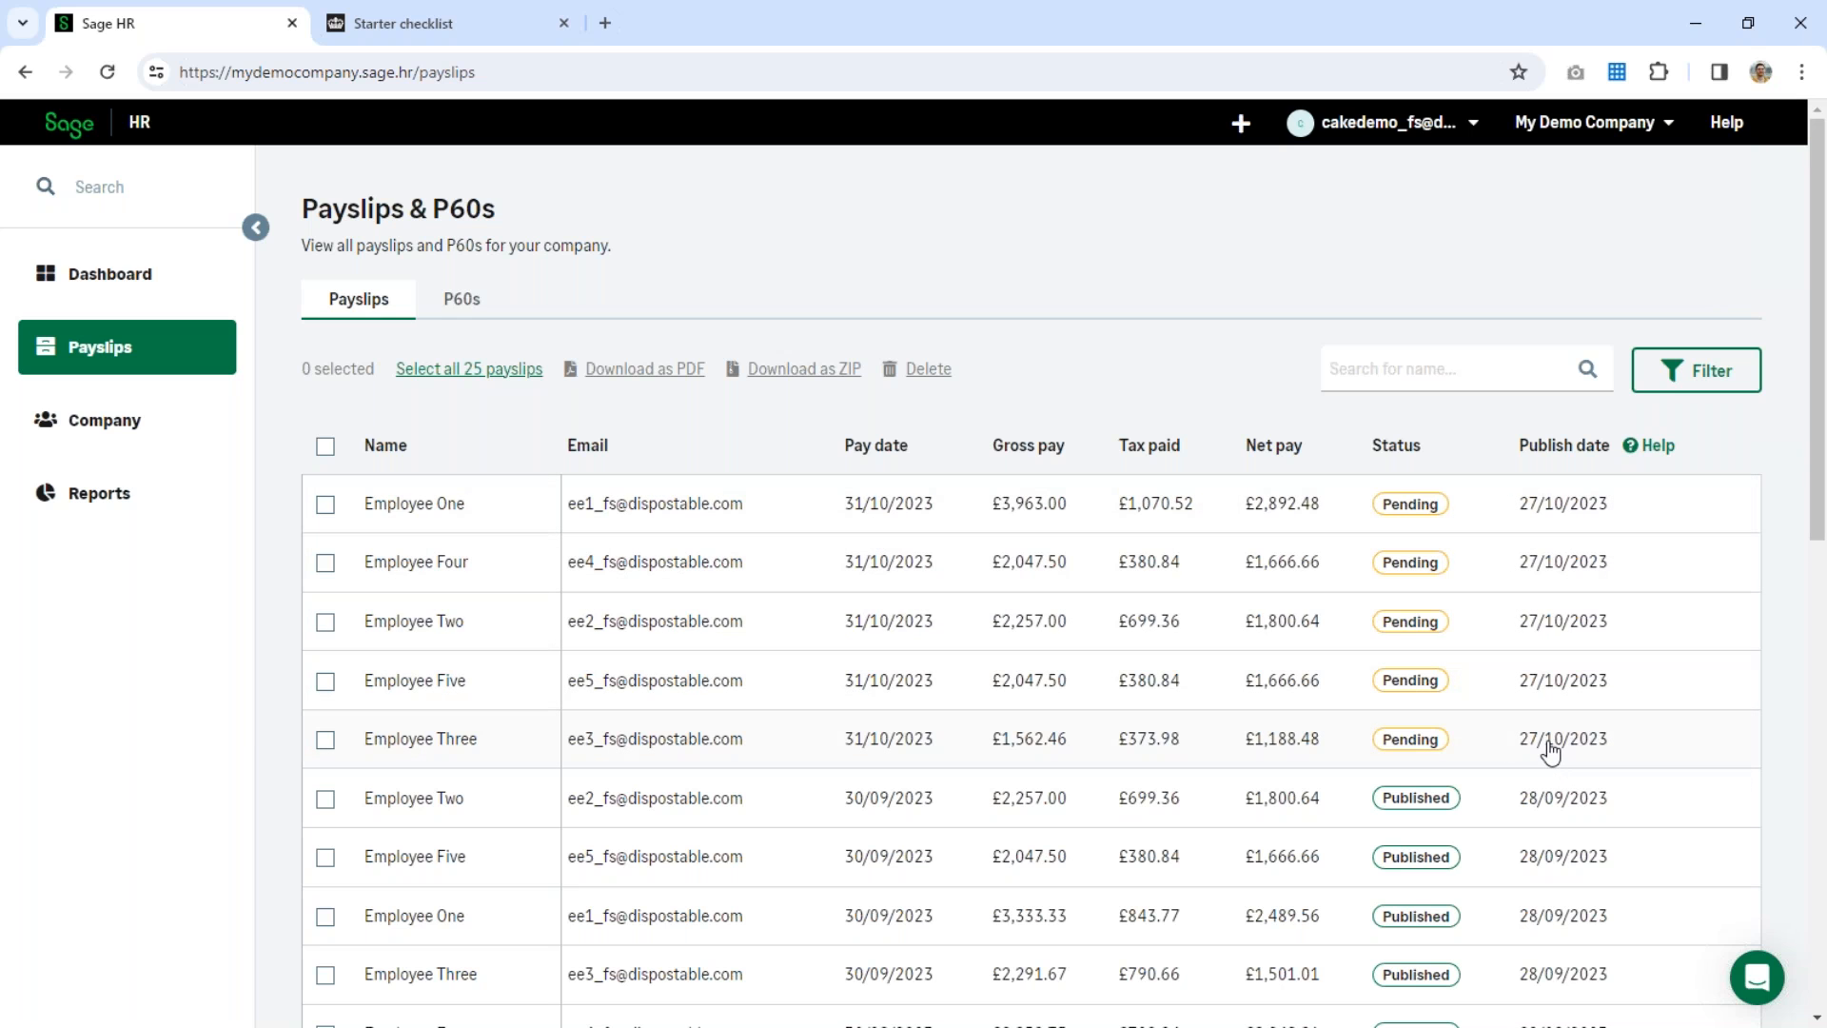
Open Employee One's payslips from the company directory and look through the payslip history
left_click(95, 424)
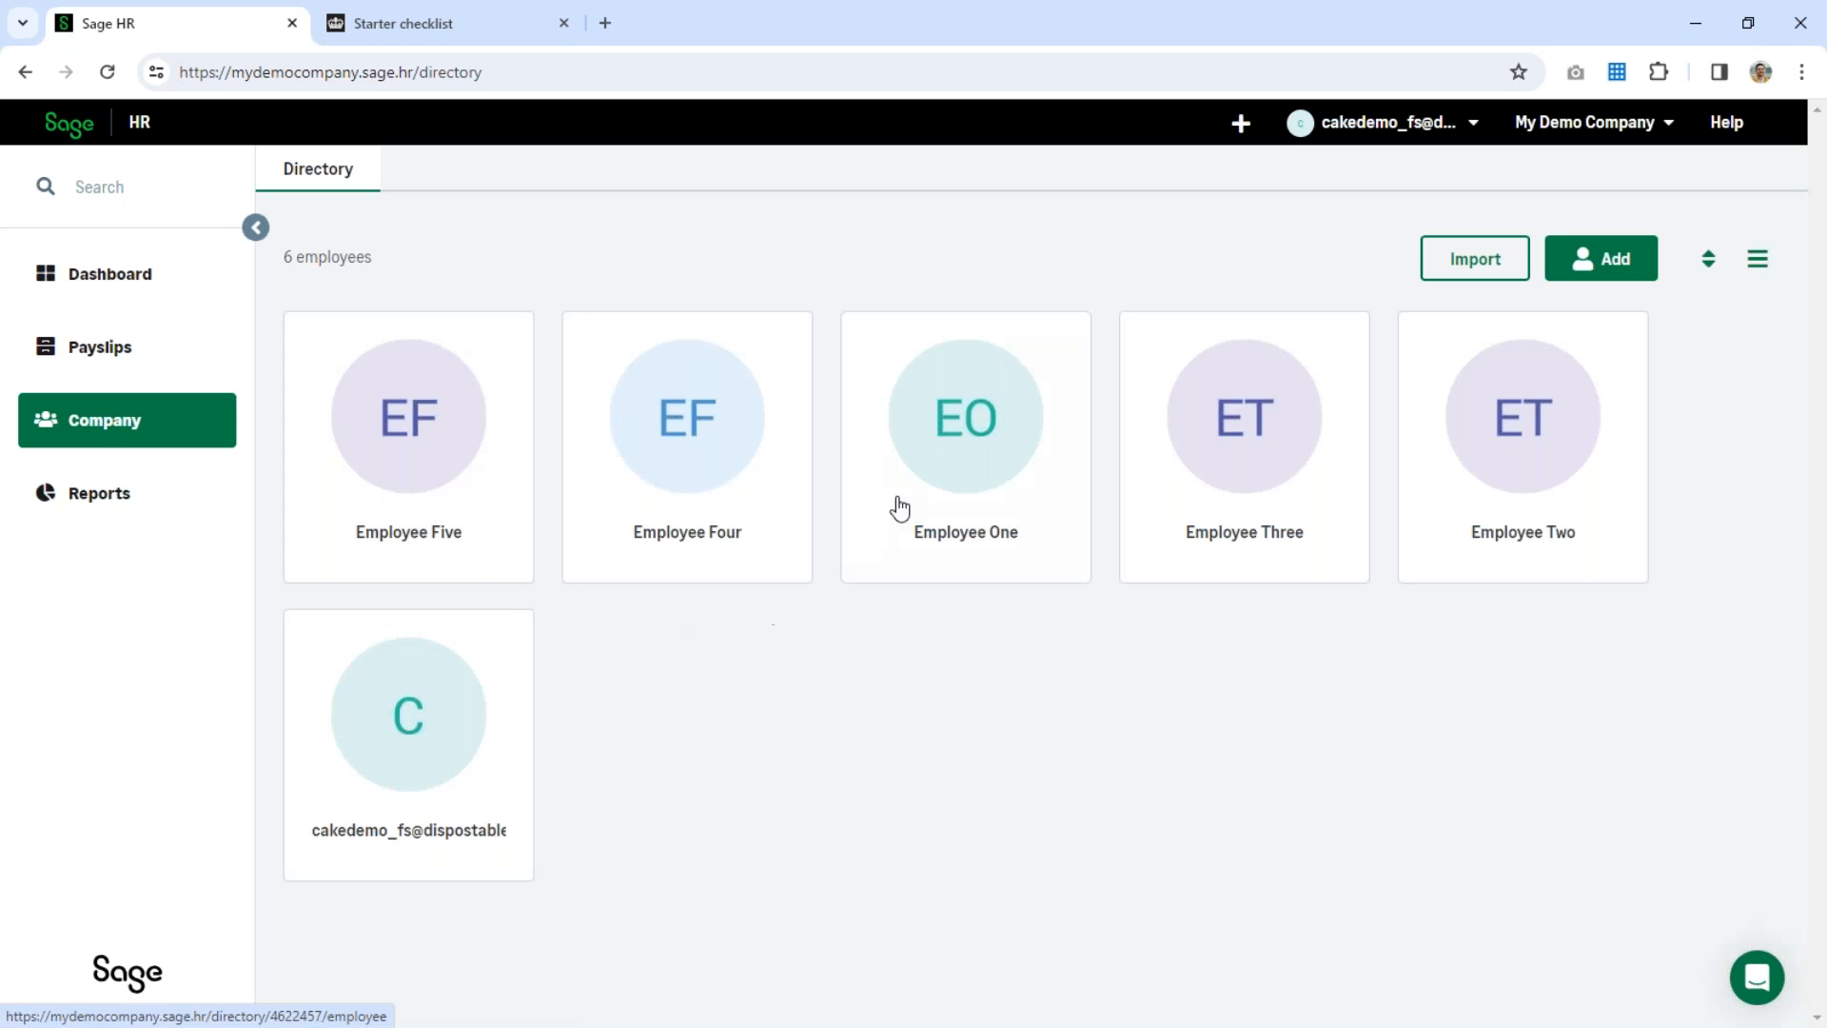
left_click(904, 531)
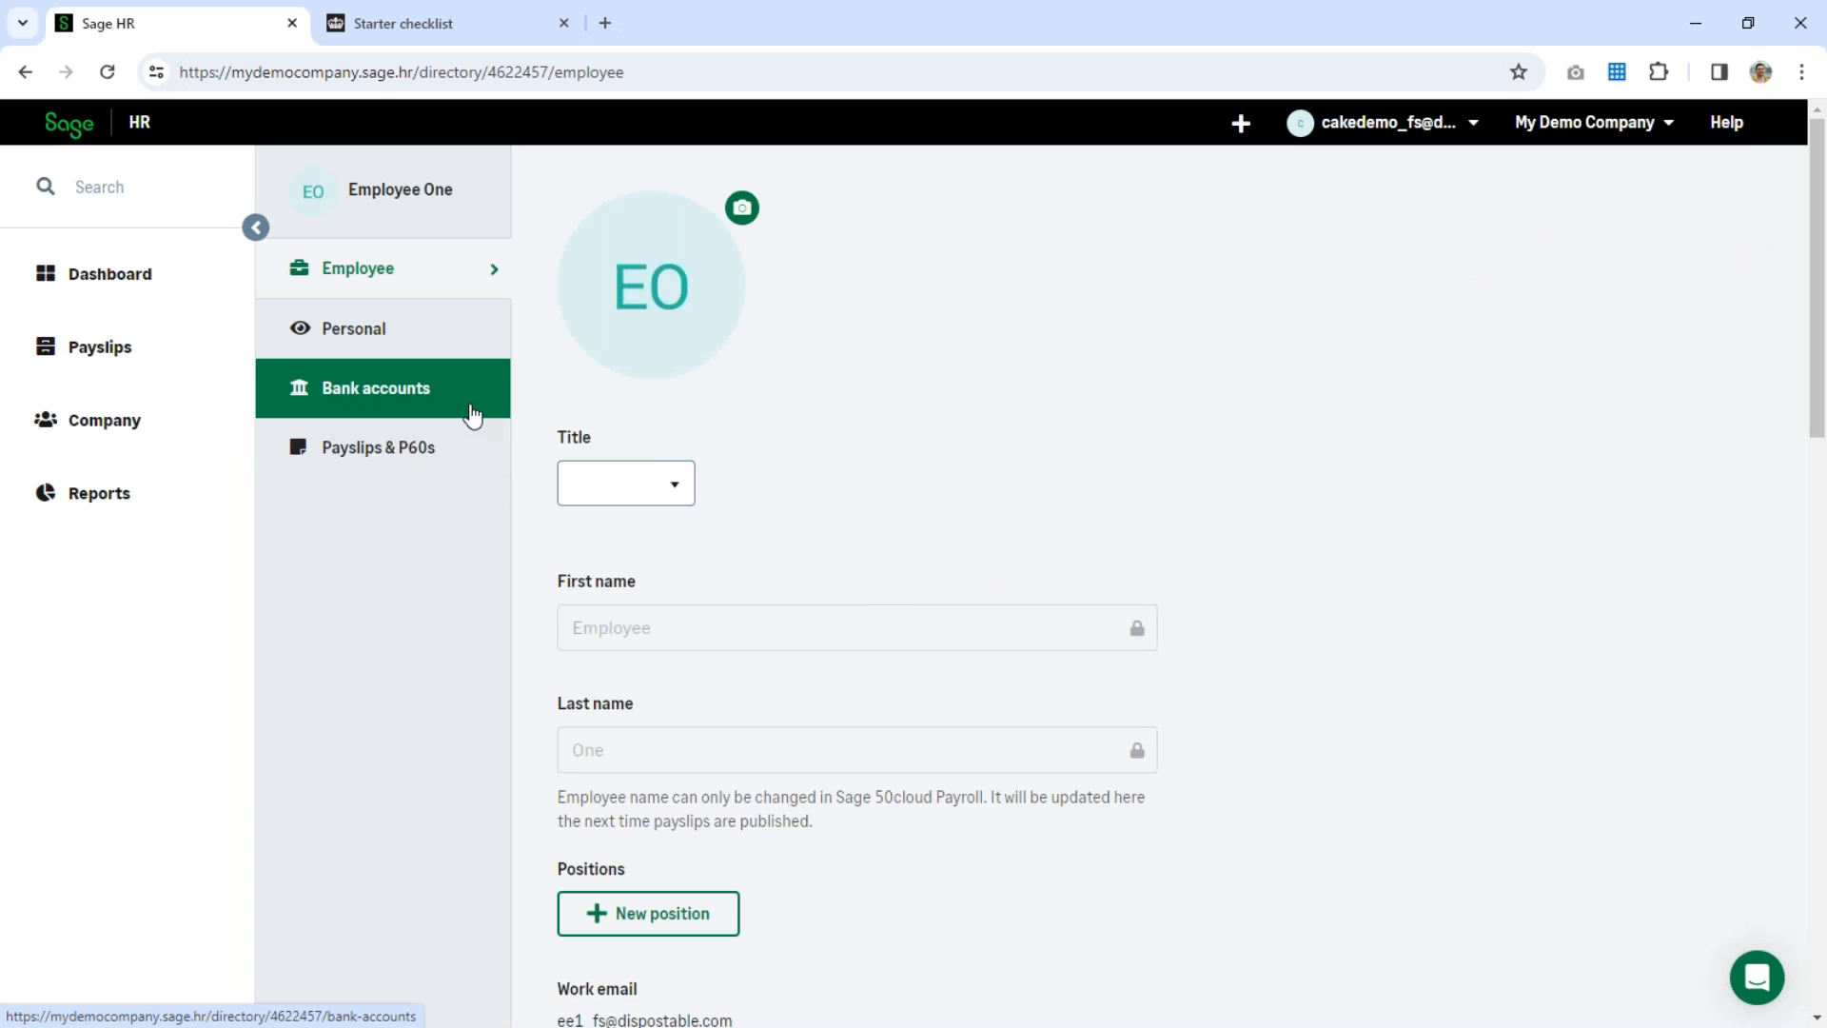
left_click(451, 464)
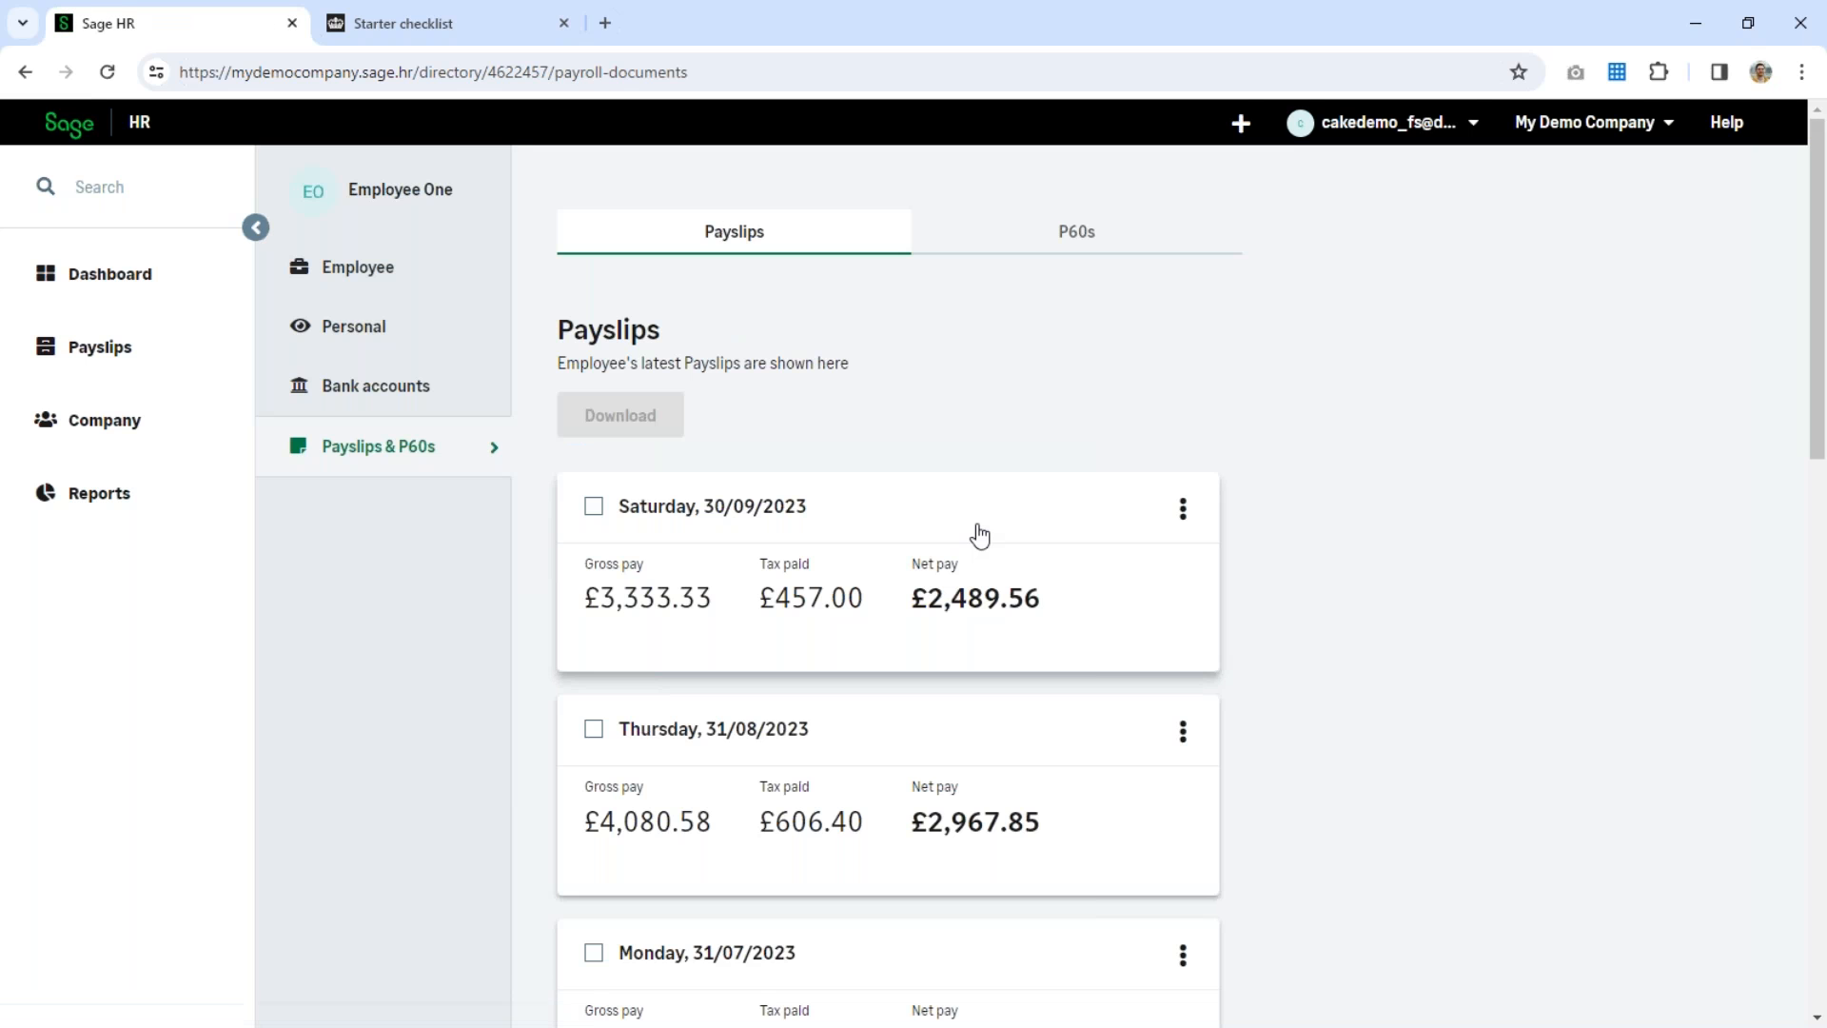
scroll(974, 530, "down", 5)
scroll(887, 562, "down", 10)
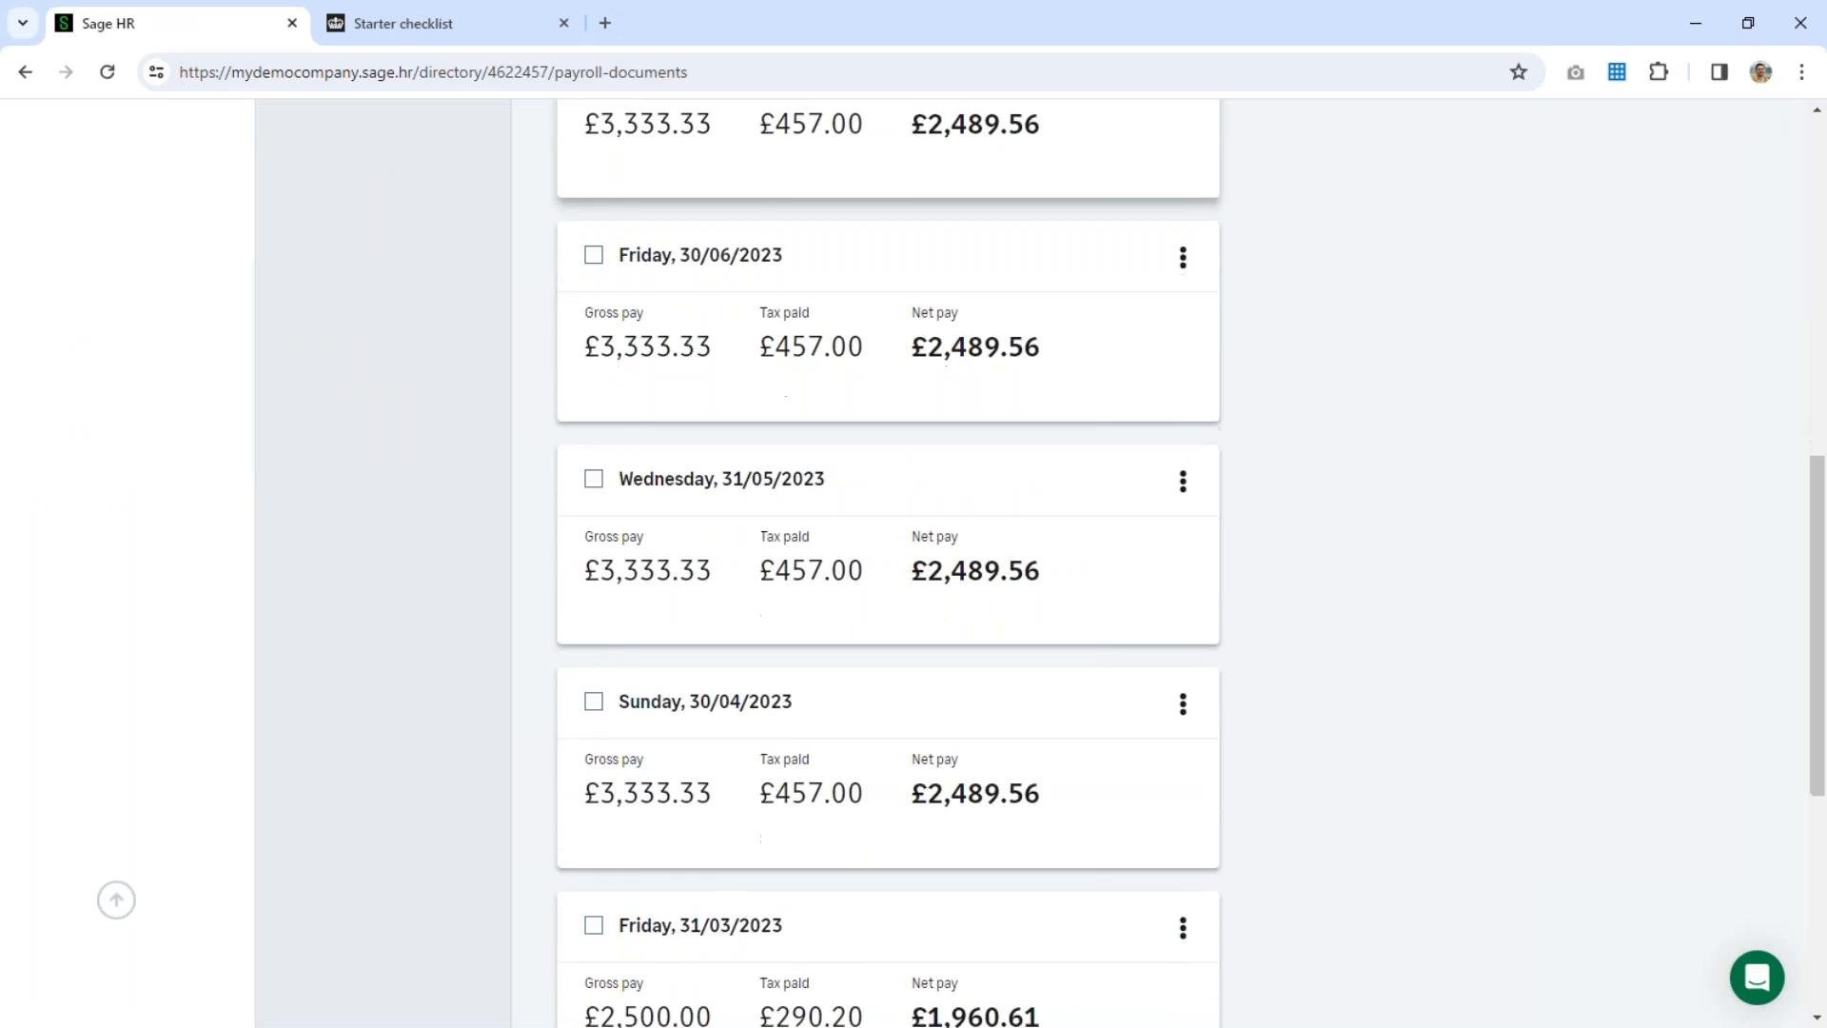
scroll(974, 530, "up", 15)
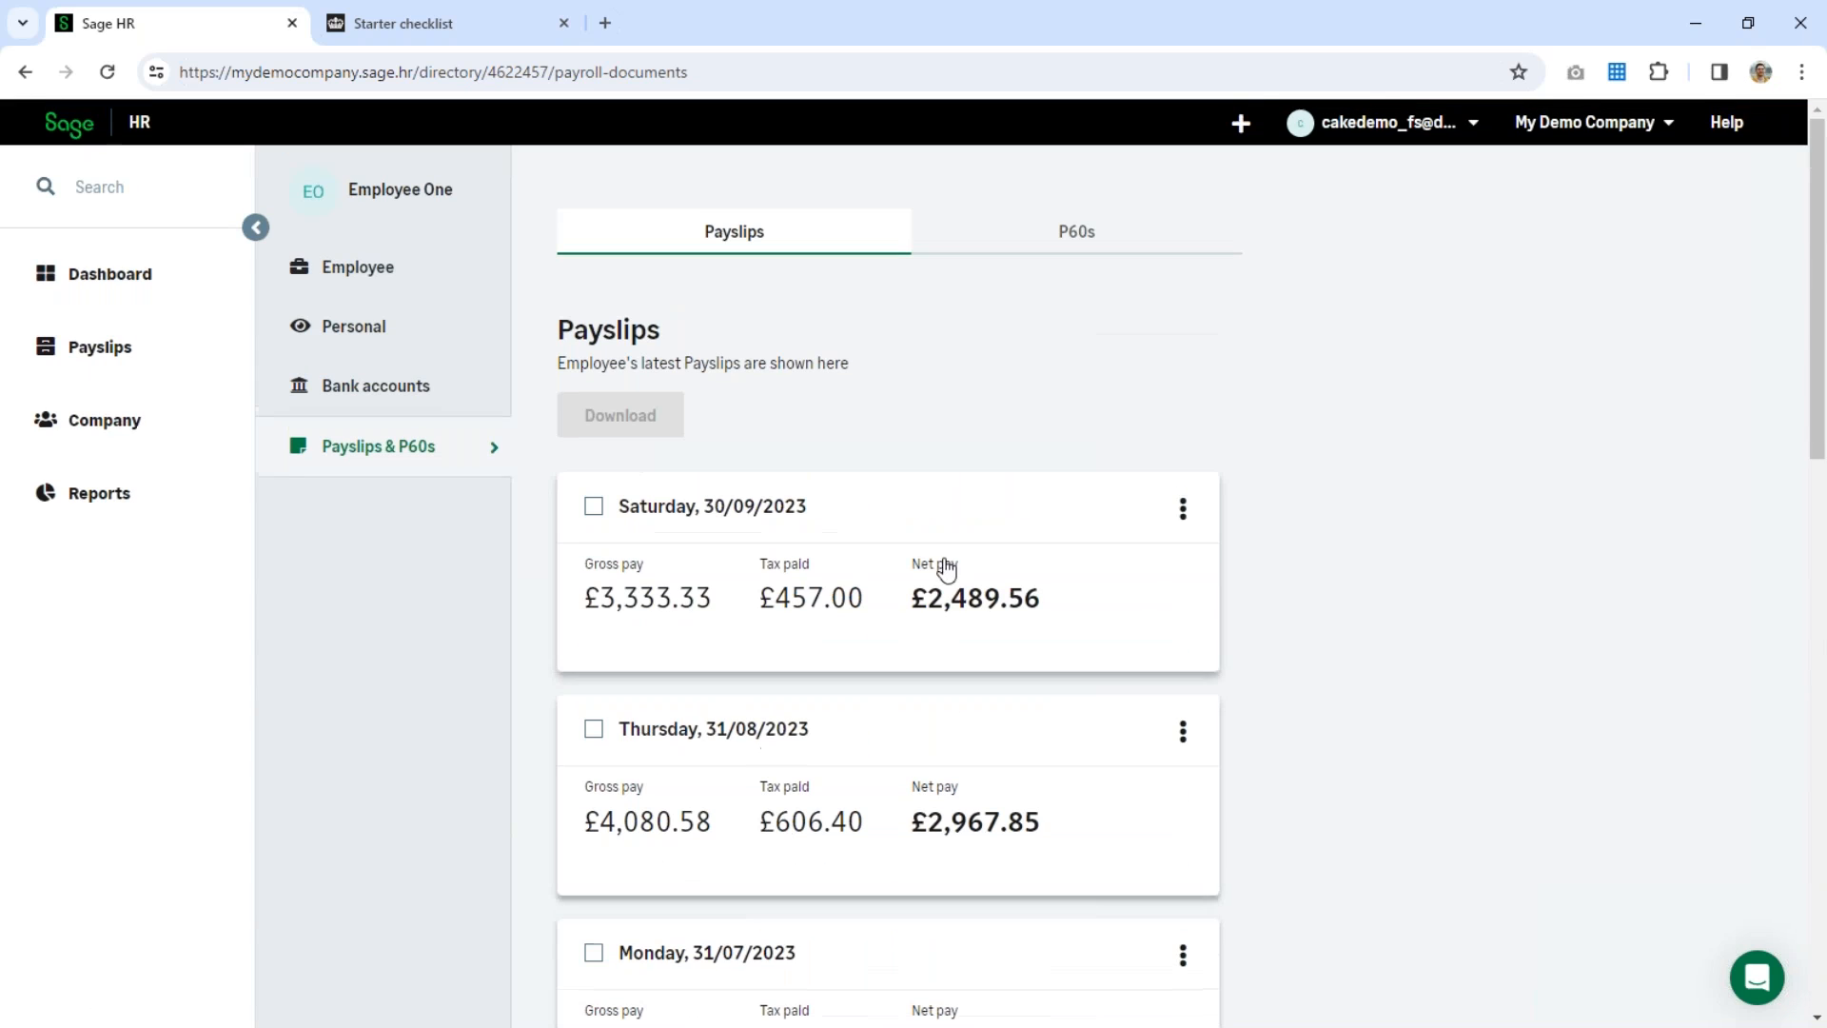
View Employee One's payslip dated 30/09/2023 and review its payments, deductions and year-to-date figures
left_click(1182, 507)
left_click(1140, 569)
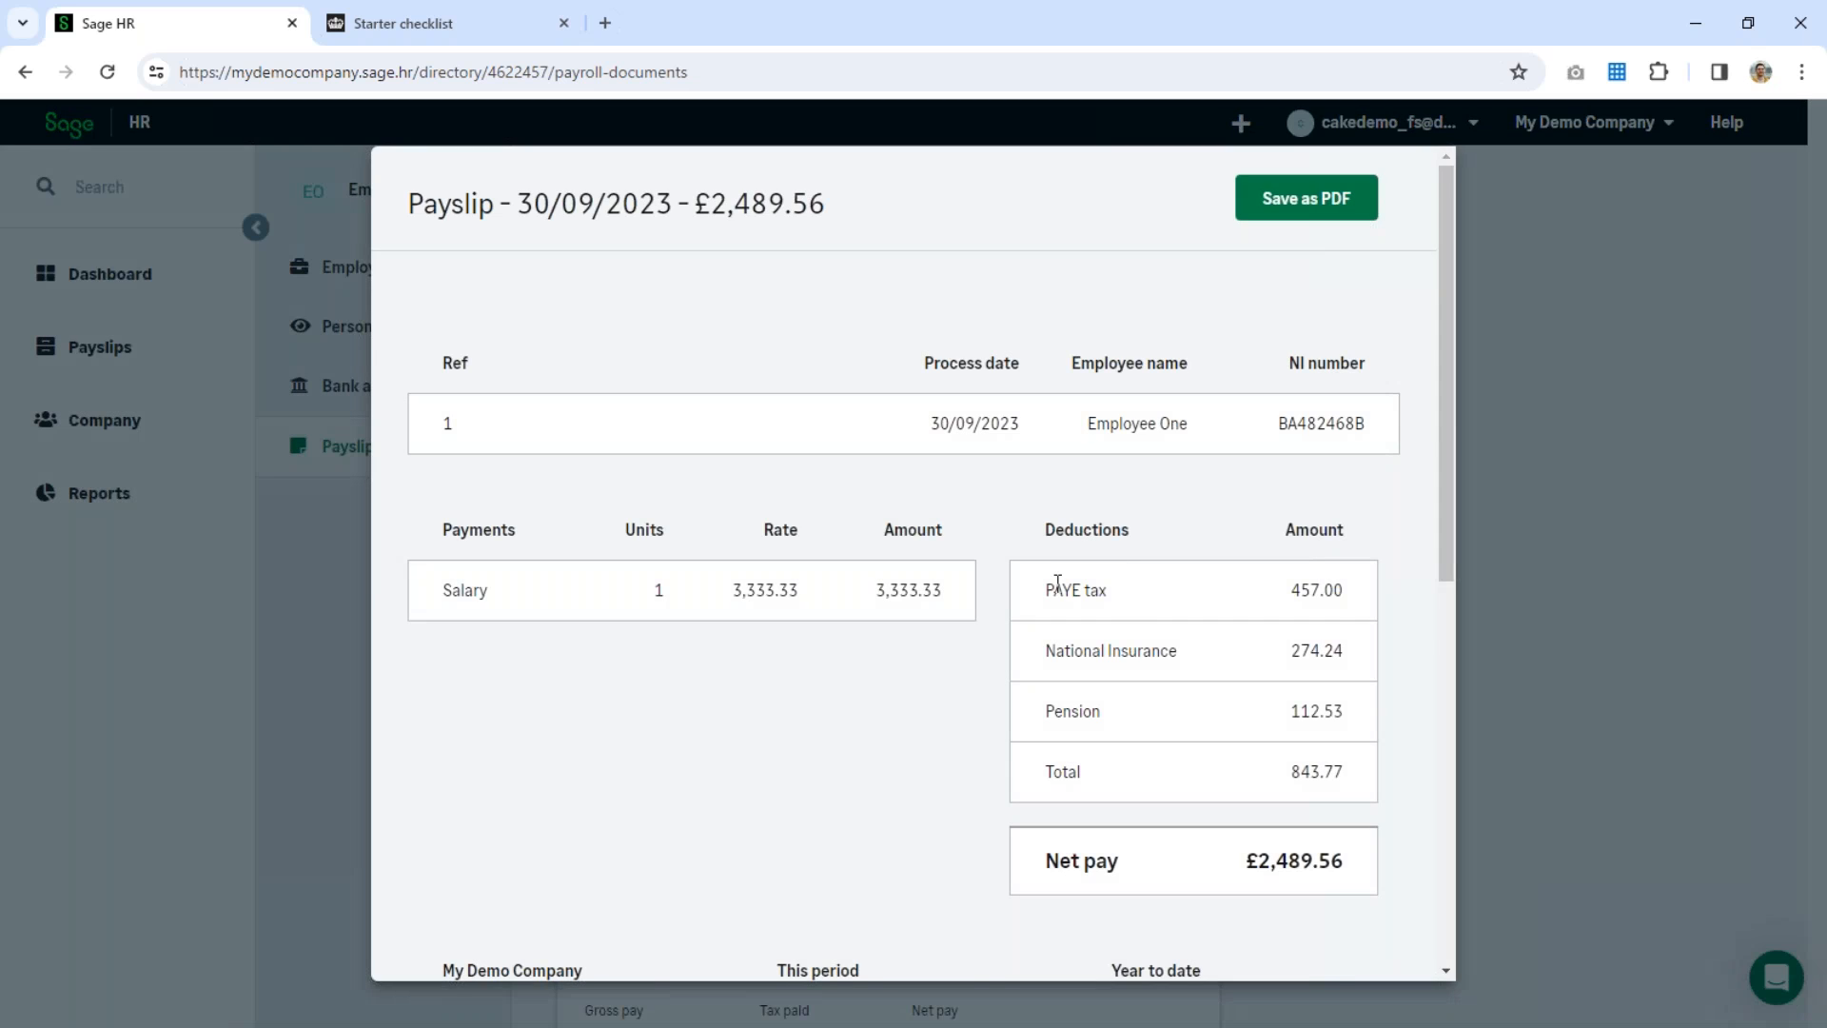
scroll(1057, 582, "down", 7)
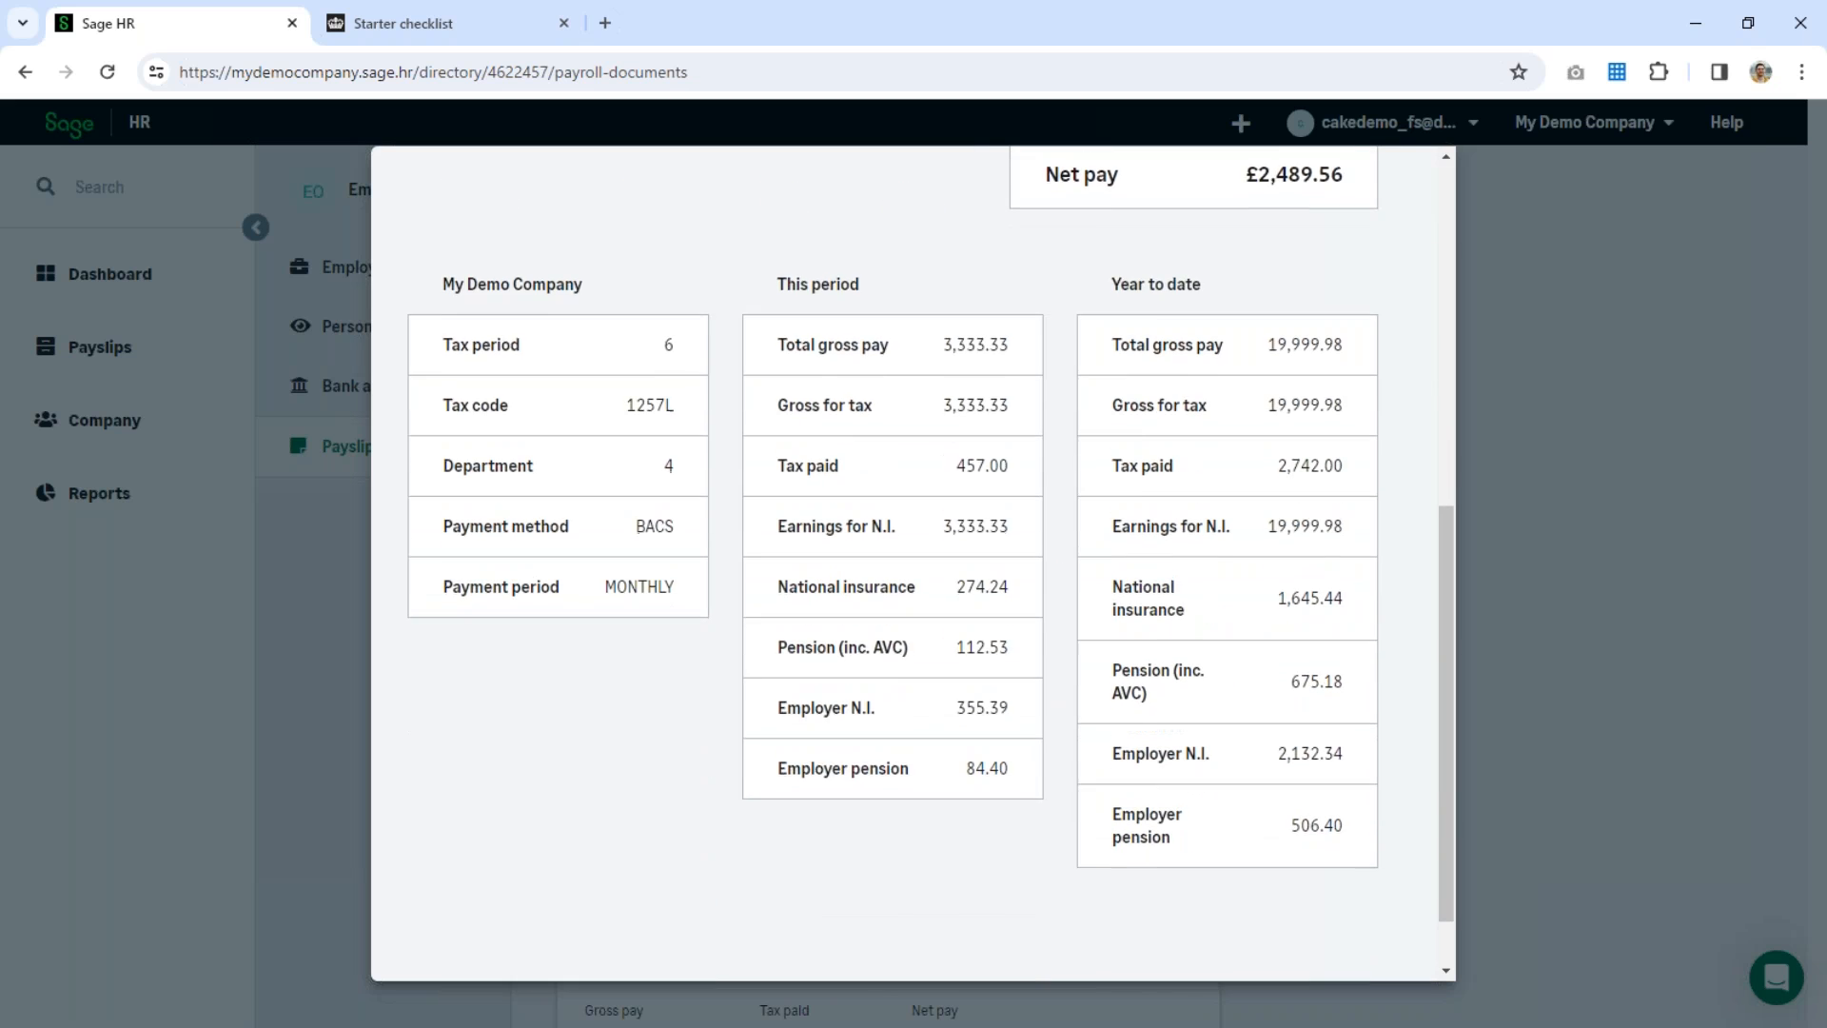
scroll(1057, 582, "up", 8)
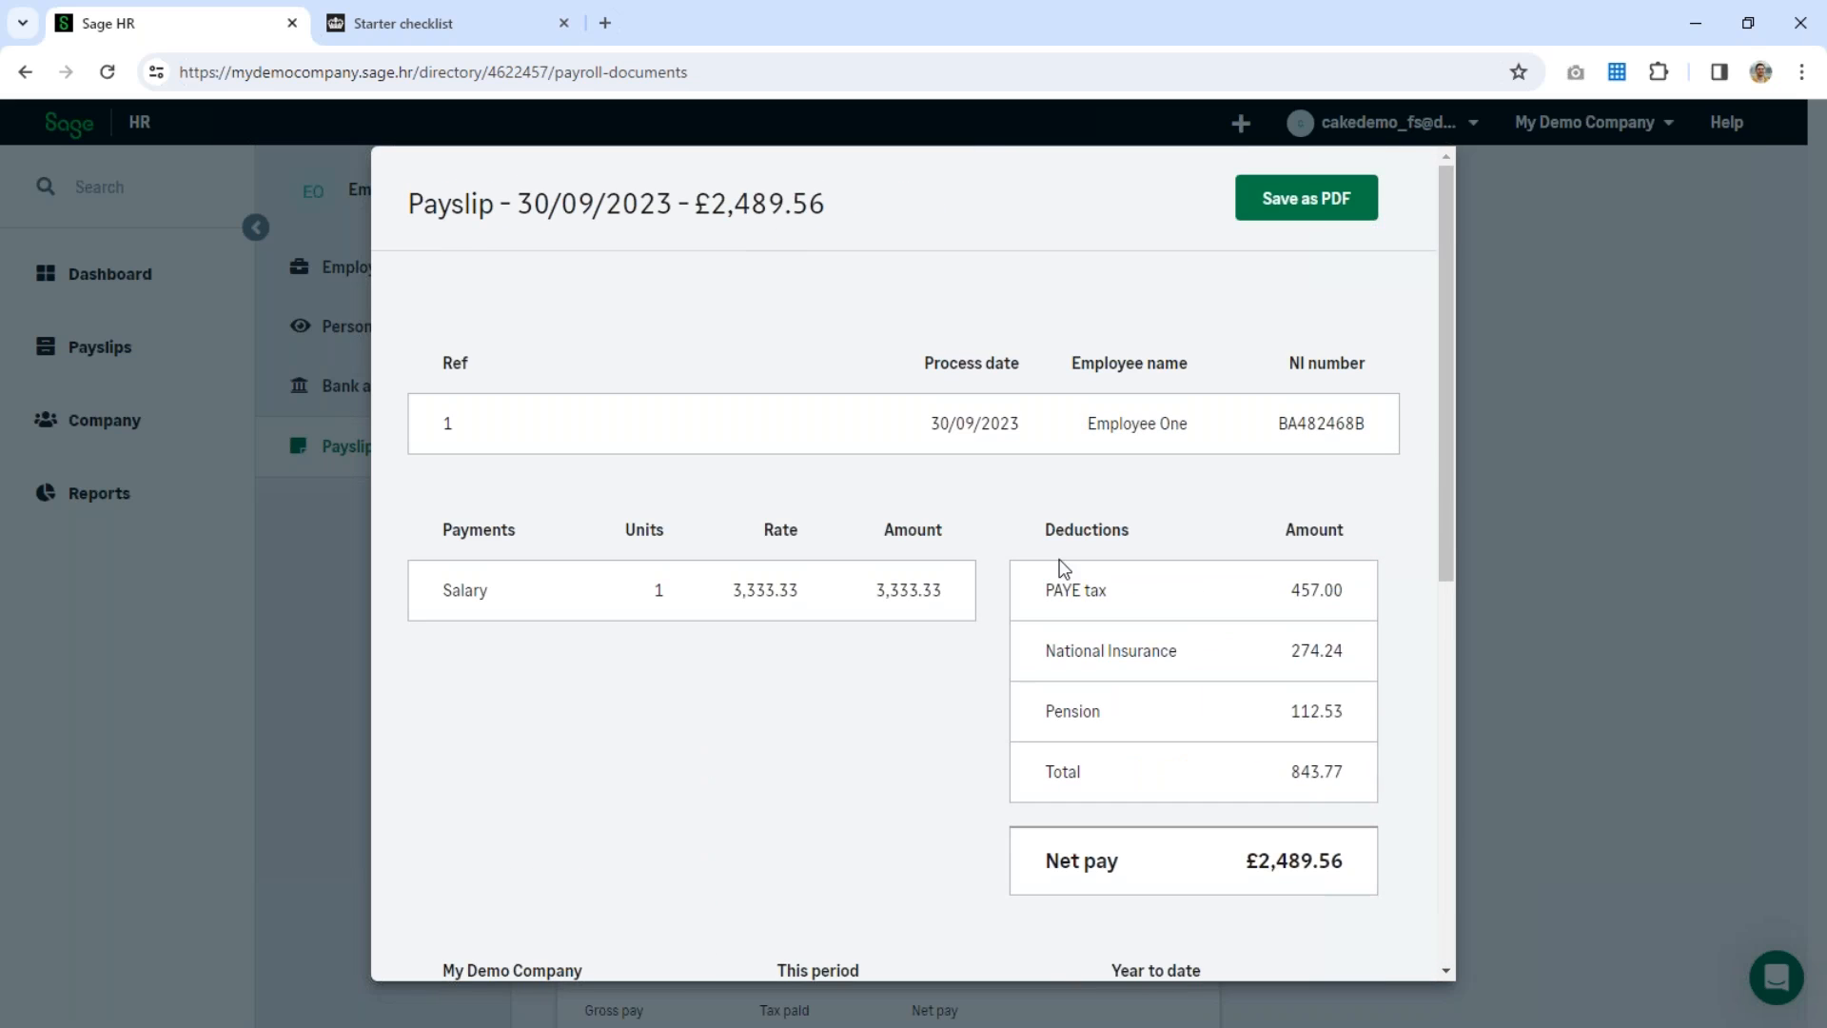
Close Employee One's open payslip and leave the Sage HR browser window
left_click(1614, 357)
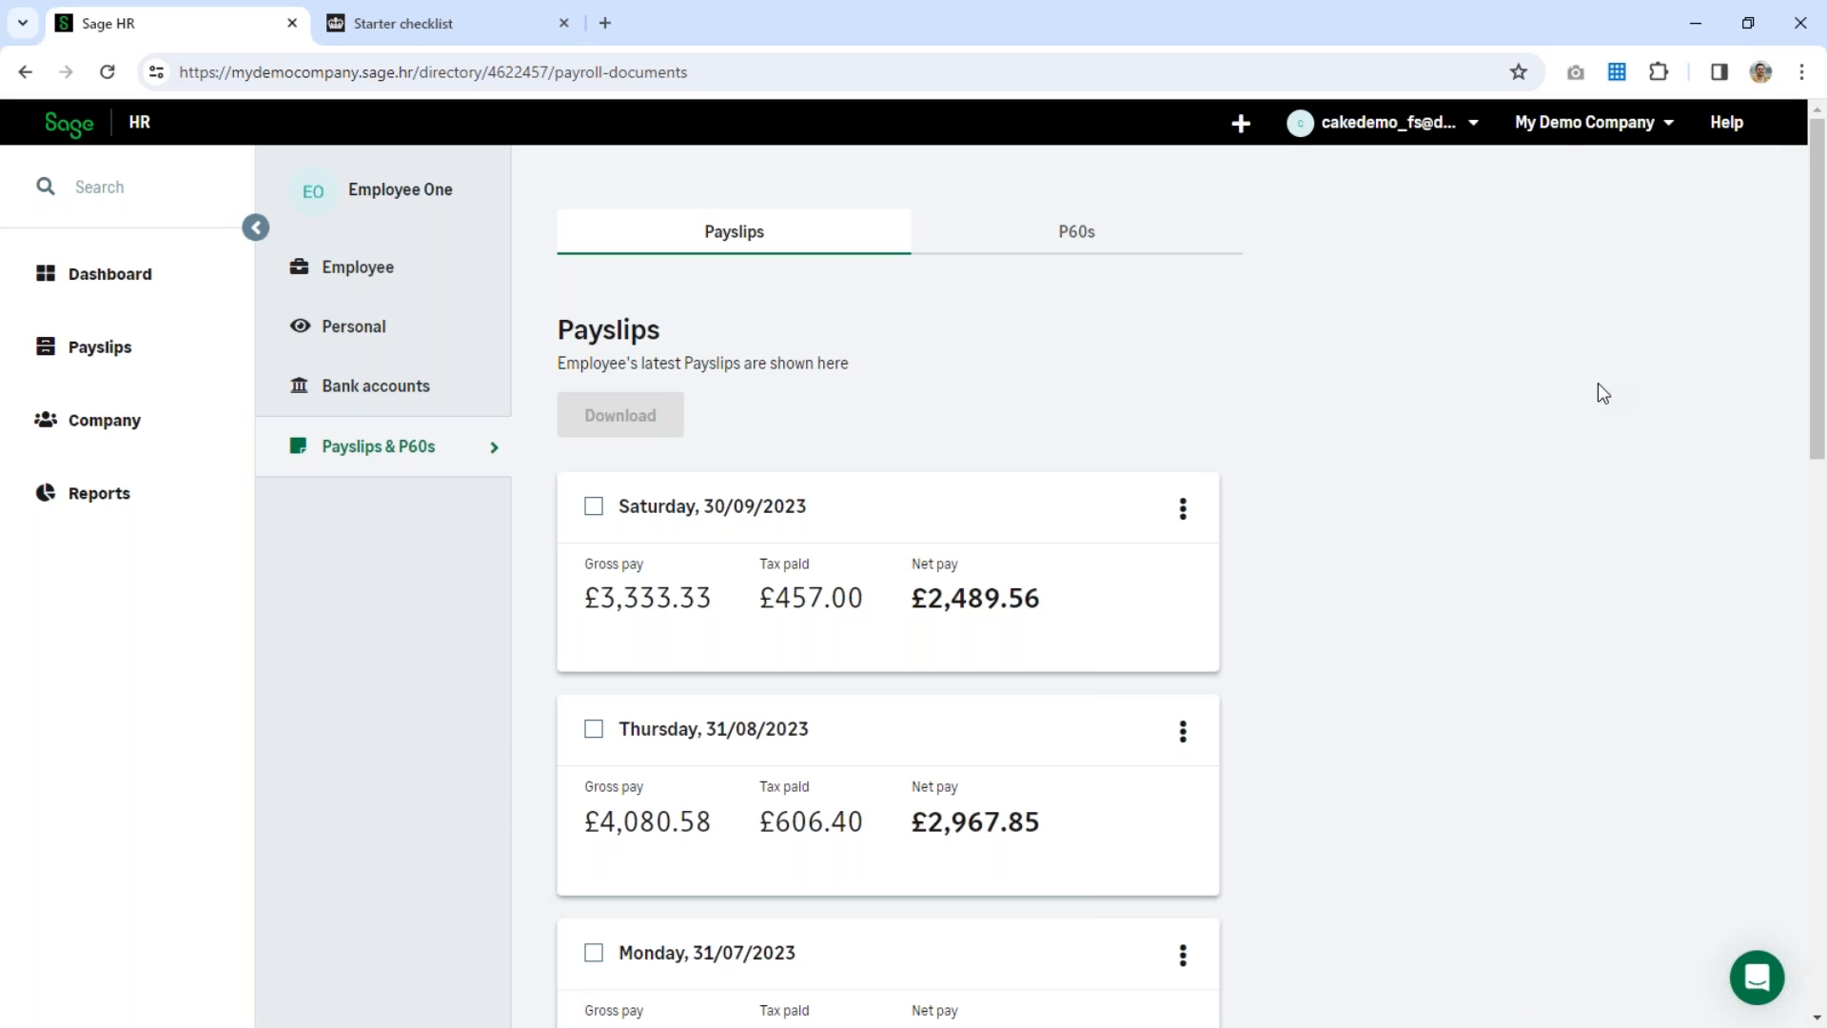
left_click(1710, 26)
left_click(1023, 682)
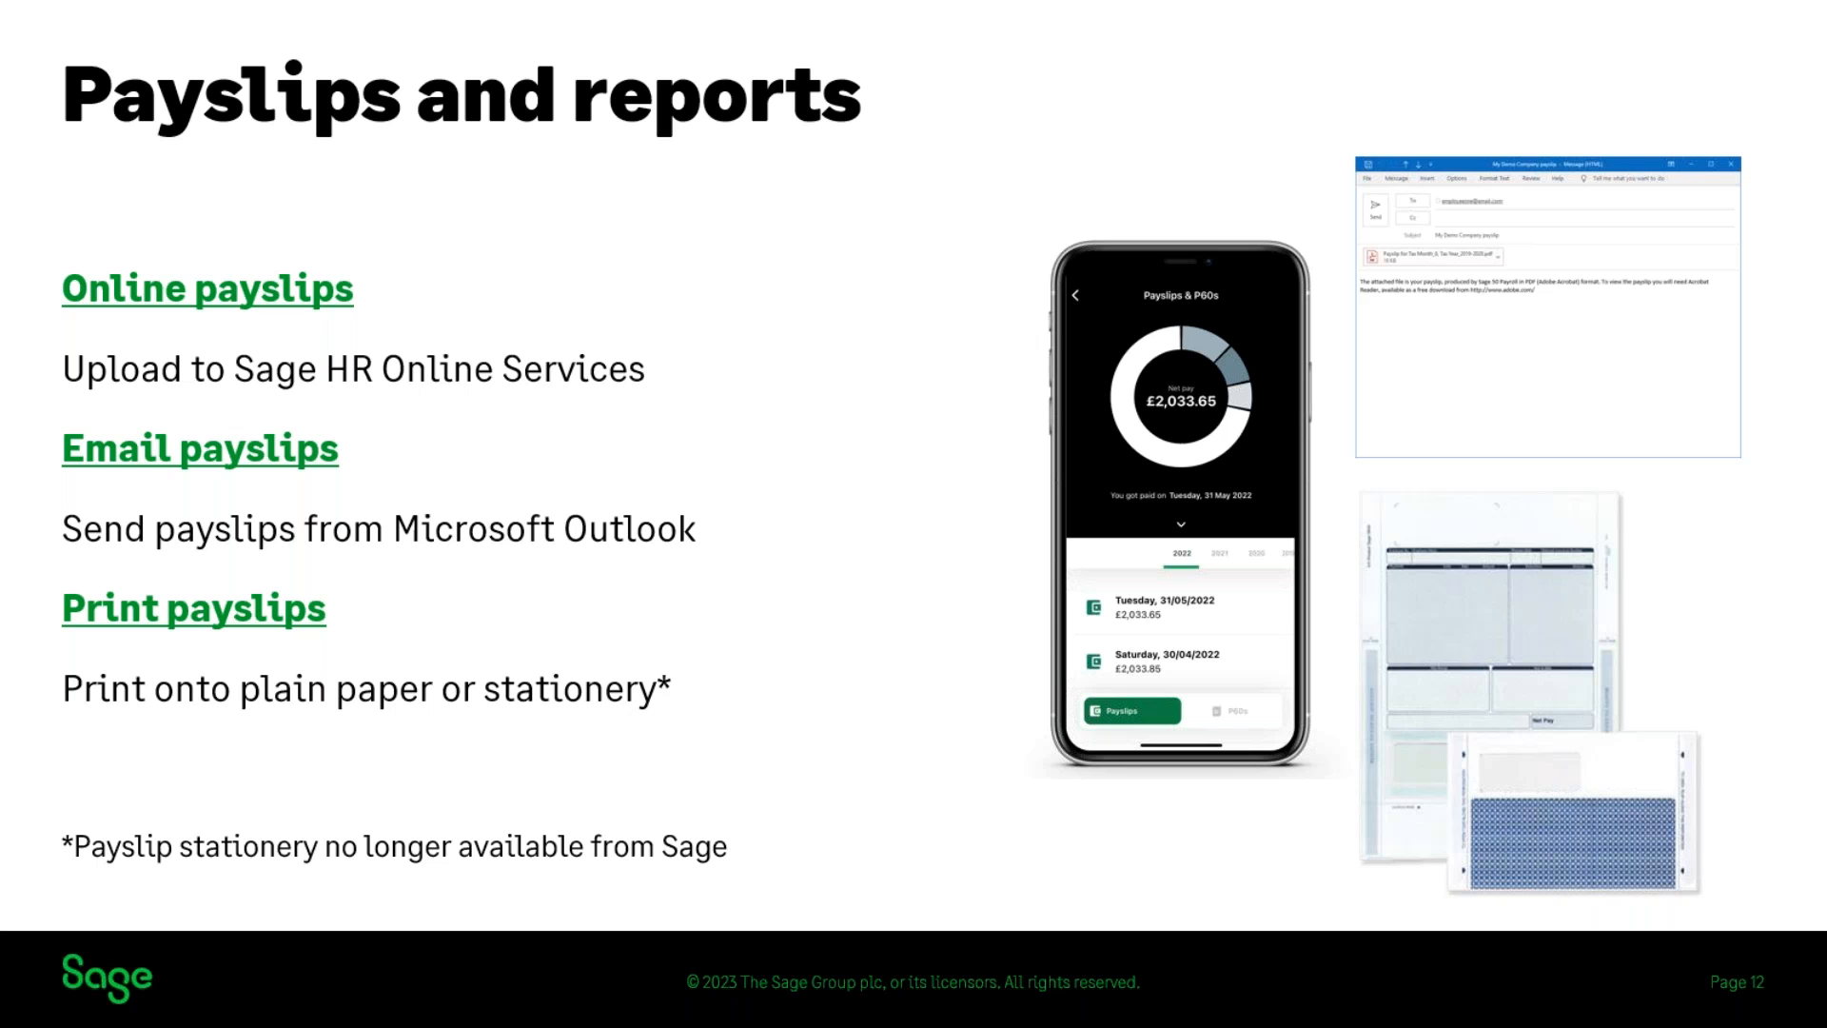
key("Right")
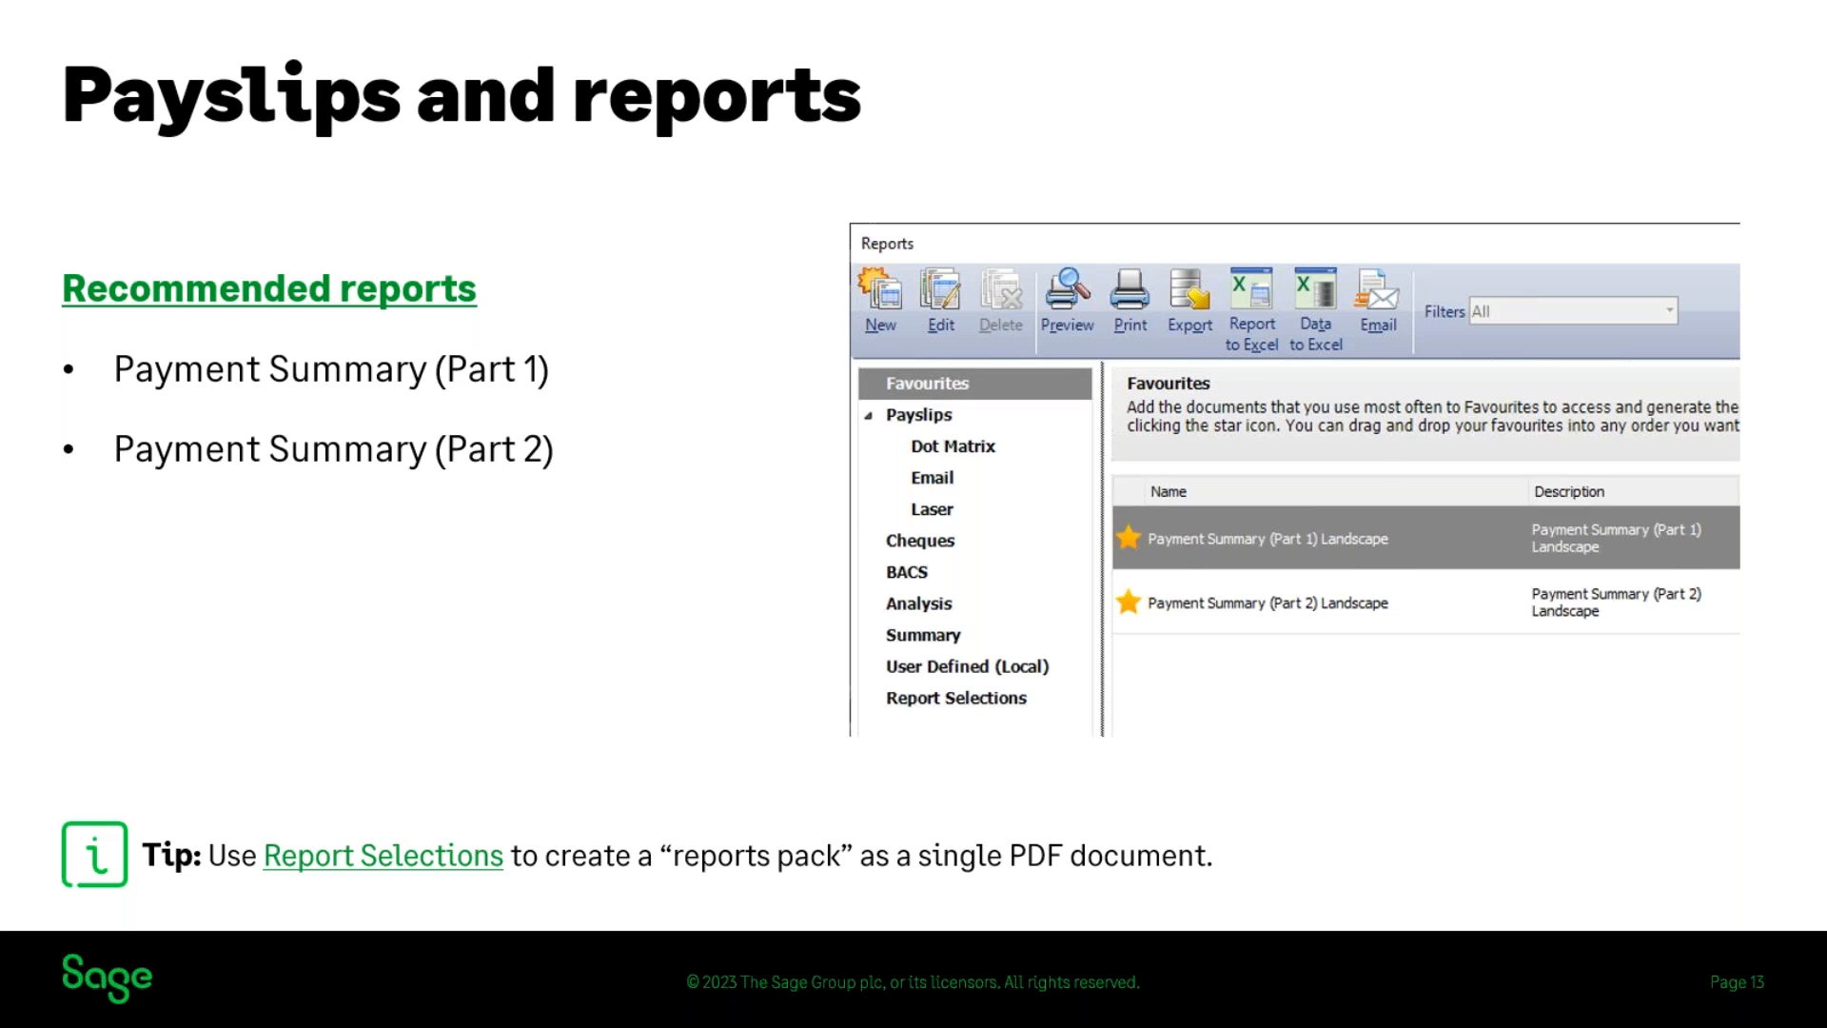
key("Right")
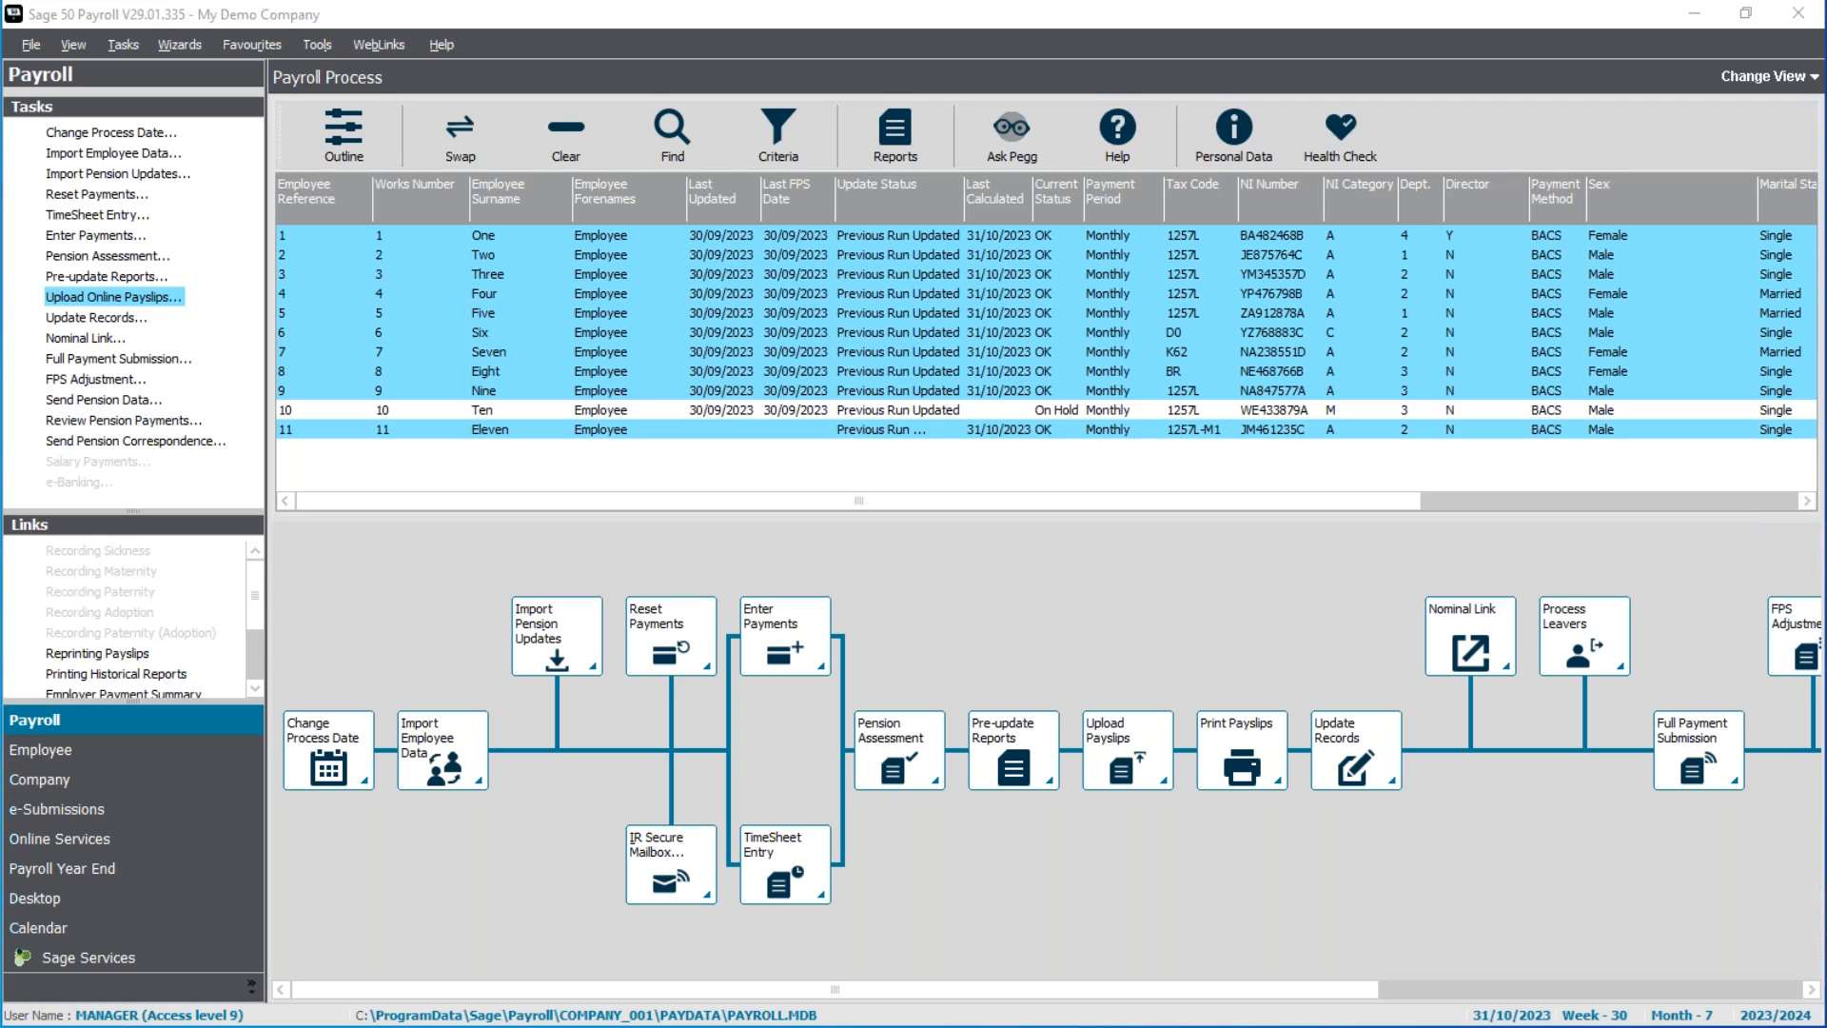
Start the Update Records wizard and take a manual backup of the payroll data with the preselected file types
left_click(99, 320)
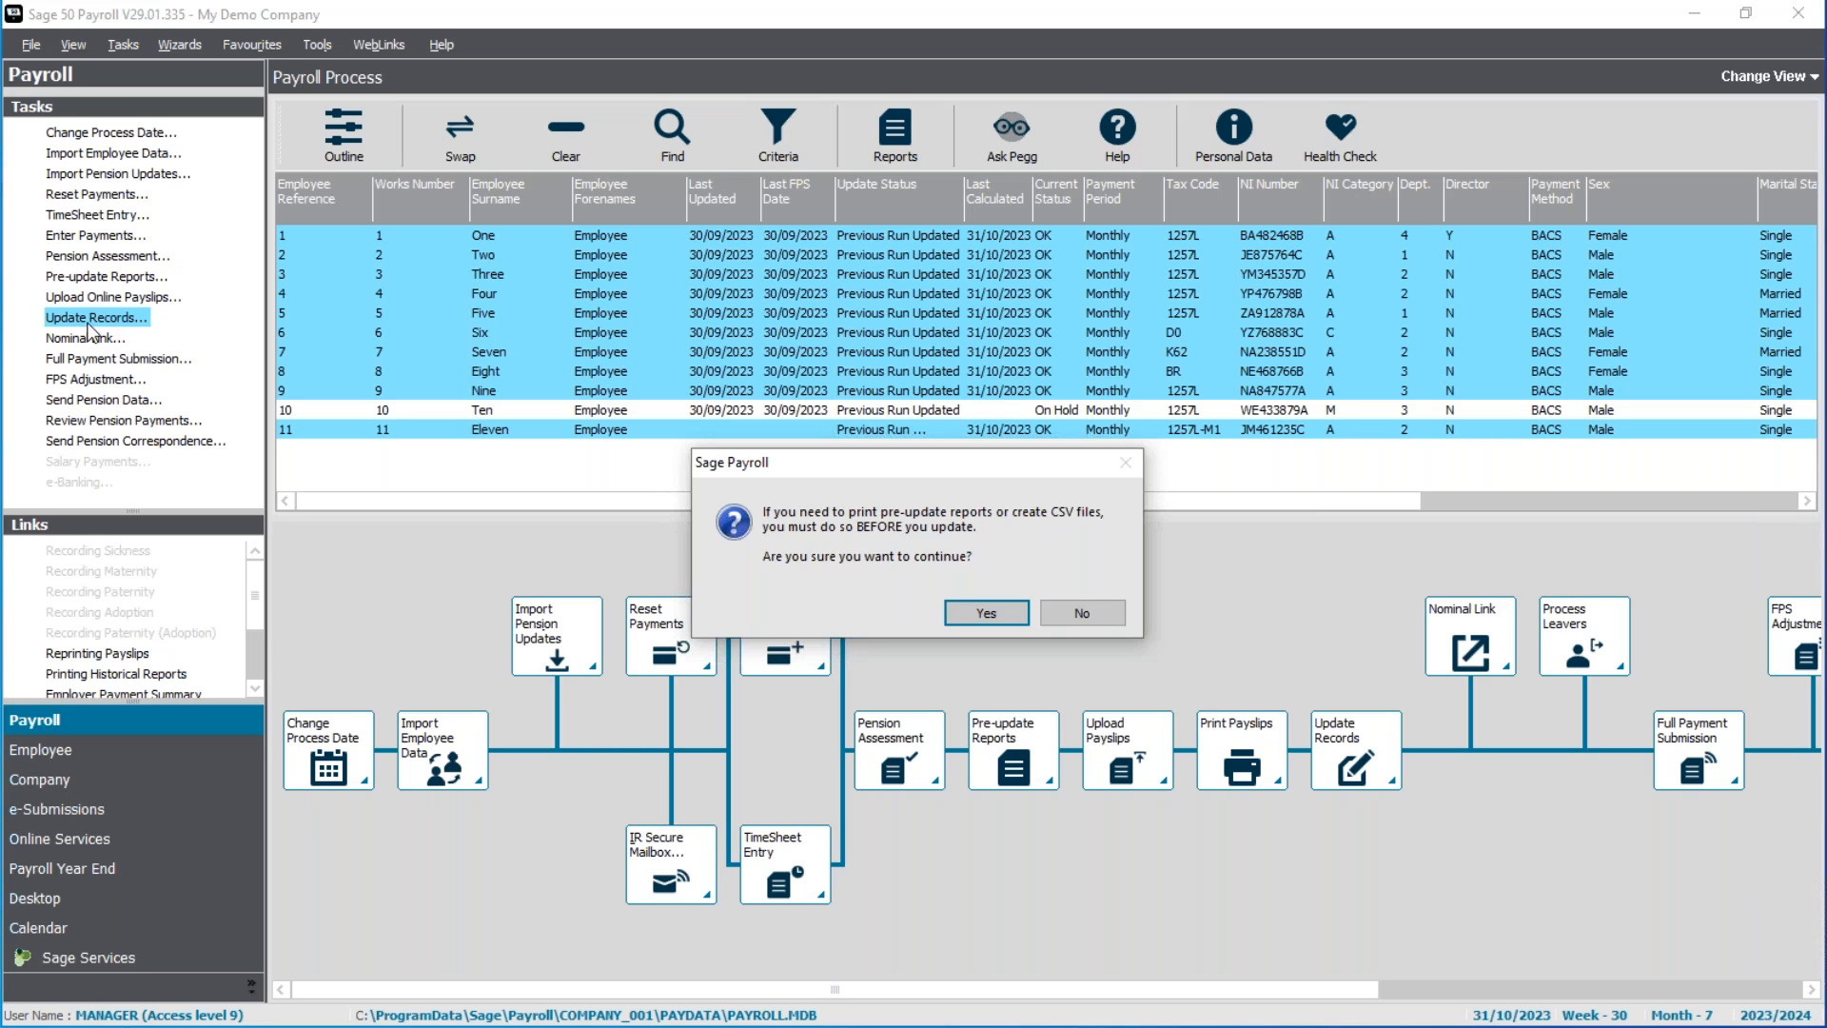
left_click(1008, 609)
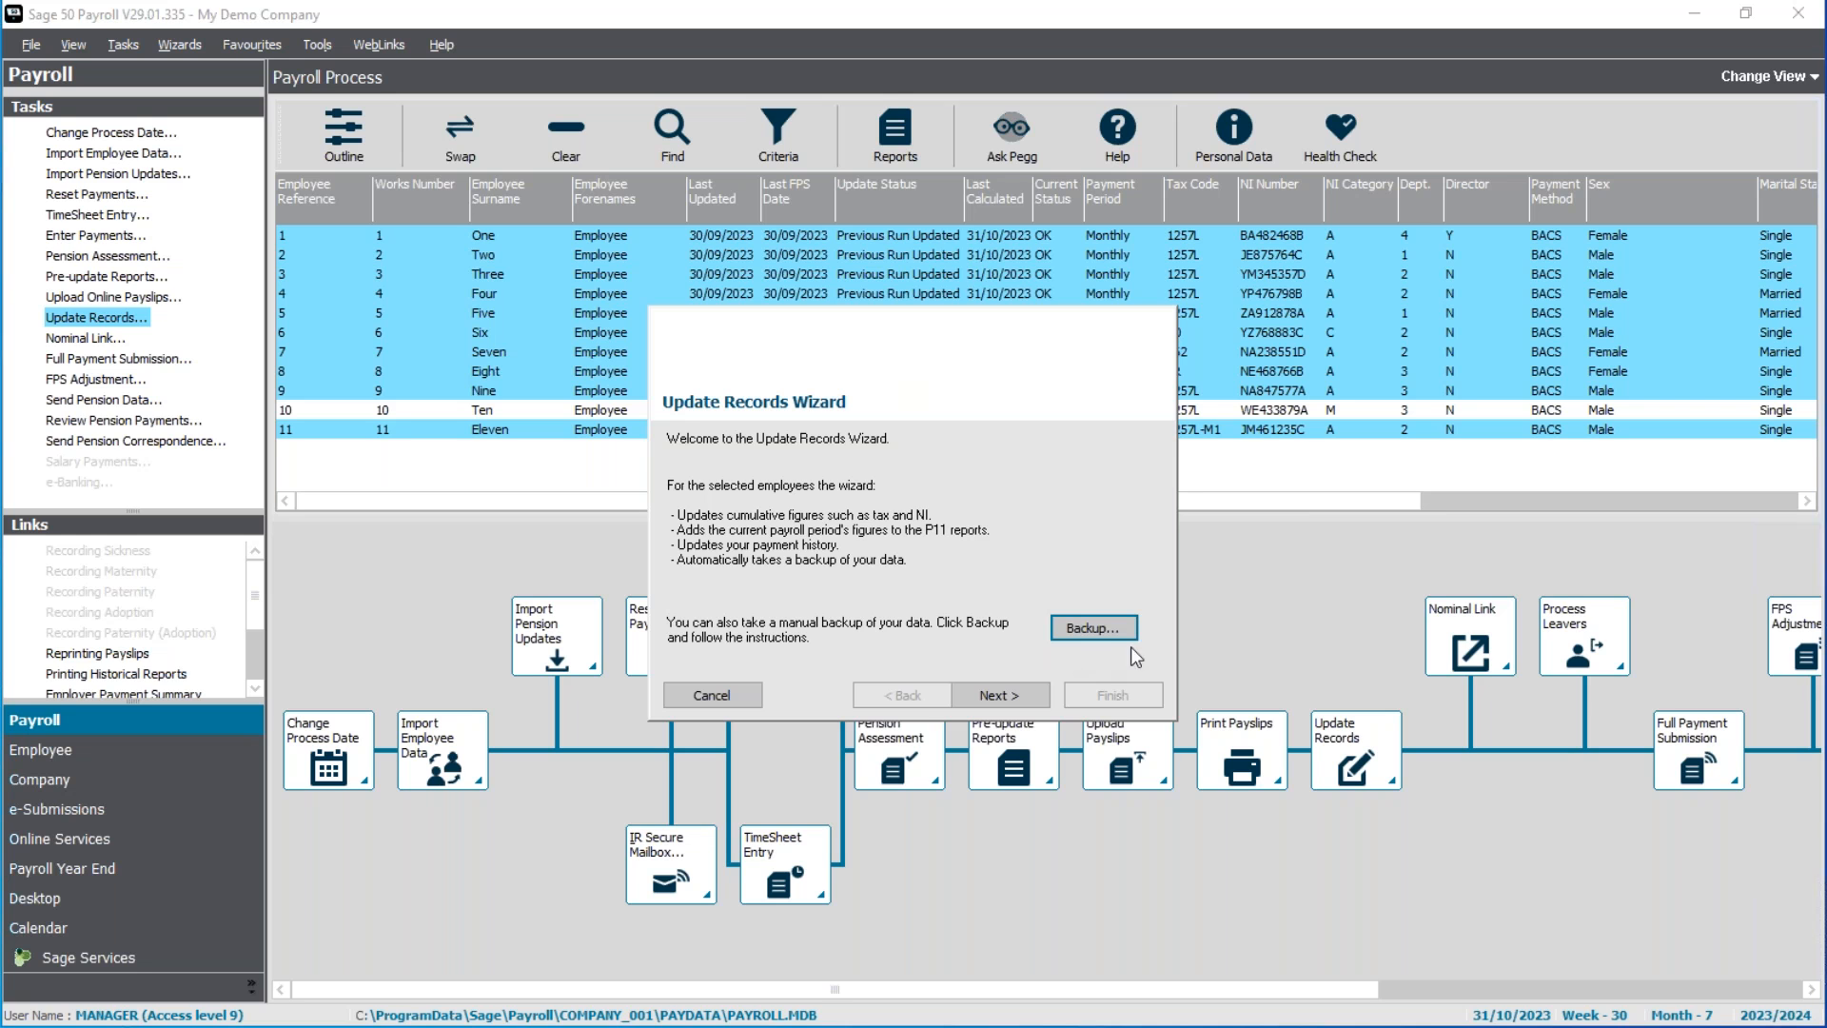
left_click(1085, 628)
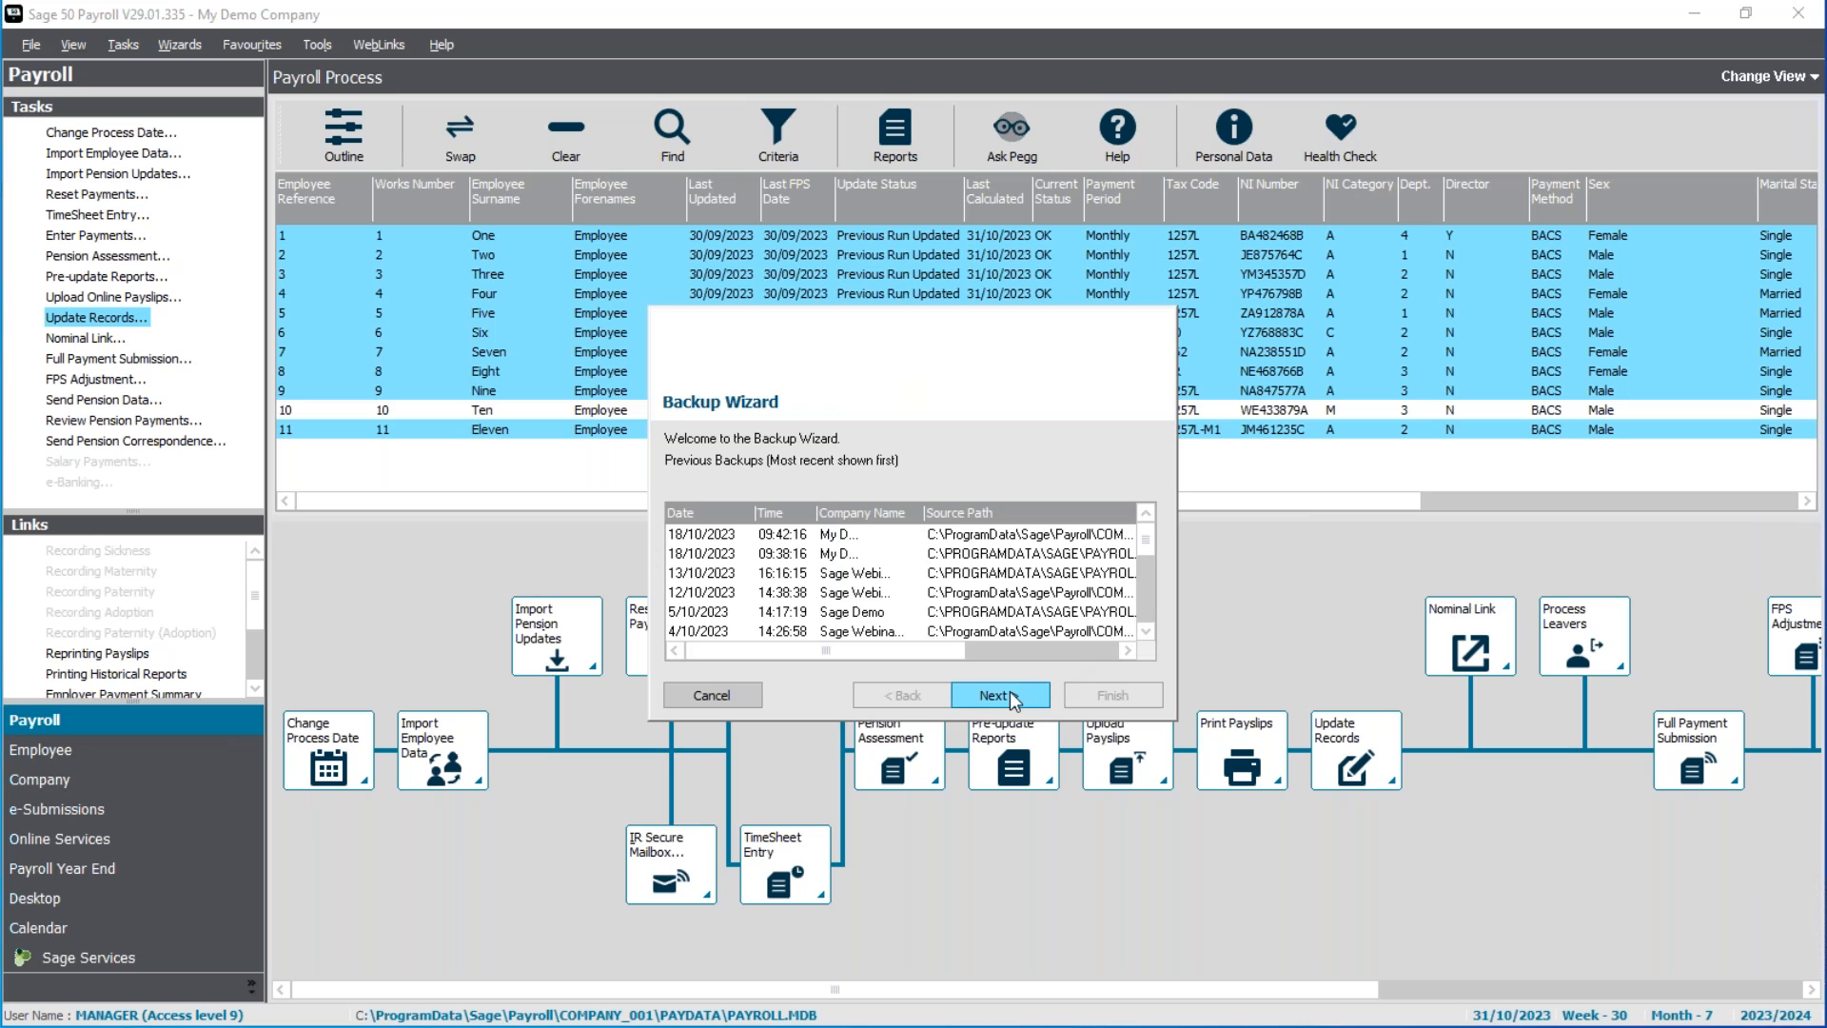
left_click(1009, 690)
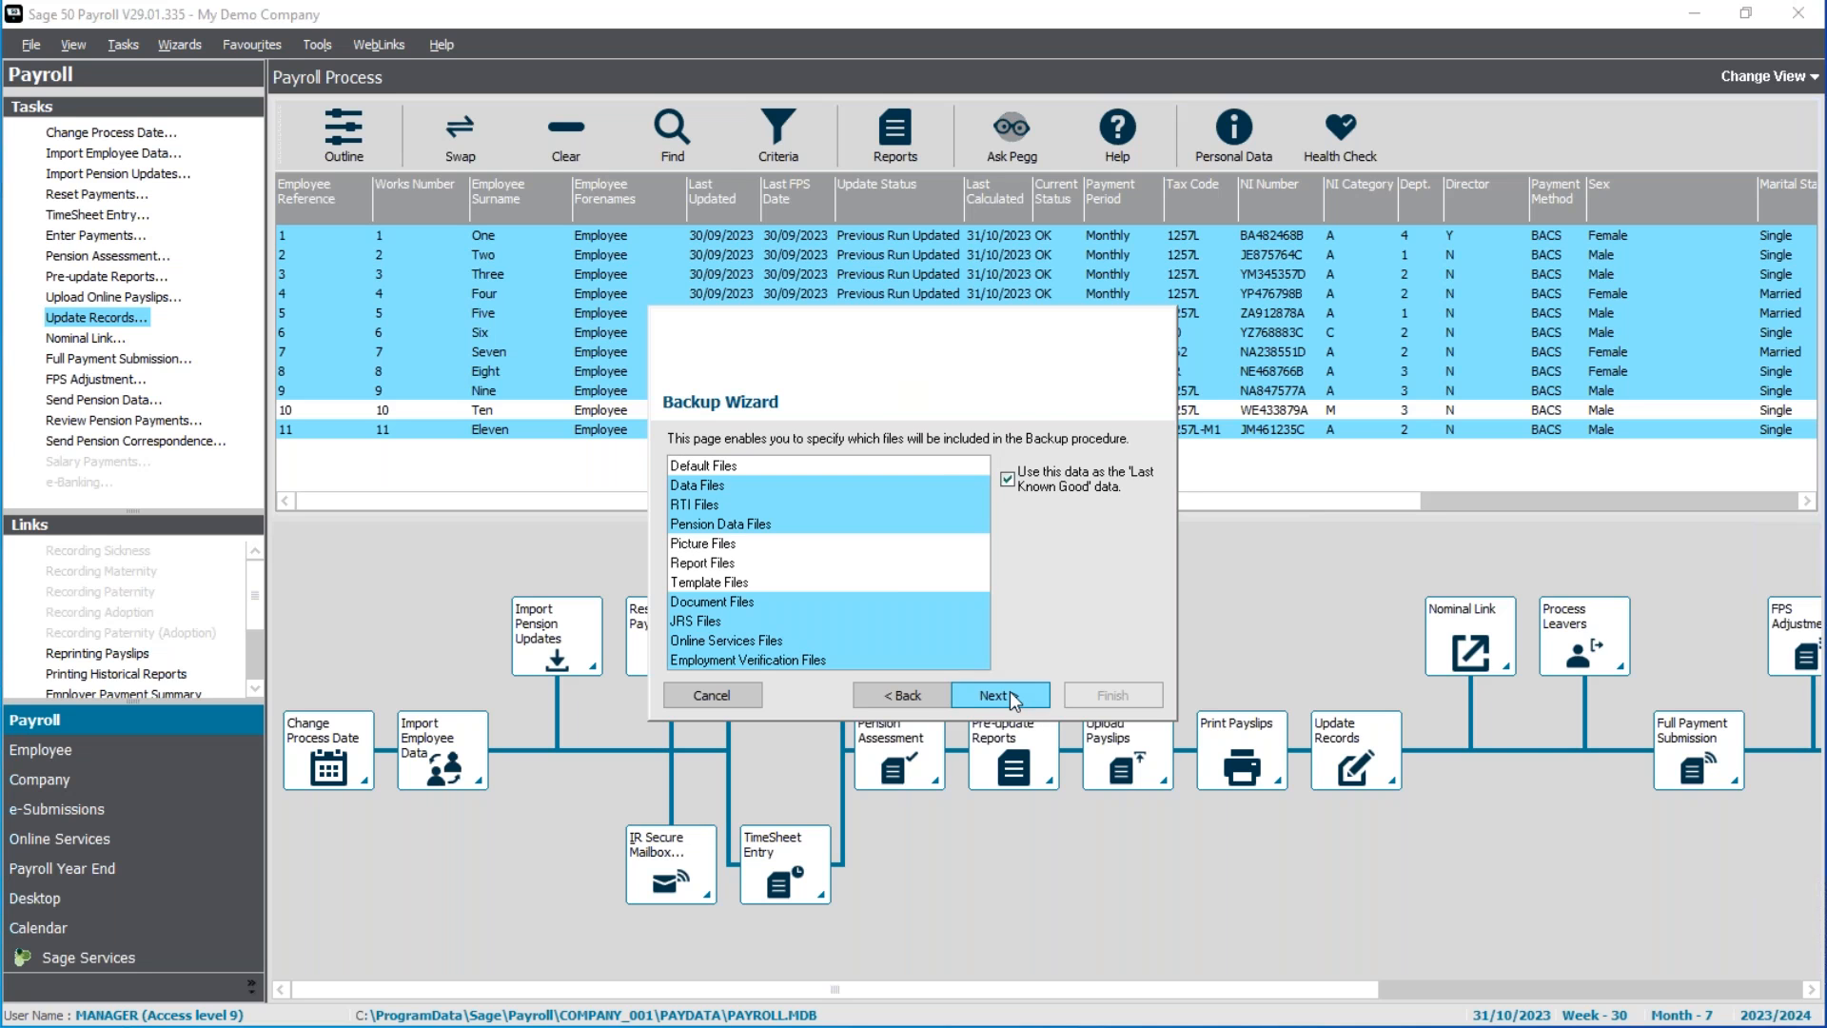
left_click(1009, 691)
left_click(1008, 691)
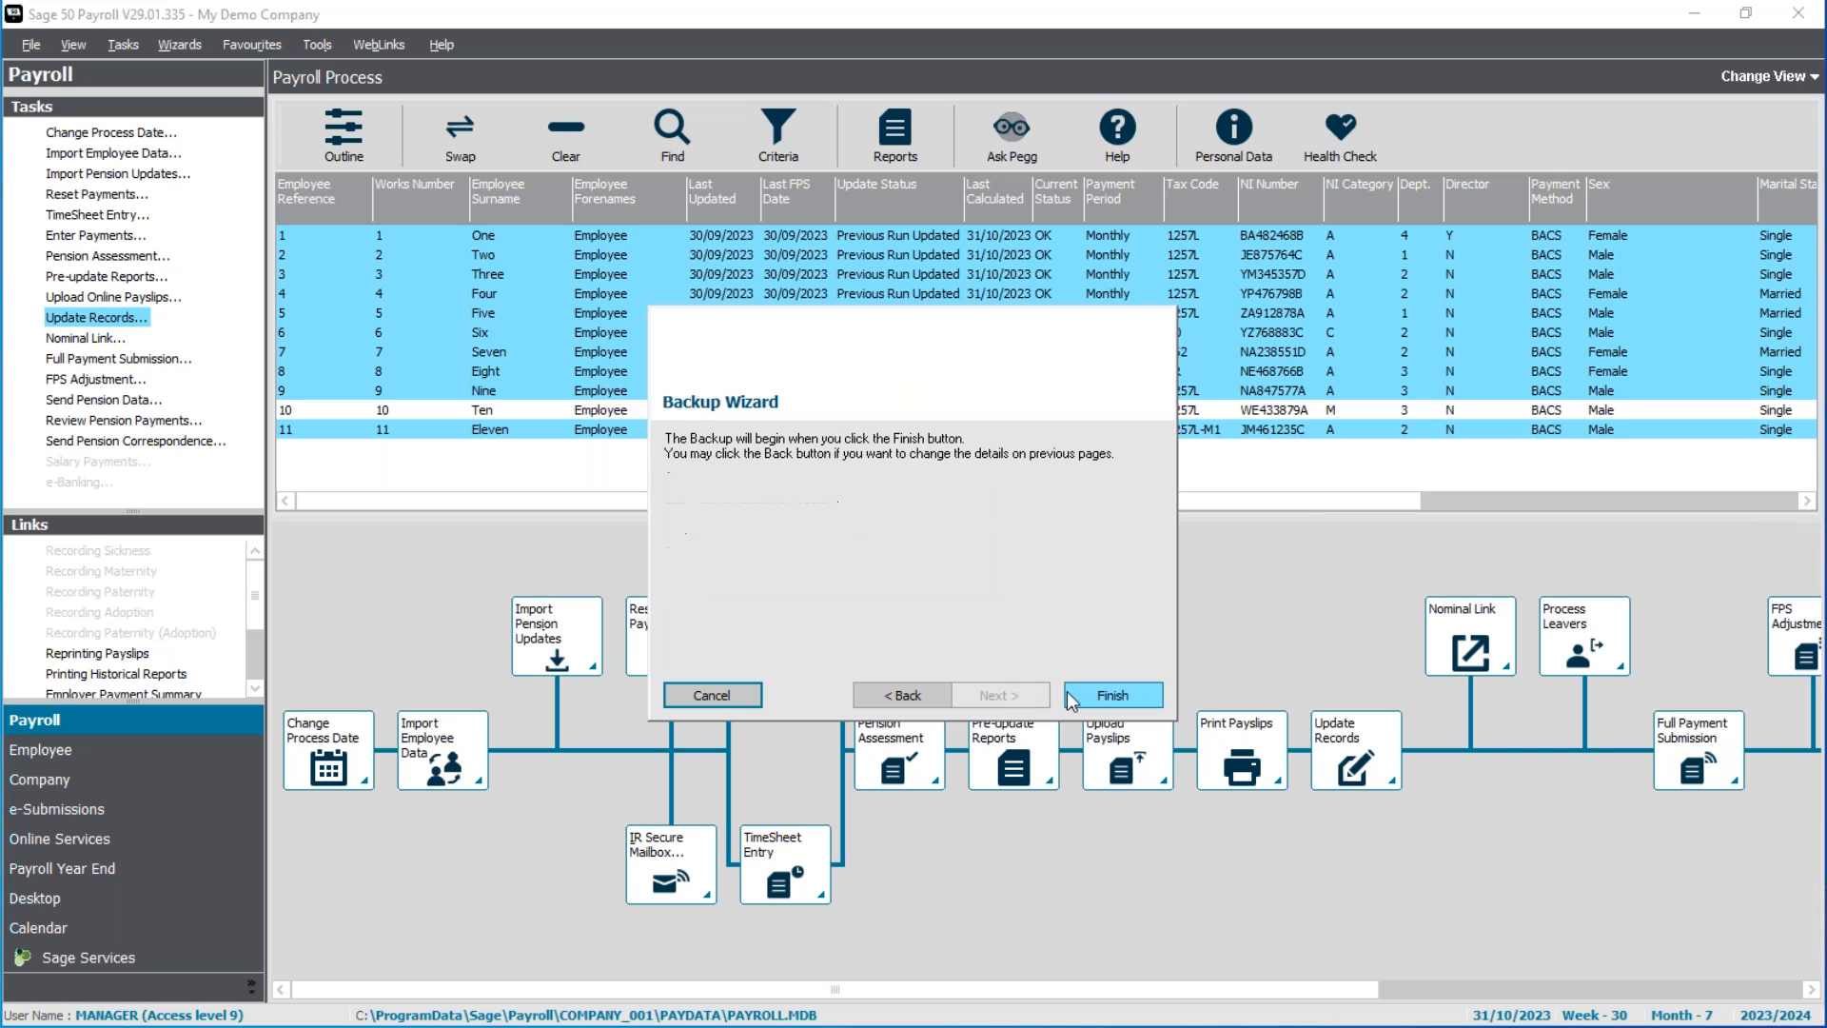
left_click(1108, 689)
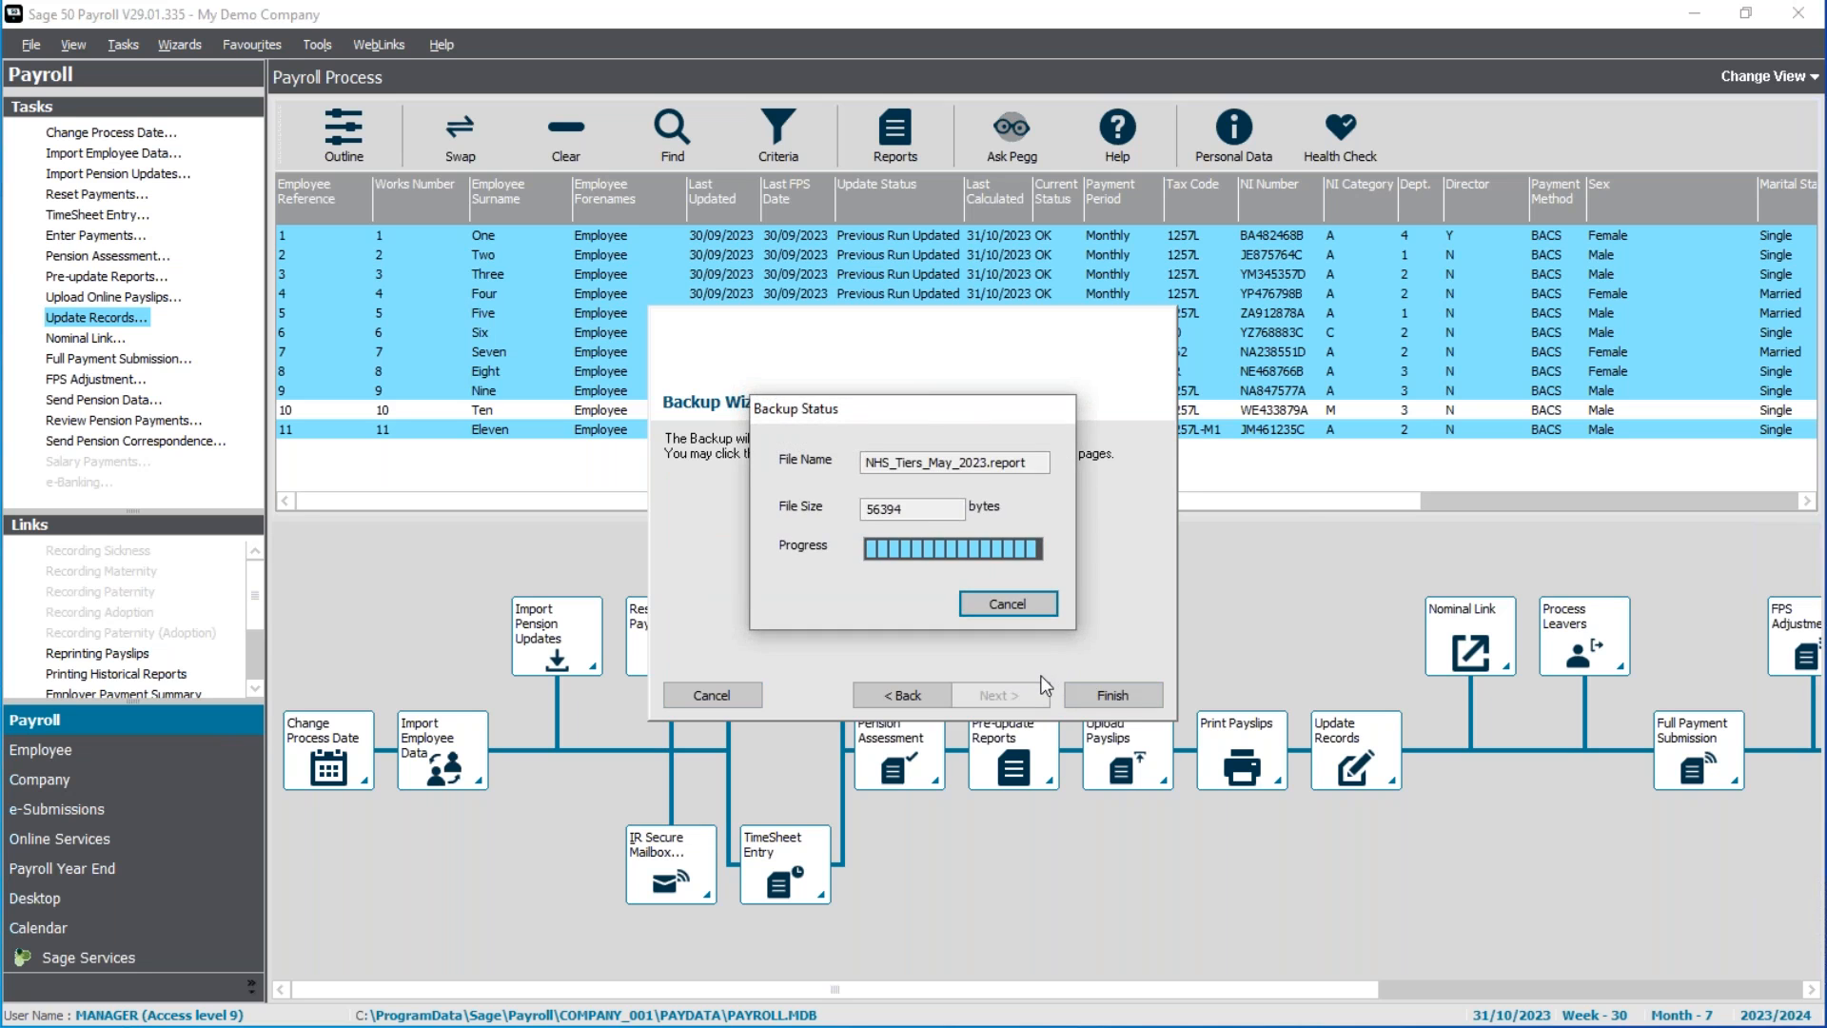
left_click(1003, 606)
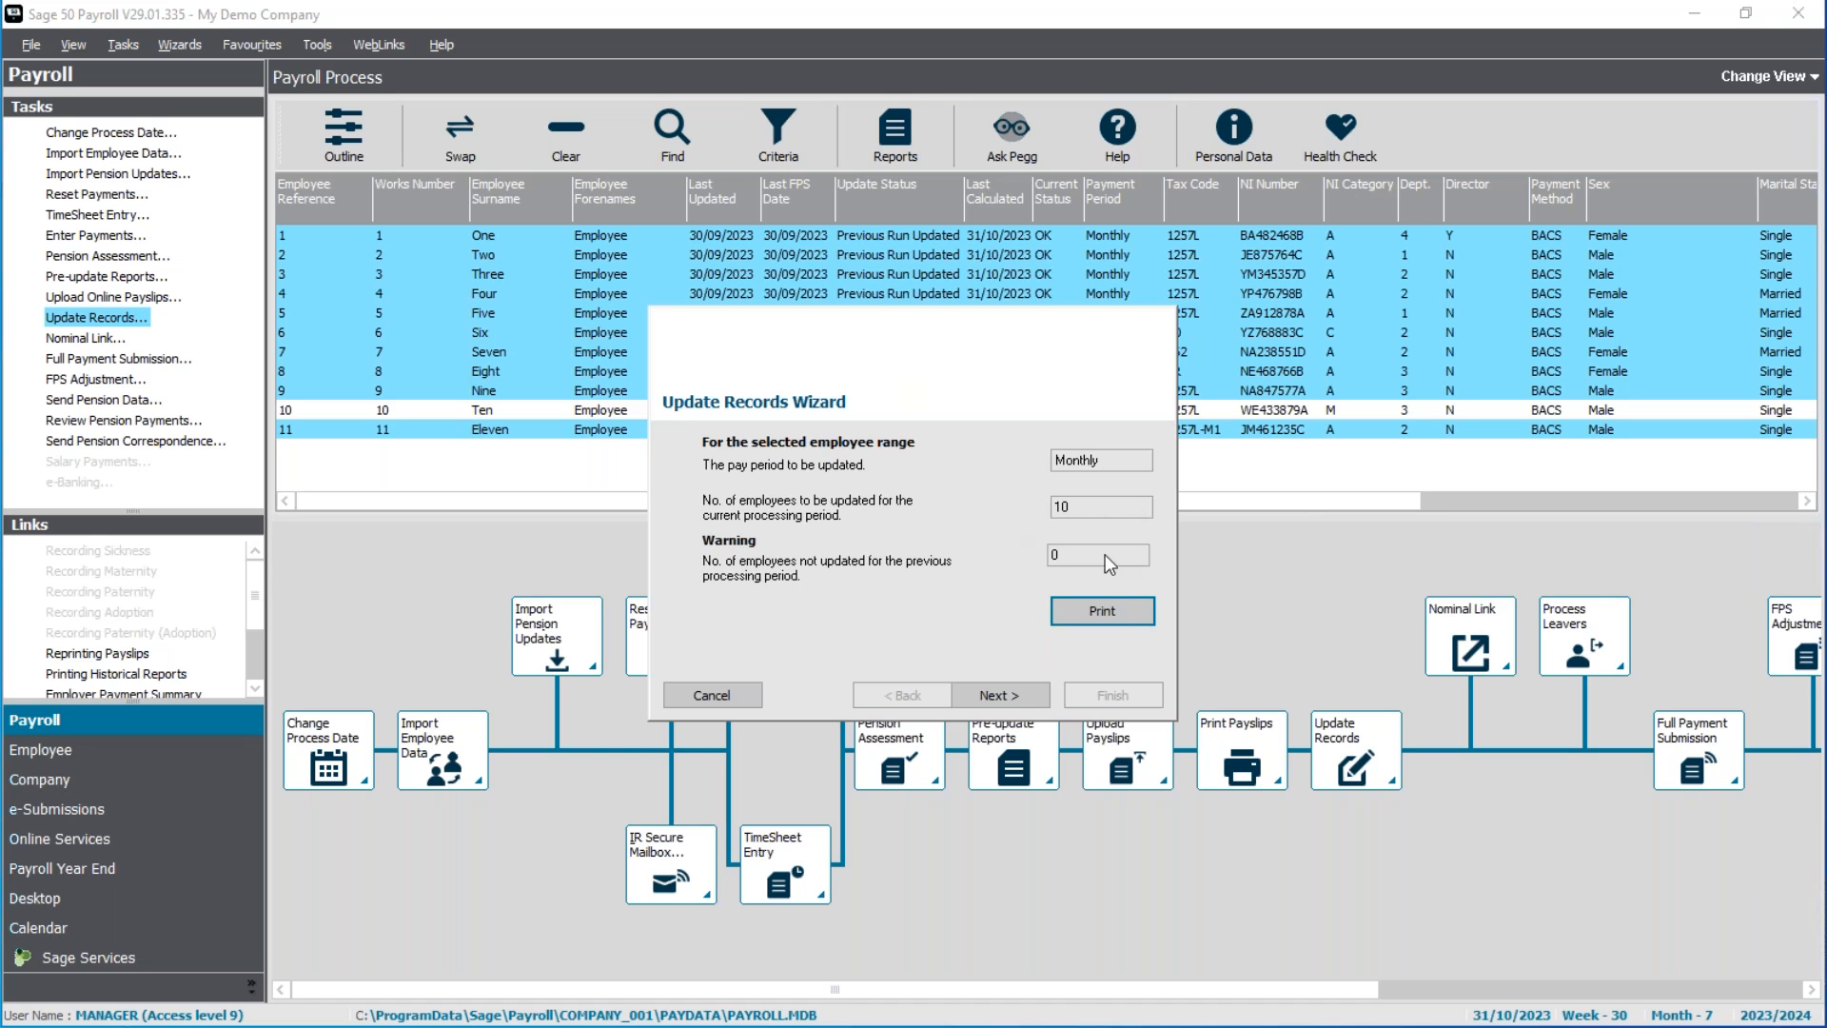
Review the employees listed for the monthly update and update all of their records
left_click(1011, 696)
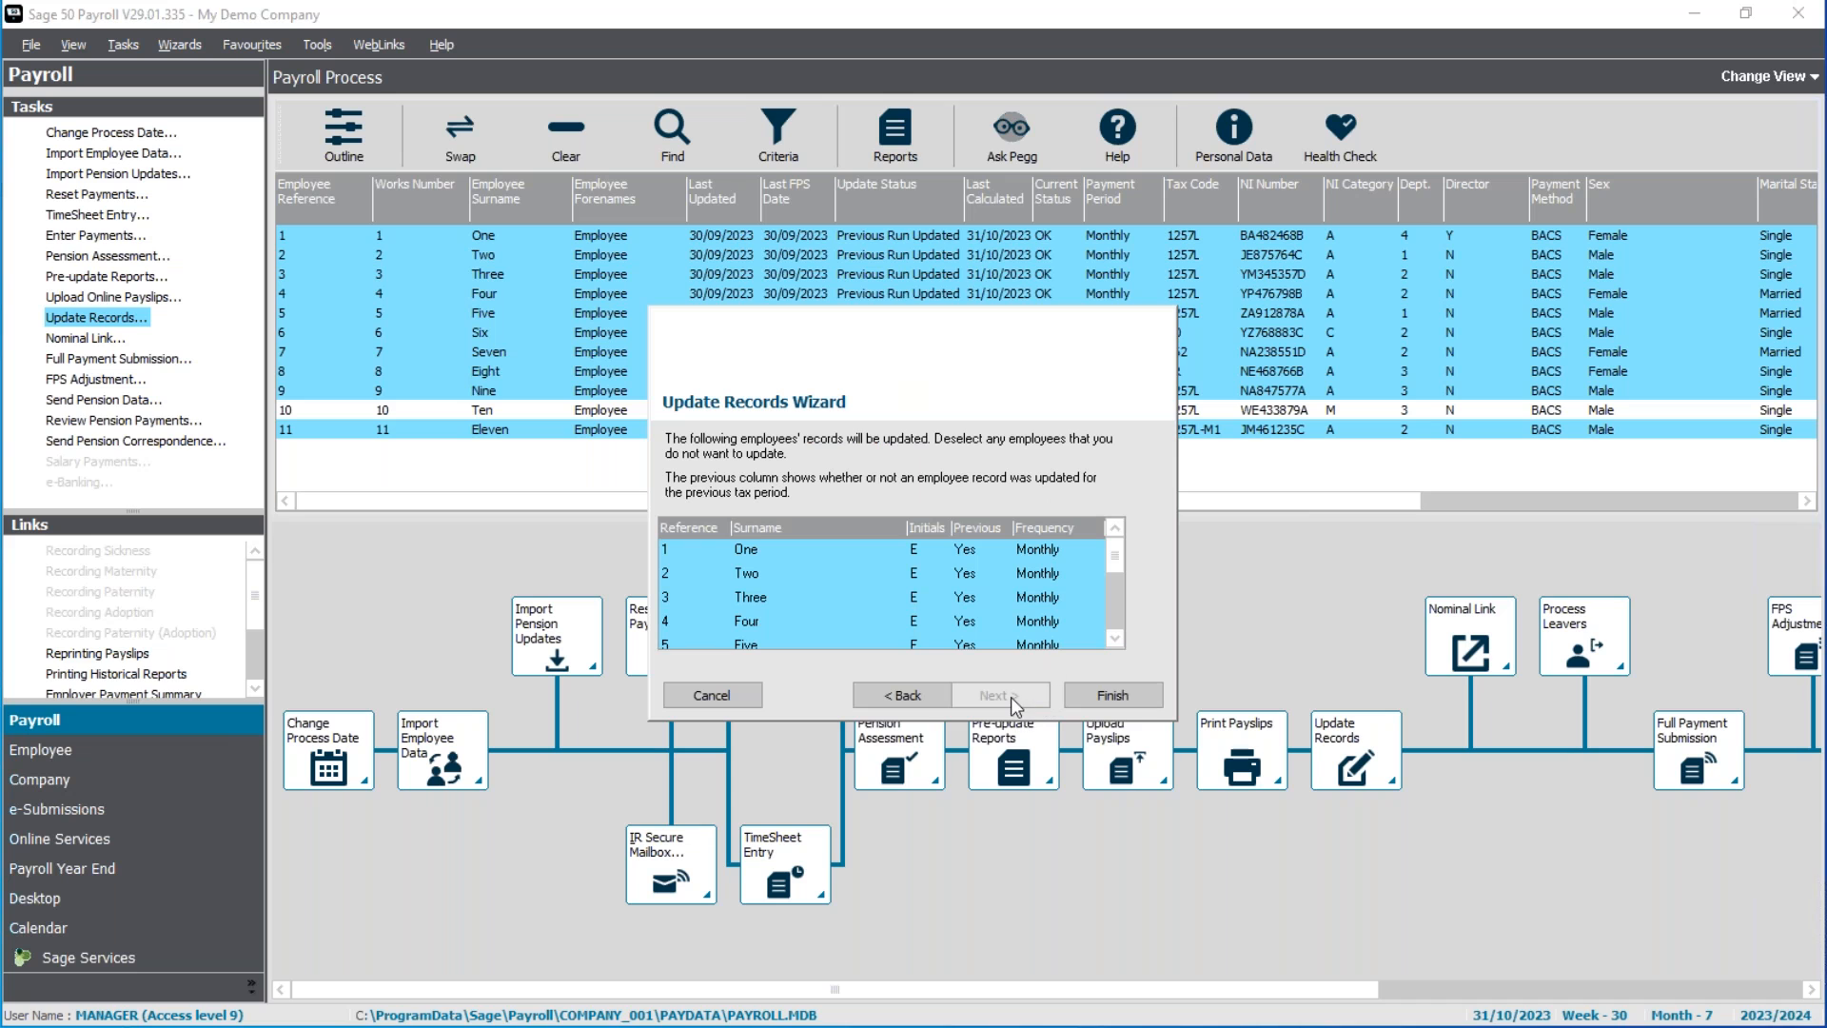
scroll(1113, 603, "down", 2)
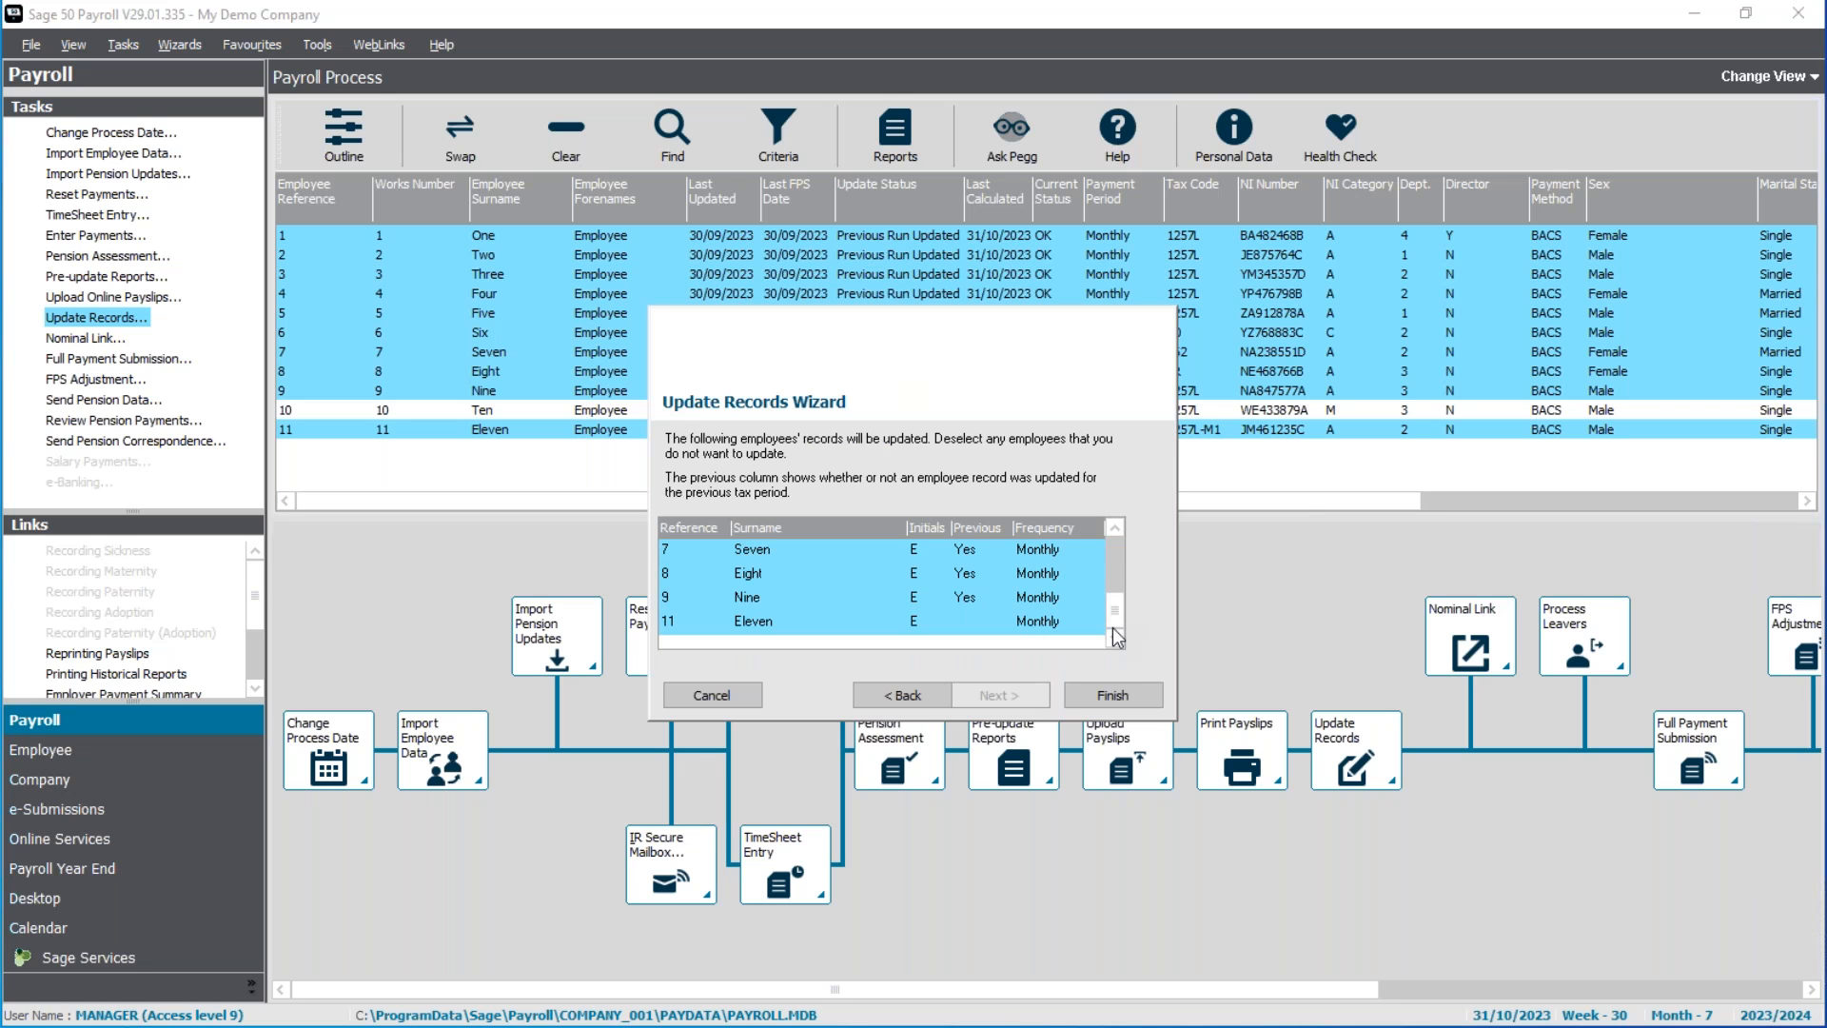
left_click(1091, 692)
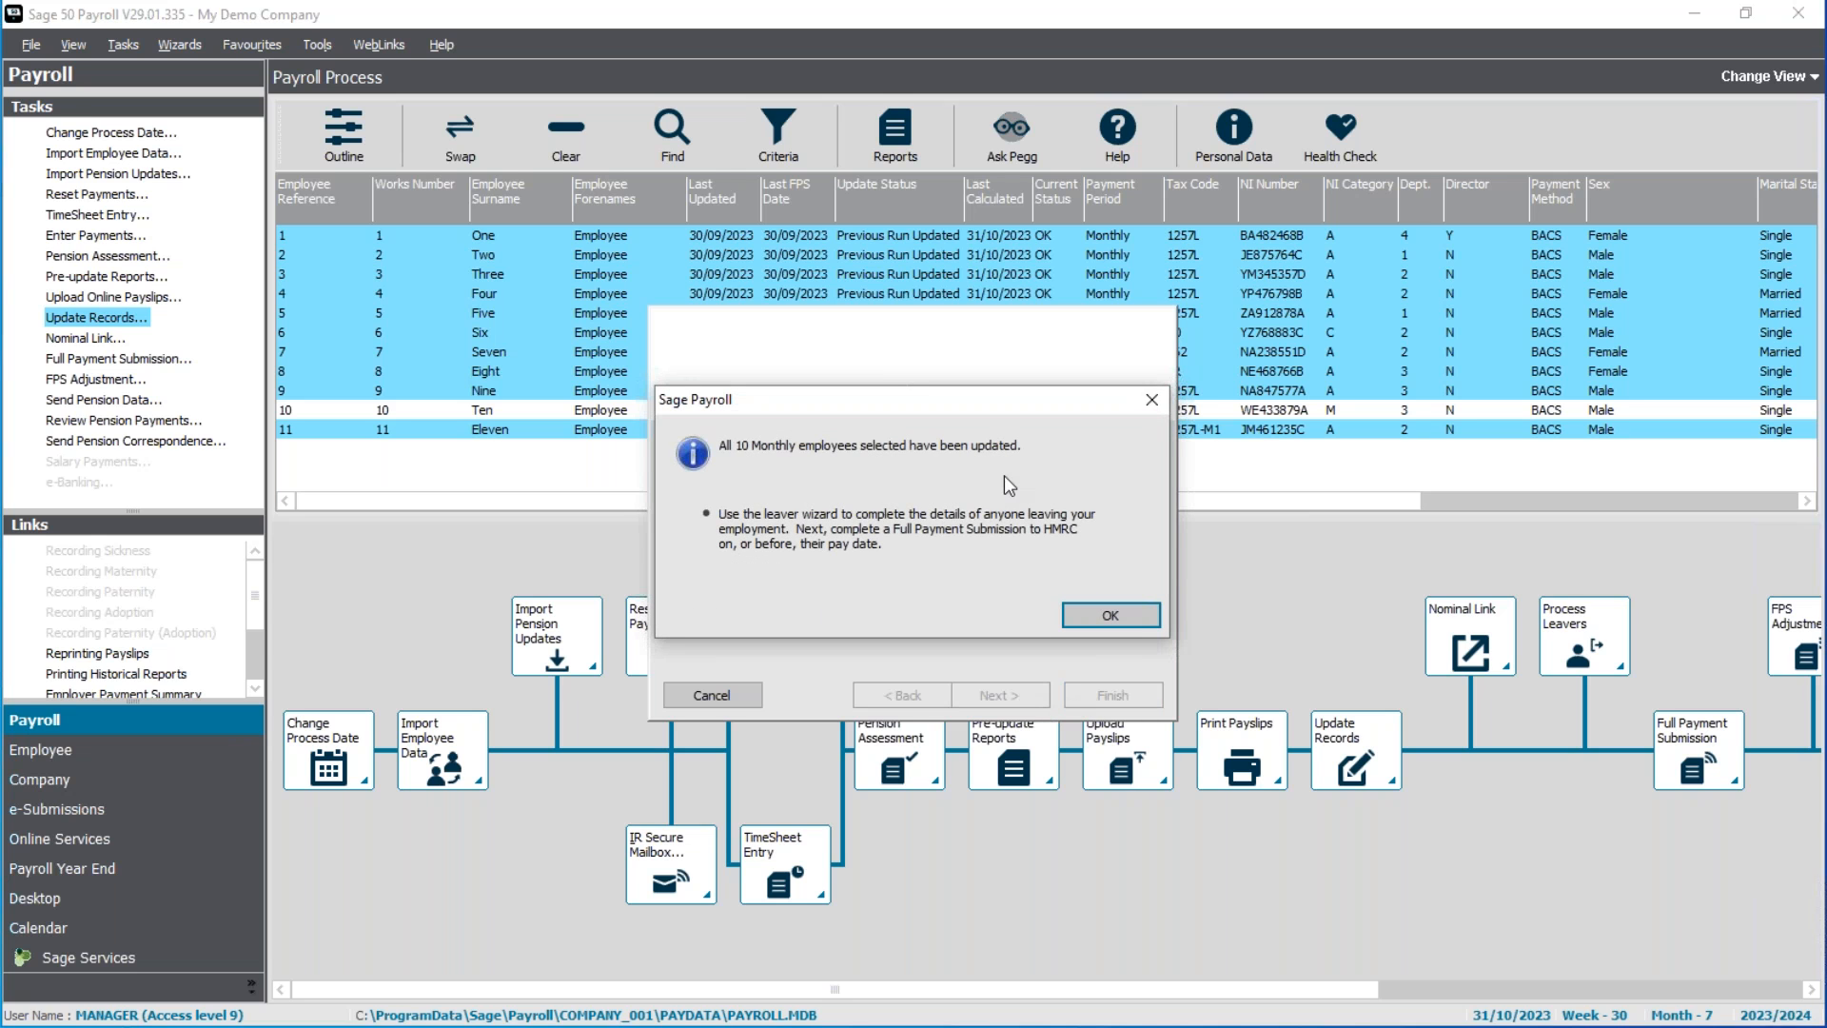
left_click(1128, 614)
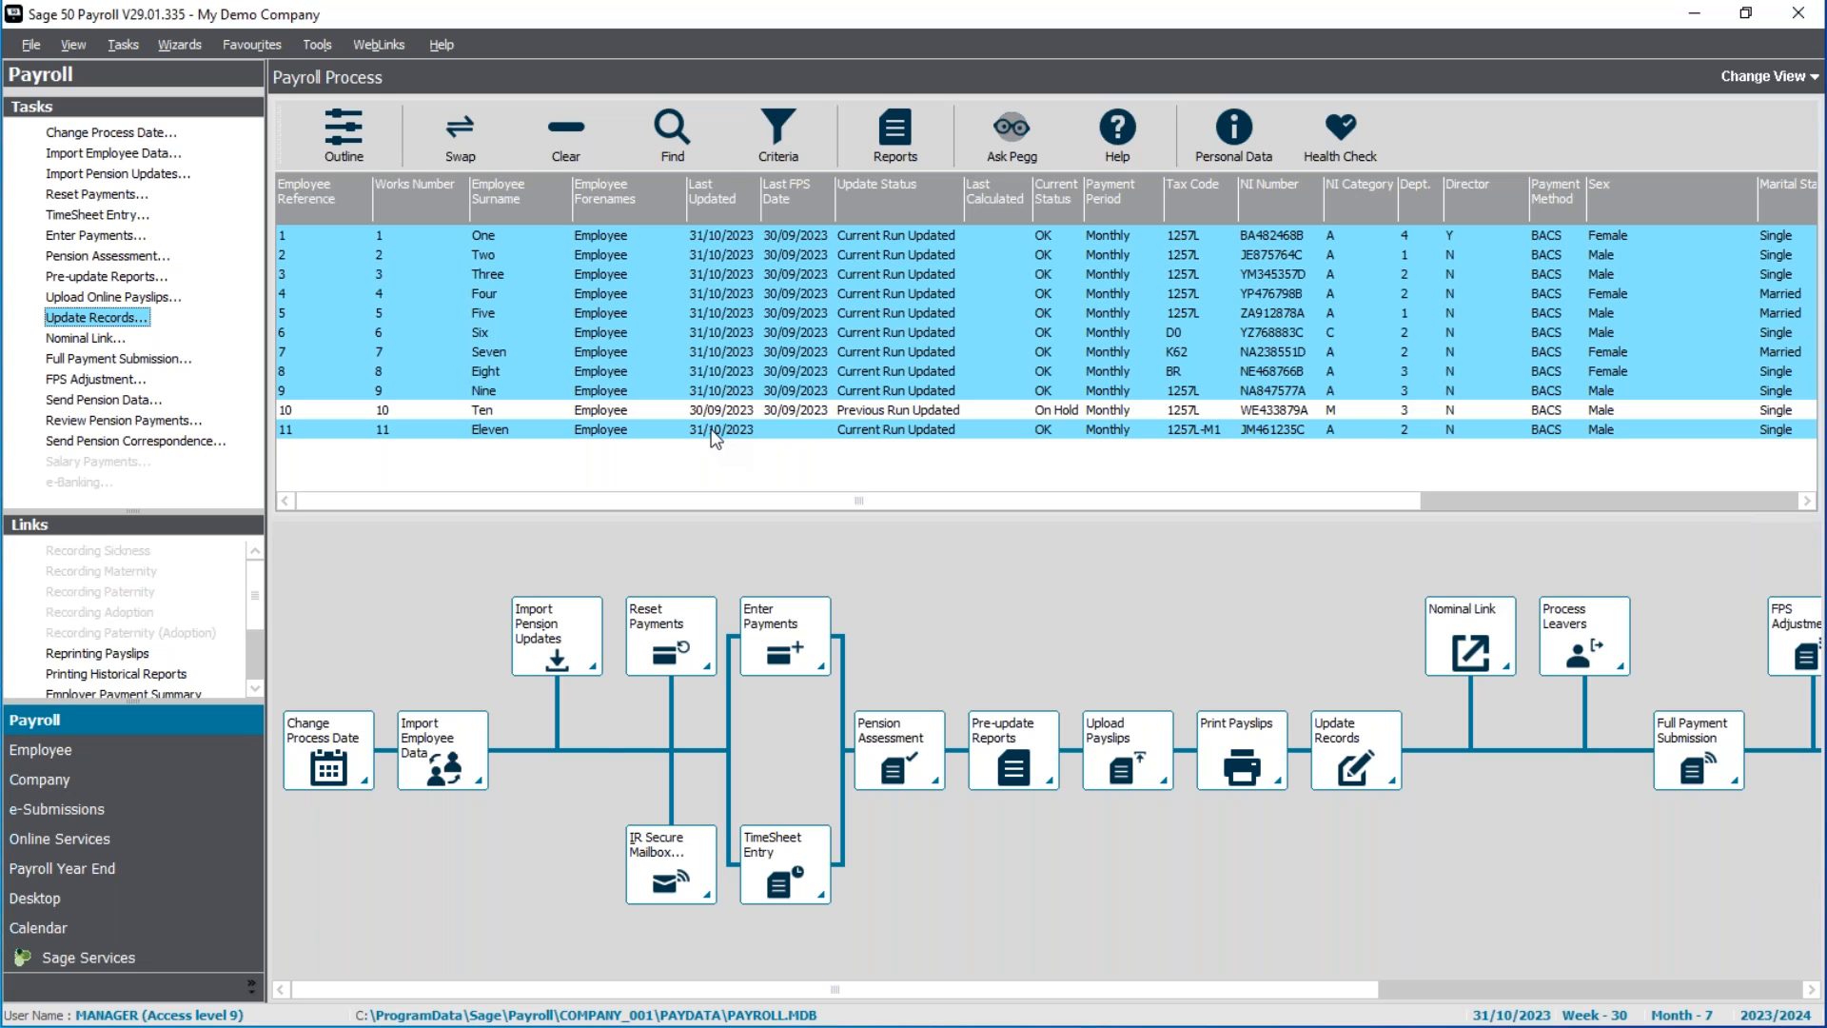
Start the Leaver Wizard for Employee Three only and set the leaving date to 20/10/2023
left_click_drag(1349, 991, 1667, 992)
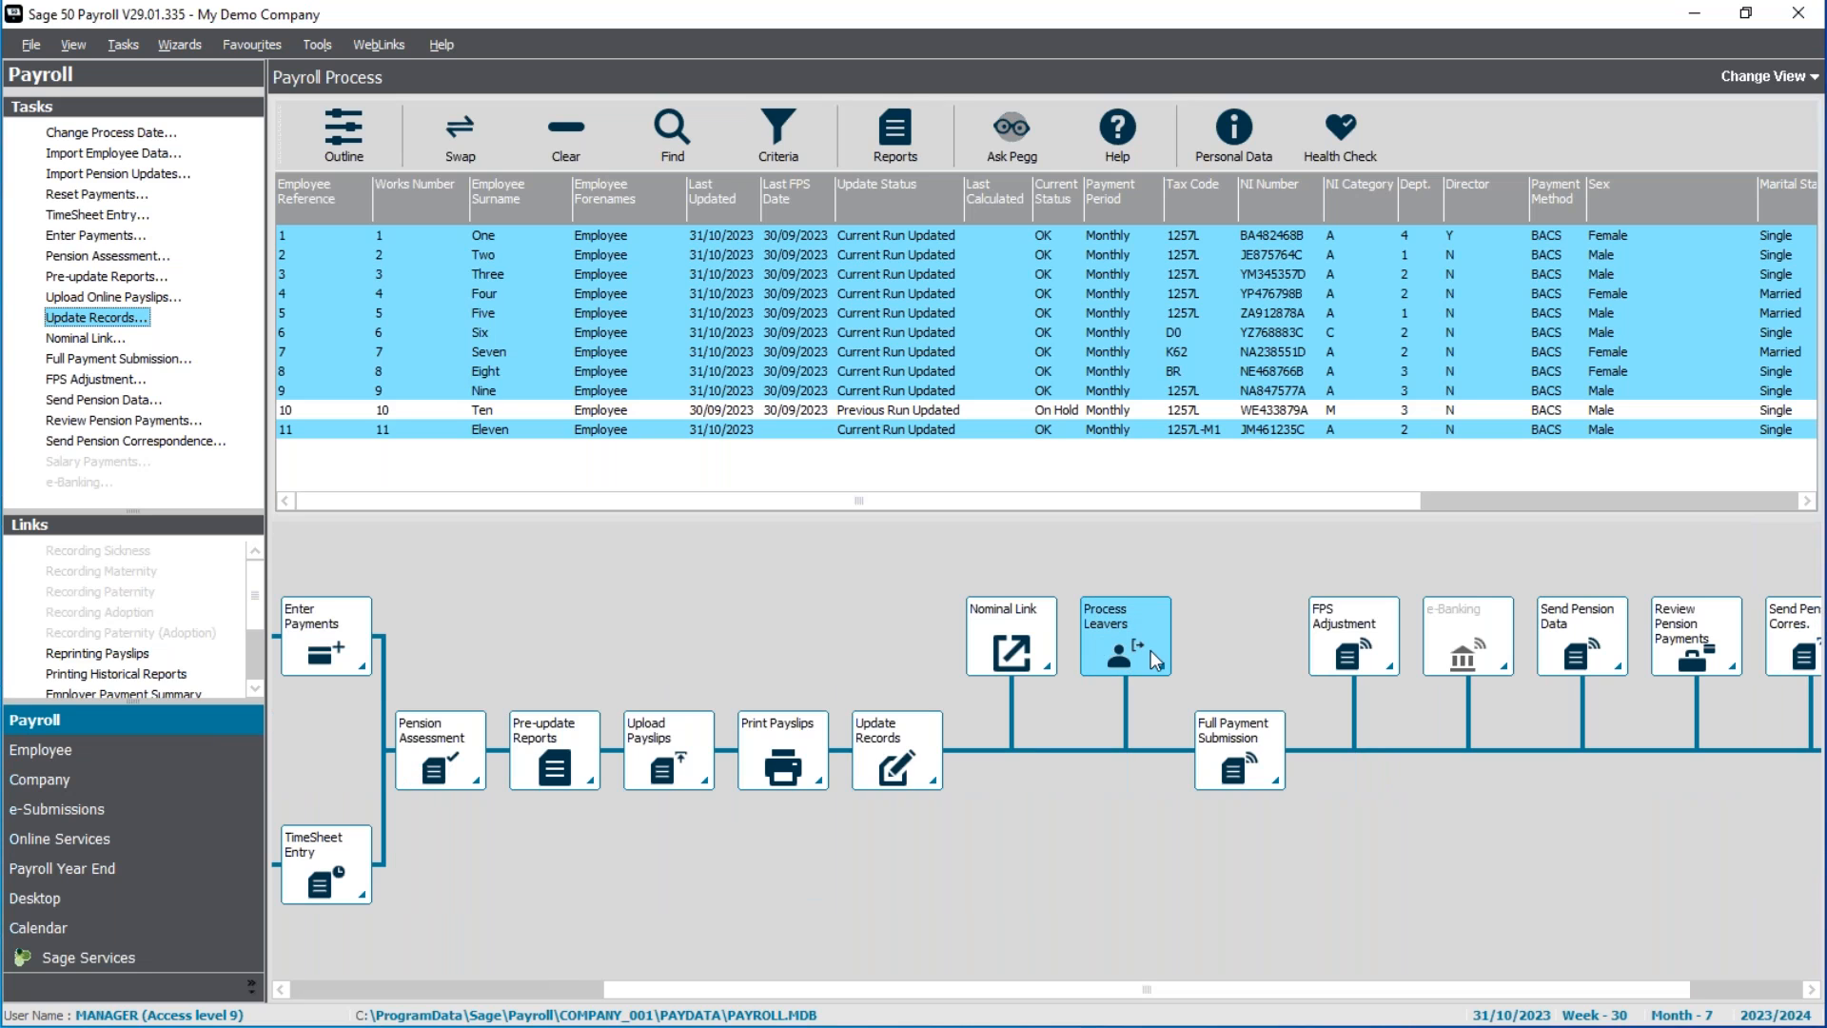
left_click(552, 132)
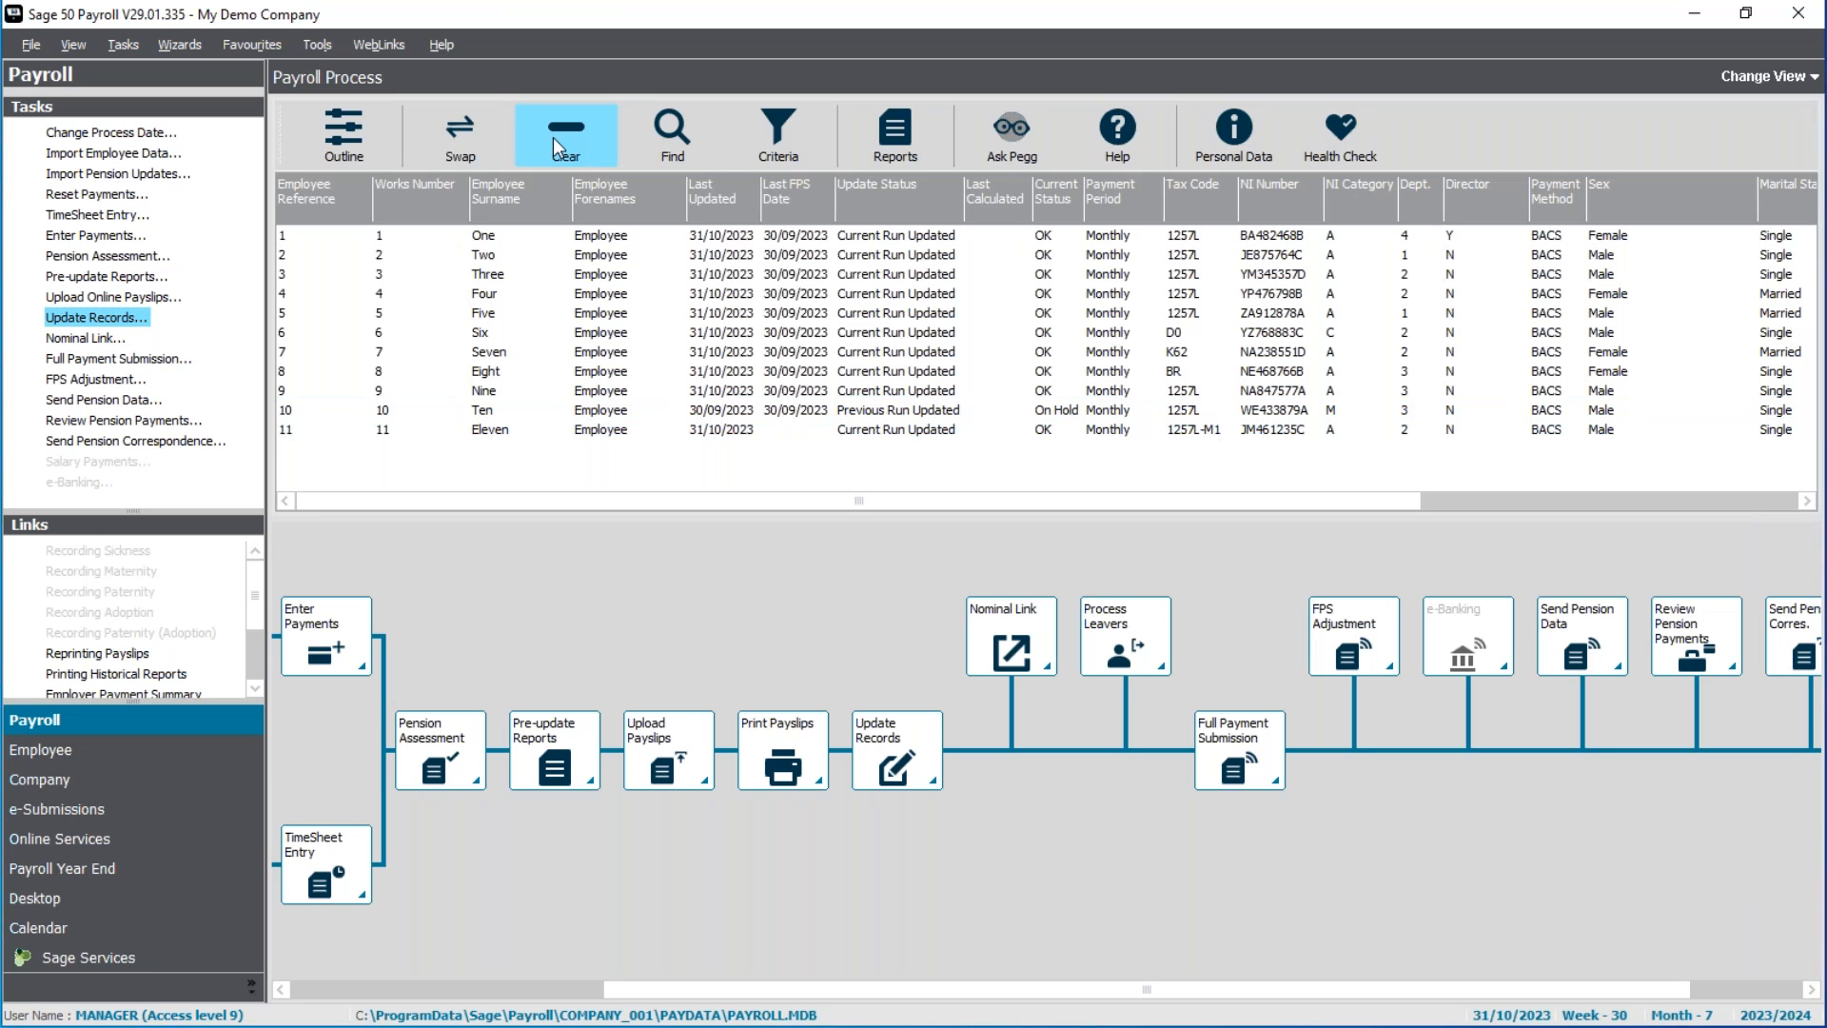
left_click(490, 278)
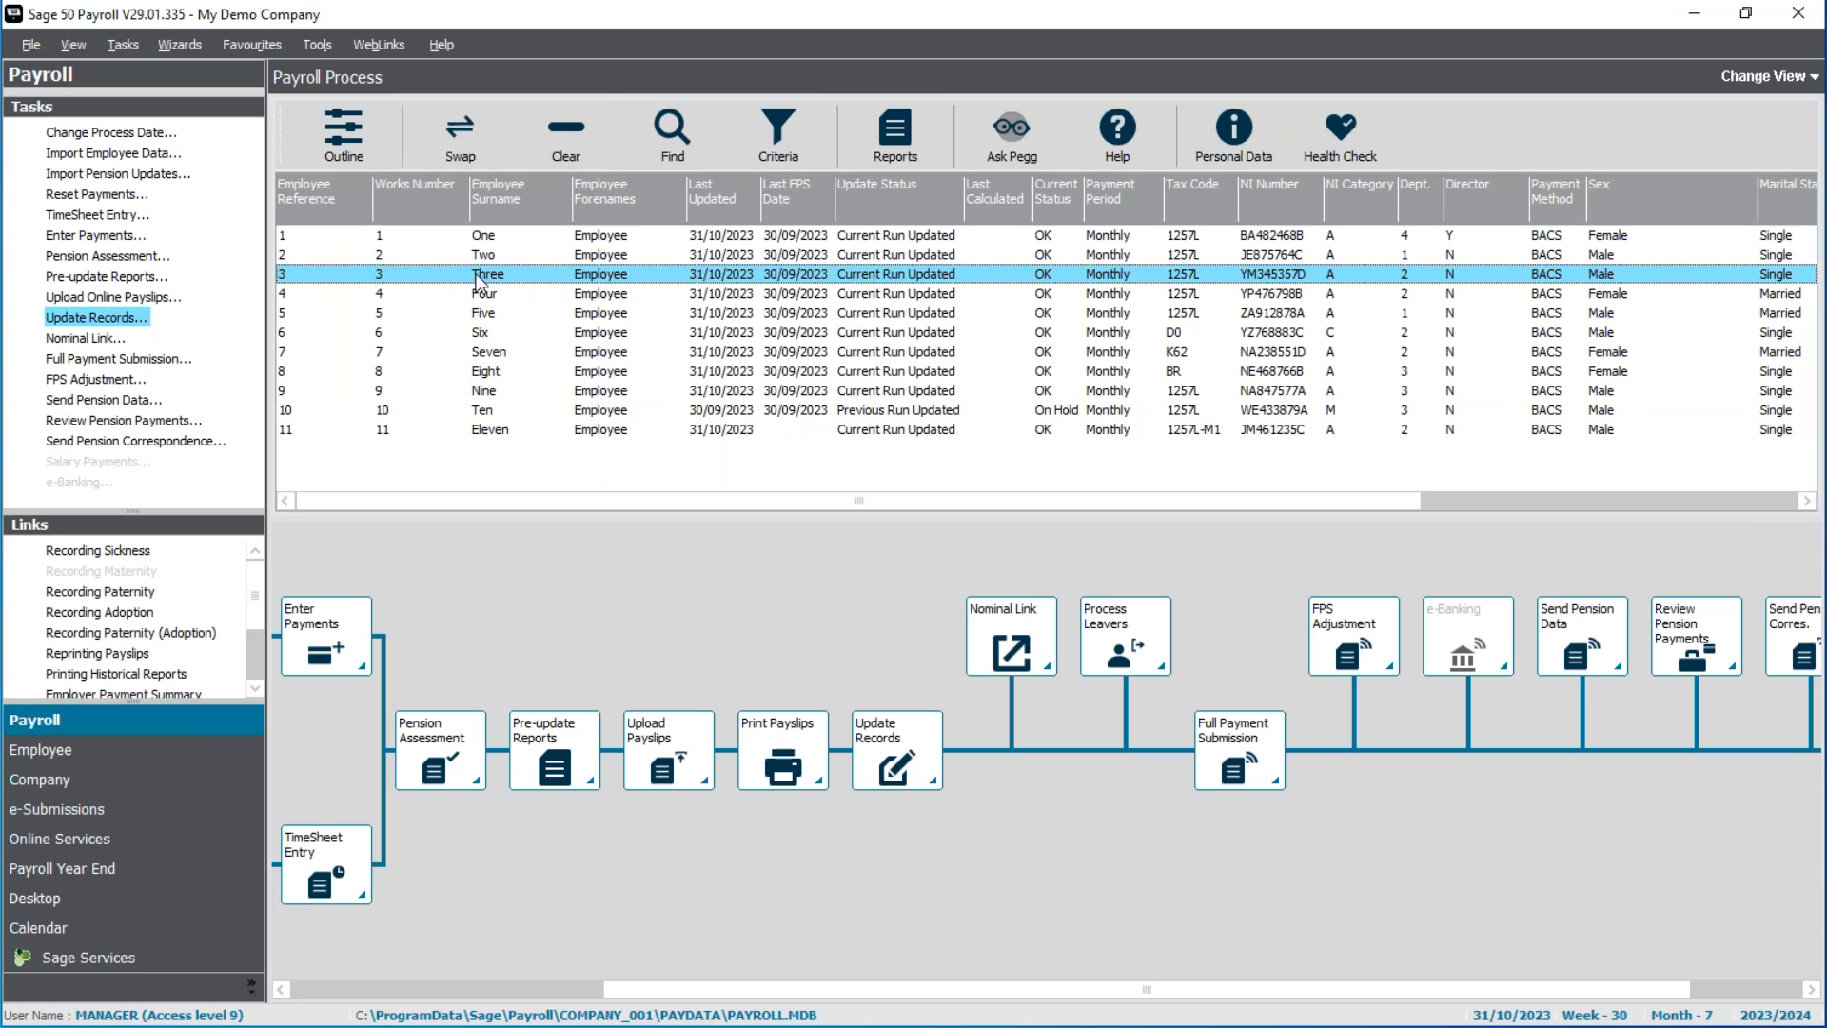
left_click(167, 756)
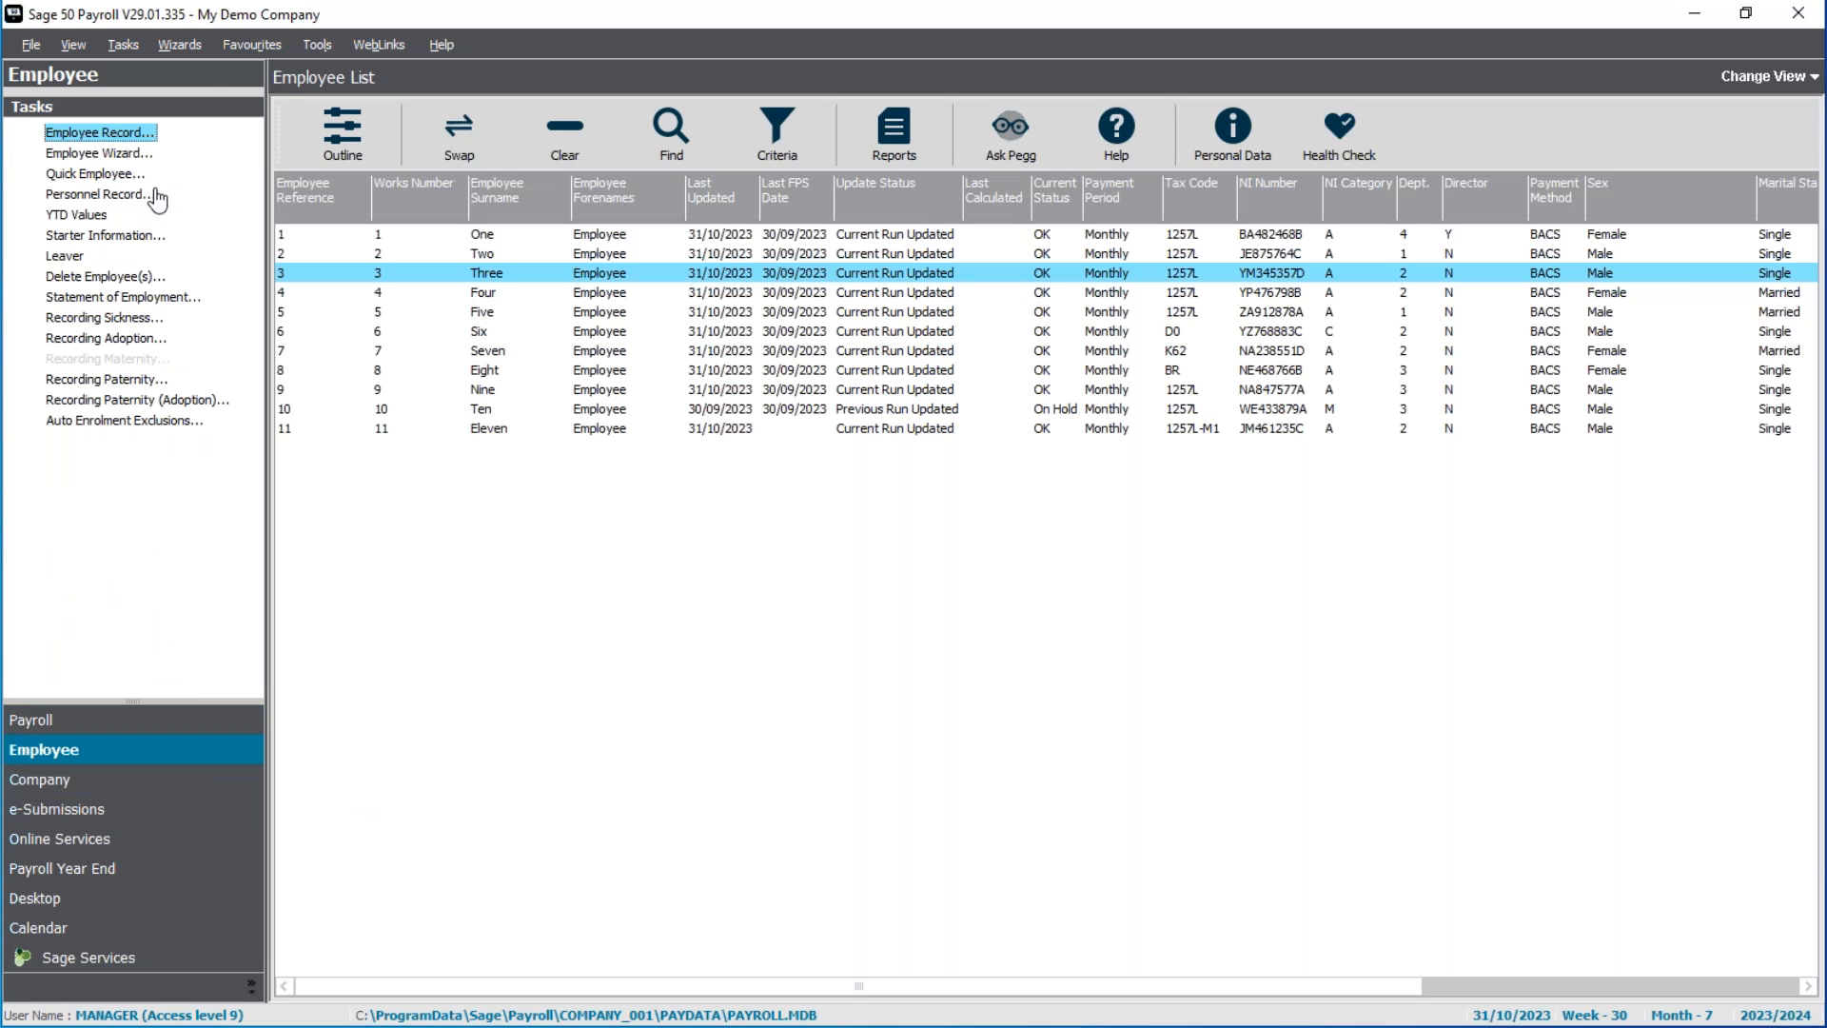
left_click(64, 256)
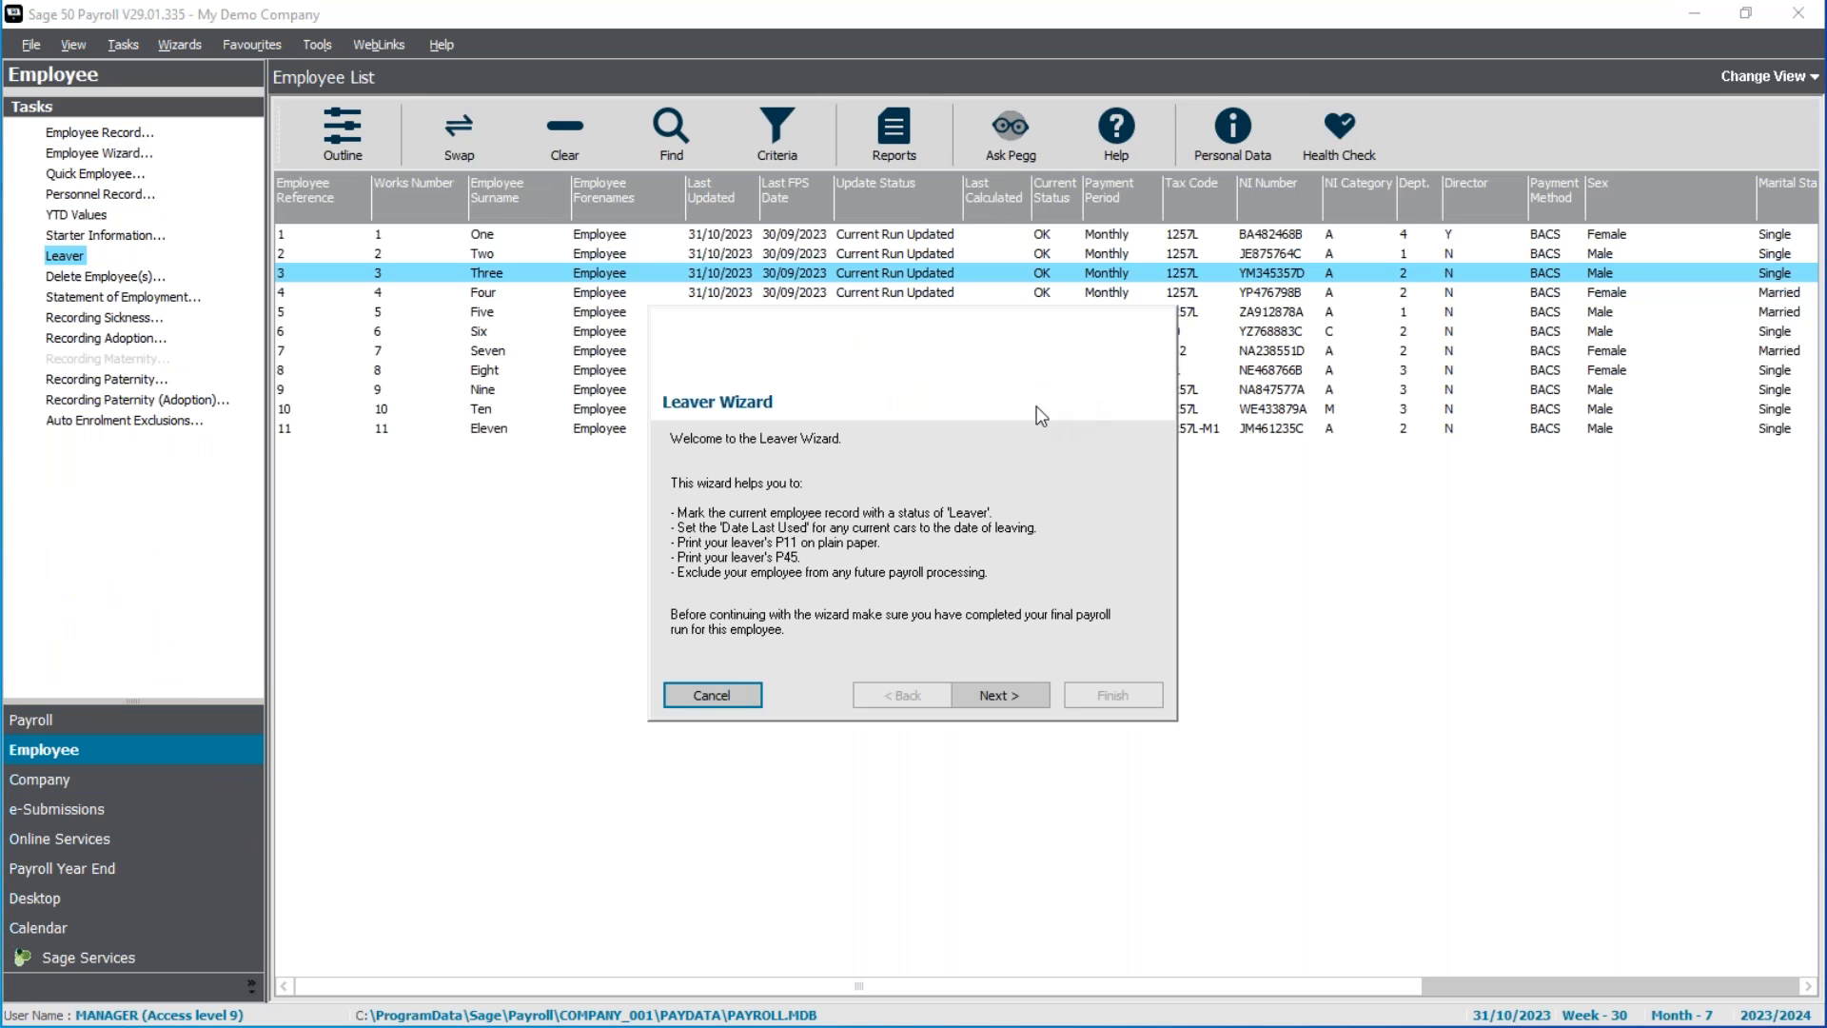
left_click(1036, 701)
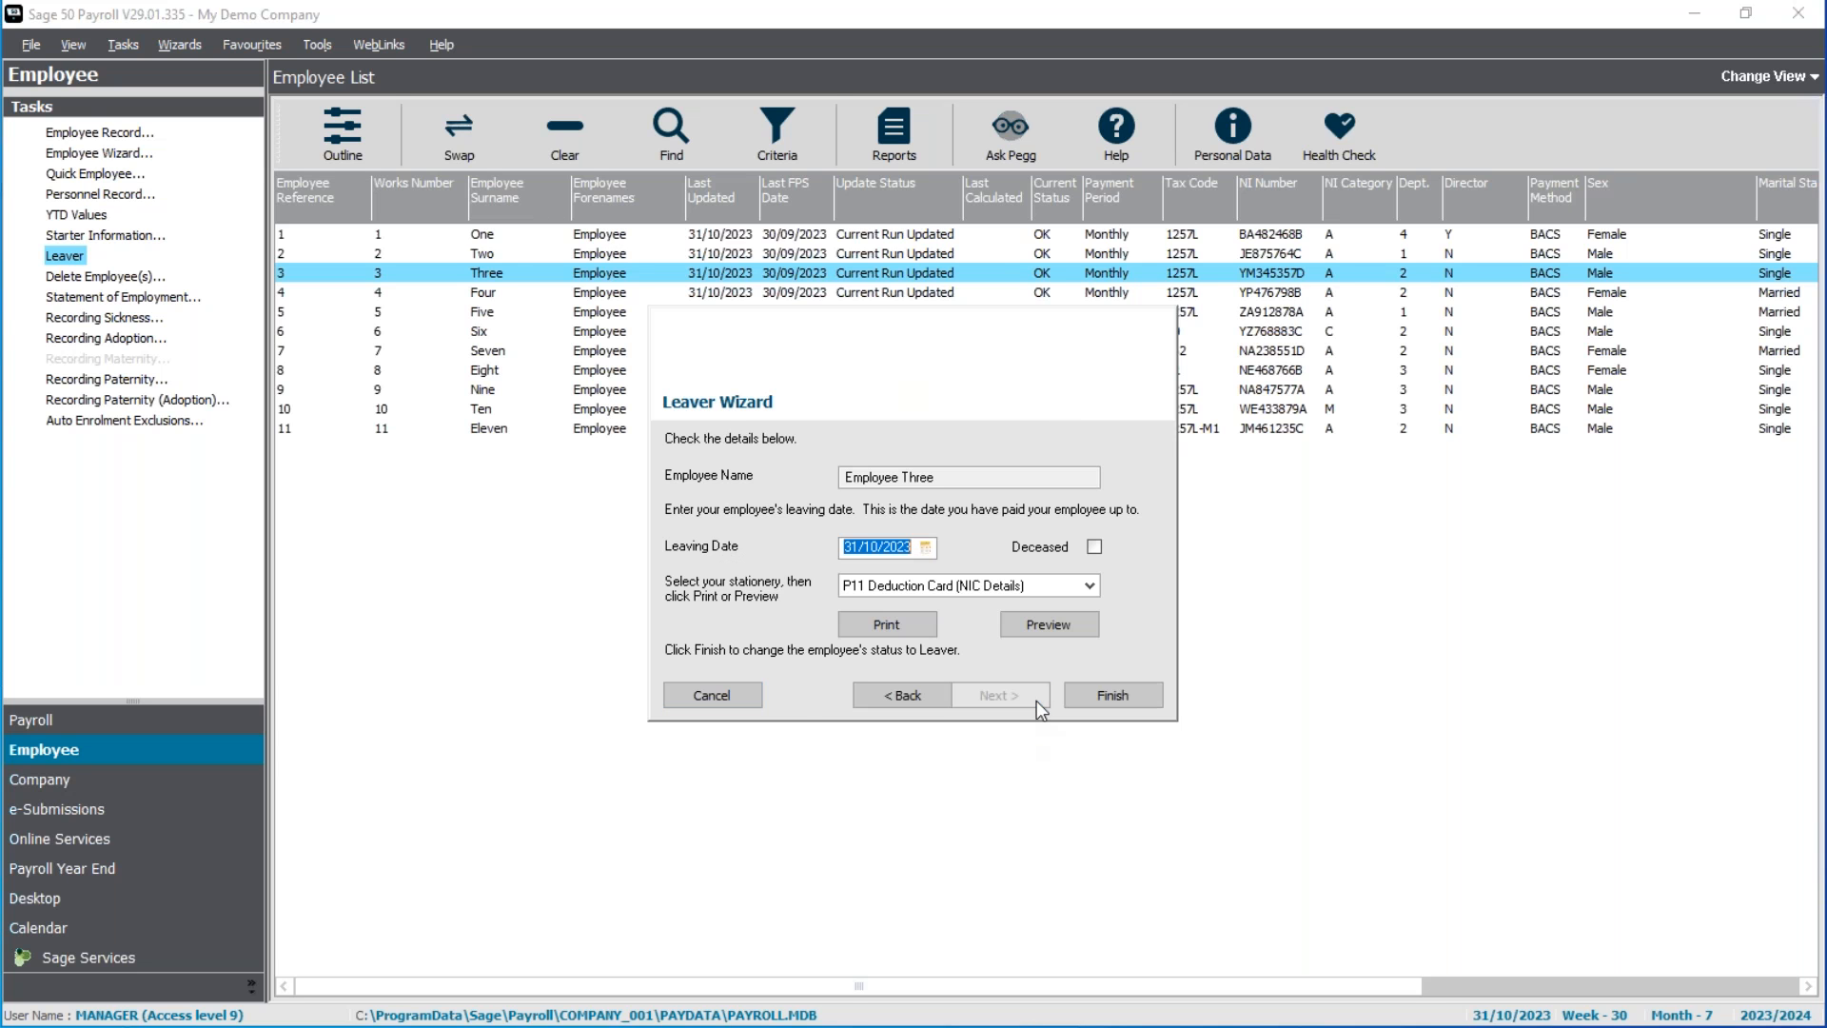
left_click(927, 544)
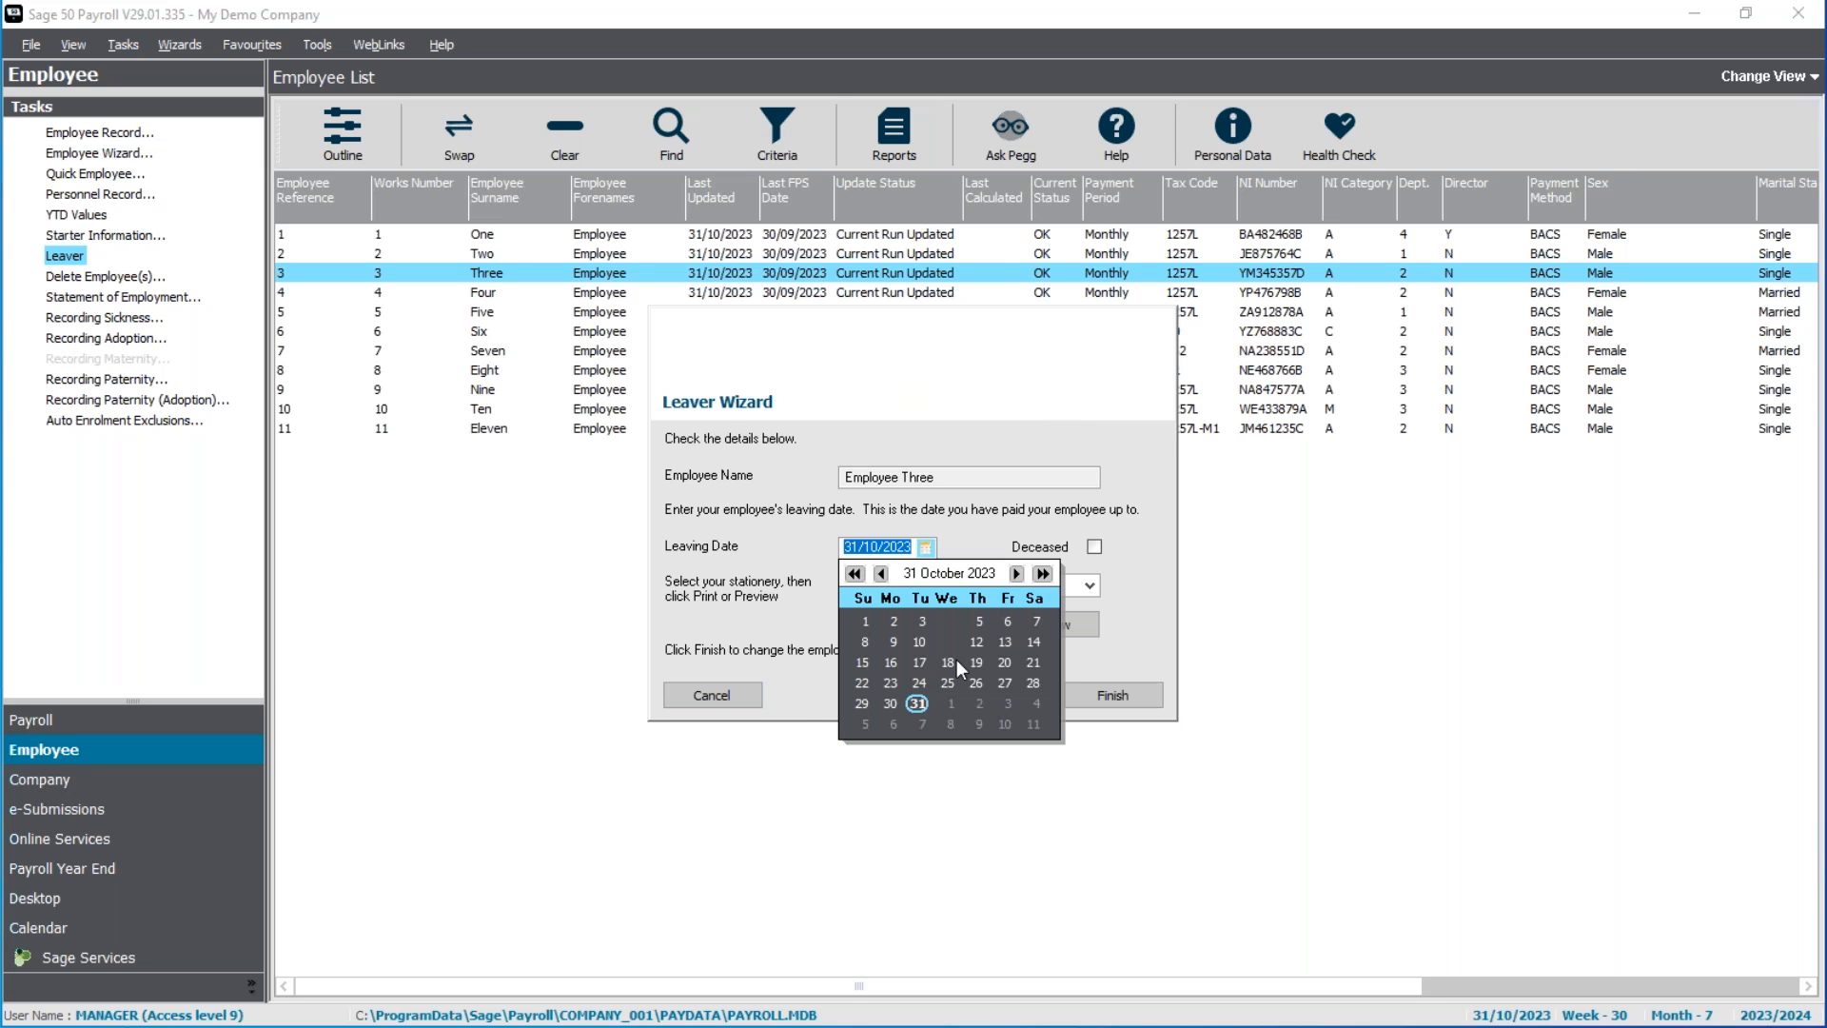
left_click(1005, 660)
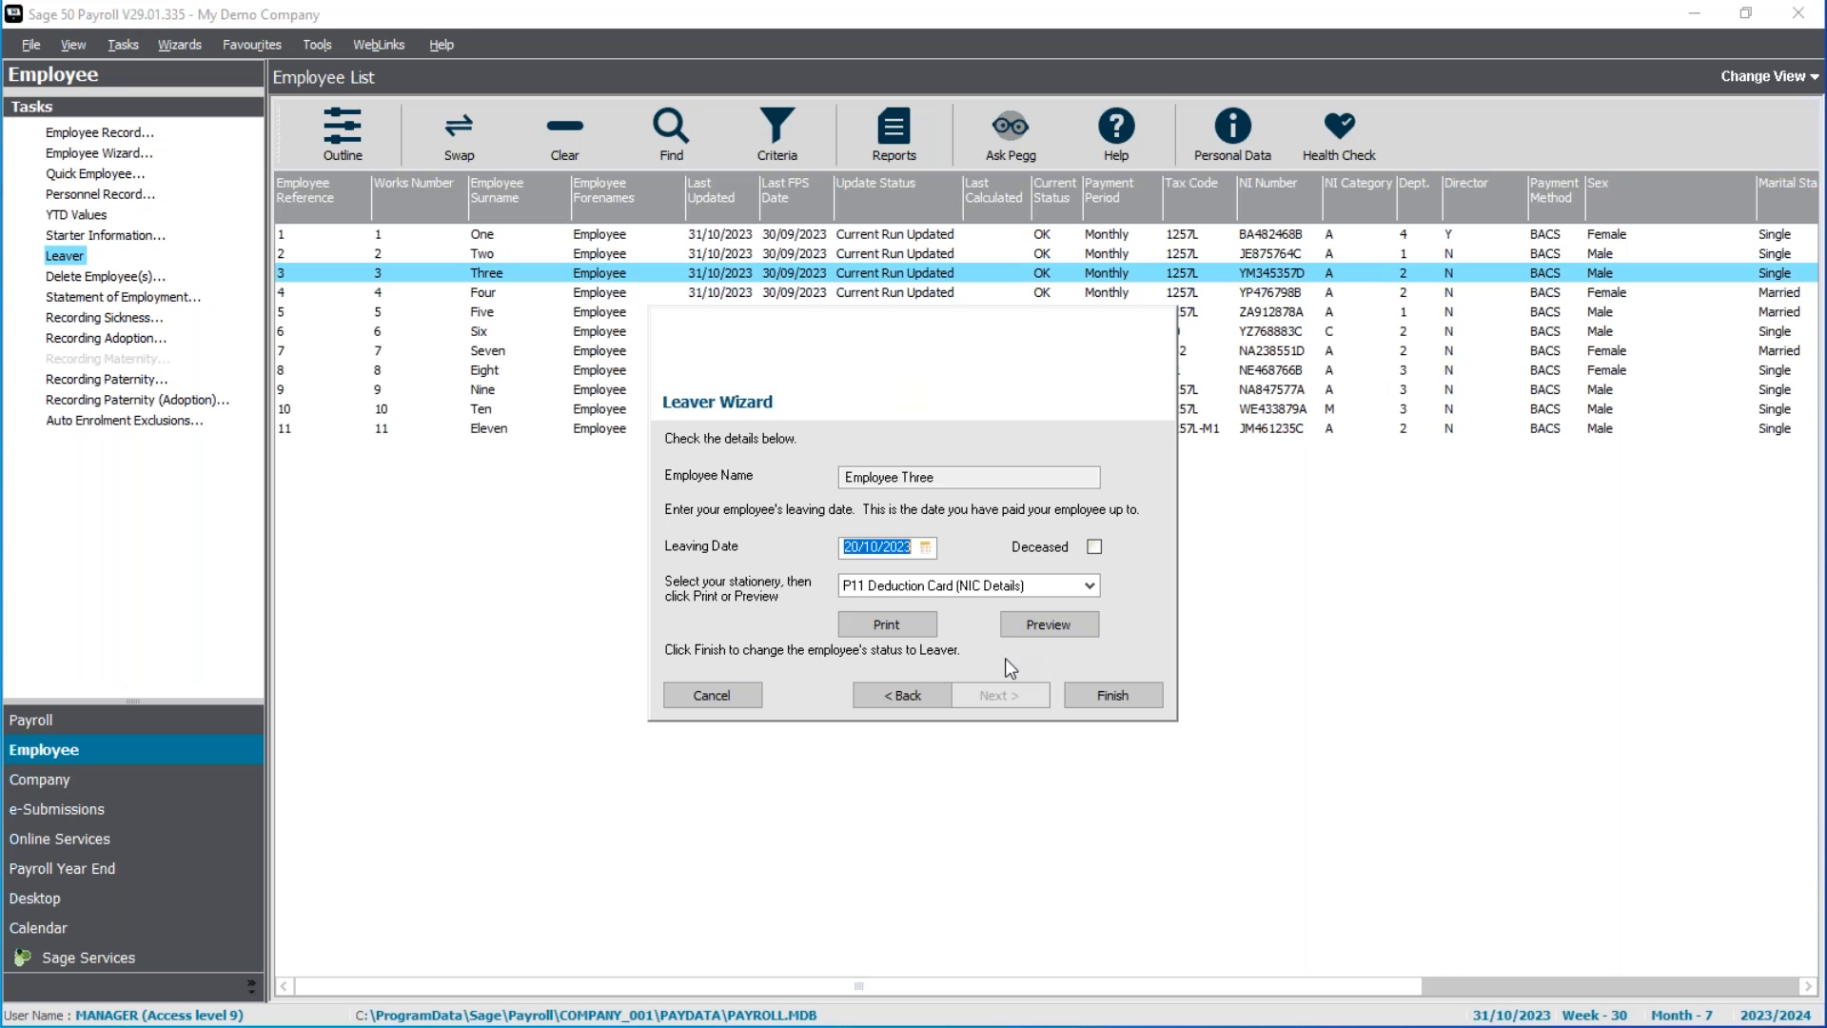
Preview Employee Three's P45 as P45 - Plain paper (for eSubmissions), then finish the wizard to make the employee a leaver
left_click(1091, 584)
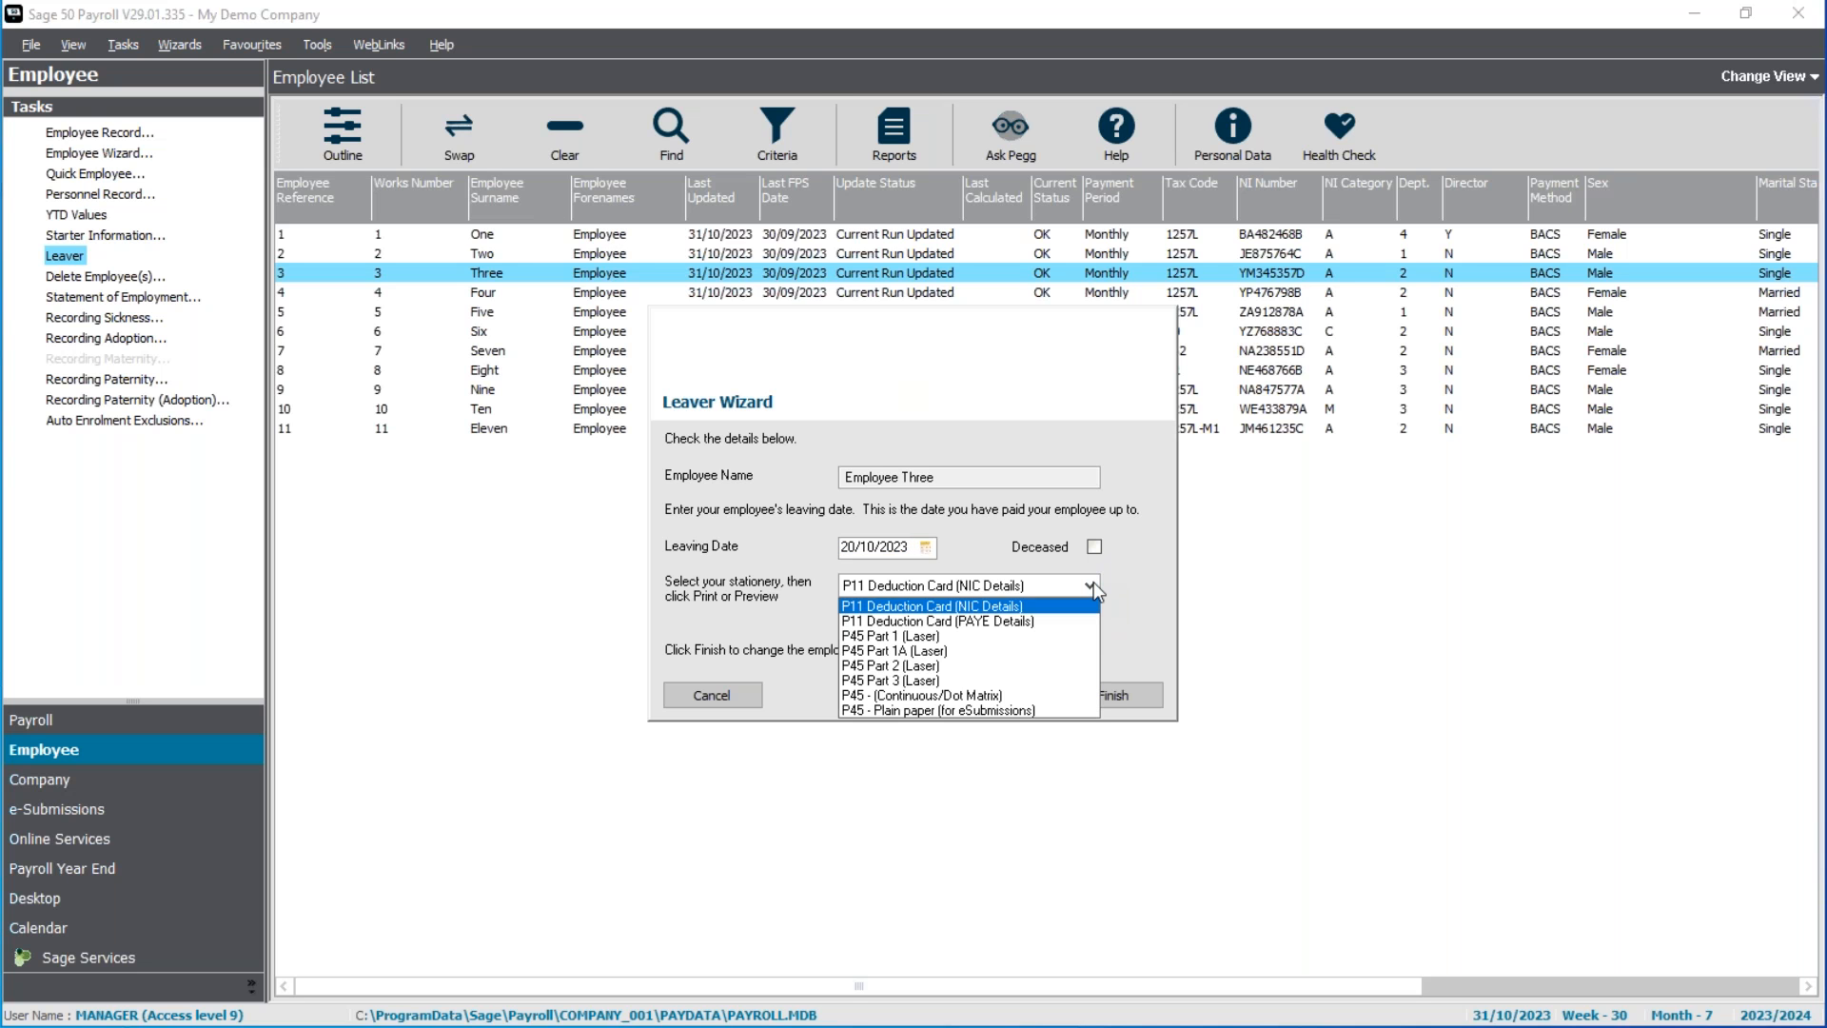
left_click(982, 710)
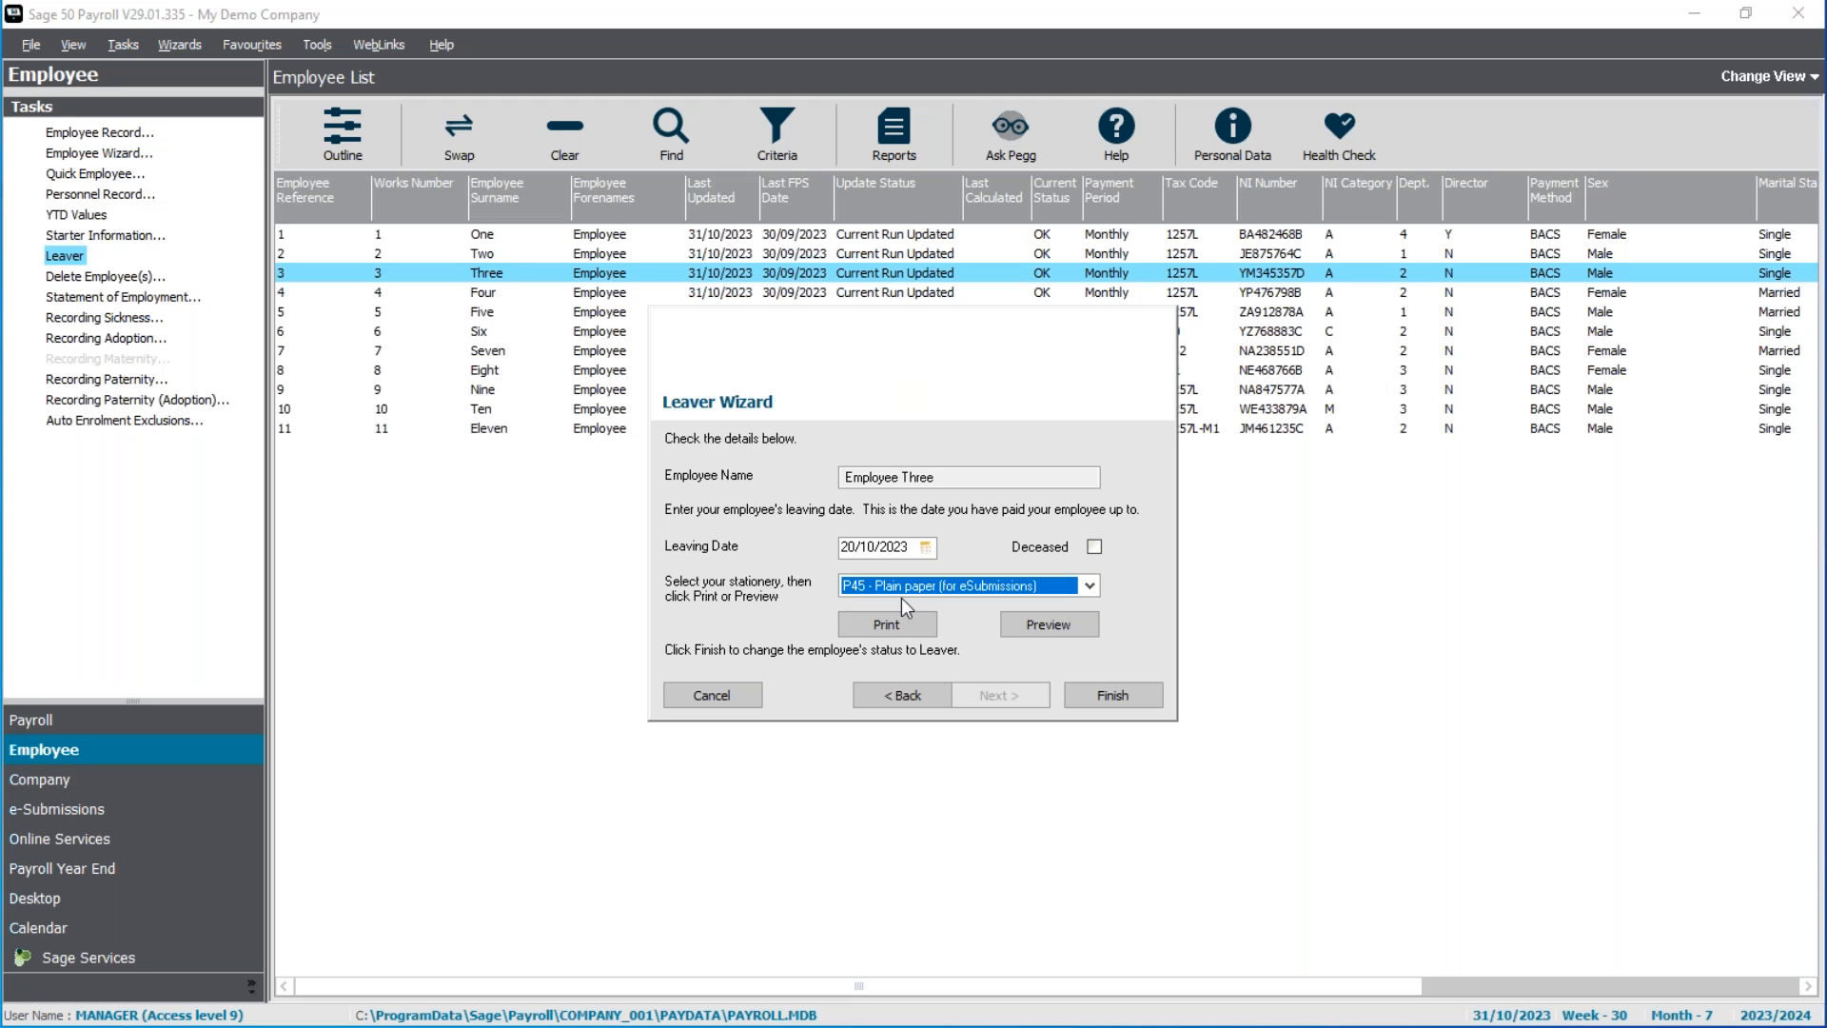
left_click(1052, 626)
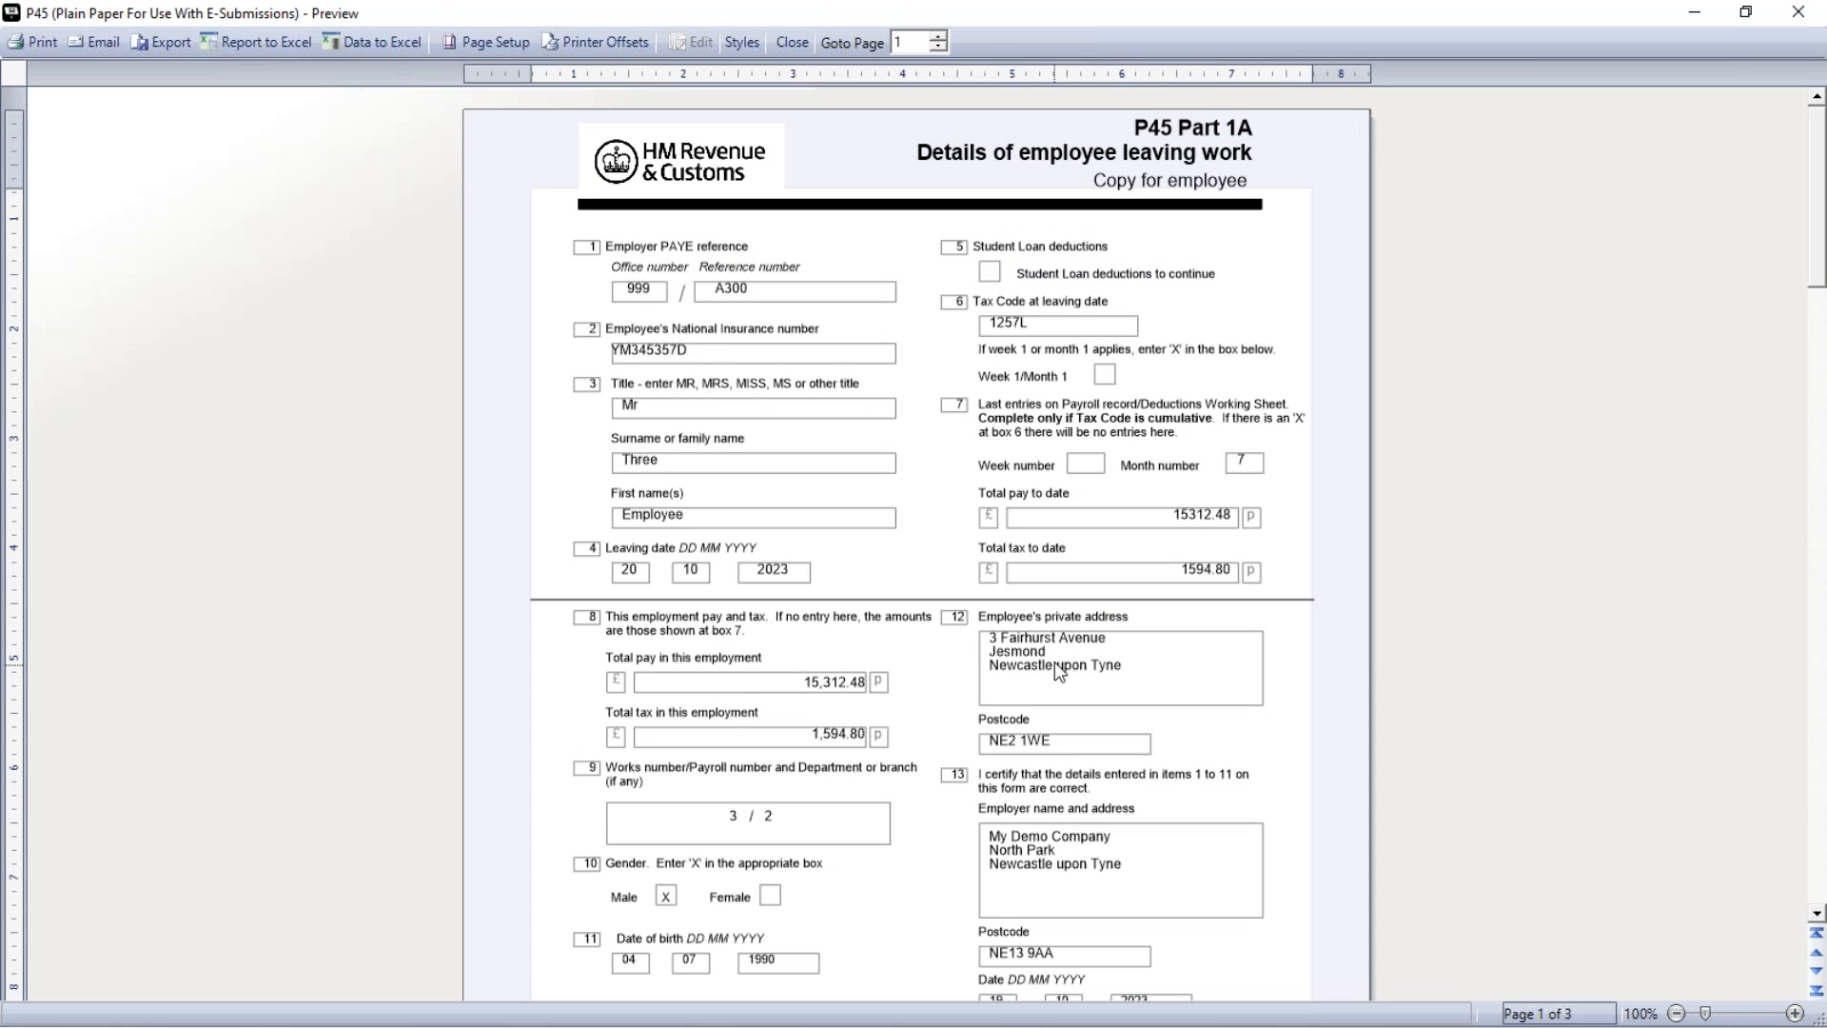
scroll(1054, 660, "down", 10)
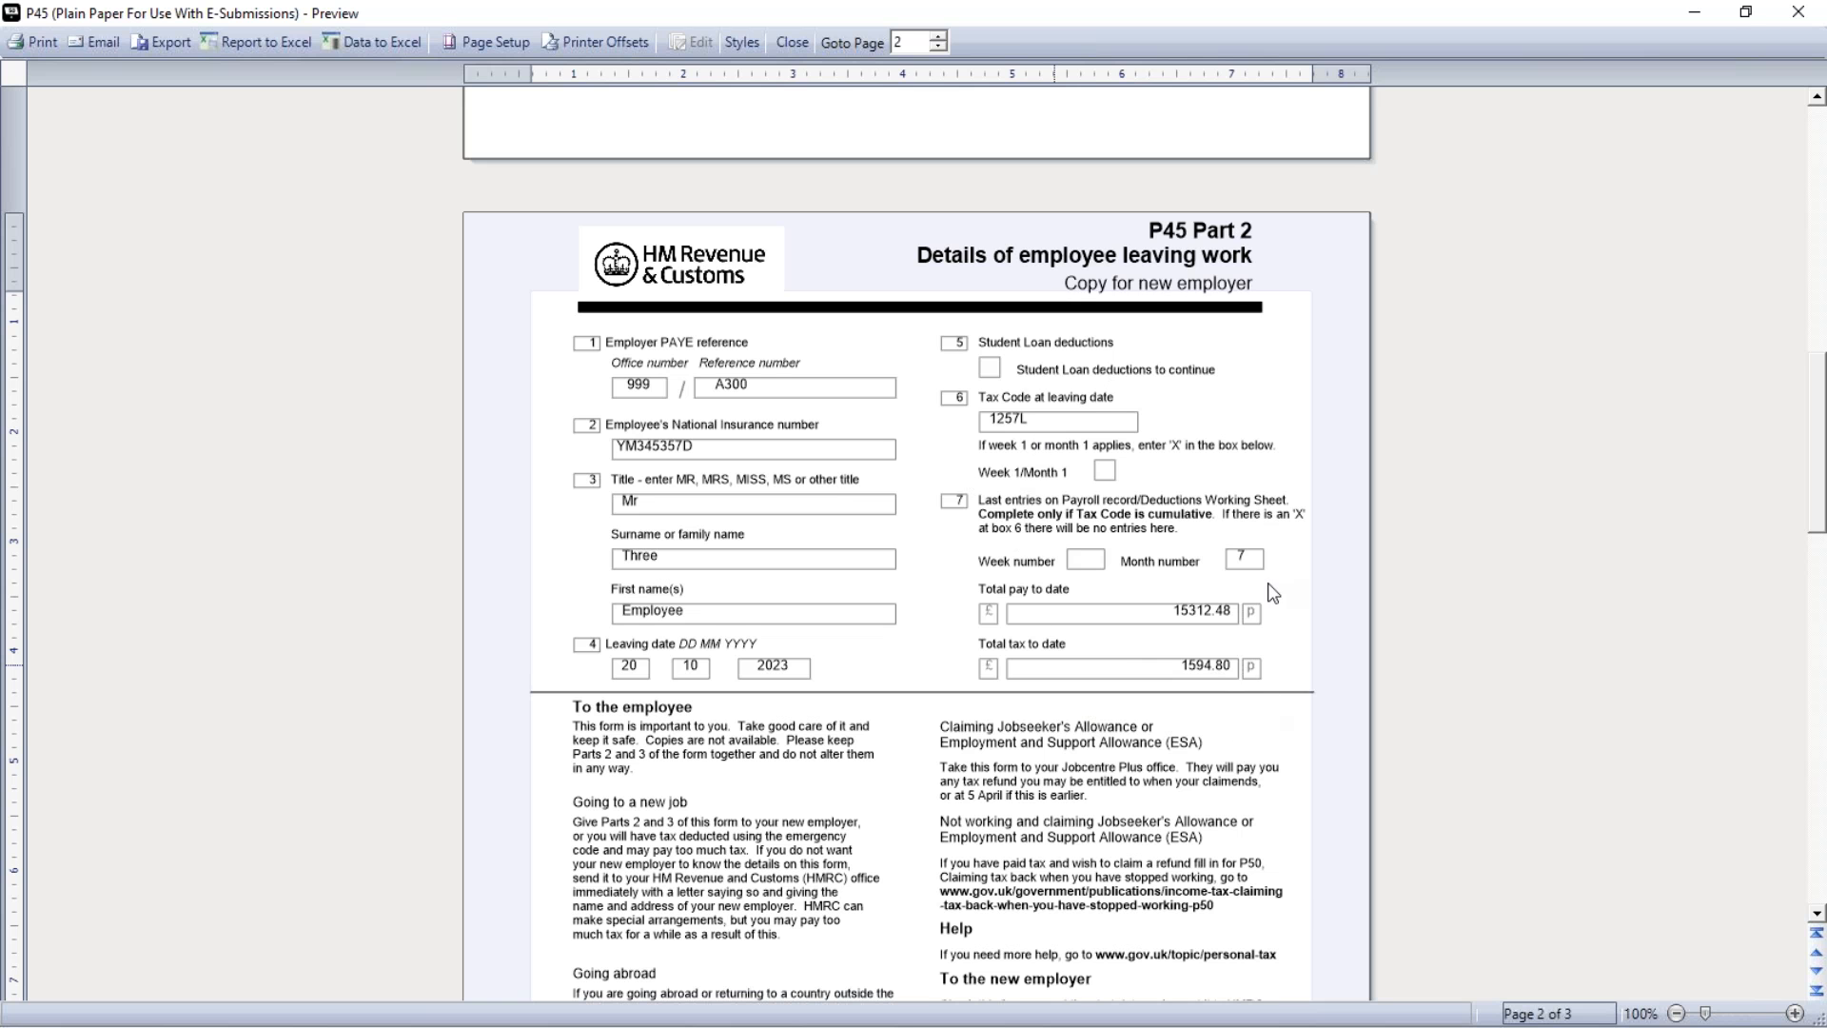
scroll(1232, 702, "up", 10)
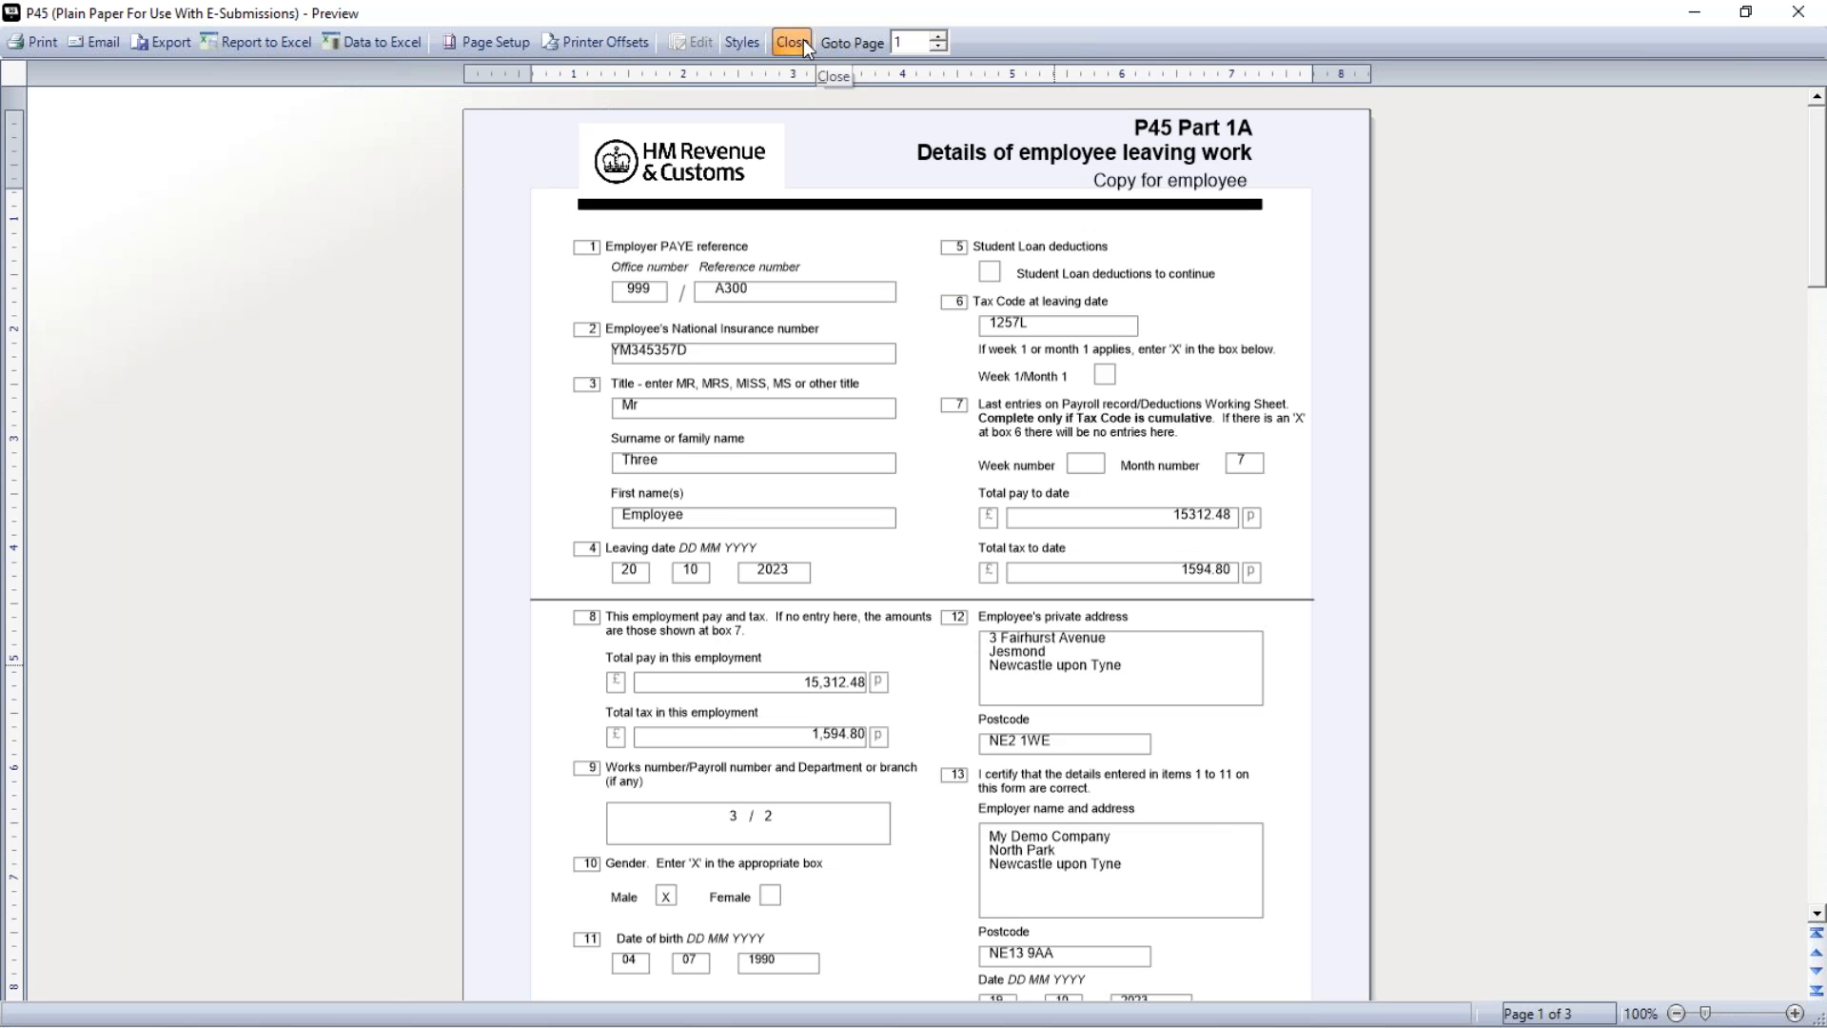
left_click(803, 38)
left_click(1115, 697)
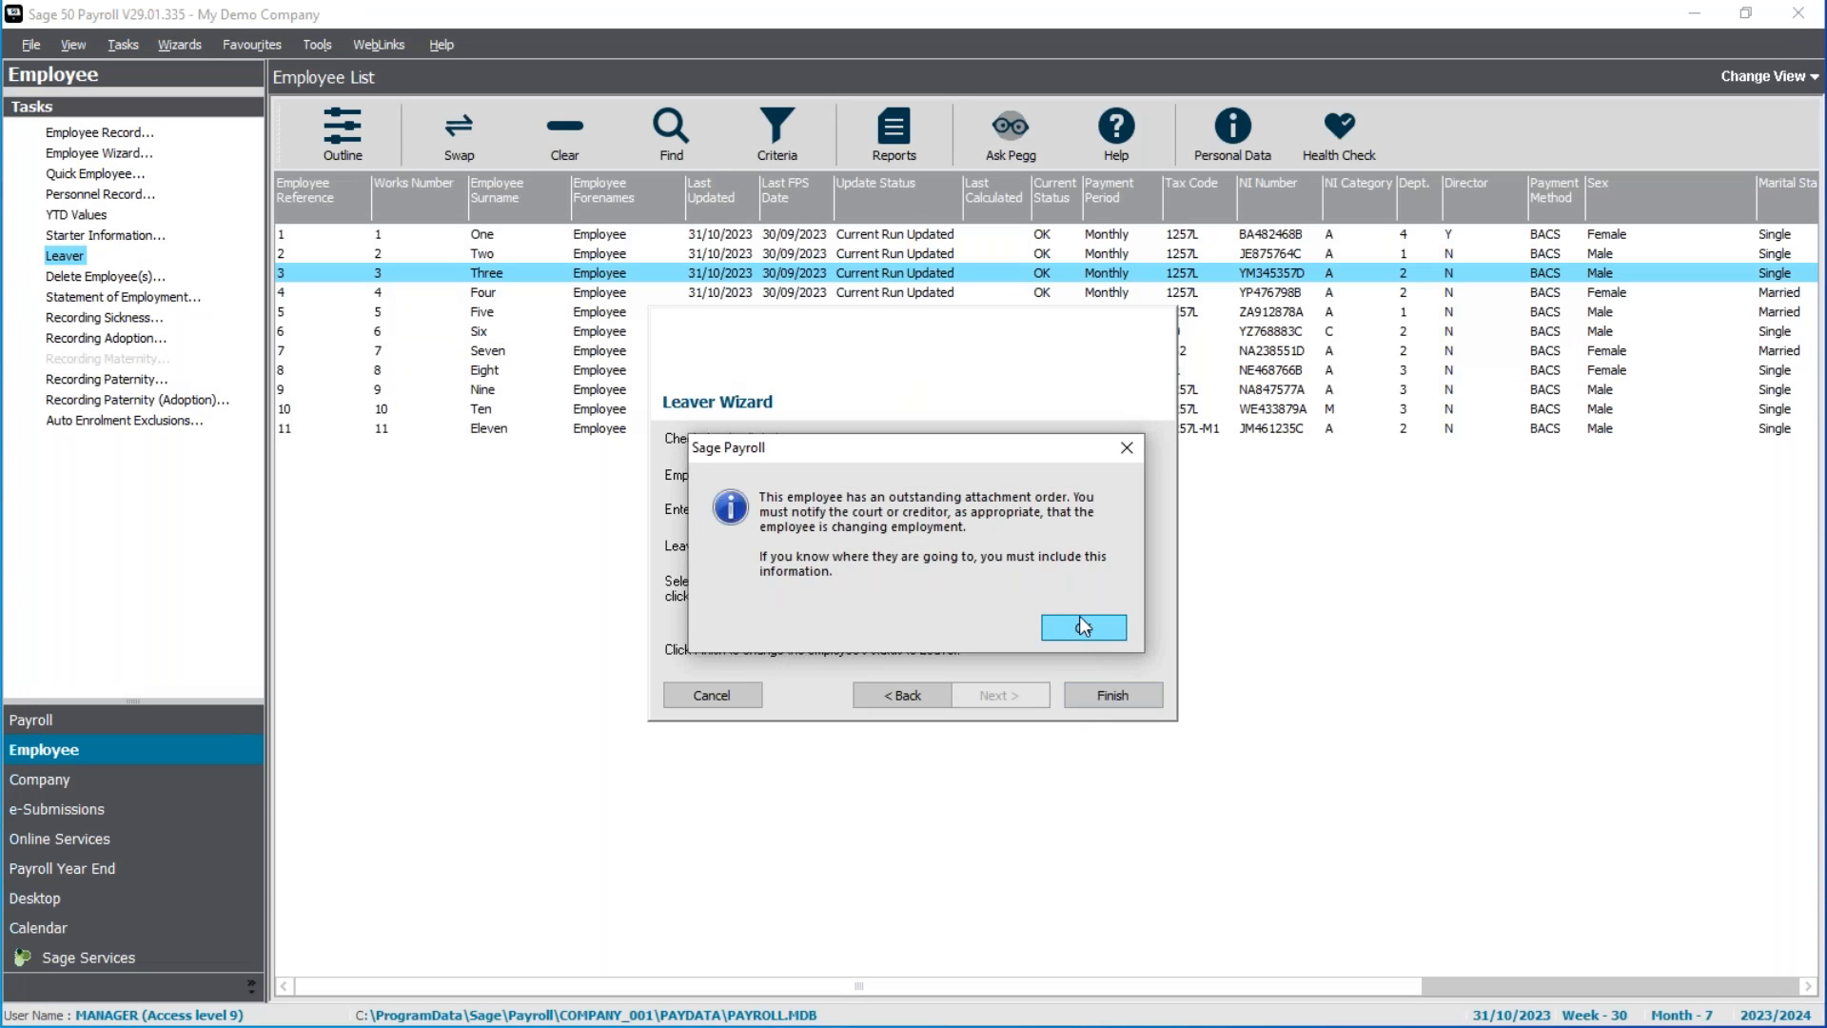
left_click(1083, 626)
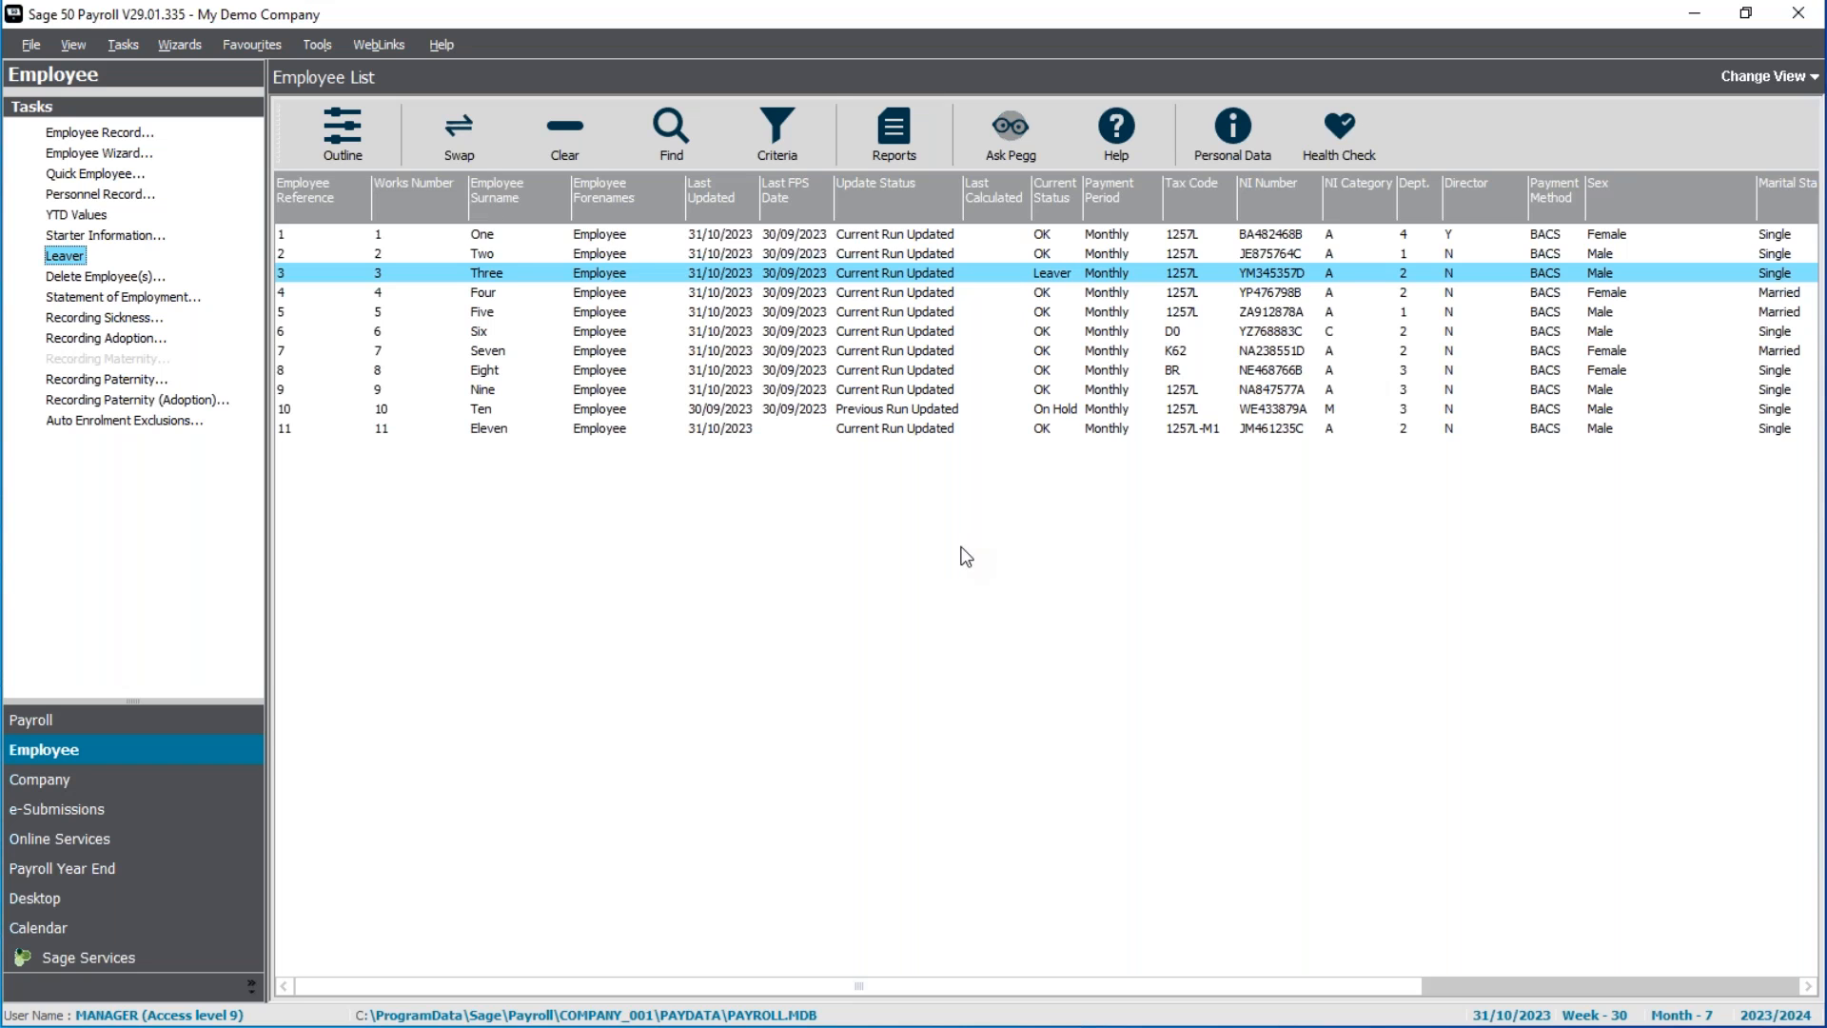
Return to the Payroll Process view and select all employees, including the leaver and the one on hold
left_click(14, 728)
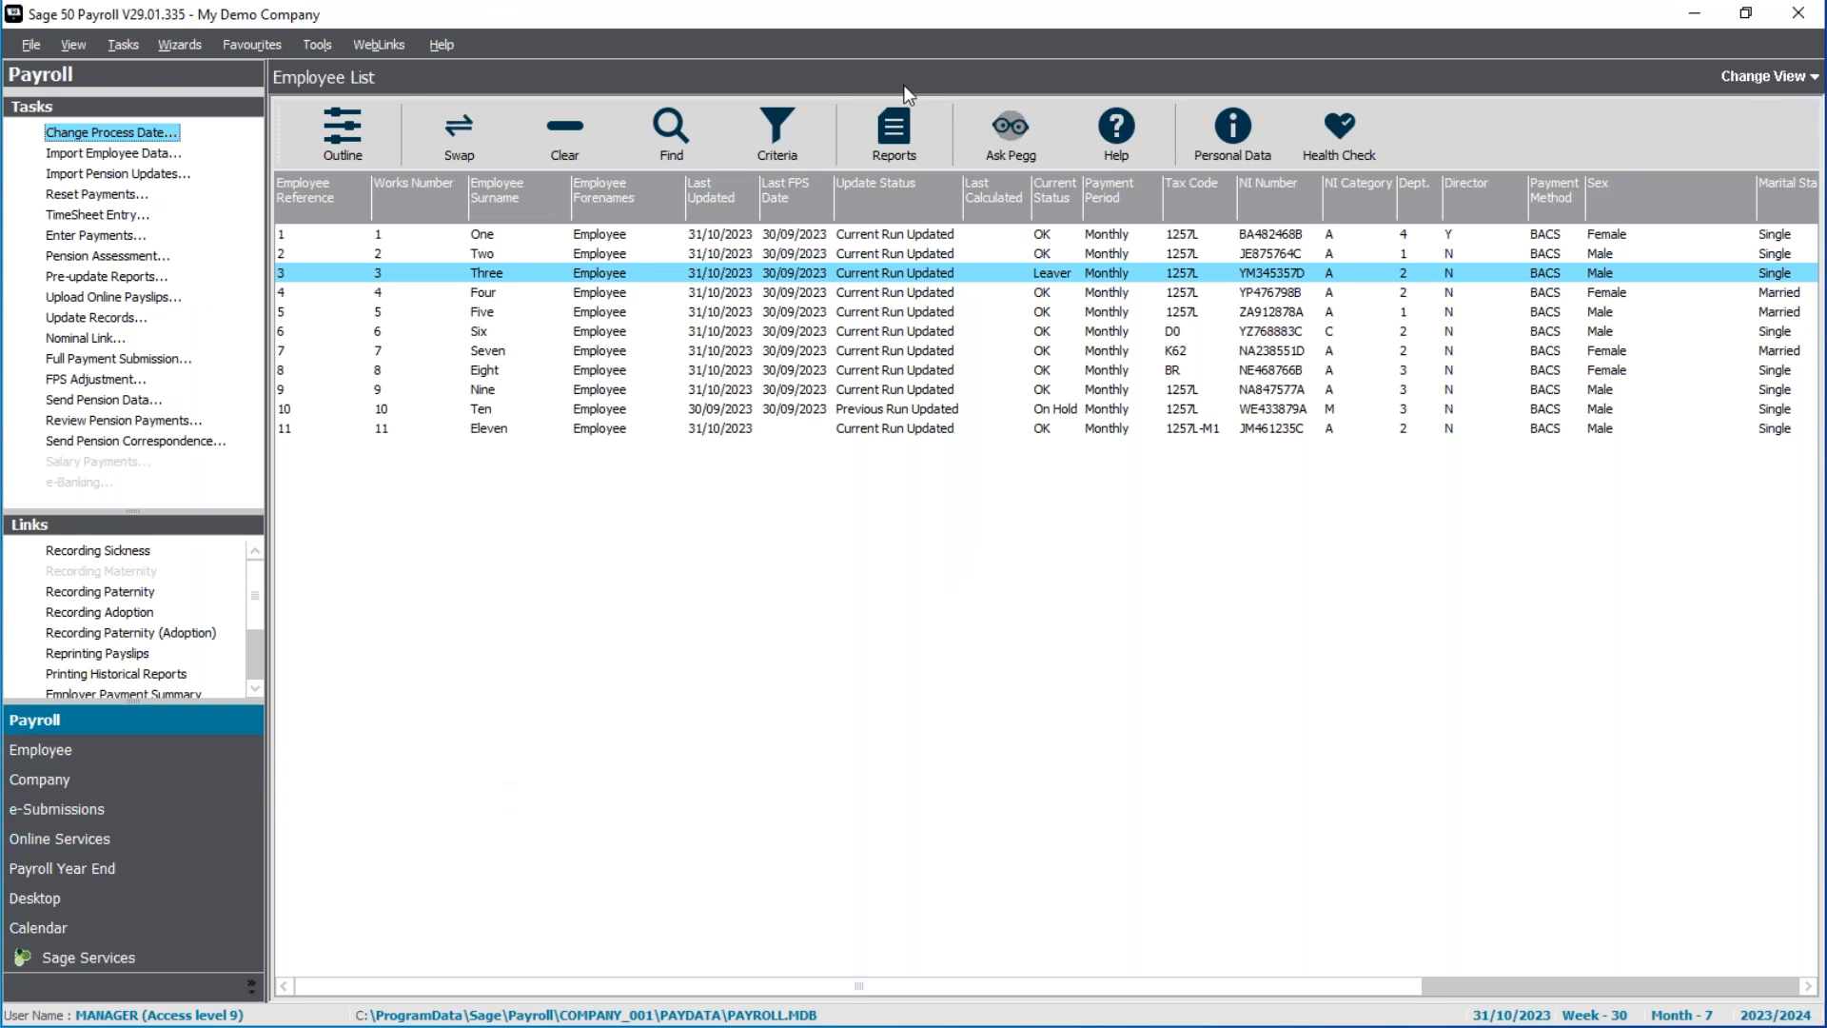
left_click(1755, 78)
left_click(1747, 127)
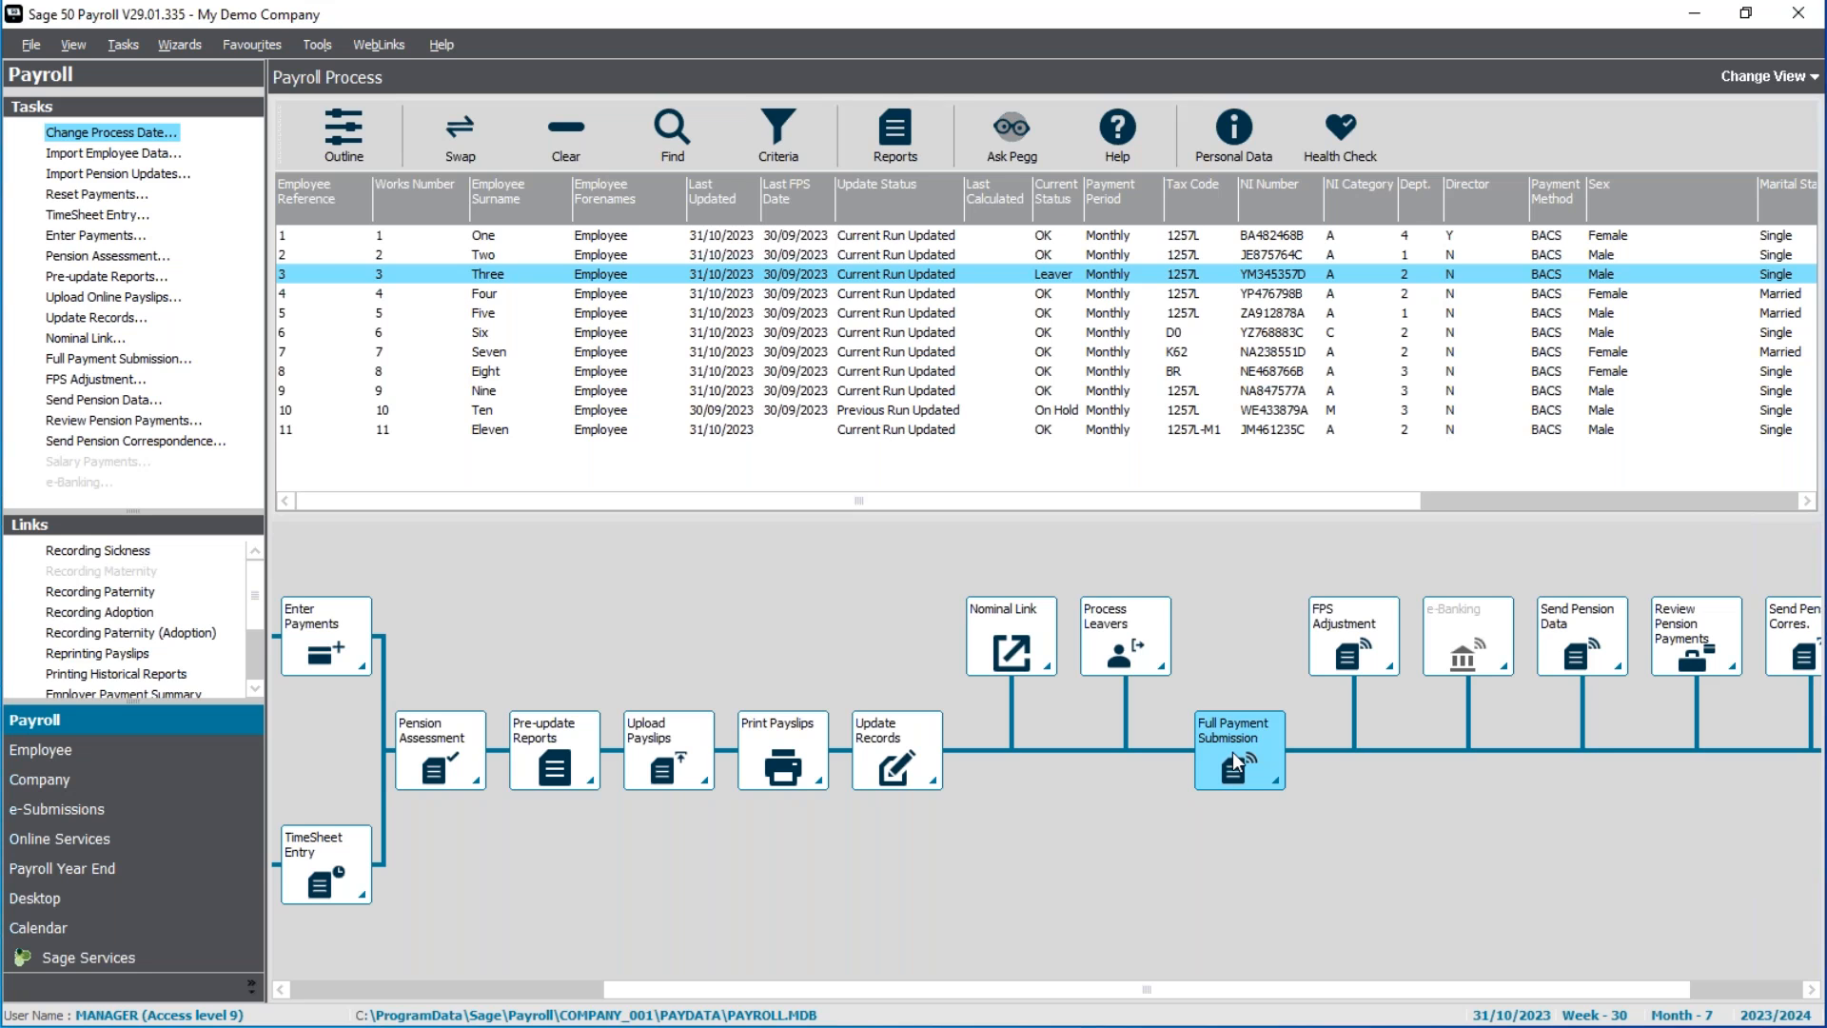
left_click(563, 138)
left_click(443, 135)
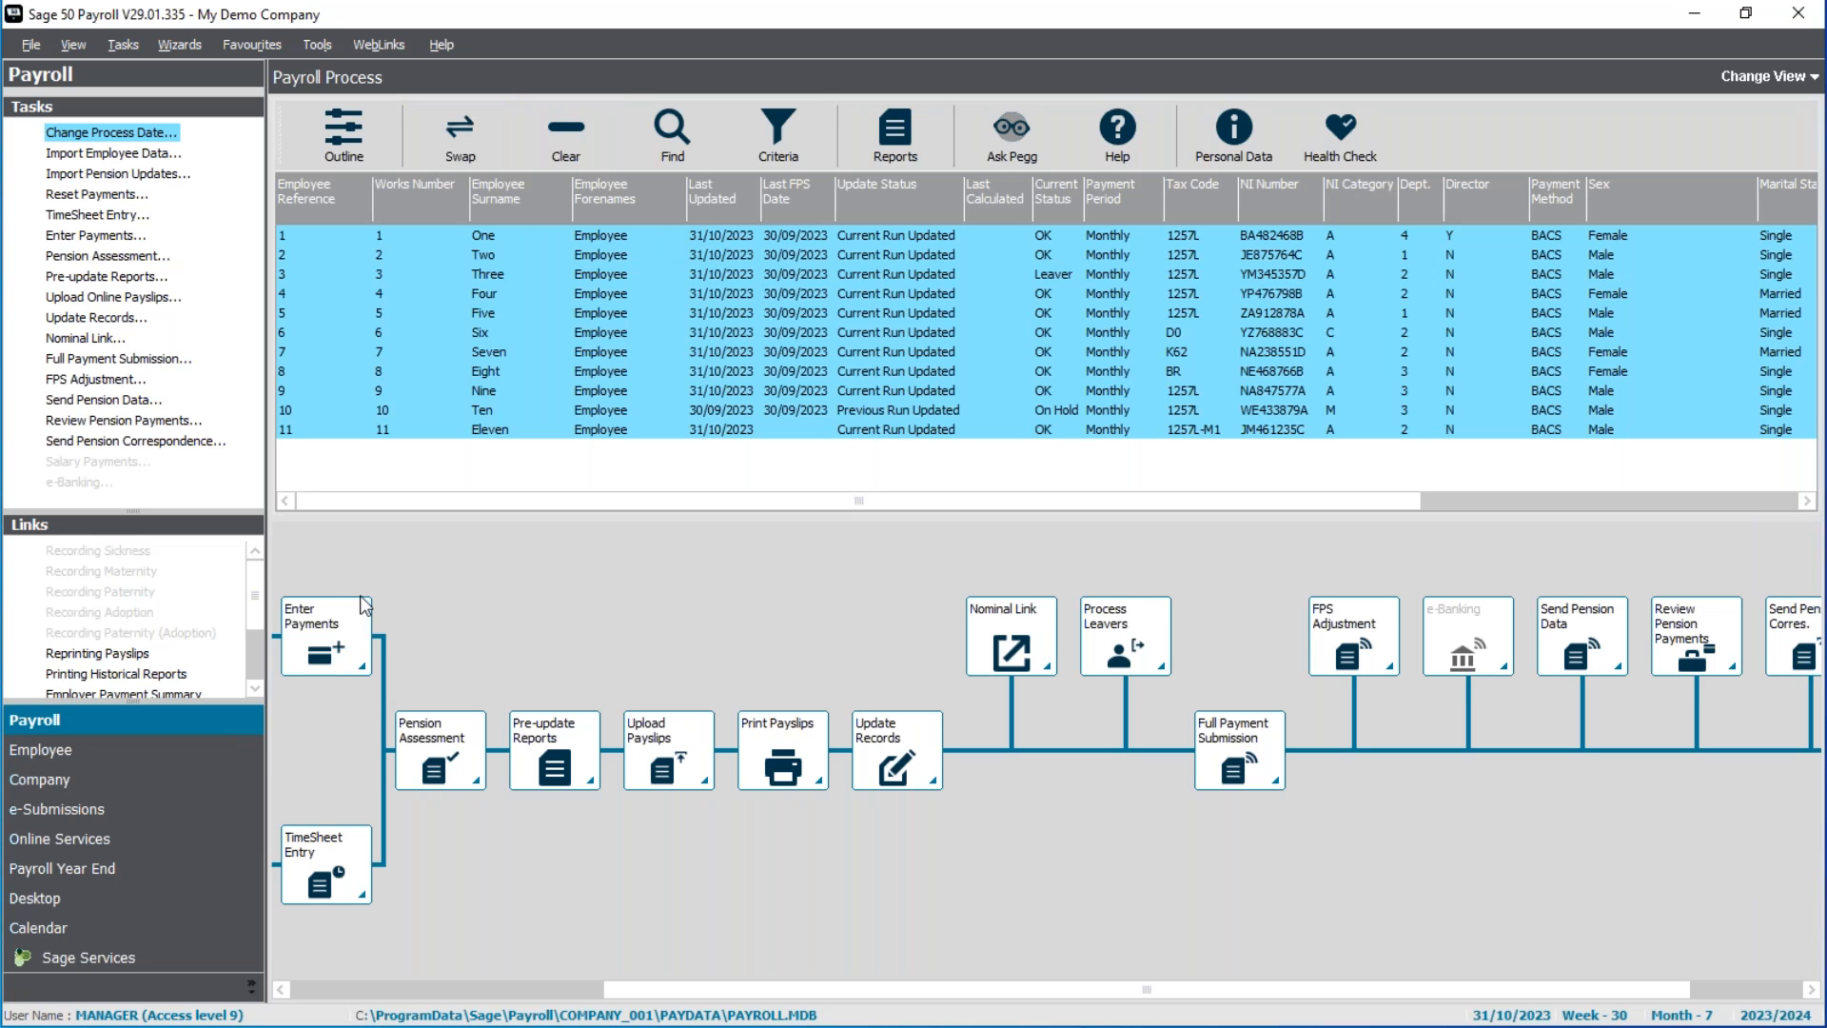
Start the Full Payment Submission with on-hold Employee Ten included, accepting the HMRC warning, the important notice and the submission credentials
left_click(169, 361)
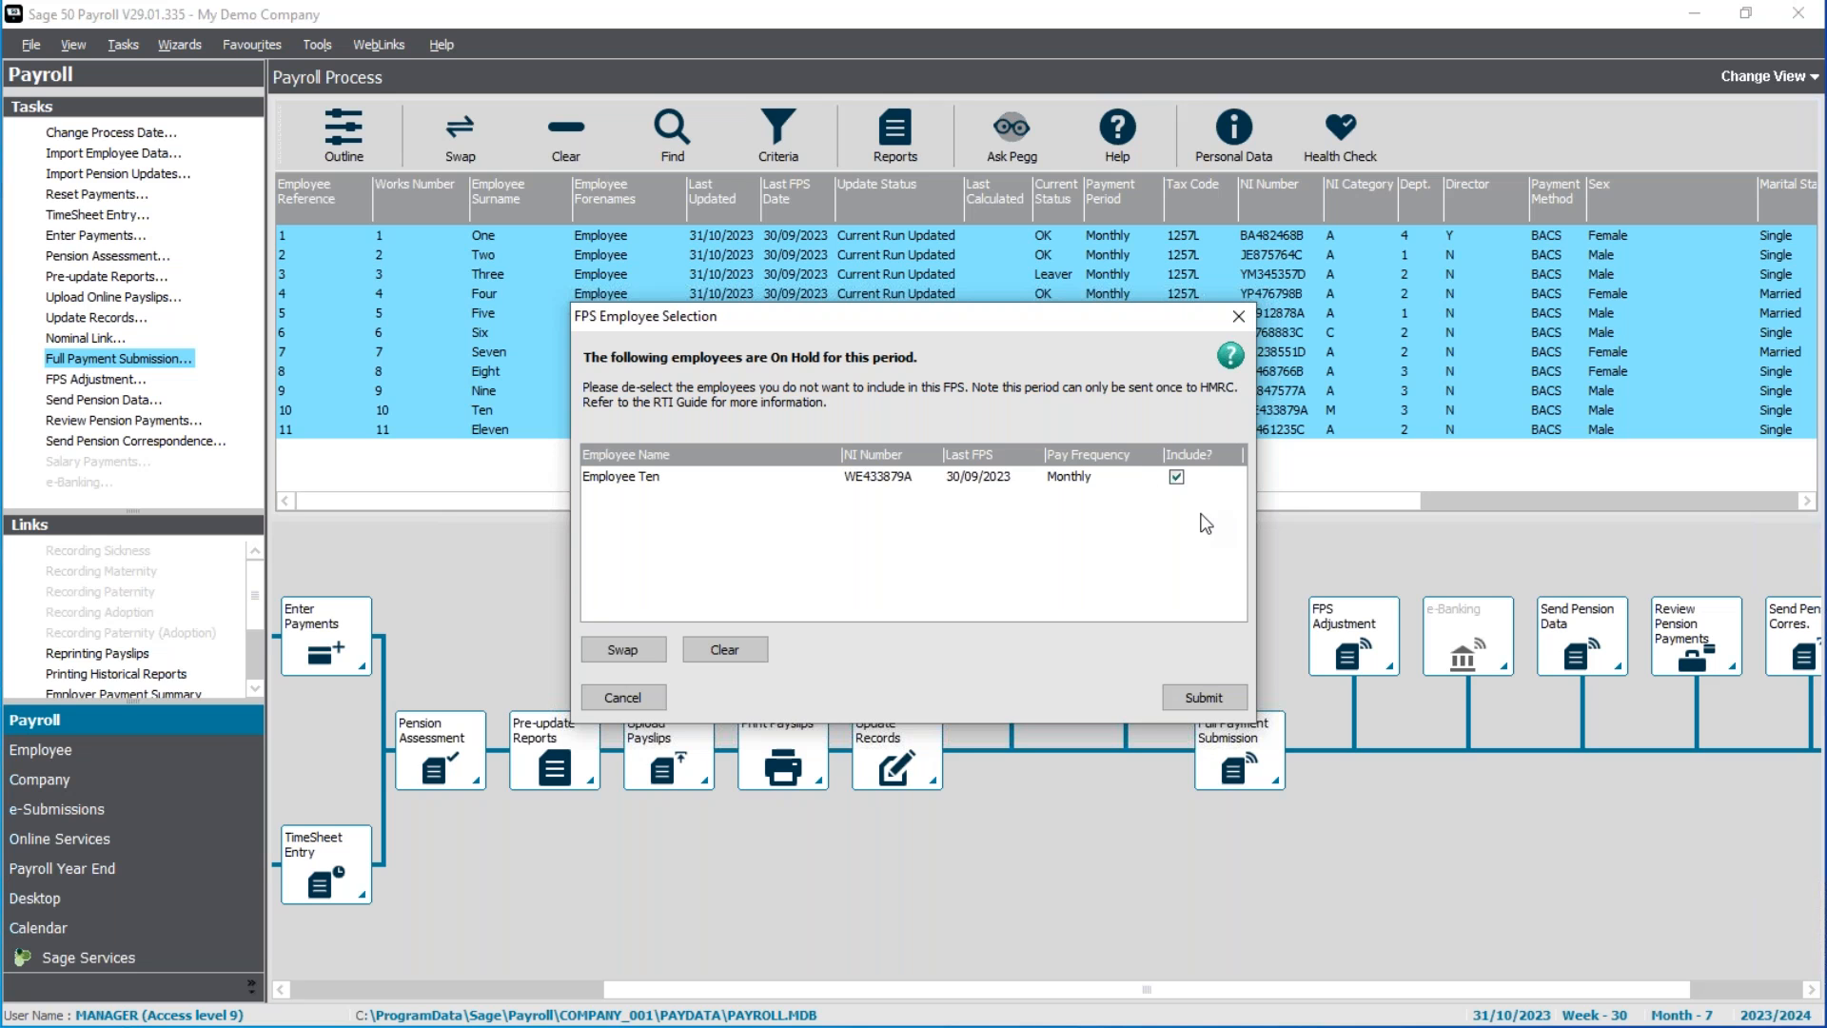
left_click(1204, 698)
left_click(758, 511)
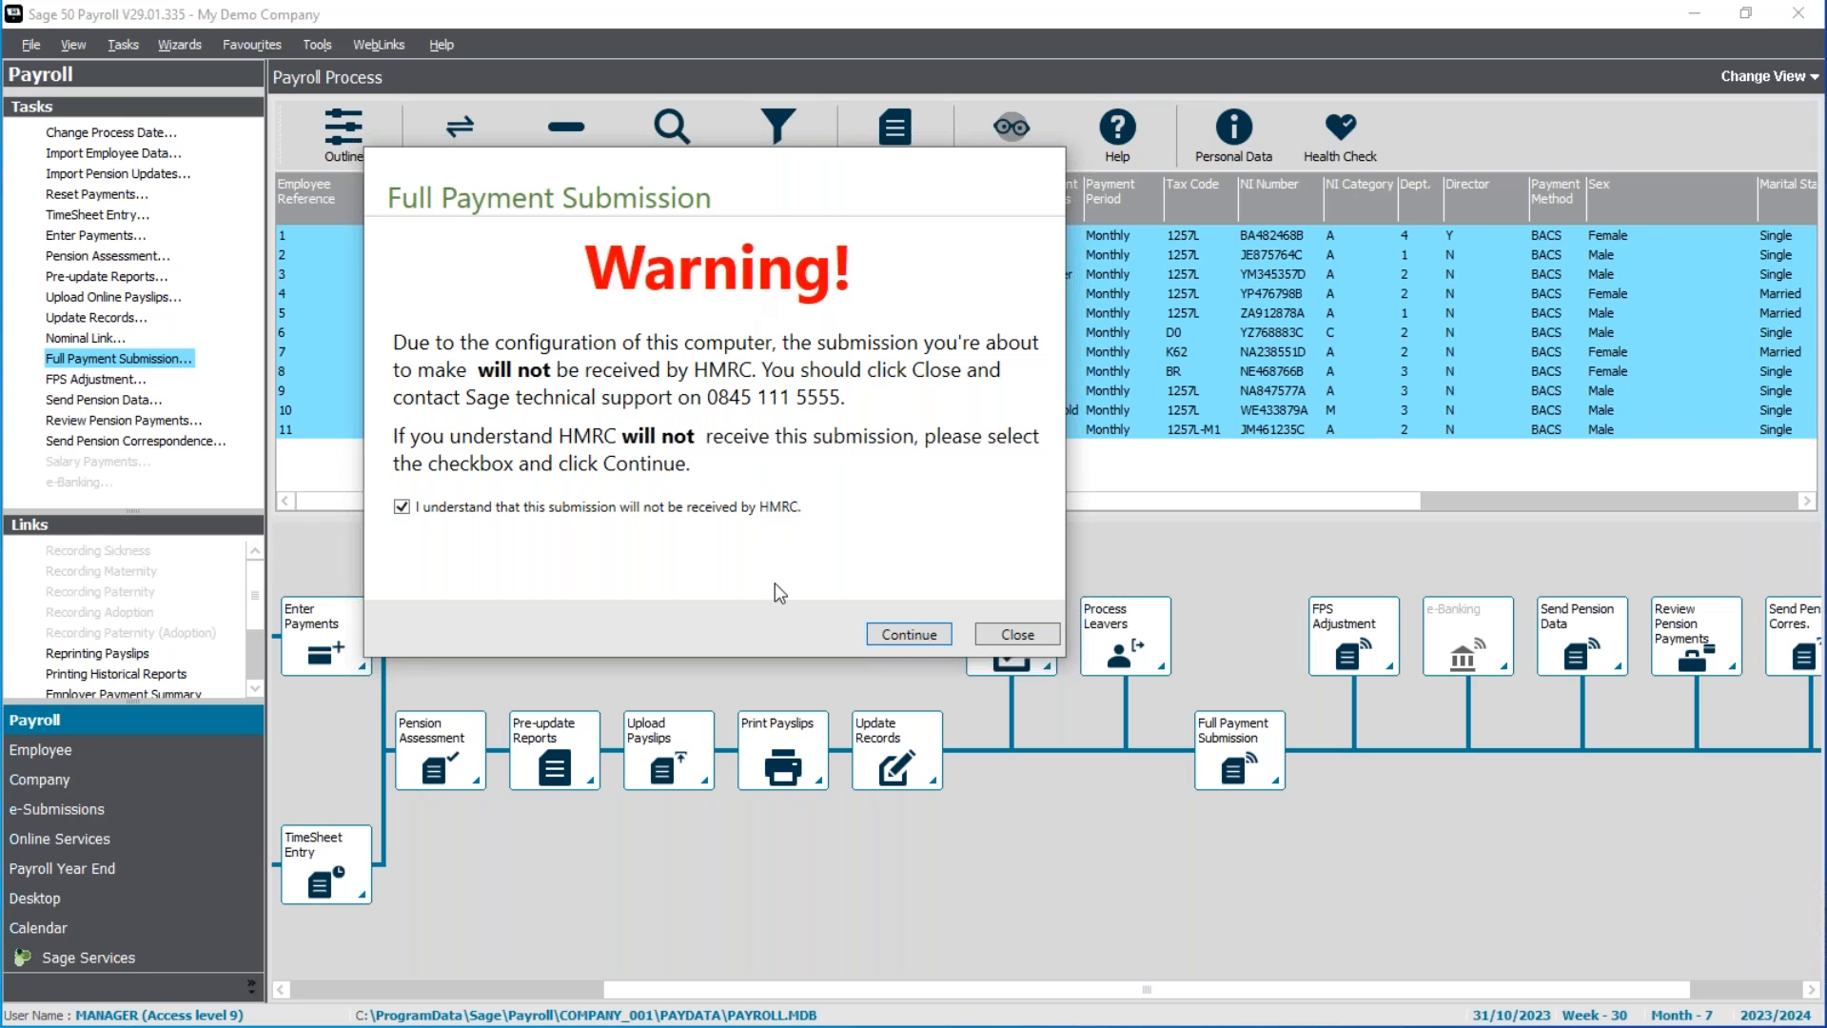
left_click(903, 632)
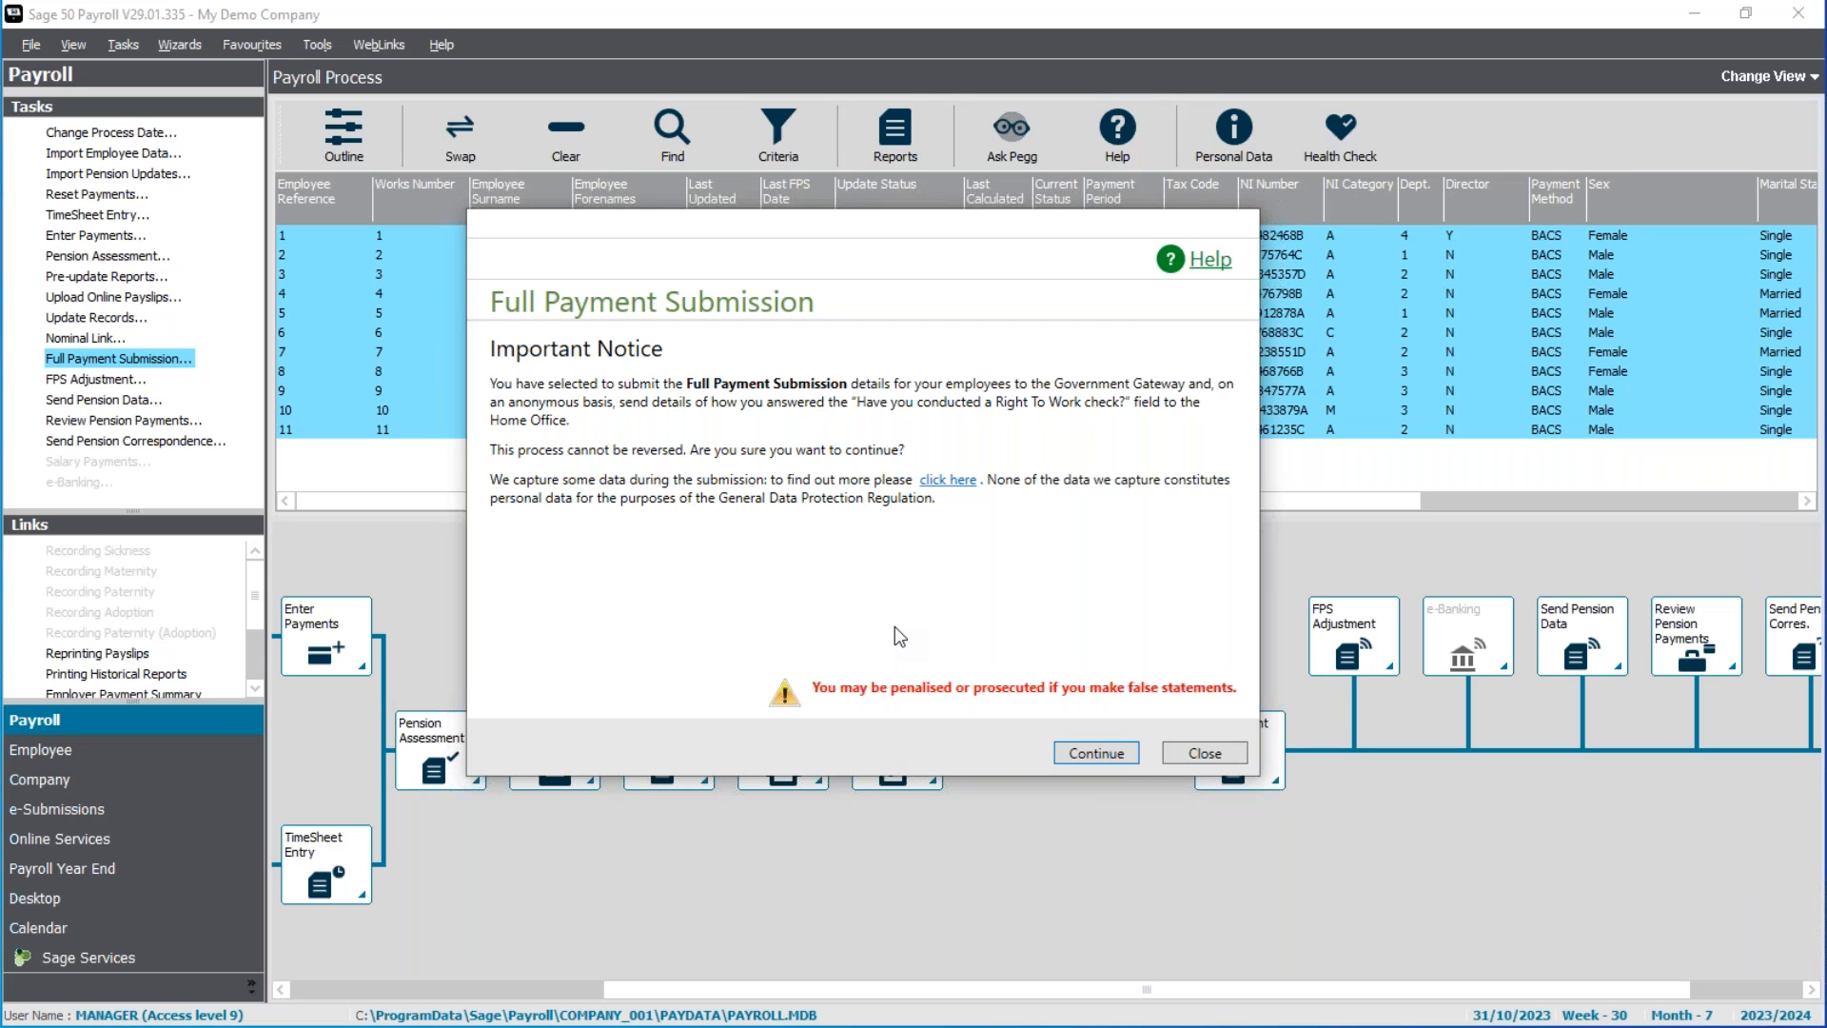
left_click(1083, 754)
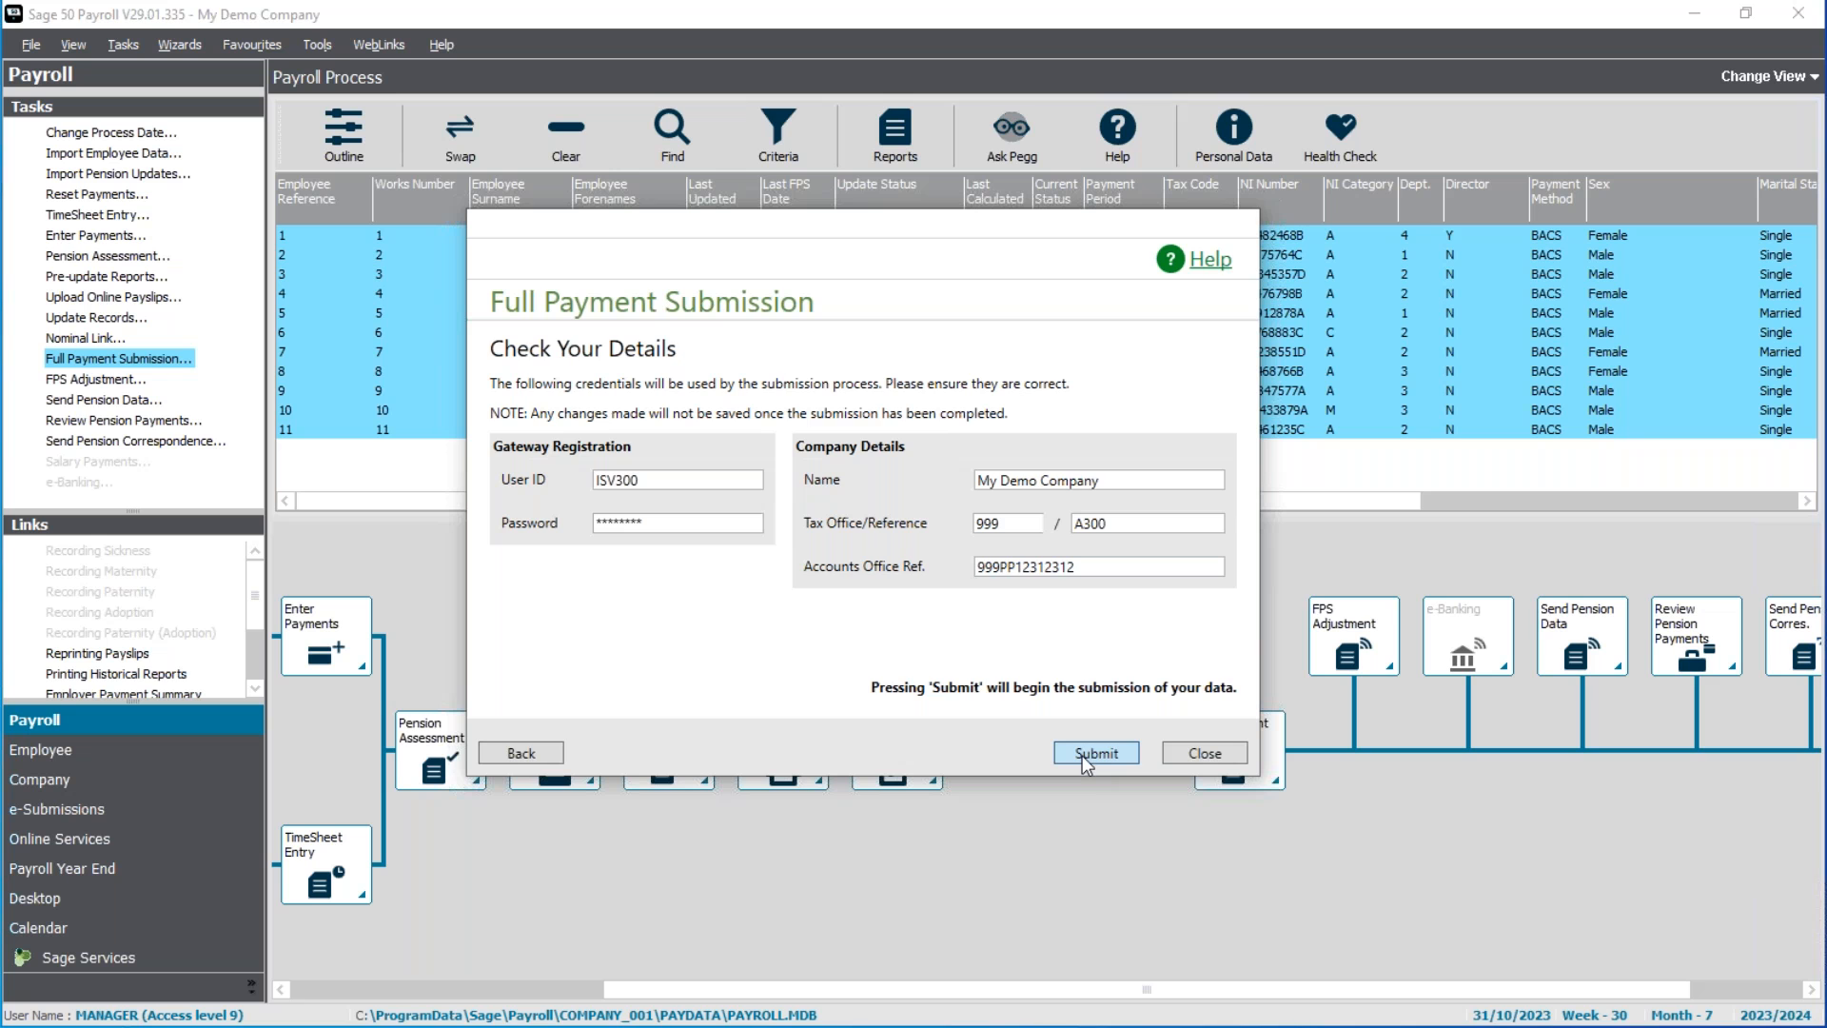
left_click(1082, 756)
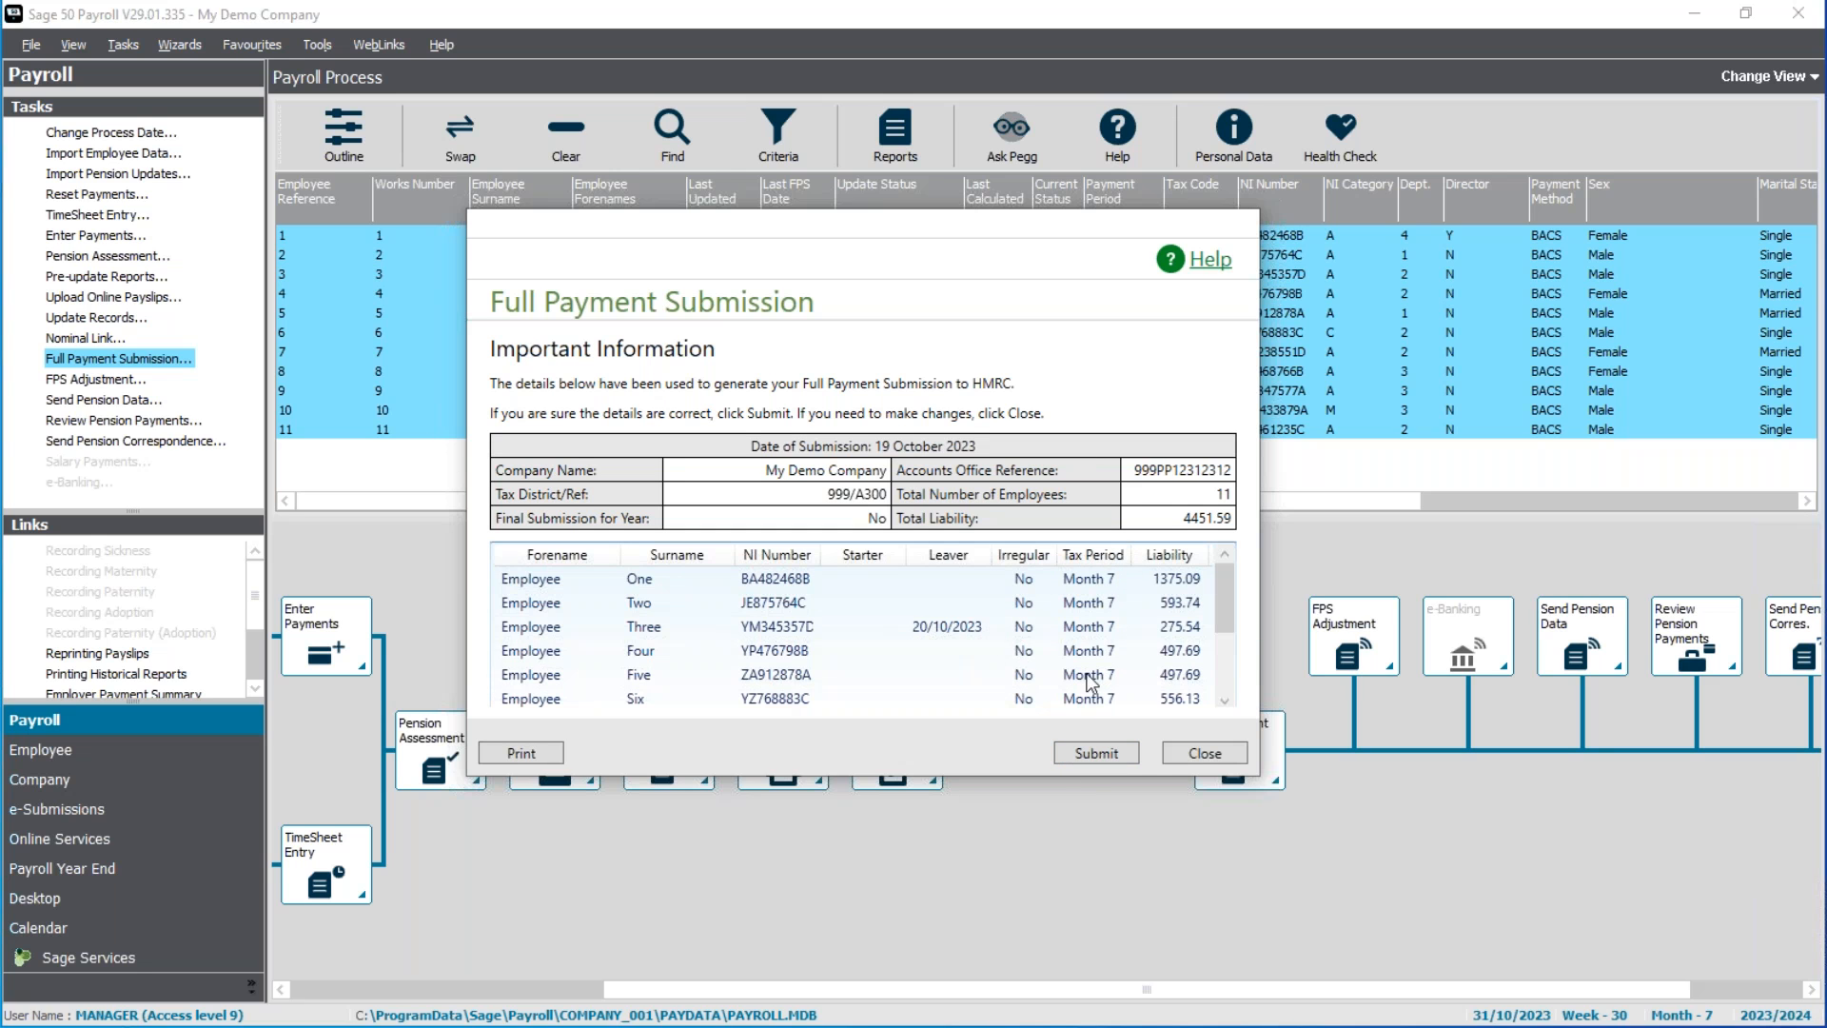
Check all employees listed in the Full Payment Submission details, then submit the FPS and close the submission window
left_click(1228, 666)
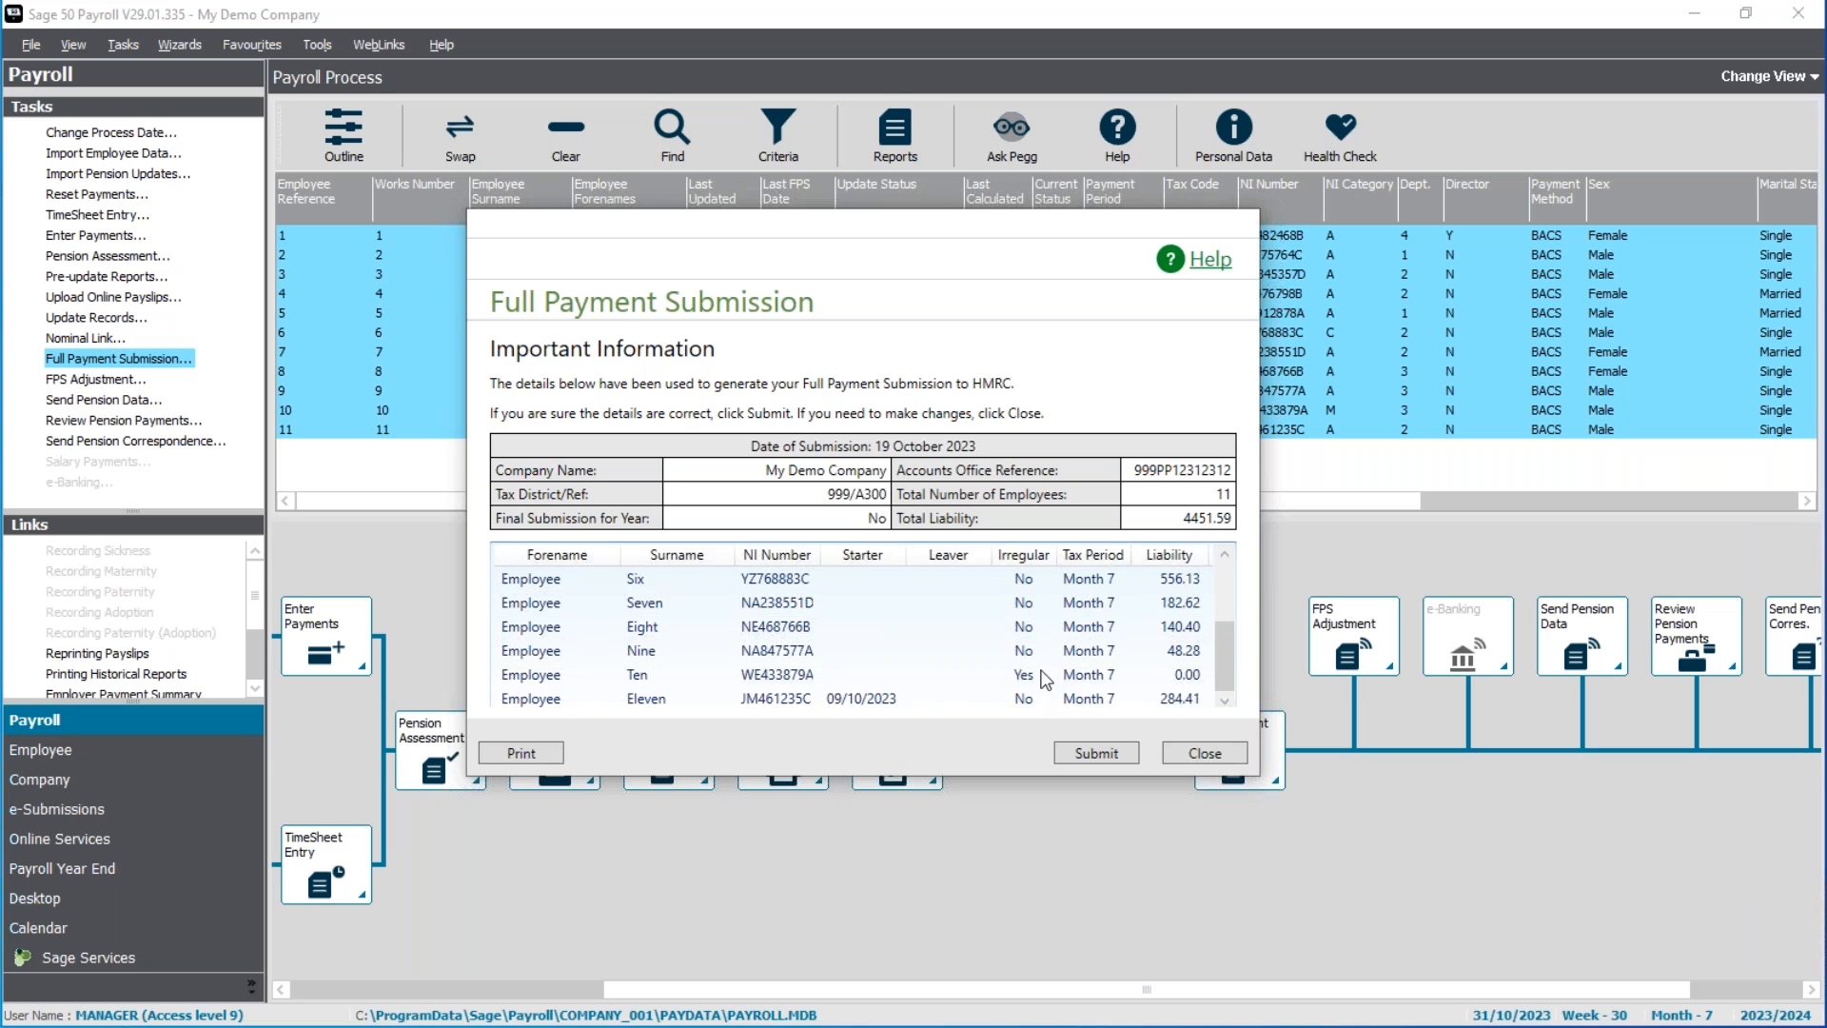
left_click(1224, 566)
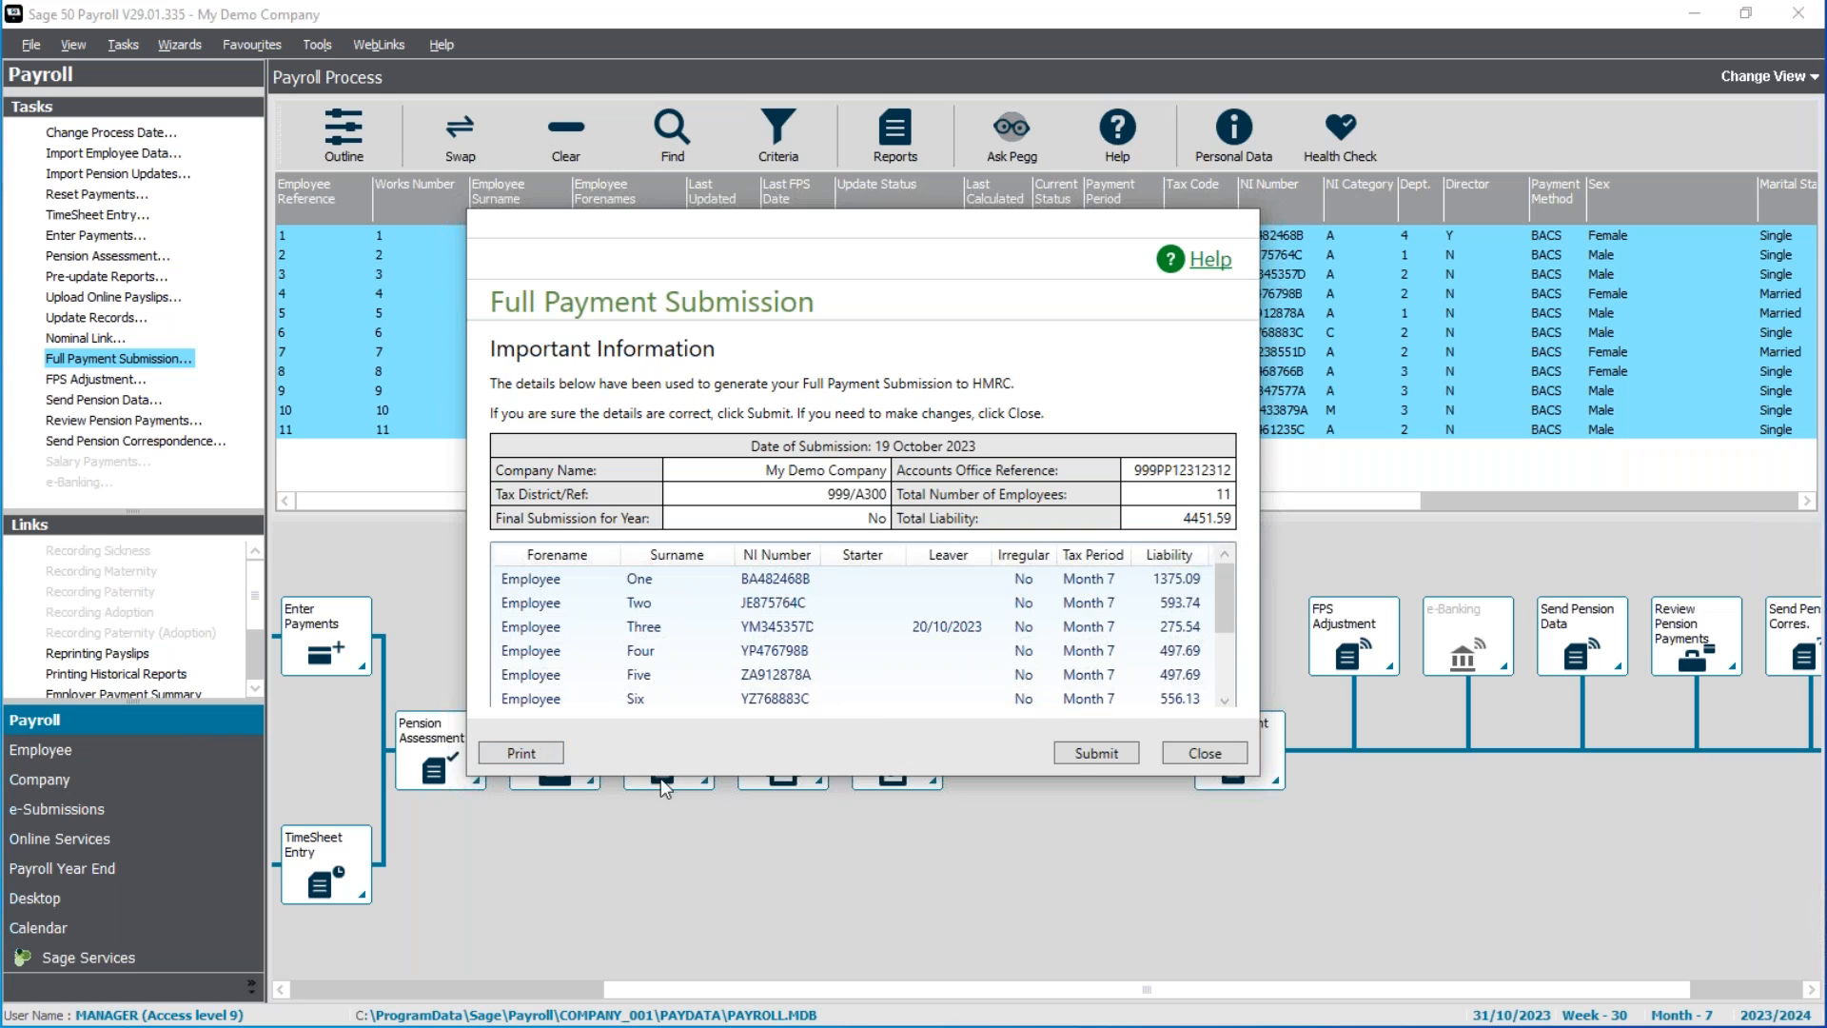
left_click(1066, 752)
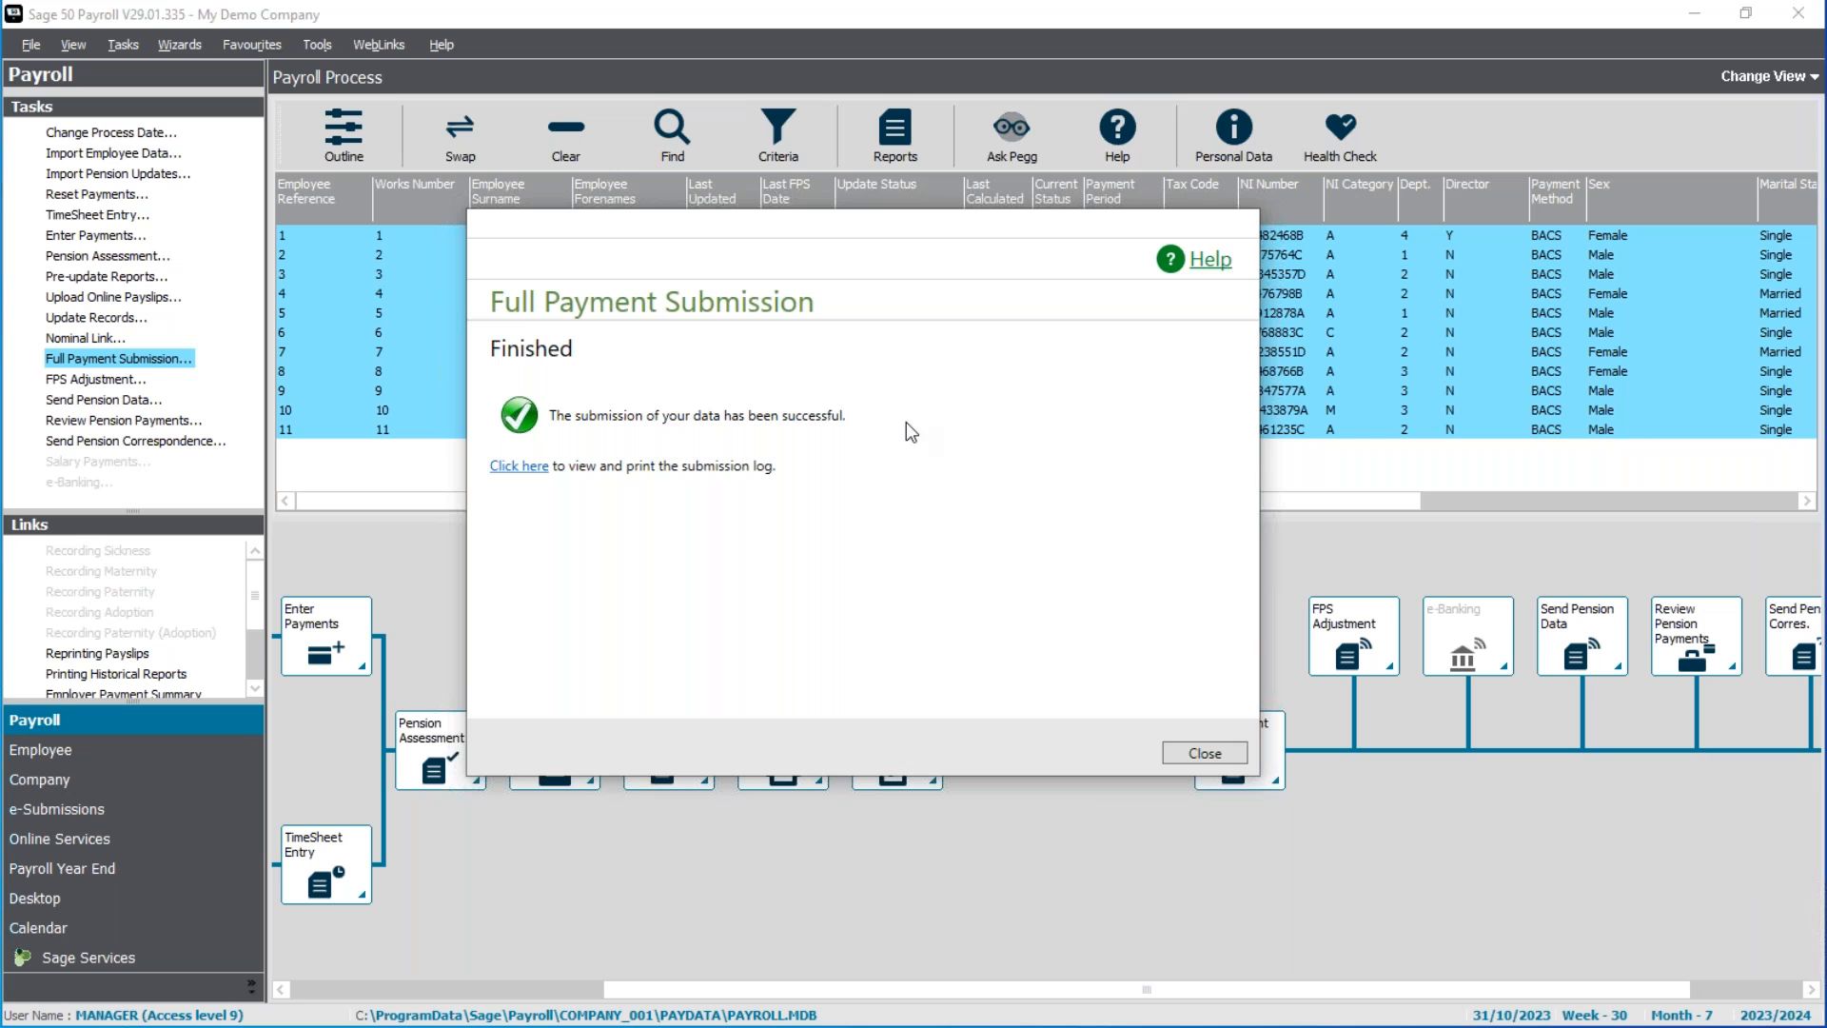
left_click(1204, 752)
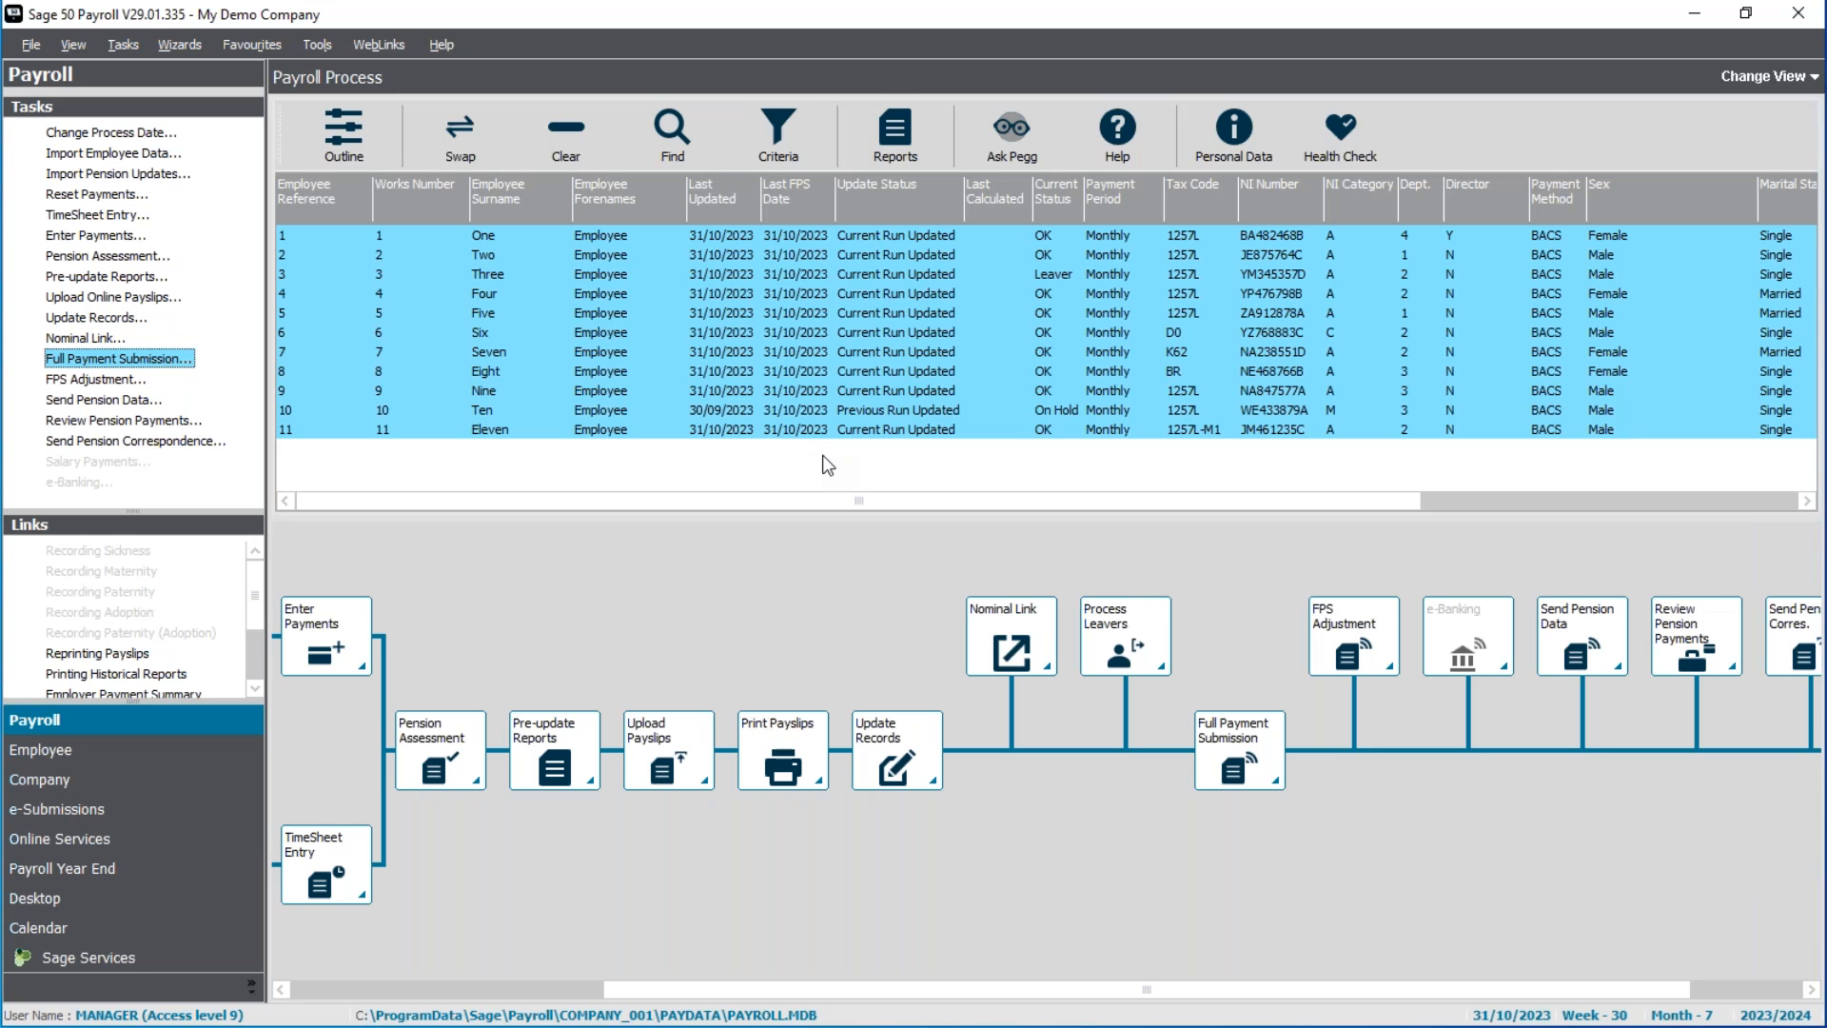
left_click(182, 816)
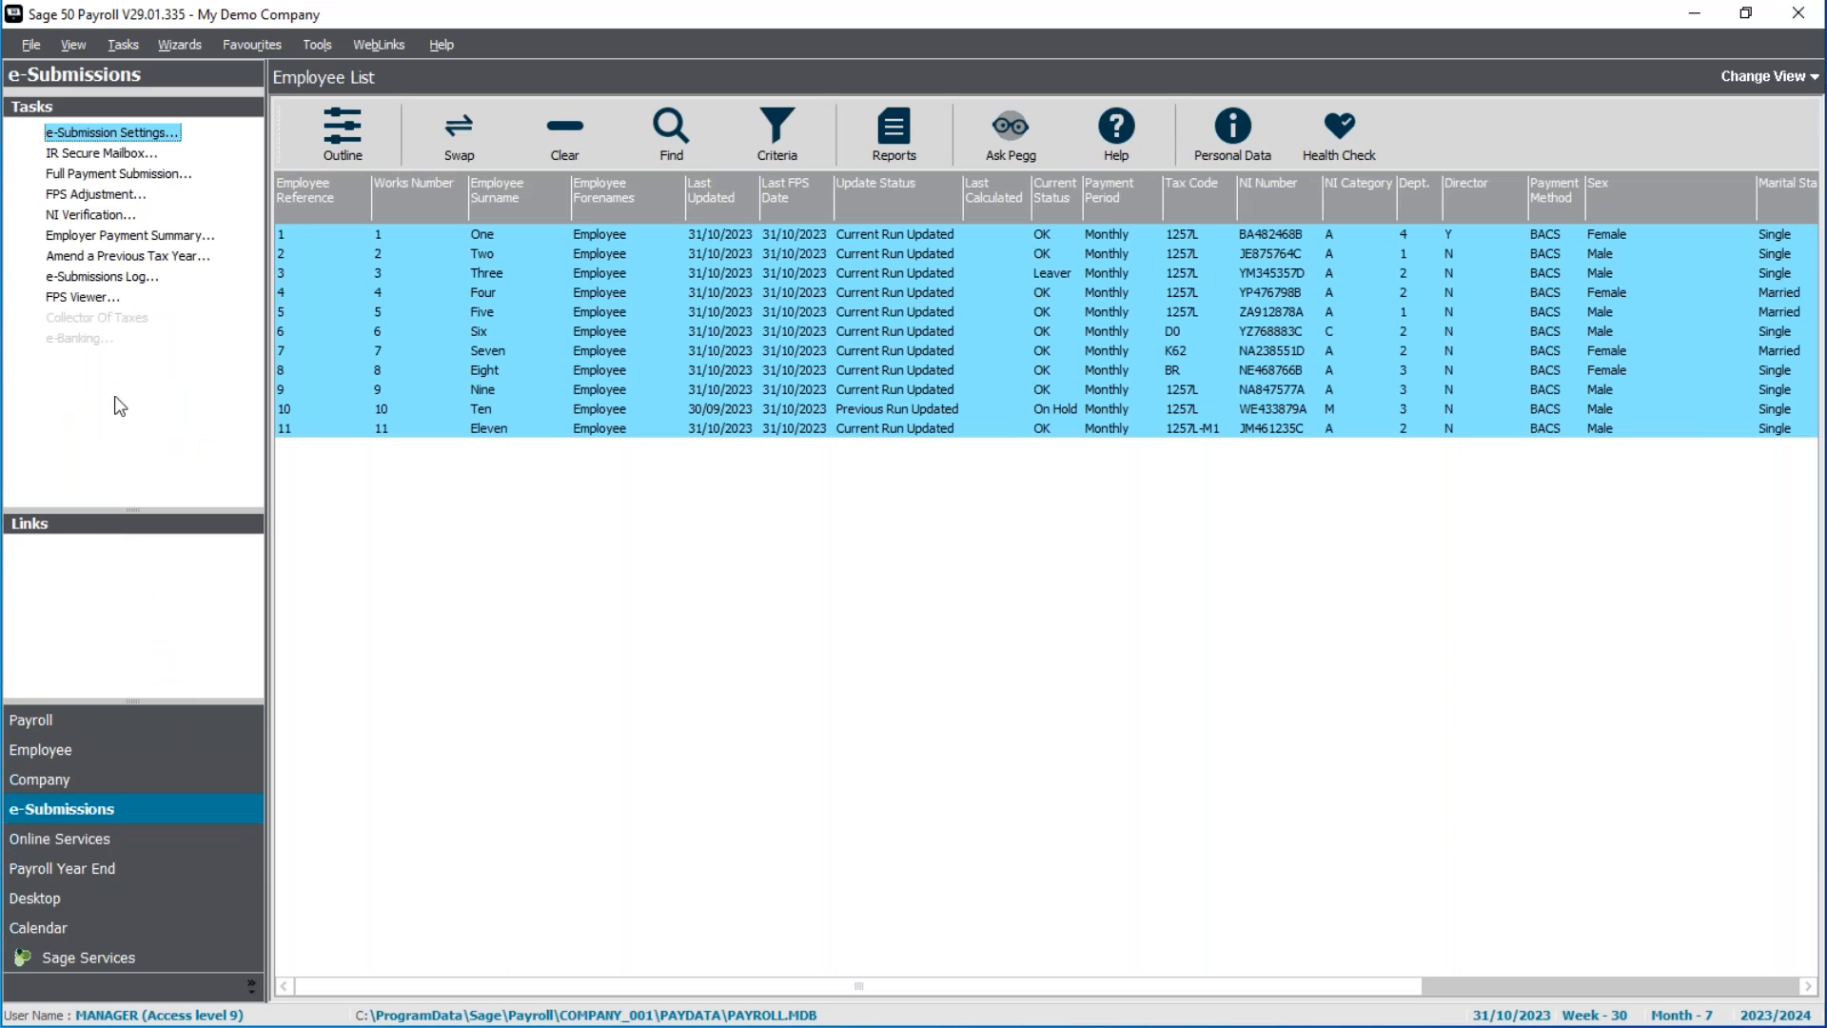
left_click(76, 303)
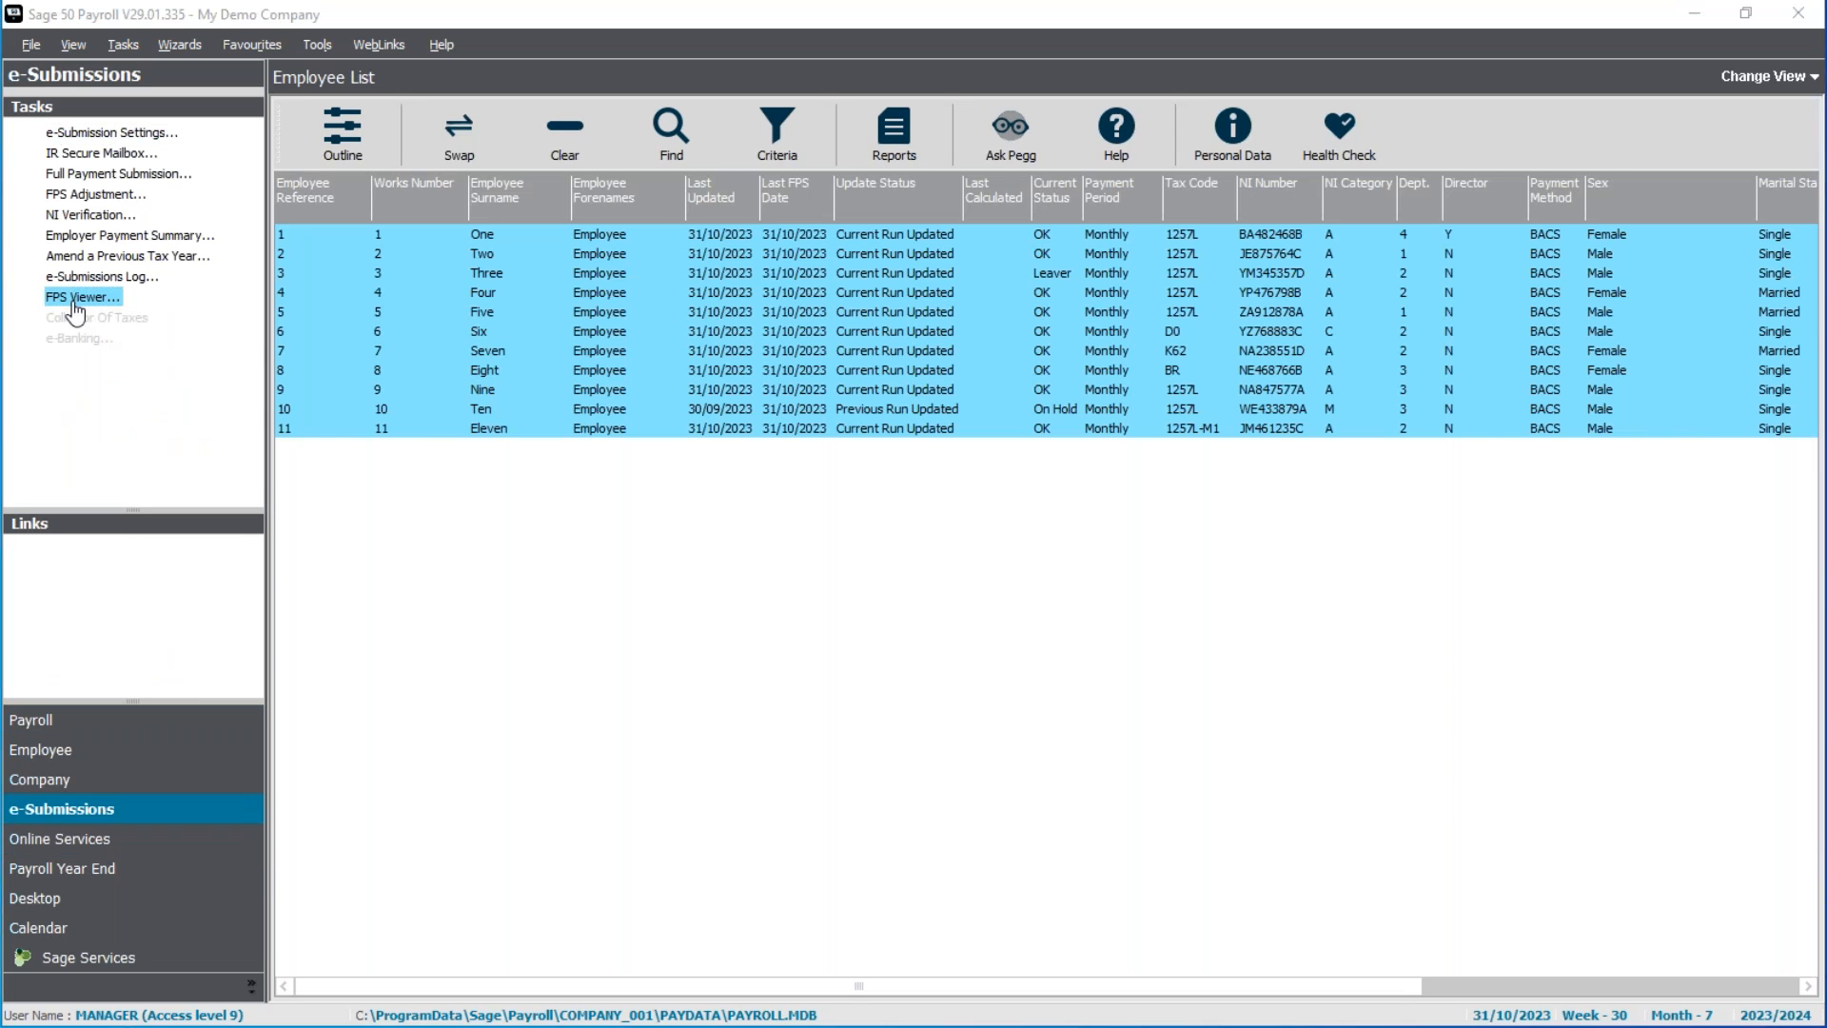
left_click_drag(454, 392, 481, 671)
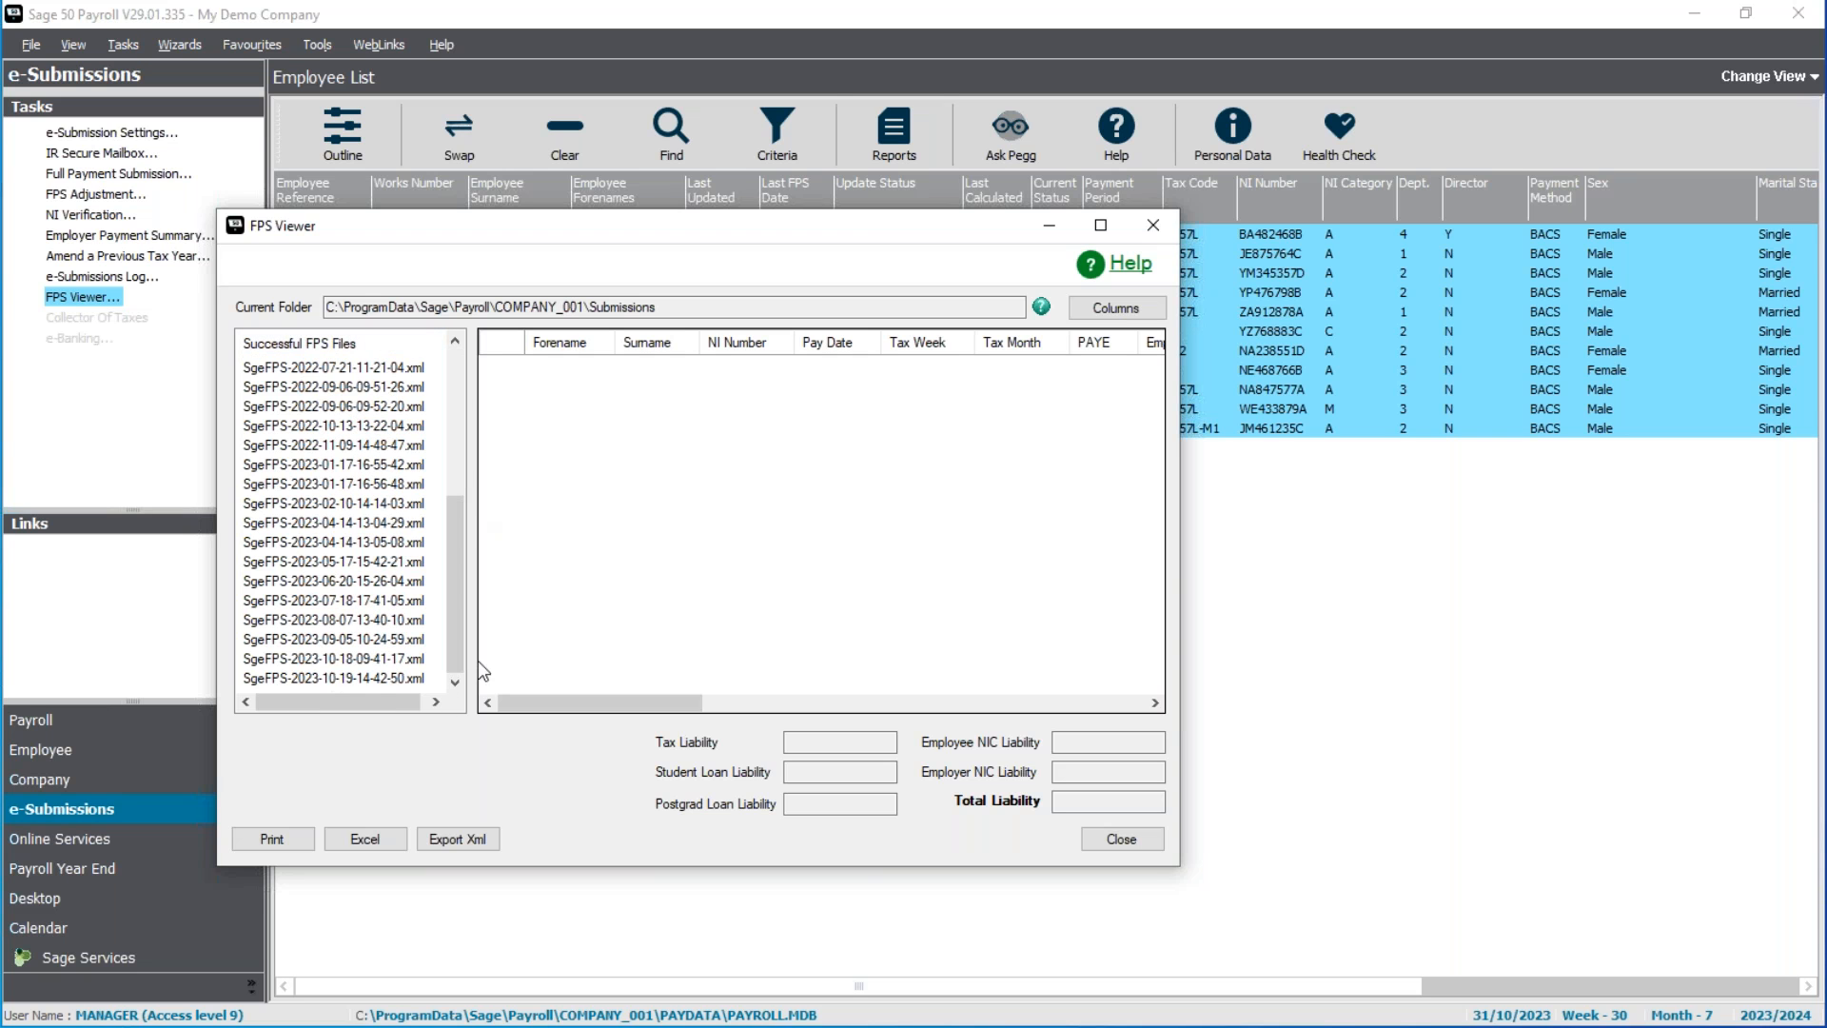
left_click(376, 678)
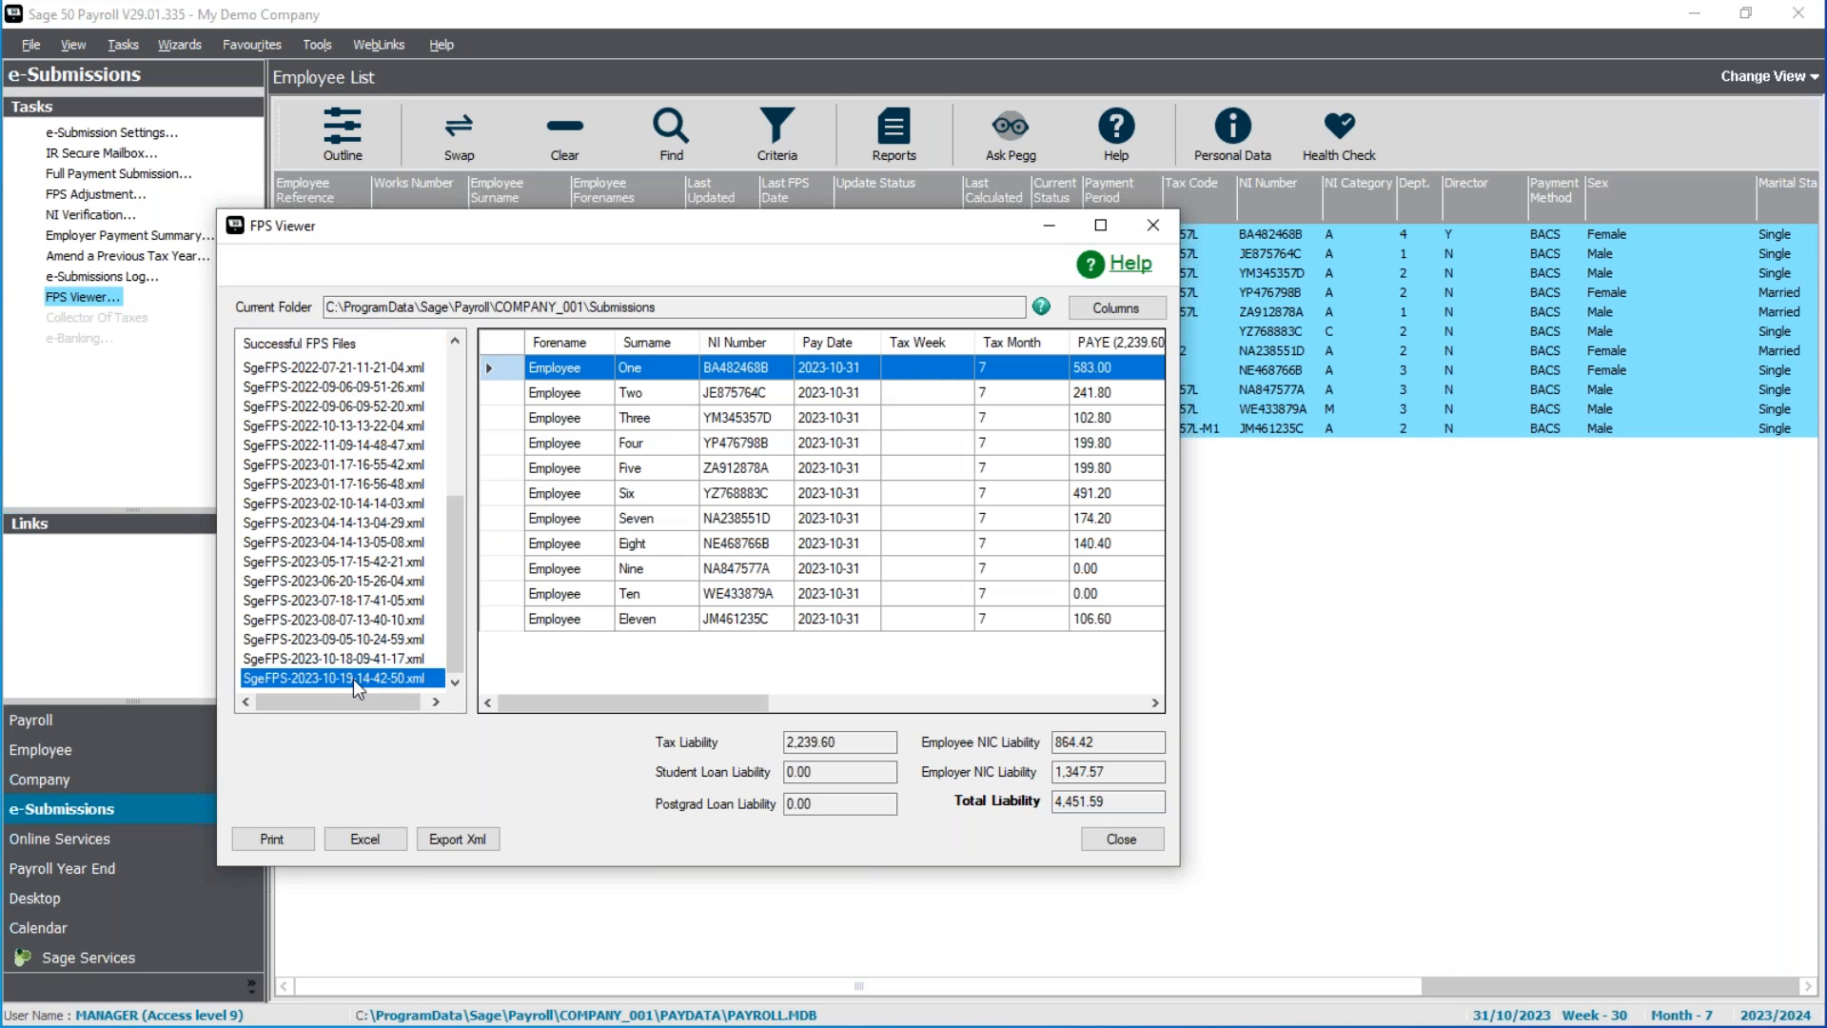
left_click(1101, 225)
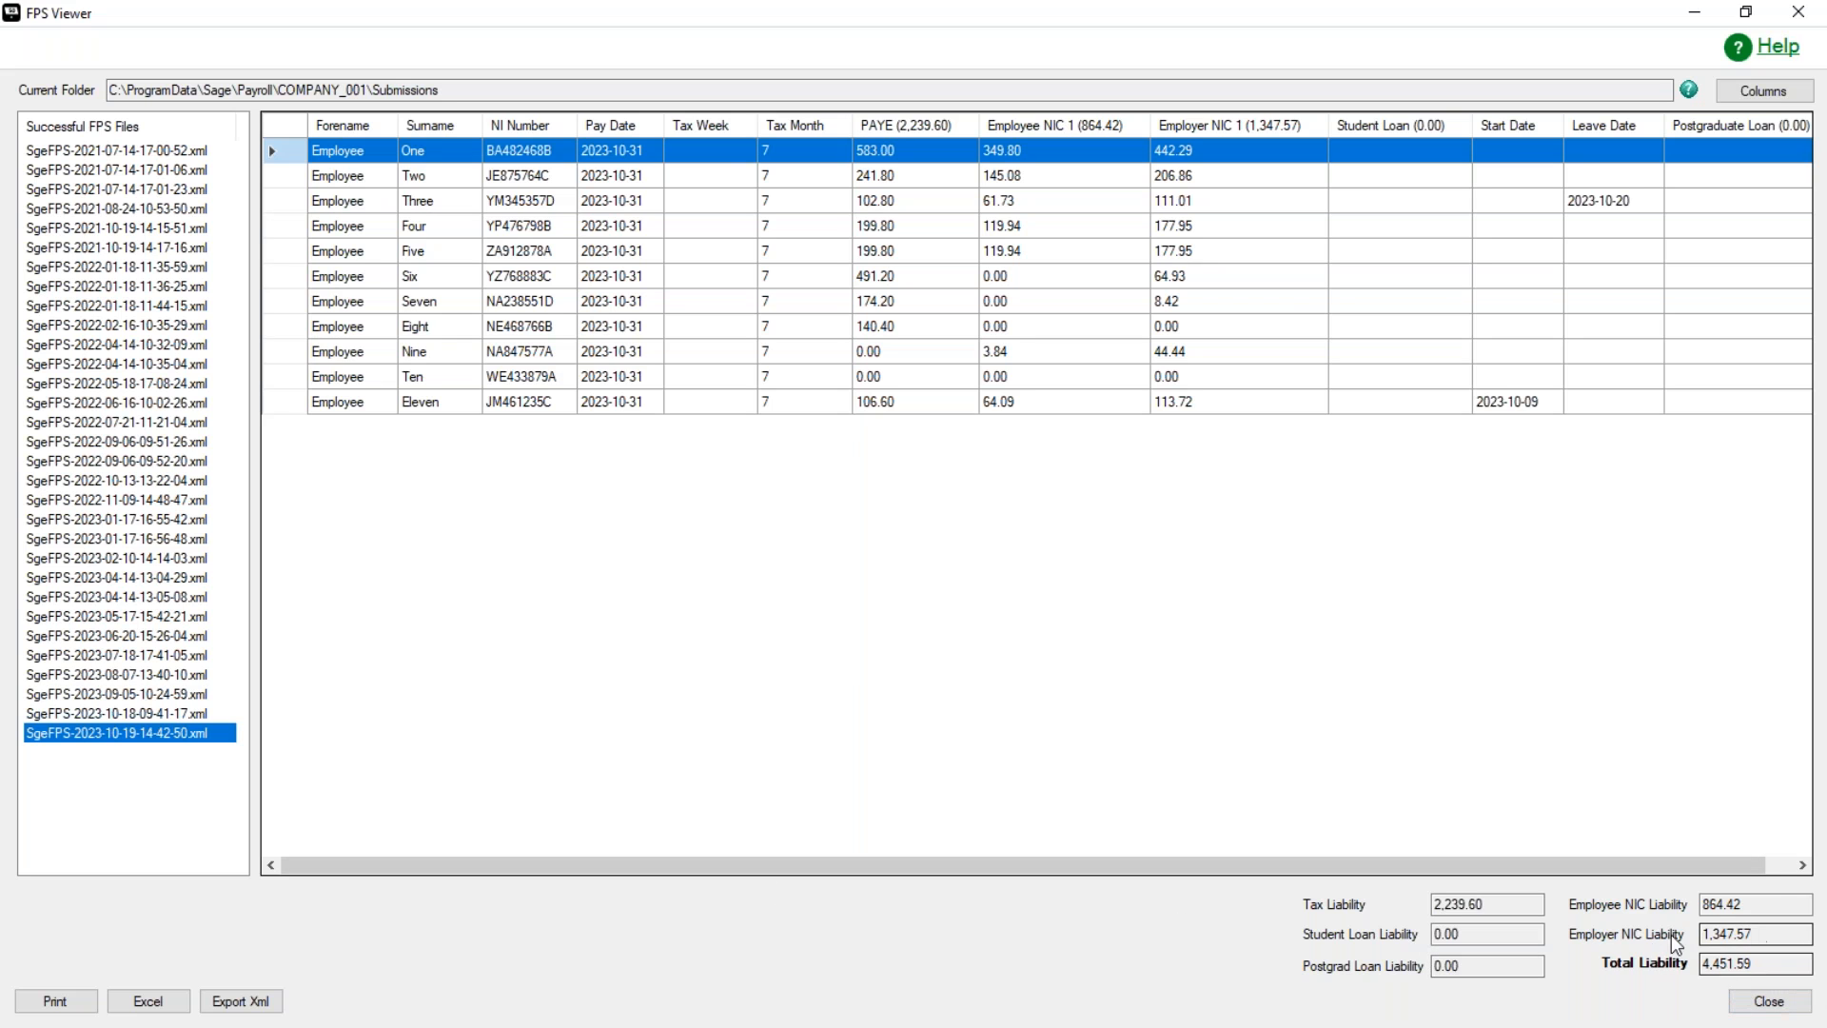
left_click(1768, 1001)
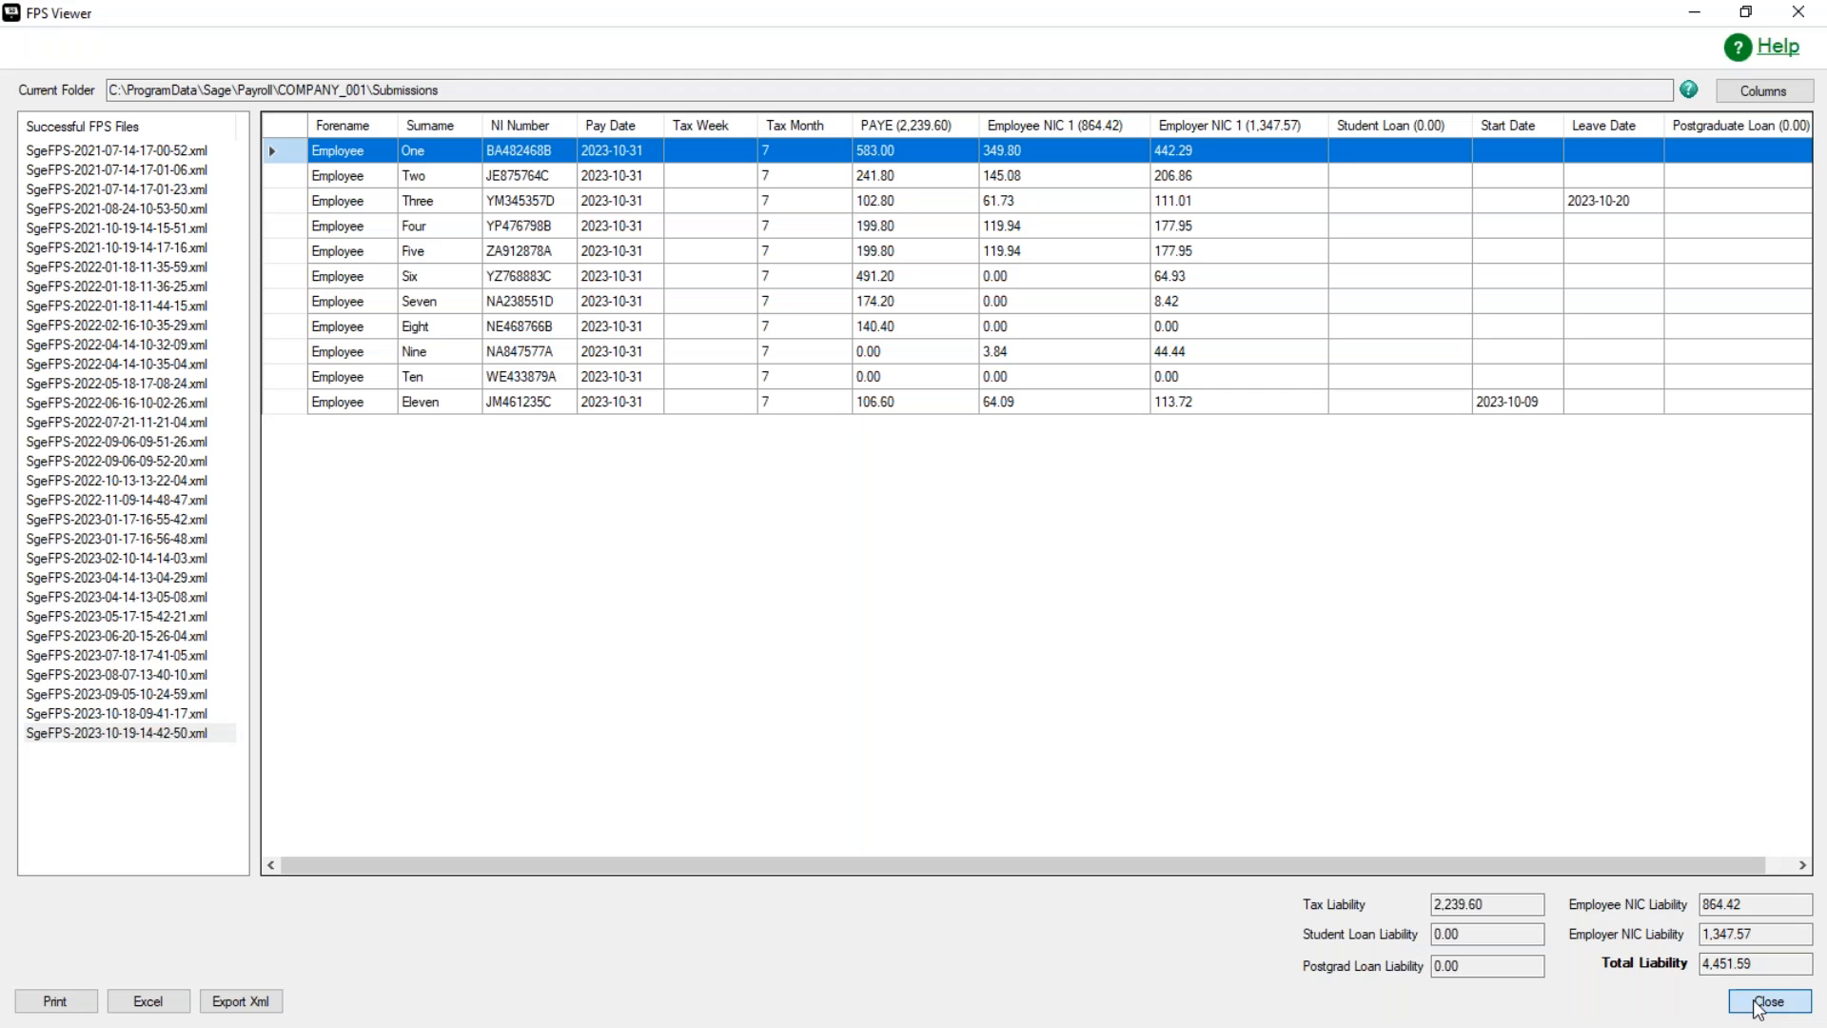
left_click(129, 723)
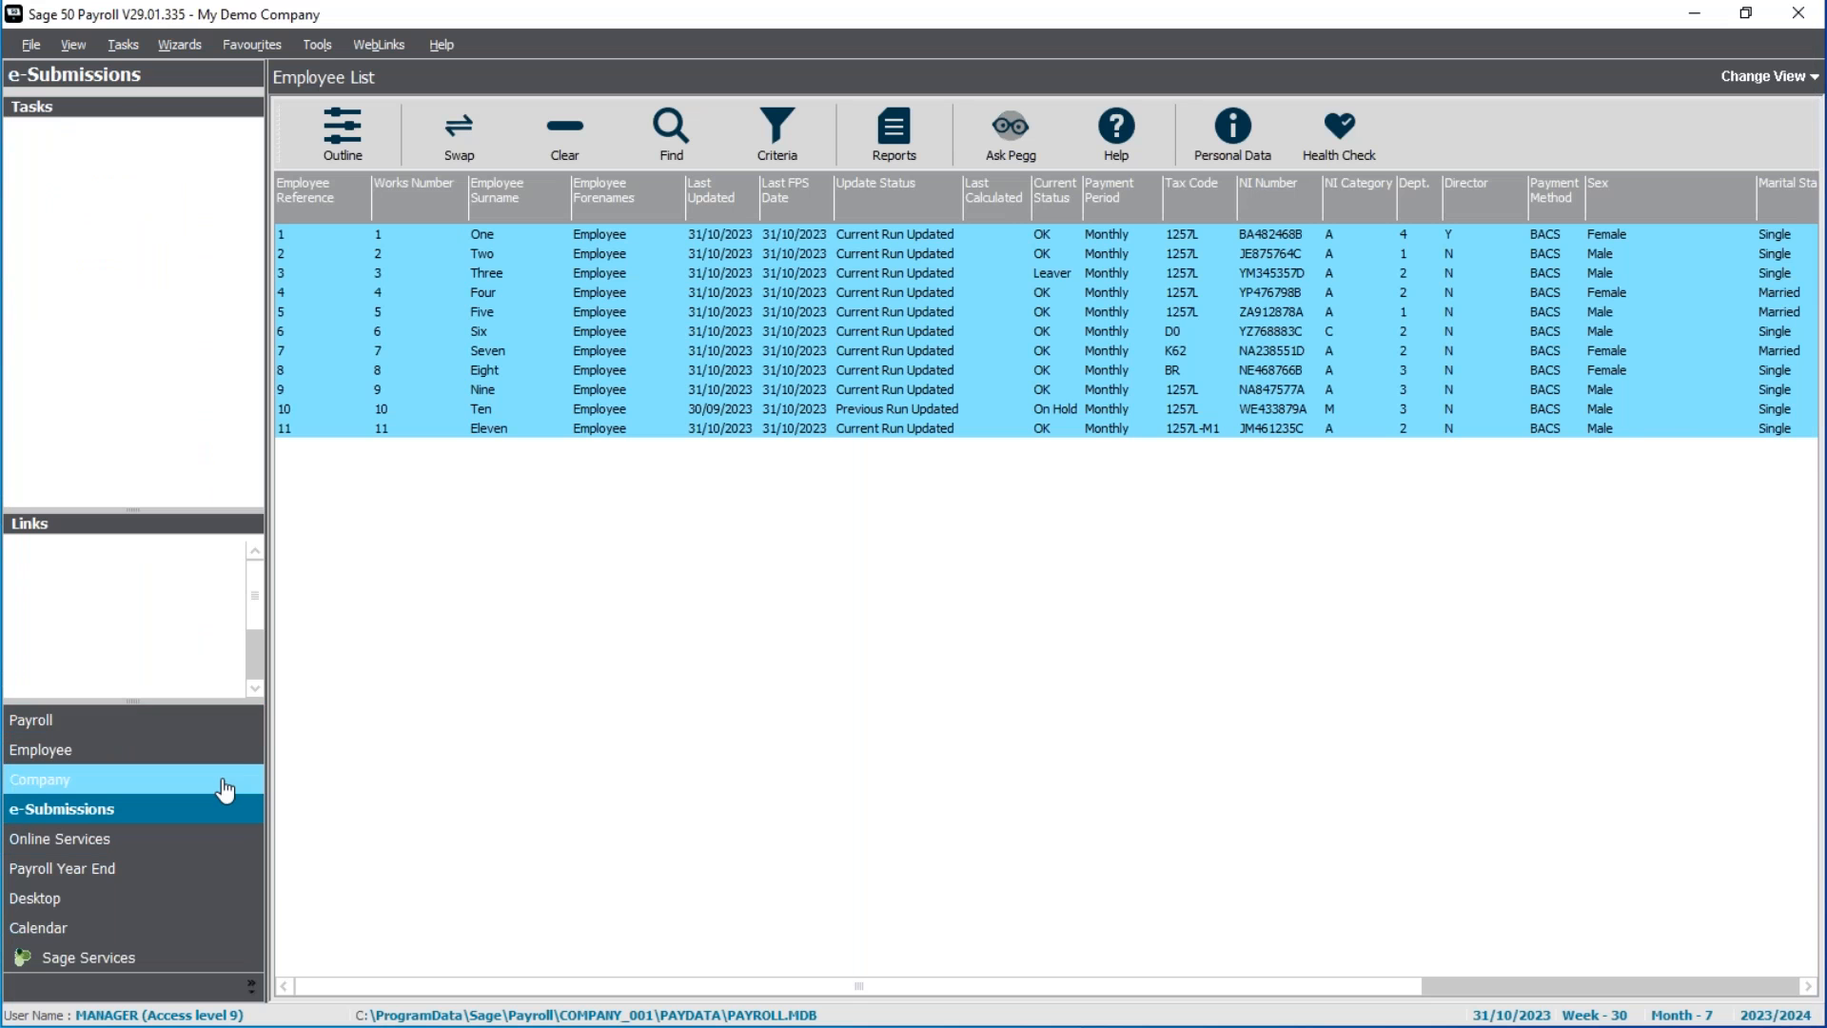